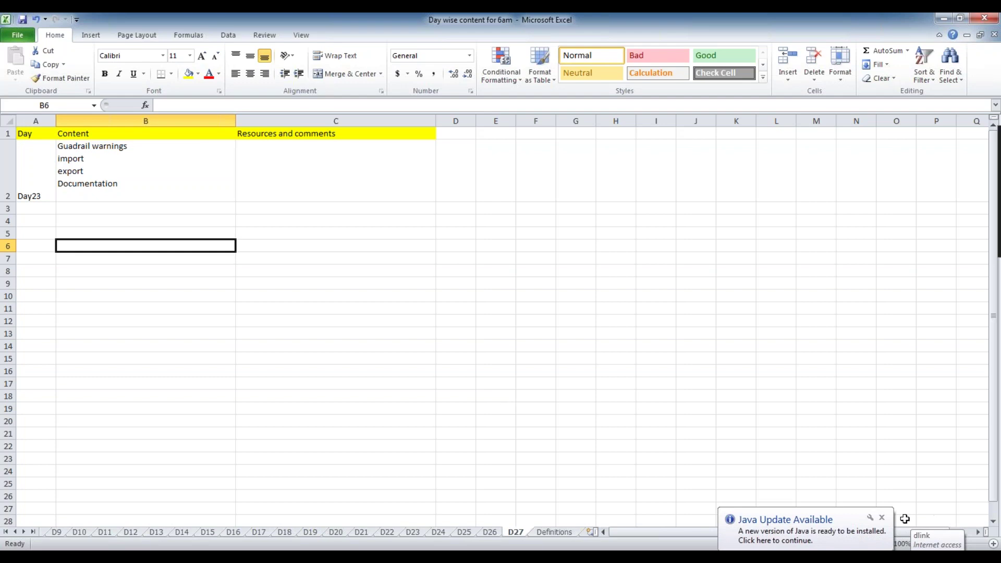
Close the Java Update notice.
left_click(881, 518)
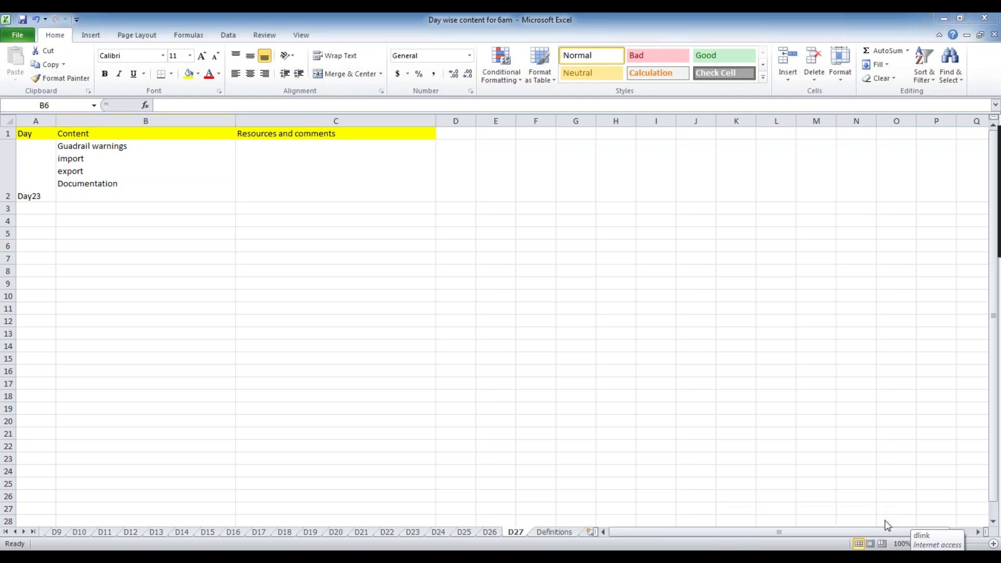
left_click(882, 557)
left_click(577, 377)
Bring the D27 sheet into focus and select the empty cell B7.
left_click(158, 247)
left_click(159, 258)
left_click(161, 230)
left_click(158, 272)
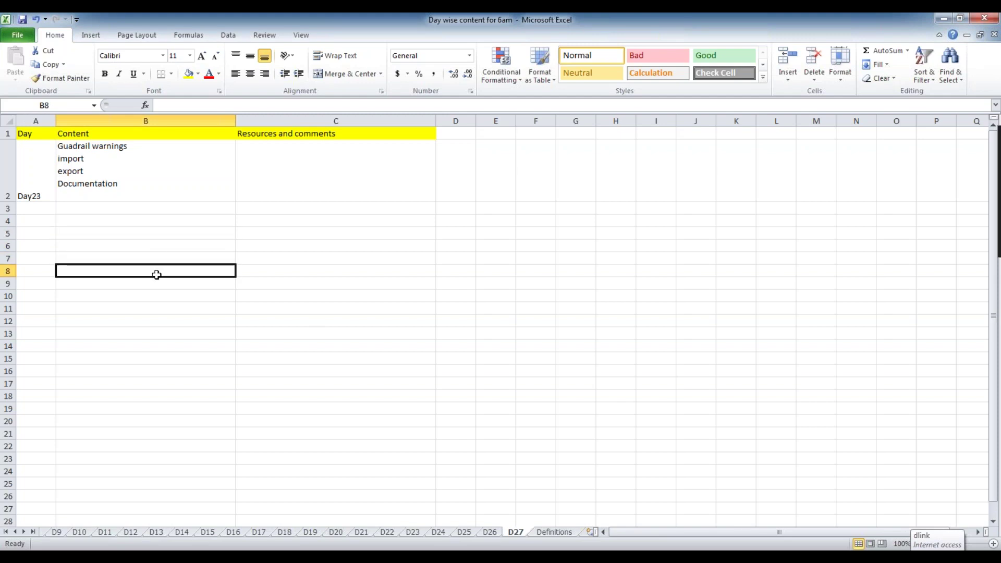
left_click(141, 242)
left_click(149, 253)
left_click(145, 243)
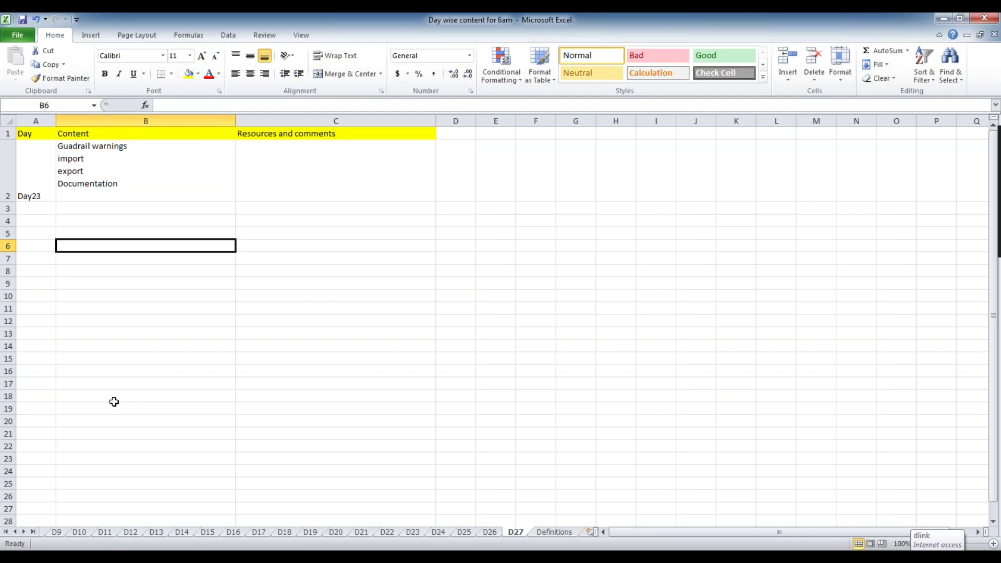
left_click(161, 208)
left_click(168, 223)
left_click(167, 246)
left_click(159, 233)
left_click(163, 259)
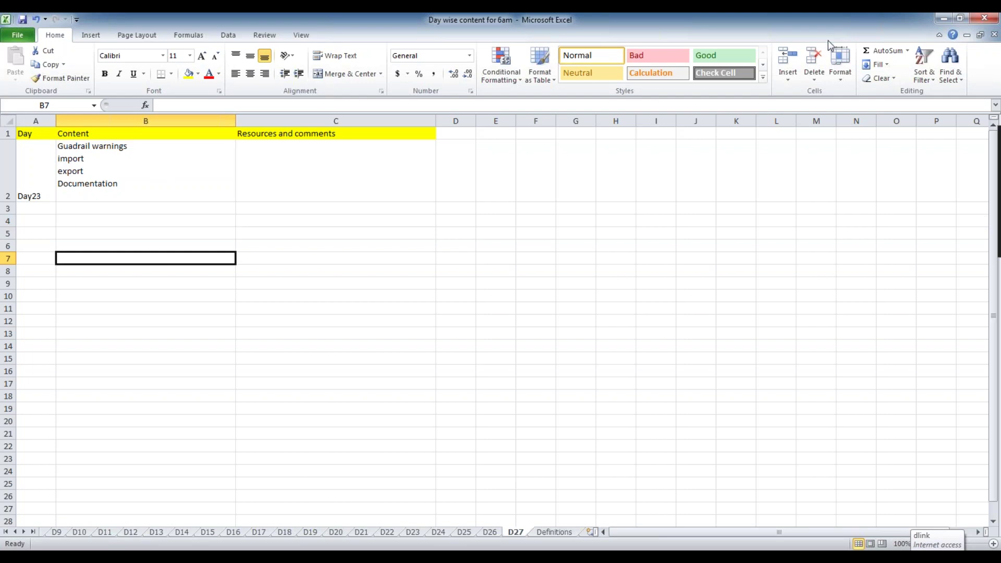
Copy 'Guadrail warnings' from B2 and paste it into B7.
double_click(120, 146)
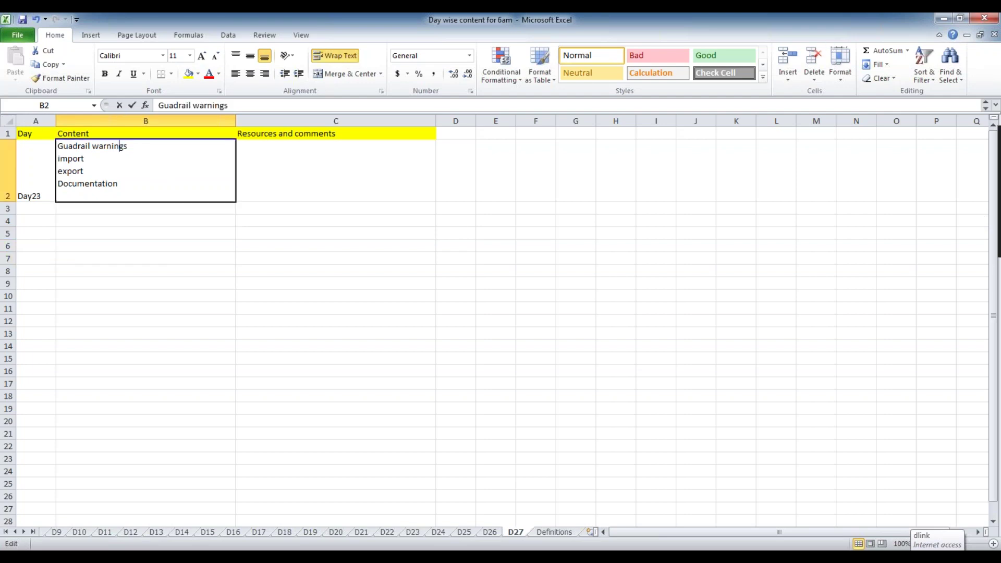
left_click_drag(145, 147, 59, 146)
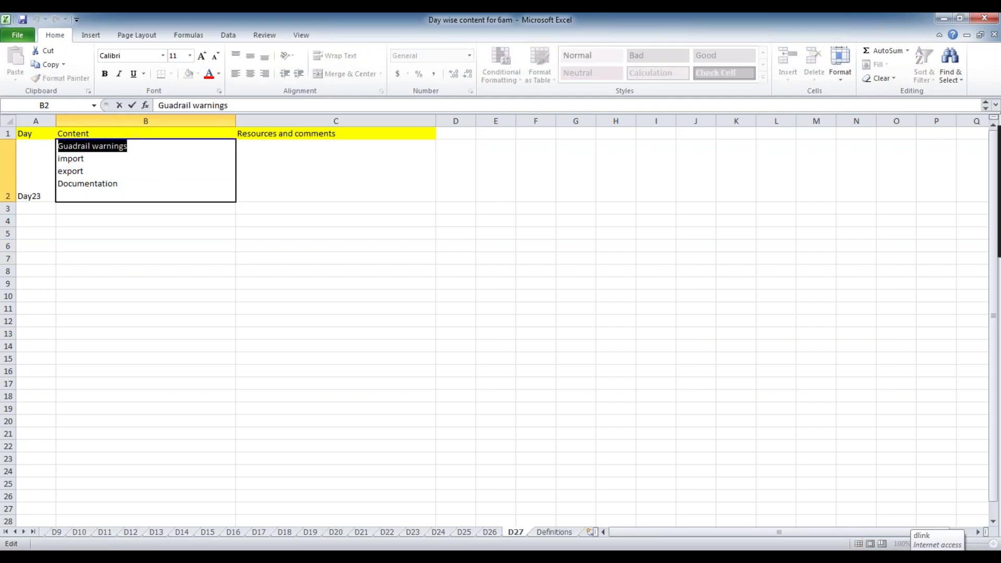
key("ctrl+c")
left_click(122, 257)
key("ctrl+v")
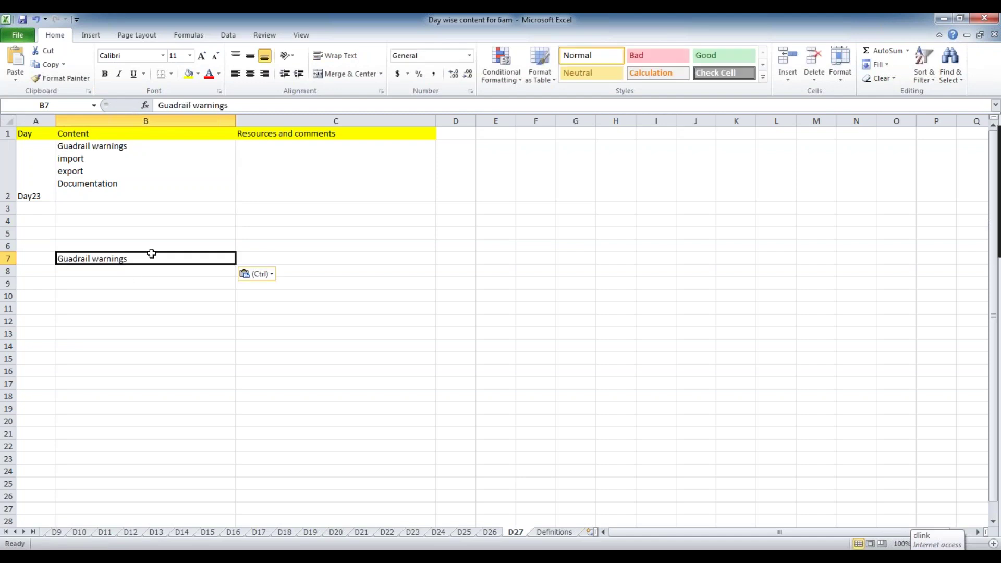
Select cells along row 7 beside the pasted Guadrail warnings entry.
left_click(261, 254)
left_click(205, 255)
left_click(324, 255)
double_click(153, 258)
left_click(280, 259)
double_click(217, 259)
left_click(288, 260)
left_click(159, 261)
double_click(268, 259)
left_click(158, 257)
double_click(159, 257)
left_click(252, 257)
left_click(139, 279)
left_click(144, 261)
left_click(243, 261)
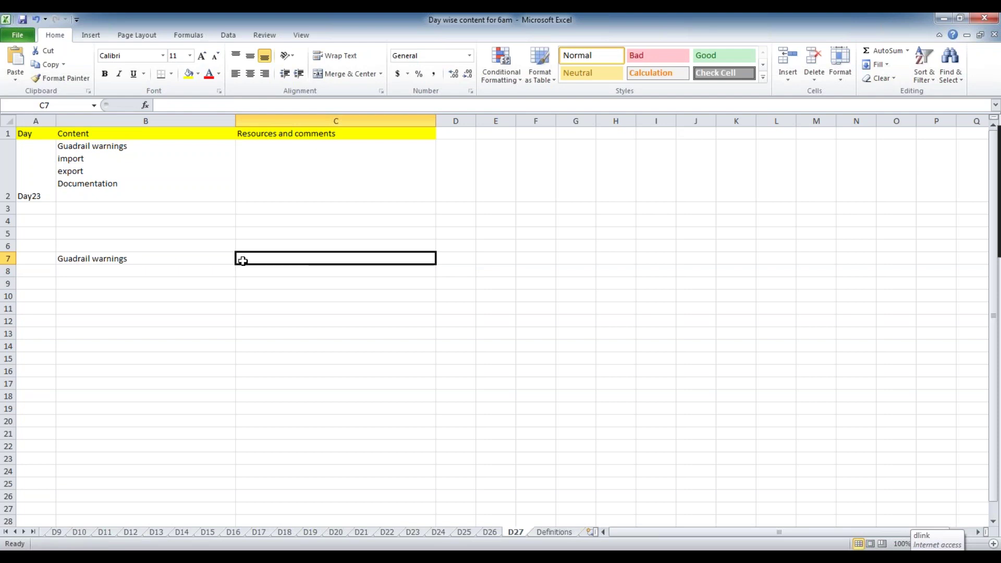
left_click(248, 258)
left_click(198, 259)
left_click(256, 257)
left_click(182, 260)
left_click(264, 259)
left_click(221, 262)
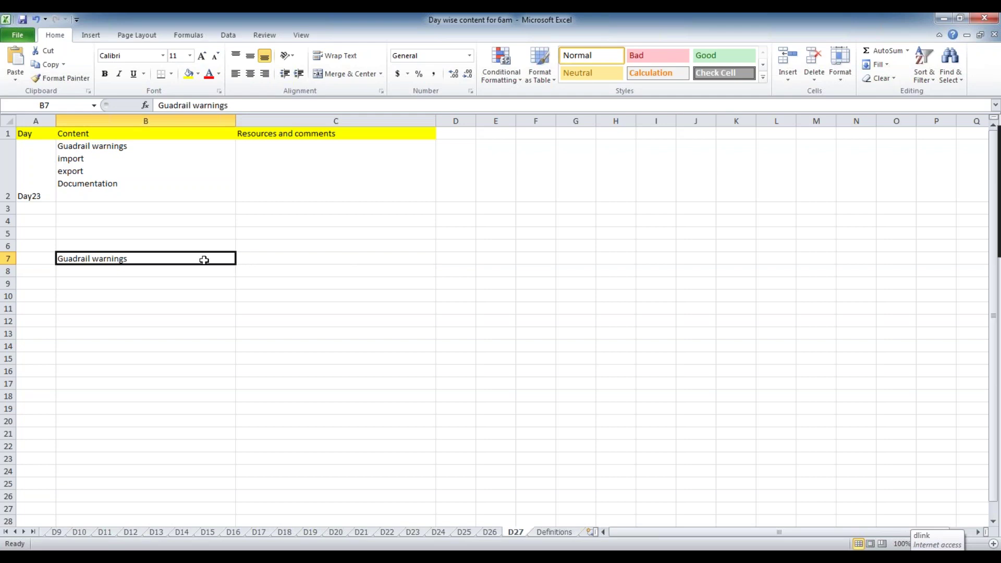
left_click(167, 267)
left_click(165, 260)
left_click(250, 257)
left_click(201, 260)
left_click(249, 259)
left_click(205, 259)
left_click(279, 260)
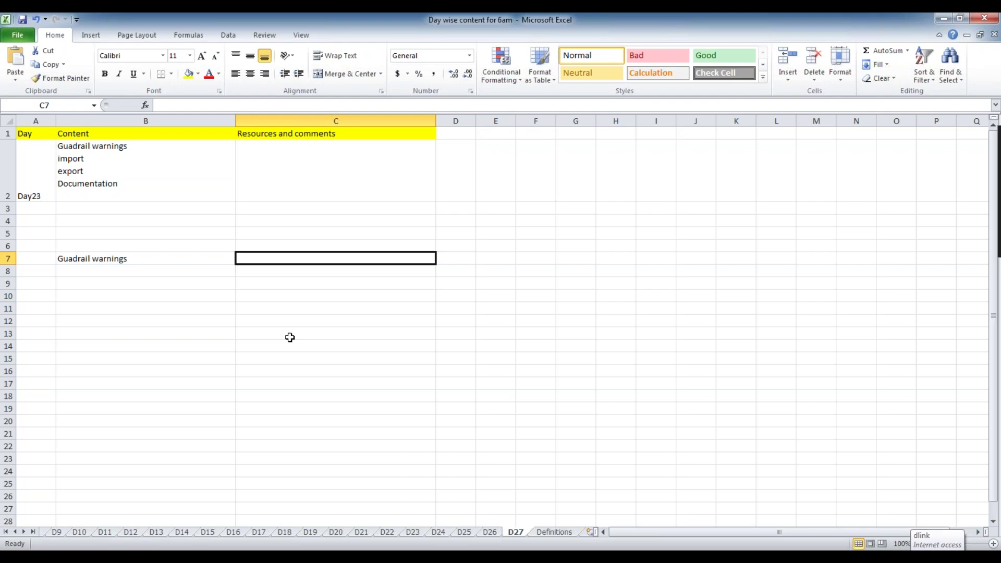
left_click(138, 259)
left_click(210, 271)
left_click(263, 264)
left_click(151, 259)
left_click(208, 271)
left_click(263, 259)
left_click(155, 263)
left_click(156, 266)
left_click(249, 255)
left_click(152, 268)
left_click(150, 258)
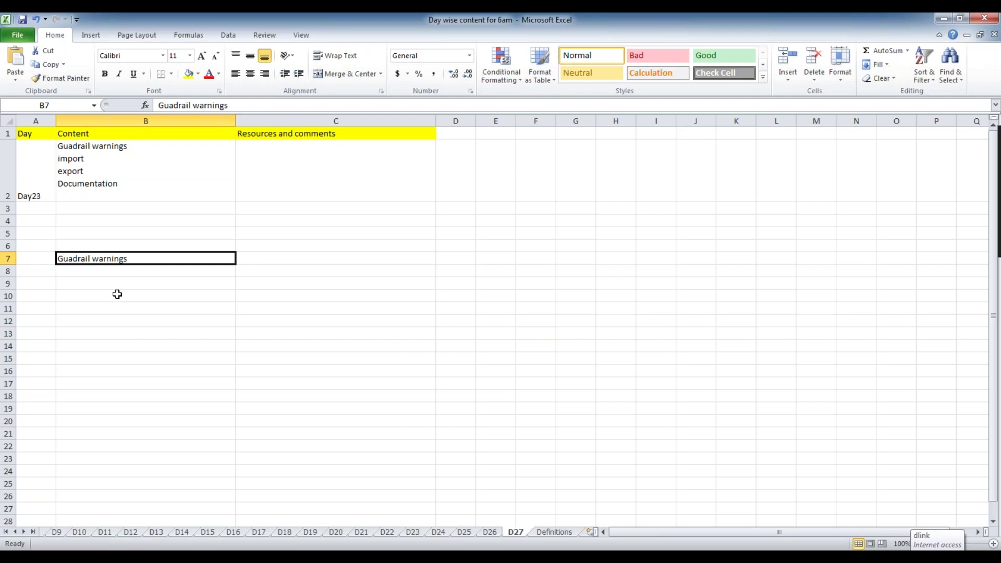
left_click_drag(127, 248, 138, 257)
left_click(137, 245)
left_click(136, 256)
left_click(130, 248)
left_click(134, 257)
left_click(132, 246)
left_click(130, 231)
left_click(131, 258)
left_click(130, 244)
left_click(129, 234)
left_click(139, 261)
left_click(264, 256)
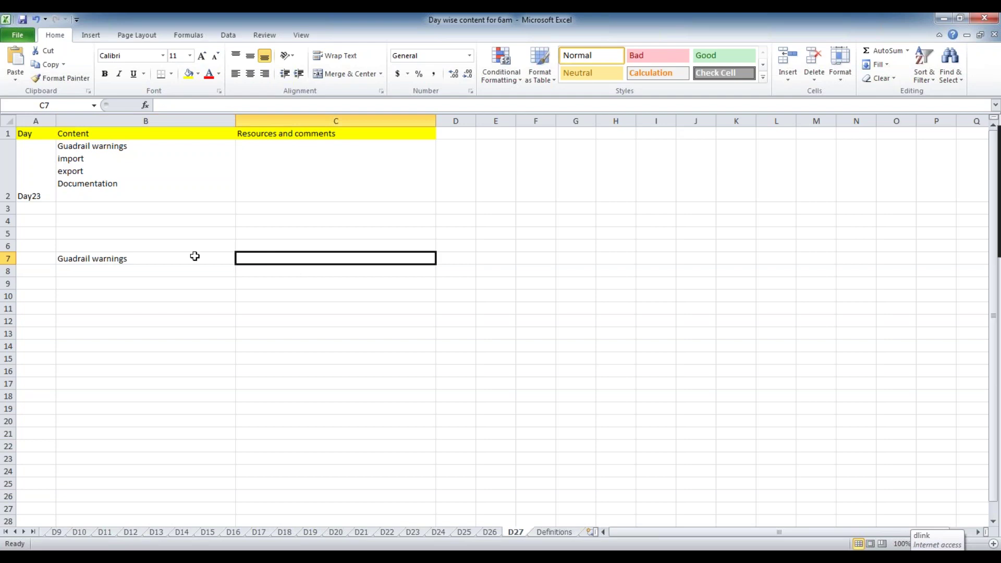
left_click(382, 357)
left_click(301, 258)
left_click(307, 282)
left_click(297, 261)
double_click(288, 257)
left_click(287, 274)
double_click(262, 256)
key("Escape")
left_click(289, 268)
left_click(265, 258)
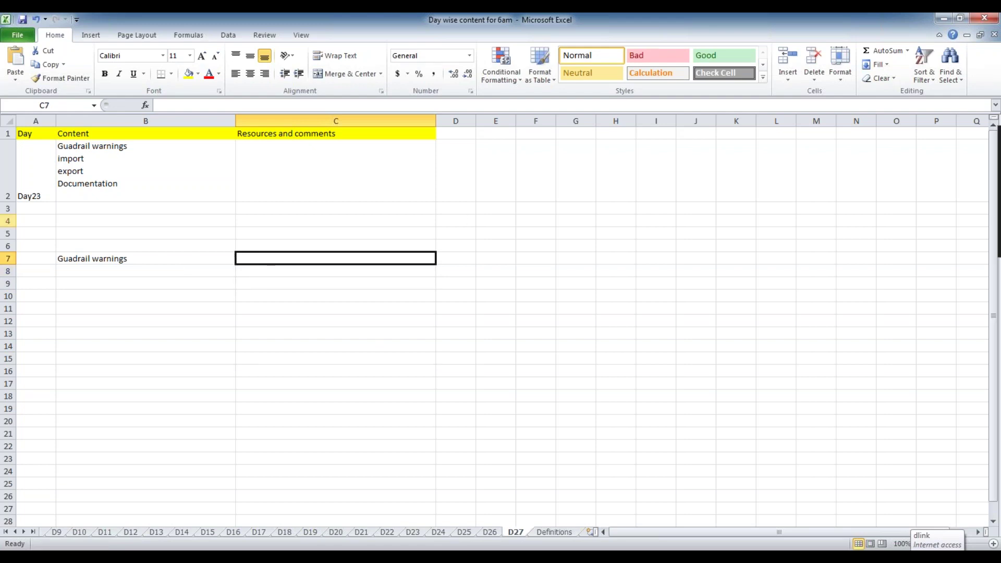
left_click(142, 260)
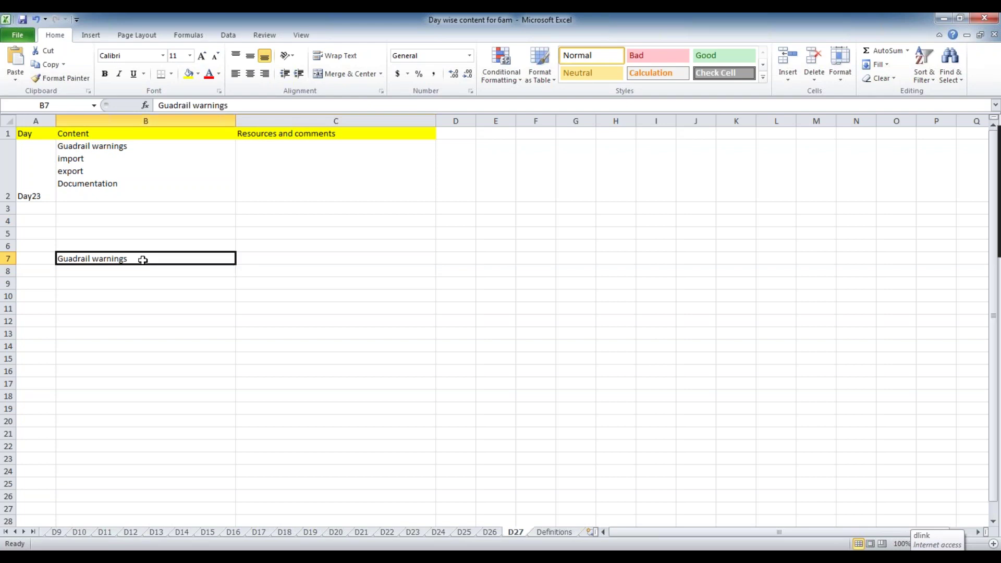
left_click(298, 263)
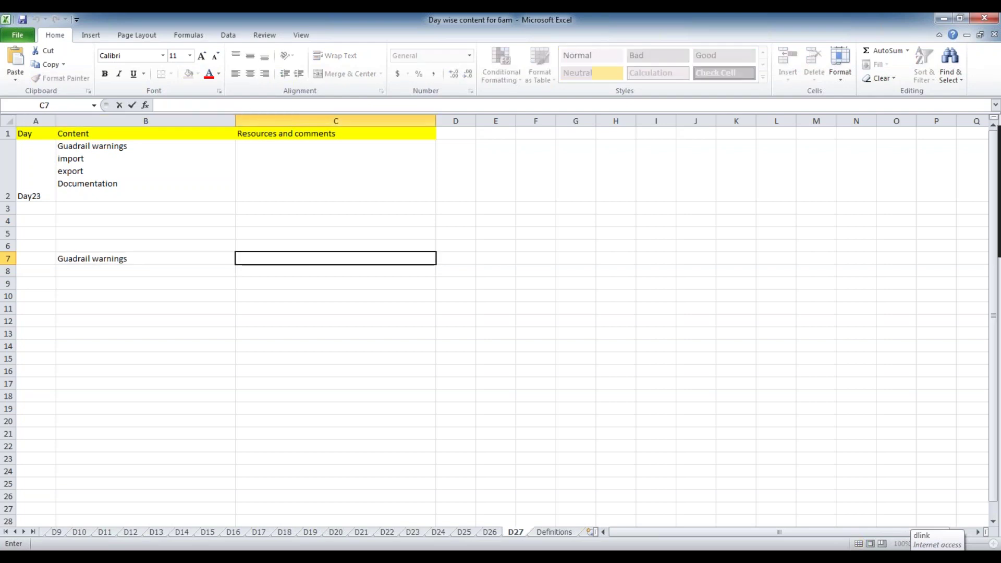
left_click(133, 256)
double_click(130, 258)
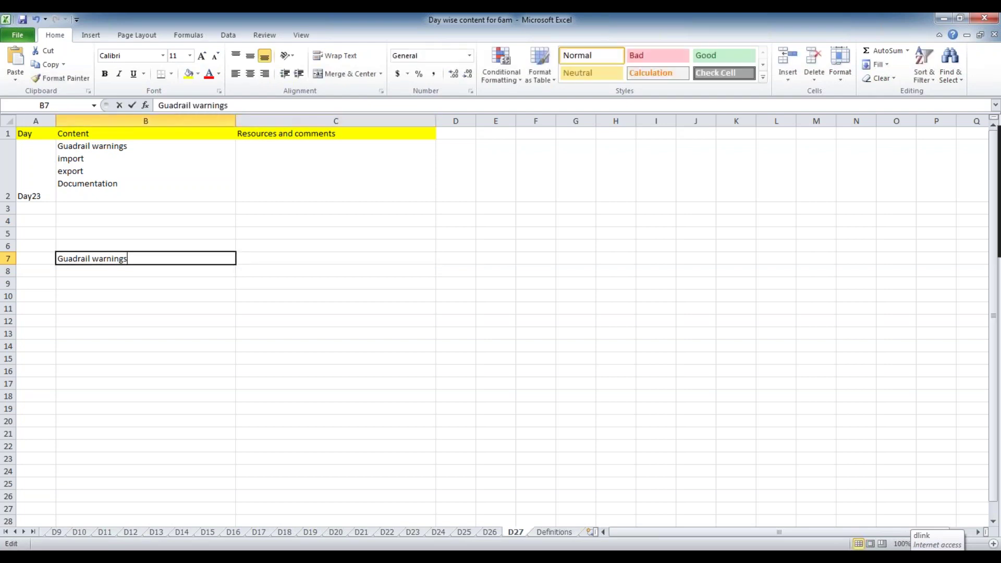
left_click_drag(154, 257, 36, 235)
left_click(274, 256)
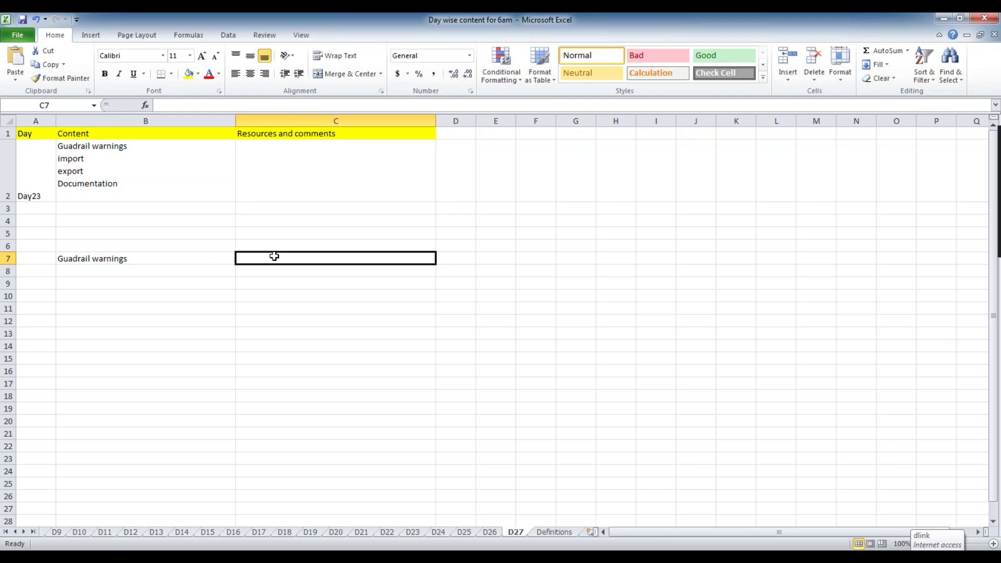
Type 'when you violate best practices,it will record an entry.' into C7, fixing typos.
type("wo")
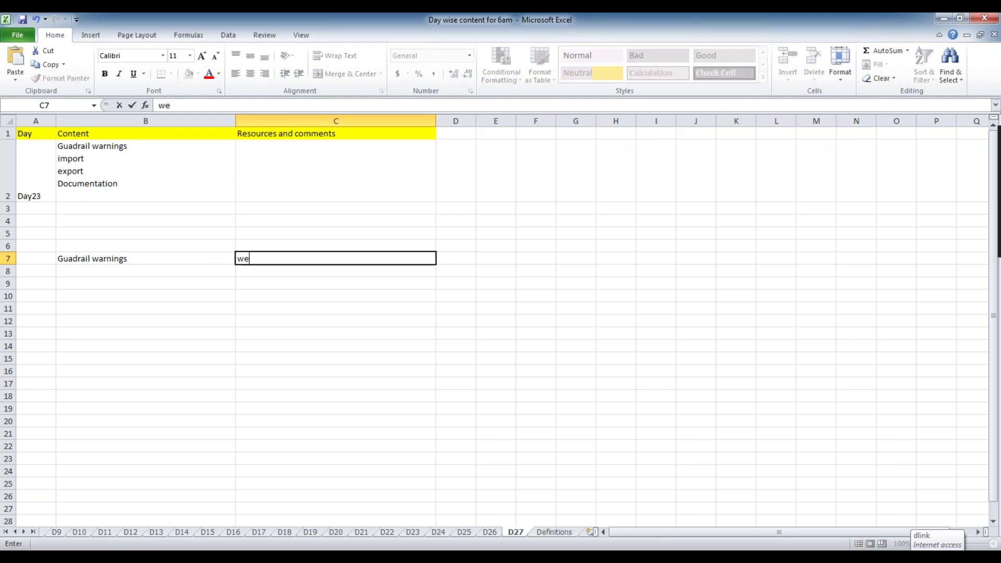
key("BackSpace")
type("hen you violate best pr")
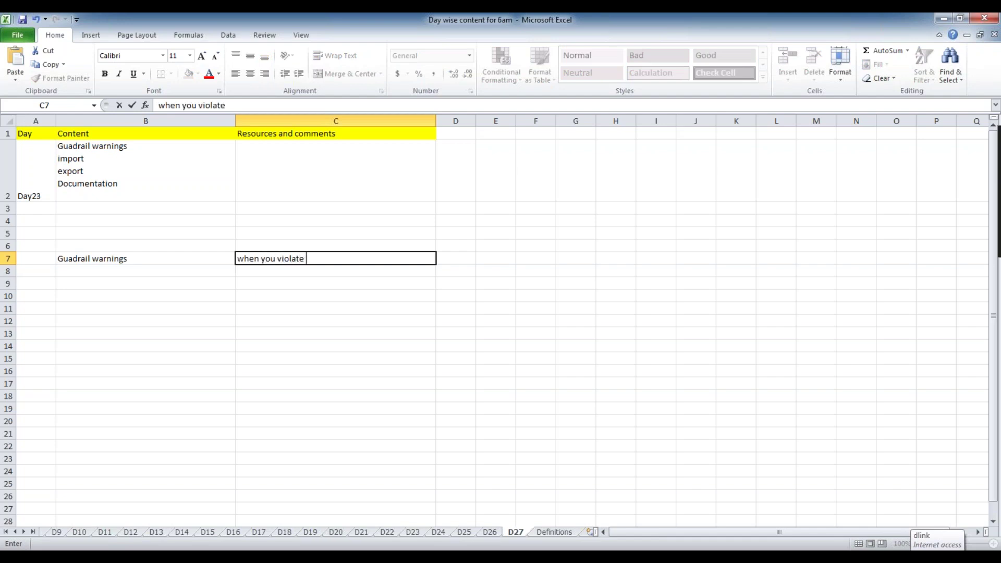
type("actices,it will ecord")
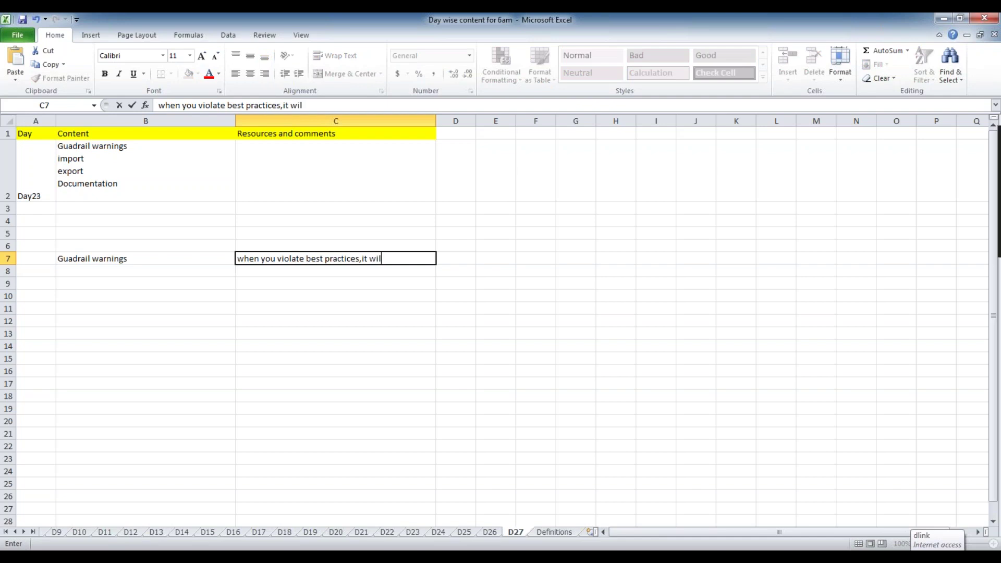
key("BackSpace")
key("BackSpace")
key("BackSpace")
key("BackSpace")
key("BackSpace")
type("record an entry.")
left_click(330, 349)
left_click(355, 262)
left_click(375, 312)
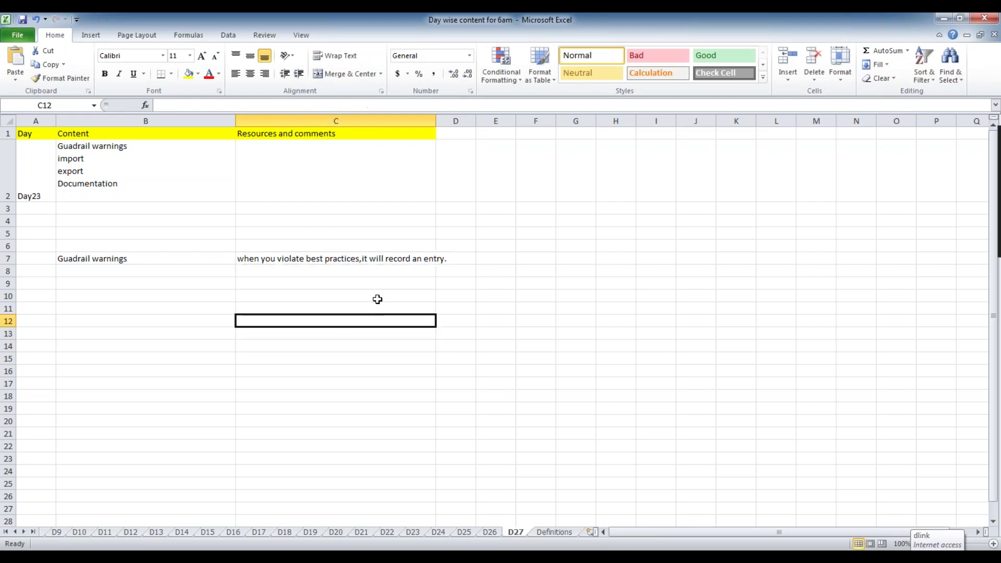
Widen column C to fit the C7 comment and begin typing 'severty types' in B9.
left_click(395, 259)
left_click_drag(436, 120, 498, 120)
left_click(371, 346)
left_click(158, 258)
left_click(327, 259)
double_click(485, 259)
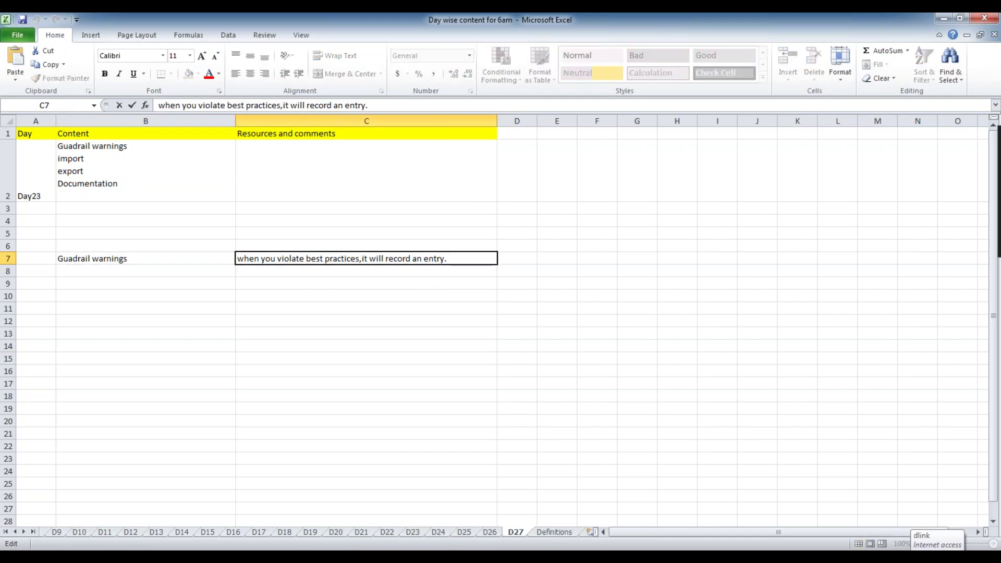
left_click(164, 284)
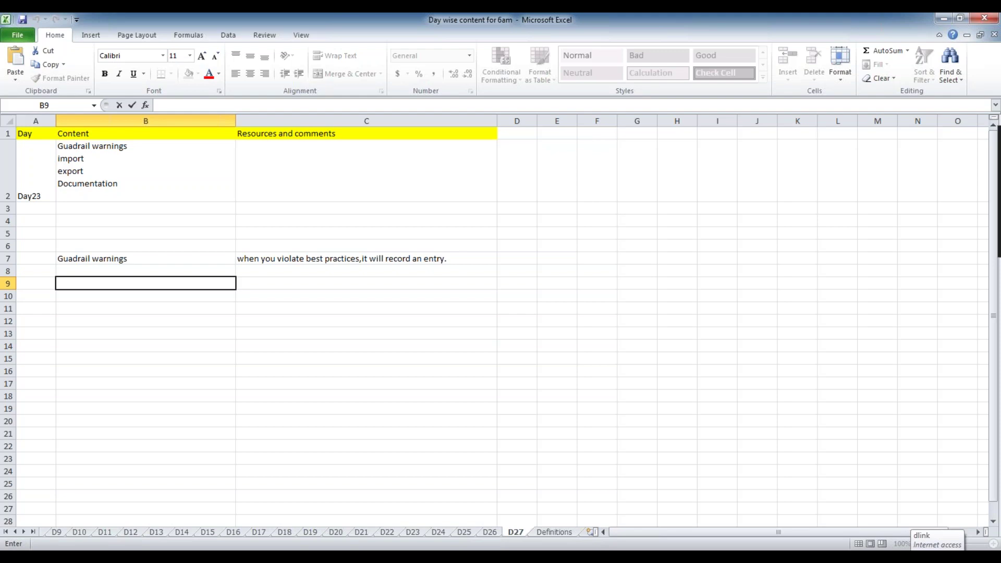
type("sv")
type("verty")
type(" types")
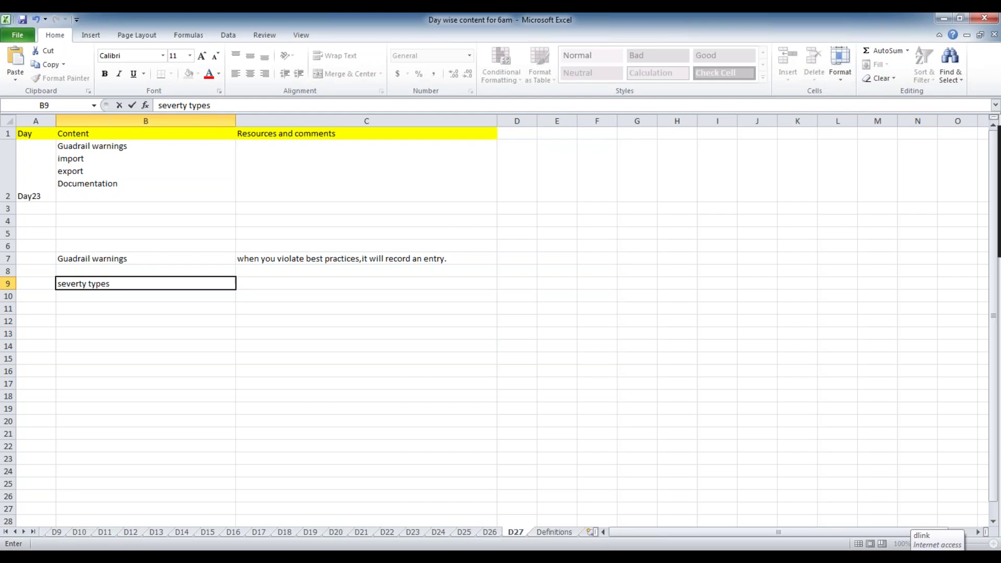
Enter the severity levels informatiion, moderate and severe in C9–C11.
left_click(266, 280)
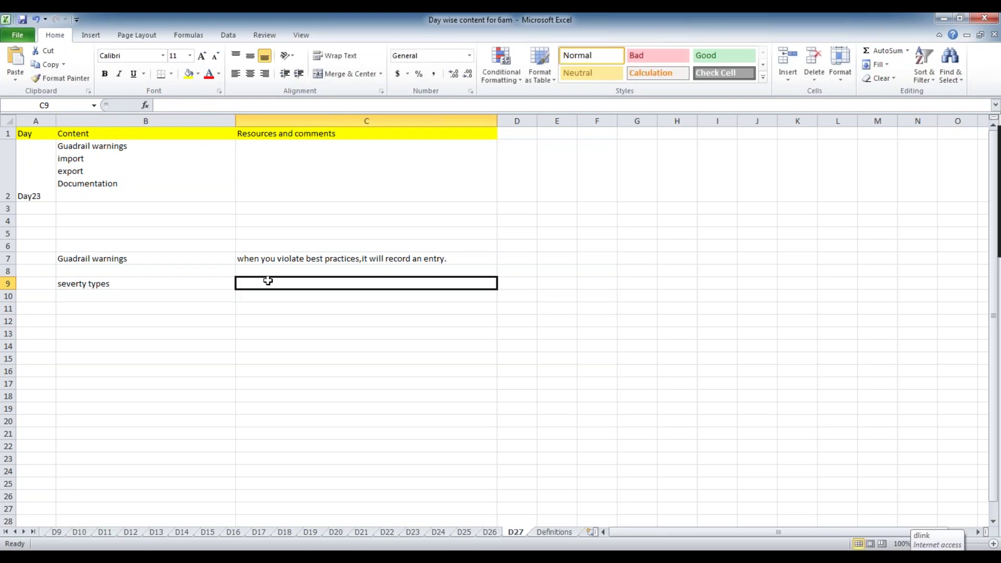
type("informatiion")
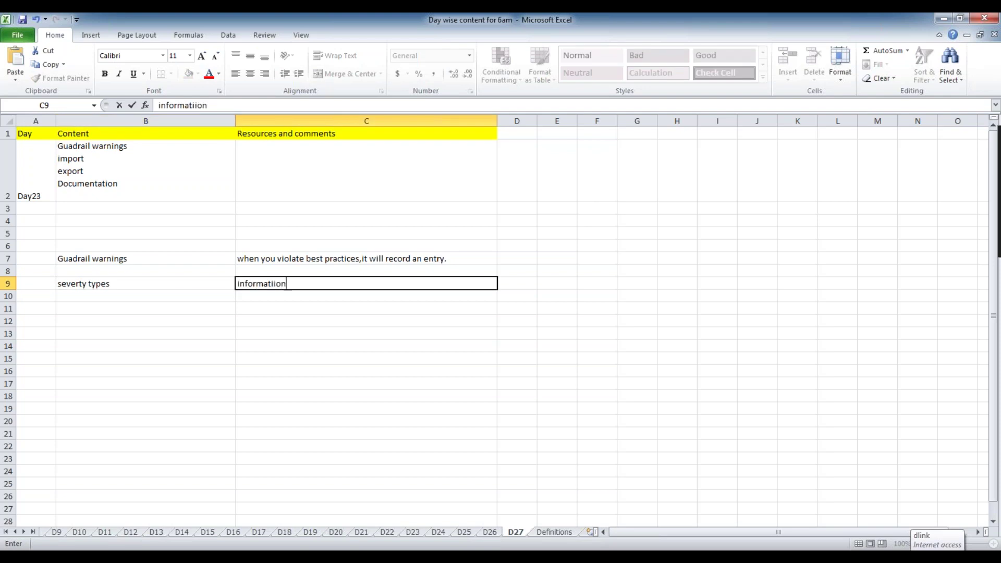
left_click(266, 291)
type("moderate")
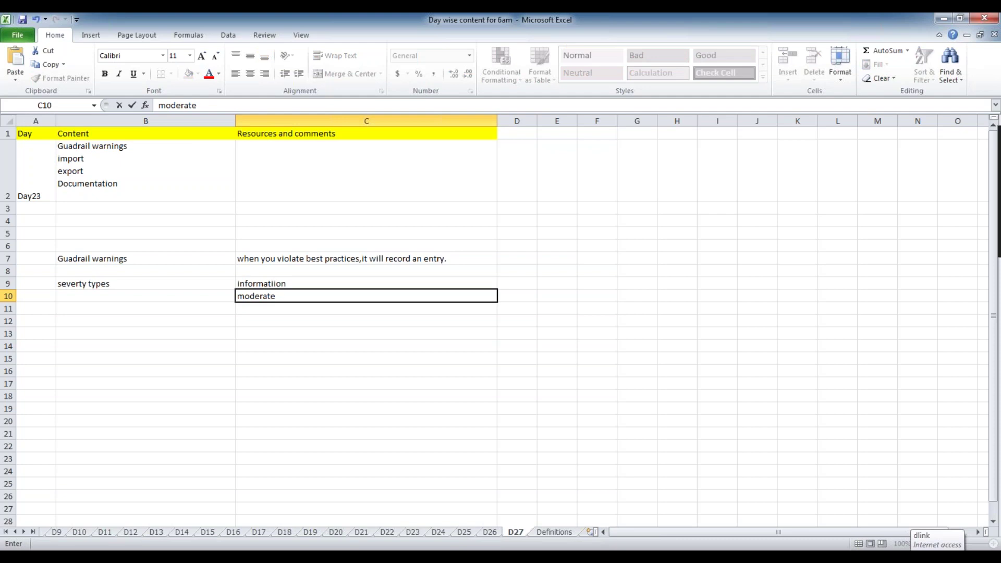
left_click(257, 308)
type("serve")
key("BackSpace")
key("BackSpace")
key("BackSpace")
type("vere")
left_click(285, 342)
Correct C9's spelling to 'informational'.
double_click(286, 283)
key("BackSpace")
key("BackSpace")
key("BackSpace")
key("BackSpace")
type("ional")
left_click(517, 283)
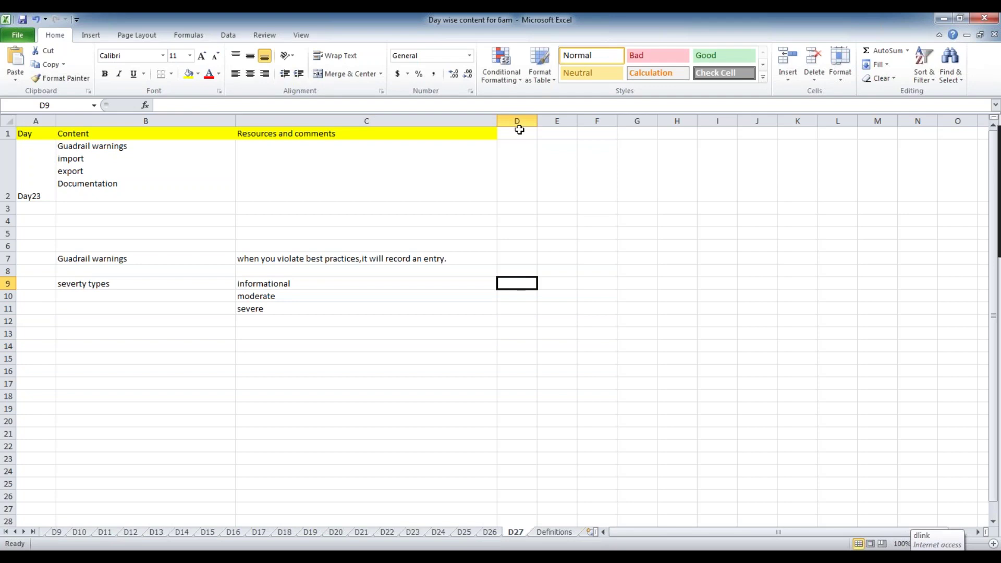
Widen column D to about 21.71.
left_click_drag(537, 119, 596, 118)
left_click(529, 270)
left_click(519, 292)
Enter the note 'good to have' in D9.
left_click(515, 280)
type("be")
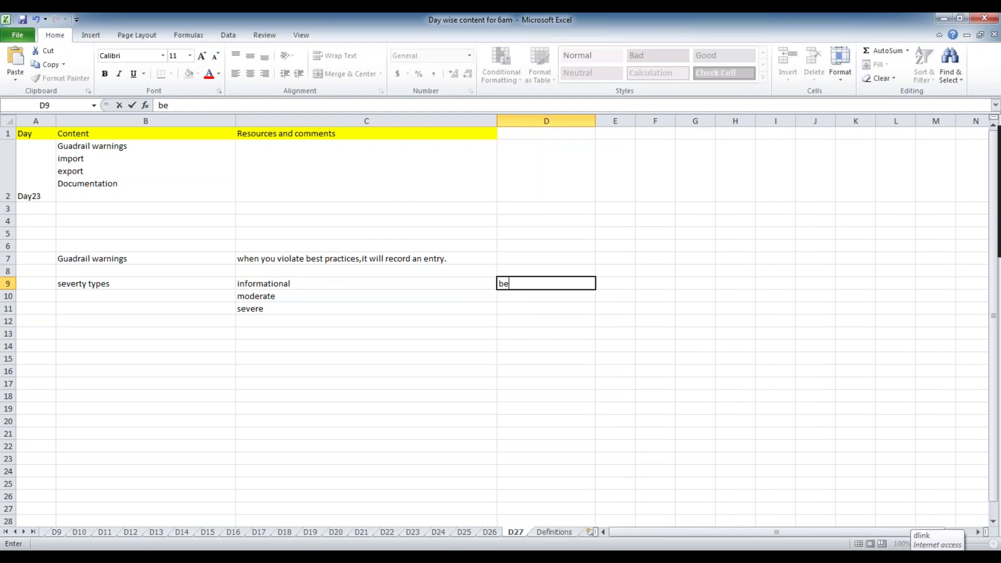
type("ttter to b")
key("BackSpace")
key("Escape")
type("good to have")
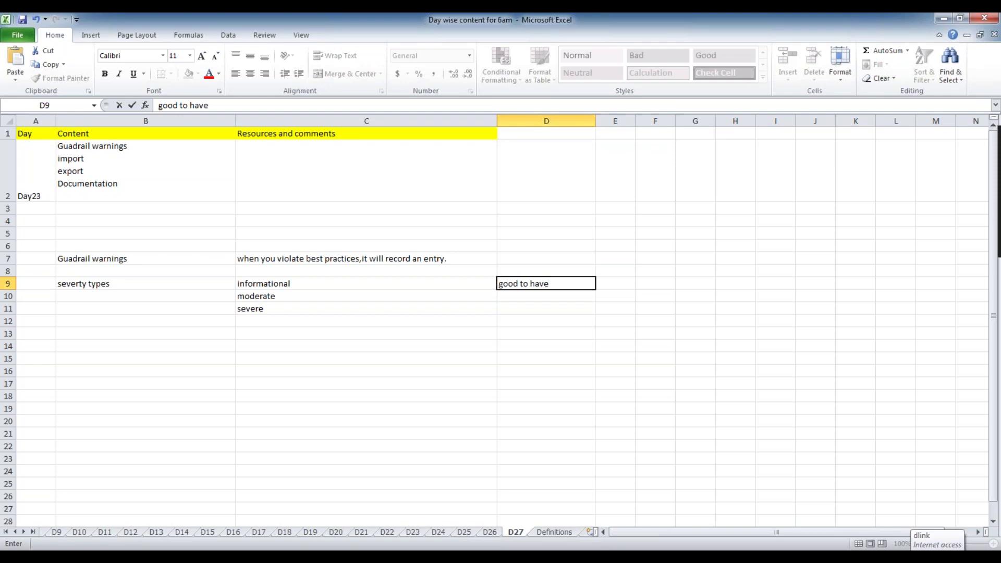
left_click(516, 296)
Enter 'better to fix it' in D10 and 'should fix it.' in D11.
type("bettter")
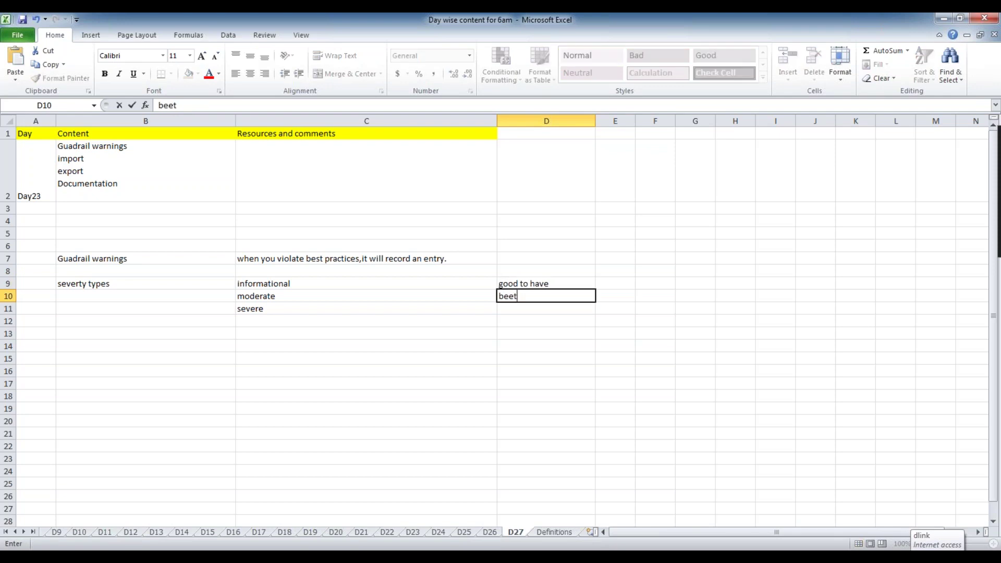
key("BackSpace")
key("BackSpace")
key("BackSpace")
key("BackSpace")
key("BackSpace")
type("tter")
type("to fix it")
left_click(516, 308)
type("should")
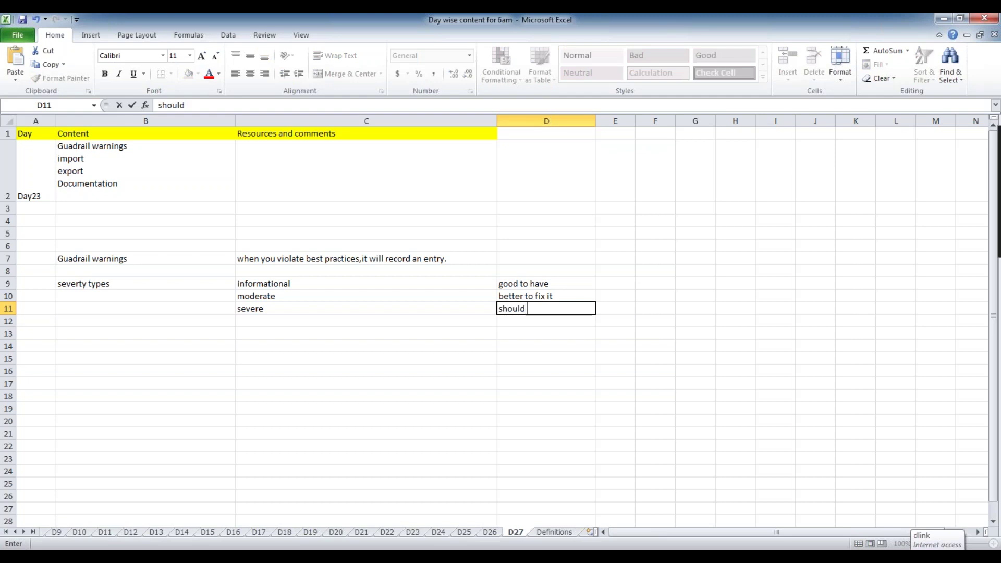
type(" fix it.")
left_click(269, 310)
left_click(290, 295)
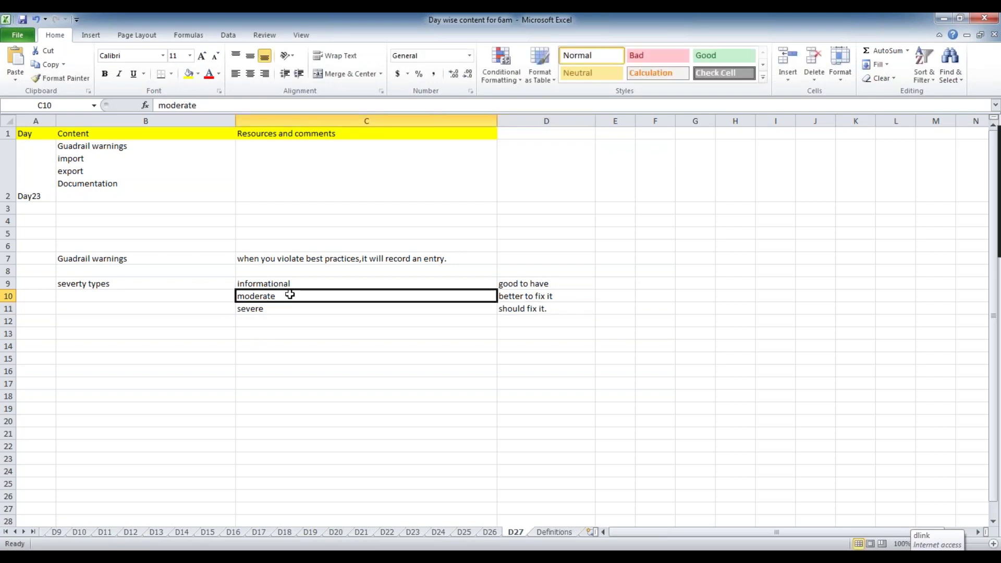
left_click(291, 283)
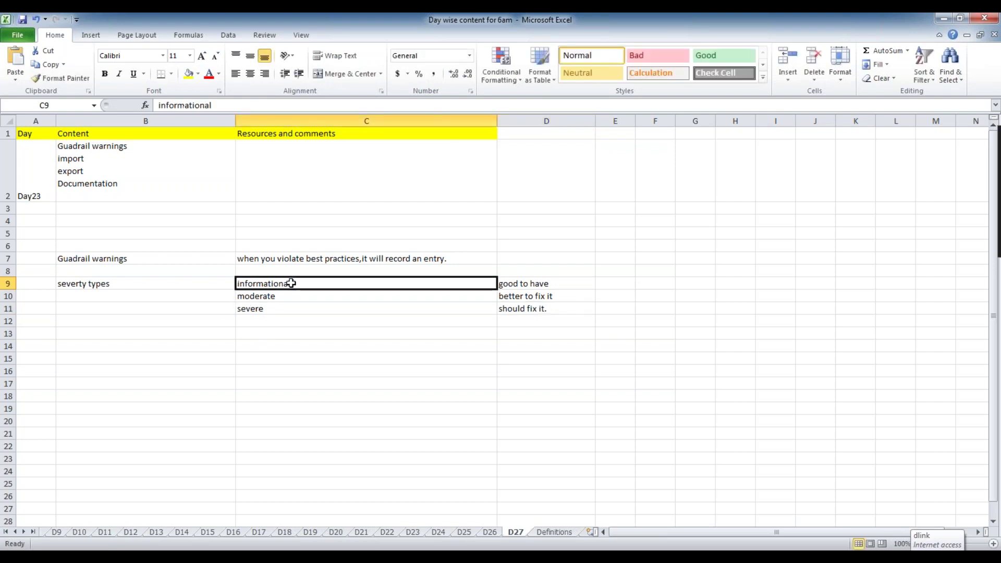
double_click(585, 282)
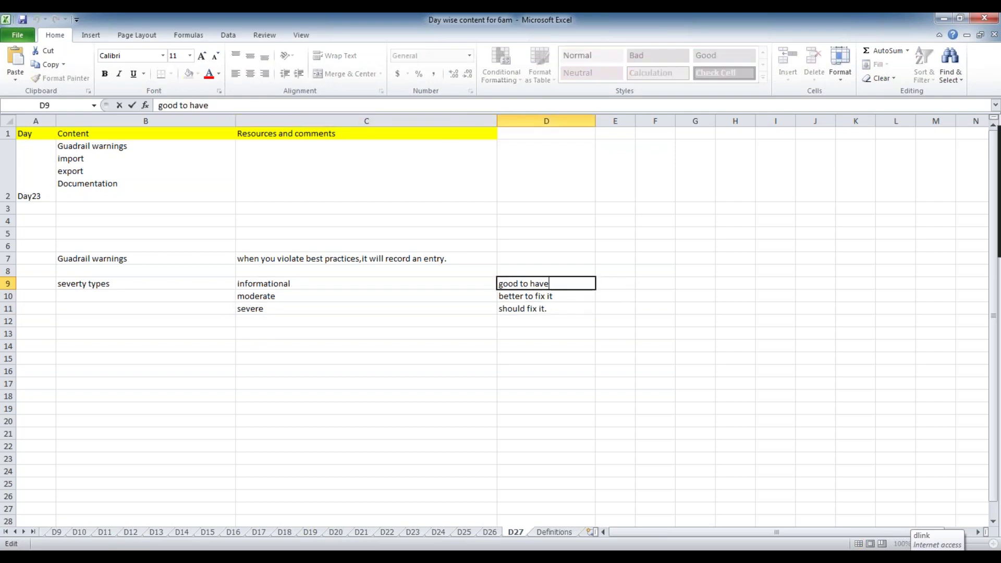
left_click(317, 282)
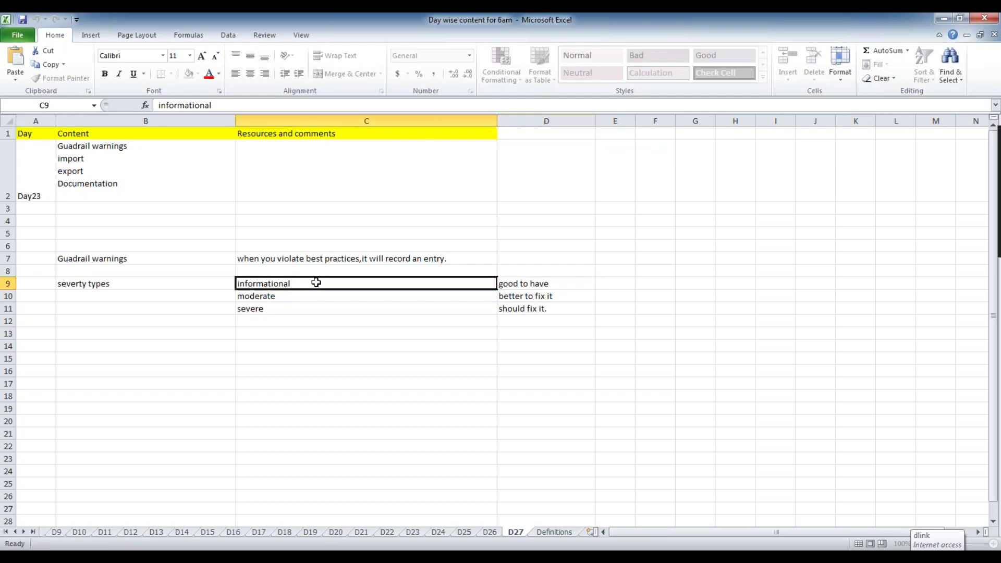
left_click(331, 299)
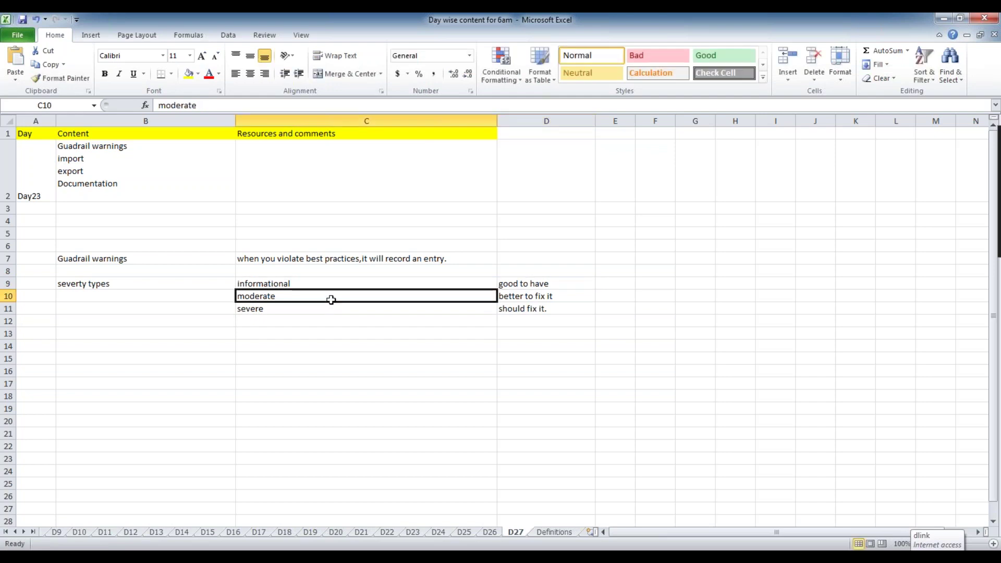
left_click(281, 309)
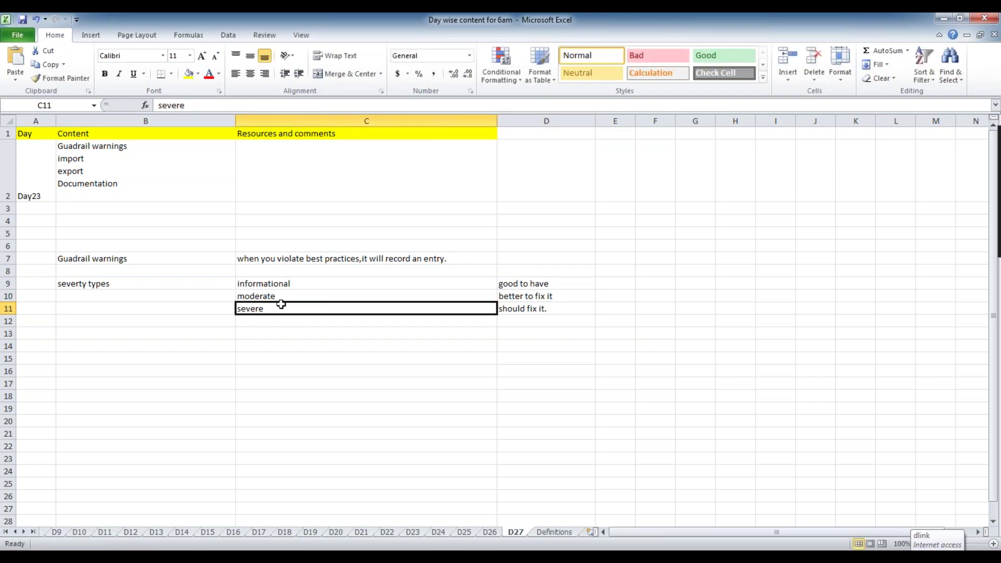
left_click(281, 294)
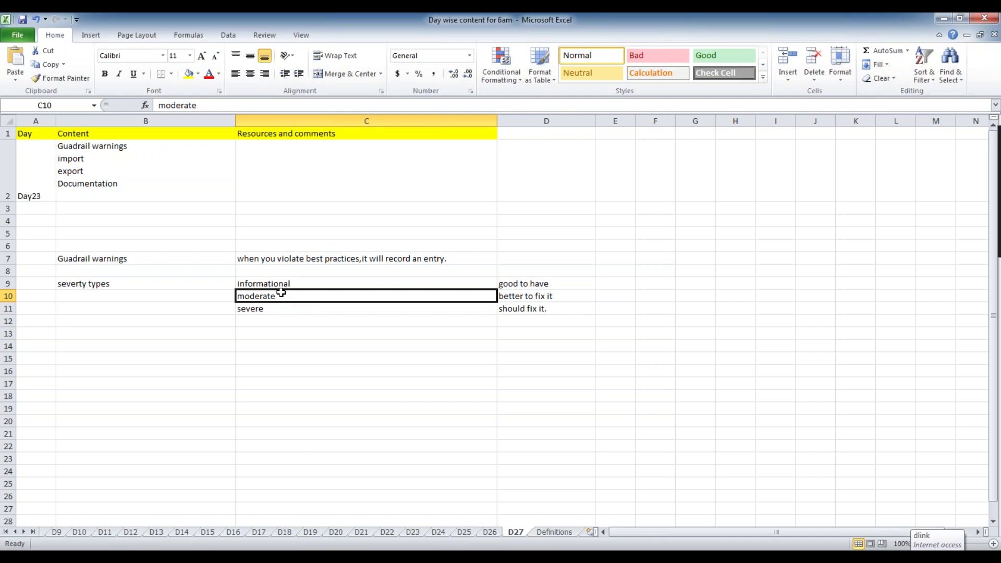
left_click(316, 372)
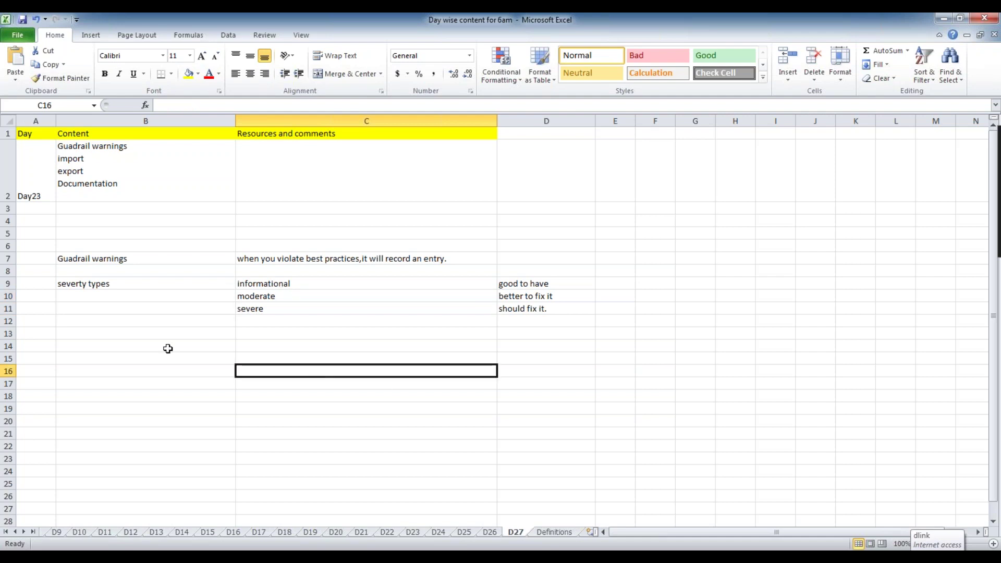
left_click(320, 295)
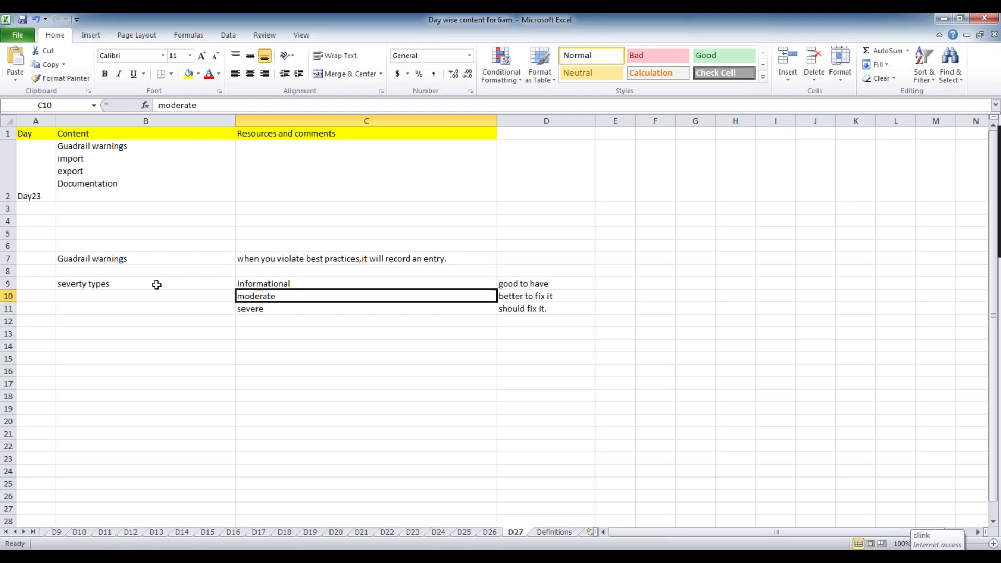
left_click(138, 258)
Label cell B14 'eg:'.
left_click(297, 307)
left_click(120, 347)
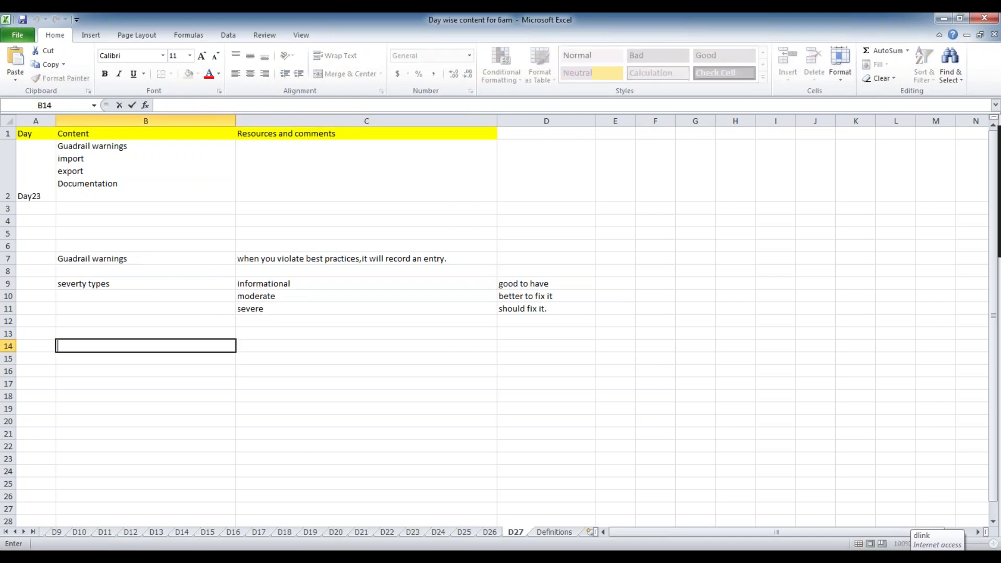
type("eg:")
left_click(366, 346)
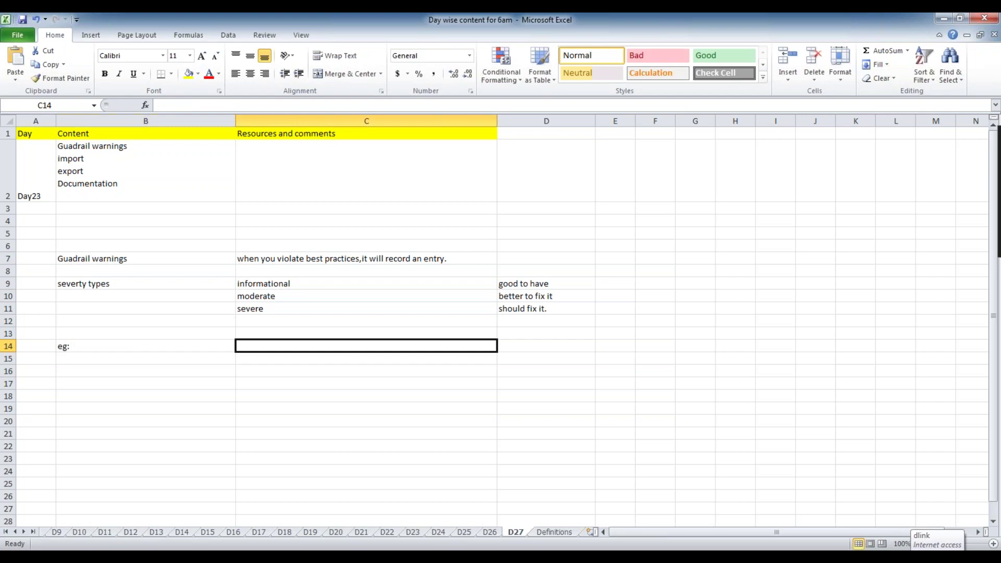
Enter 'using activities' in C14 and 'keeping flow rule in draft mode' in C15.
type("using activity")
key("BackSpace")
type("ies")
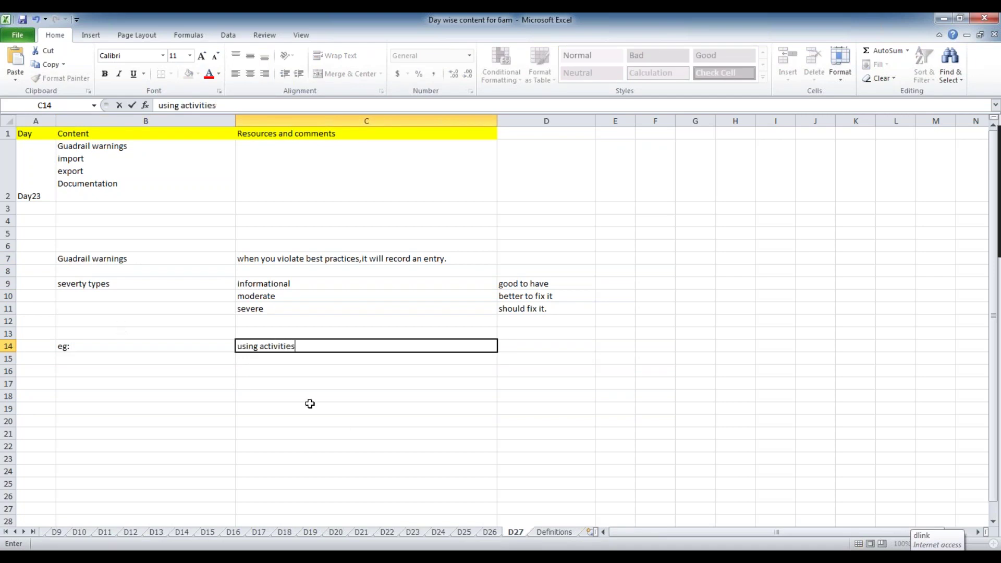
left_click(259, 361)
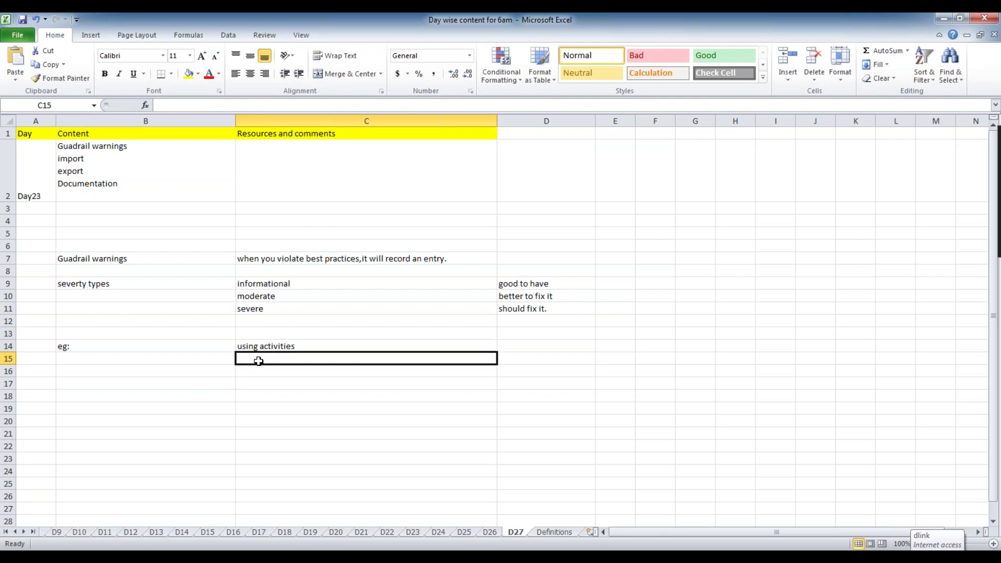
type("keeping flow rule in dra")
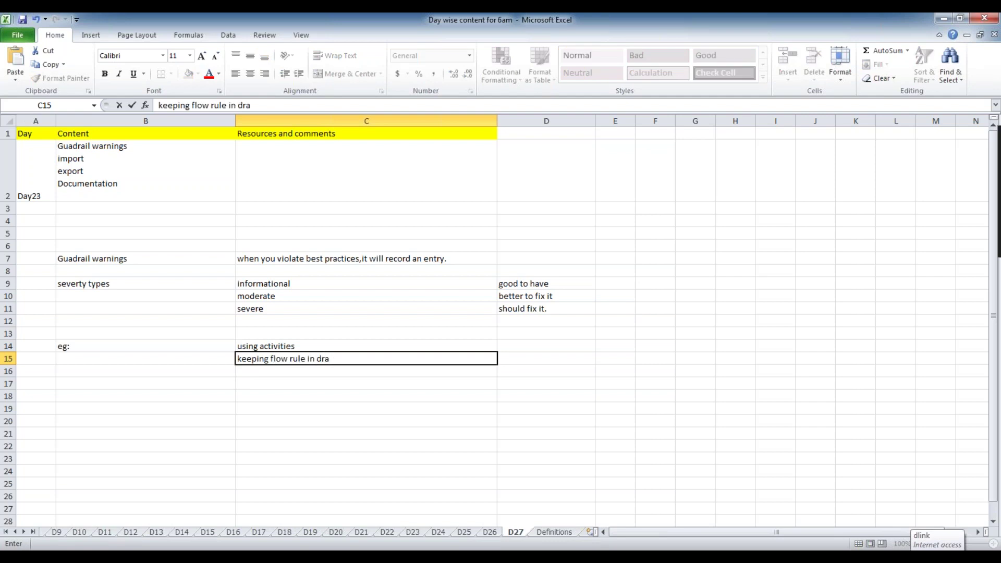
type("f")
key("BackSpace")
key("BackSpace")
type("aft mode")
left_click(278, 386)
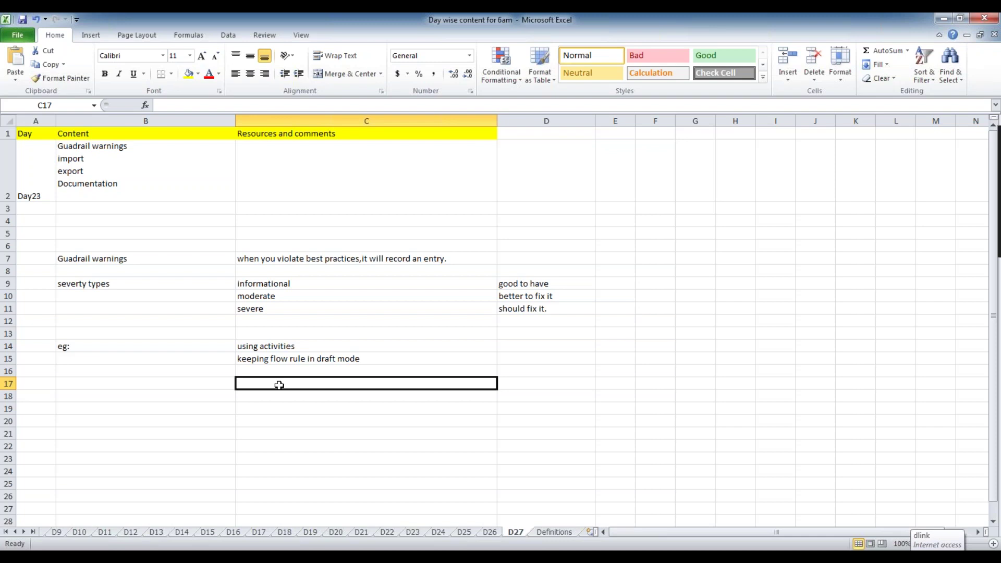
Enter the java method example in C16 and the commit method example in C17.
left_click(304, 374)
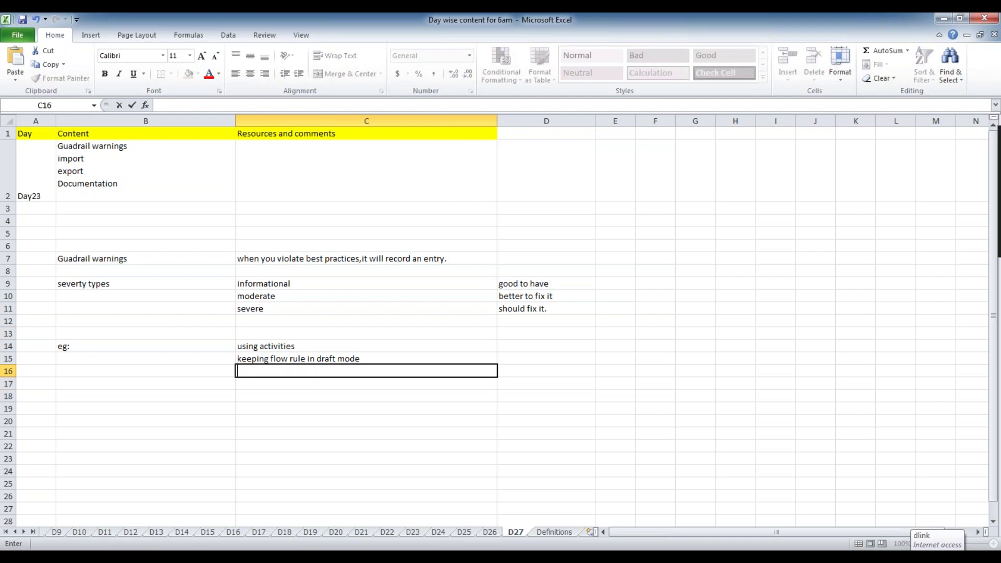
type("using java in aciti")
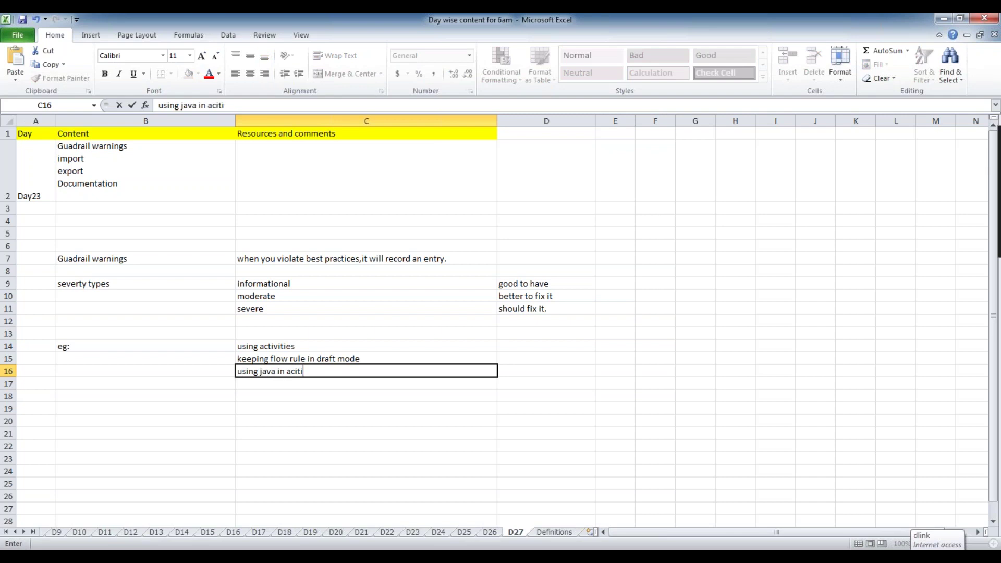
type("ves")
left_click(275, 369)
type("method")
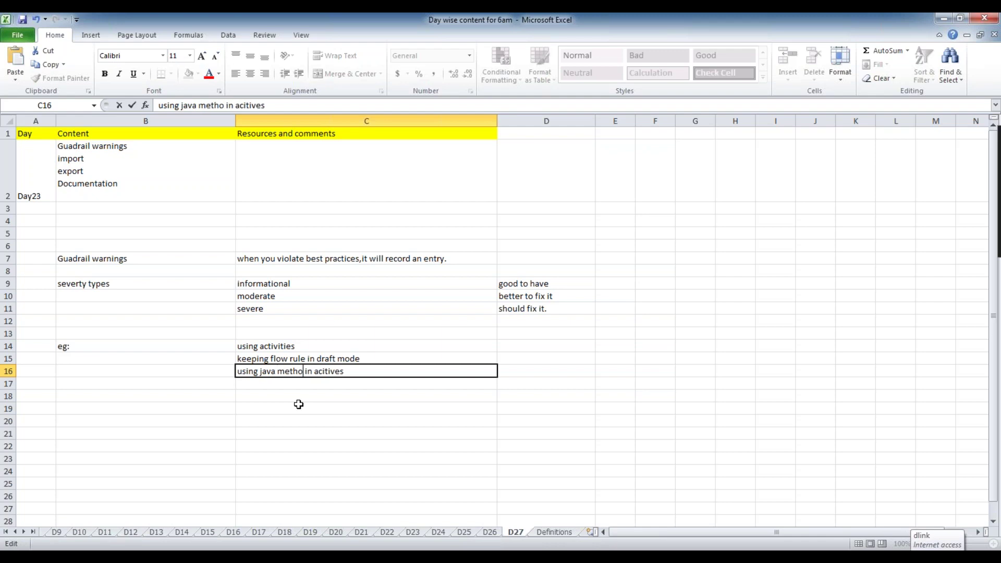
left_click(302, 384)
type("using com mit")
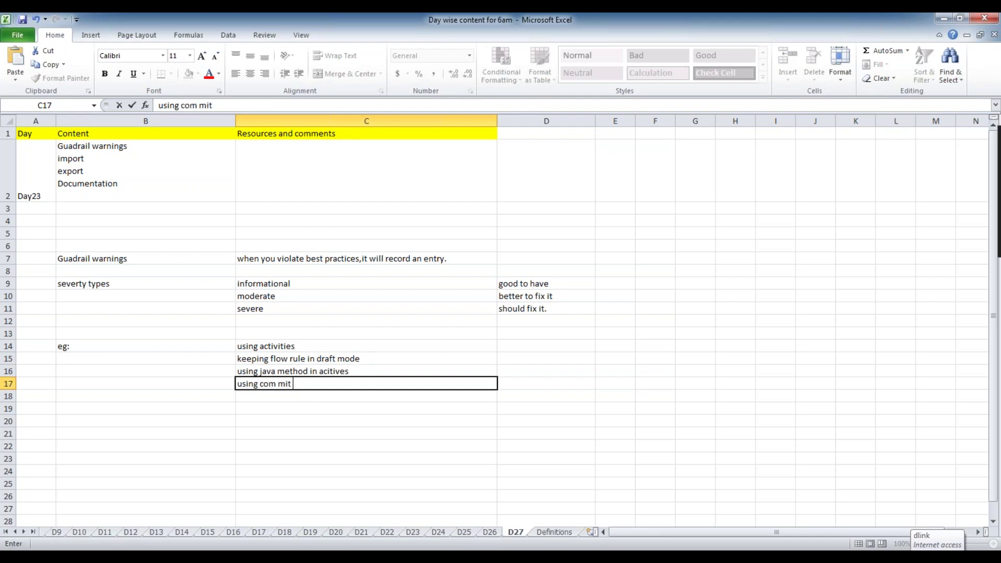
type(" method in acti")
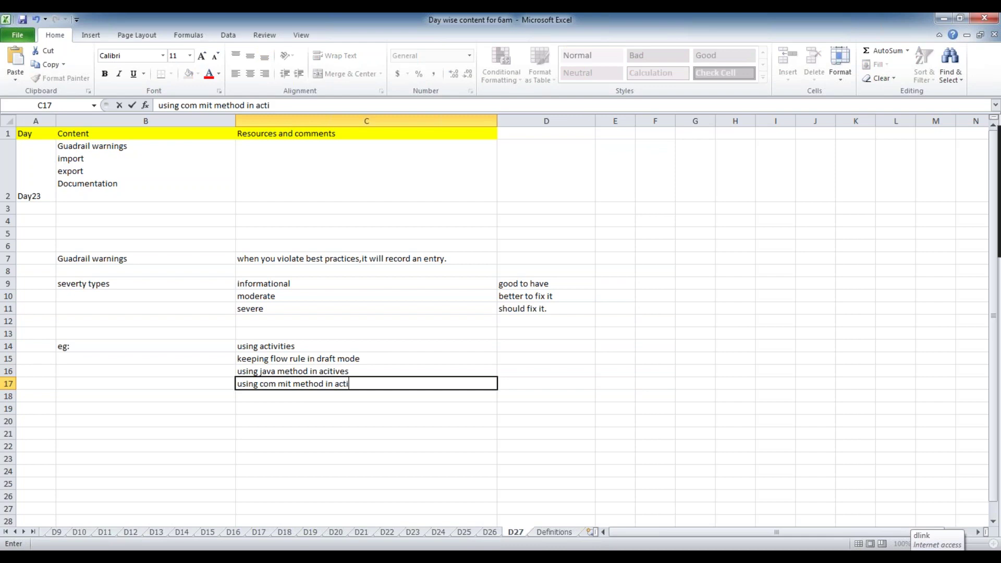
type("ties..")
key("Return")
Review the four examples, reopening the 'using activities' entry in C14.
left_click(424, 384)
left_click(403, 367)
left_click(443, 361)
left_click(291, 344)
key("F2")
left_click(332, 395)
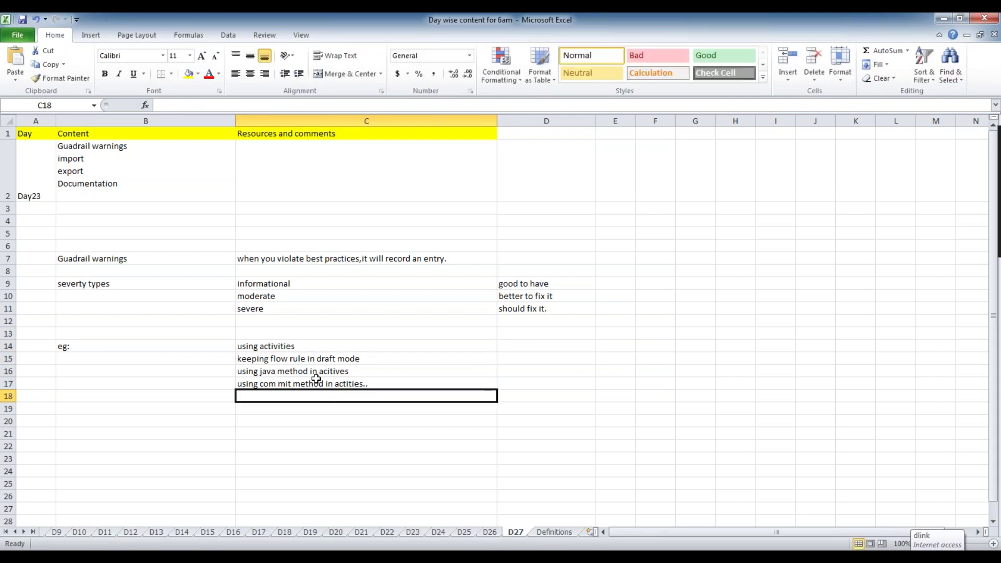
double_click(299, 347)
left_click(306, 439)
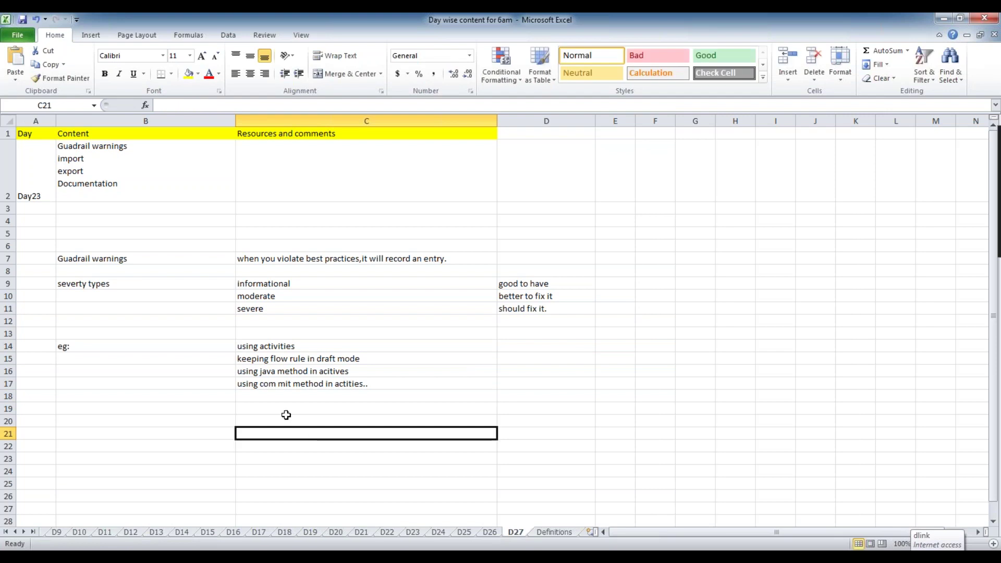
double_click(320, 346)
left_click(319, 425)
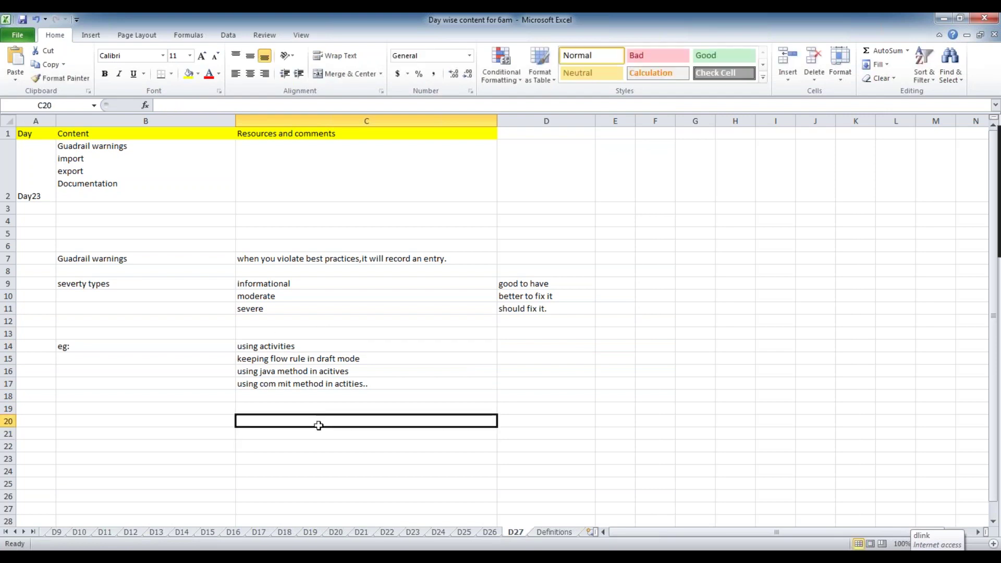
double_click(297, 346)
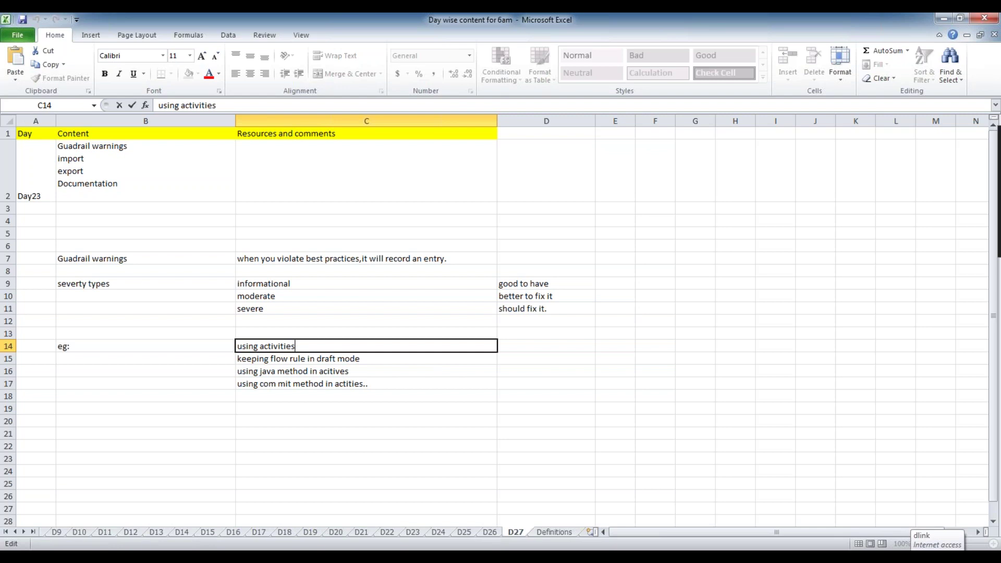
left_click(126, 246)
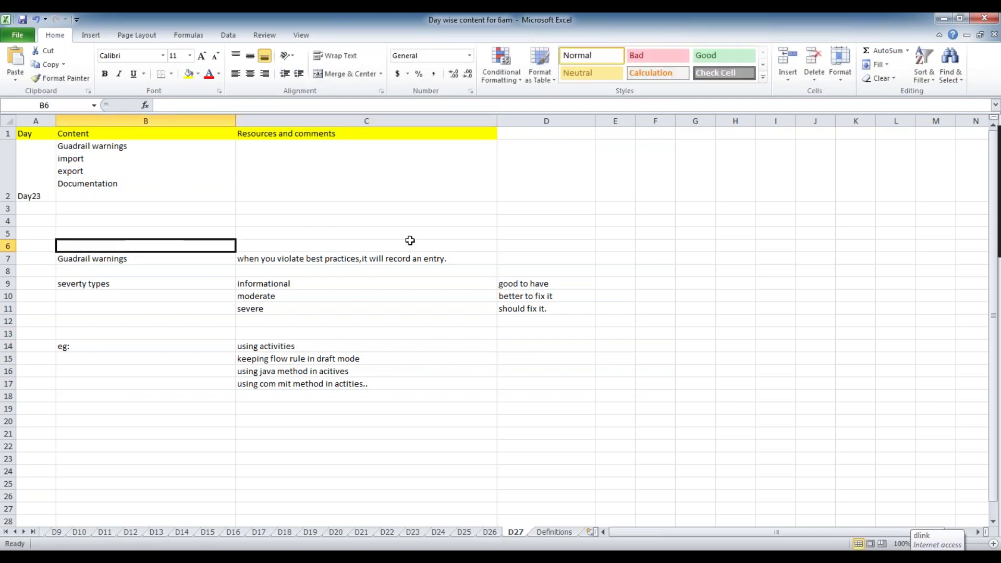
left_click(586, 243)
left_click(387, 367)
left_click(375, 356)
left_click(324, 342)
left_click(396, 359)
left_click(377, 371)
left_click(376, 383)
left_click(316, 347)
left_click(353, 361)
left_click(286, 349)
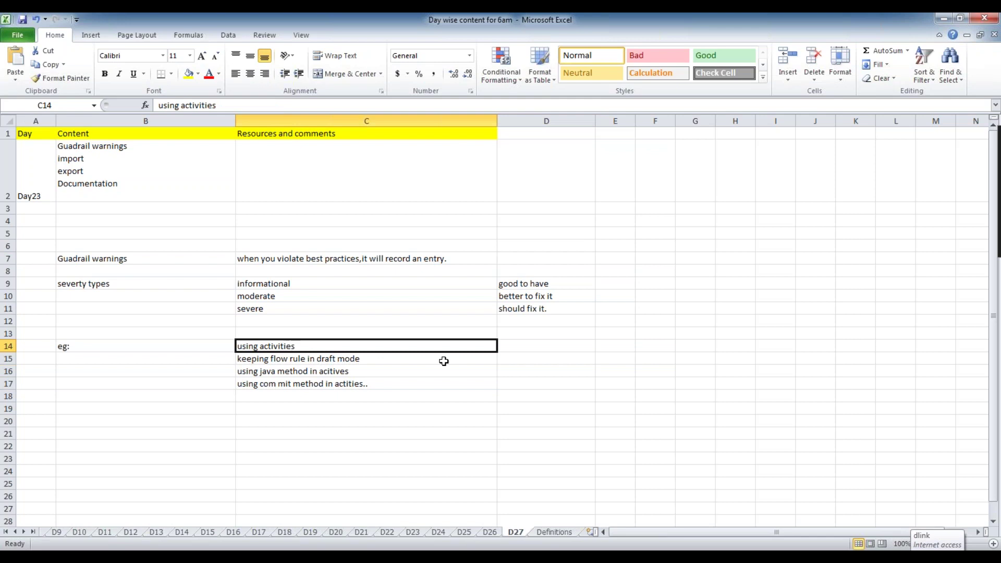
left_click(344, 386)
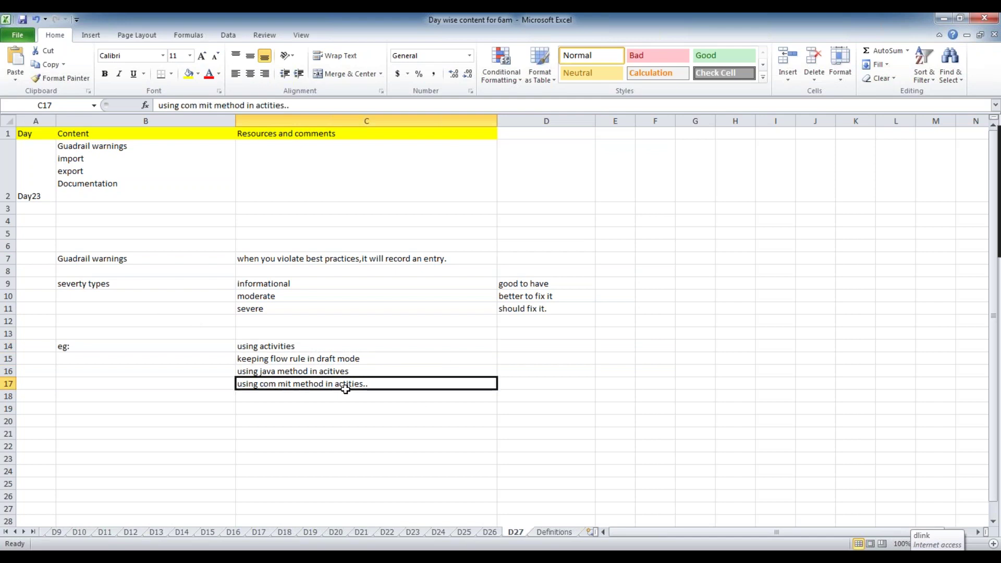
left_click(341, 369)
left_click(364, 357)
left_click(298, 334)
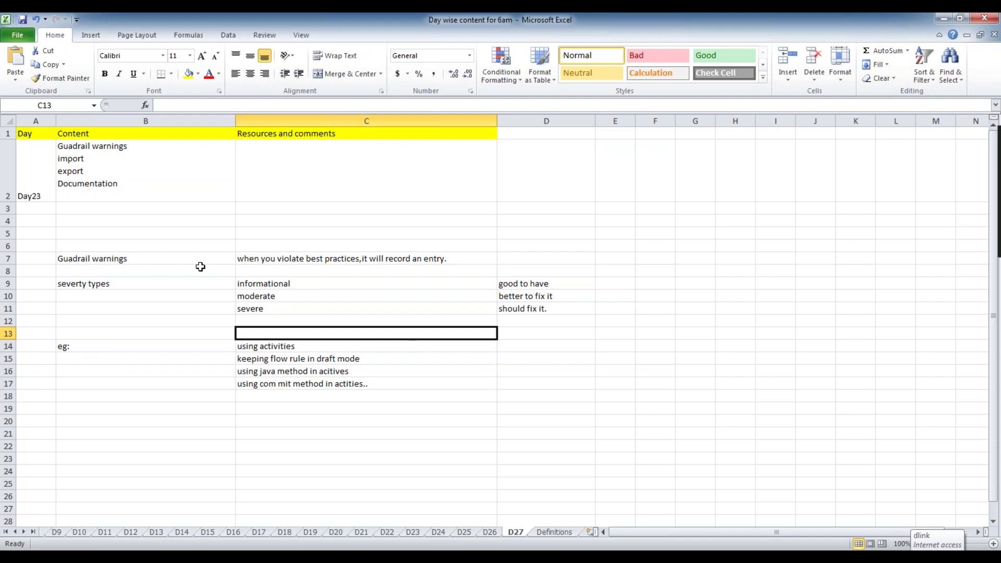
left_click(69, 257)
left_click(136, 258)
left_click(292, 258)
left_click(141, 247)
left_click(305, 257)
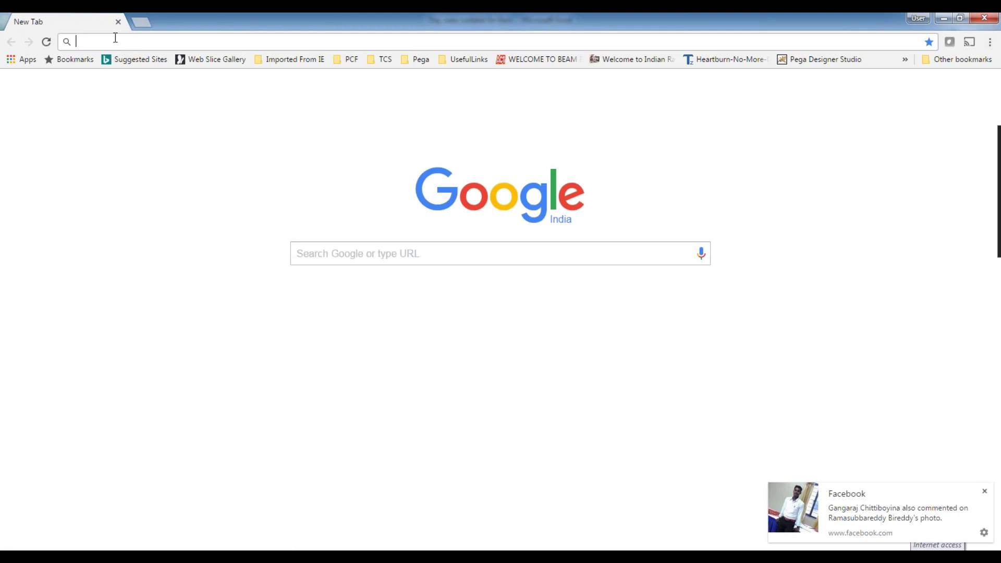
Load the local Pega server page and clear Chrome and the Excel notes off the screen.
type("l")
key("Return")
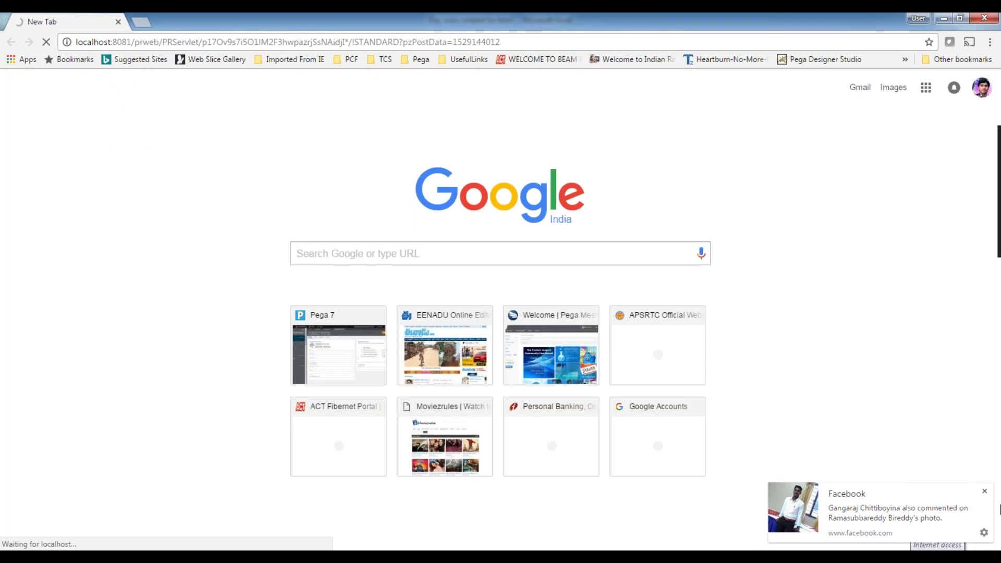
left_click(985, 492)
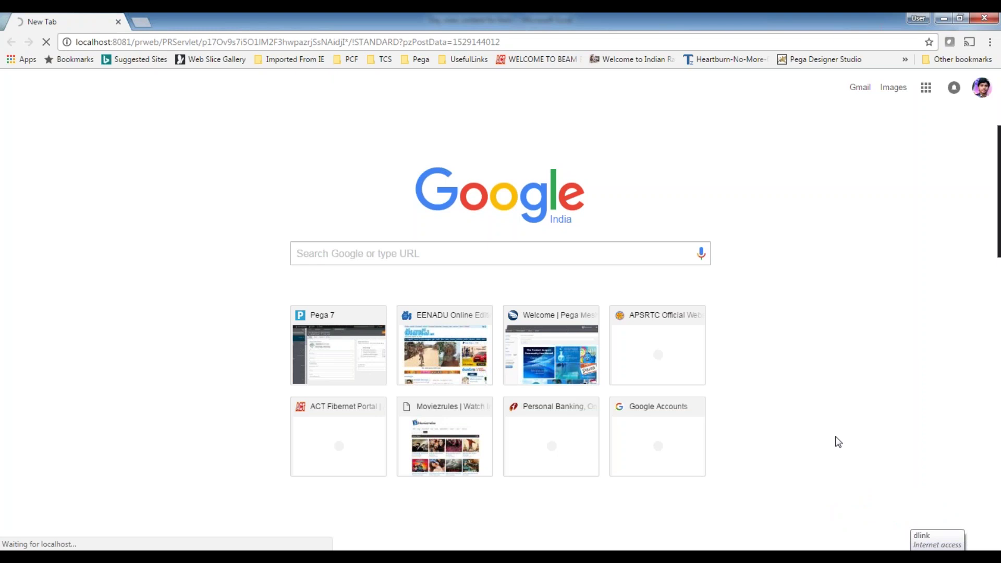
left_click(942, 20)
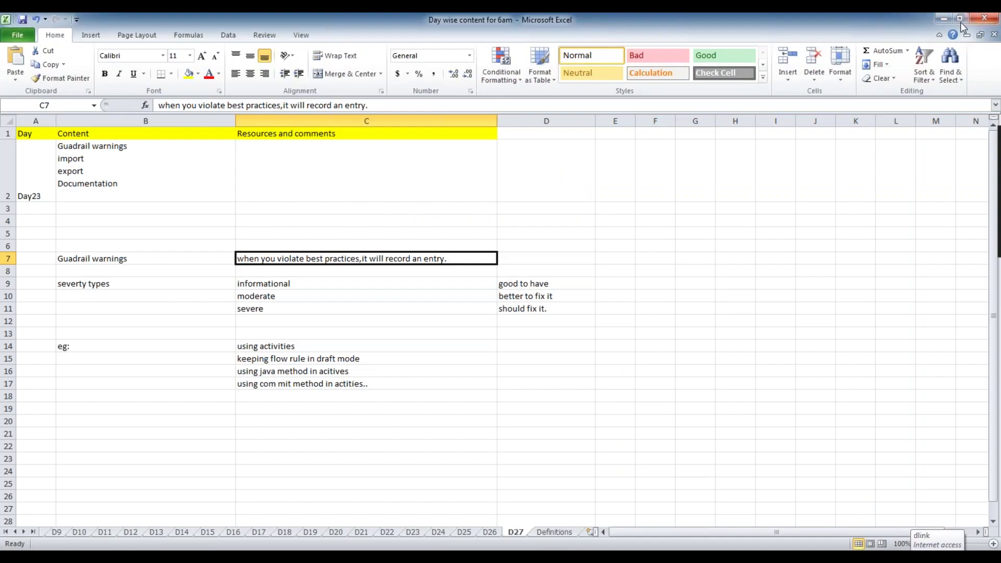
left_click(944, 19)
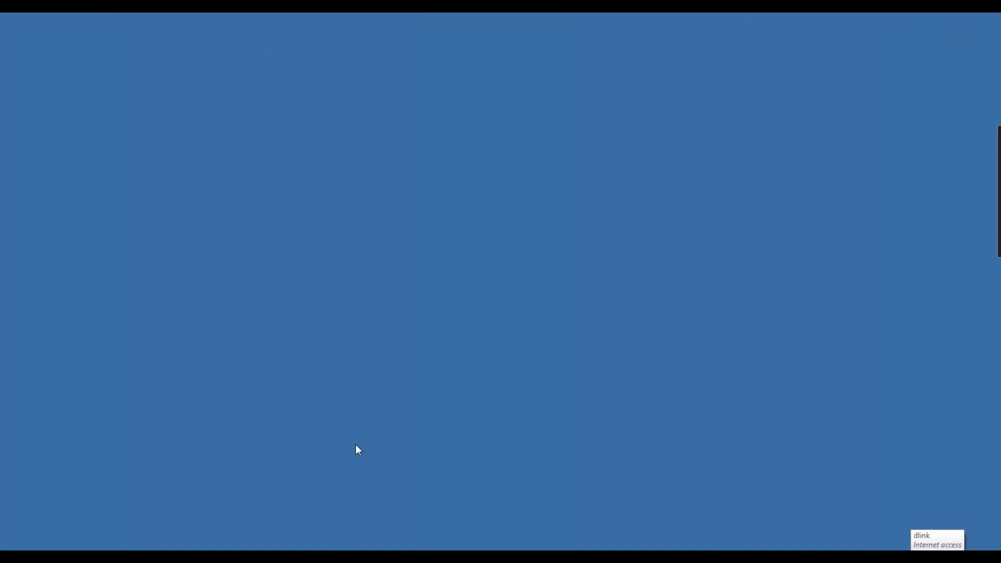
Restore the Pega 7 window and sign in with the new operator's ID and password.
mouse_move(495, 556)
left_click(496, 478)
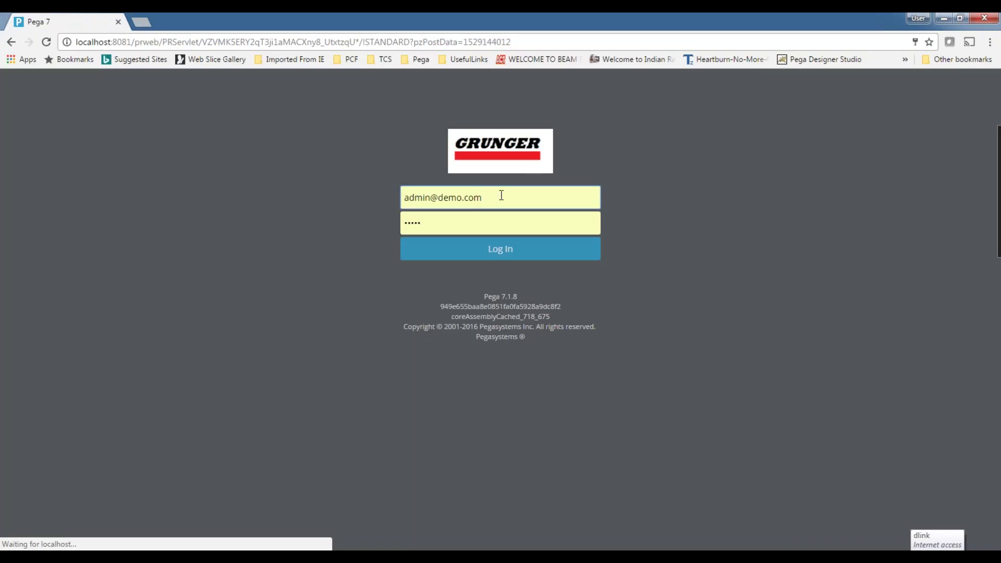
left_click_drag(476, 192, 371, 192)
type("ad")
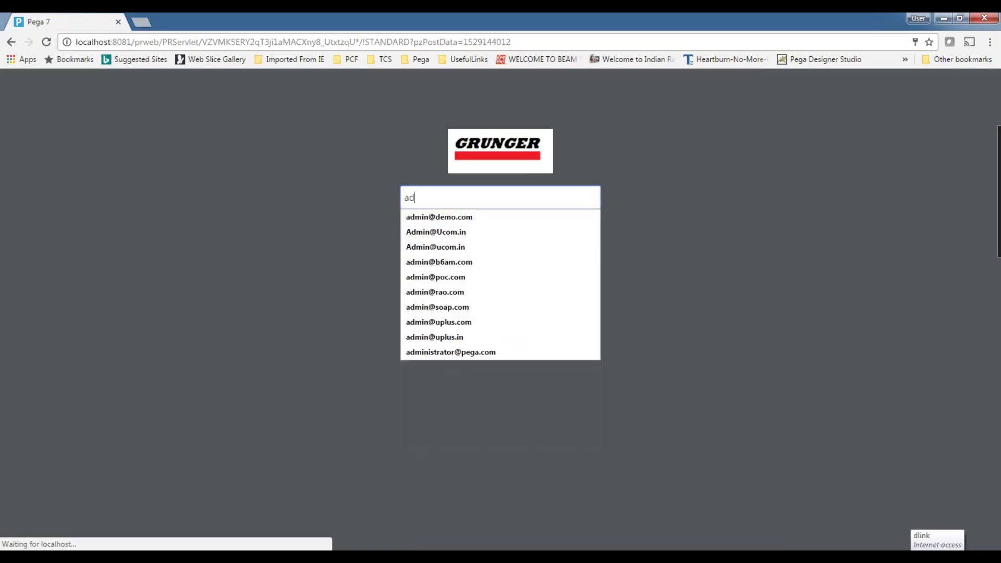
type("min@saty")
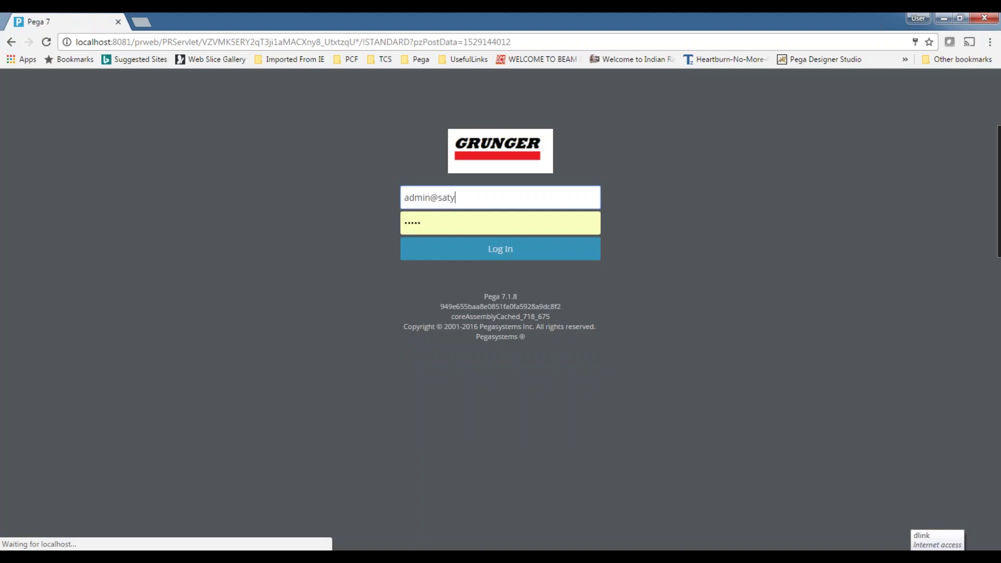
type("am")
key("Tab")
type("rules")
key("Return")
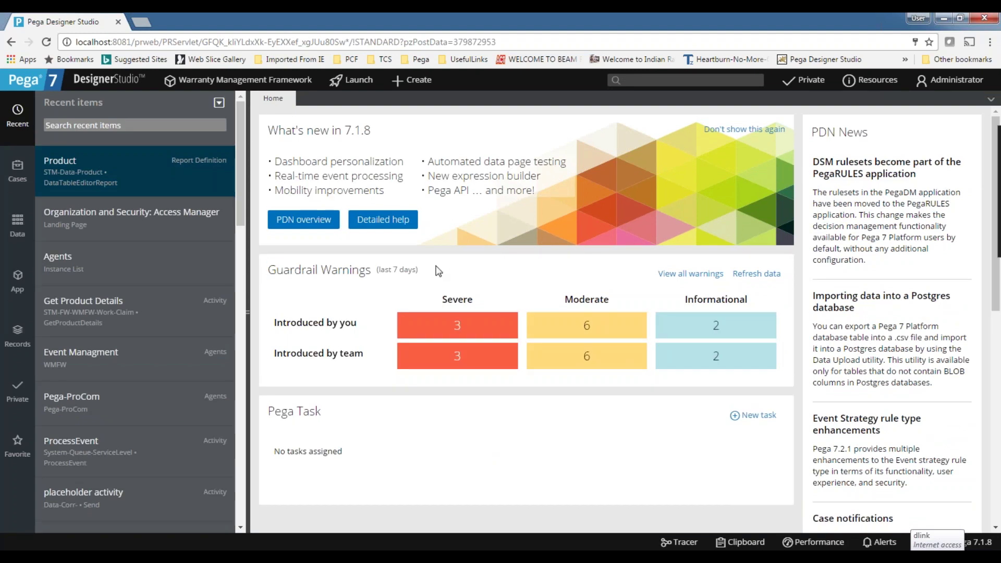
Open the Guardrails Warning Summary showing 90 rules with warnings and 104 warnings.
left_click(700, 274)
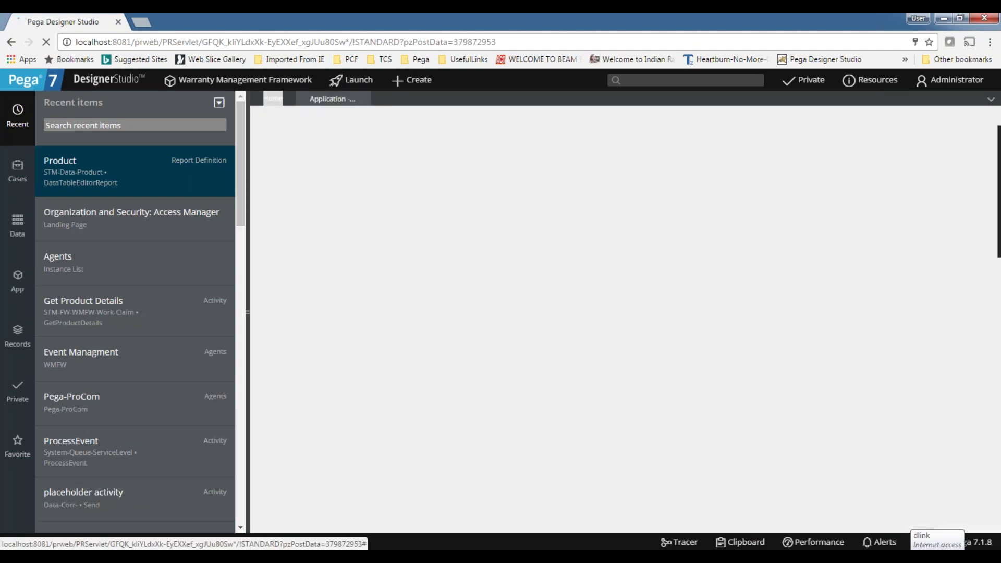
left_click(267, 100)
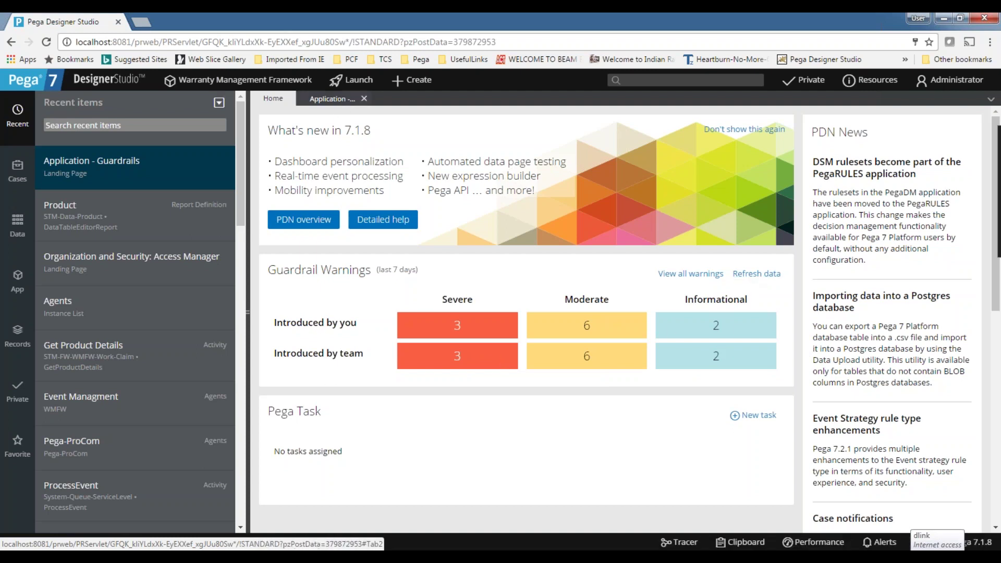
left_click(334, 99)
left_click(273, 98)
left_click(698, 275)
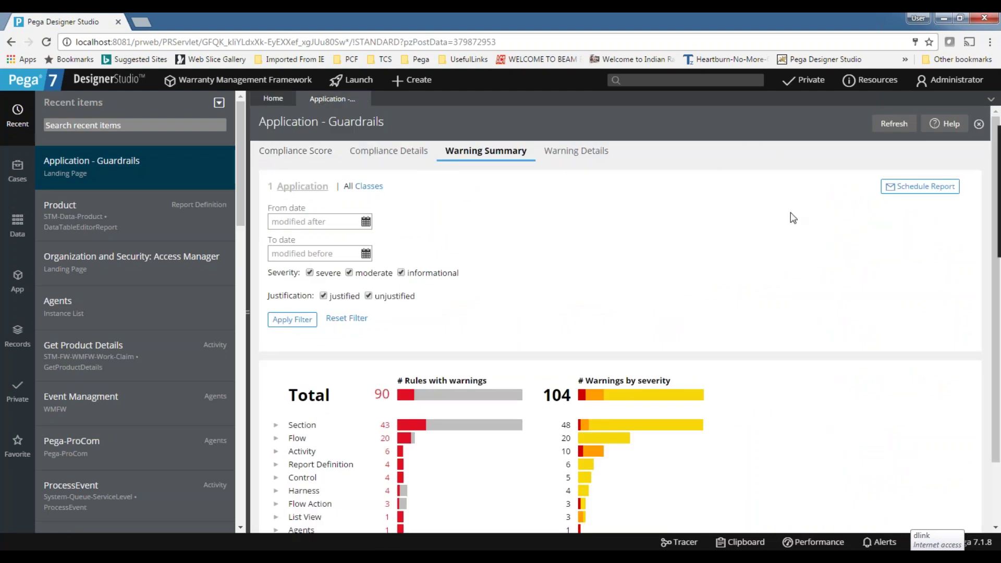
Open Guardrails > Compliance Score from the Designer Studio menu and close the duplicate guardrails page.
left_click(116, 82)
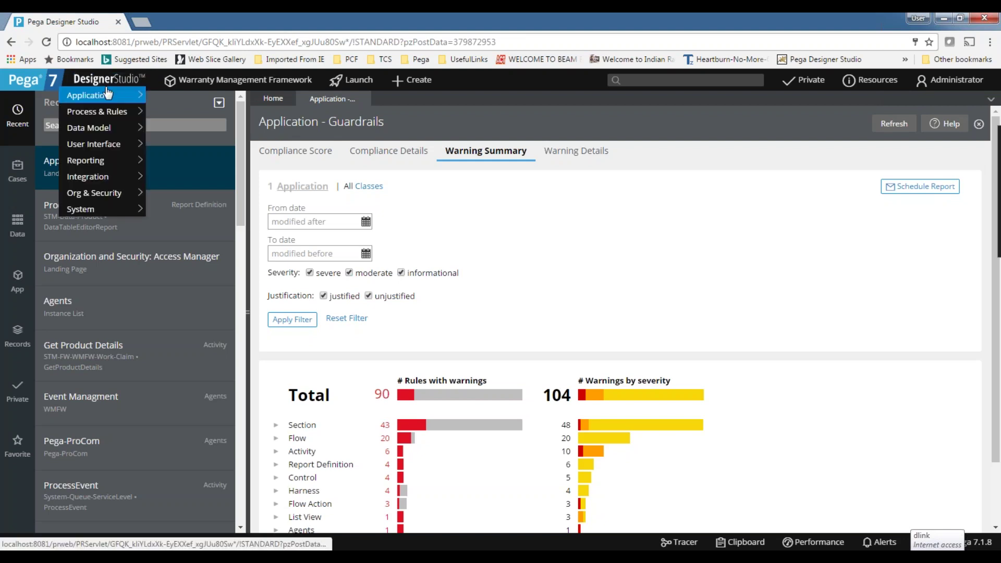
mouse_move(108, 94)
mouse_move(171, 150)
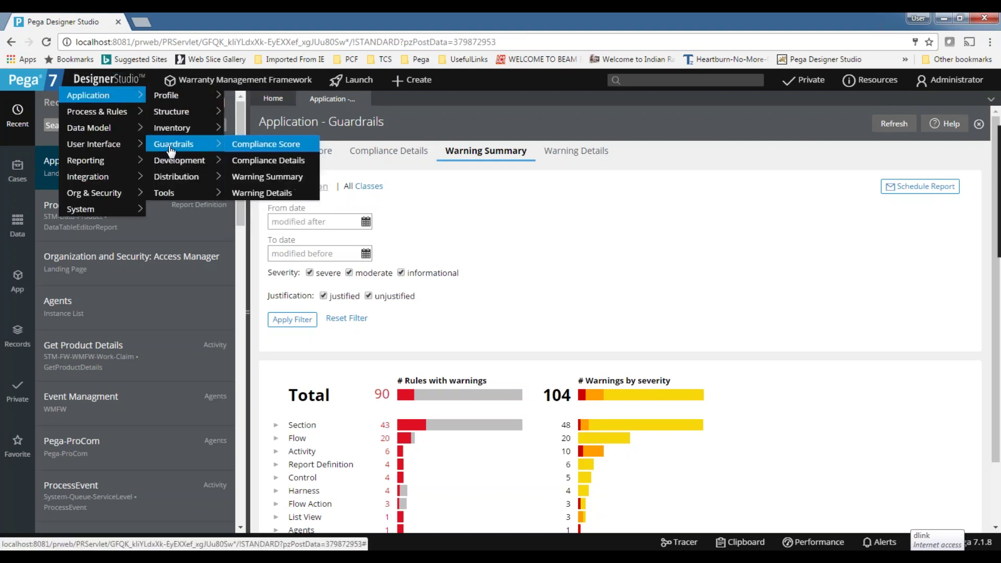
left_click(272, 147)
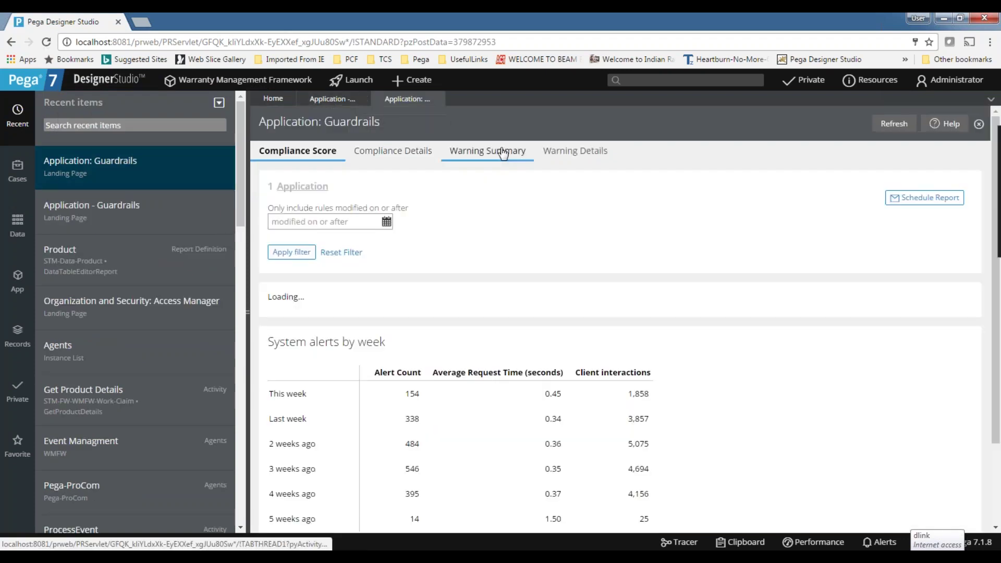
left_click(490, 152)
left_click(307, 162)
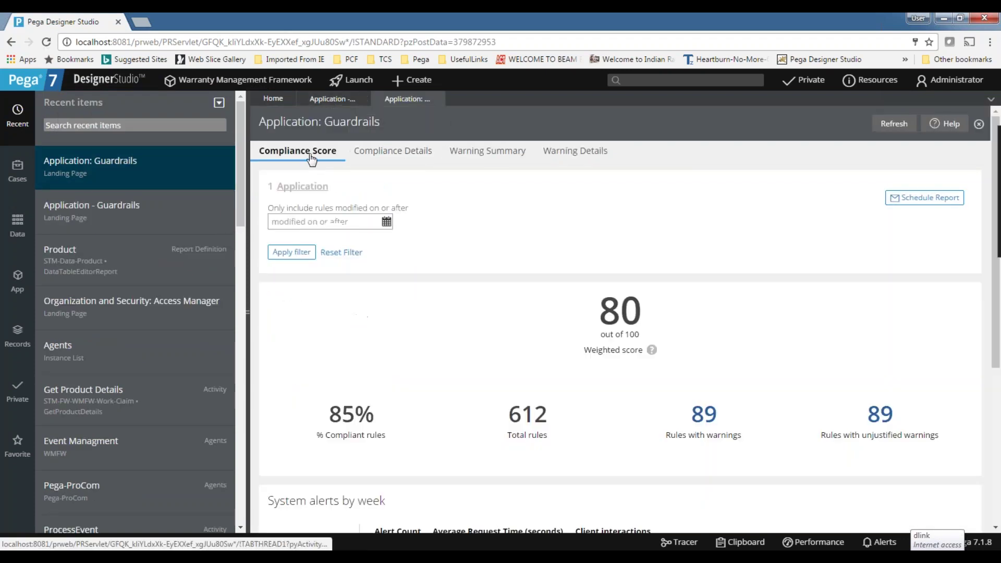
left_click(439, 99)
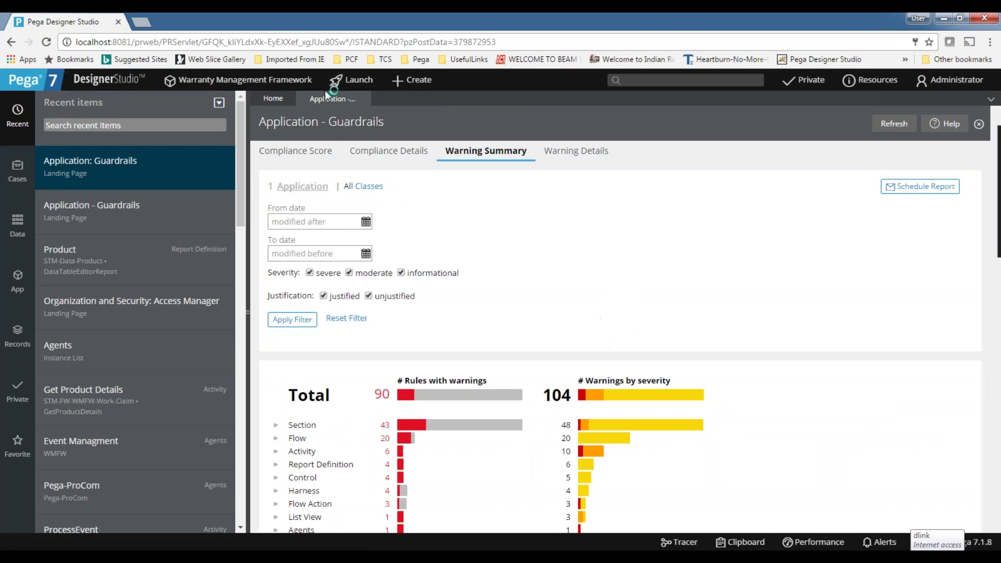
left_click(284, 151)
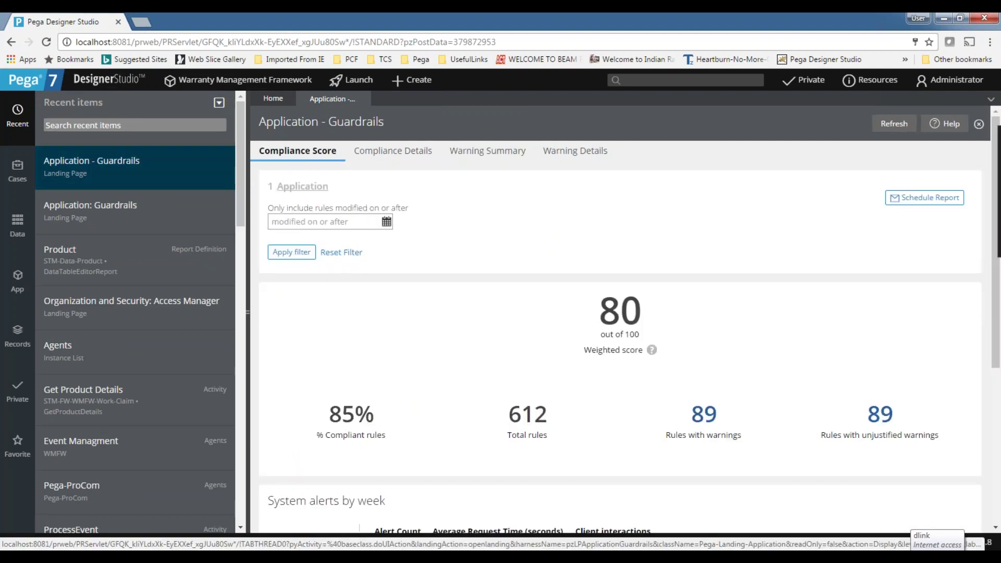
Highlight the weighted score of 80 out of 100 and the 85% compliant rules figure.
left_click_drag(607, 312, 644, 310)
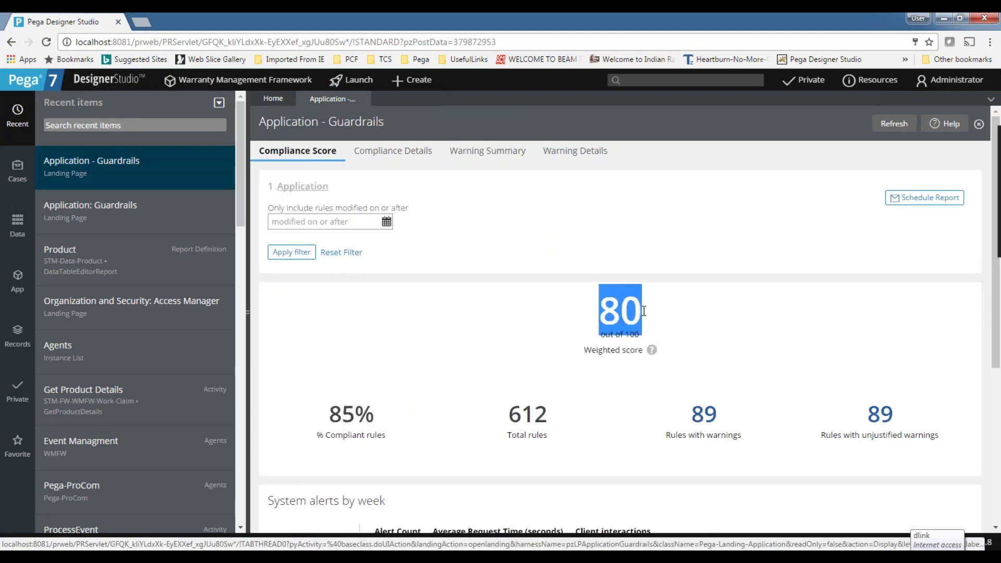
left_click(703, 308)
scroll(703, 309, "down", 3)
scroll(550, 266, "up", 1)
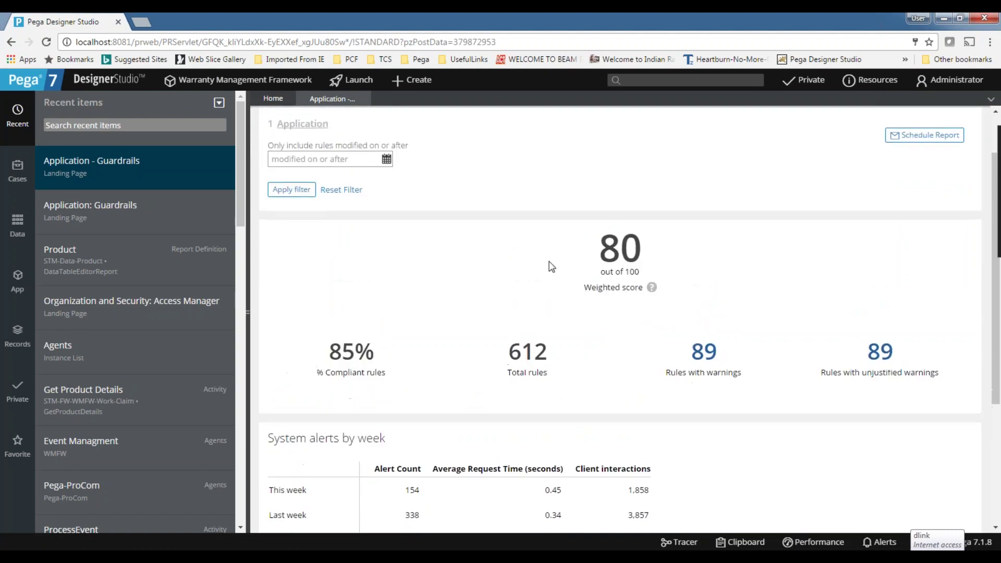
double_click(632, 272)
left_click(538, 269)
left_click_drag(326, 353, 380, 353)
left_click(400, 343)
double_click(344, 350)
left_click(372, 282)
scroll(374, 282, "up", 1)
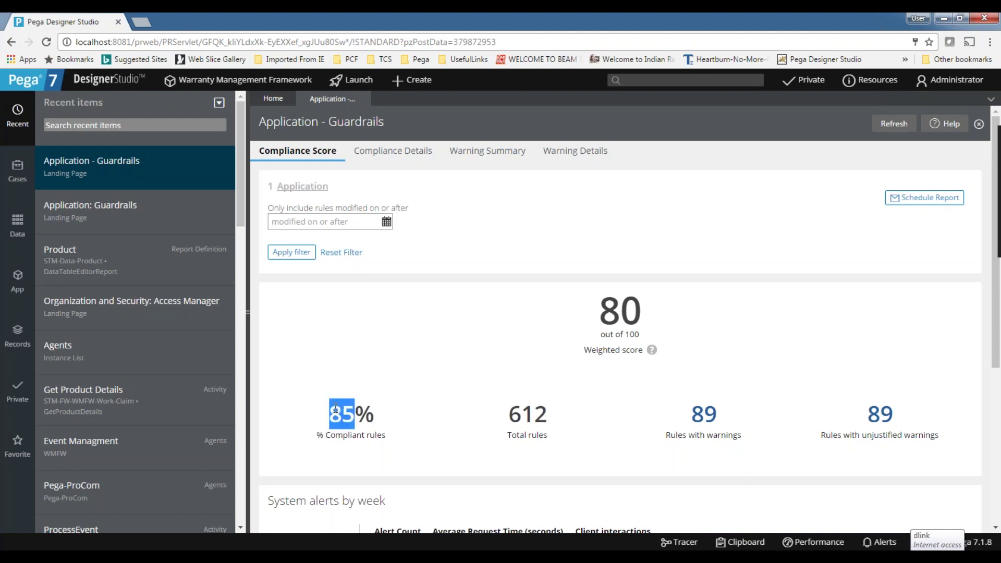
Highlight the 612 total rules and the 89 rules with warnings, then scroll through the report.
left_click_drag(508, 414, 557, 415)
left_click(437, 383)
left_click_drag(671, 436, 746, 436)
left_click(782, 395)
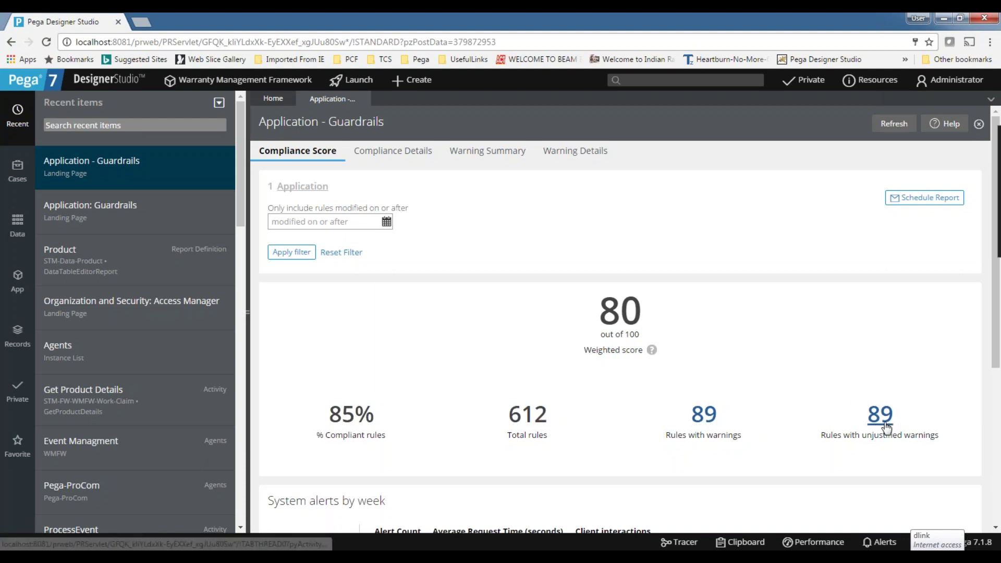
scroll(679, 446, "down", 1)
scroll(685, 301, "down", 2)
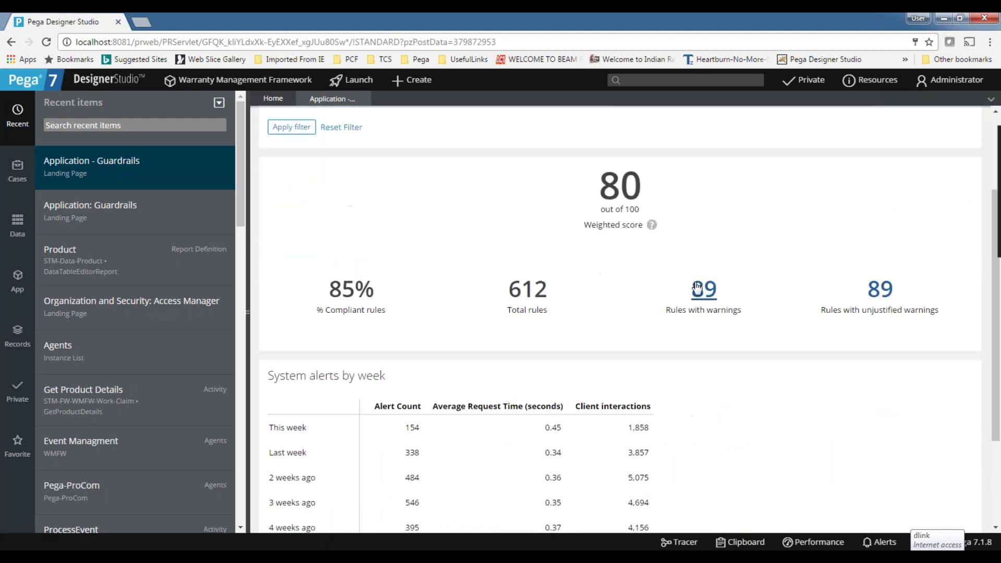
scroll(539, 338, "down", 3)
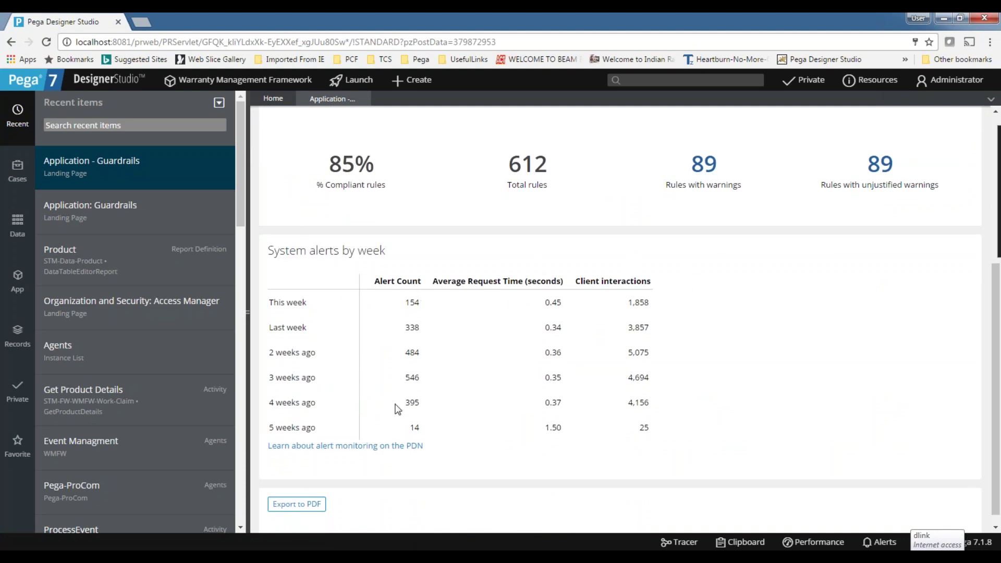
scroll(514, 368, "up", 5)
scroll(489, 388, "down", 5)
scroll(489, 388, "up", 5)
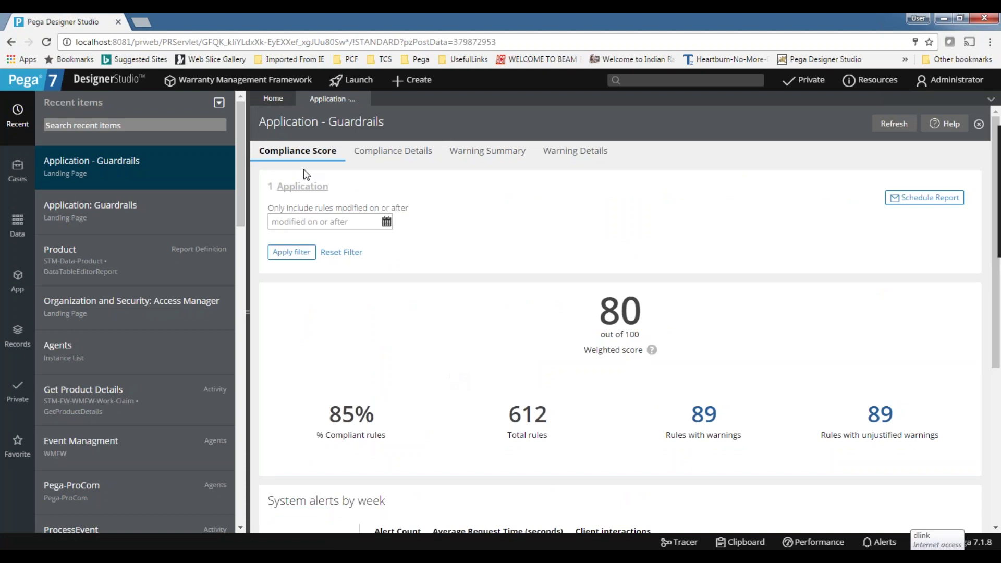
Review Compliance Details: warning impact by category, 10 warnings in 15 days, Administrator 56% of risk.
left_click(367, 159)
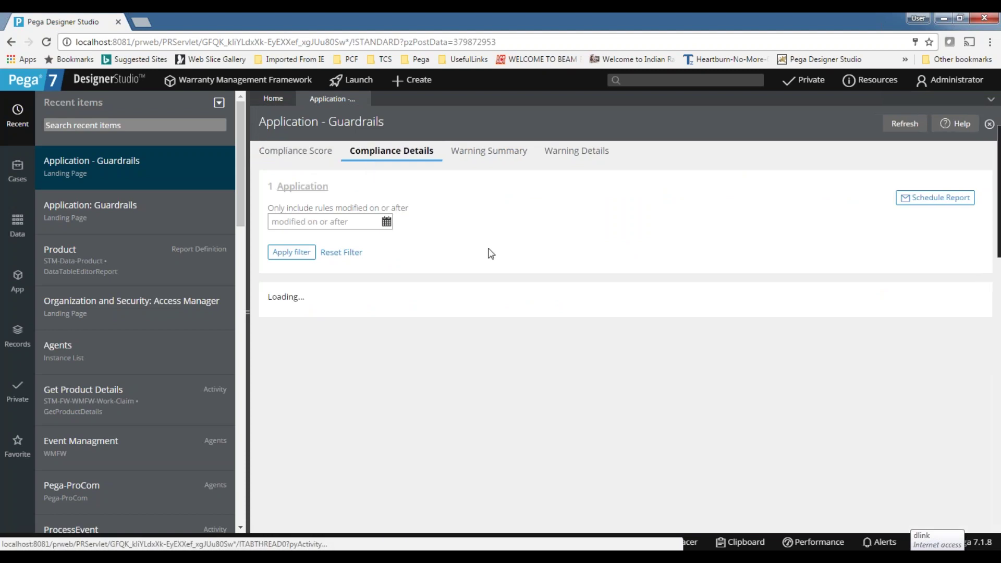
scroll(359, 363, "down", 5)
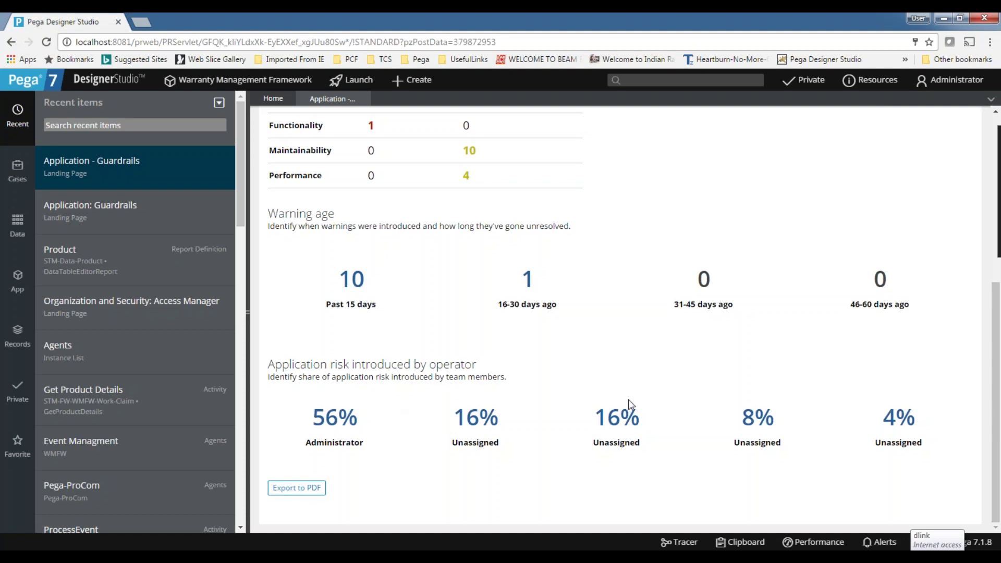
scroll(410, 318, "up", 2)
scroll(410, 319, "down", 1)
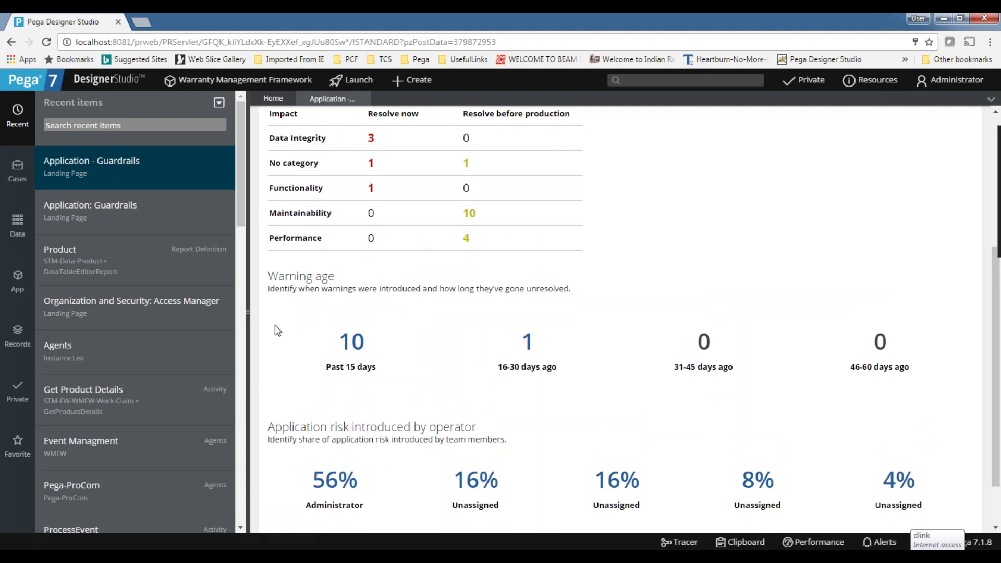
scroll(740, 383, "up", 5)
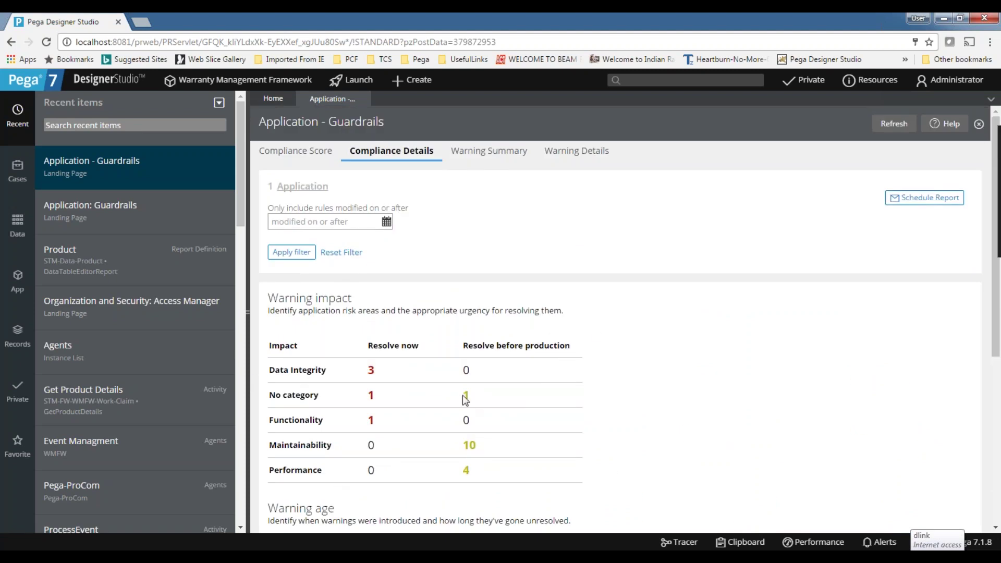
left_click(486, 166)
scroll(418, 292, "down", 2)
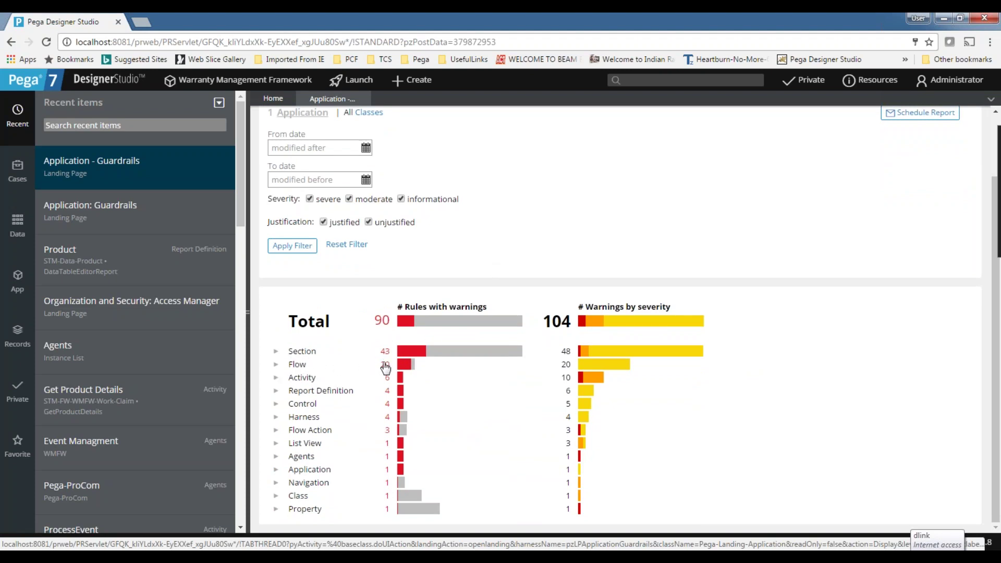
scroll(357, 395, "up", 2)
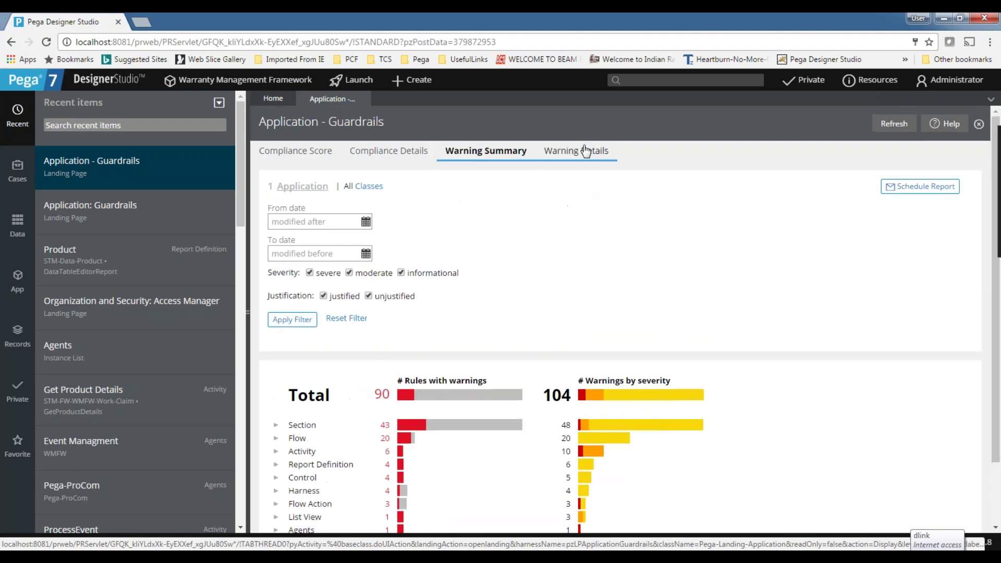
left_click(578, 150)
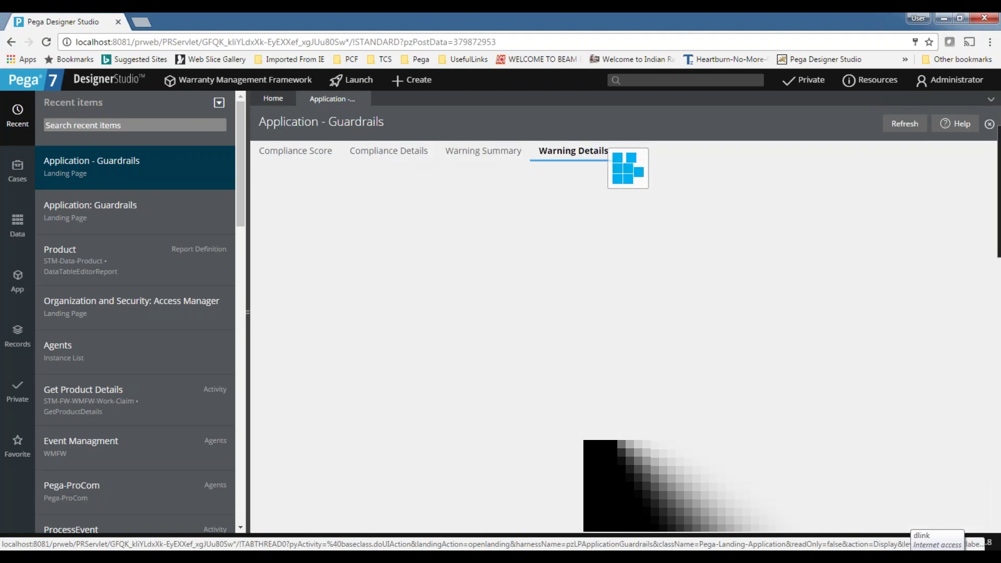
scroll(443, 288, "down", 15)
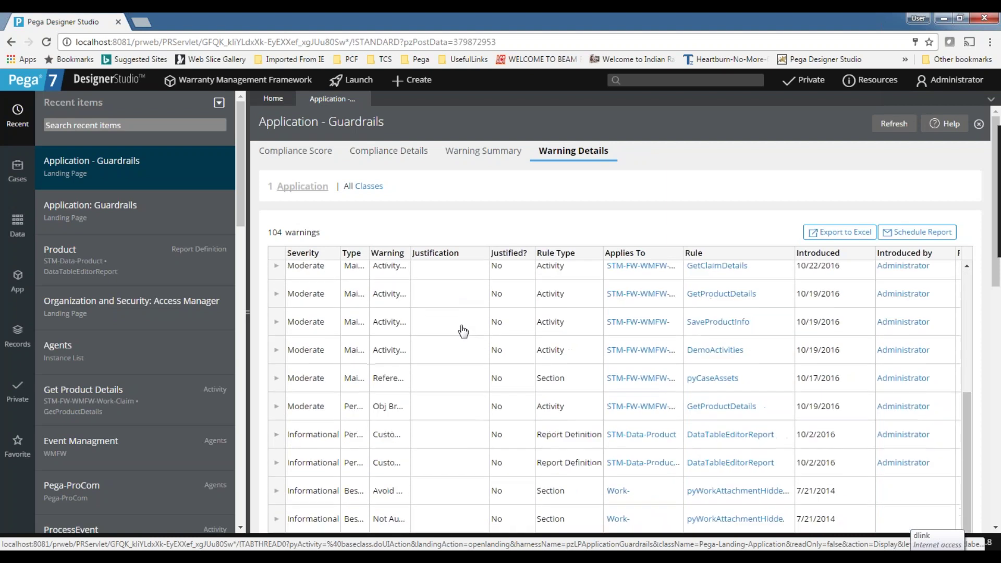
scroll(447, 371, "up", 15)
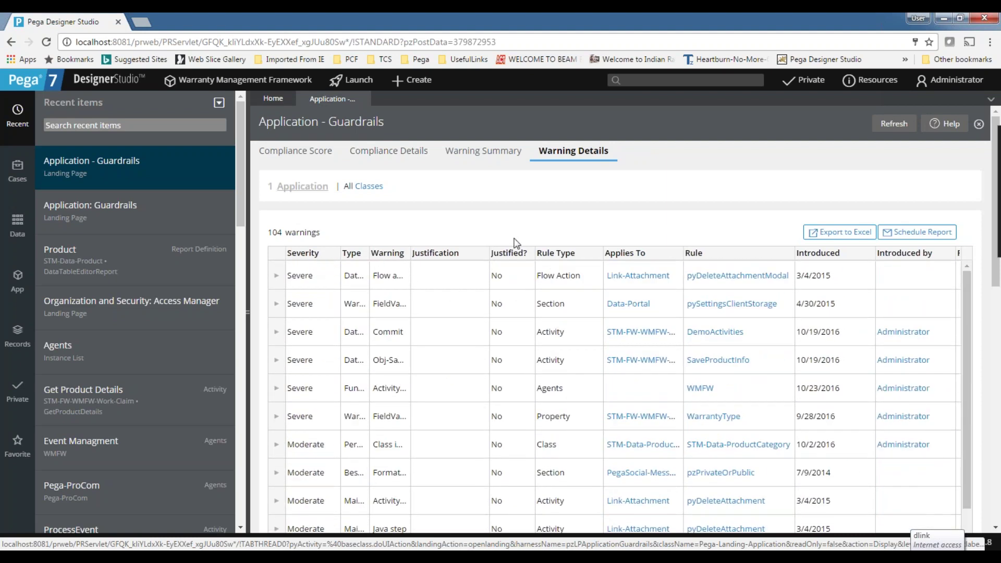
left_click(278, 279)
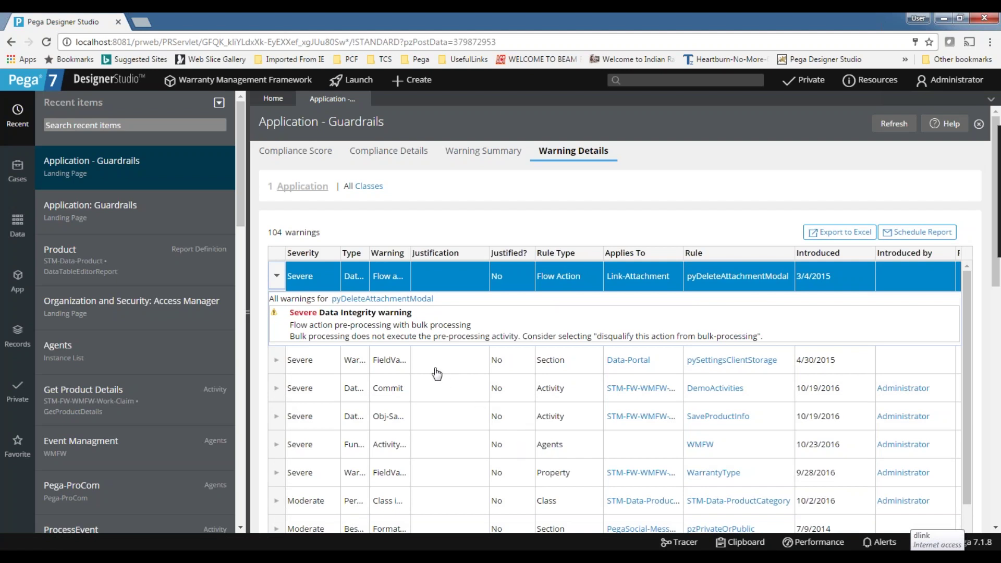
left_click(276, 275)
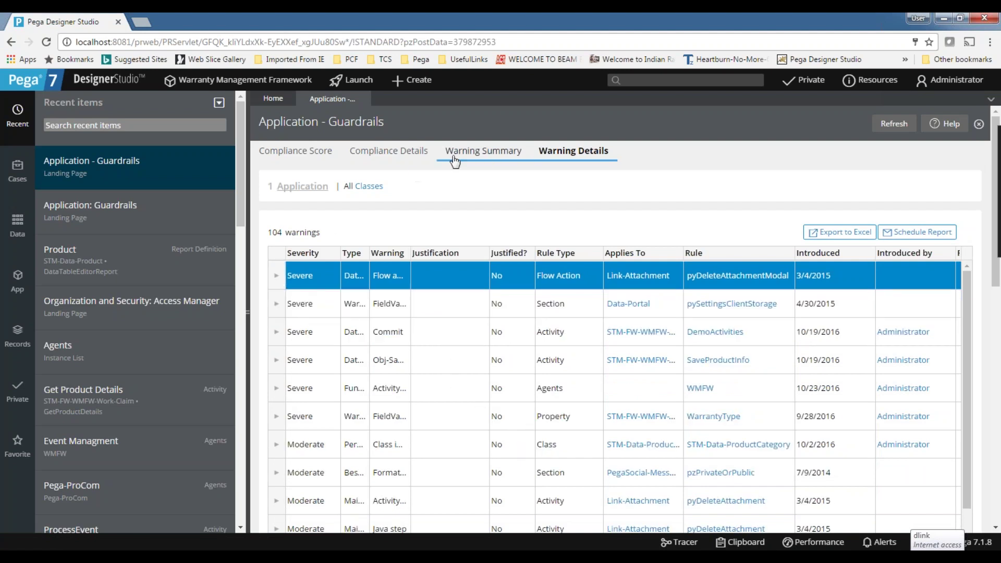
Show the Warning Summary, then expand and collapse the Section category's warnings.
left_click(455, 156)
left_click(277, 425)
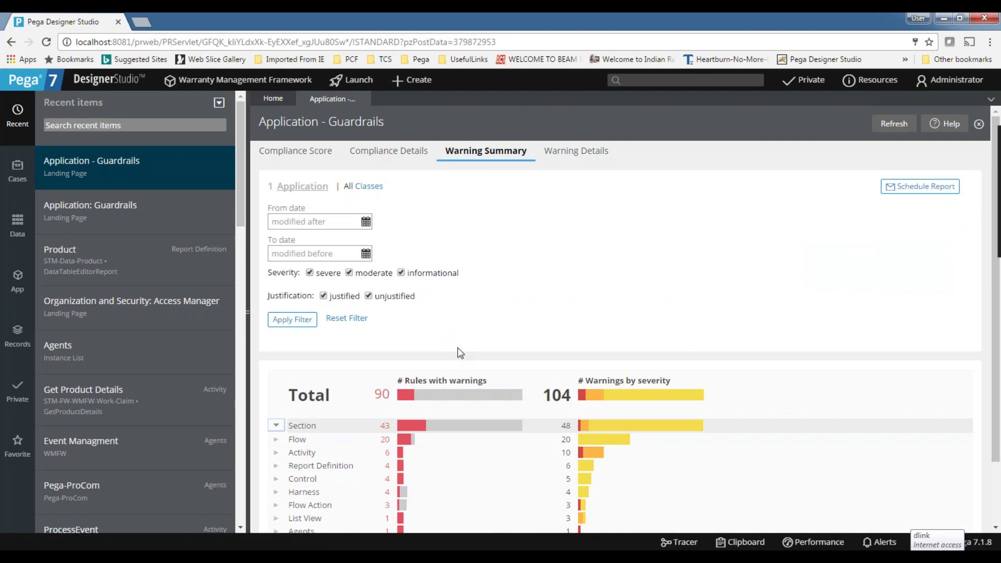
scroll(417, 357, "down", 2)
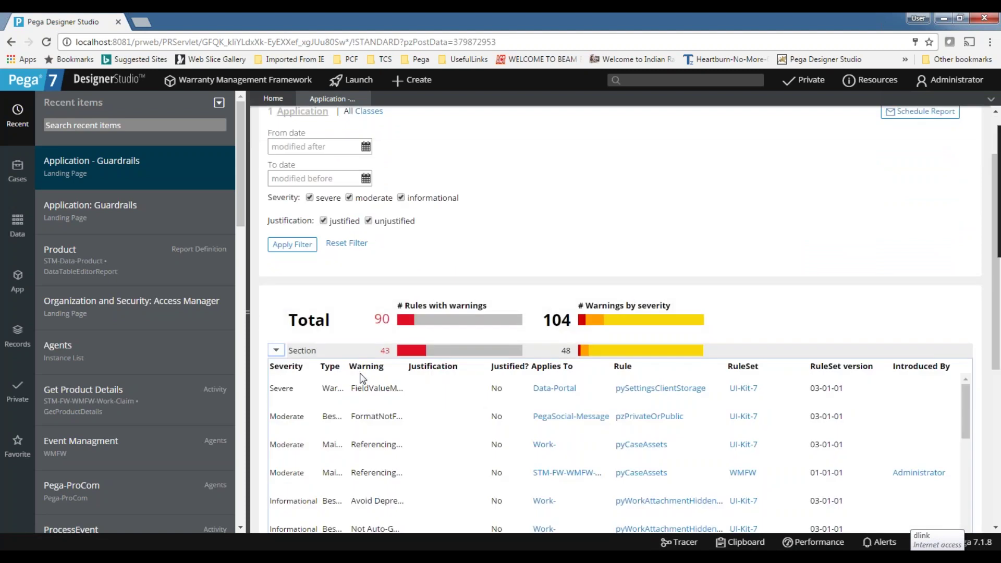
scroll(443, 381, "down", 3)
scroll(744, 344, "up", 3)
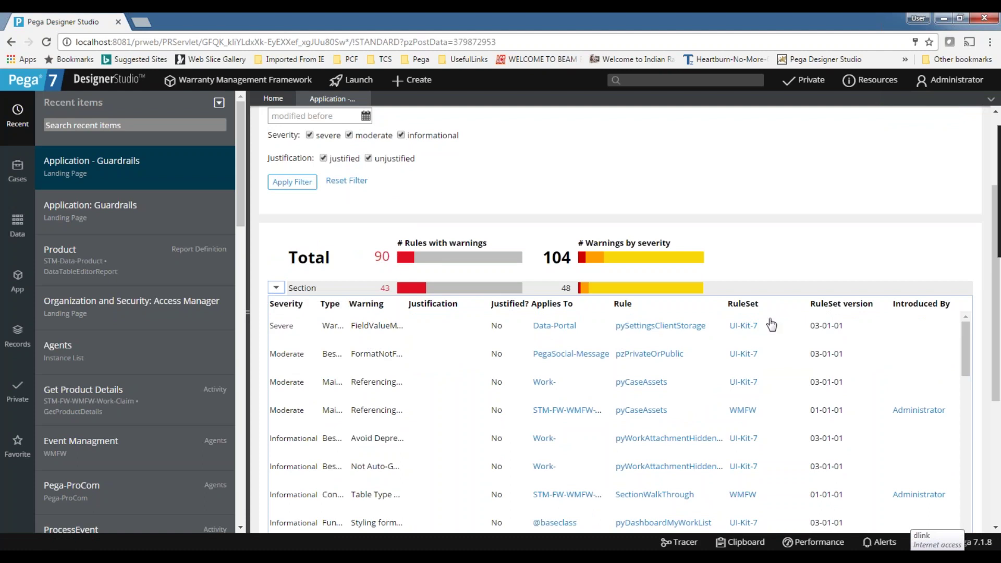
scroll(255, 361, "up", 3)
scroll(256, 361, "down", 1)
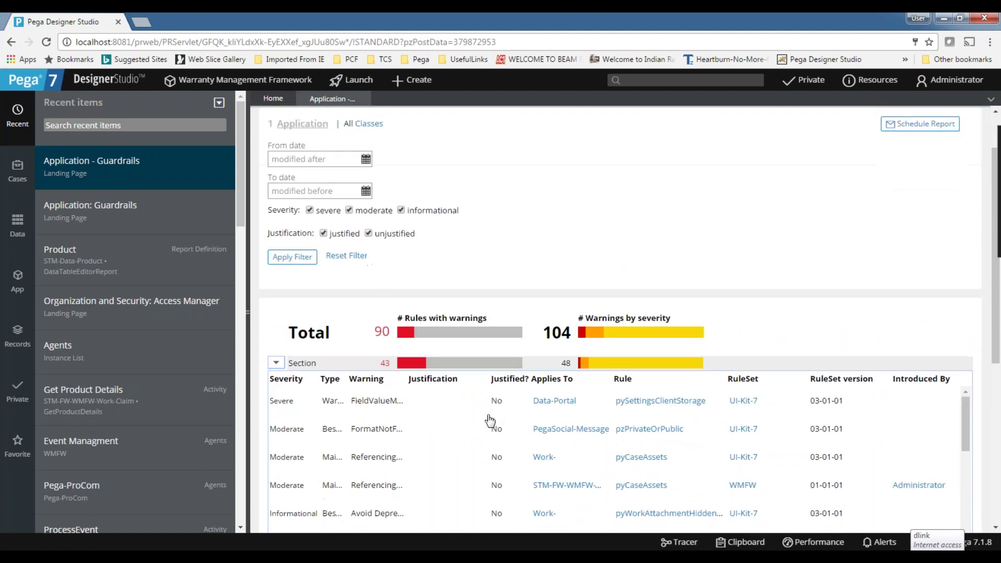
left_click(277, 364)
Expand the Flow category's warnings and open the CollectCustomerInfo flow rule.
left_click(276, 376)
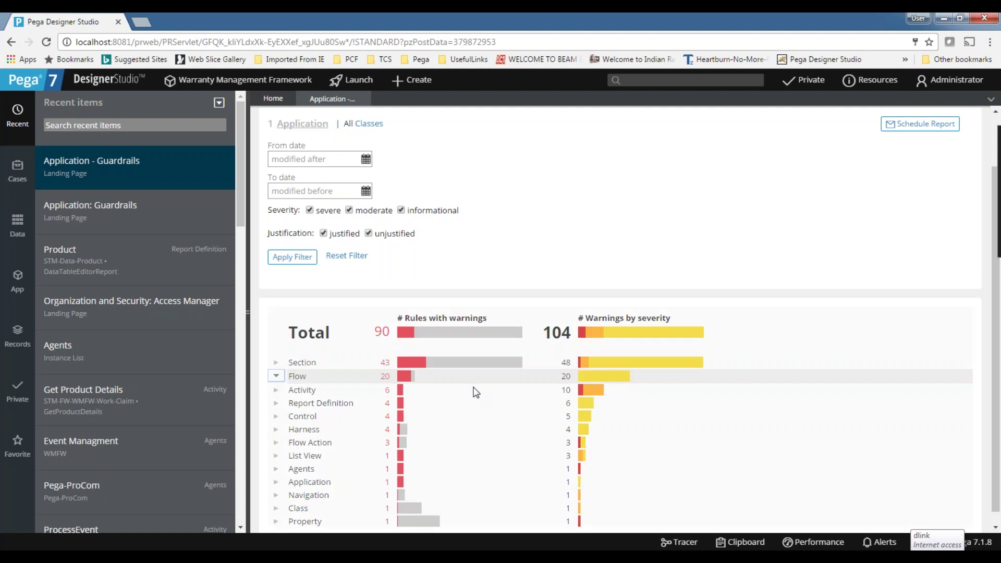
scroll(476, 392, "down", 2)
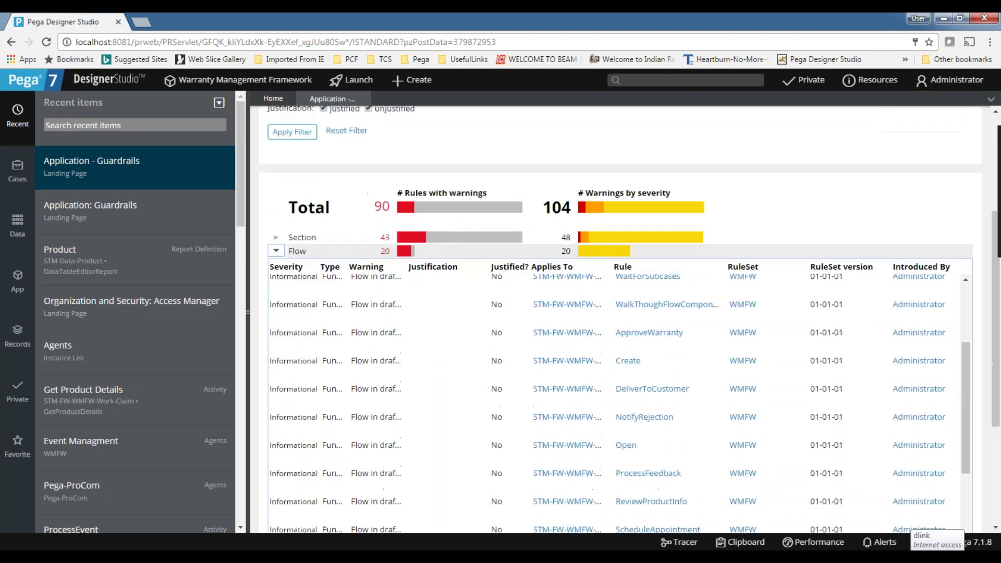
scroll(402, 391, "up", 5)
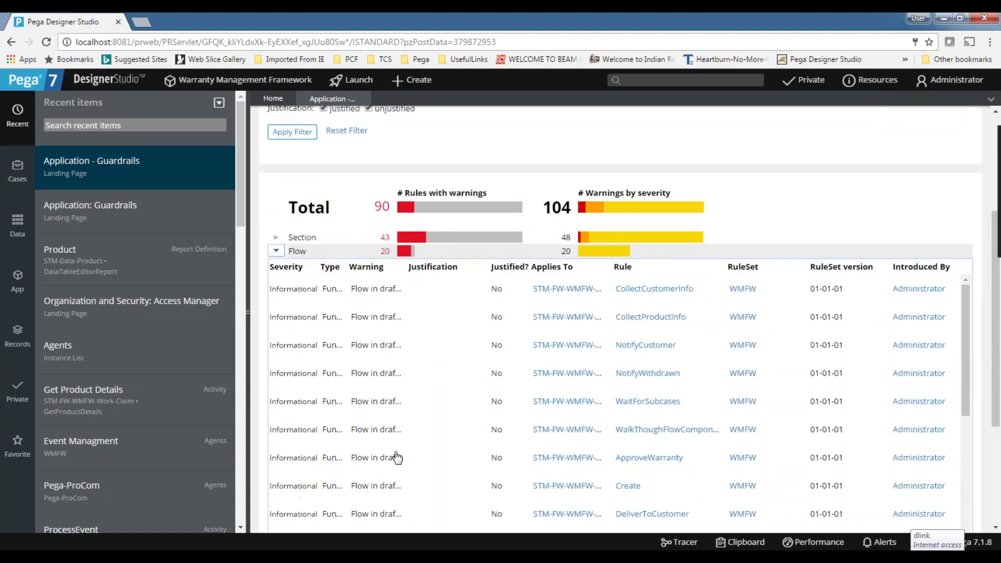
scroll(397, 451, "up", 2)
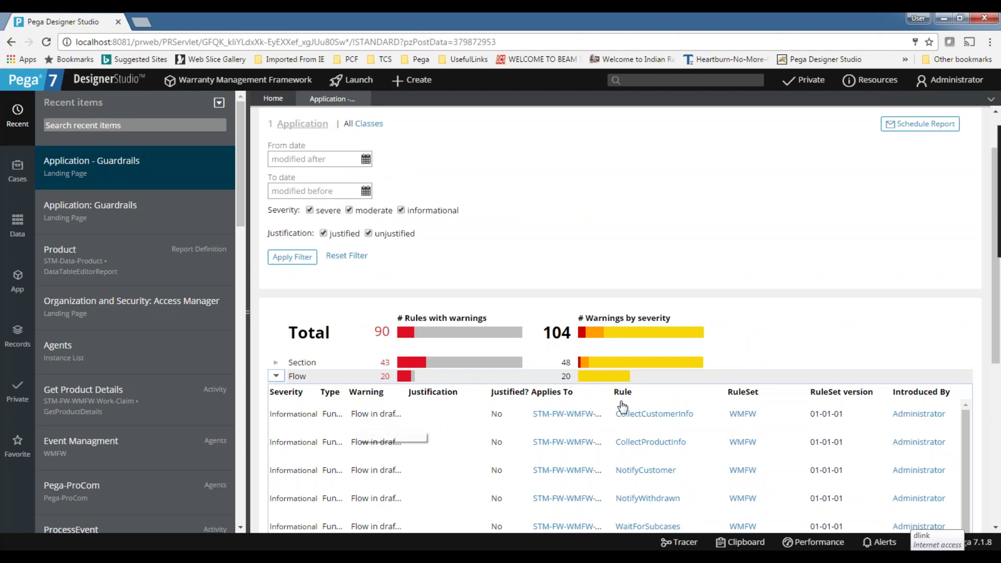
left_click(661, 423)
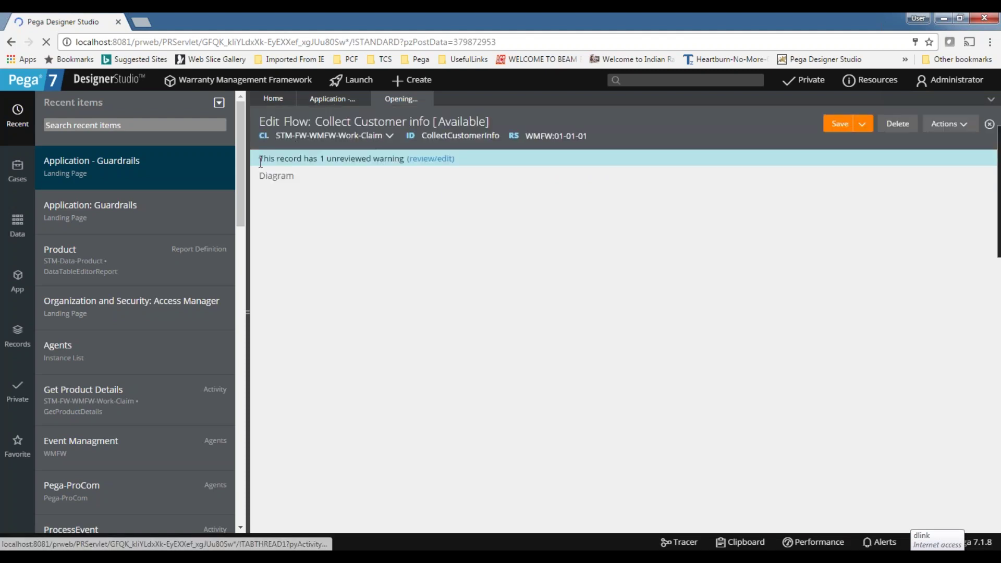
Review the unreviewed Informational draft-mode warning and close it without changes.
left_click_drag(282, 159, 407, 159)
left_click(303, 187)
left_click_drag(261, 156, 415, 157)
left_click(443, 316)
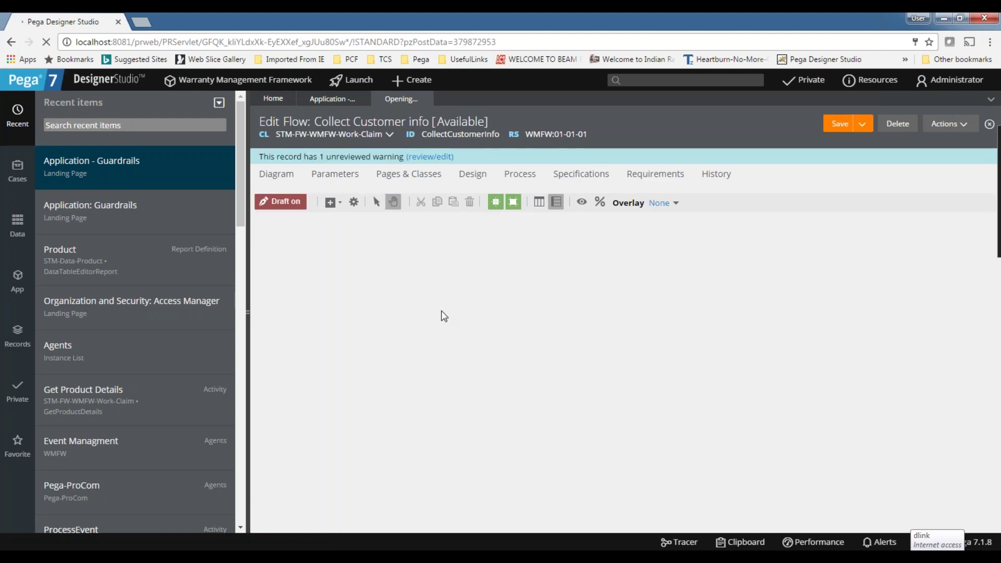
left_click(432, 157)
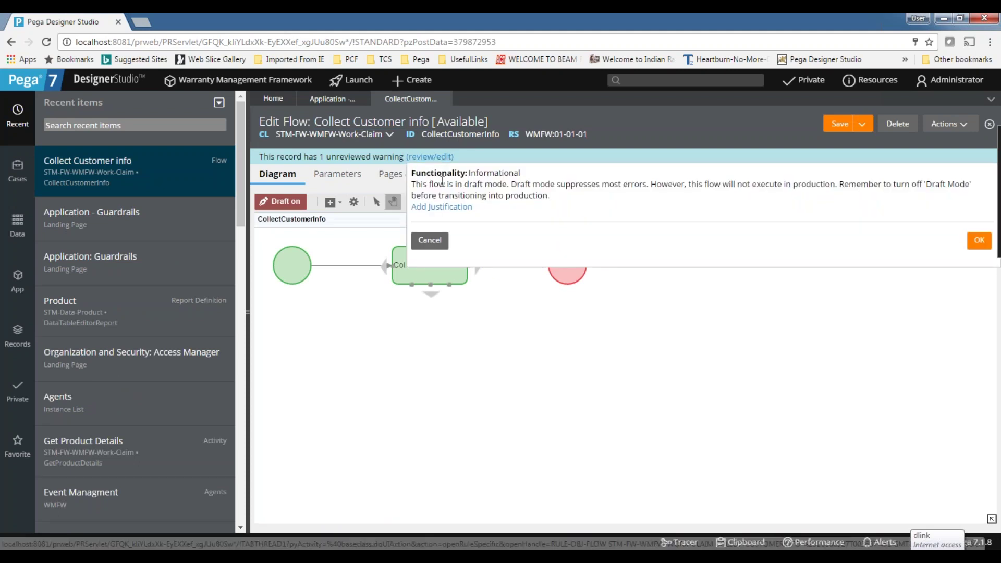
double_click(487, 174)
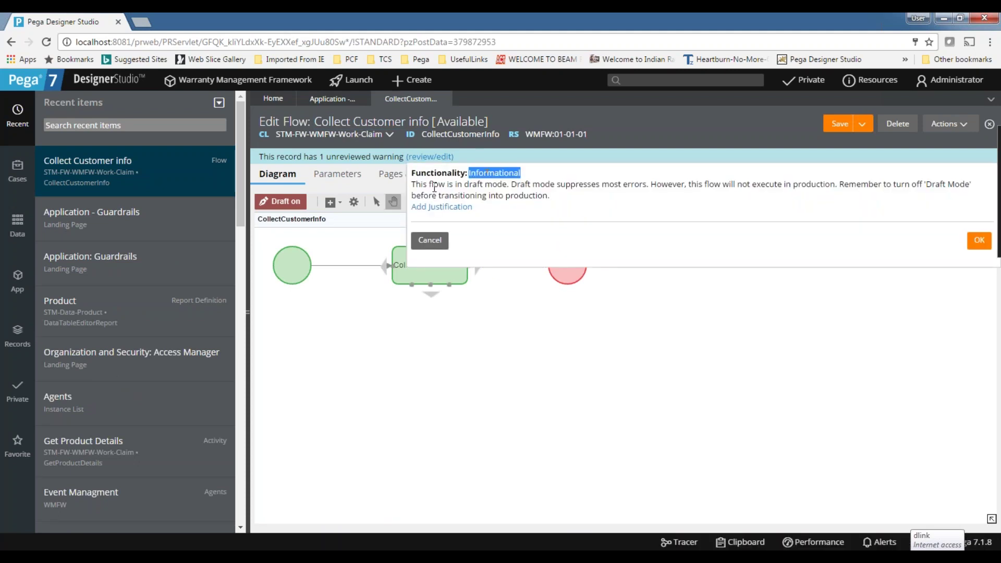
triple_click(486, 188)
left_click_drag(486, 188, 415, 173)
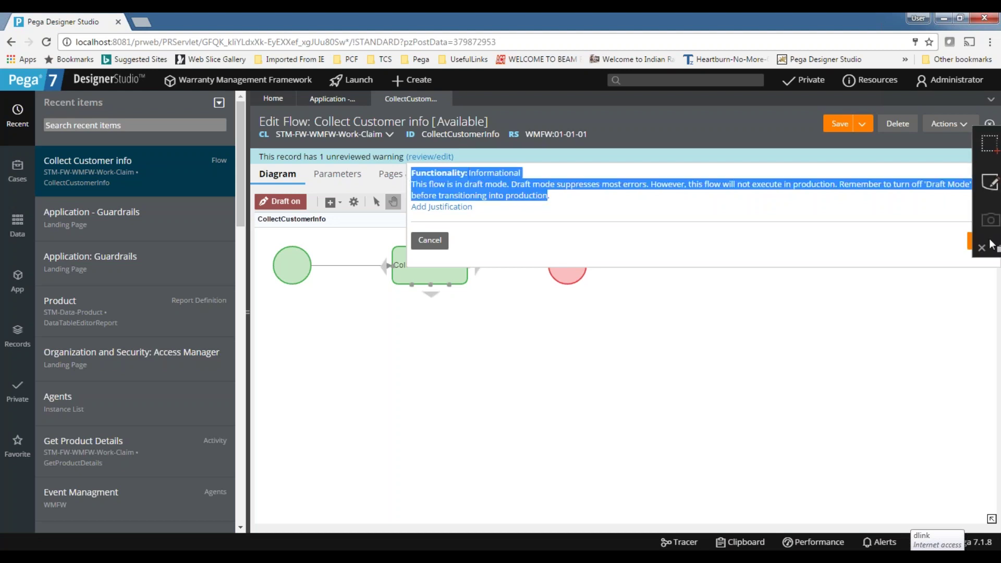
left_click(756, 150)
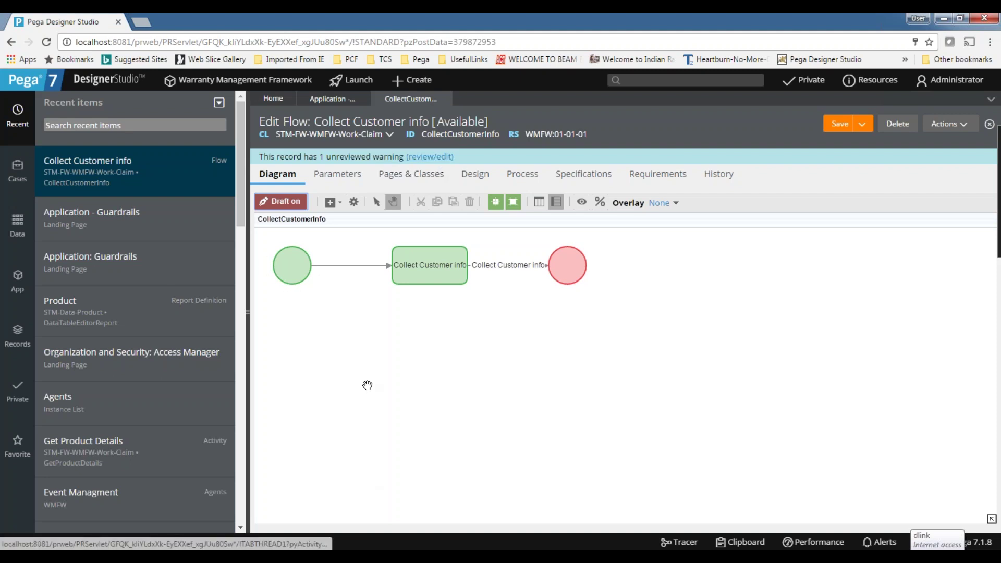
Turn Draft mode off for the flow and reload it with Actions > Refresh.
left_click(280, 201)
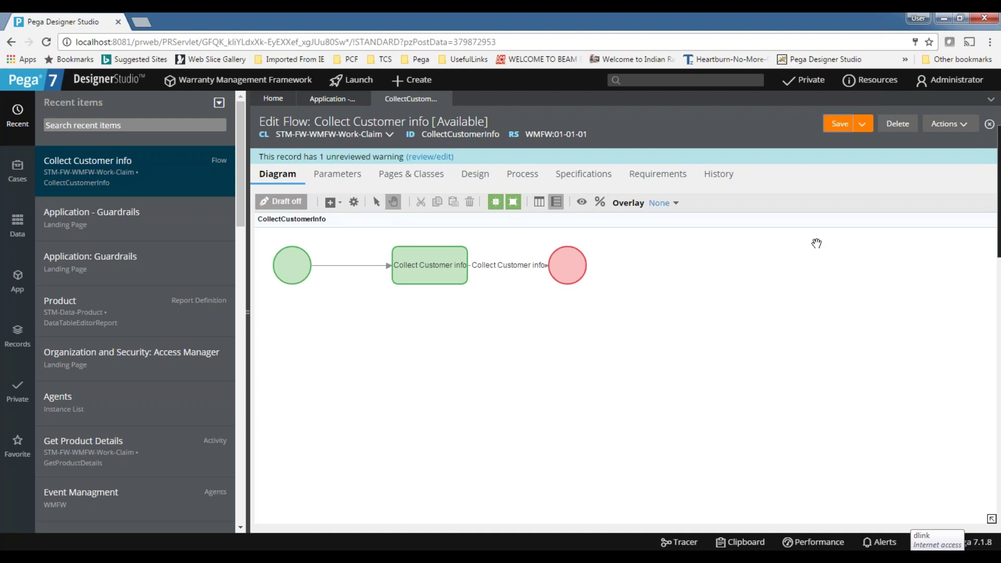
left_click(964, 131)
left_click(919, 142)
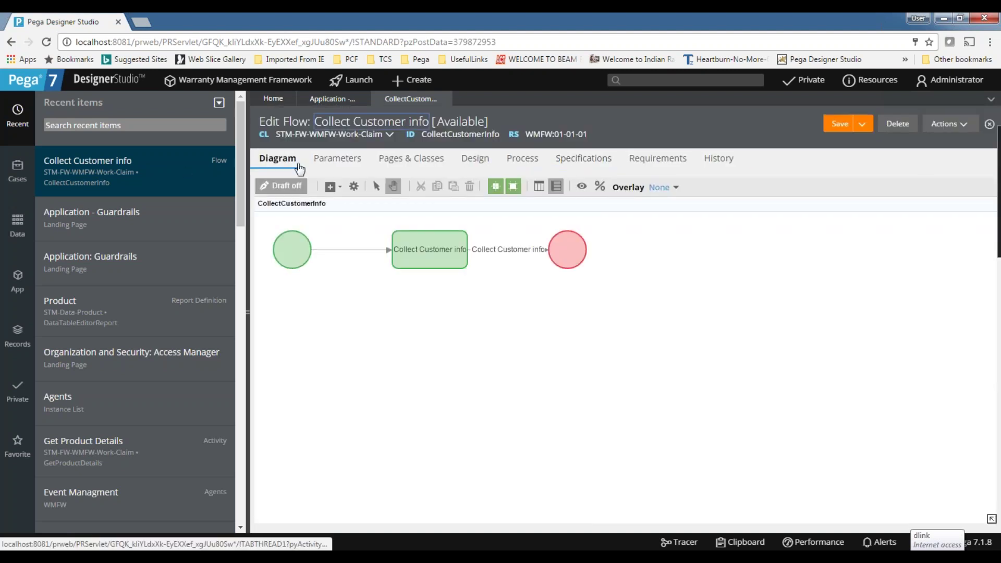
Return to Application - Guardrails and refresh the summary down to 103 warnings.
left_click(330, 99)
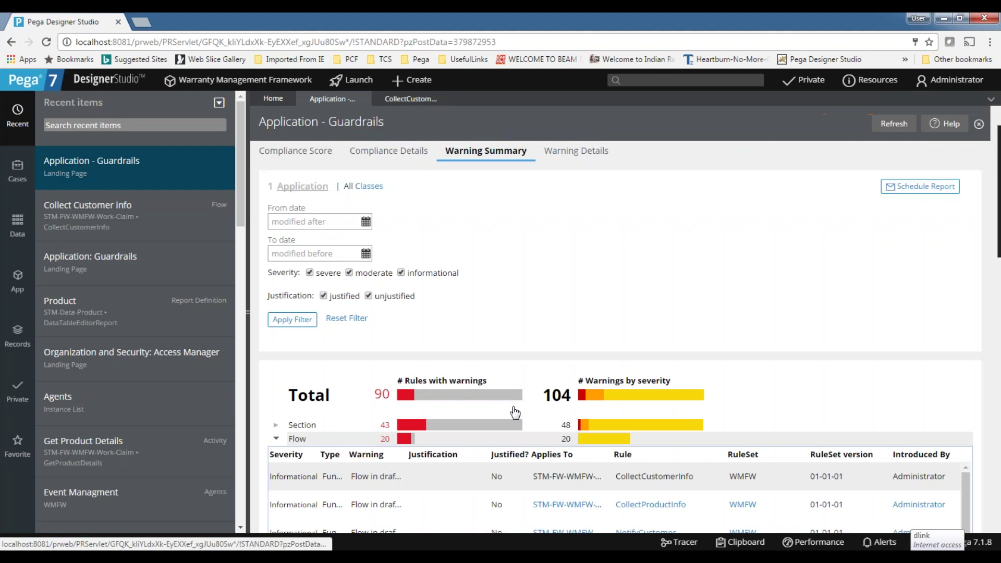
scroll(470, 365, "down", 2)
scroll(385, 318, "up", 2)
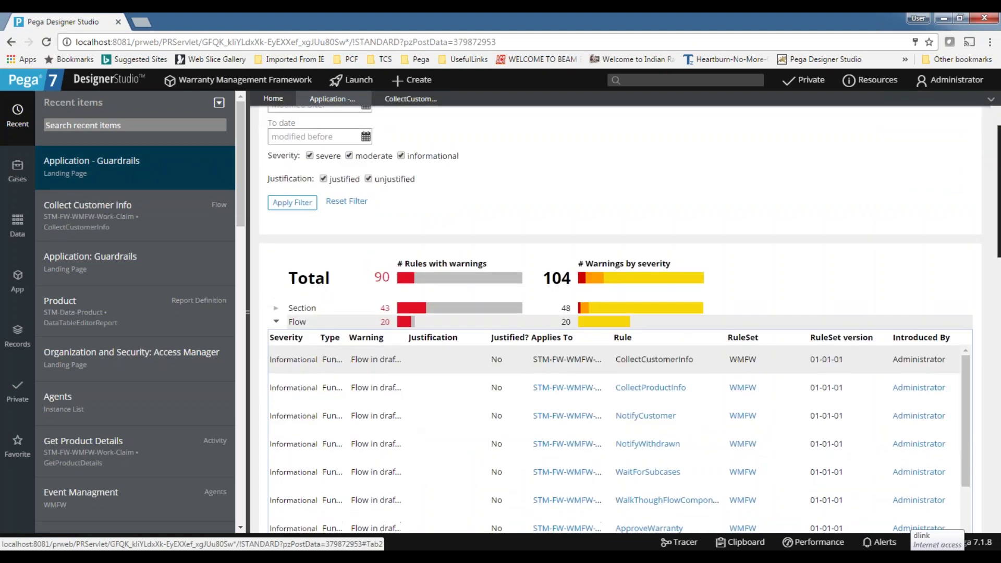
left_click(894, 124)
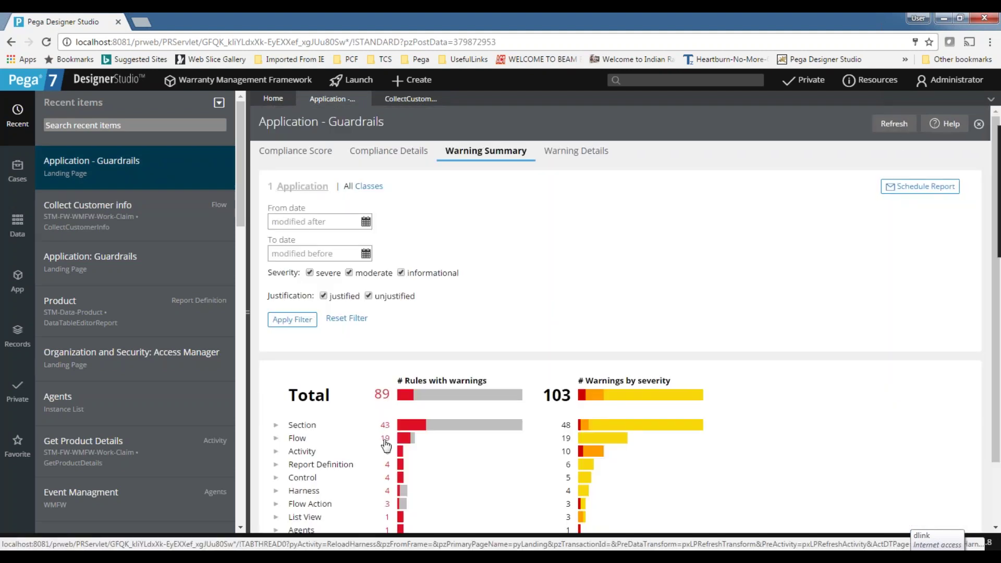
Expand Flow, then Activity warnings, and open the DemoActivities activity rule.
left_click(276, 444)
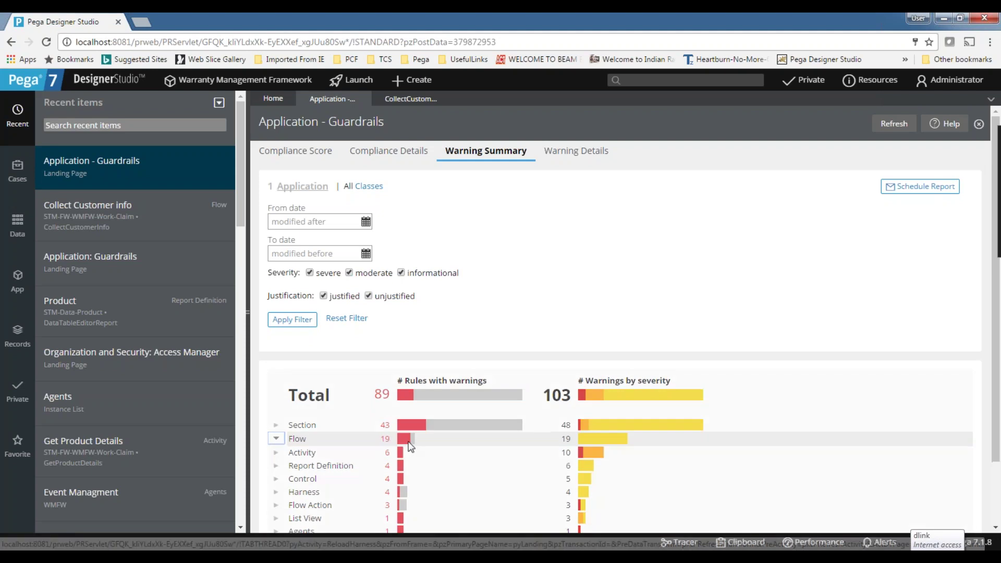
scroll(396, 290, "down", 3)
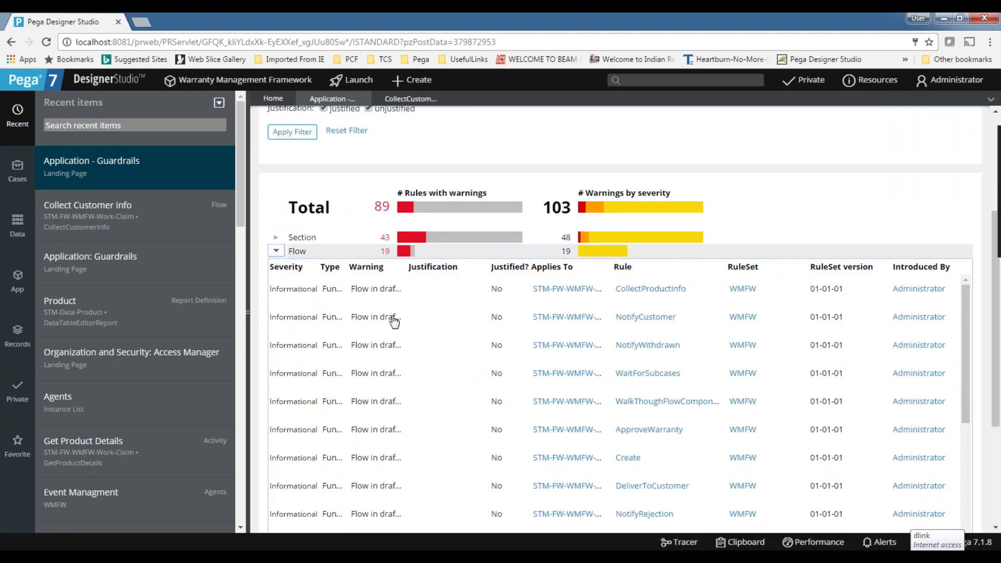
scroll(393, 320, "down", 5)
scroll(396, 438, "down", 5)
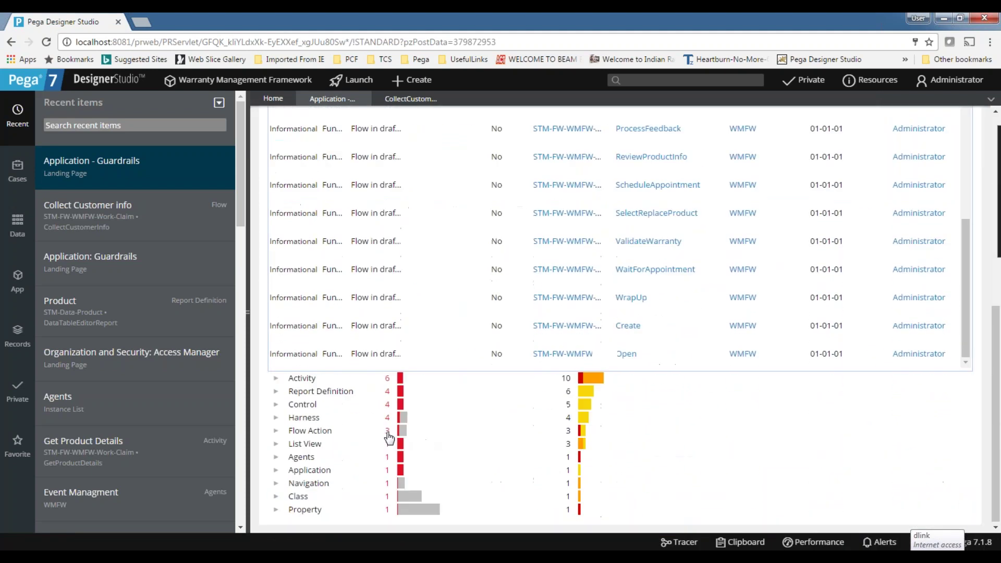
scroll(365, 339, "up", 6)
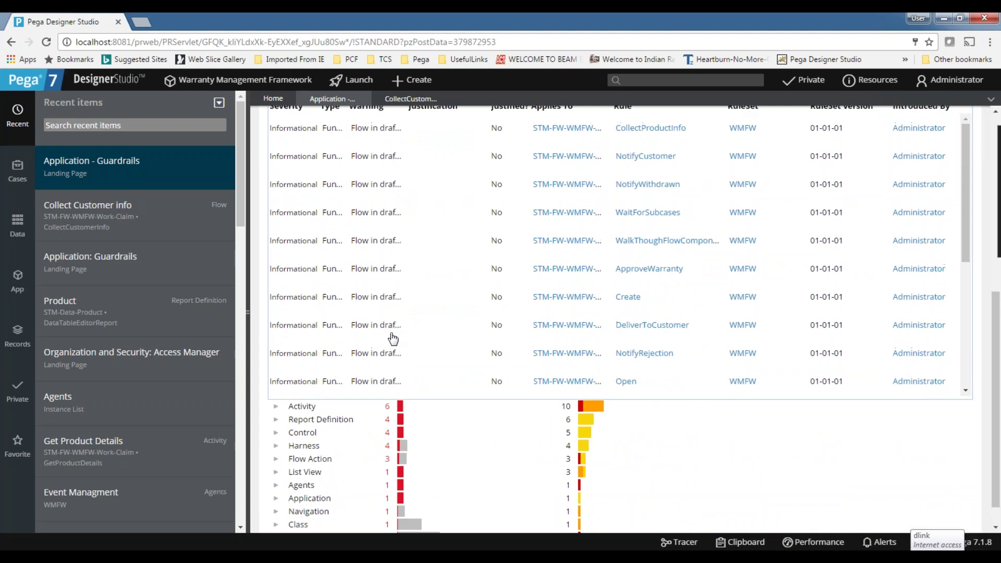
left_click(275, 375)
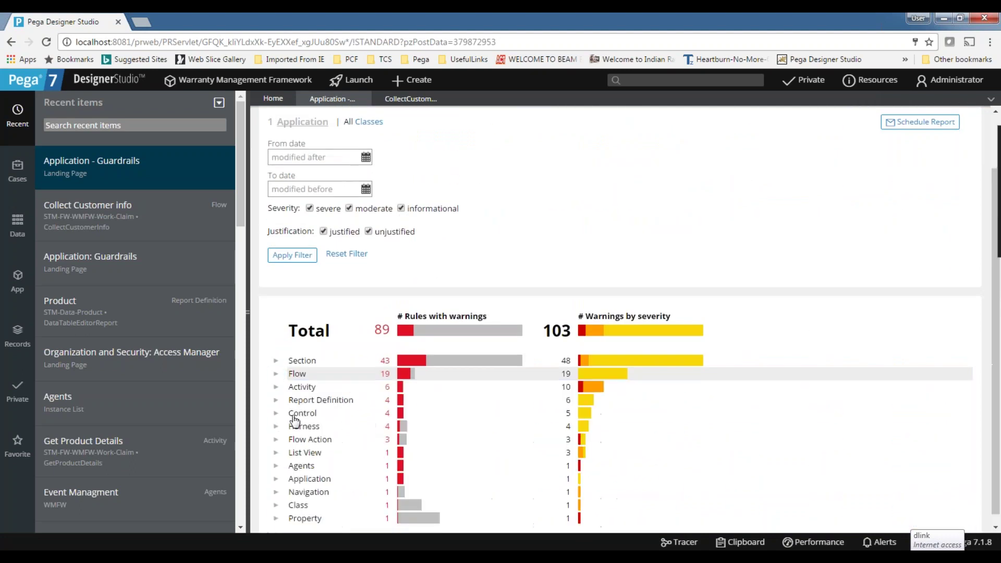
left_click(276, 387)
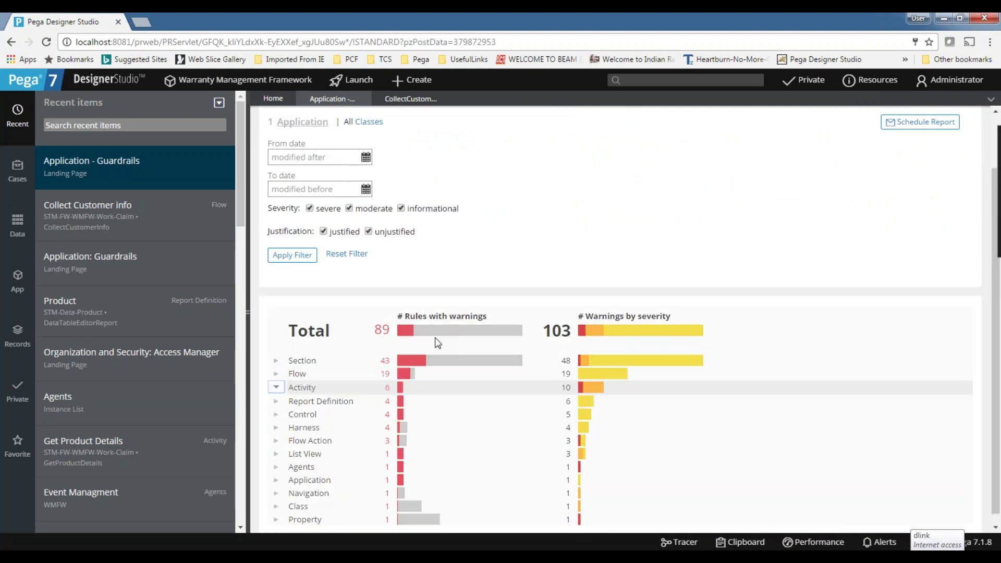
scroll(355, 329, "down", 3)
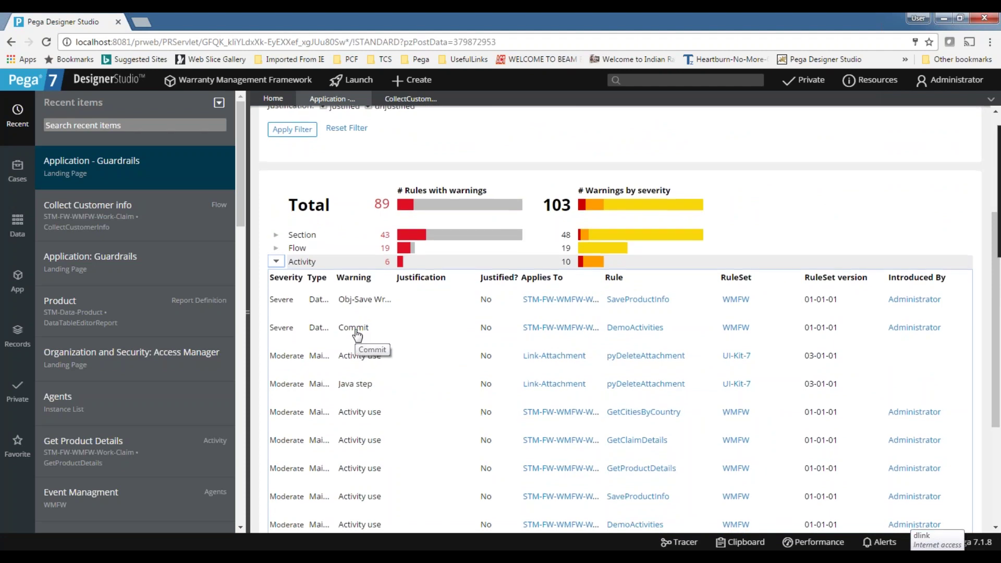
scroll(386, 334, "down", 2)
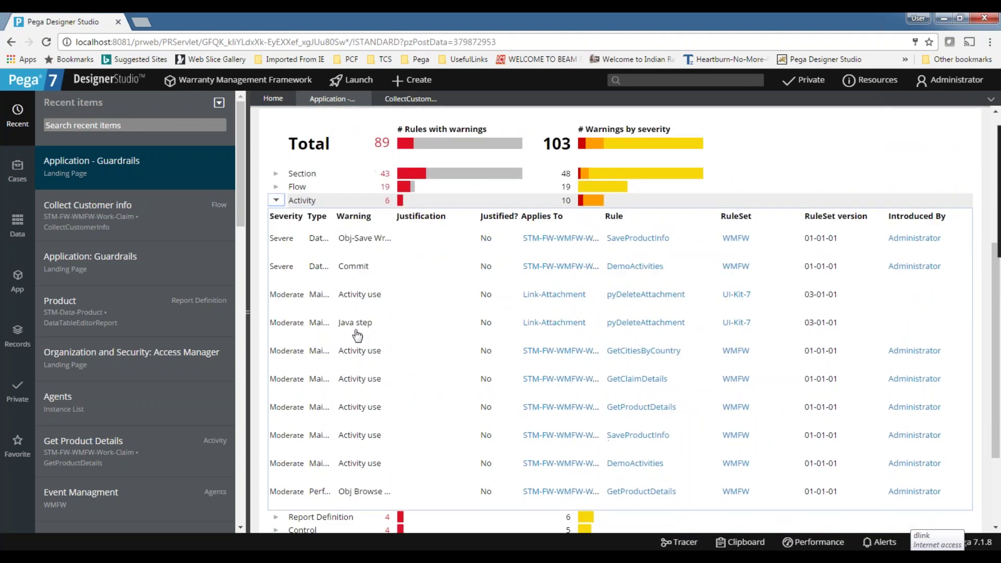
left_click(629, 267)
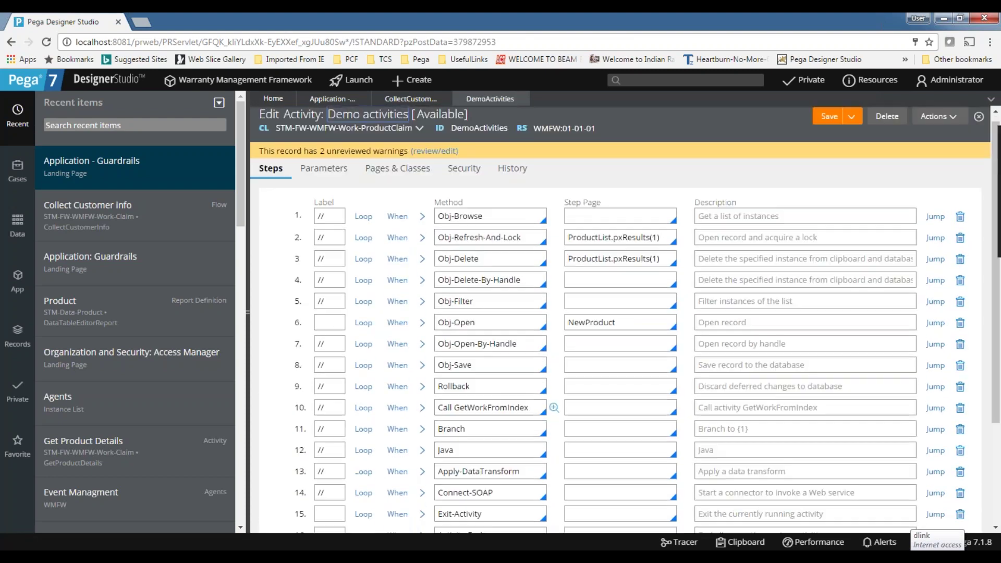
Comment out steps 15 through 20 of DemoActivities by entering // in each Label field.
scroll(391, 406, "down", 3)
left_click(322, 377)
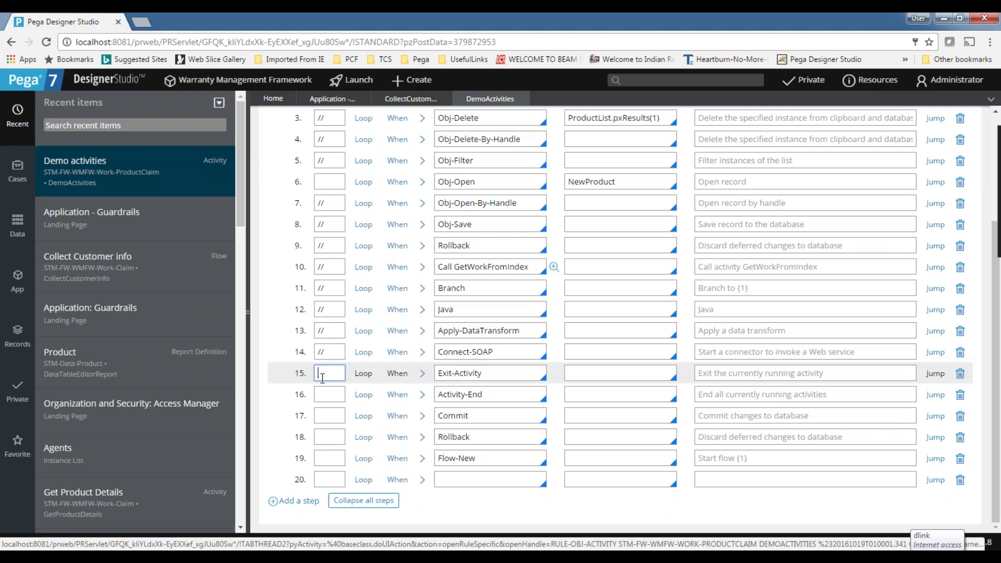
type("//")
left_click(325, 391)
type("//")
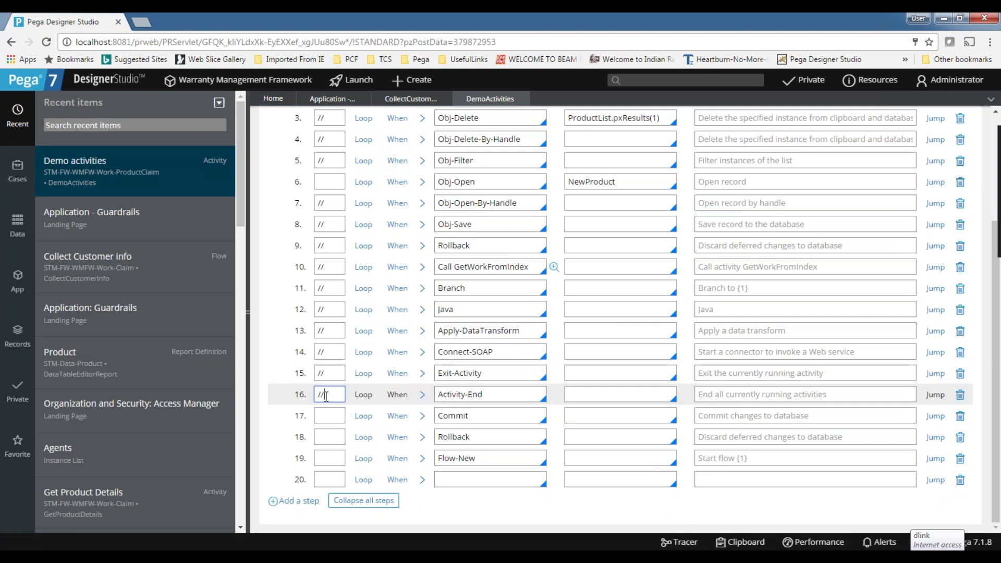
left_click(328, 411)
type("//")
left_click(333, 434)
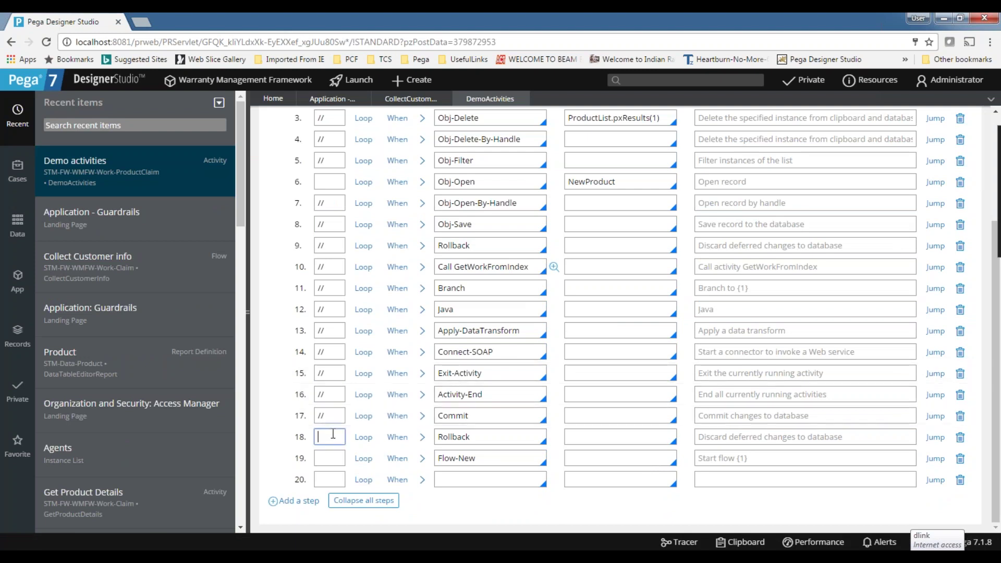
type("//")
left_click(330, 457)
type("//")
left_click(327, 476)
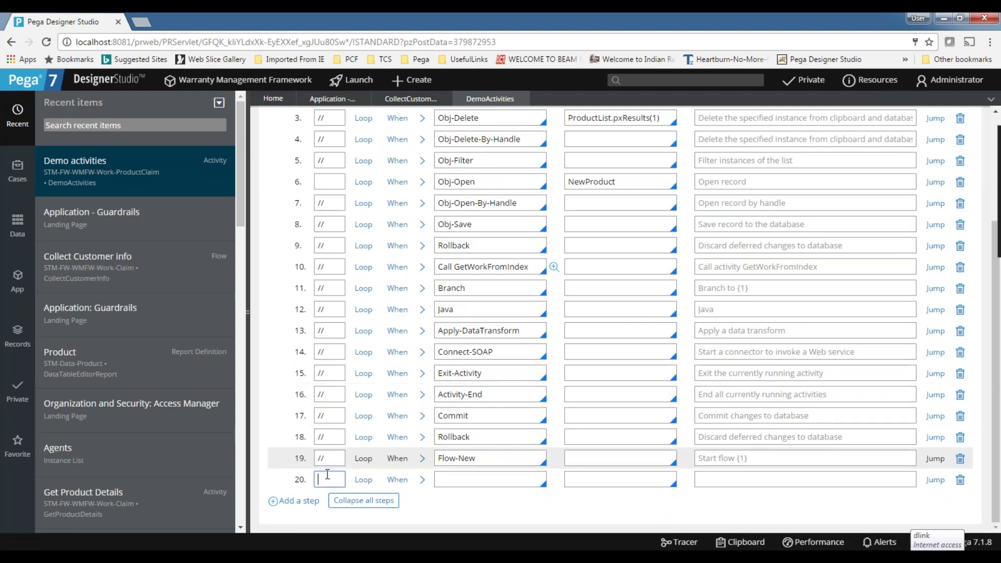
type("//")
Save the activity, leaving one unreviewed warning, and return to the Collect Customer info flow.
scroll(327, 476, "up", 5)
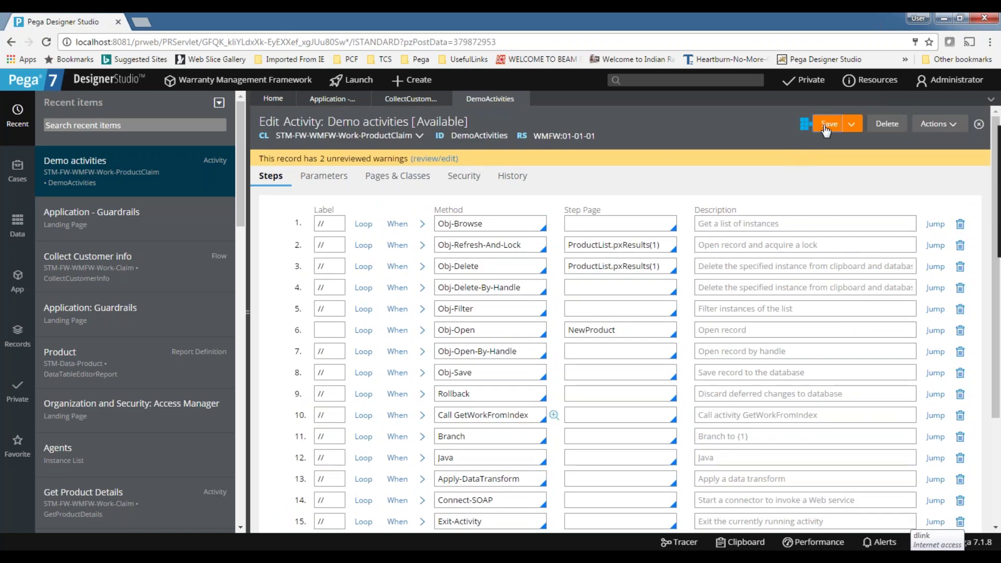
left_click(826, 128)
scroll(595, 192, "down", 5)
scroll(574, 204, "up", 5)
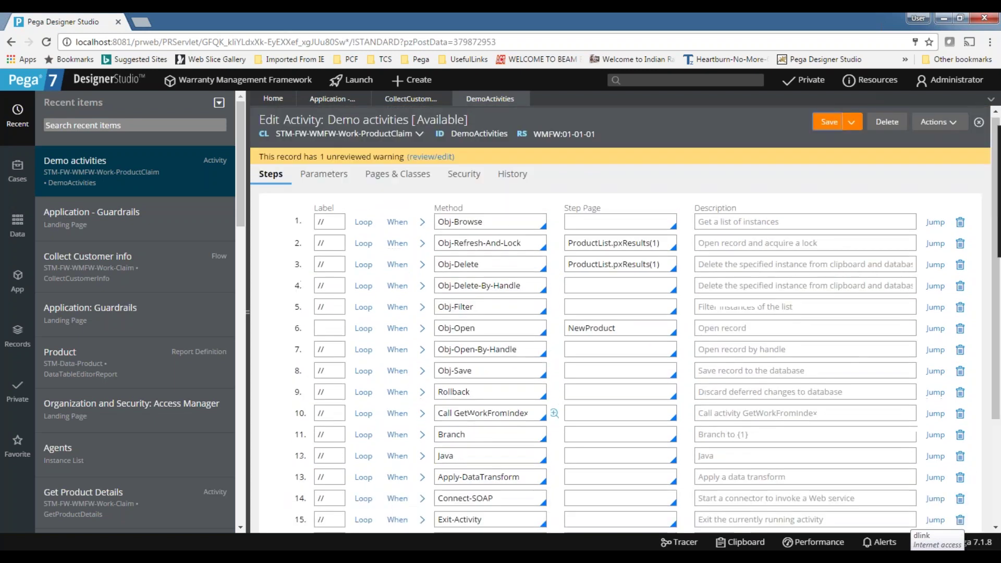
scroll(542, 216, "down", 4)
scroll(539, 219, "up", 5)
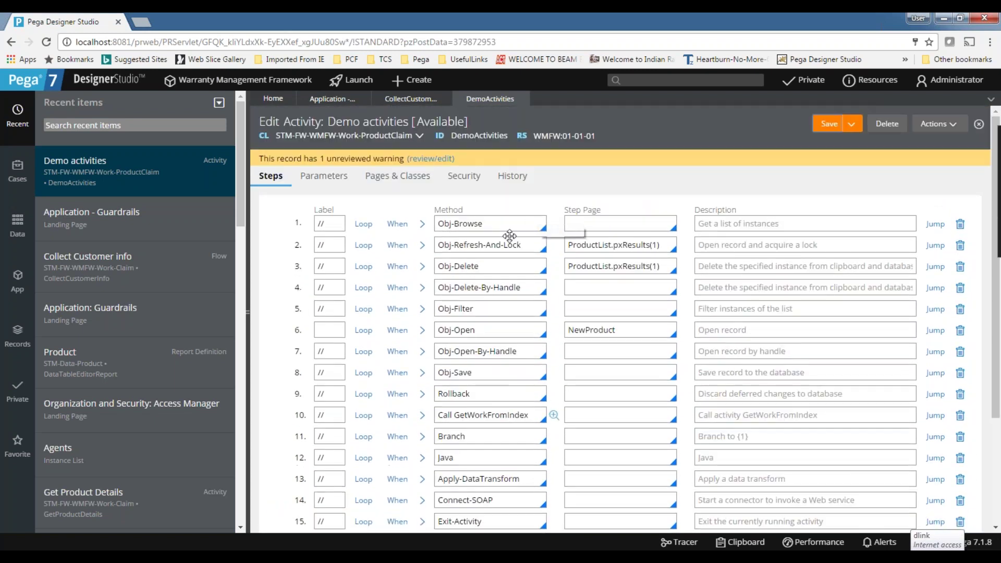
scroll(509, 234, "down", 5)
double_click(487, 416)
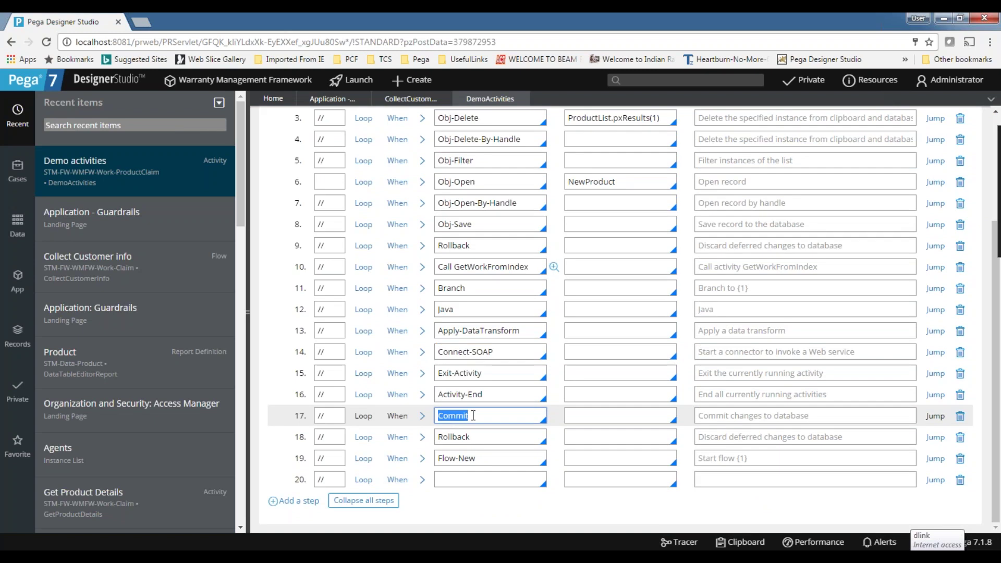
scroll(755, 134, "up", 5)
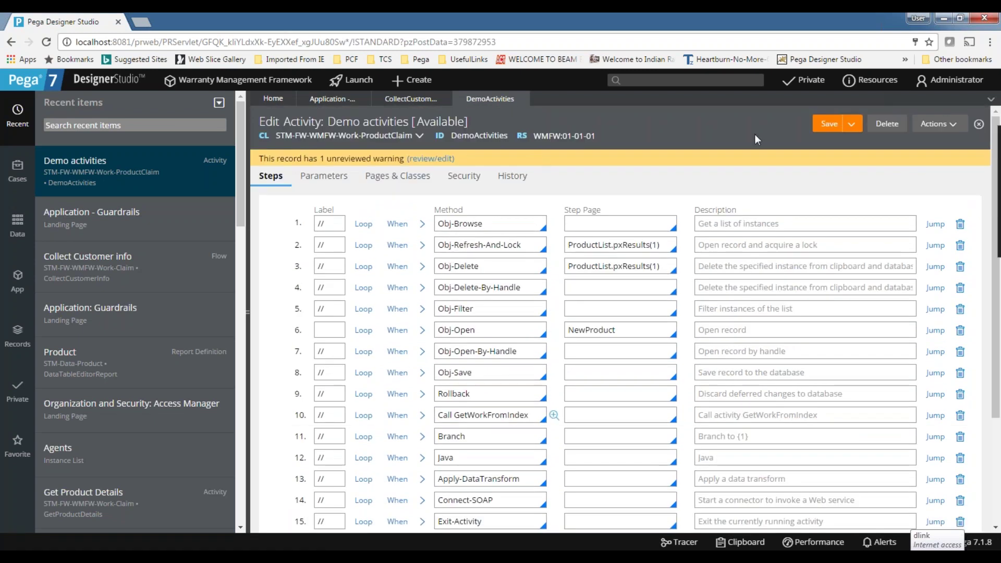
left_click(412, 98)
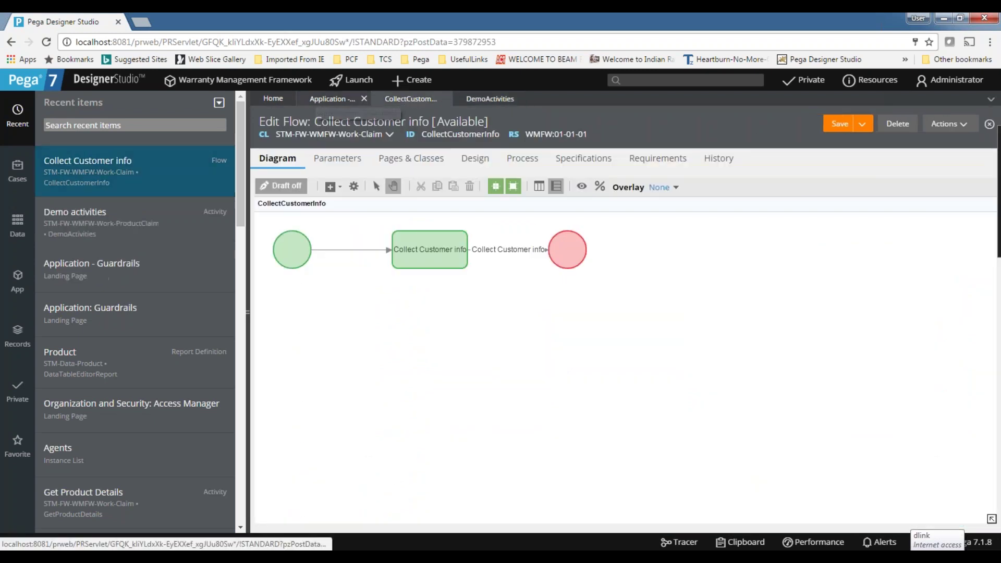
Refresh the Application - Guardrails warning summary, now showing 102 warnings.
left_click(328, 99)
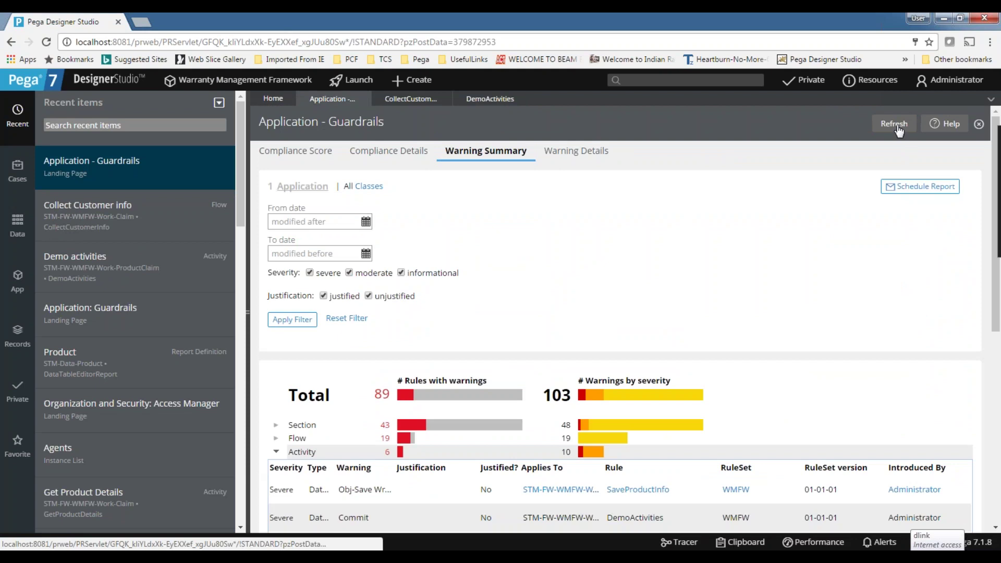
left_click(894, 123)
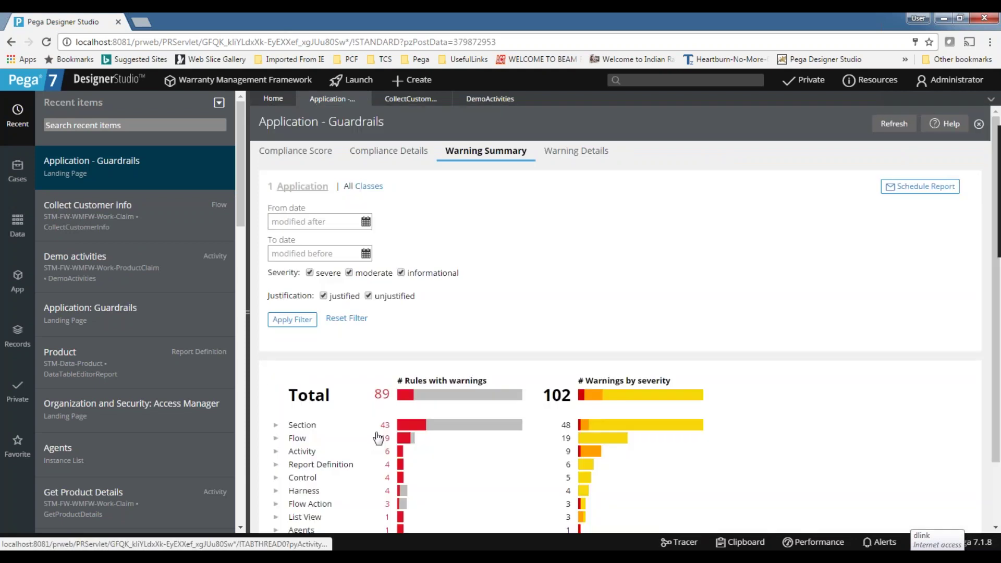
scroll(337, 420, "down", 2)
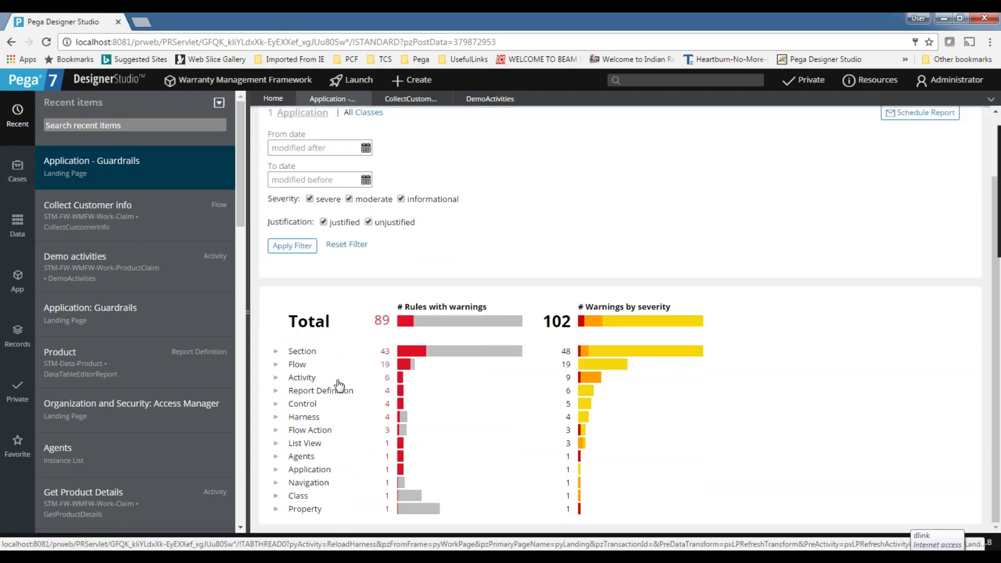
Expand the Activity warnings and open the SaveProductInfo activity.
left_click(291, 381)
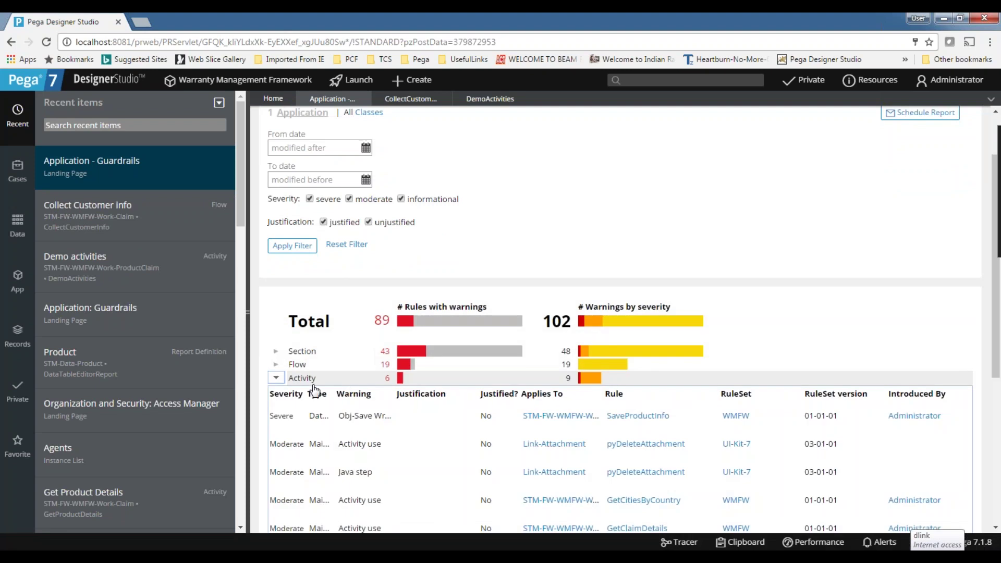
left_click(276, 380)
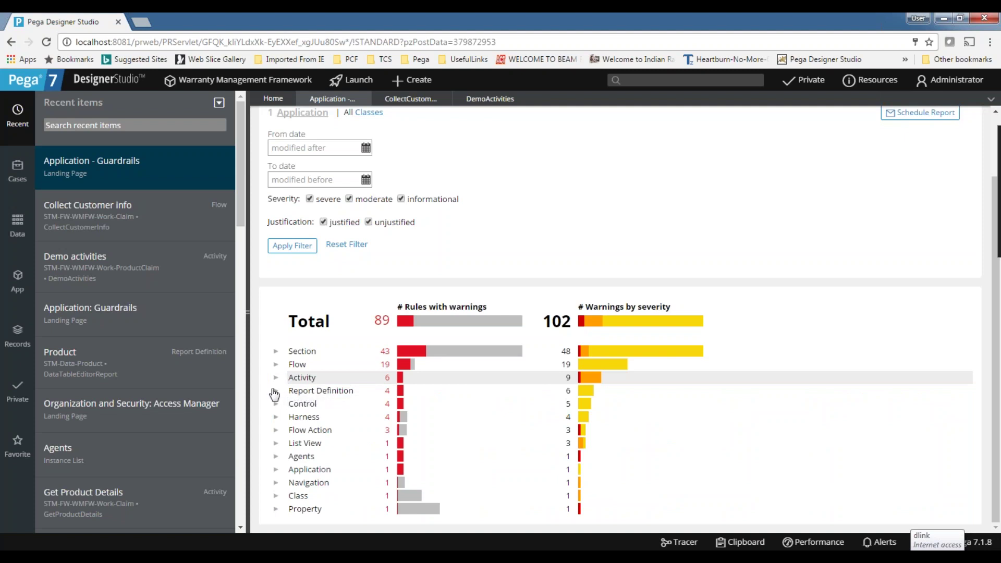
left_click(276, 377)
scroll(416, 398, "down", 3)
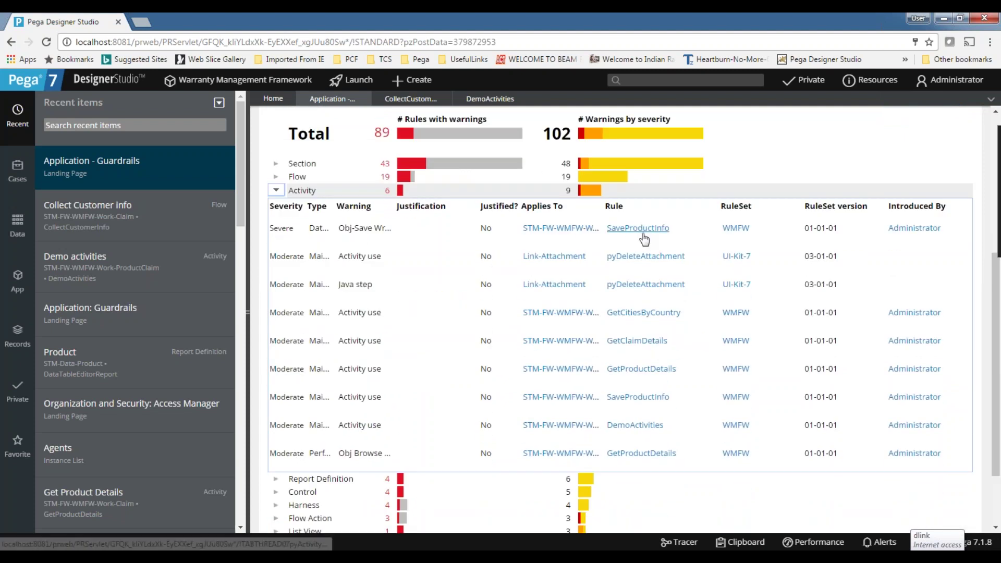
left_click(640, 230)
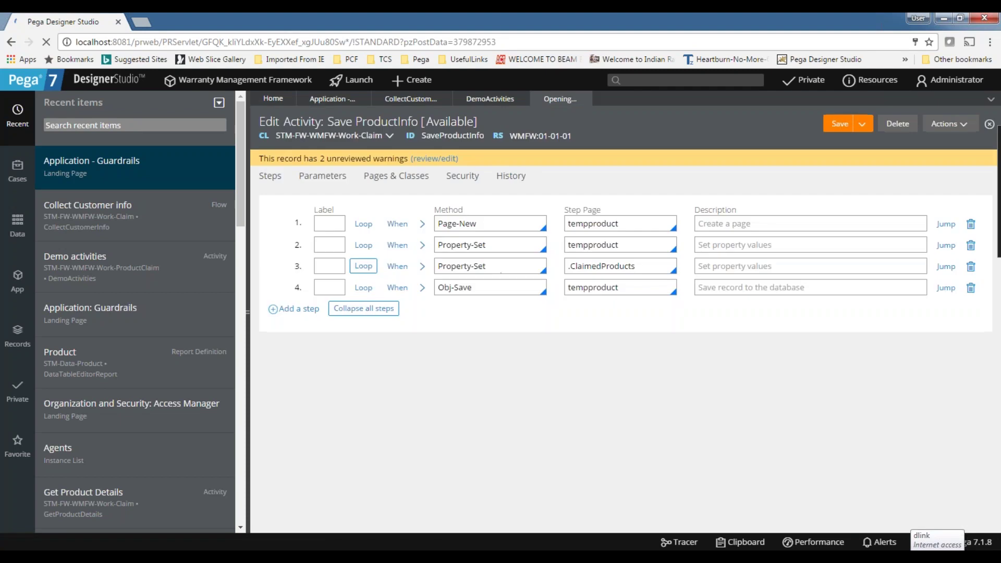
Add a justification to the Data Integrity warning on SaveProductInfo.
left_click(434, 159)
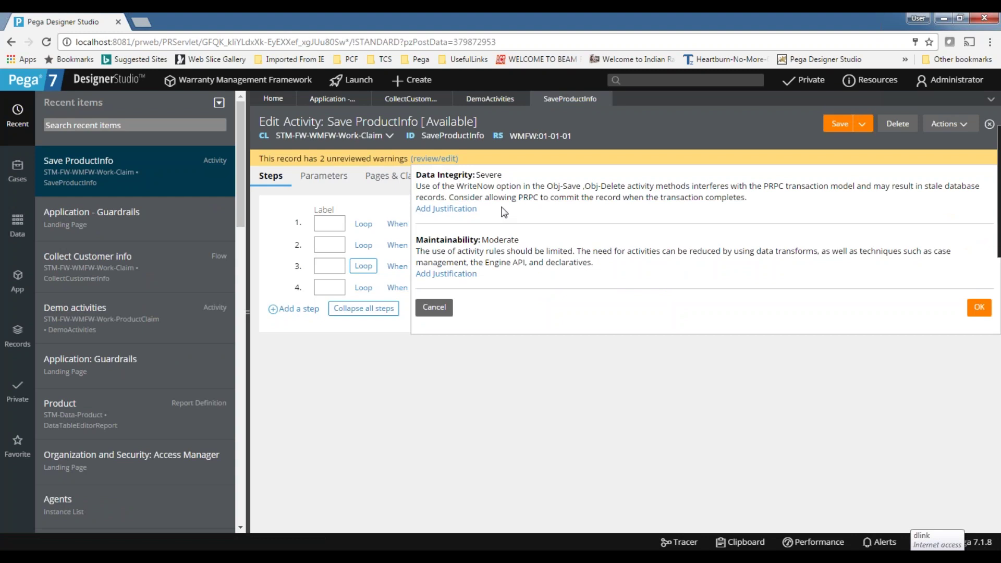
left_click(448, 209)
left_click(448, 238)
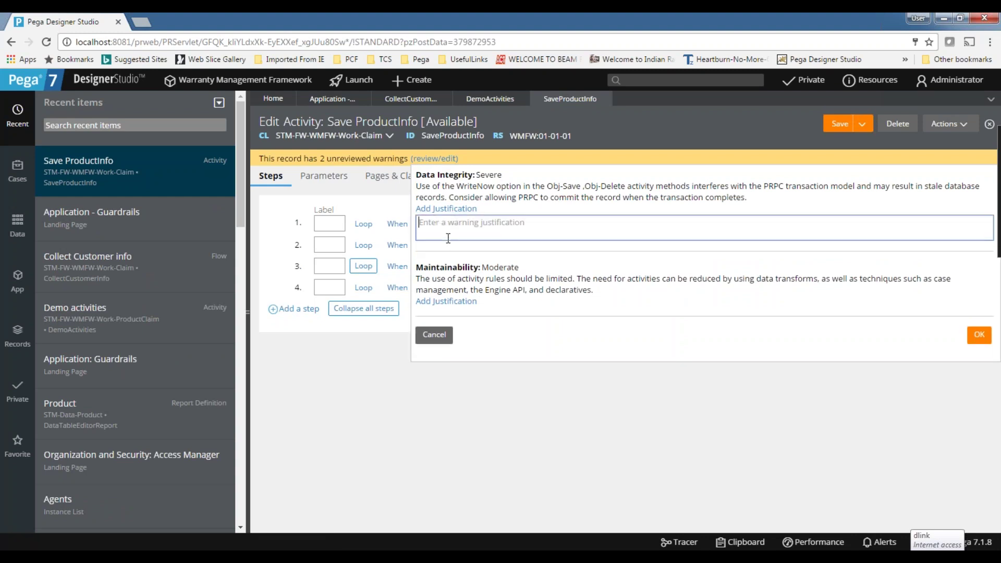
type("we")
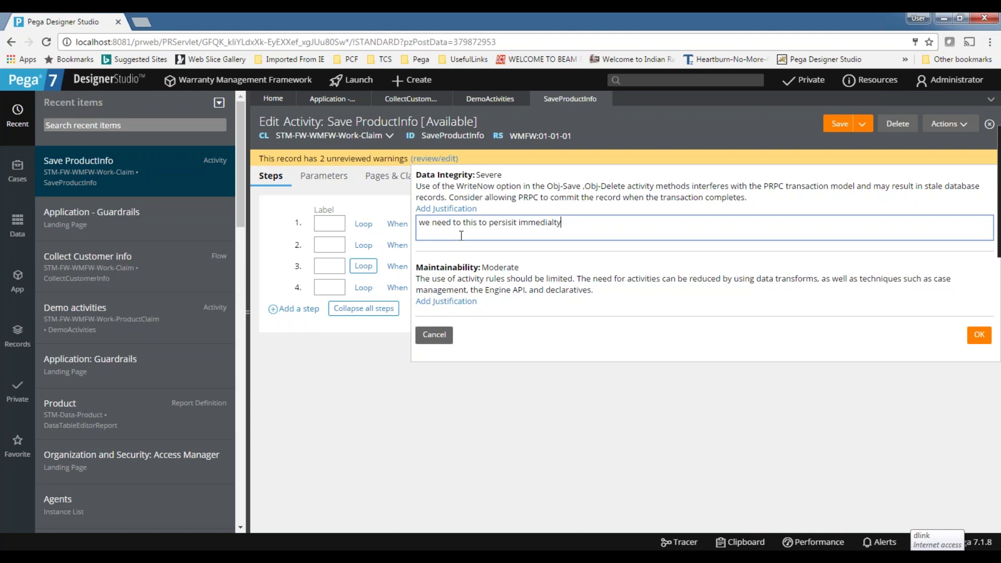
left_click(979, 334)
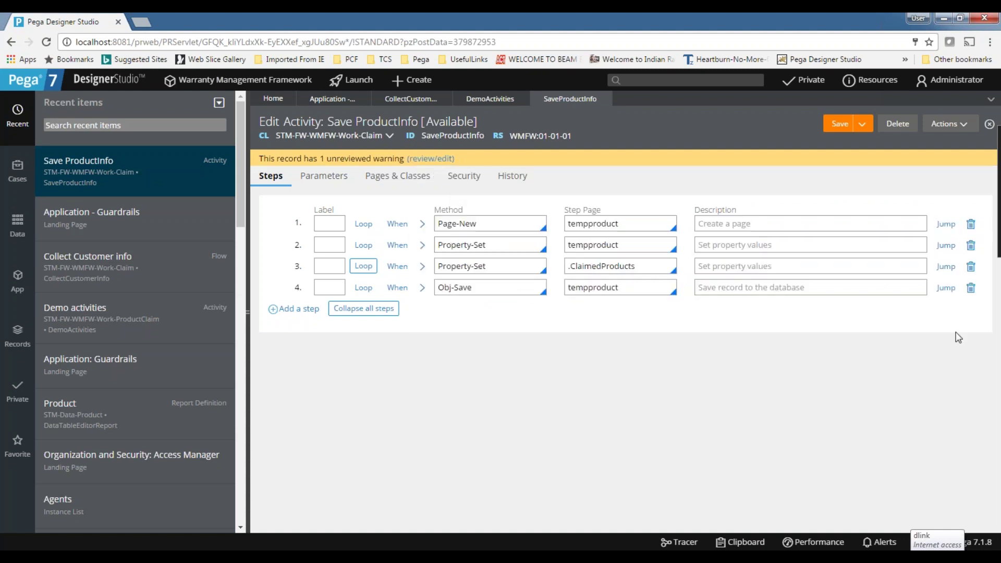
Justify the Maintainability warning with 'we need to to save data.other rules are not supported'.
left_click(437, 159)
left_click(442, 298)
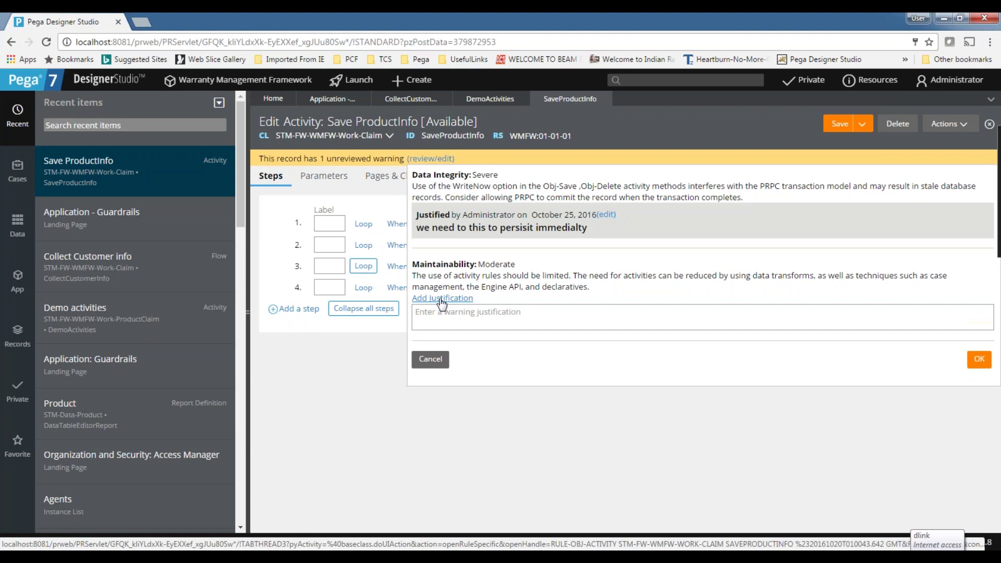
left_click(457, 312)
type("we")
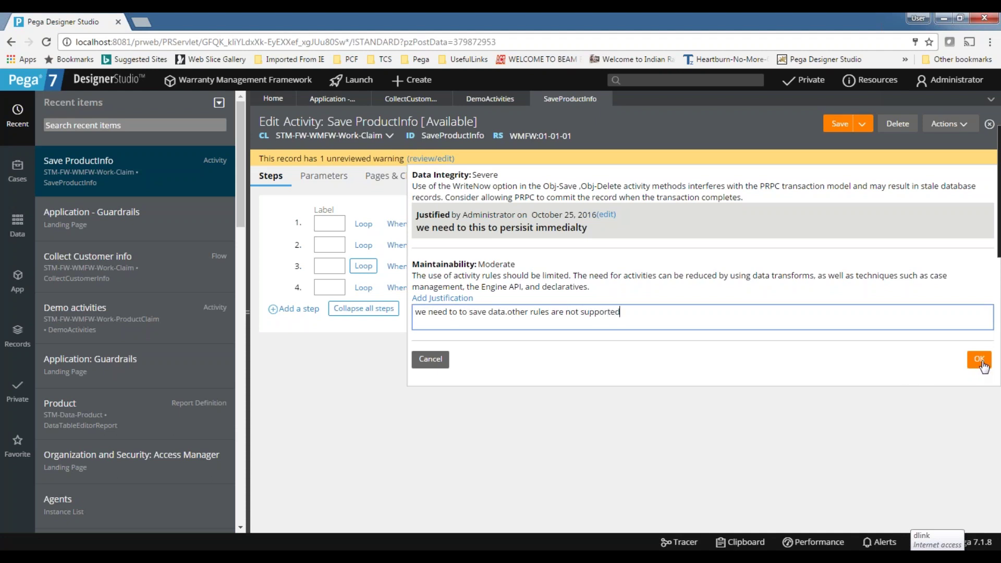
left_click(981, 361)
Save SaveProductInfo and confirm both warnings now show as justified.
left_click(842, 131)
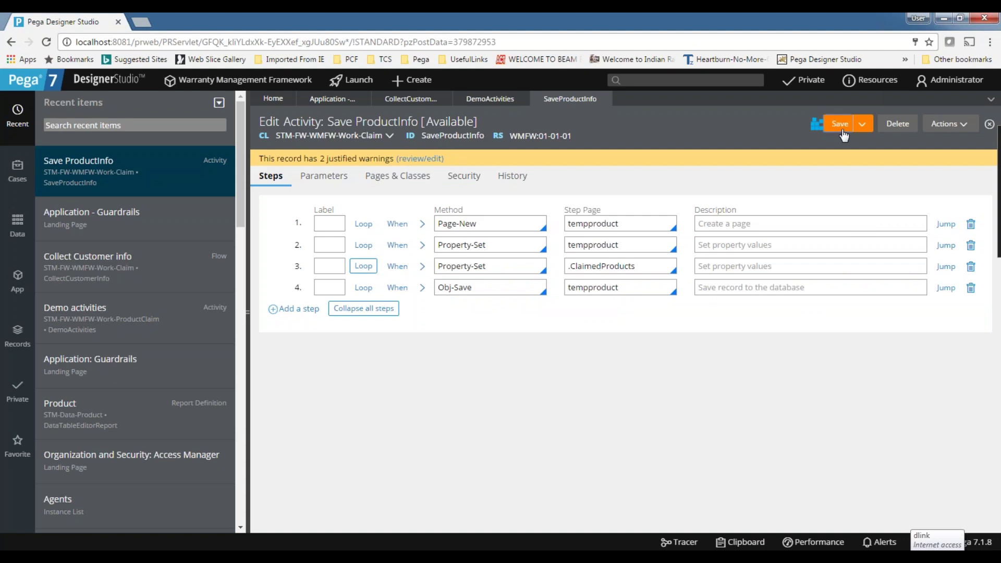
left_click(406, 160)
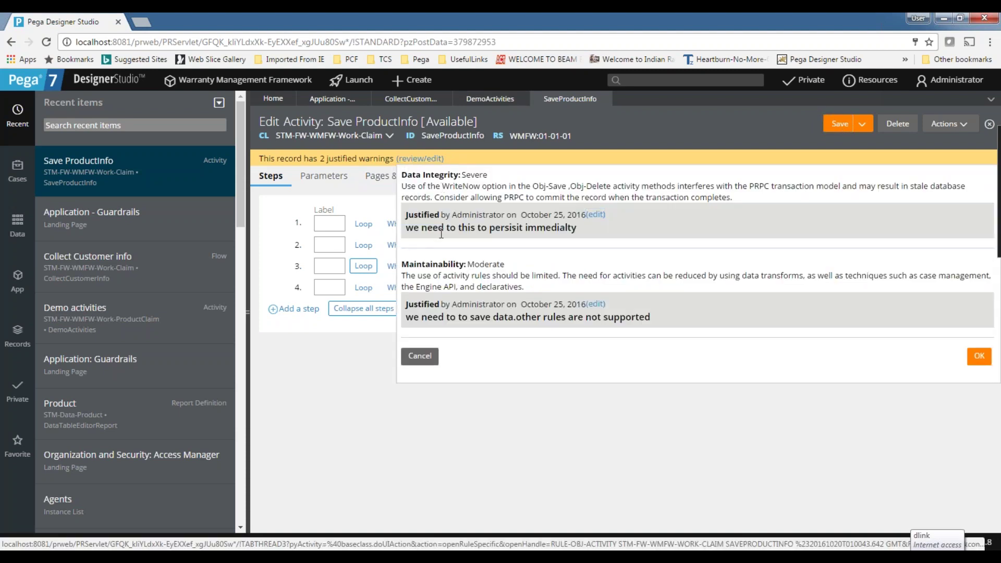
left_click_drag(415, 229, 574, 230)
left_click(548, 476)
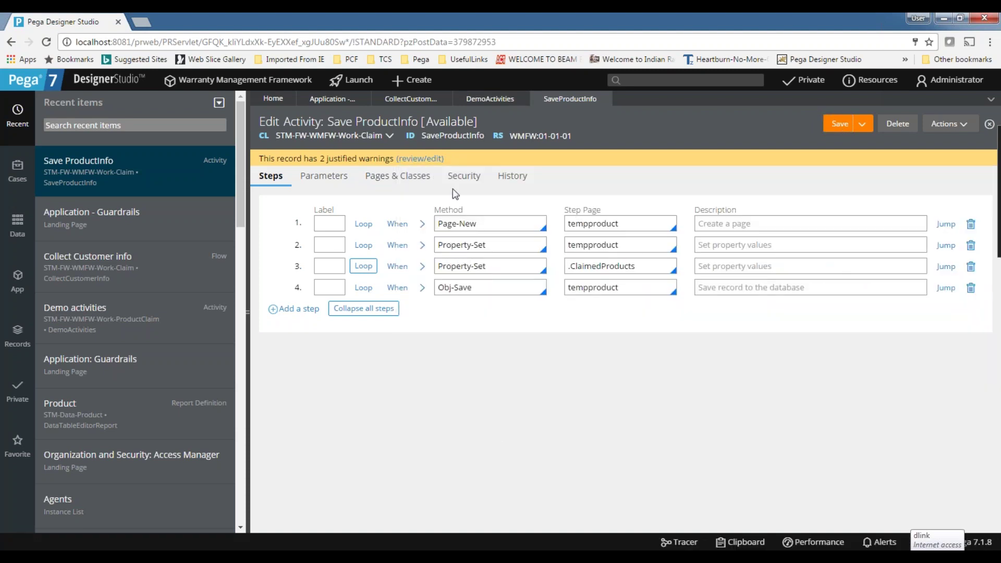
Refresh Application - Guardrails and expand Activity warnings; compliance score now 83 out of 100.
left_click(490, 98)
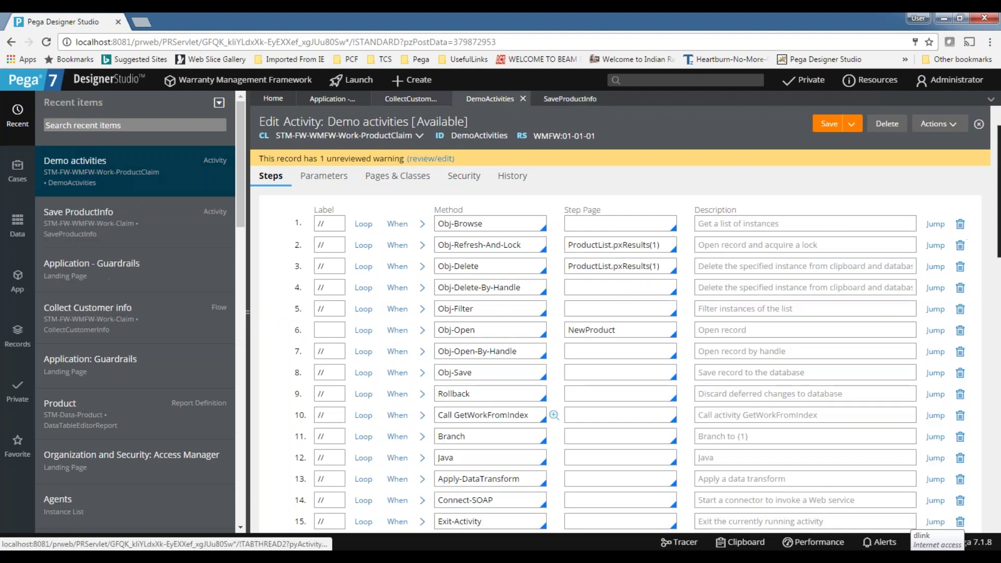
scroll(558, 412, "down", 3)
left_click(411, 98)
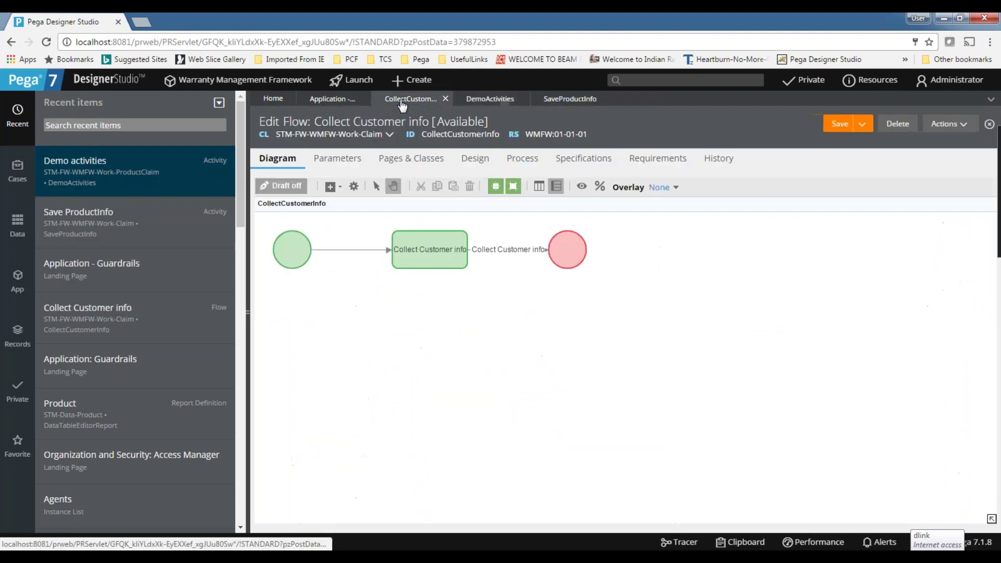
left_click(332, 99)
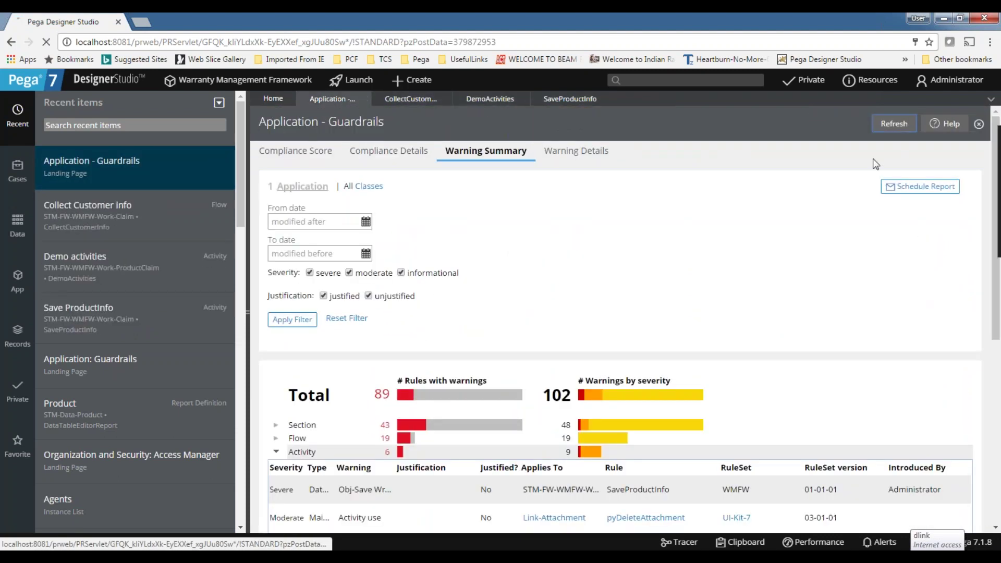
left_click(894, 124)
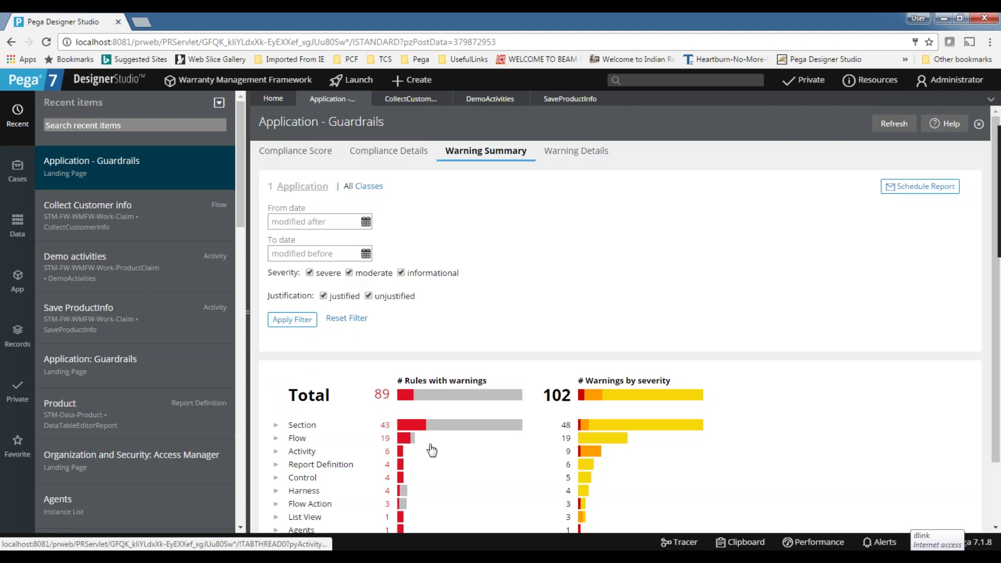
scroll(417, 438, "down", 2)
left_click(276, 378)
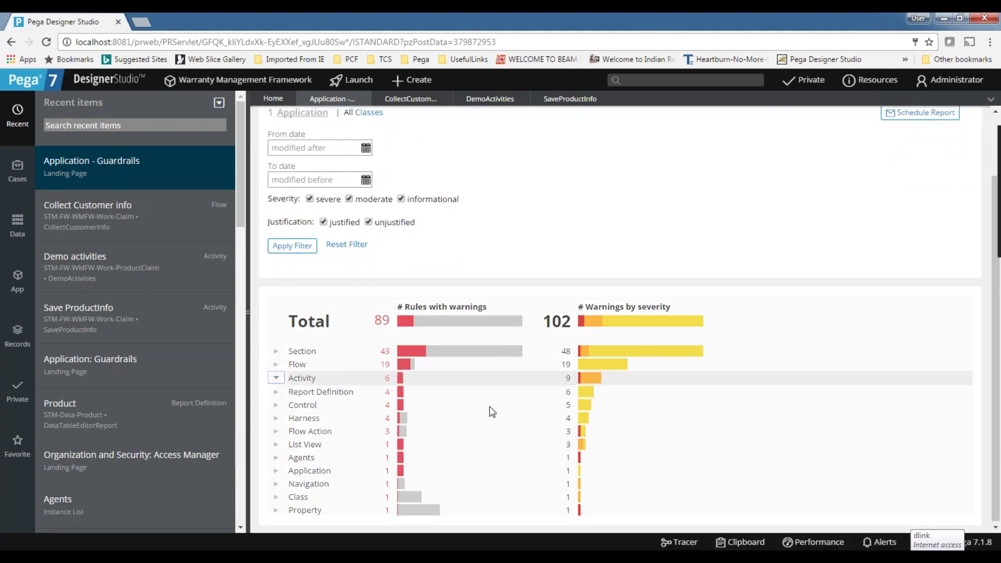
scroll(459, 339, "down", 5)
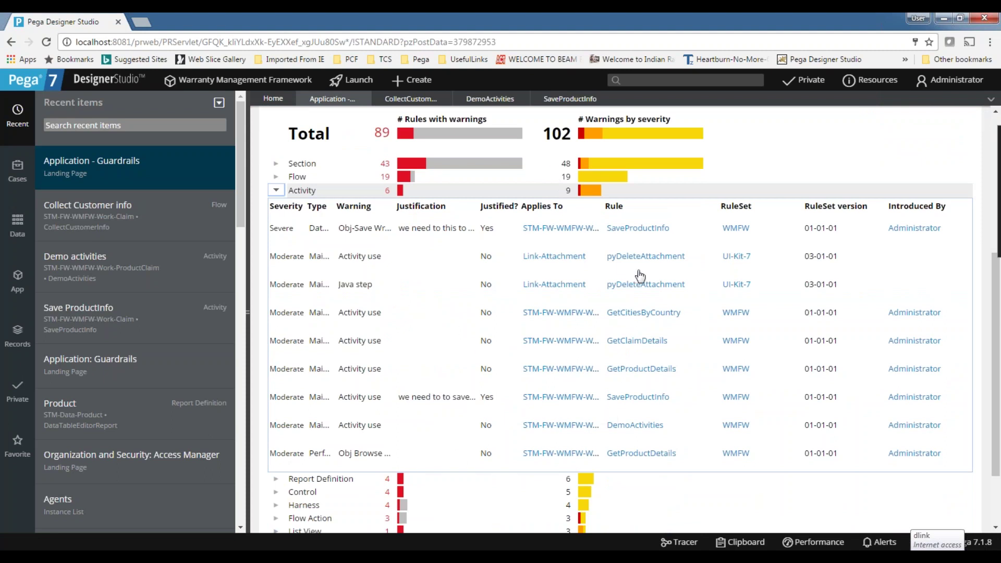
scroll(502, 402, "up", 5)
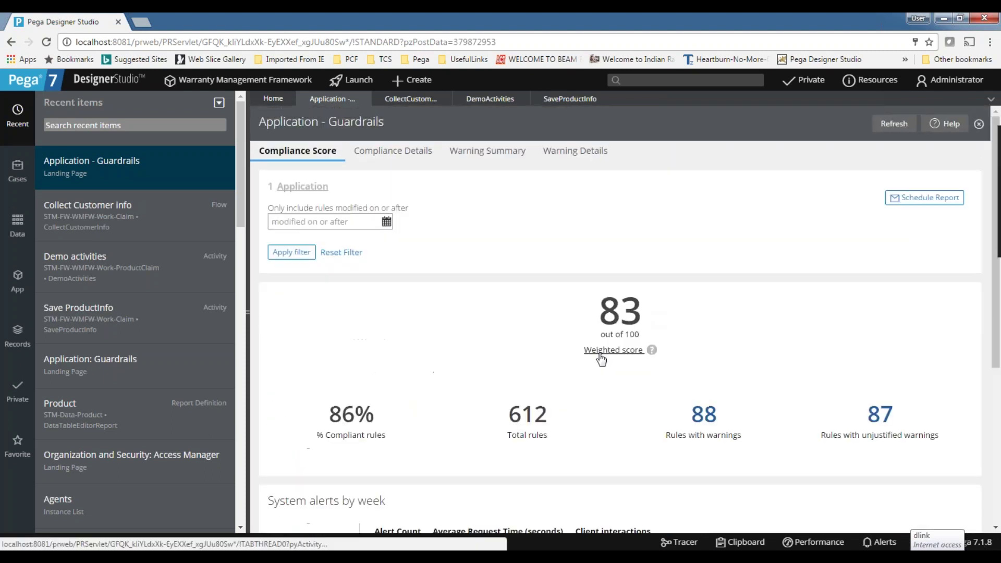
Highlight the weighted compliance score of 83 and the 86% compliant rules figure.
left_click_drag(598, 318, 719, 340)
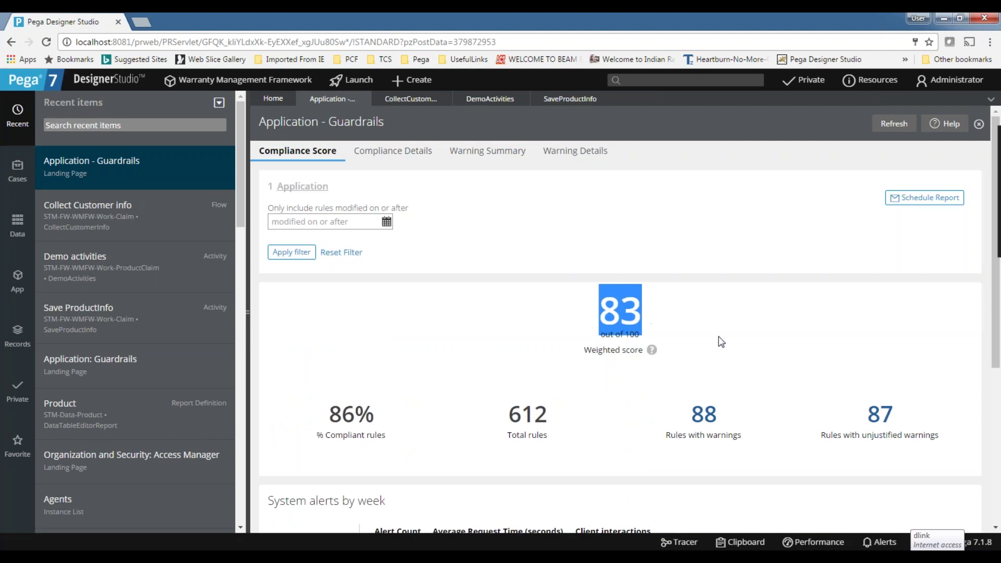
left_click(728, 344)
left_click_drag(599, 309, 647, 313)
left_click(714, 316)
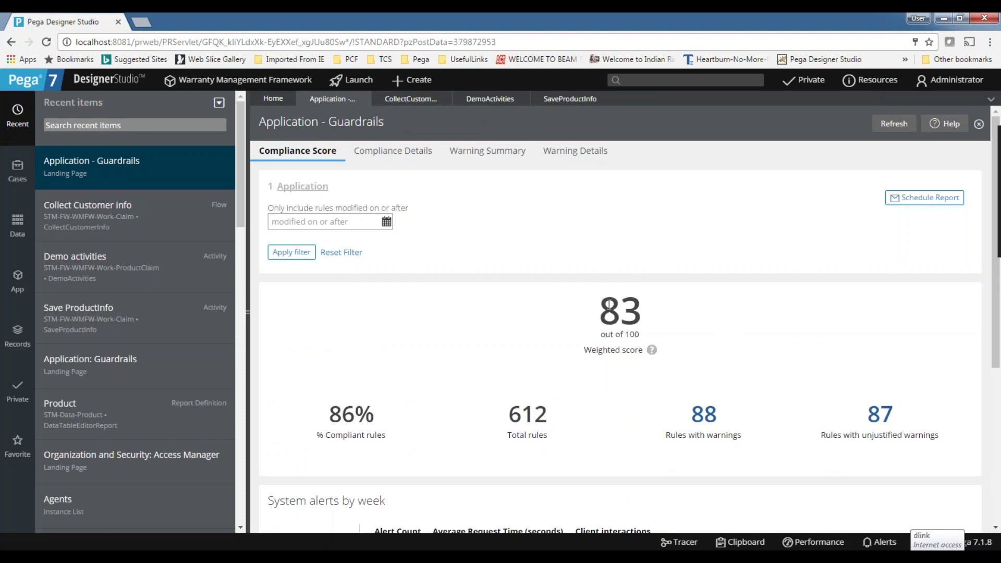
left_click_drag(609, 305, 647, 313)
left_click(673, 313)
left_click_drag(327, 416, 424, 402)
left_click(427, 373)
left_click_drag(334, 415, 388, 412)
left_click(444, 374)
Glance through the Collect Customer info, Demo activities and SaveProductInfo tabs, recheck the 83 score, and end on Collect Customer info.
left_click(406, 99)
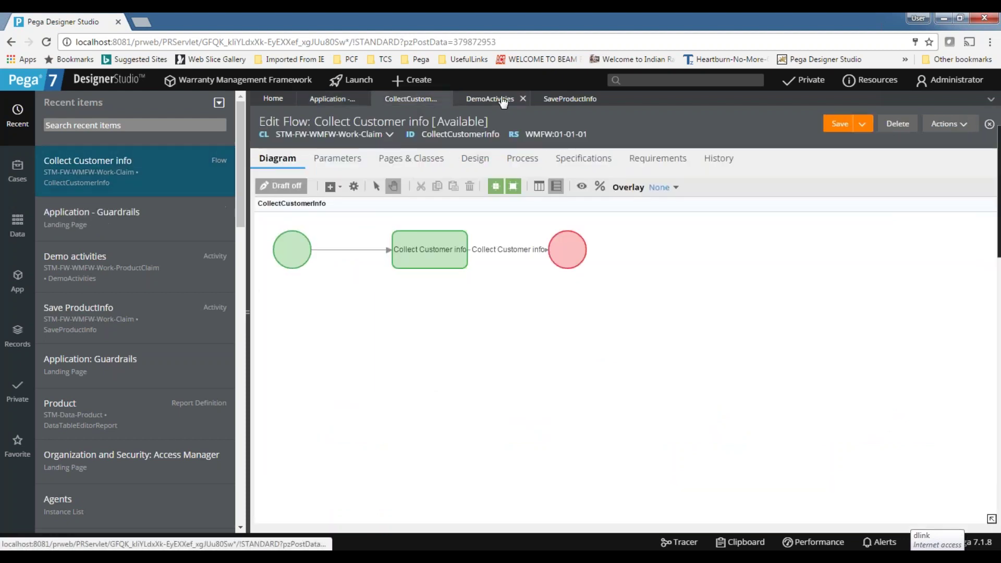
left_click(489, 99)
left_click(590, 101)
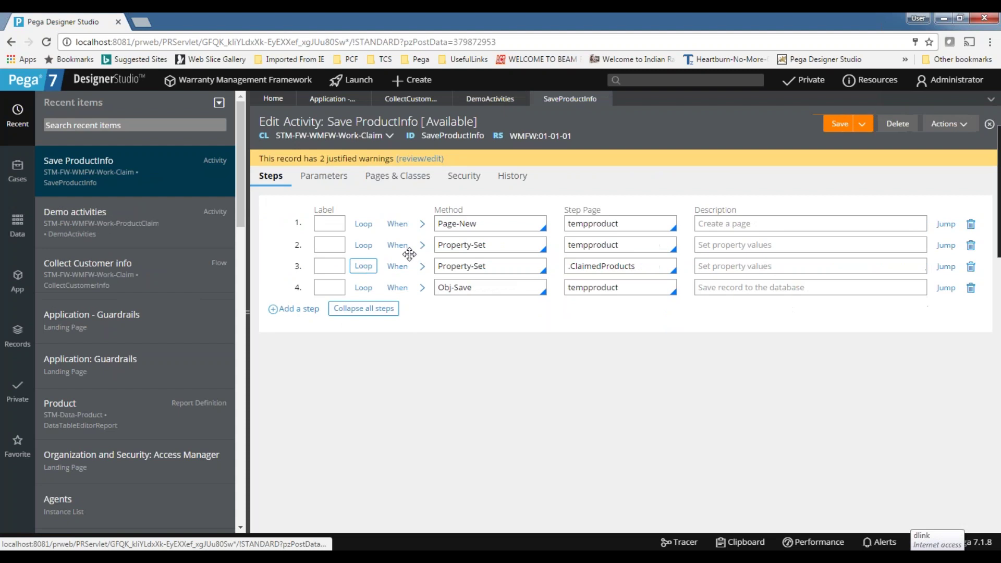
left_click(329, 100)
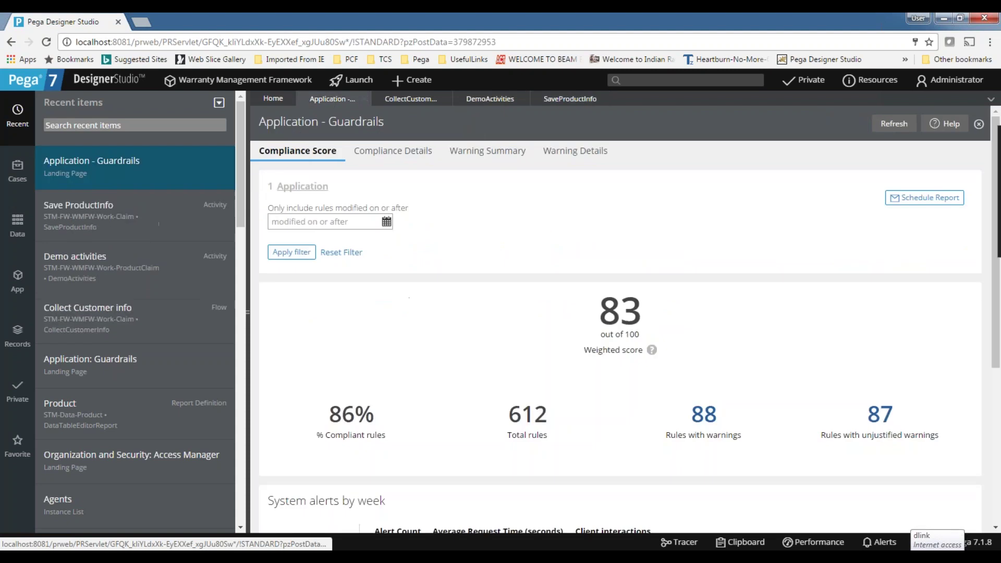
double_click(610, 316)
left_click(688, 313)
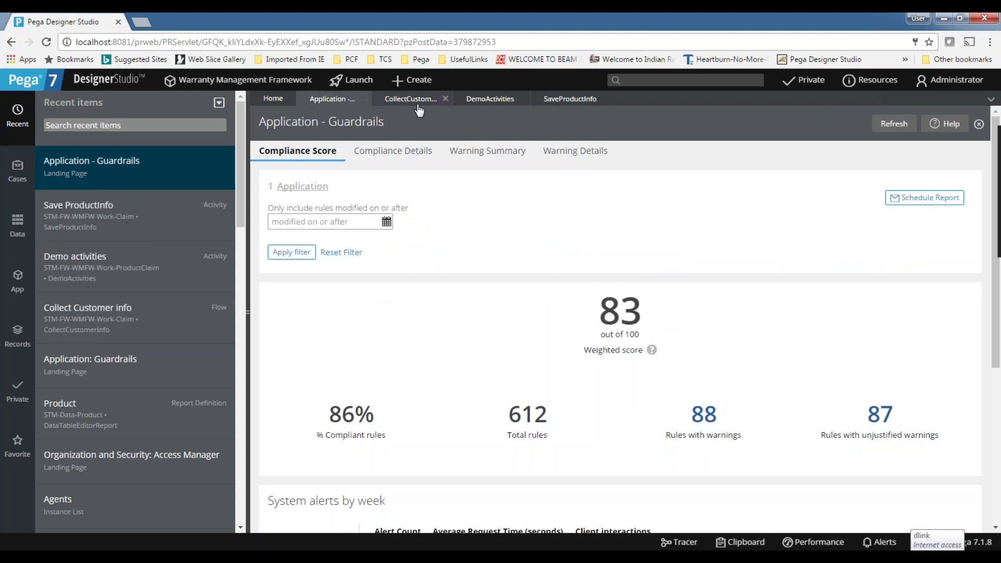
left_click(412, 99)
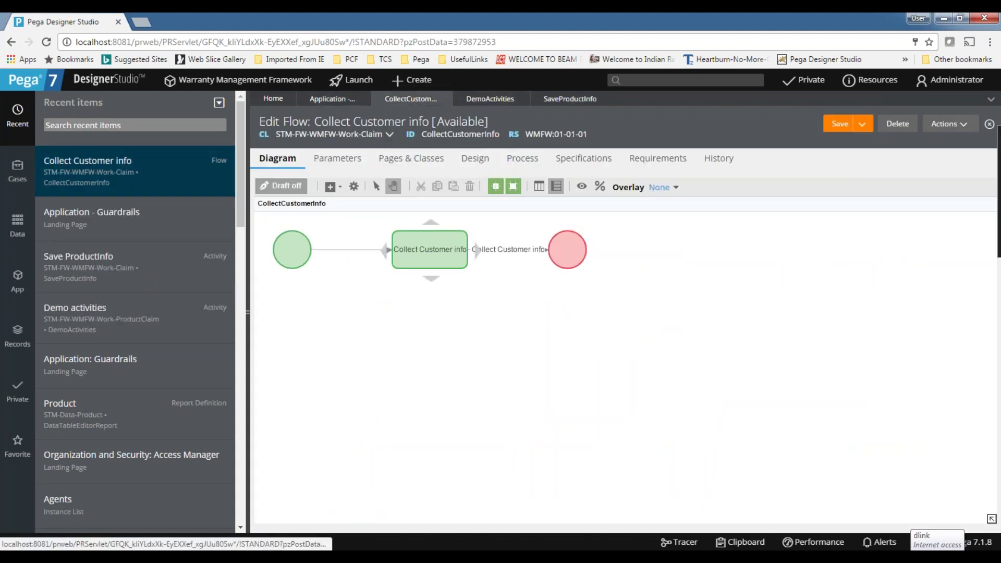
Show the application's Warning Summary and expand then collapse the Control category's warnings.
left_click(319, 100)
left_click(490, 152)
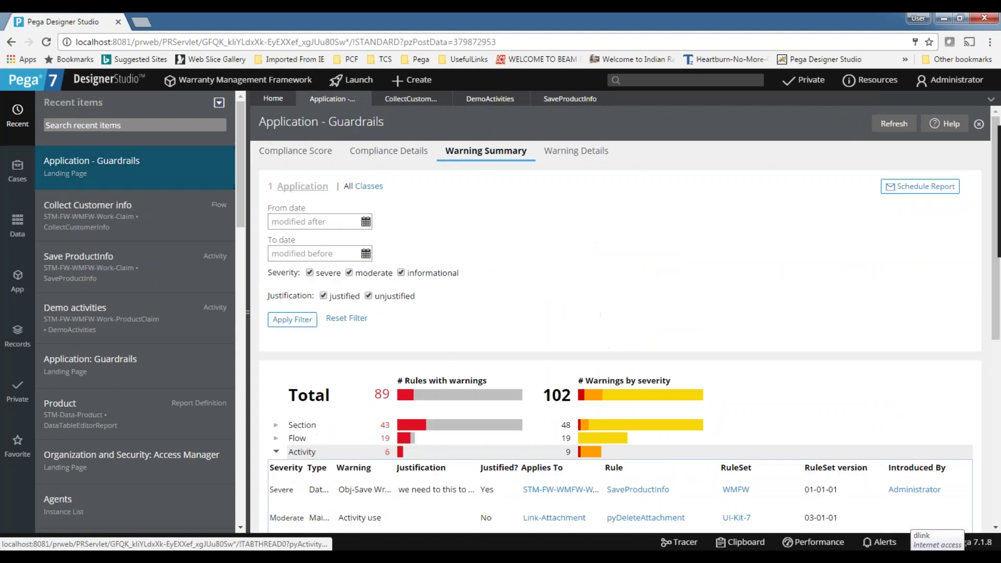
scroll(447, 371, "down", 4)
scroll(280, 407, "down", 2)
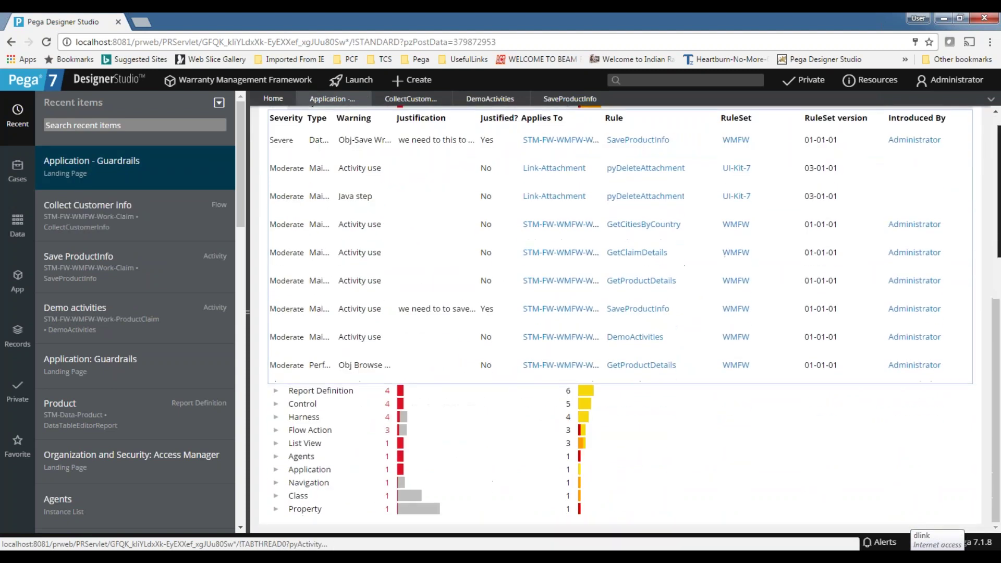
left_click(277, 404)
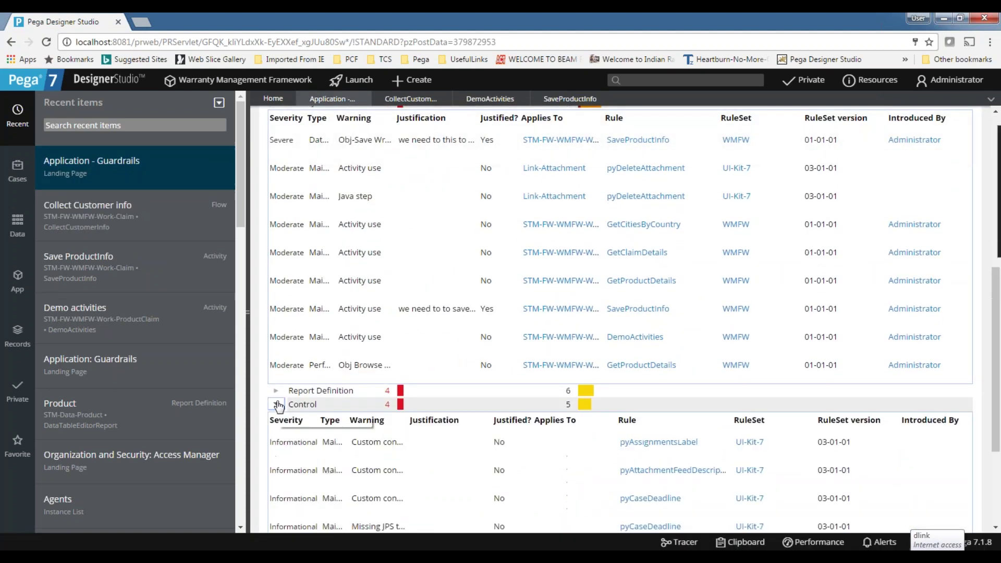
left_click(277, 404)
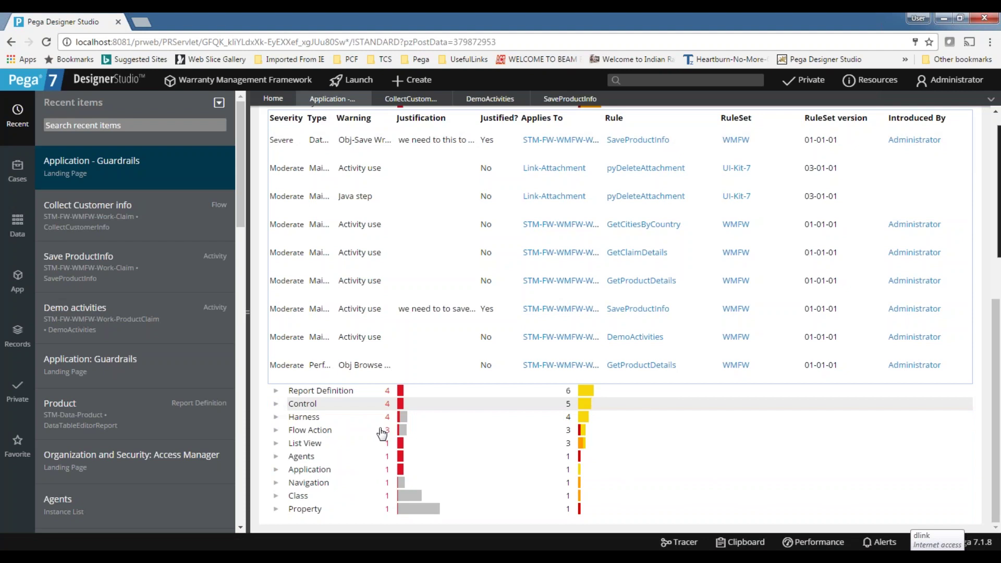
Collapse the Activity warnings, then expand and collapse the Section warnings, which lead with 48.
scroll(381, 396, "up", 5)
scroll(380, 373, "down", 3)
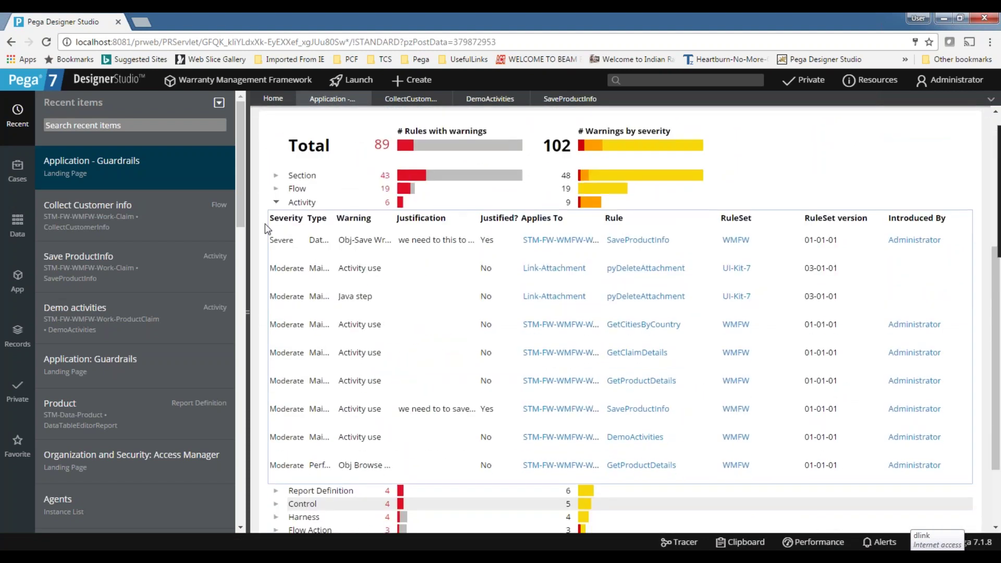
scroll(322, 235, "up", 2)
scroll(321, 236, "up", 1)
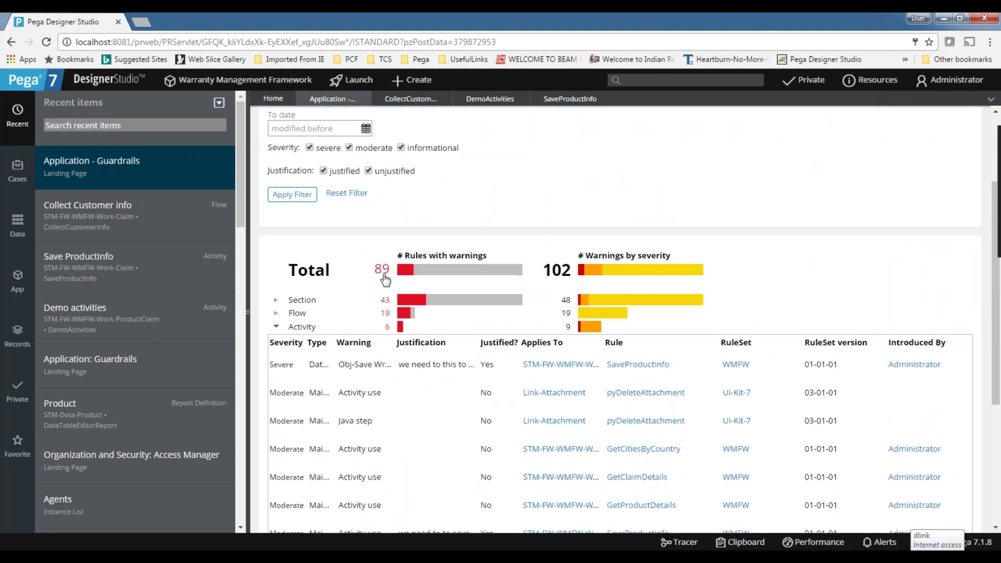
left_click(276, 329)
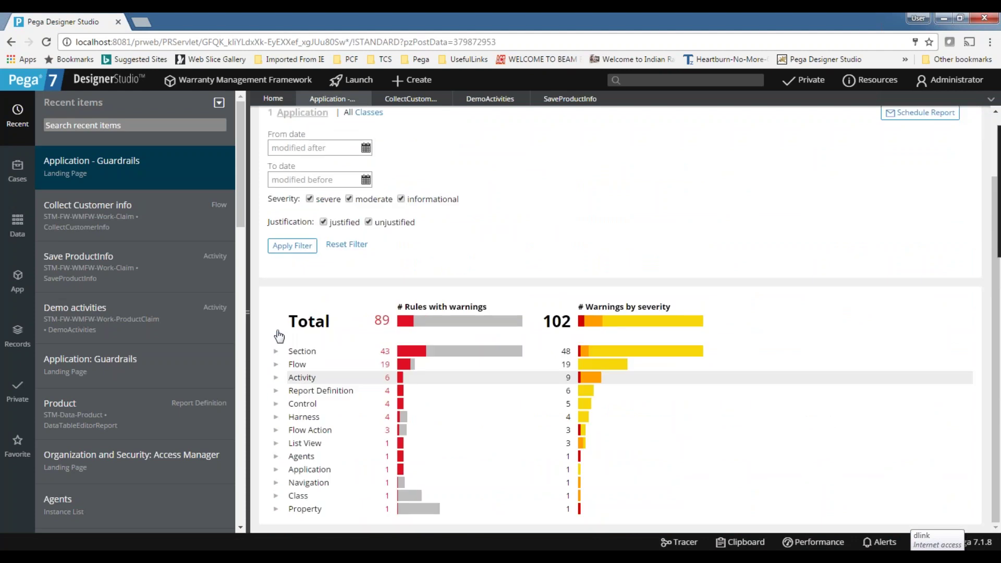
left_click(276, 351)
scroll(751, 392, "down", 10)
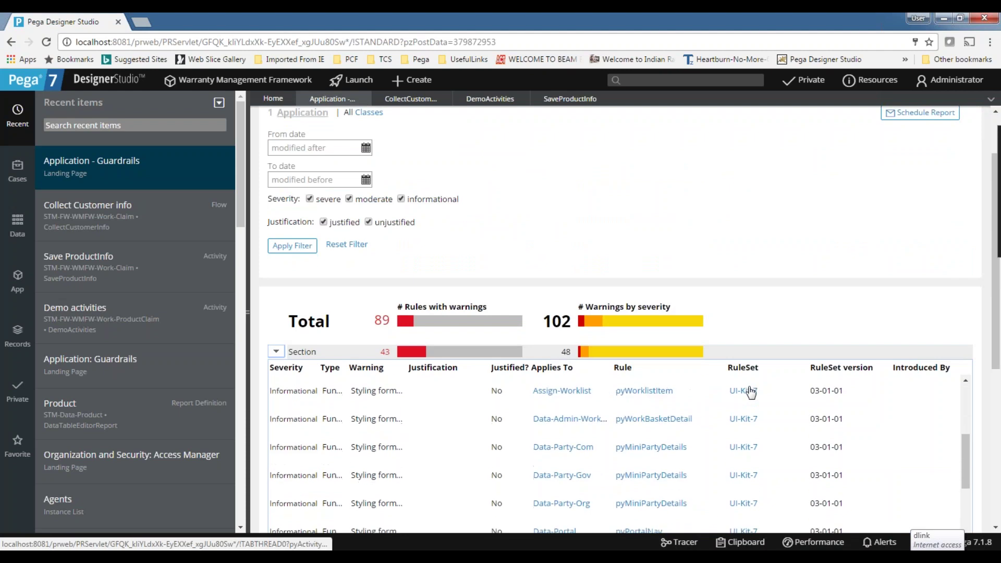
scroll(693, 417, "up", 5)
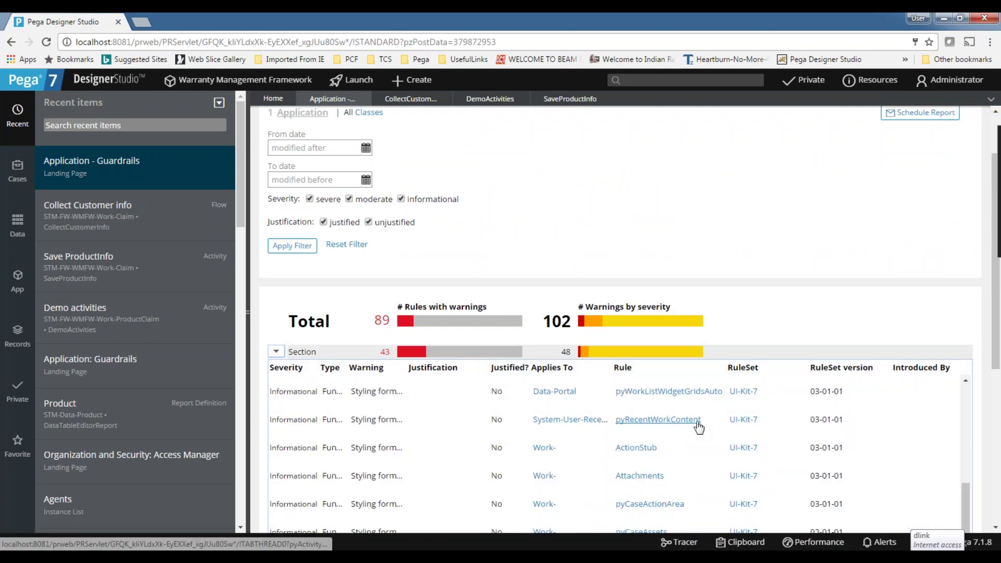
left_click(276, 351)
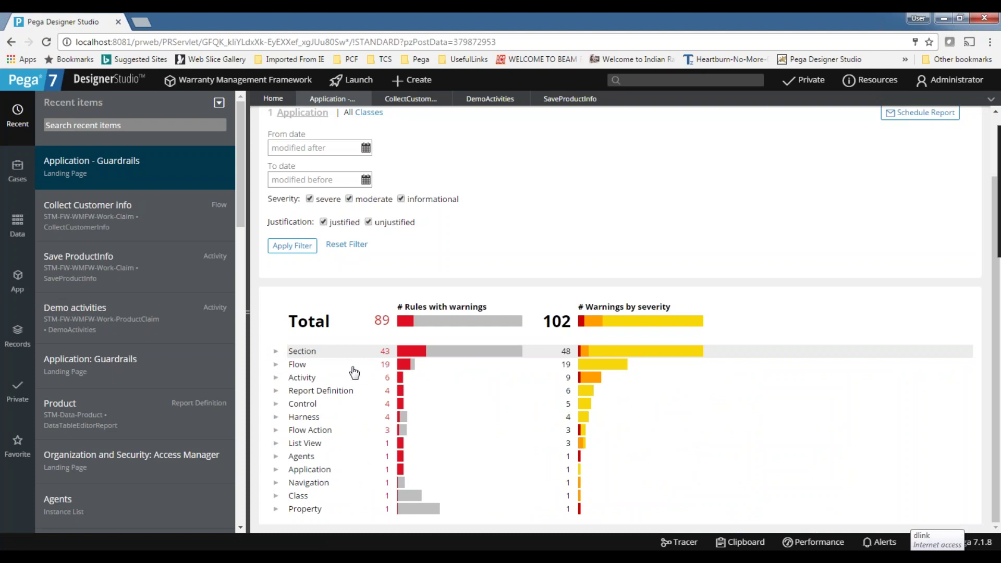
scroll(281, 361, "up", 2)
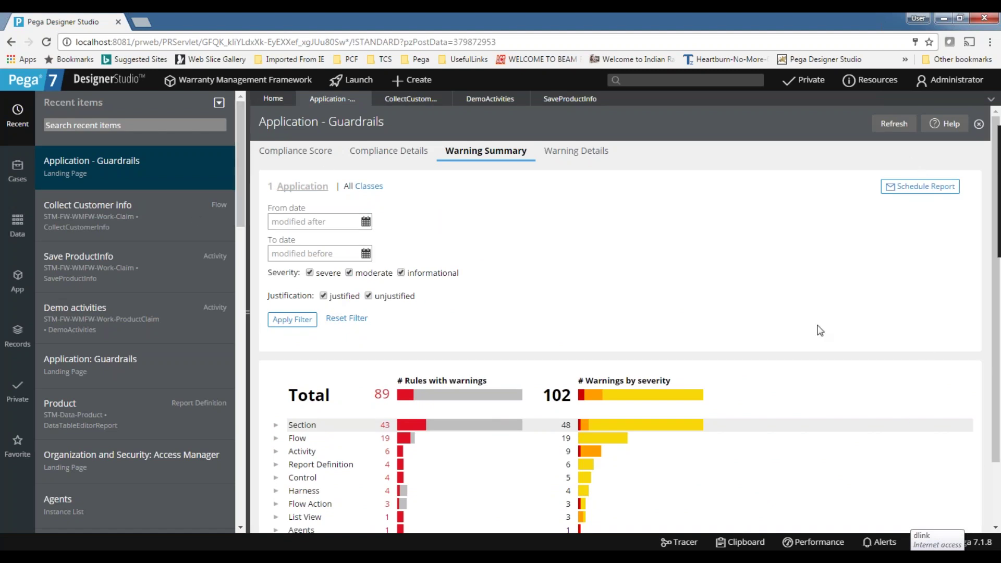
Open the Demo activities activity and check its unreviewed warning details.
left_click(479, 98)
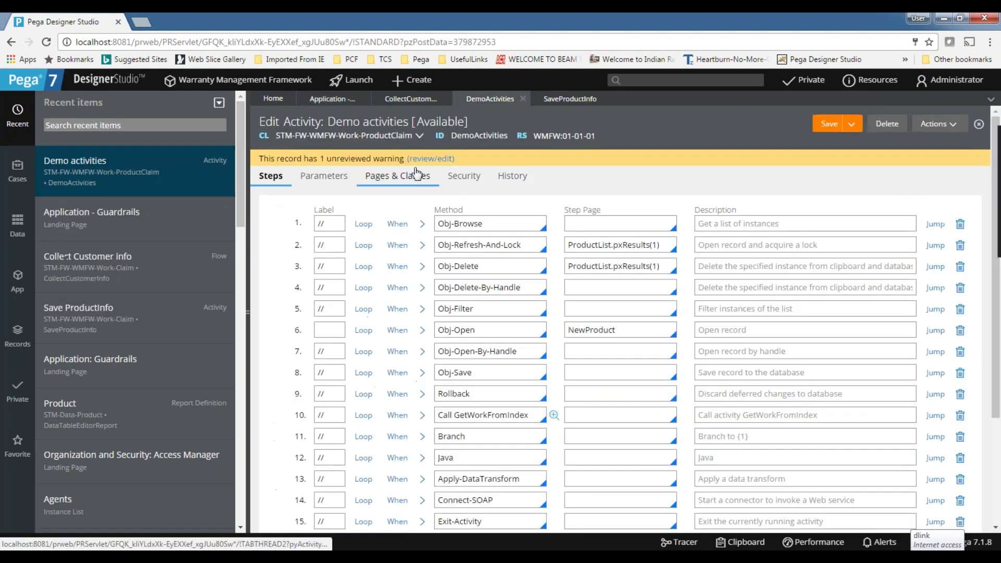
left_click(426, 163)
left_click(687, 124)
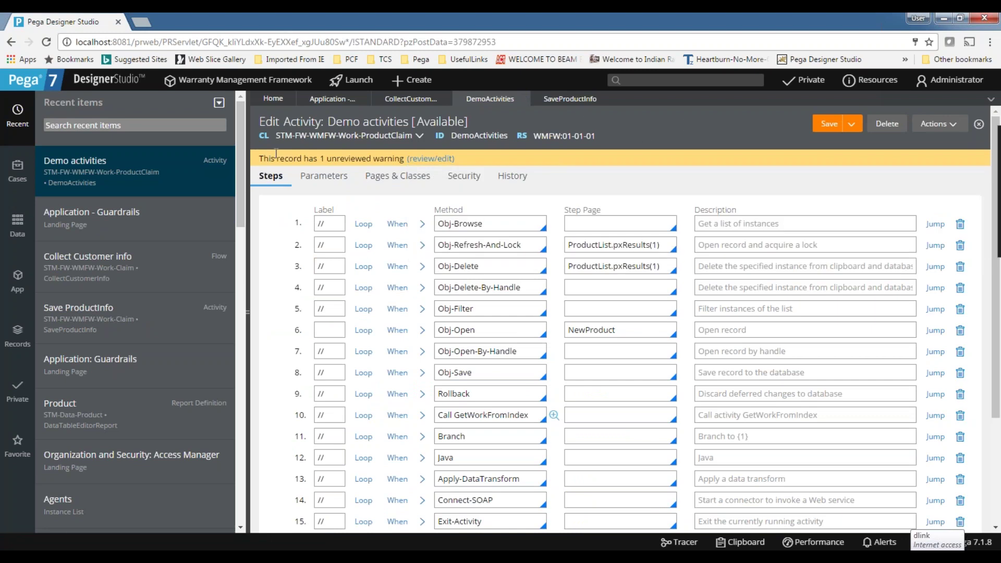
left_click(429, 158)
left_click(685, 135)
Read the moderate Maintainability warning, cancel it, and close the deleted Demo activities record.
left_click(434, 158)
left_click(543, 152)
left_click(433, 162)
left_click_drag(412, 175, 538, 200)
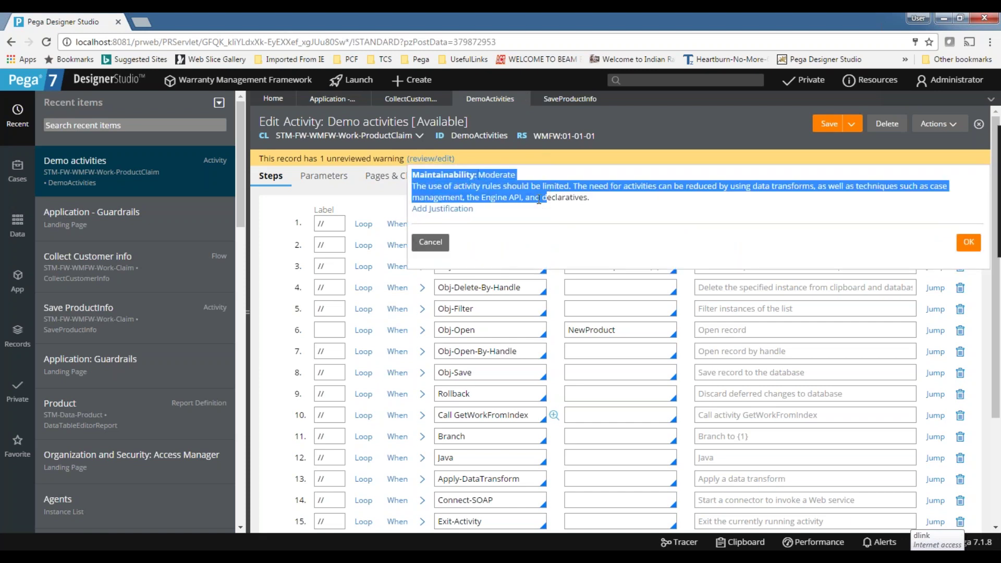
left_click(430, 242)
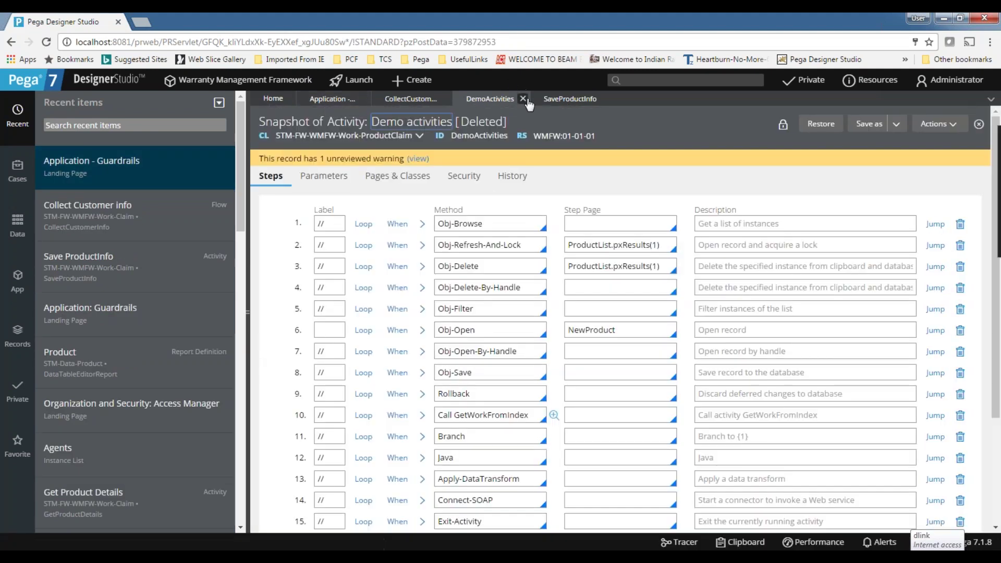
left_click(524, 99)
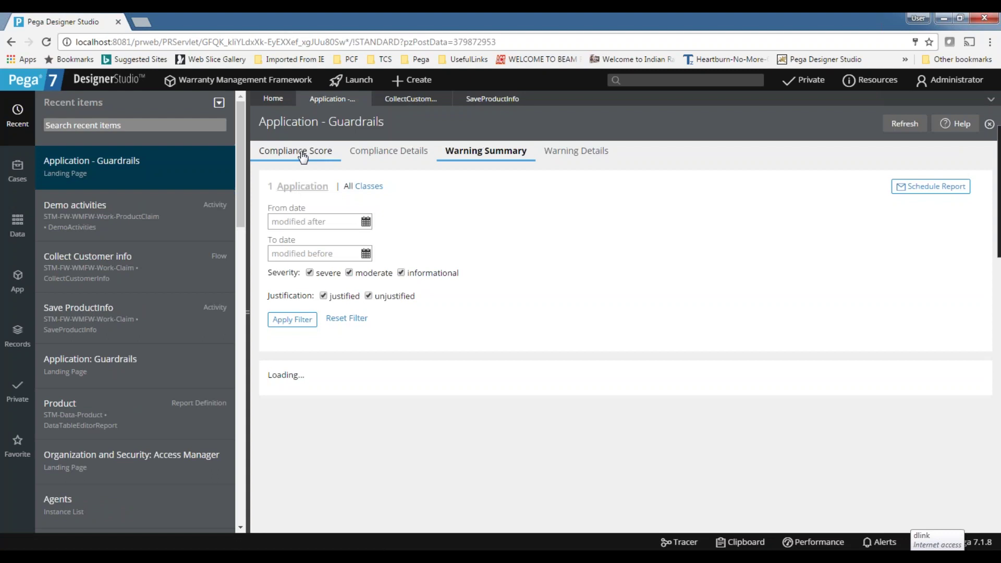
Recalculate the guardrail figures and highlight the new compliance score of 84 out of 100.
left_click(298, 151)
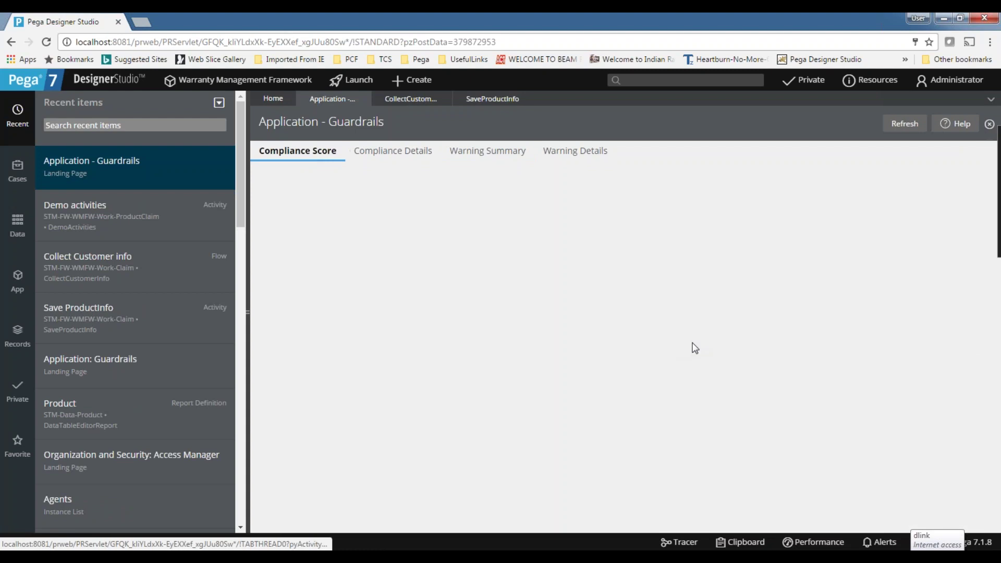
triple_click(675, 307)
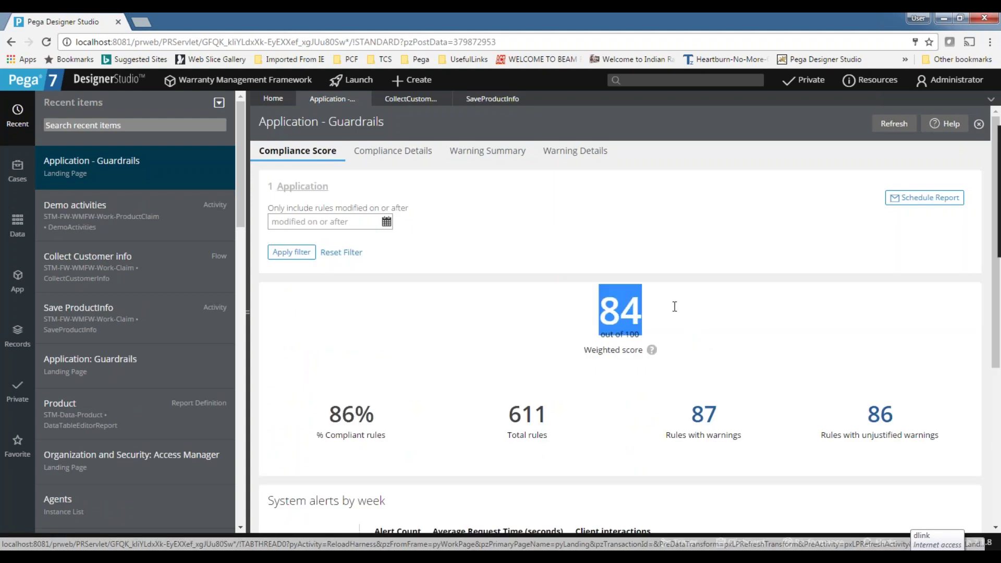
left_click(761, 327)
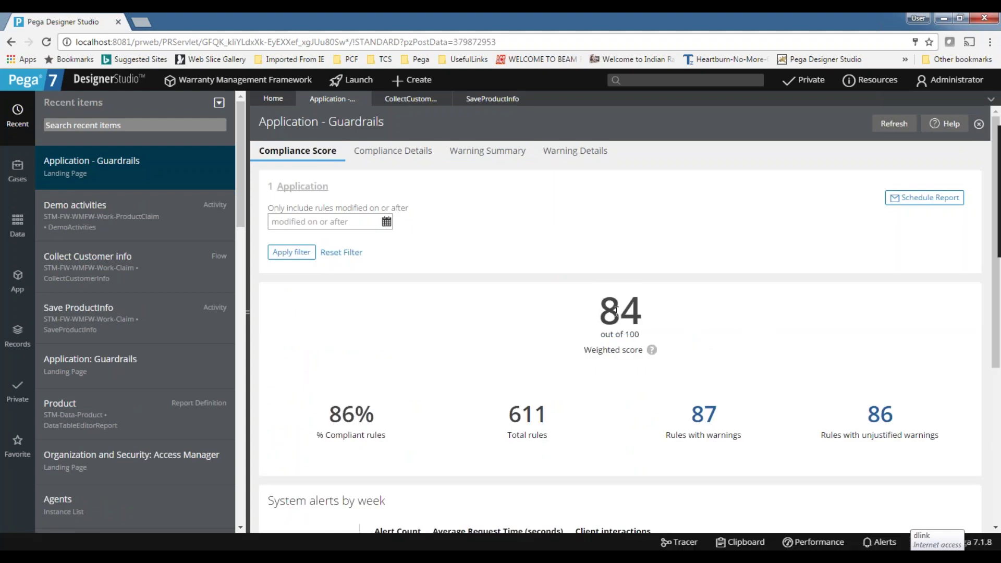
left_click_drag(611, 306, 647, 305)
left_click(729, 309)
Glance at the Collect Customer info and SaveProductInfo tabs, then show the Warning Details list of 101 warnings.
left_click(394, 103)
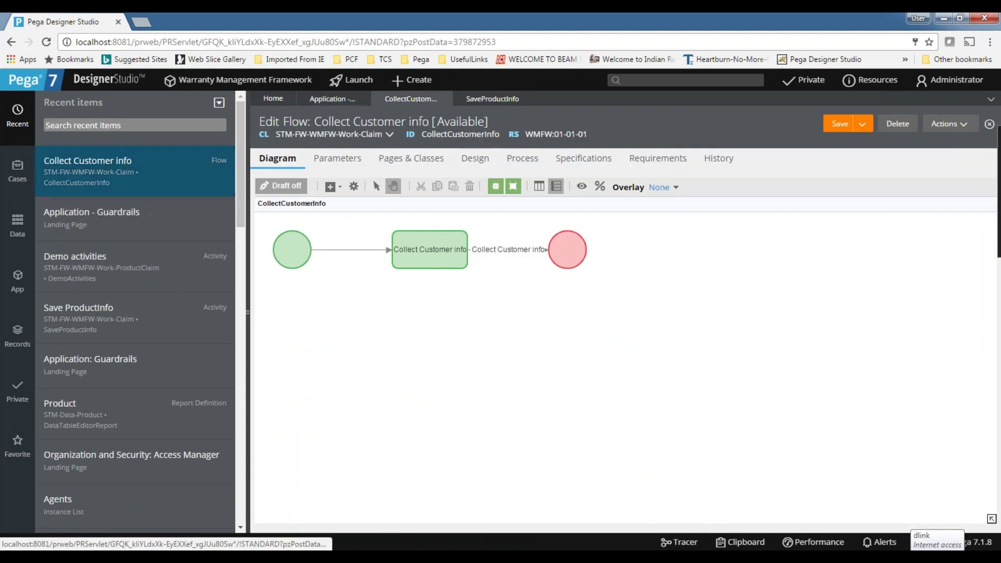
left_click(482, 100)
left_click(339, 100)
scroll(432, 347, "down", 5)
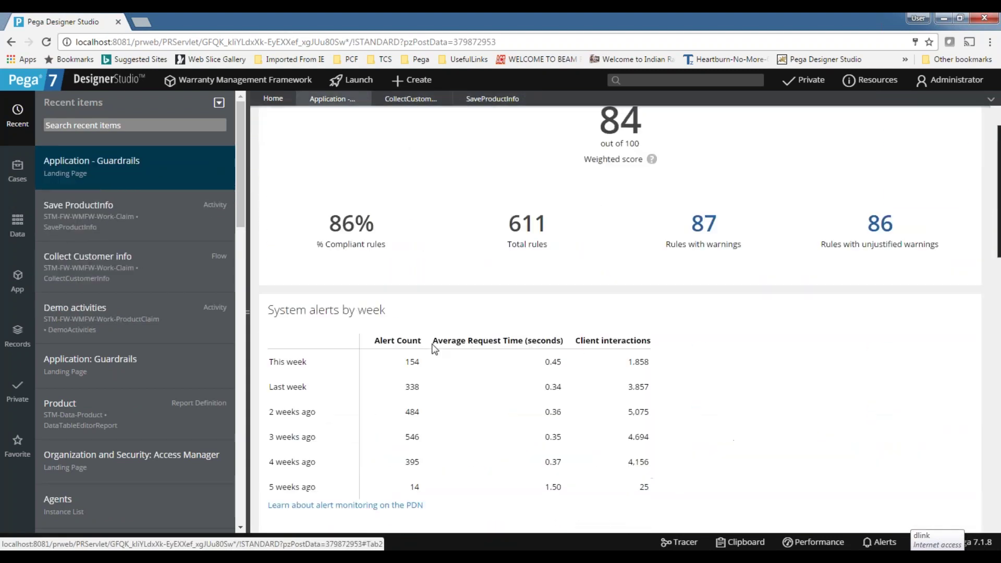
scroll(433, 349, "up", 5)
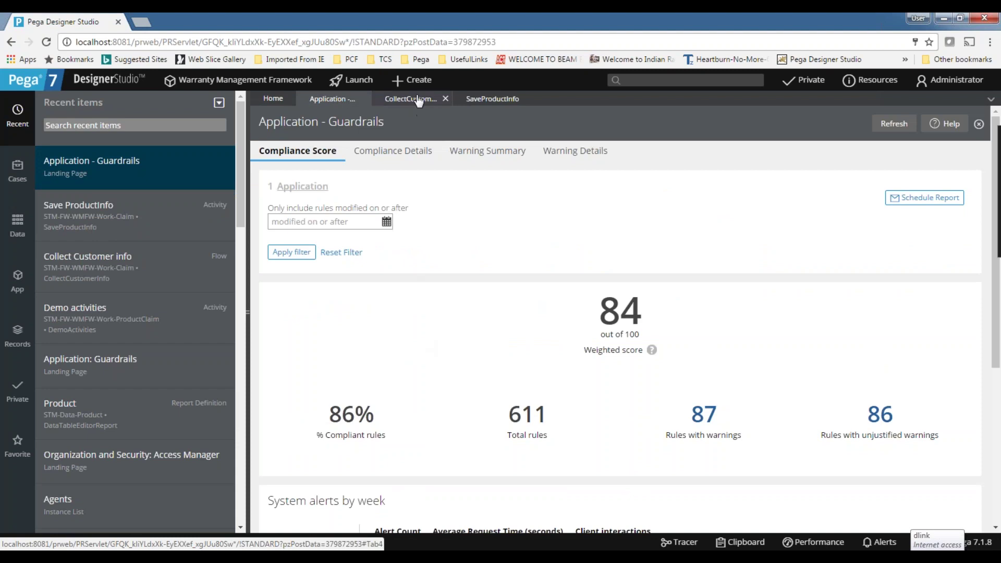
left_click(578, 152)
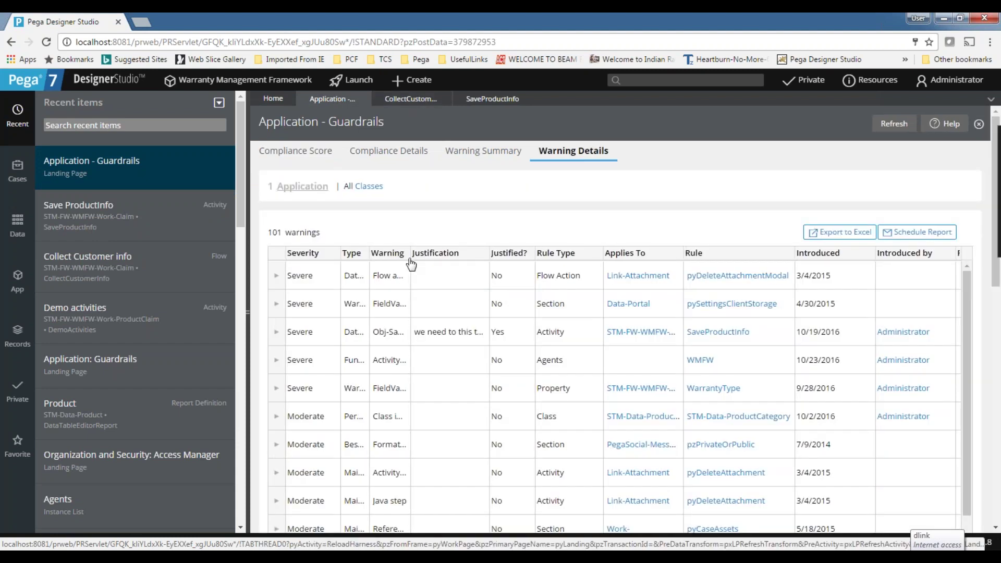
left_click(281, 276)
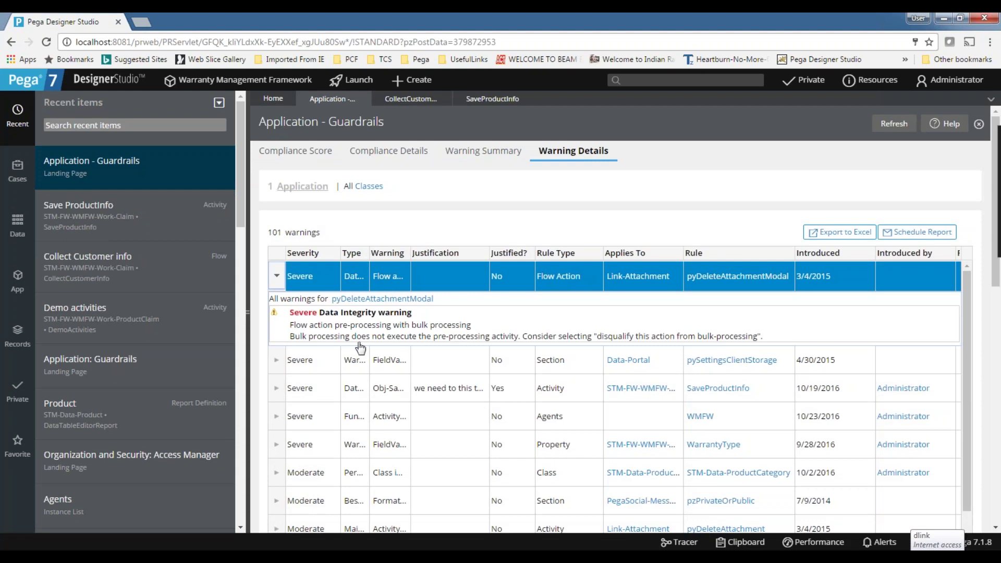
left_click_drag(772, 346, 295, 356)
left_click(295, 357)
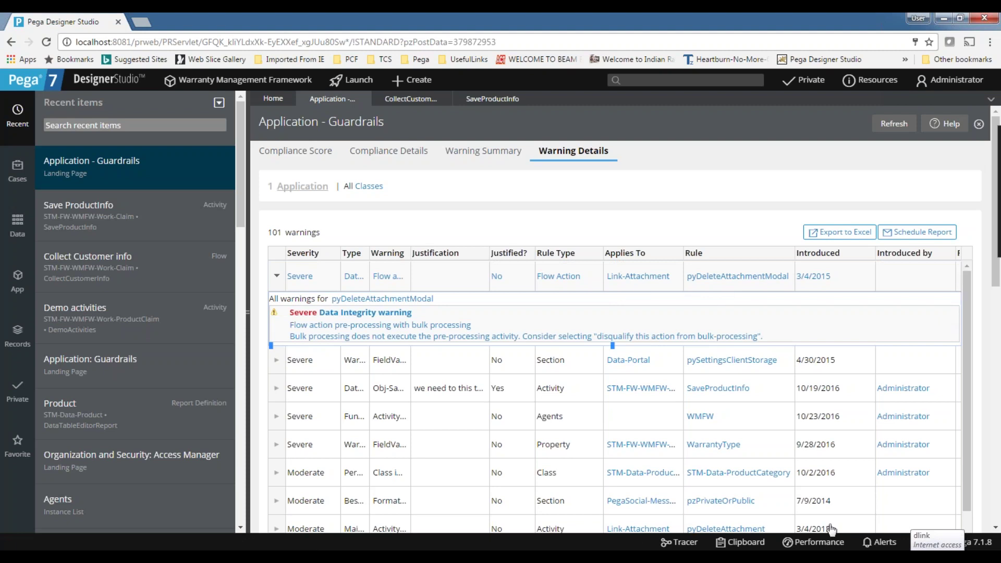
scroll(698, 473, "down", 3)
scroll(738, 363, "down", 4)
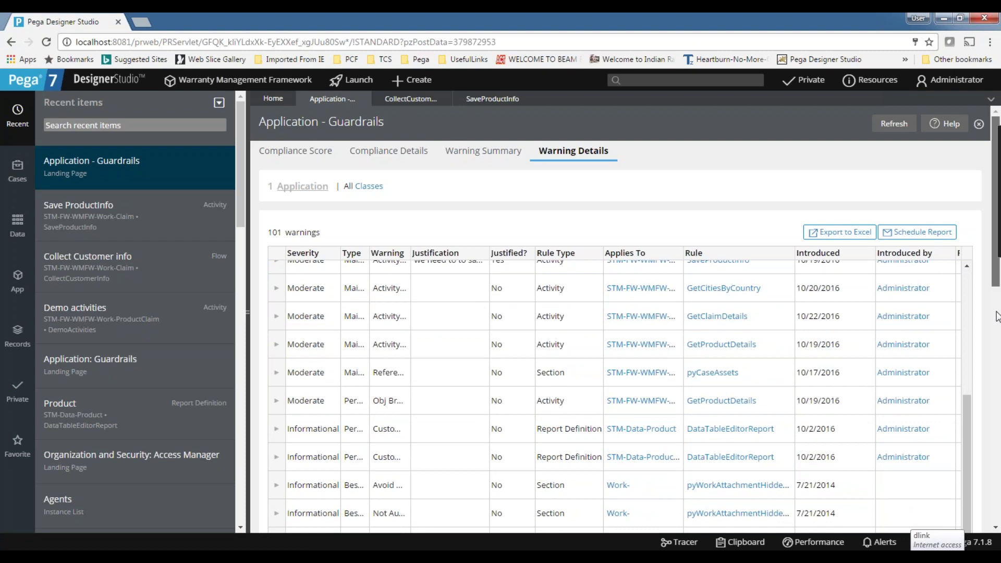
scroll(998, 316, "down", 6)
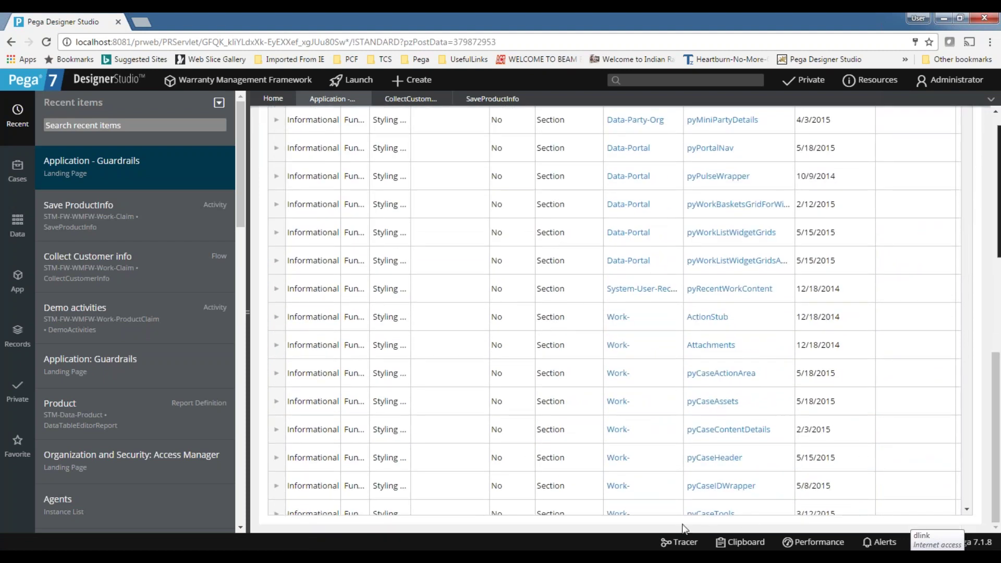
scroll(609, 471, "up", 6)
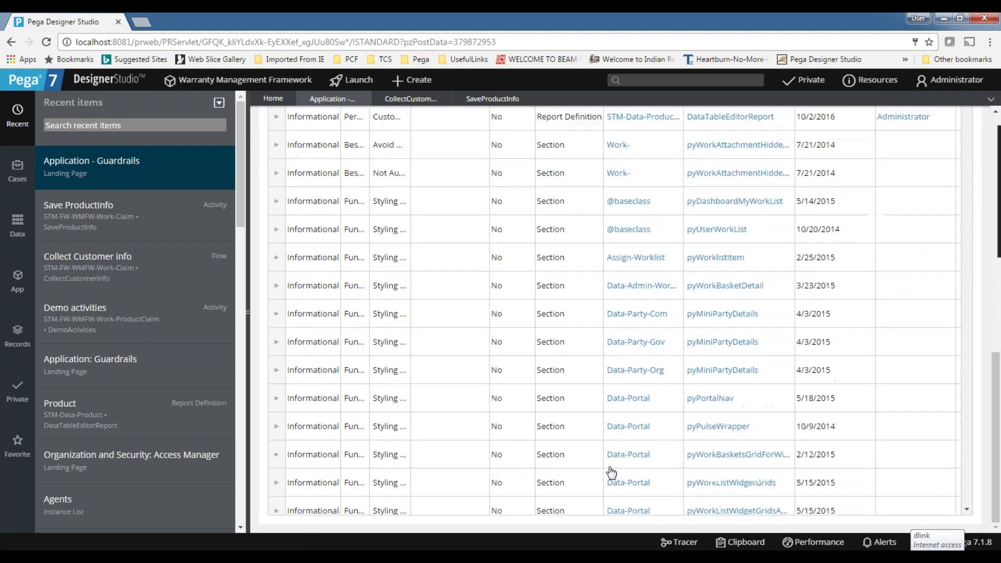
scroll(796, 362, "up", 8)
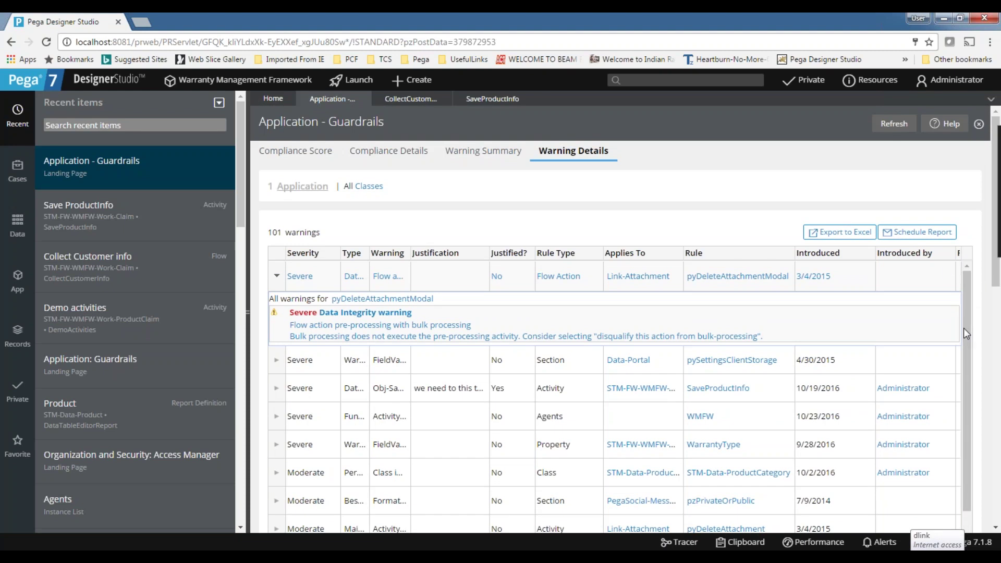
left_click(277, 282)
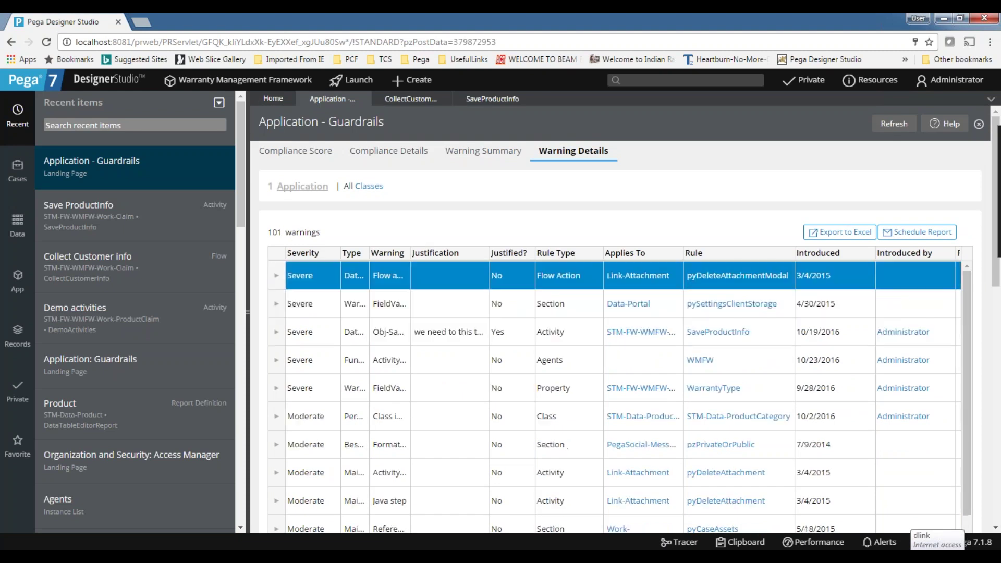
left_click(483, 151)
Expand the Activity and Report Definition warnings and open the DataTableEditorReport rule.
scroll(303, 437, "down", 2)
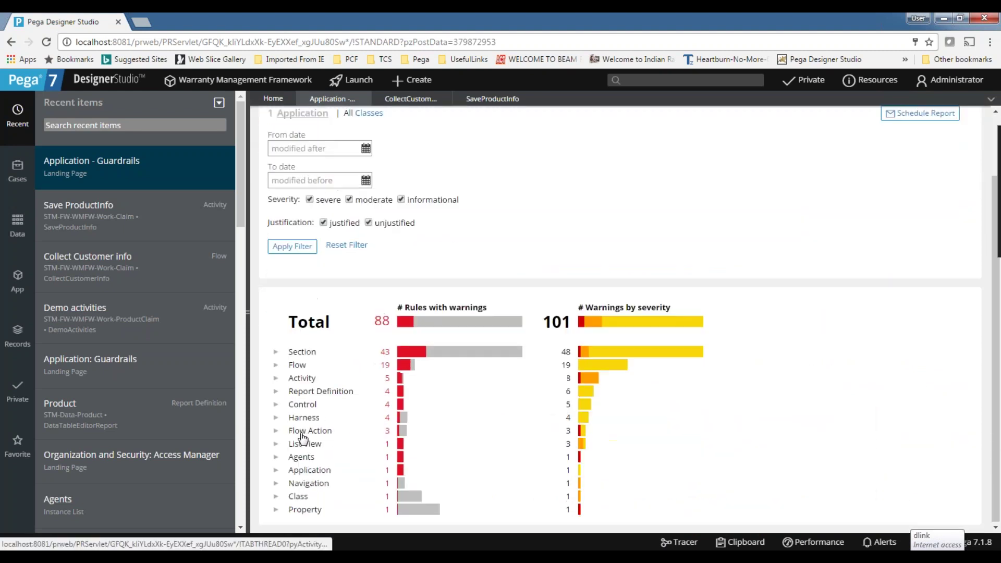
left_click(276, 380)
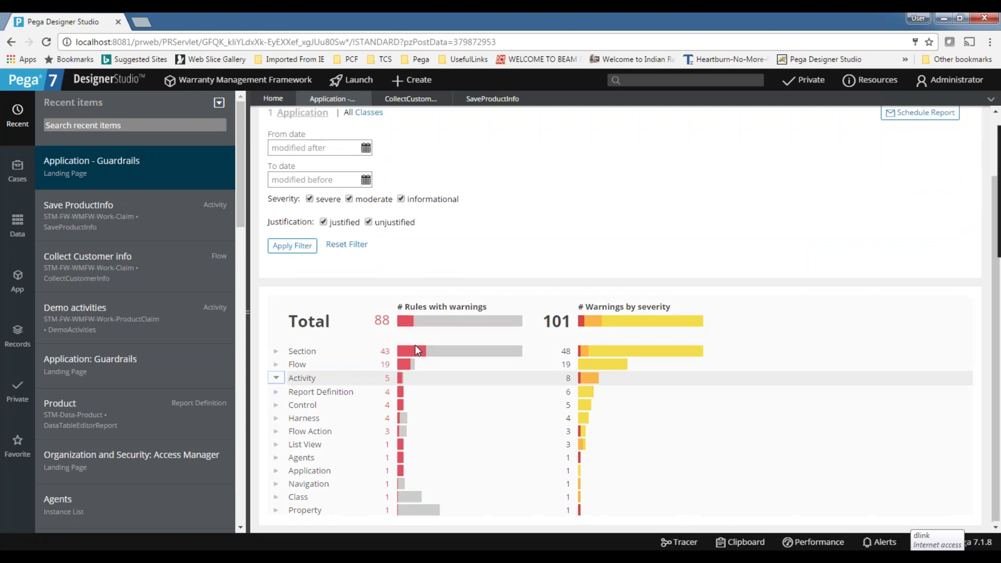
scroll(474, 396, "down", 1)
scroll(474, 396, "down", 3)
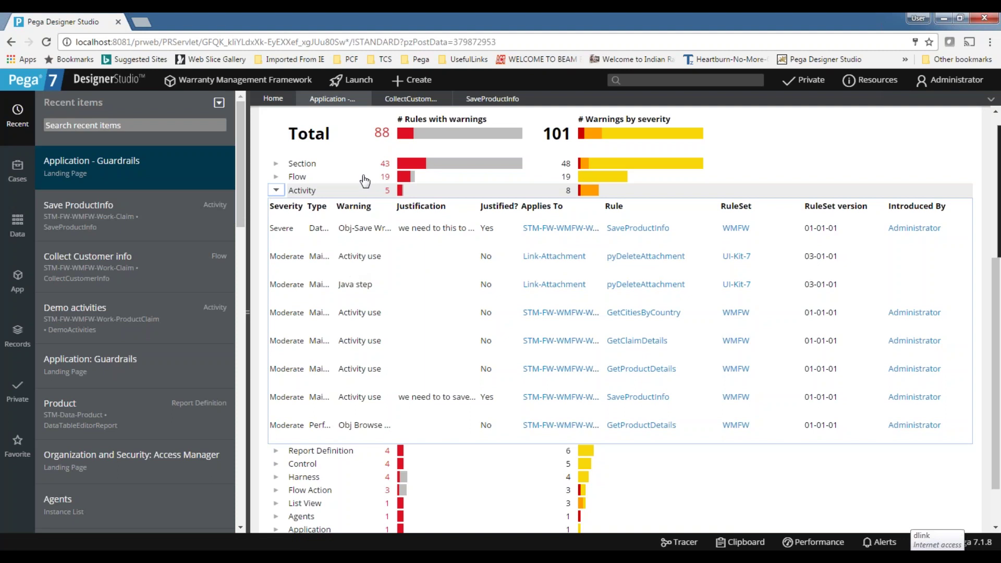
left_click(276, 190)
left_click(276, 391)
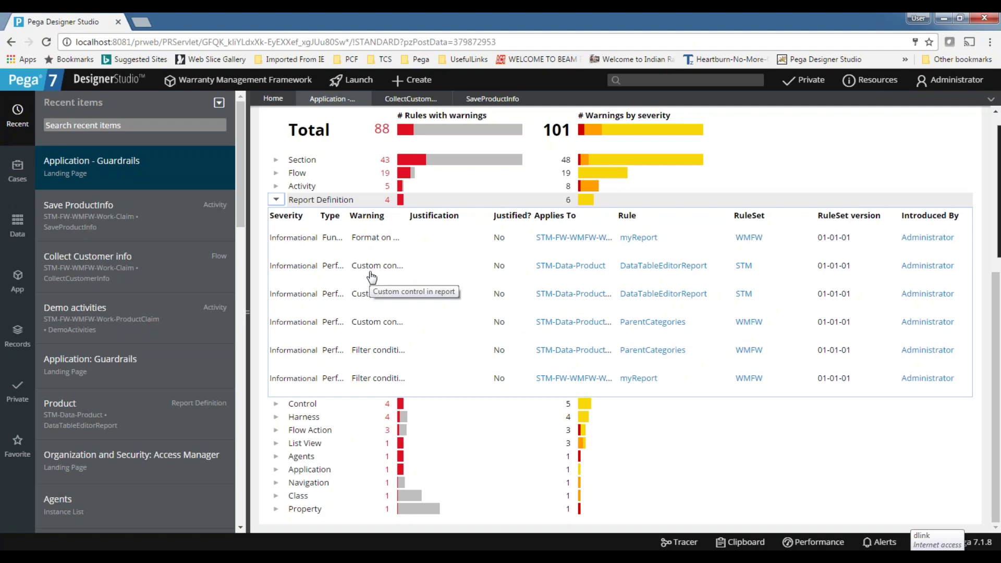
left_click(665, 266)
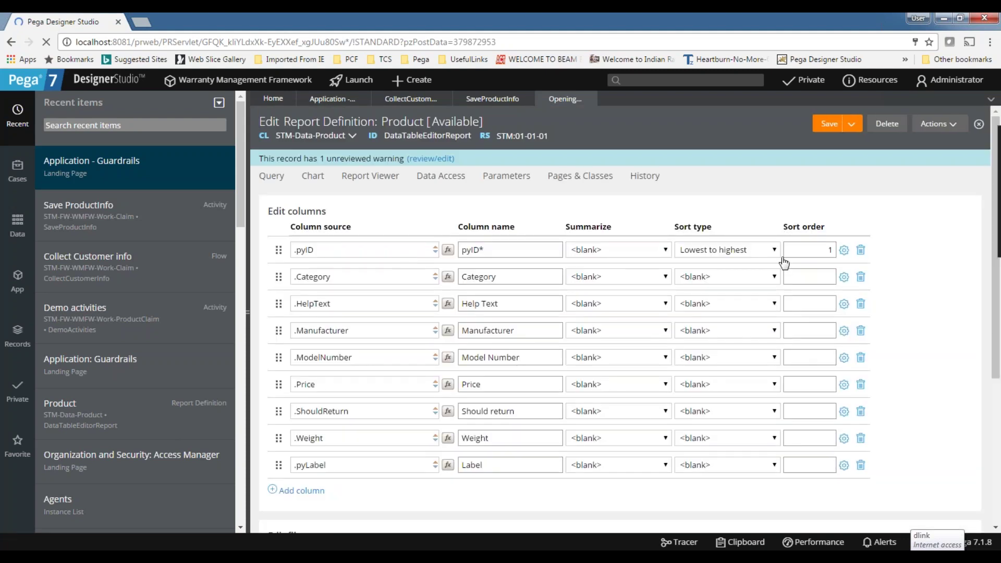
Clear the pzKeyInput column format from the pyID column and save the report definition.
double_click(832, 250)
left_click(829, 250)
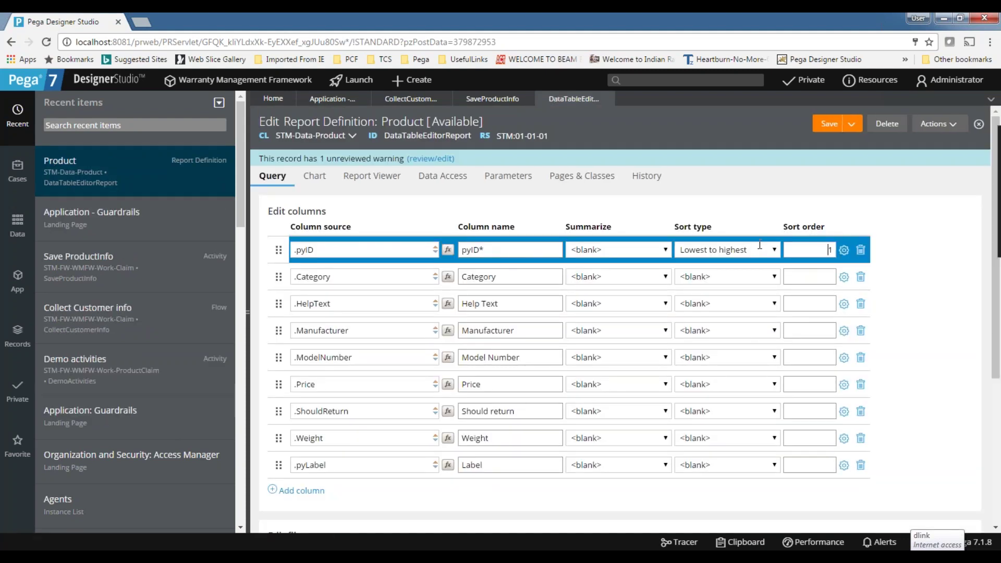
double_click(382, 252)
left_click(844, 250)
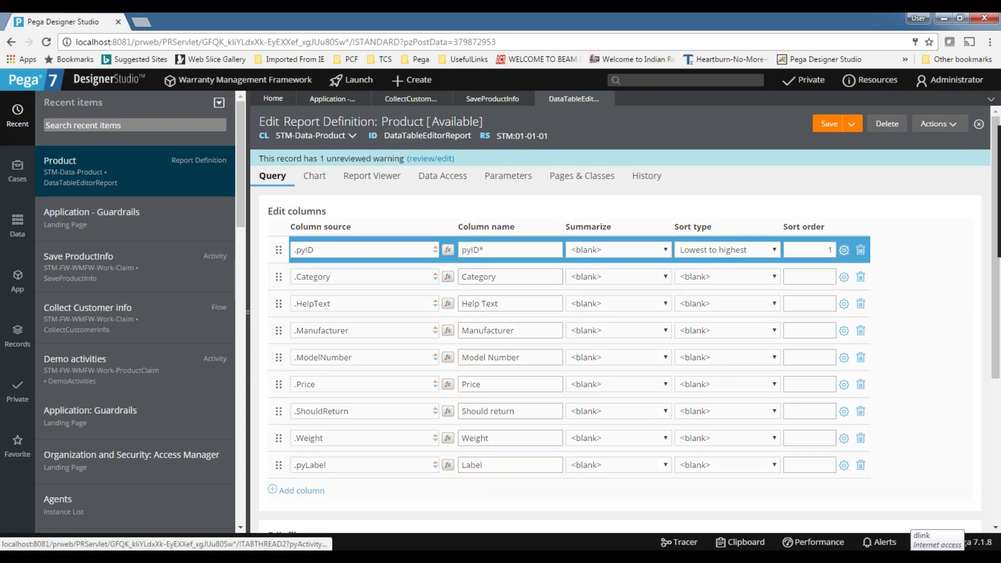
left_click(496, 318)
left_click_drag(497, 318, 388, 318)
key("BackSpace")
left_click(798, 383)
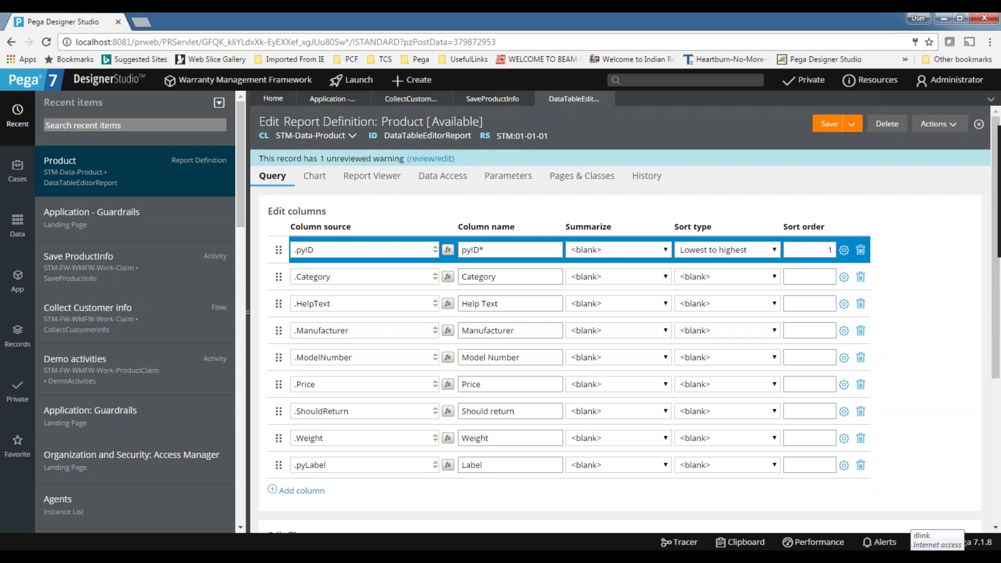
left_click(825, 130)
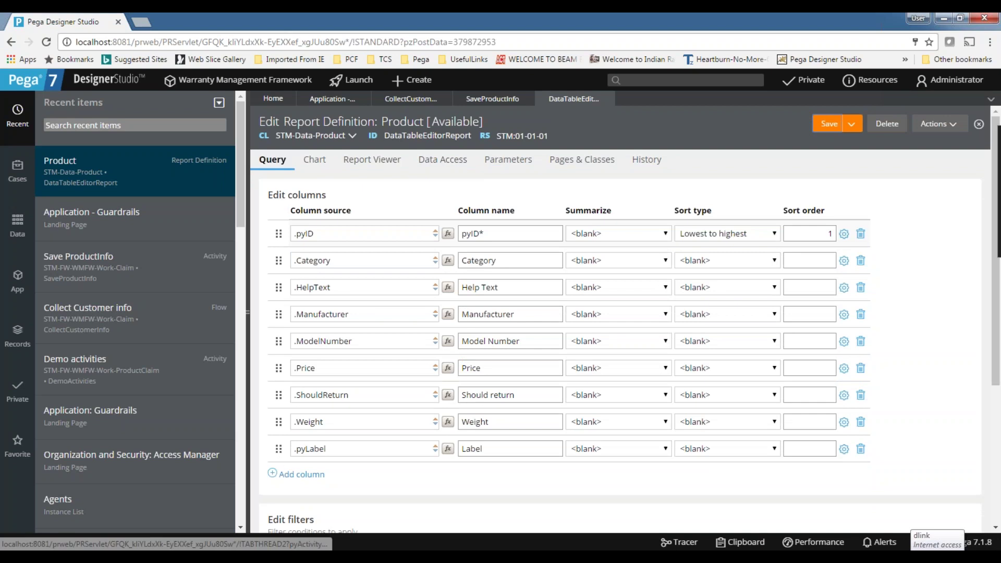
Return to the Guardrails Warning Summary and collapse the Report Definition warnings.
left_click(336, 101)
scroll(333, 327, "down", 3)
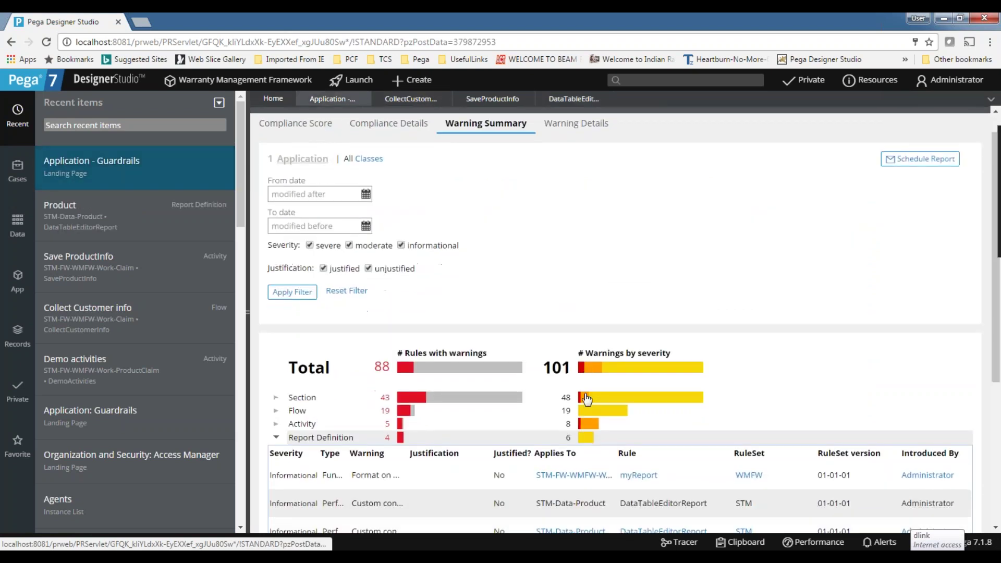
left_click(276, 277)
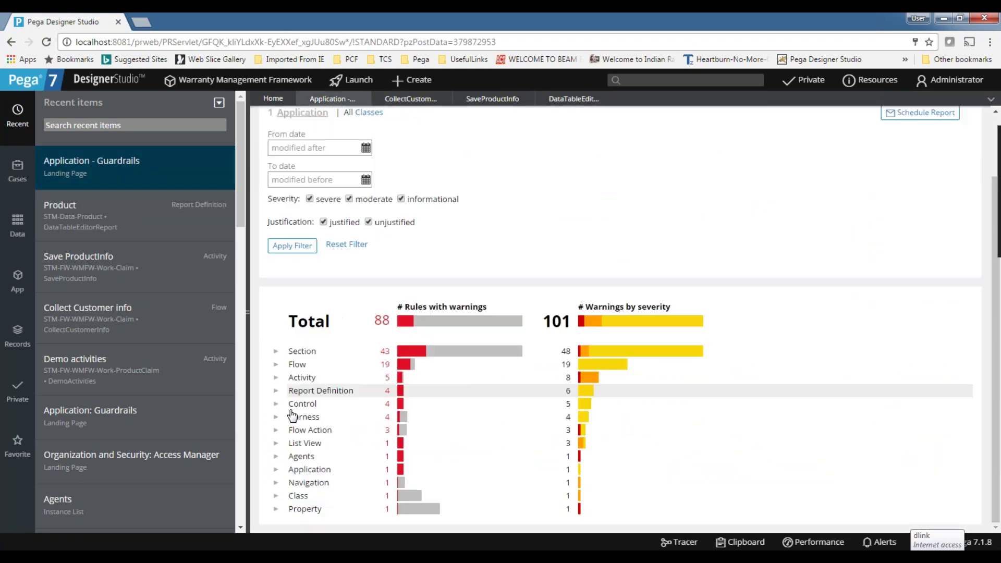
Browse the Harness, Flow Action and Class warnings, then open WarrantyType from the Property warnings.
left_click(276, 417)
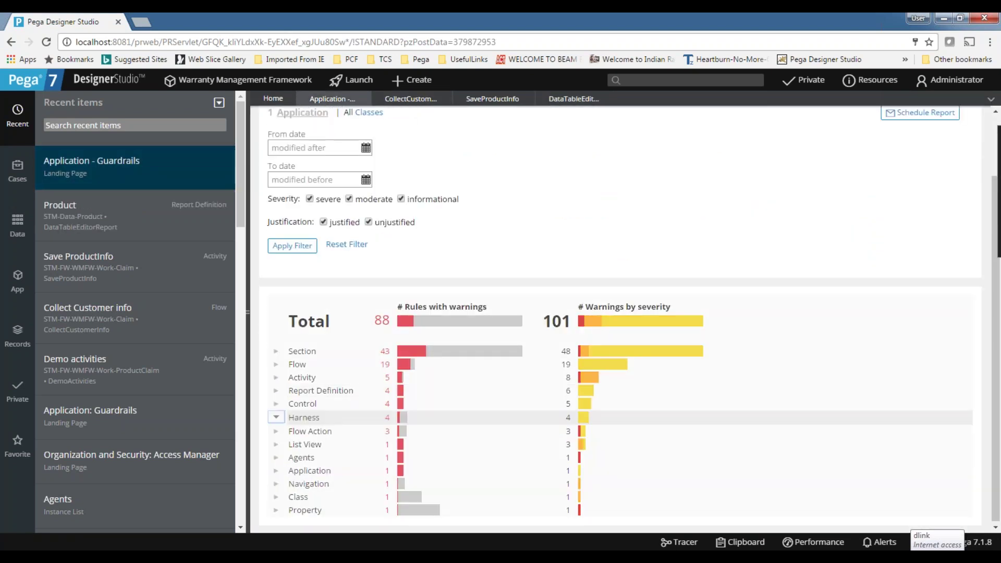
scroll(756, 334, "down", 3)
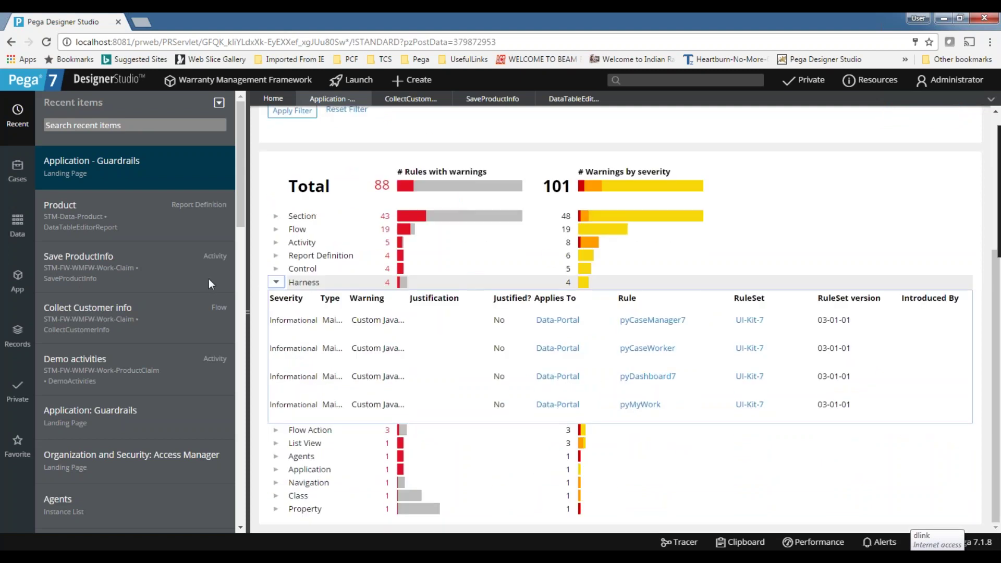
left_click(276, 283)
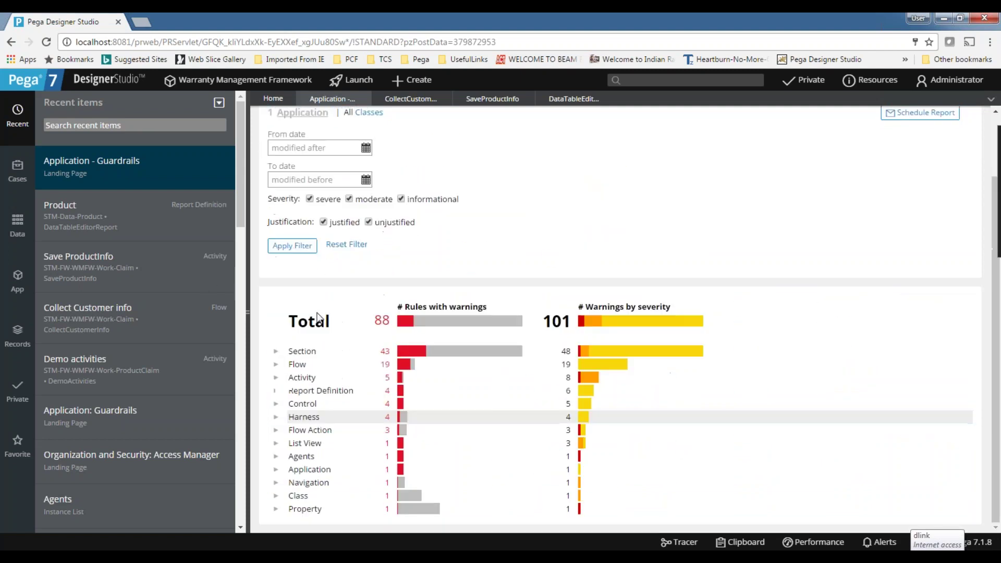
left_click(276, 429)
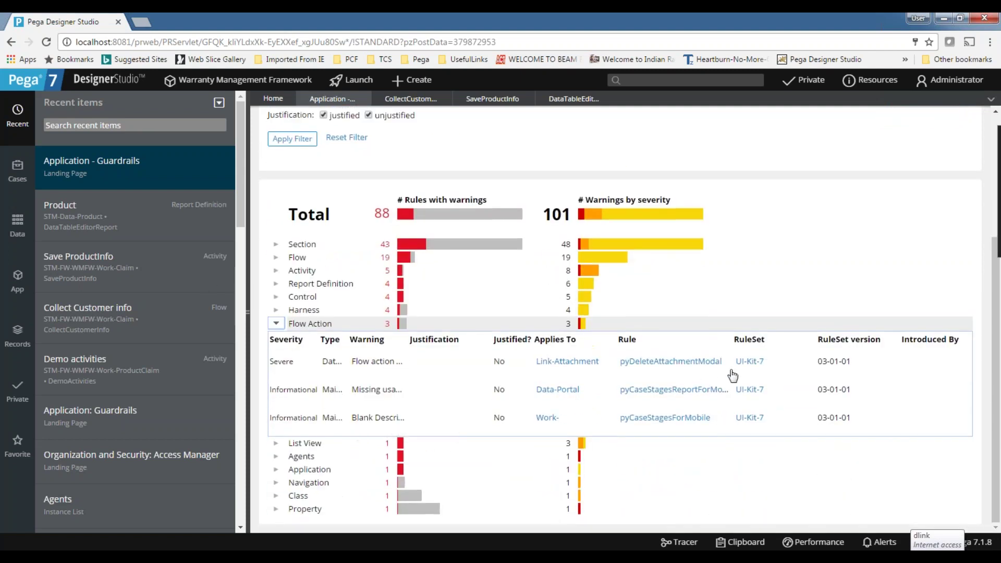
left_click(276, 324)
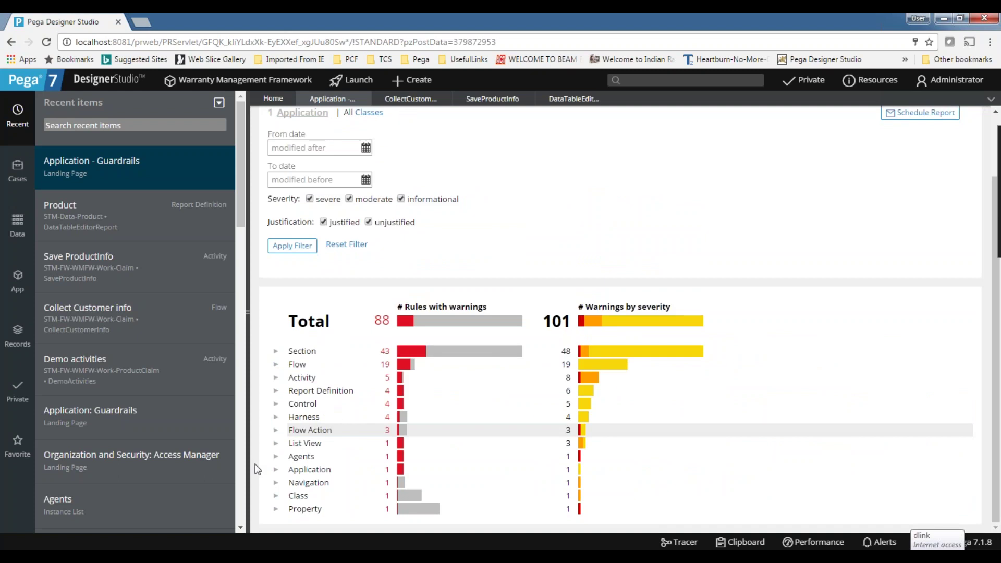
left_click(276, 496)
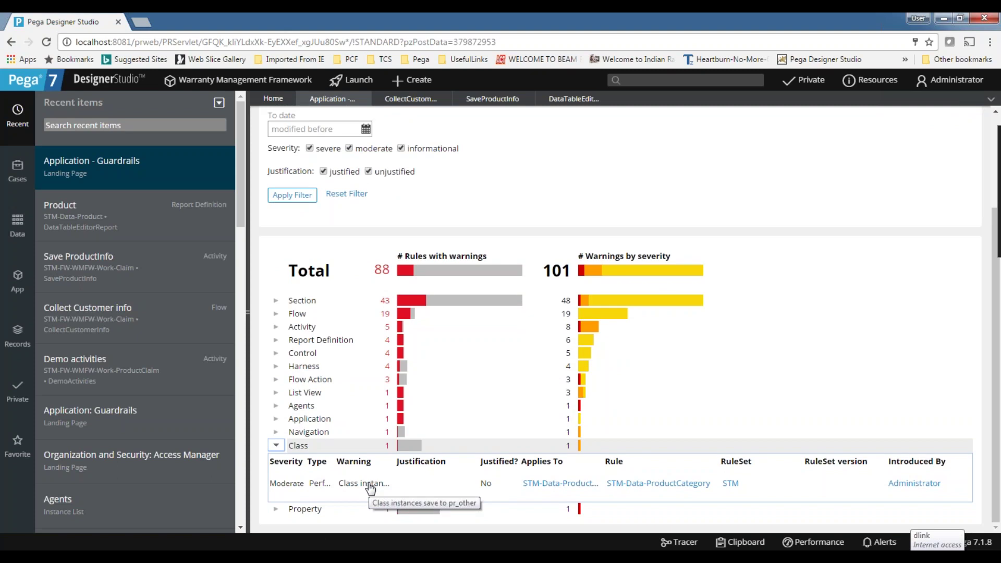
left_click(277, 445)
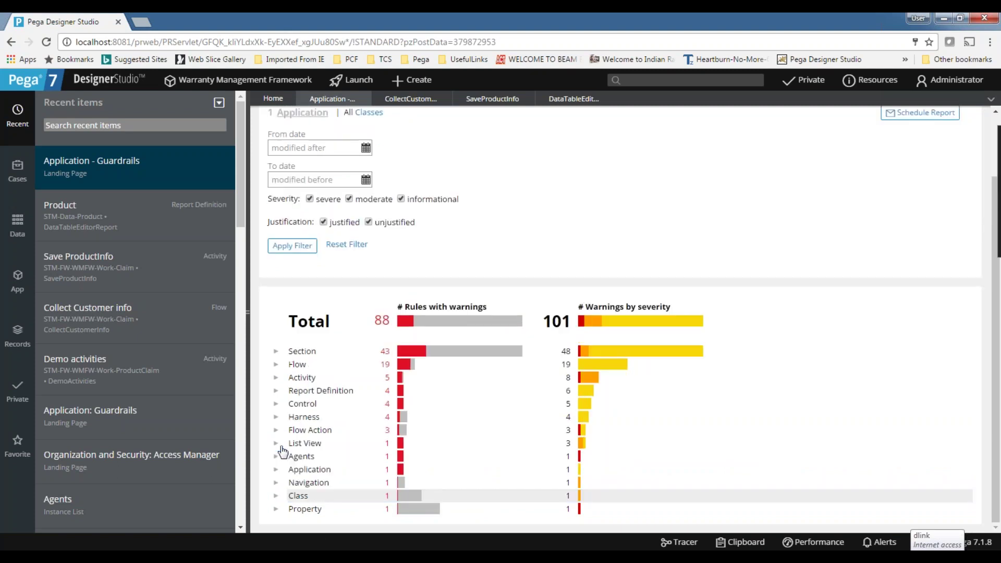
left_click(276, 509)
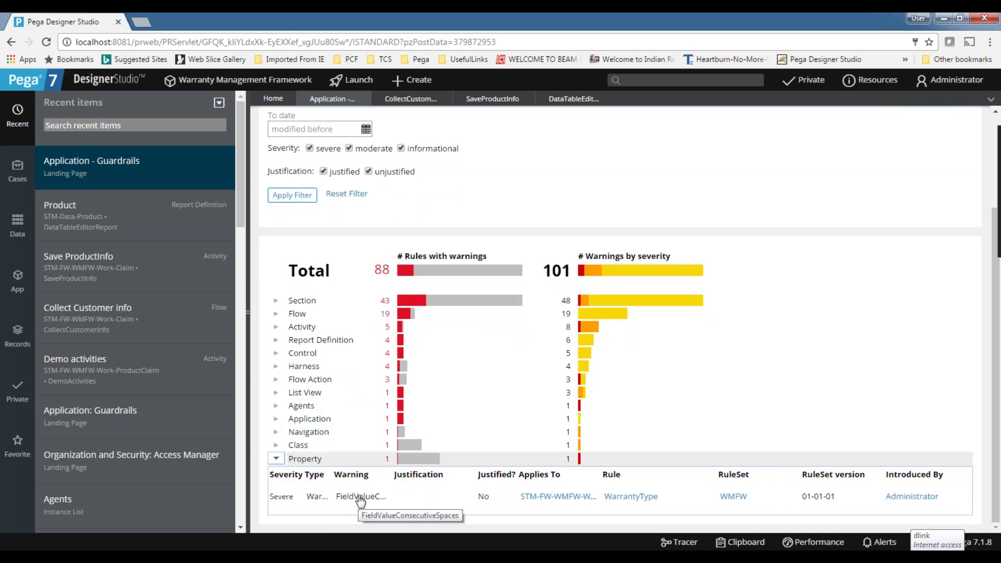
left_click(636, 496)
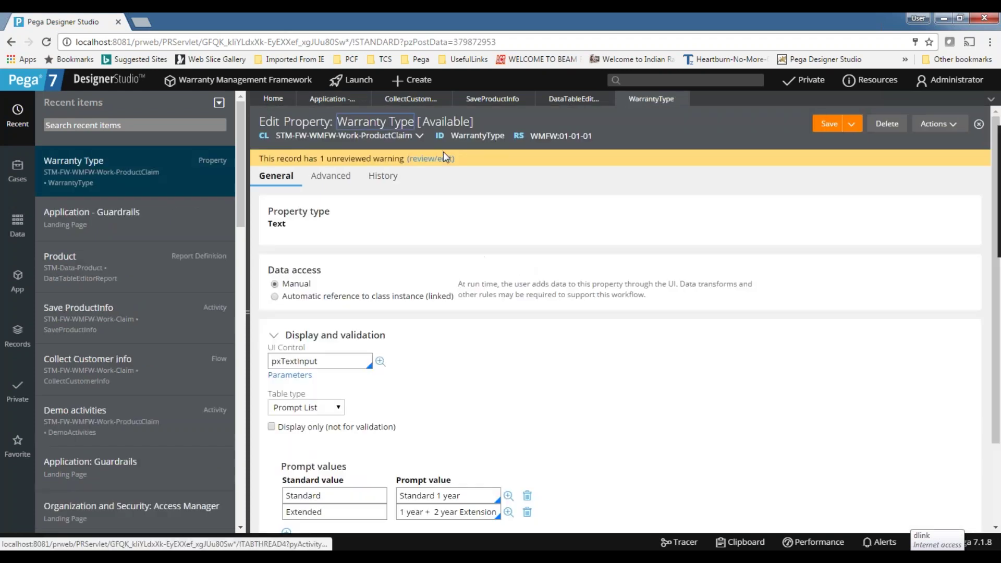
left_click(432, 159)
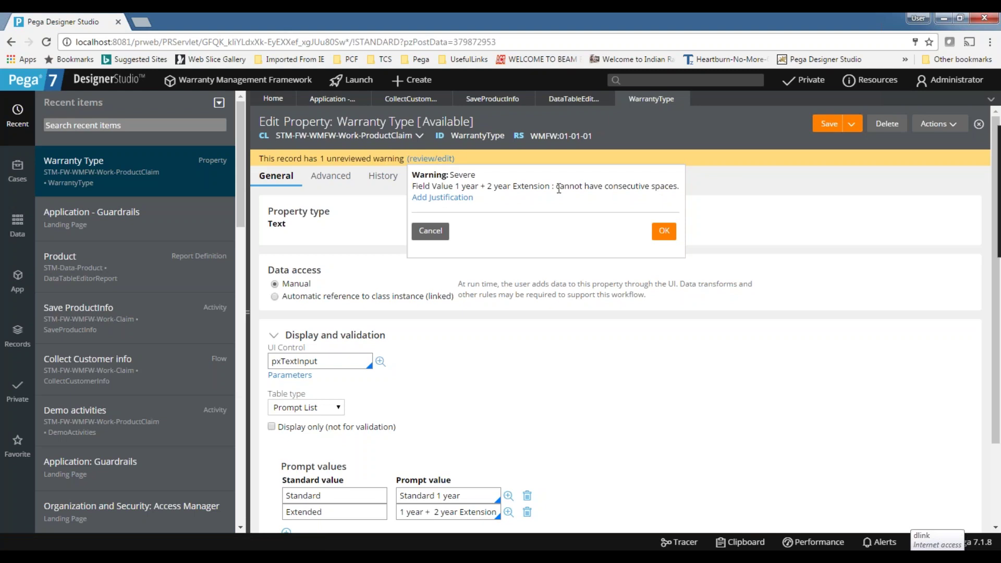
left_click(664, 231)
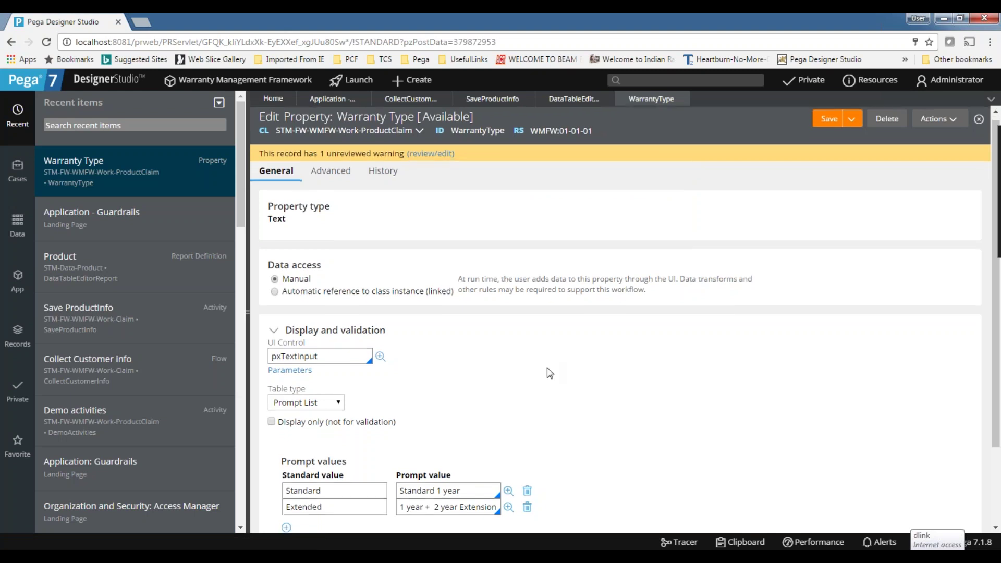
scroll(549, 374, "down", 2)
left_click(444, 412)
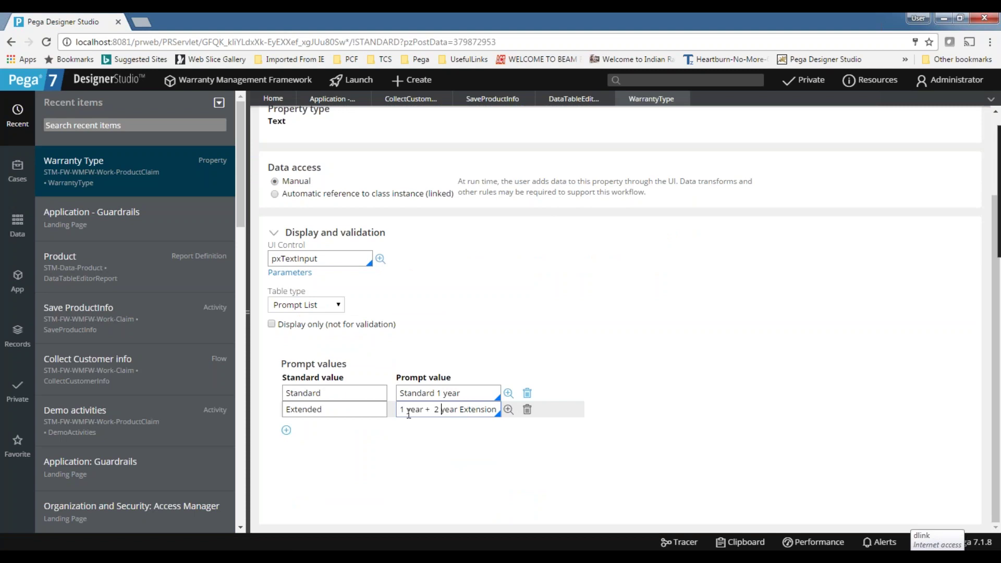
left_click(340, 394)
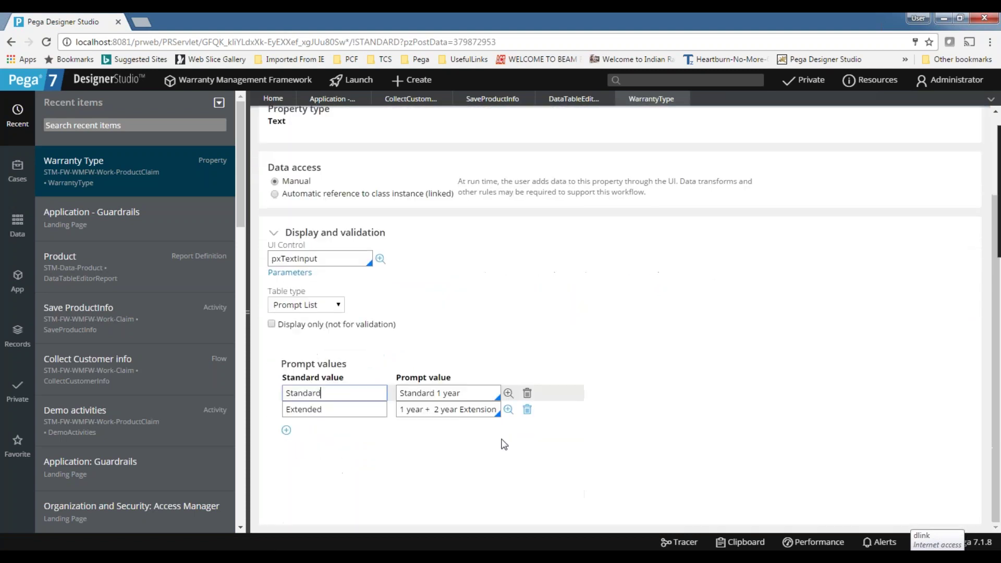
left_click(506, 411)
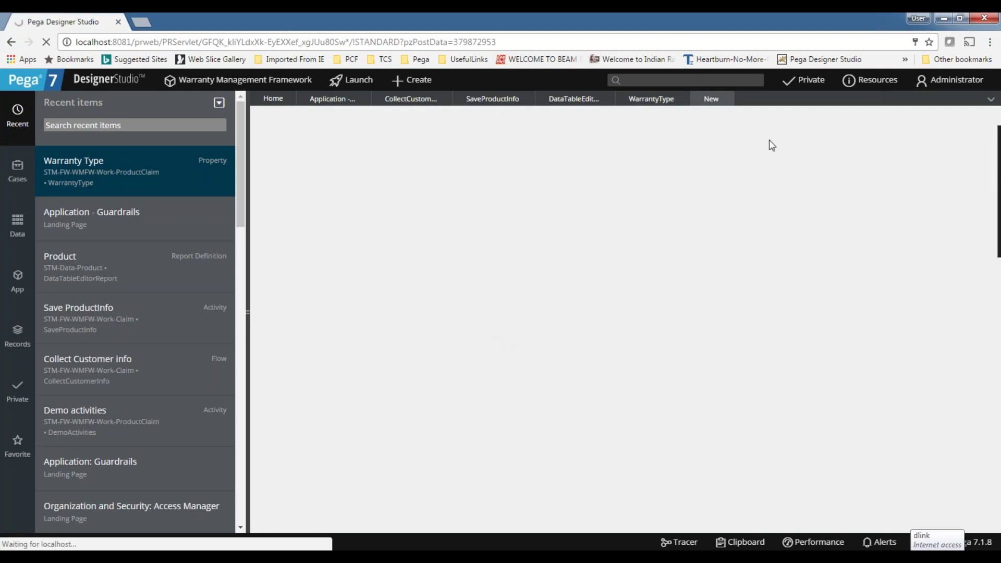
left_click(728, 99)
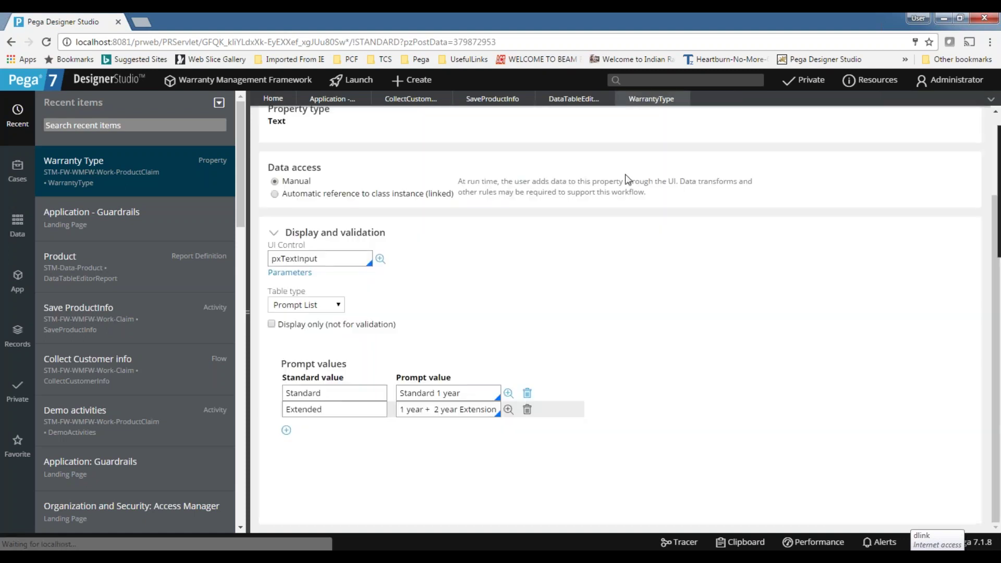
left_click(489, 391)
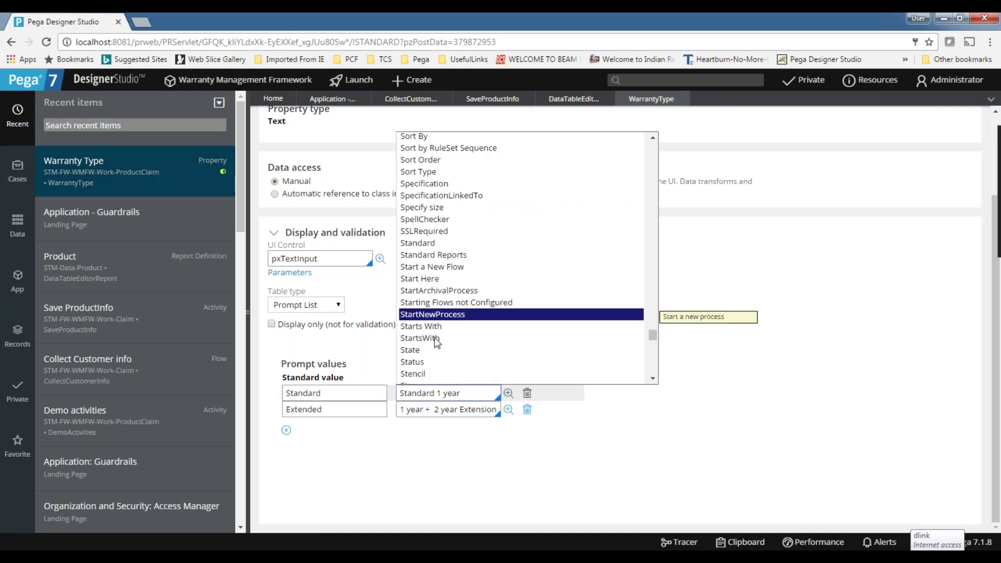
left_click(721, 471)
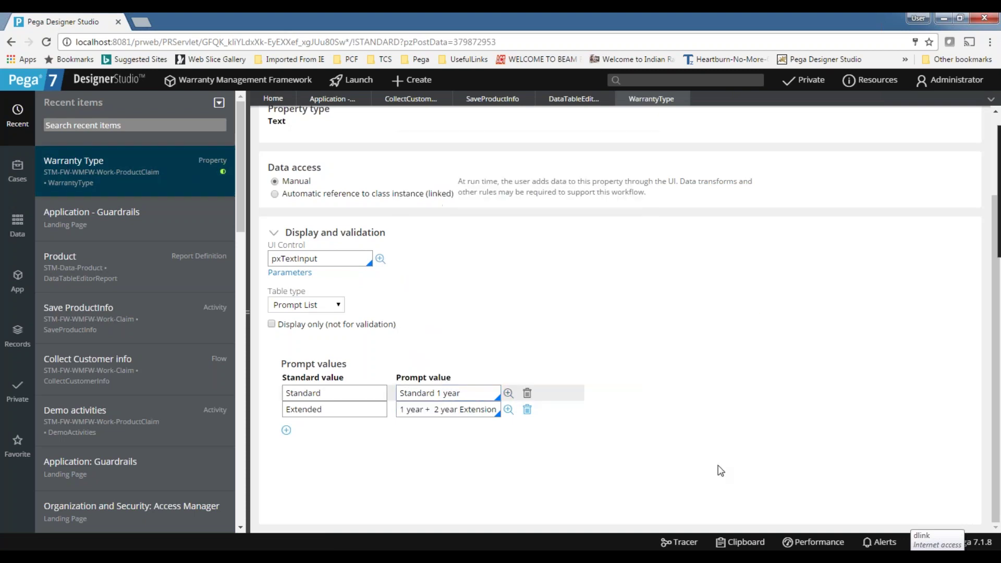
Start a field value for the Extended prompt, paste Year2YearExtension as its Label, and create it.
left_click(508, 410)
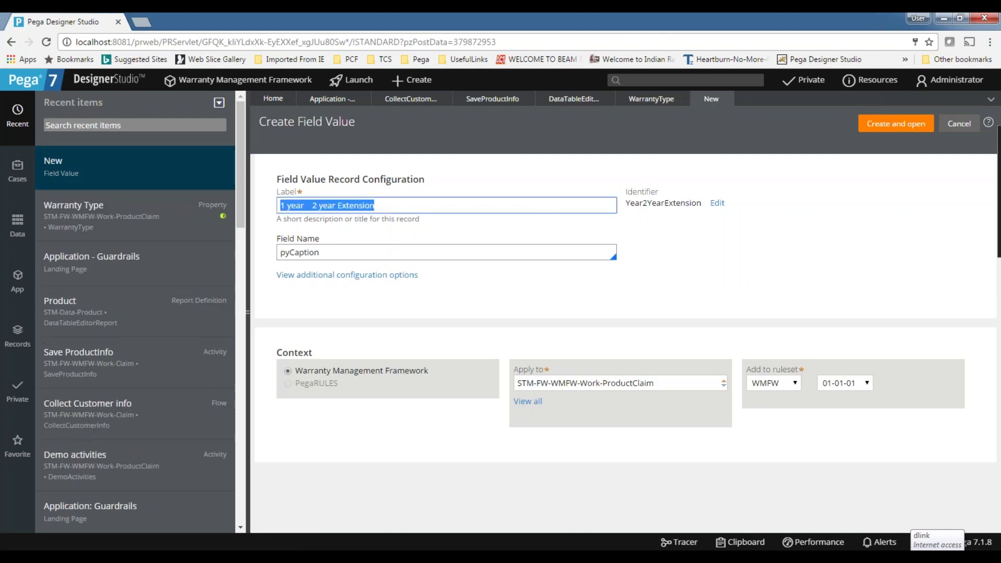
type("On")
key("BackSpace")
type("Tw")
key("BackSpace")
type("Extened Warranty")
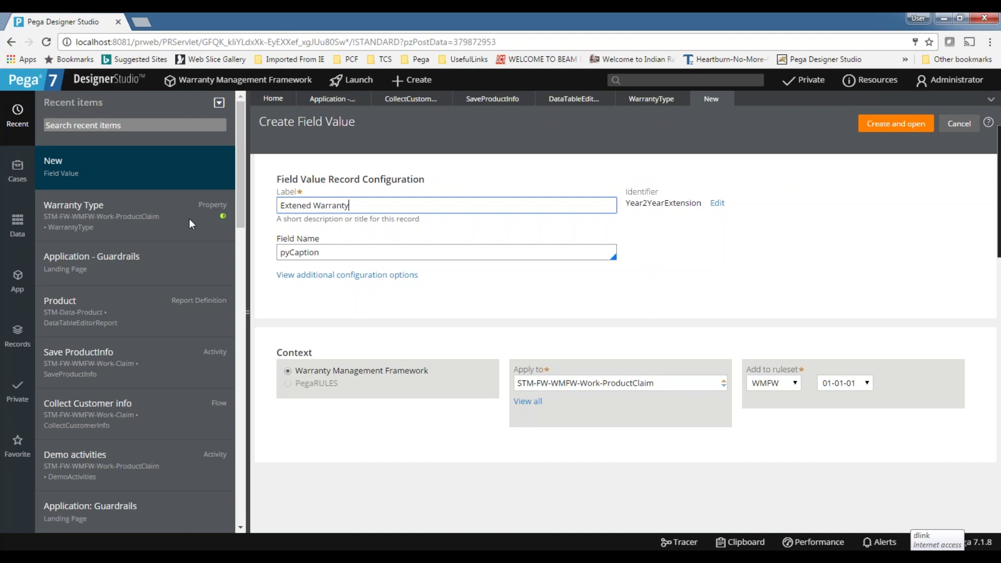
left_click(338, 250)
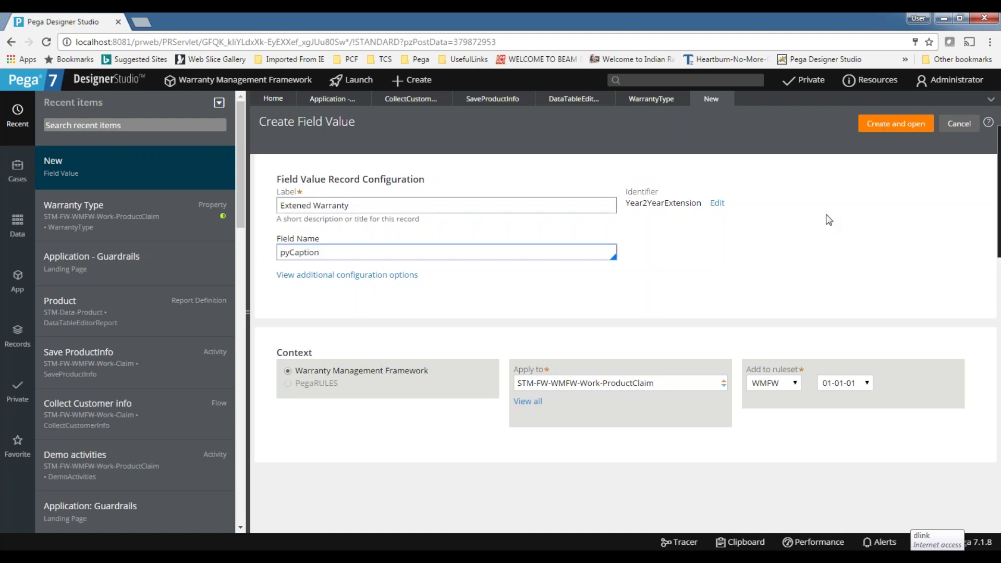
triple_click(410, 204)
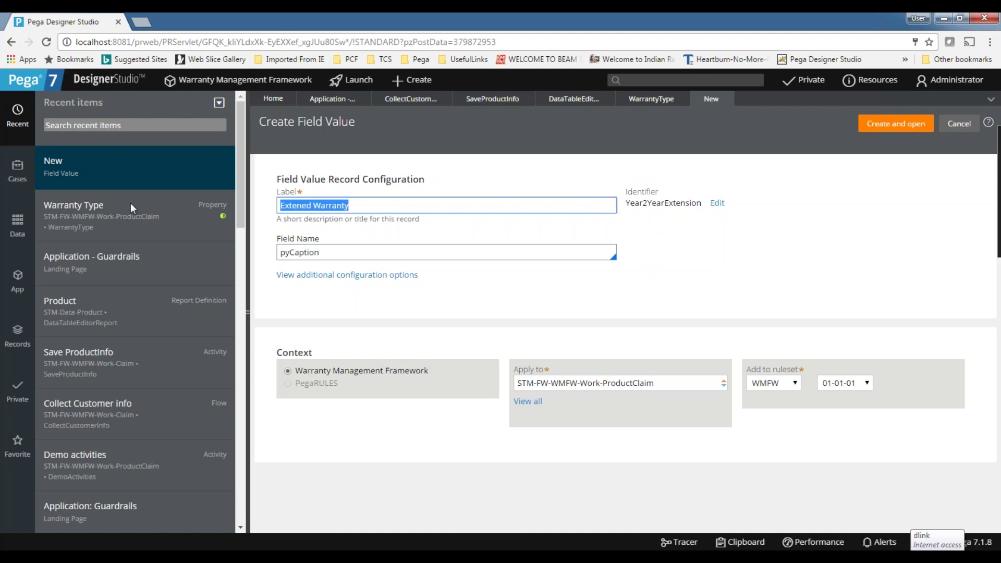
double_click(664, 204)
key("ctrl+c")
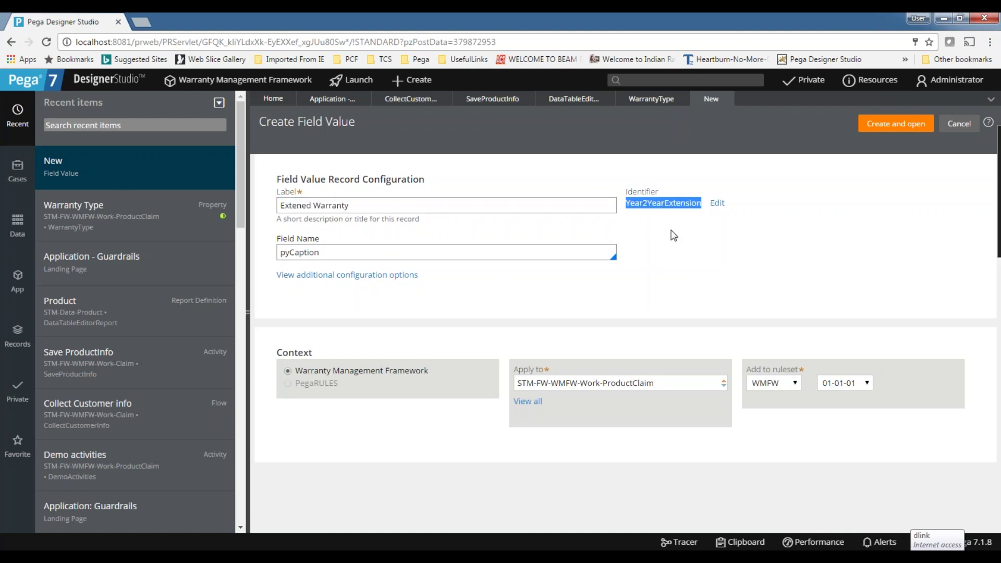
triple_click(366, 205)
key("ctrl+v")
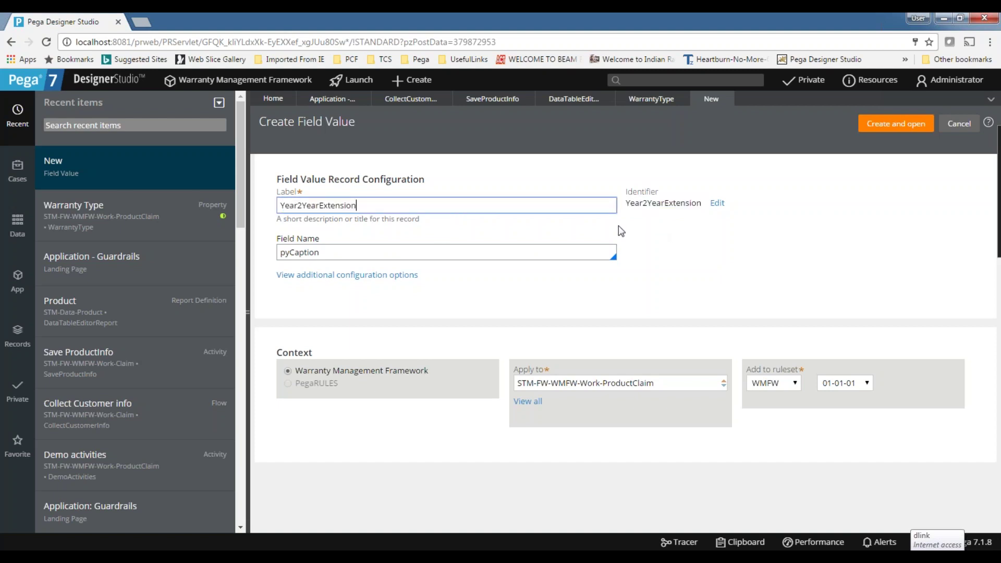
left_click(882, 130)
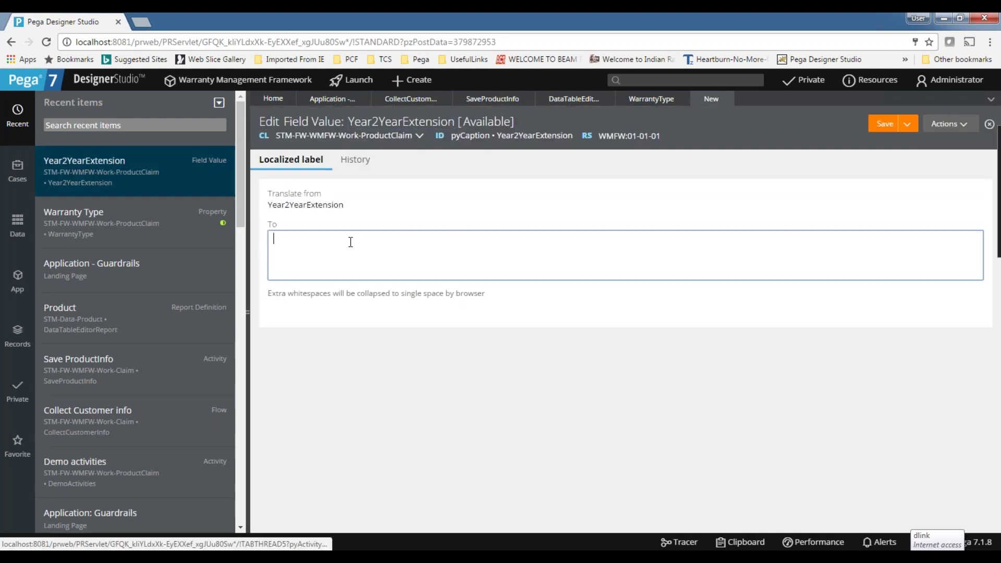
Give Year2YearExtension the translation '1 year + 2 year Extension' and save it.
left_click(601, 99)
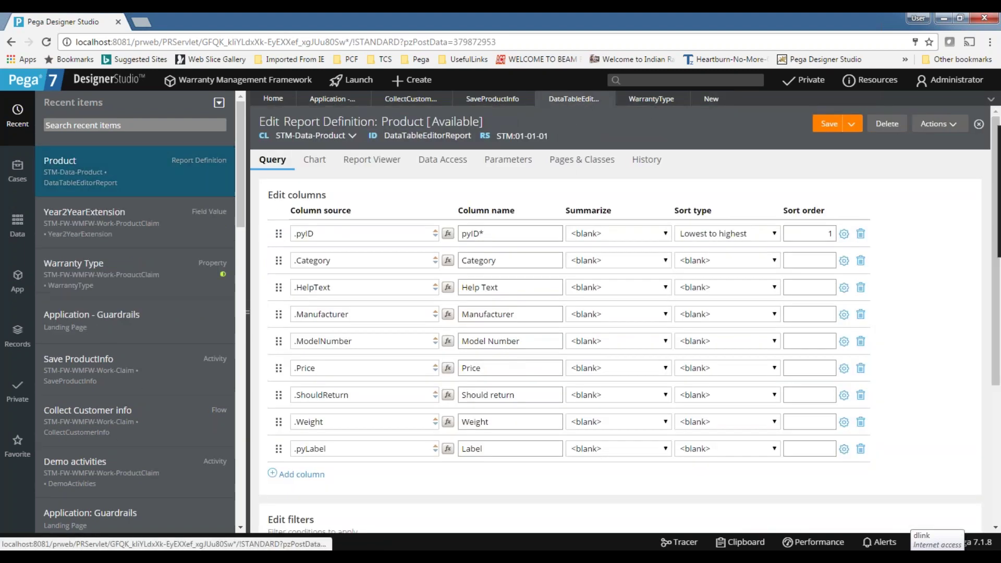
left_click(662, 102)
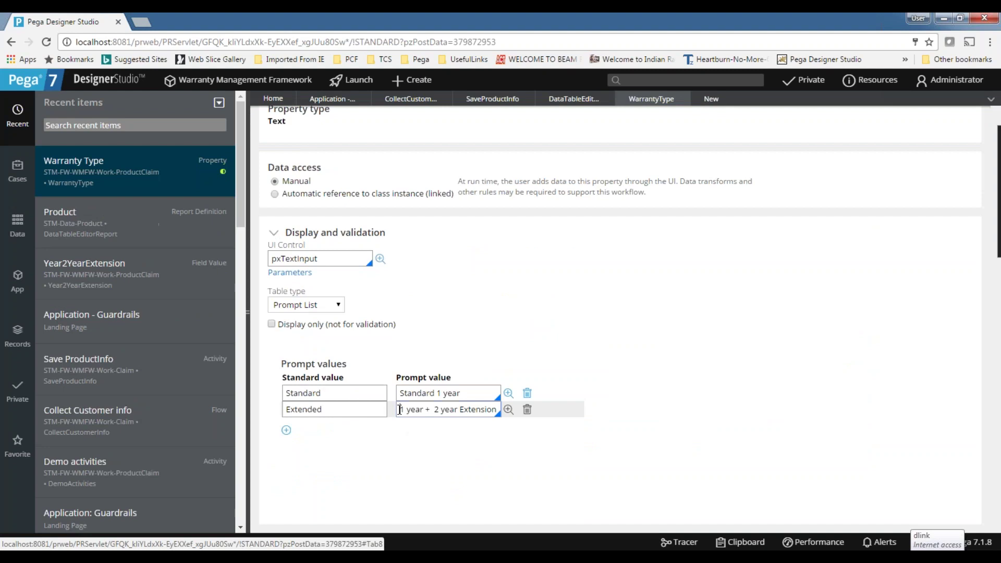
left_click(711, 100)
left_click(456, 251)
type("1 year +  2 year Extension")
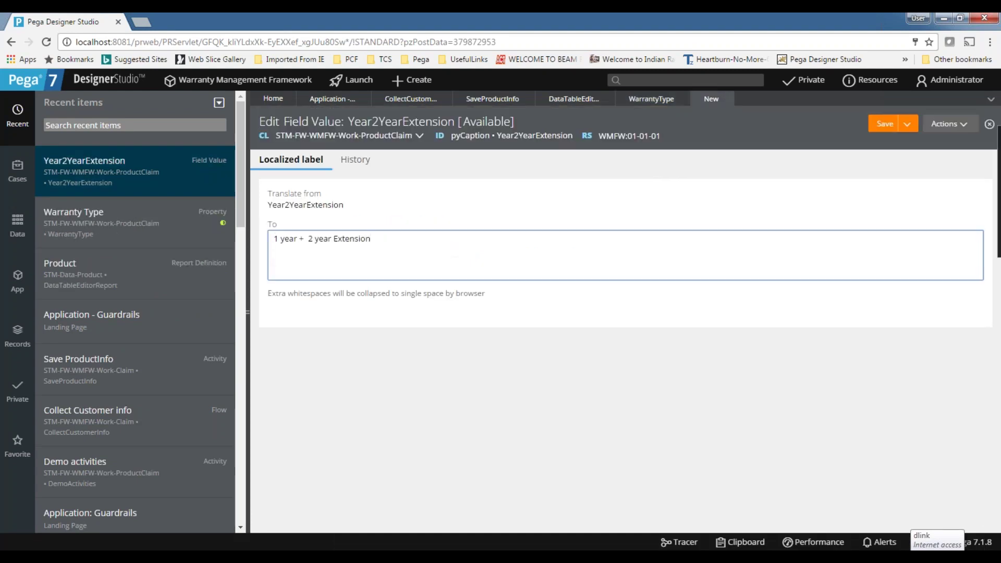
left_click(882, 125)
Replace Warranty Type's Extended prompt value with Year2YearExtension.
double_click(307, 203)
key("ctrl+c")
left_click(659, 100)
left_click(421, 410)
key("ctrl+a")
key("ctrl+v")
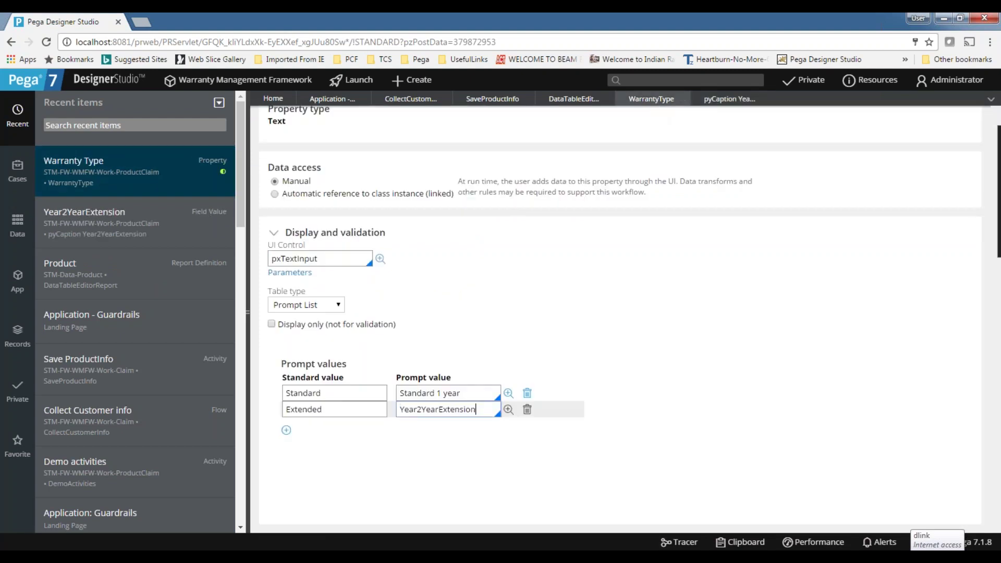
left_click(644, 436)
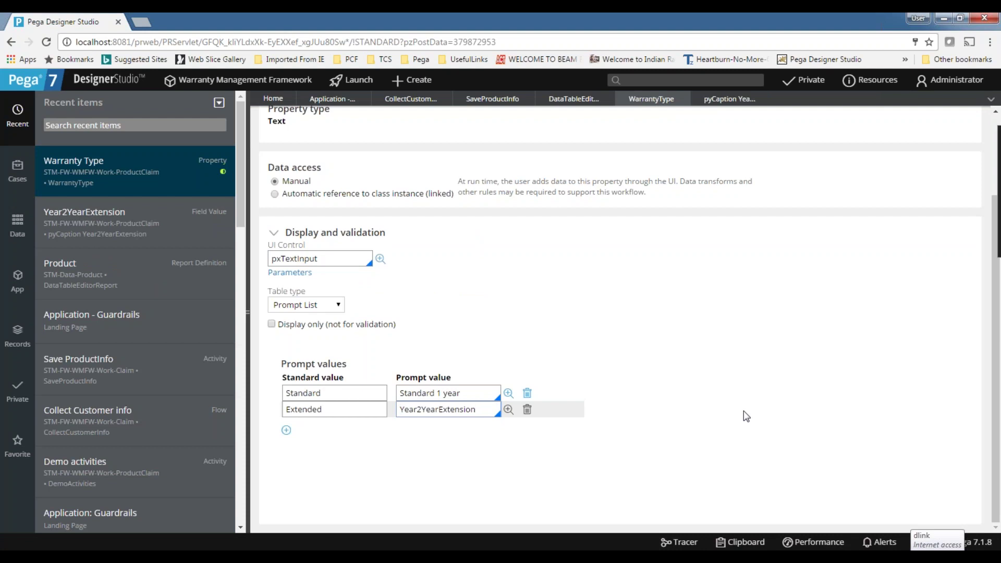
Recheck the Year2YearExtension translation text, then save the Warranty Type property.
double_click(448, 410)
left_click(732, 100)
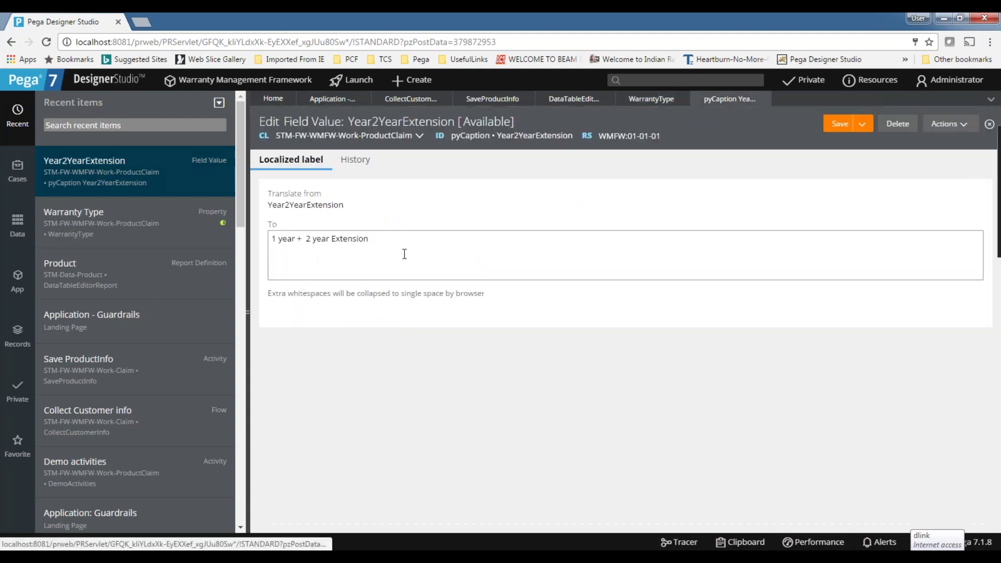
left_click(724, 238)
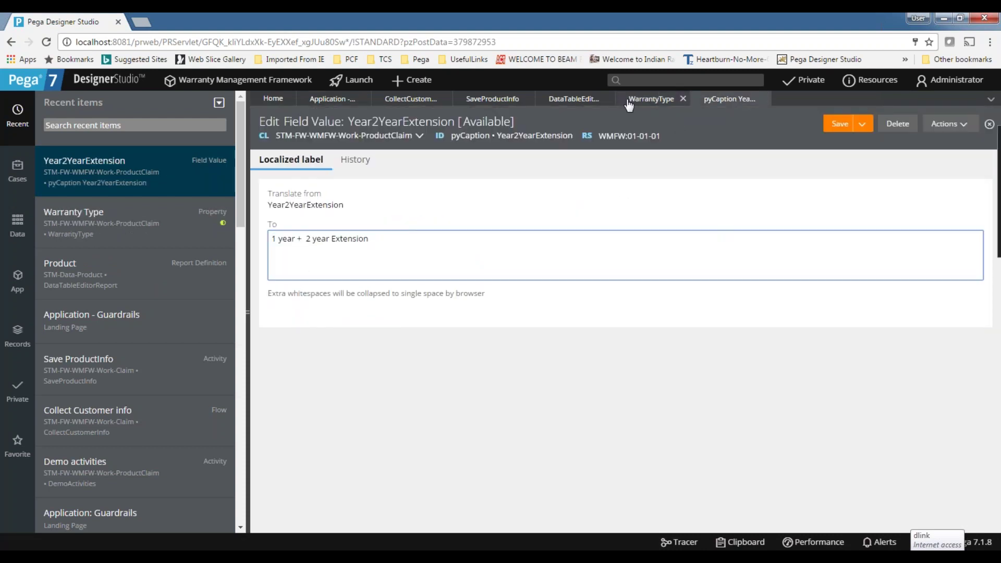
left_click_drag(409, 237, 205, 243)
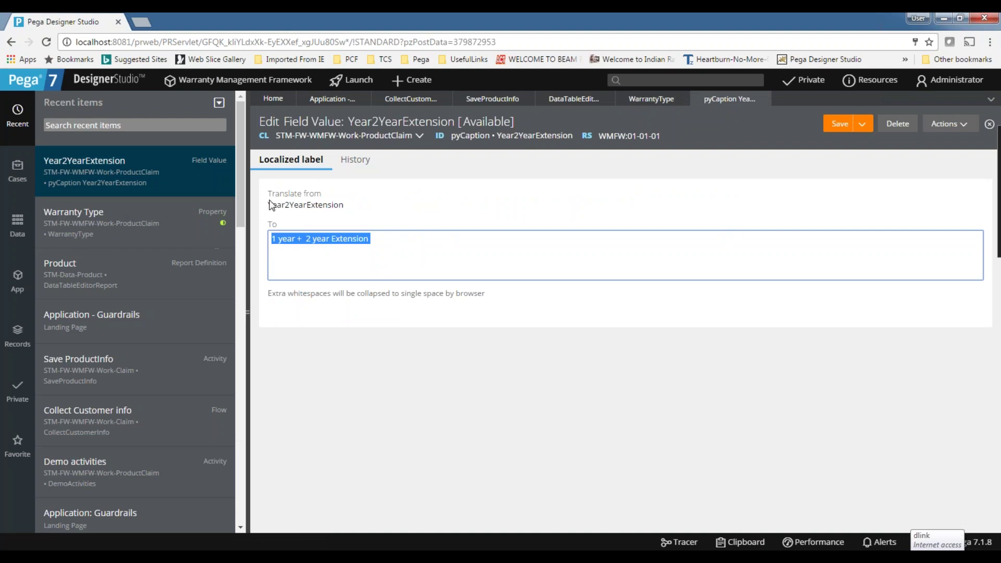
left_click(306, 239)
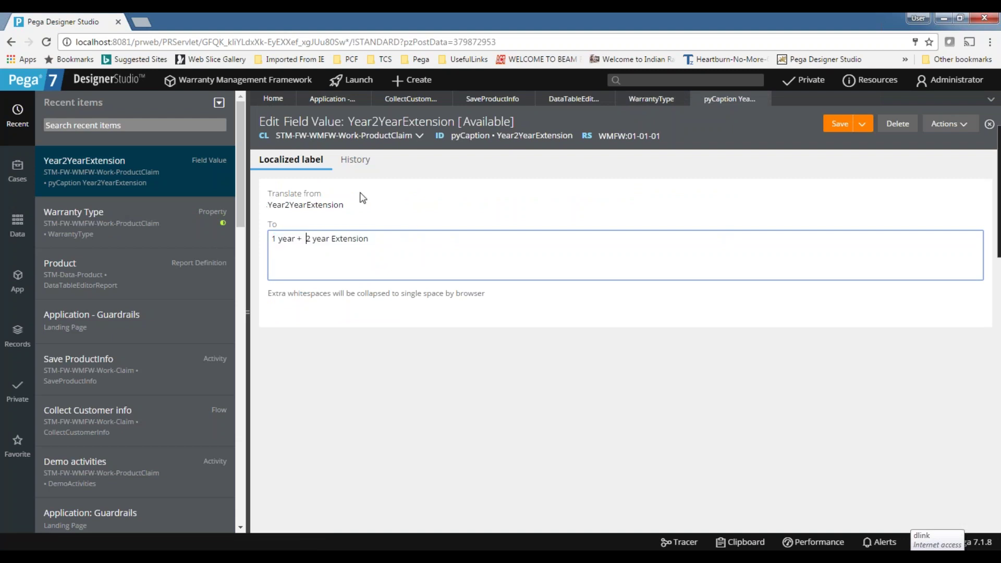
left_click(680, 102)
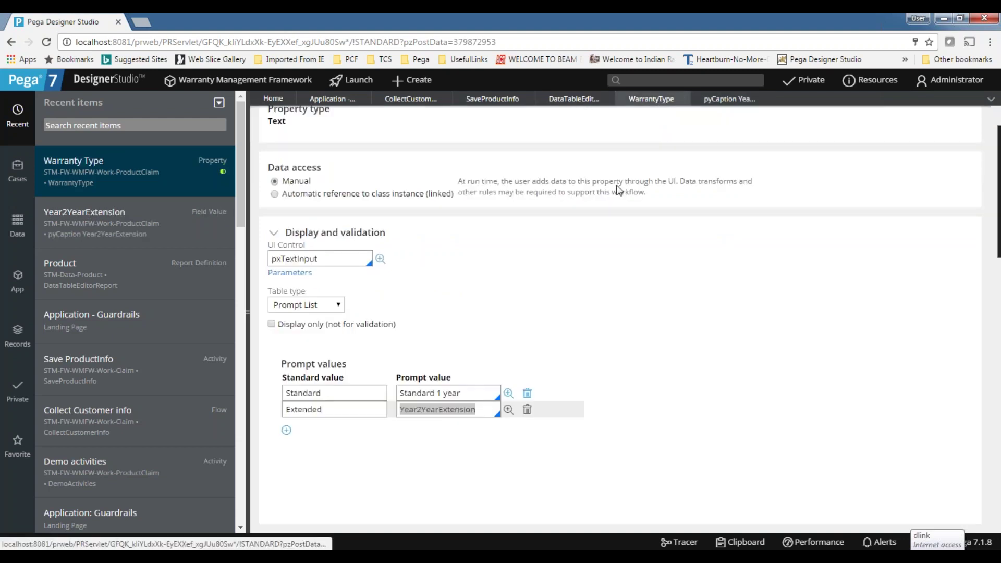
left_click(829, 124)
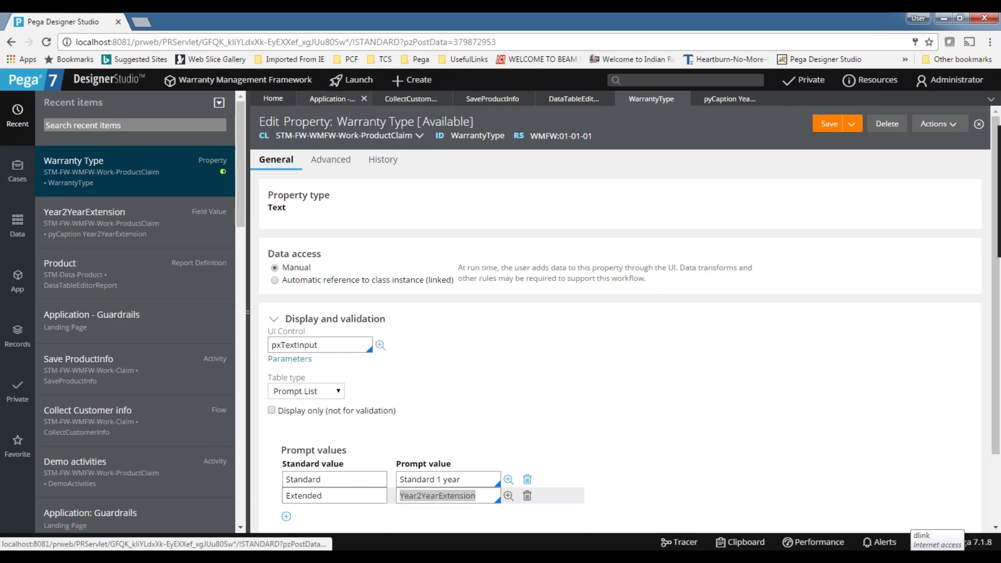
On Application - Guardrails, collapse the Property warnings and refresh the Compliance Score.
left_click(322, 100)
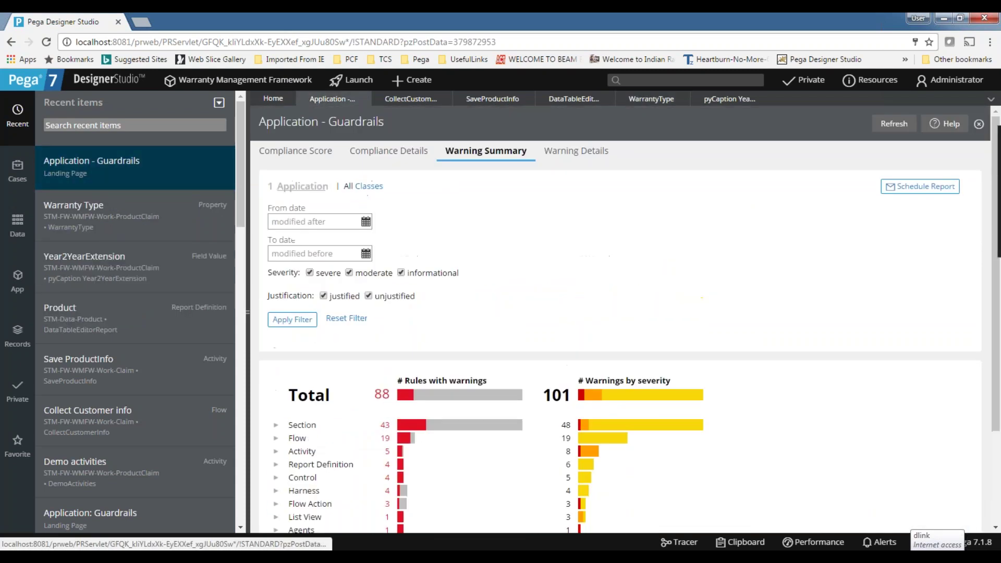
left_click(271, 460)
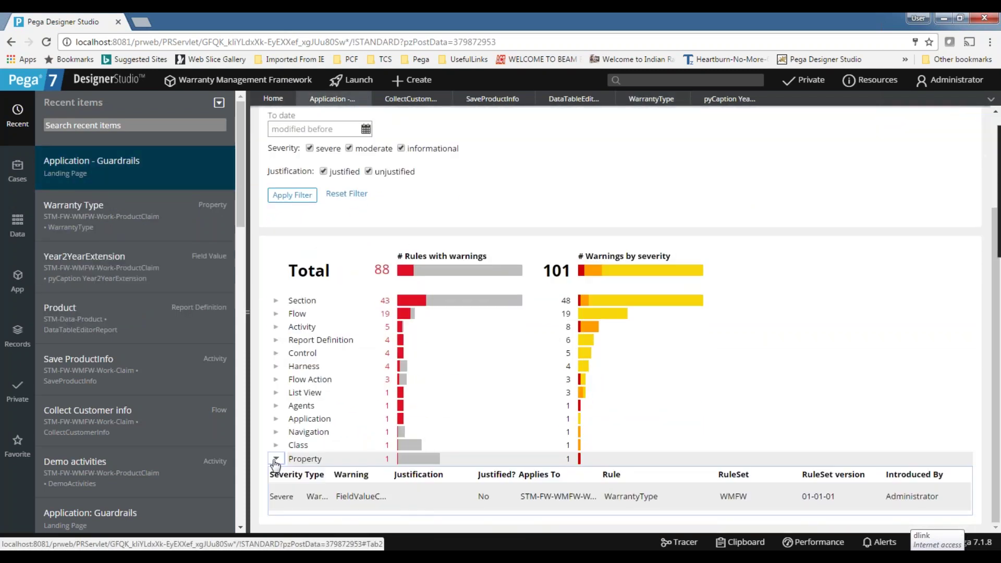
left_click(301, 151)
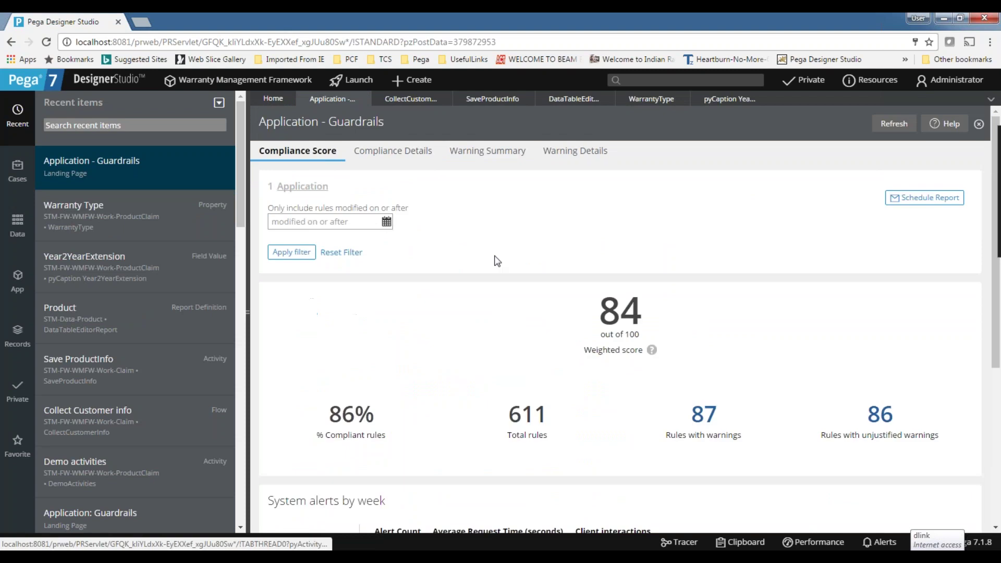
left_click(906, 128)
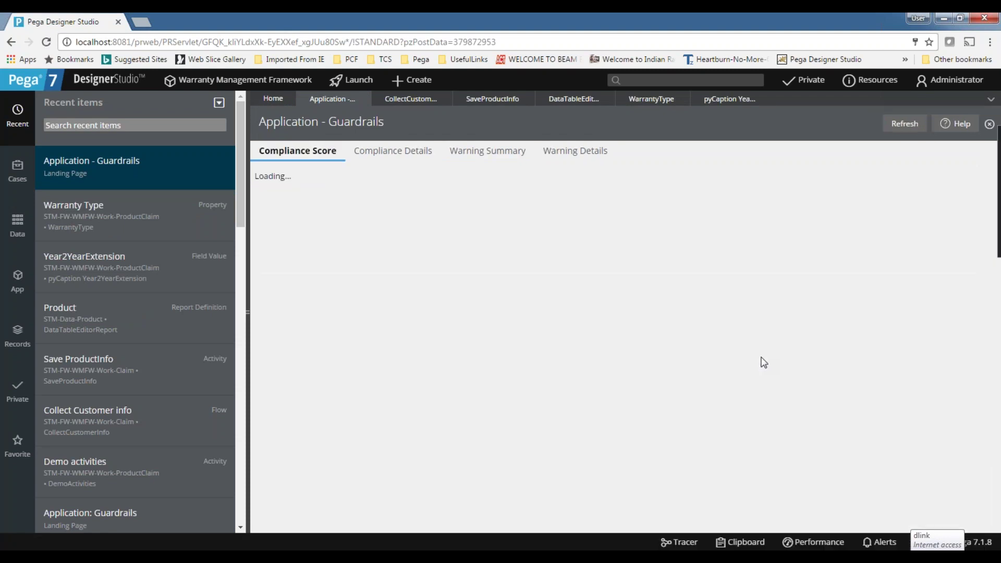
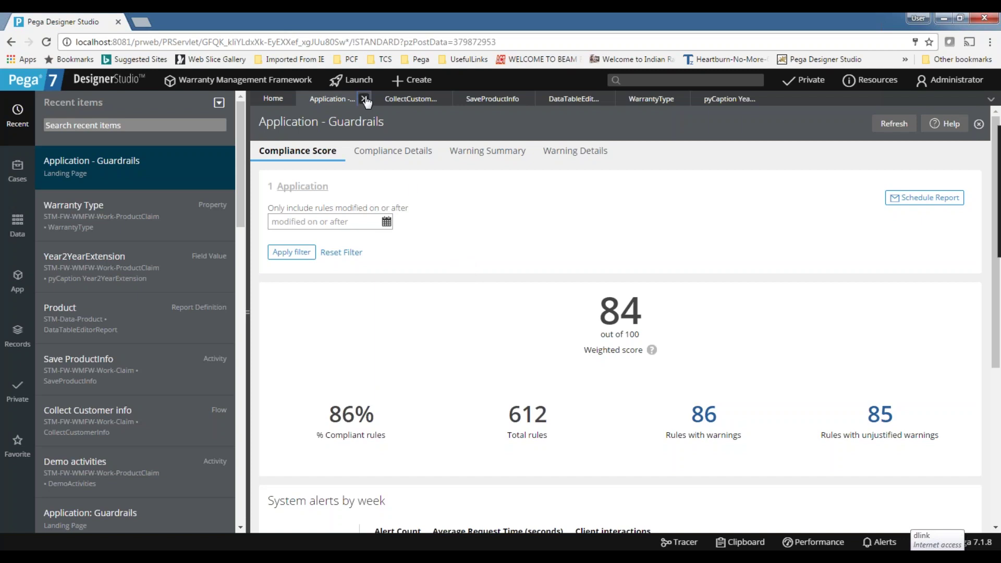
Close all open rule tabs, including WarrantyType and the Year2YearExtension field value.
left_click(364, 99)
left_click(366, 99)
left_click(369, 99)
left_click(370, 99)
left_click(368, 99)
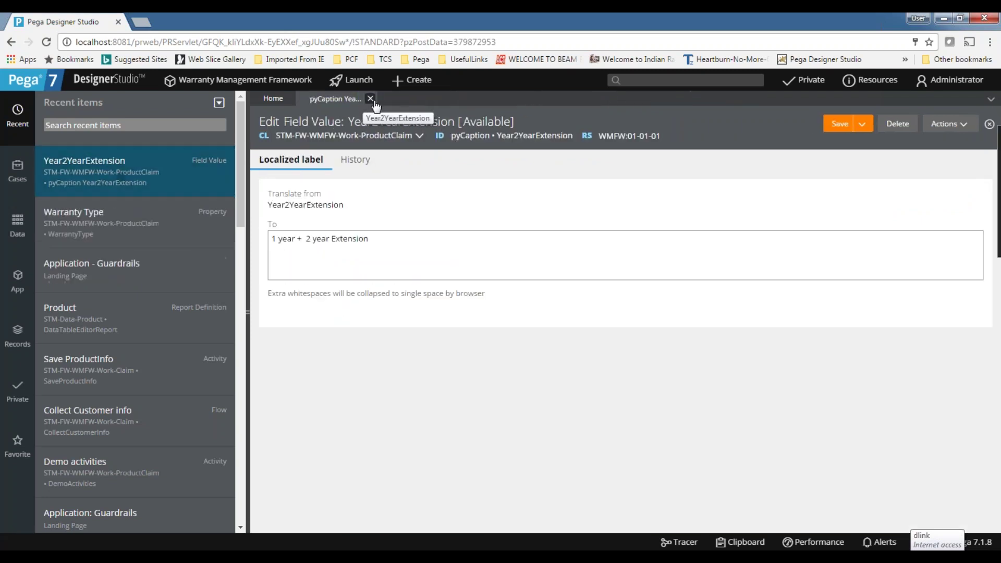
left_click(371, 99)
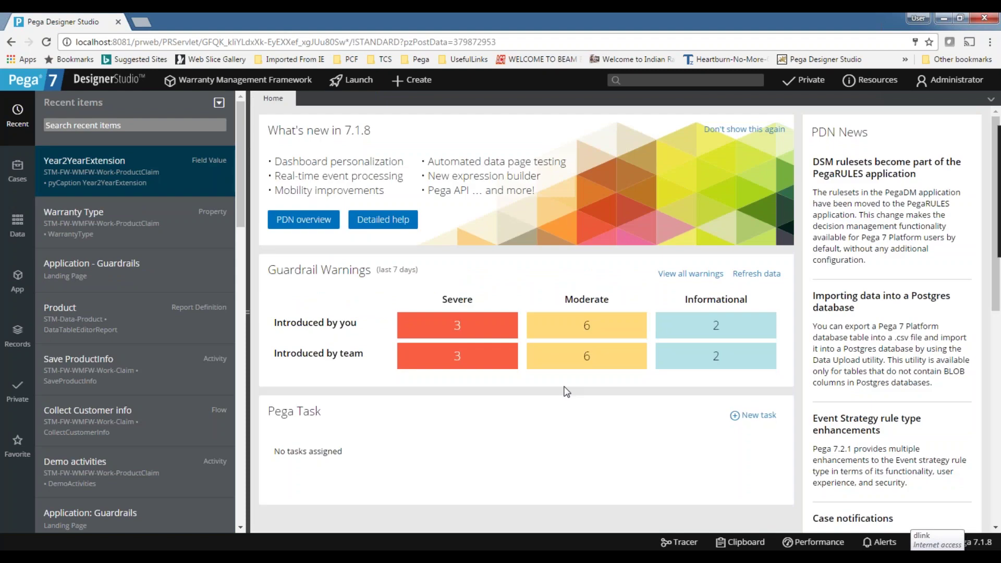
Refresh the Home guardrail data and open the 2 severe warnings introduced by you.
left_click(968, 82)
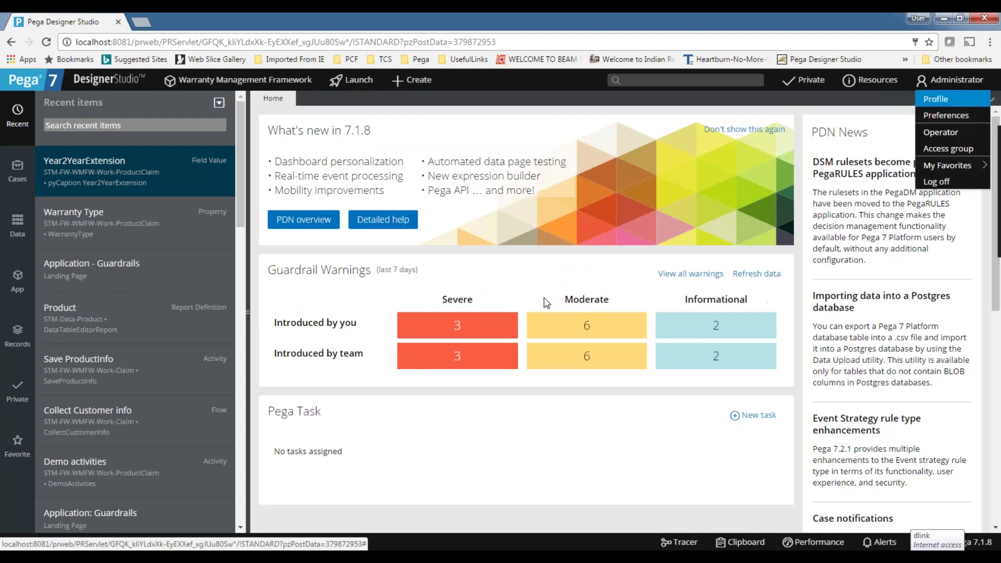
left_click(759, 277)
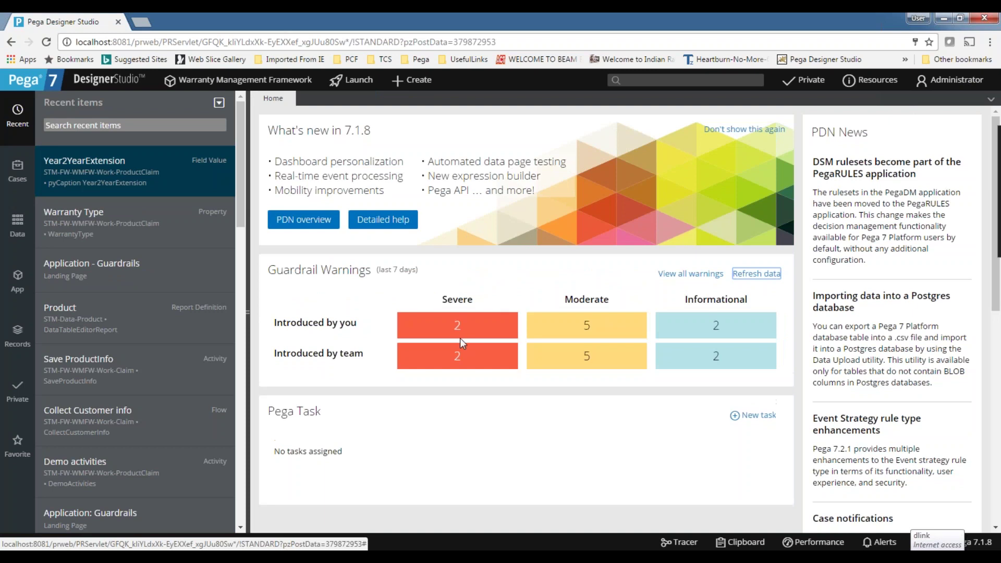
left_click(460, 332)
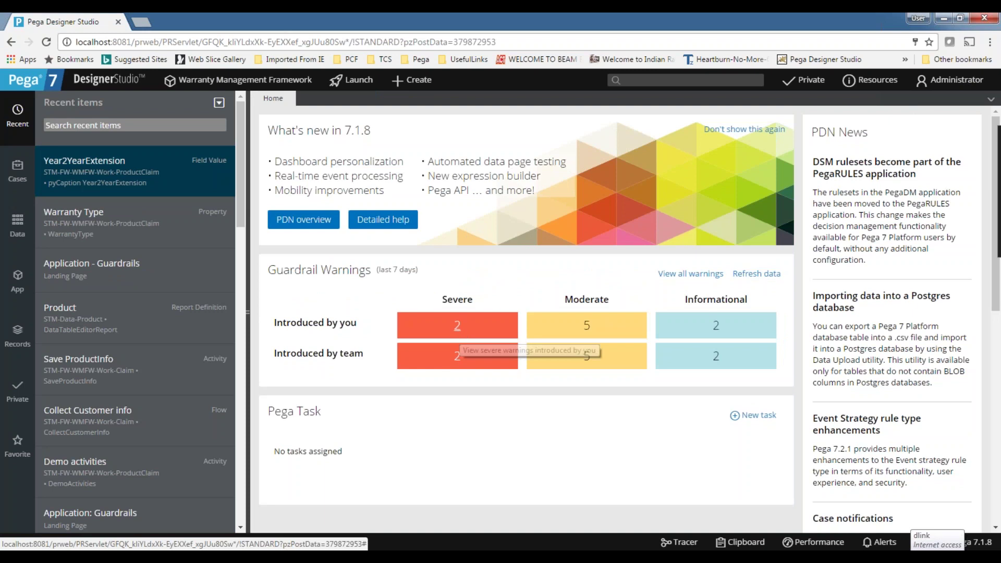
Save the WMFW Event Managment agent with Bypass activity authentication enabled, then close its tab.
double_click(421, 52)
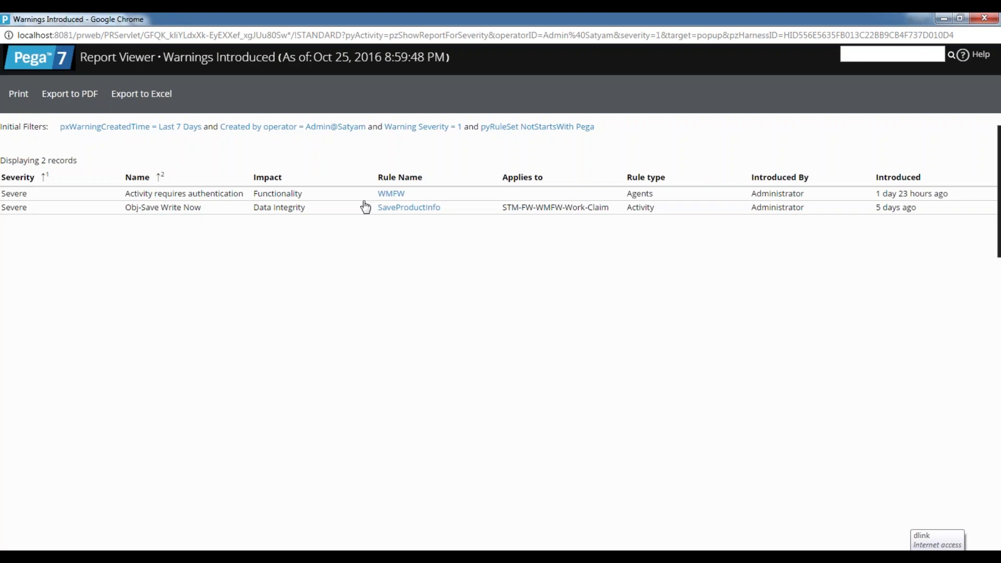
left_click(395, 198)
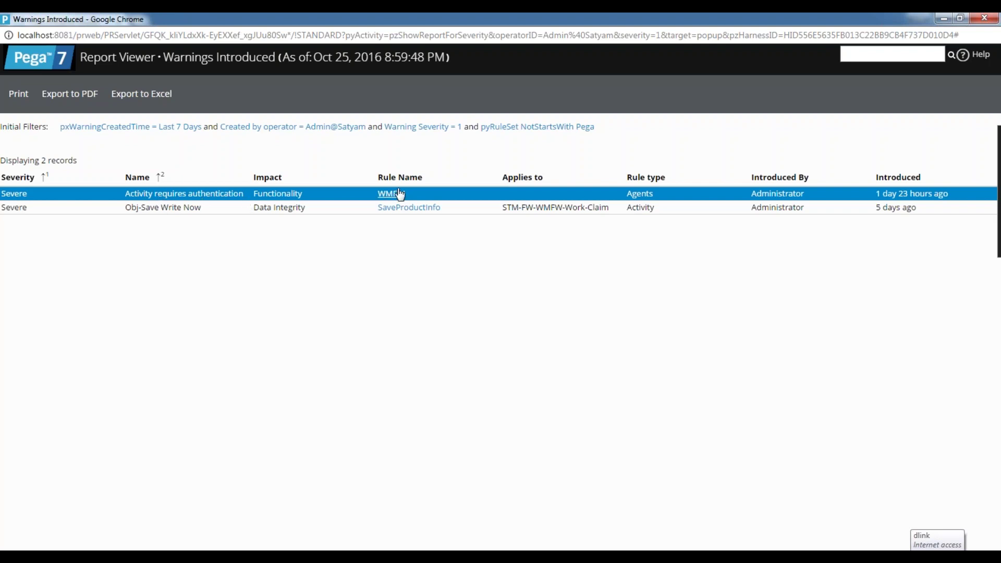
key("super+Down")
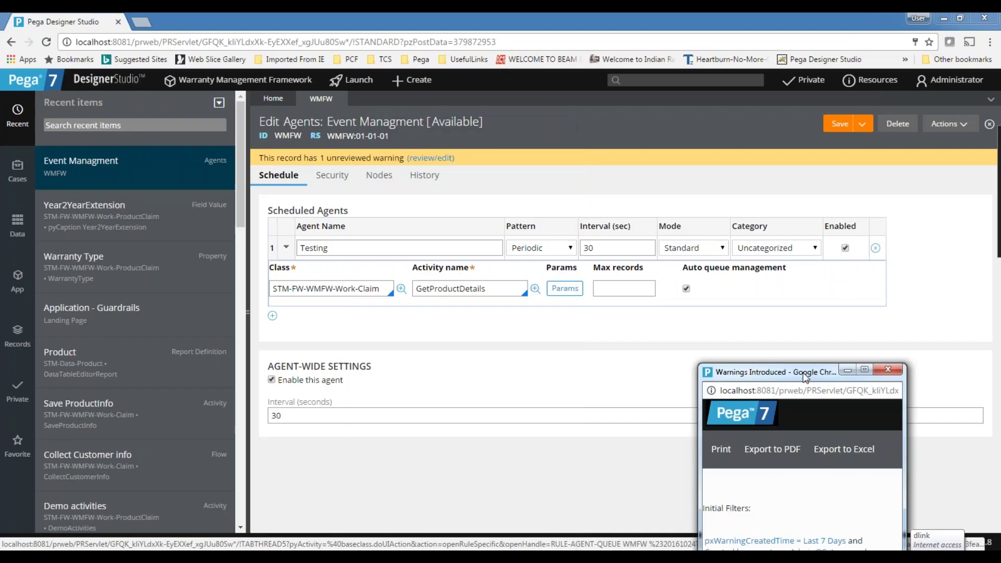
left_click(332, 175)
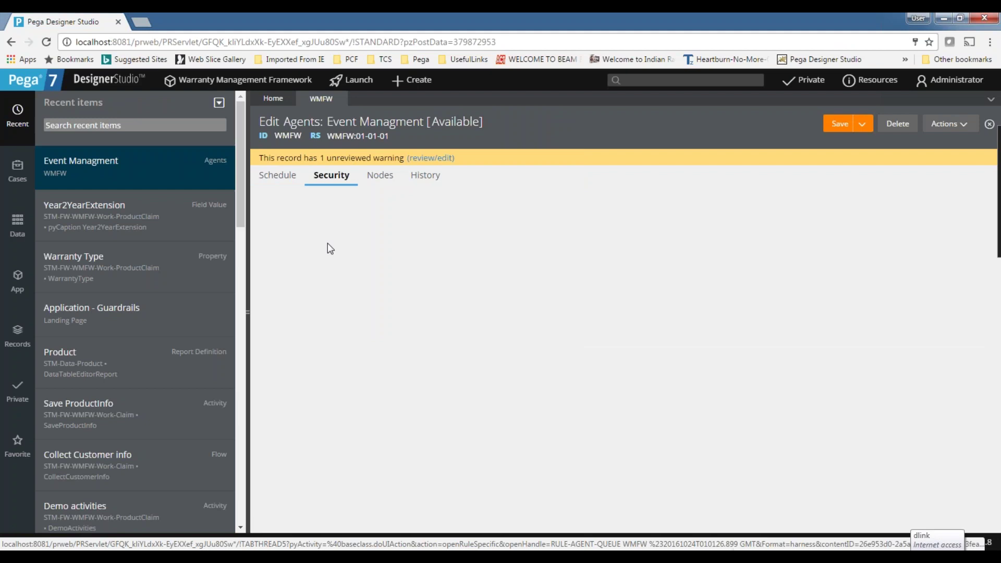
left_click(834, 127)
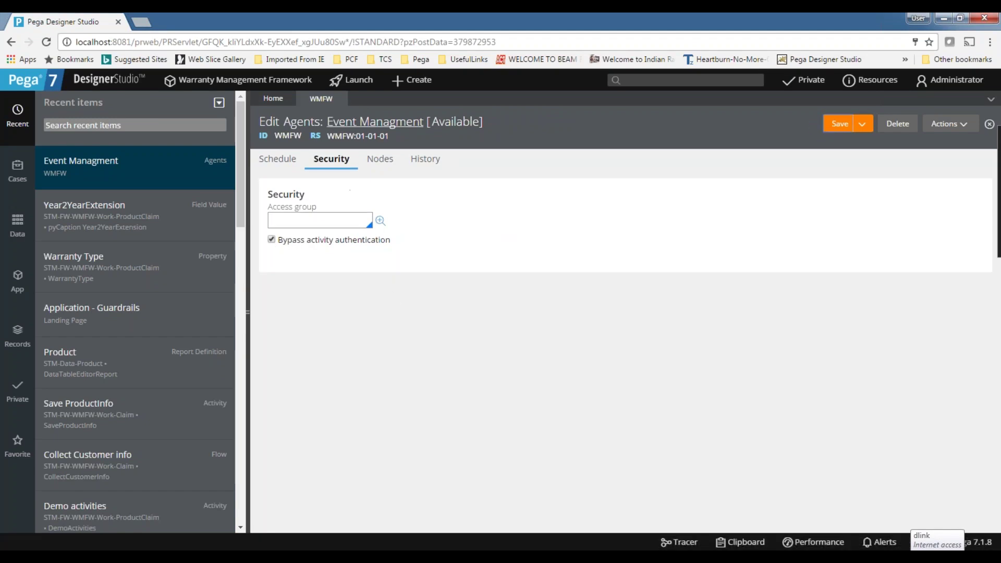
left_click(341, 99)
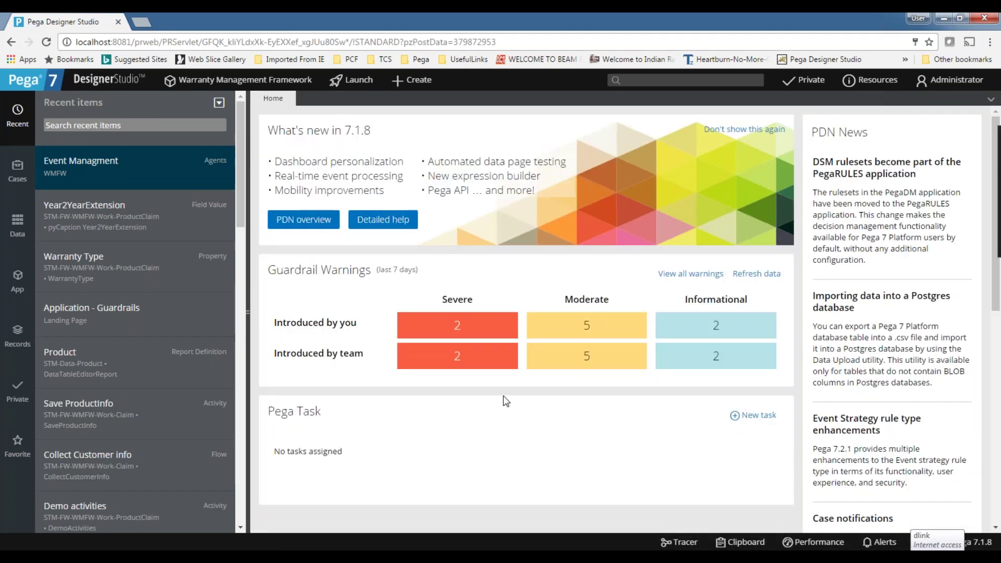
Refresh the warnings and open the SaveProductInfo activity from the remaining severe warning.
left_click(757, 274)
left_click(457, 329)
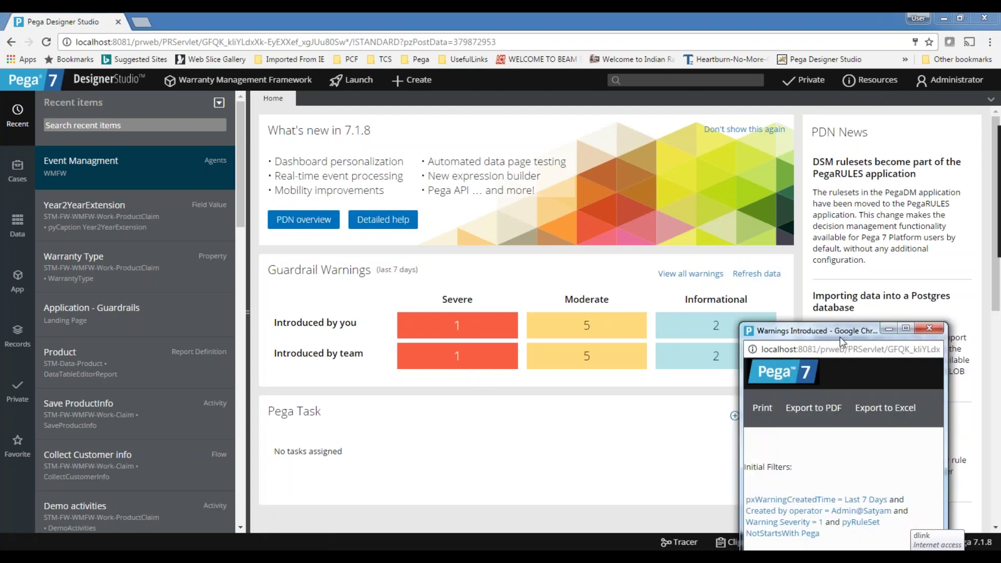
double_click(841, 334)
left_click(409, 198)
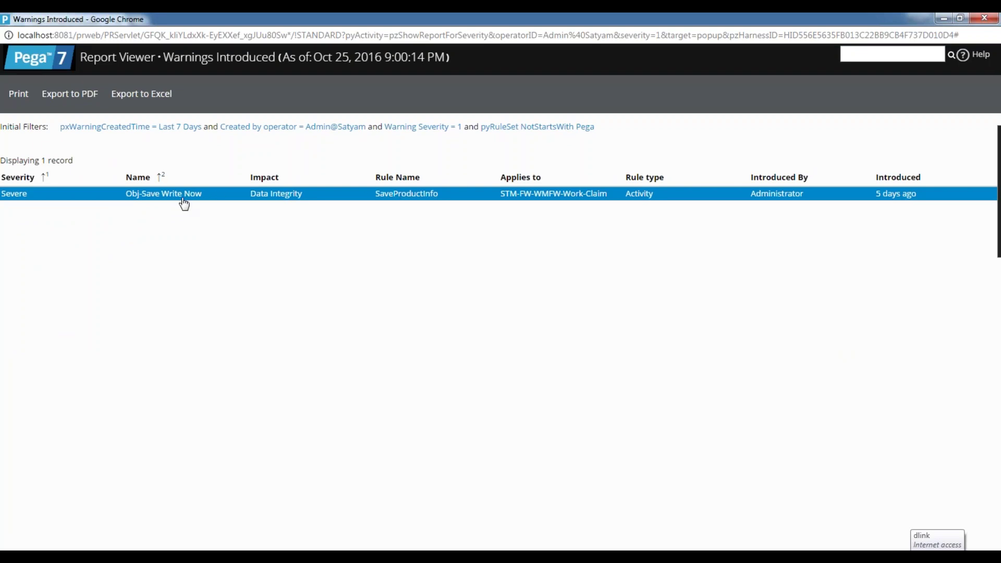
left_click(984, 18)
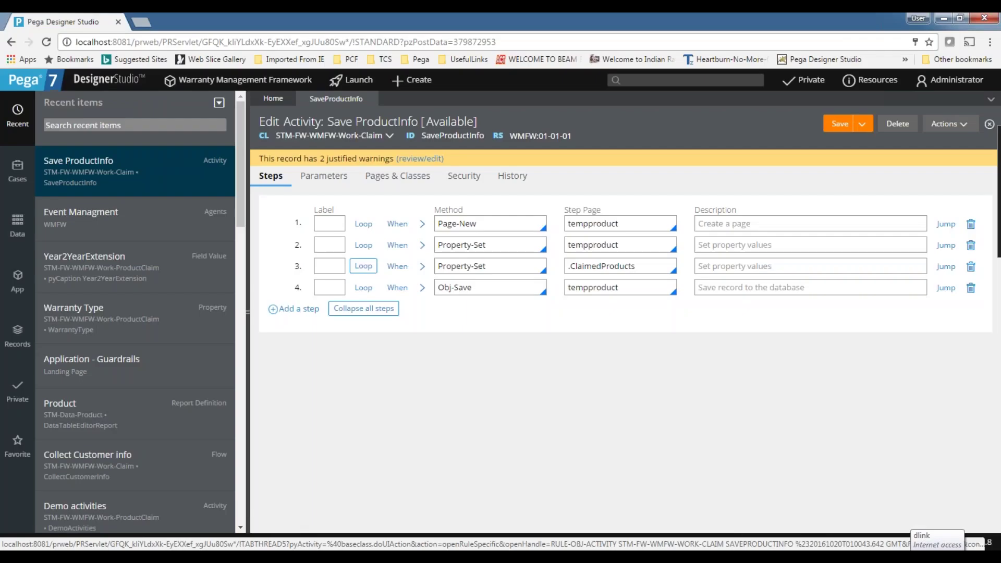
Uncheck WriteNow on step 4's Obj-Save, then save and close the SaveProductInfo activity.
left_click(423, 287)
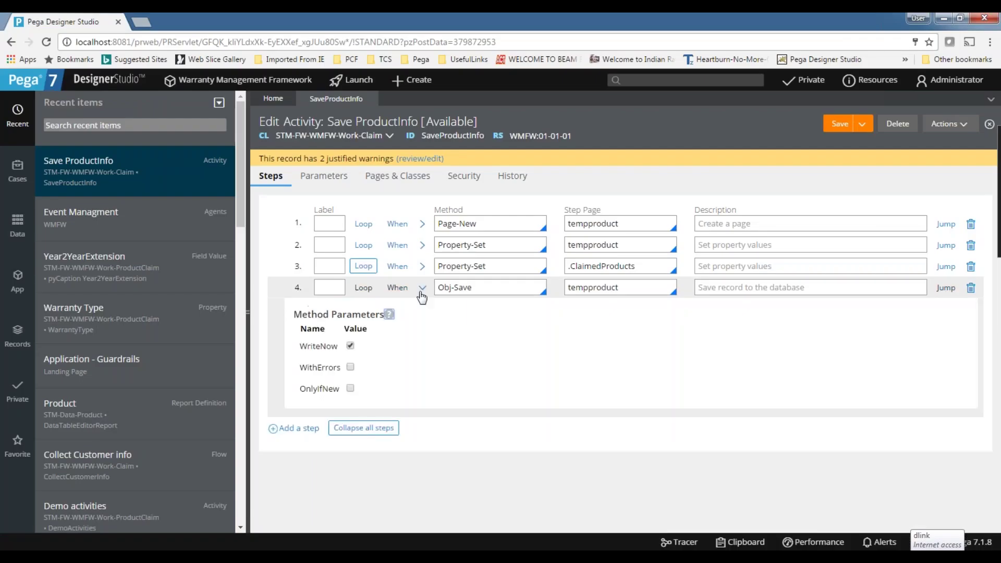
left_click(350, 346)
left_click(838, 125)
left_click(371, 98)
left_click(713, 278)
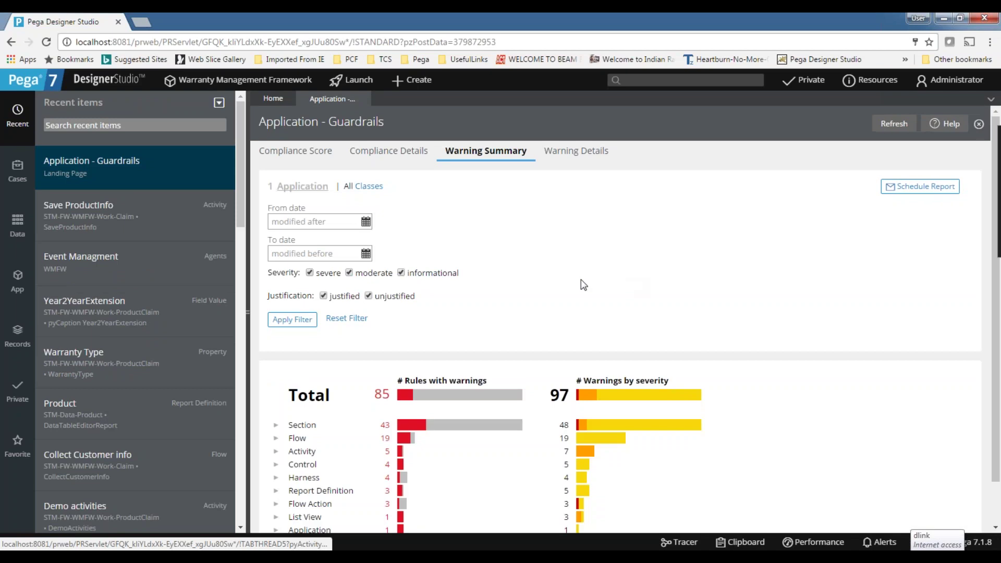
Refresh guardrails to 0 severe warnings and review the compliance score of 86.
left_click(364, 99)
left_click(756, 274)
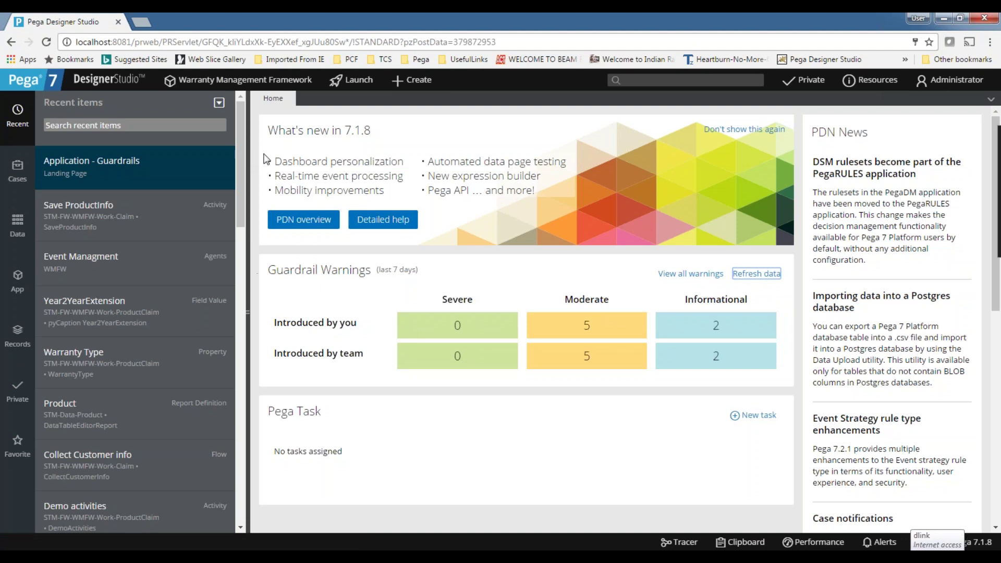
left_click(689, 274)
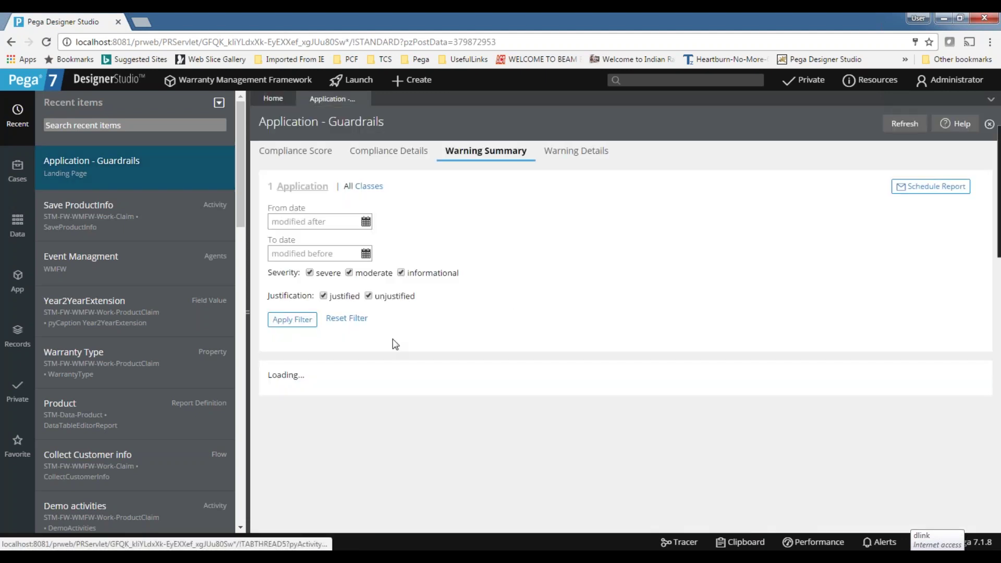
left_click(318, 150)
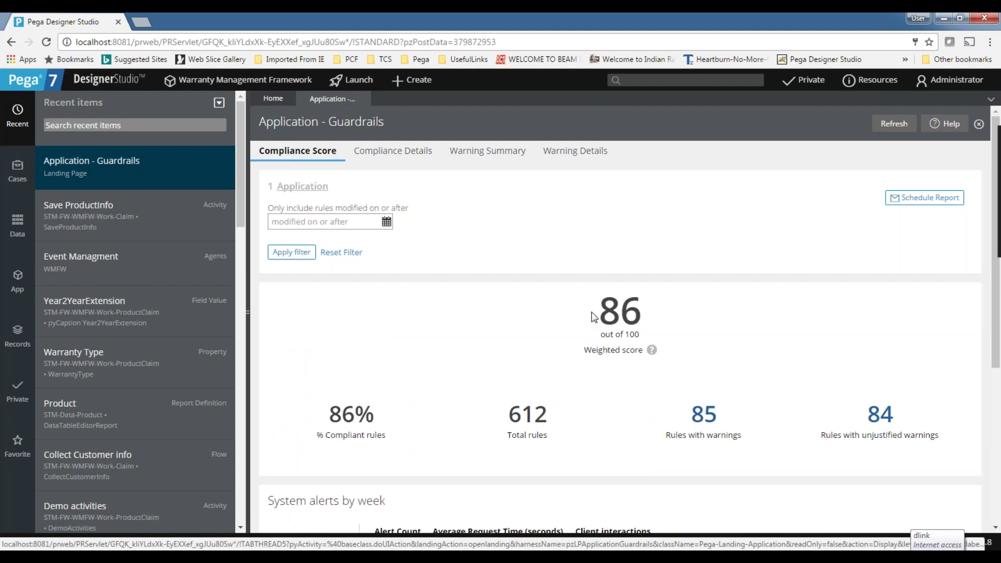
left_click_drag(592, 317, 702, 310)
left_click(800, 335)
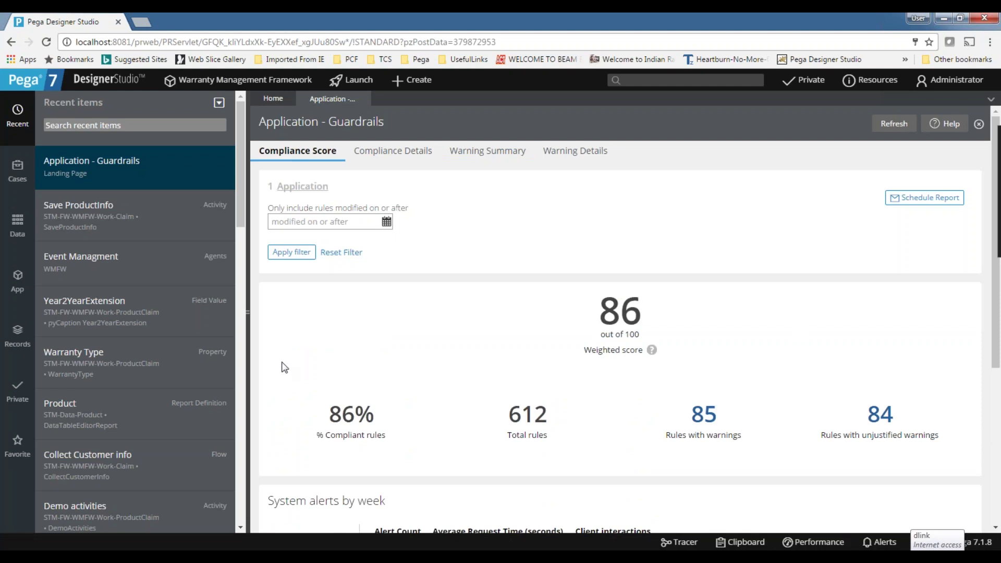
left_click(365, 99)
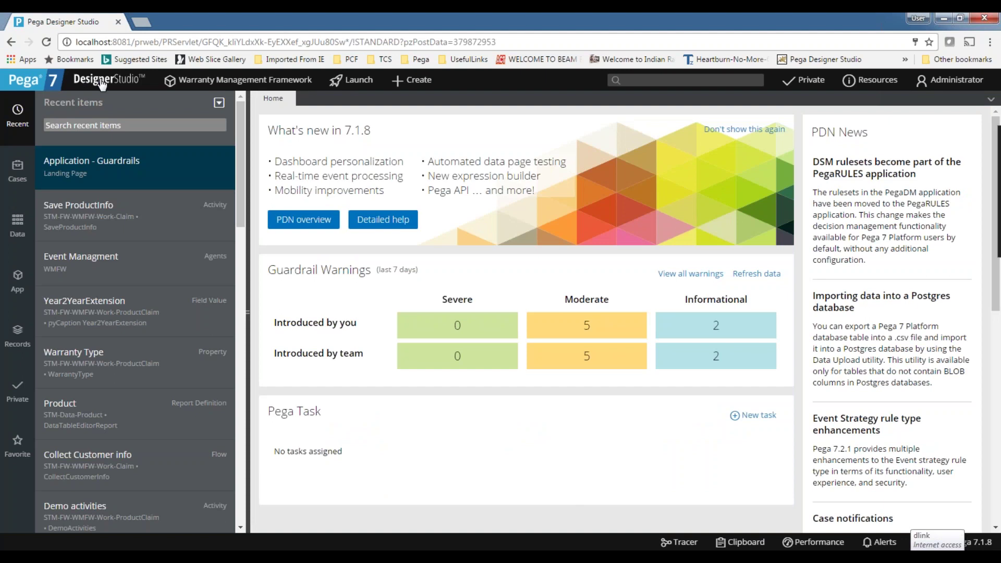
Launch the Package wizard via DesignerStudio > Application > Distribution.
left_click(103, 85)
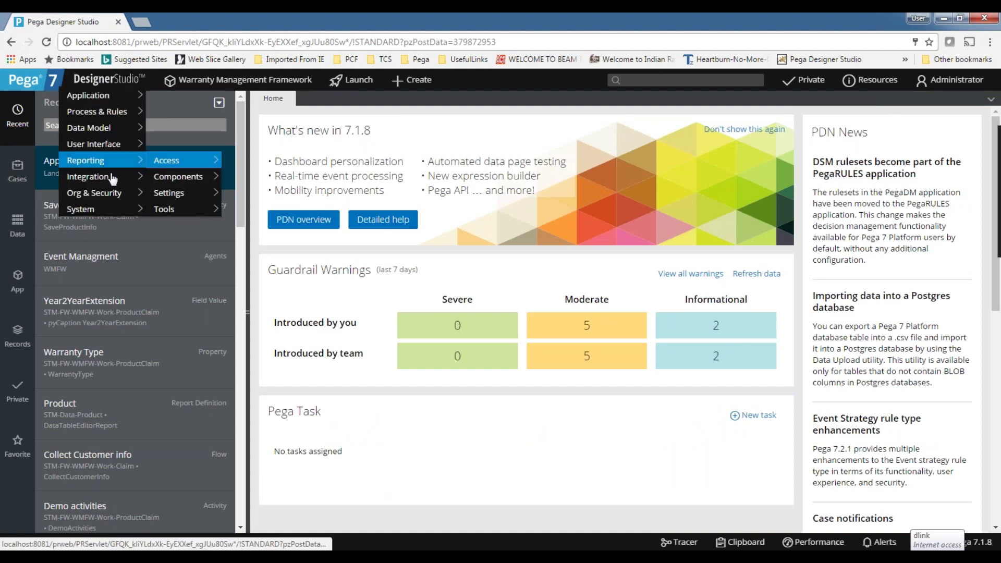
mouse_move(101, 99)
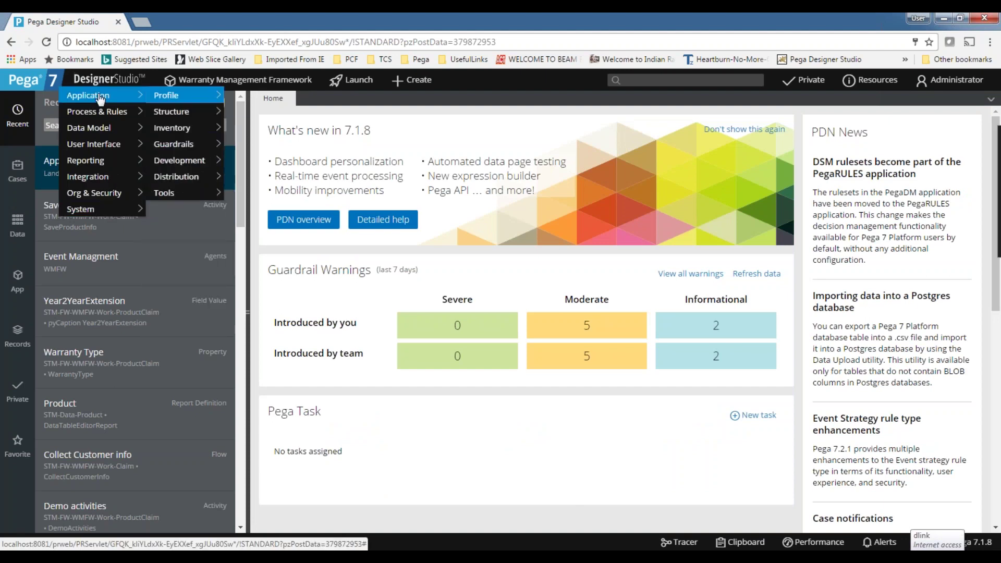
mouse_move(179, 179)
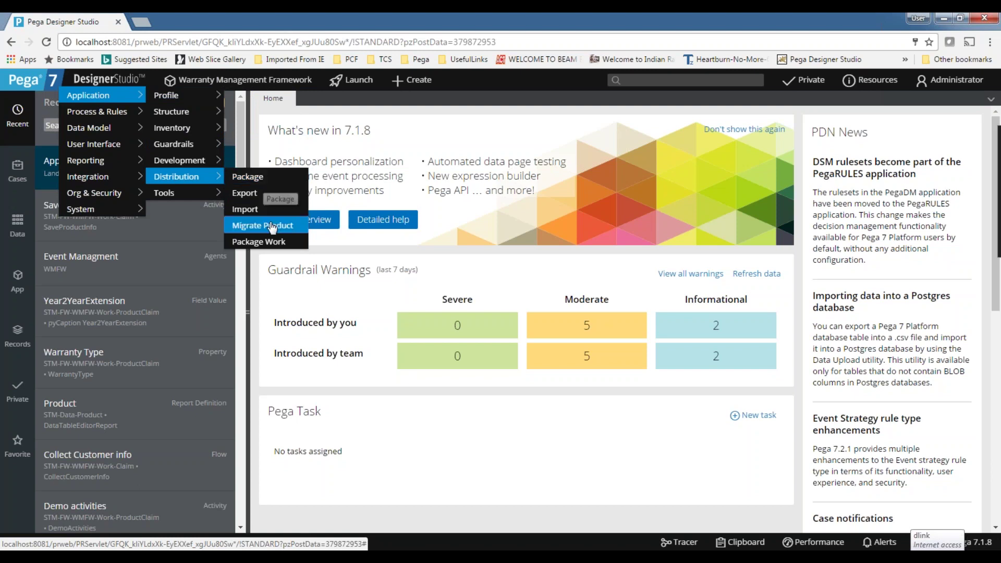
left_click(245, 177)
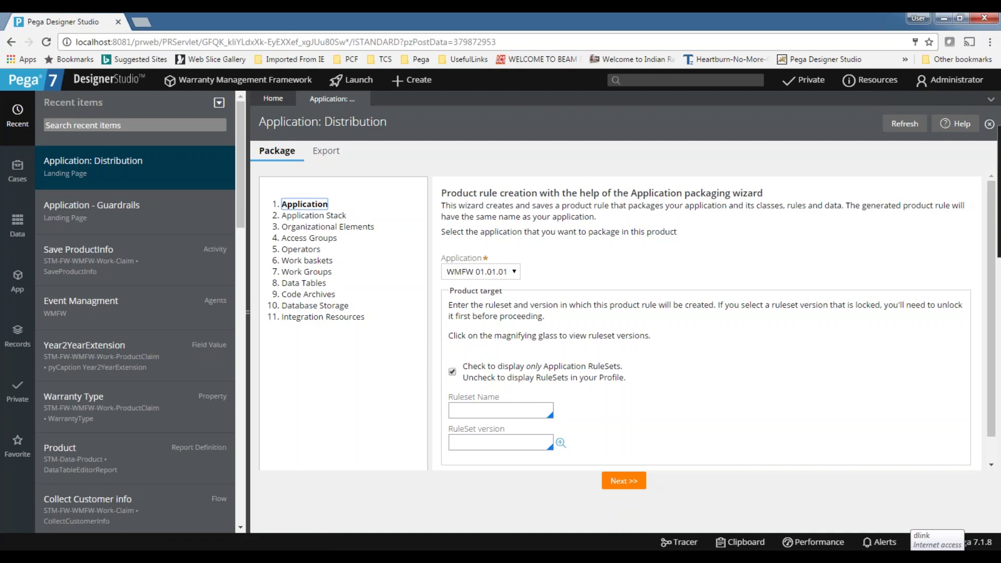
key("alt+Tab")
Label row 22 'Packaging wizard' in B22 and start the C22 note.
left_click(117, 451)
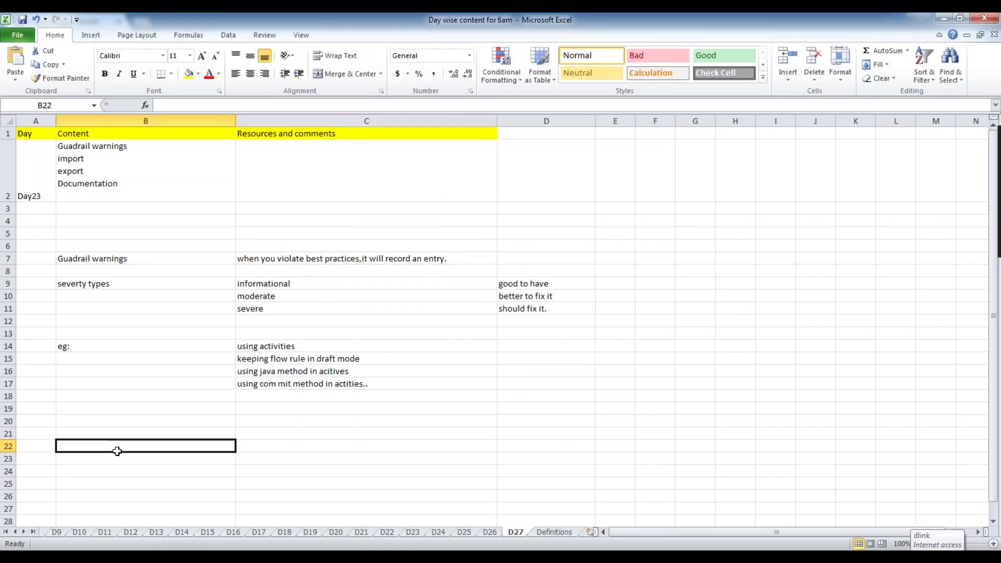
type("Packageu")
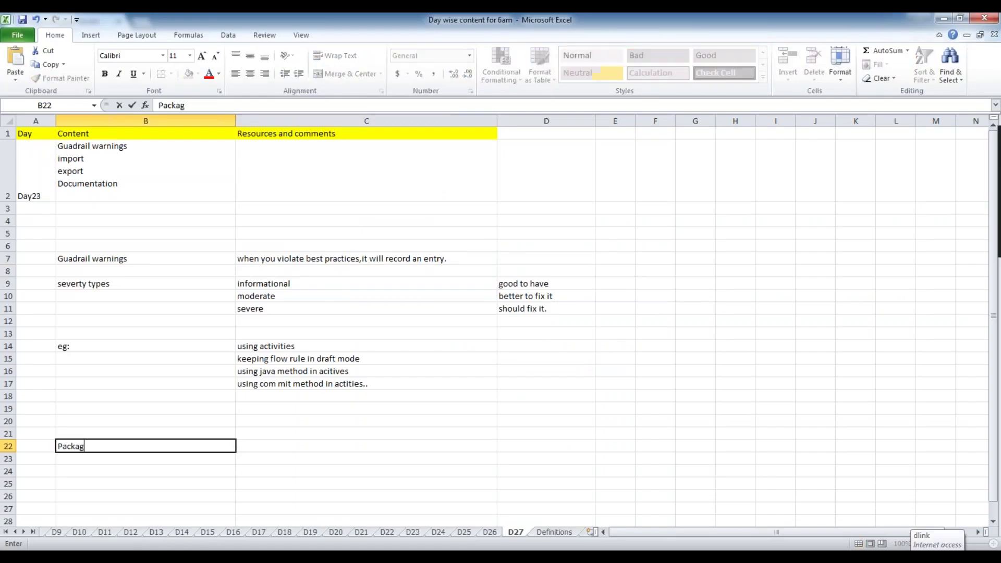
key("BackSpace")
type("in")
key("BackSpace")
key("BackSpace")
key("BackSpace")
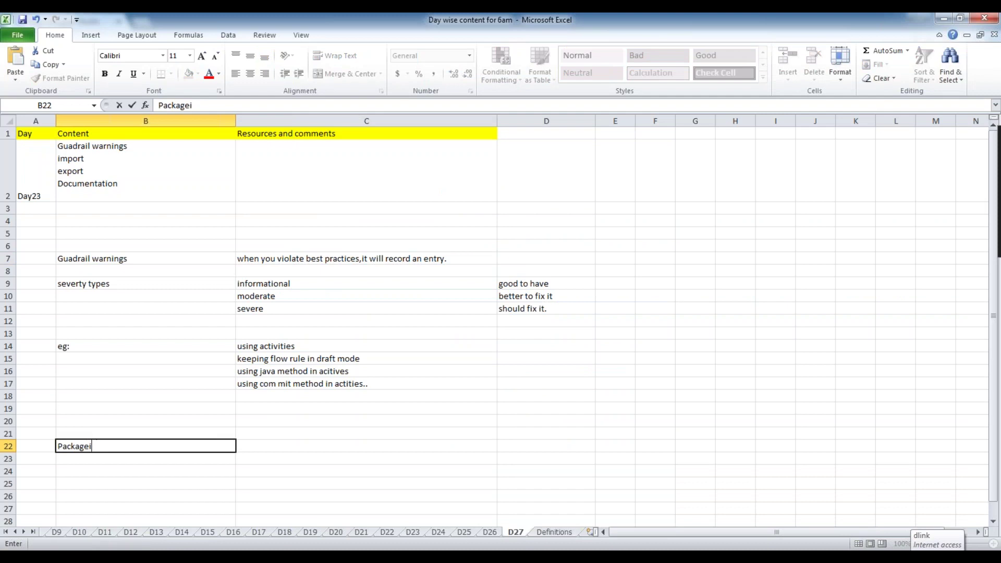
type("ing")
key("Tab")
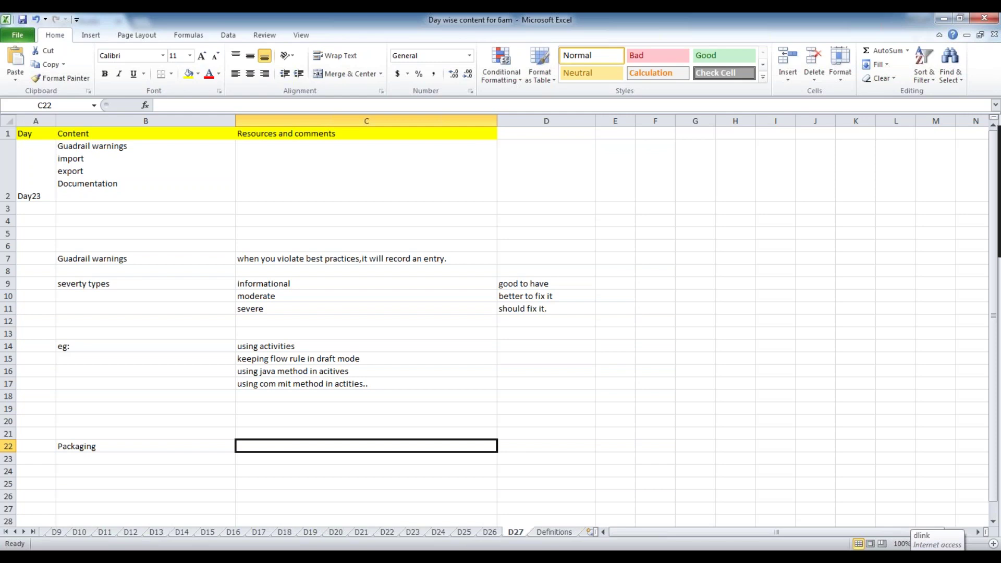
type("will c")
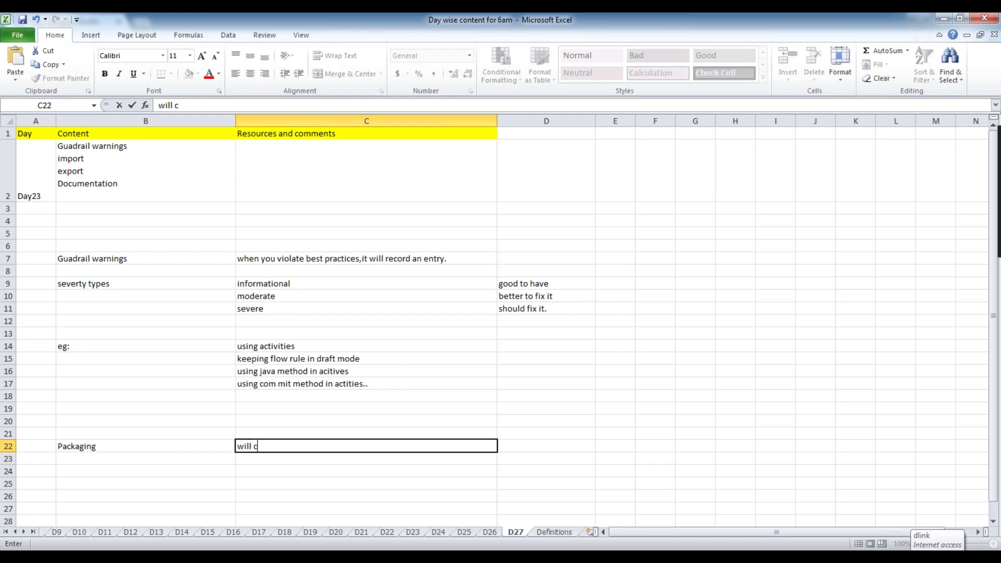
left_click(146, 446)
key("F2")
type("wi")
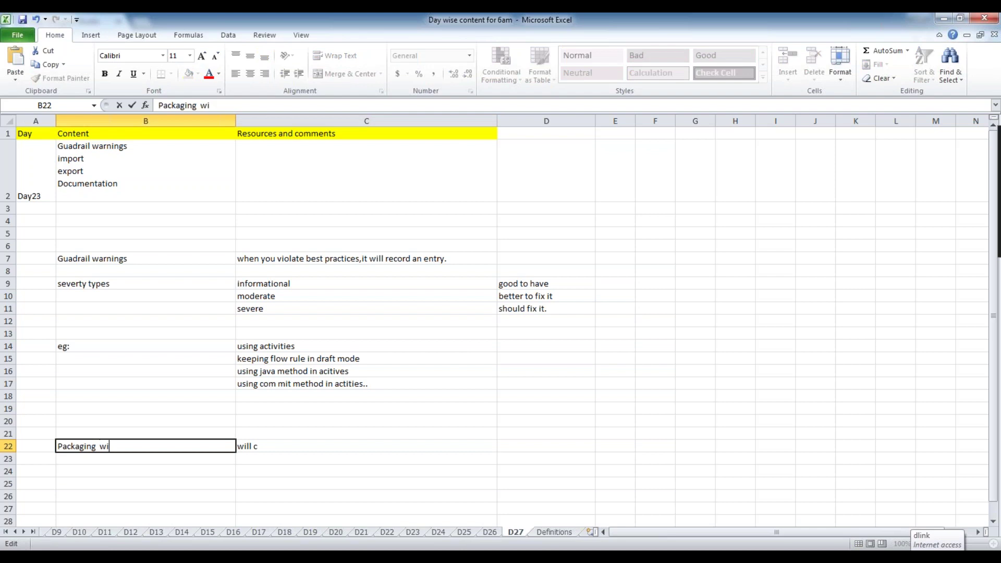
type("zard")
Complete C22 as 'will create product rule(RAP Rule-Admin-Product)'.
left_click(283, 445)
key("F2")
type("reate")
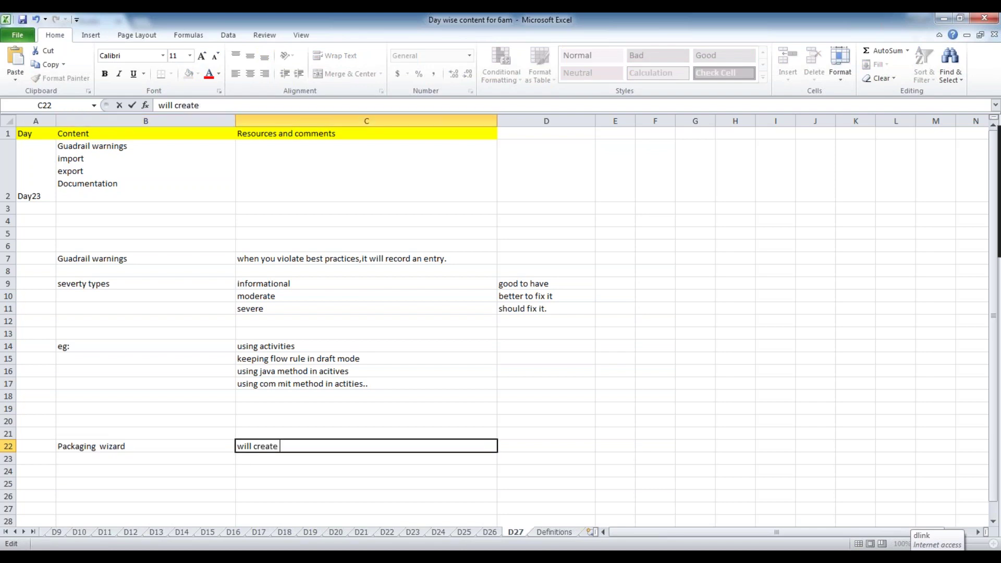
type(" product rule(")
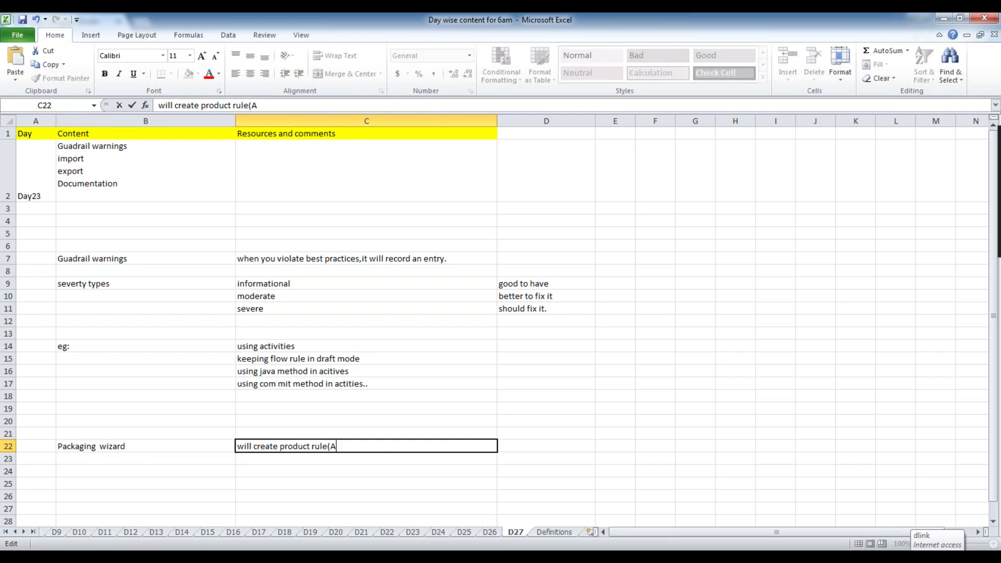
type("RAP Aule")
key("BackSpace")
key("BackSpace")
key("BackSpace")
key("BackSpace")
type("Rule-Admin")
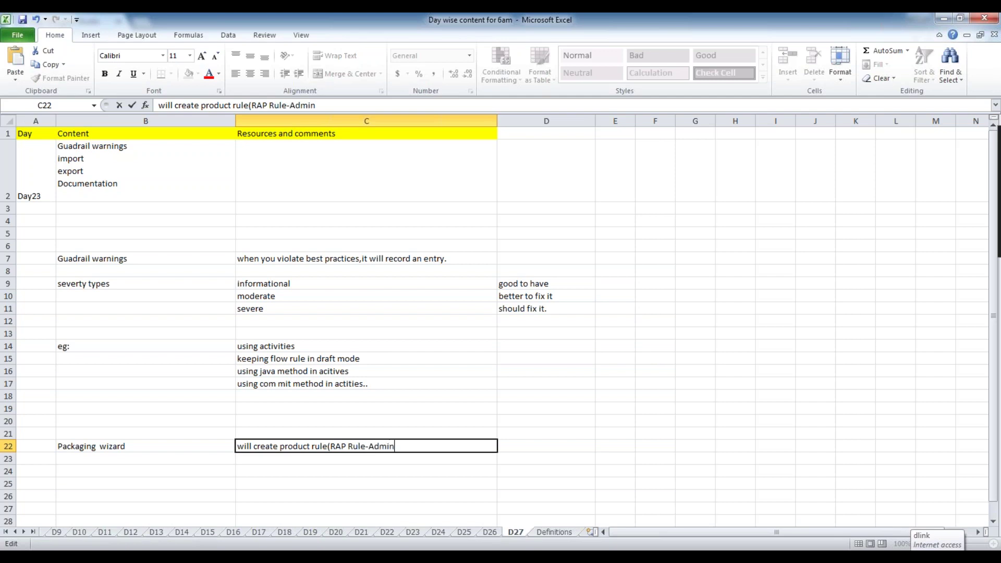
type("-Product")
left_click(358, 461)
left_click(391, 447)
key("F2")
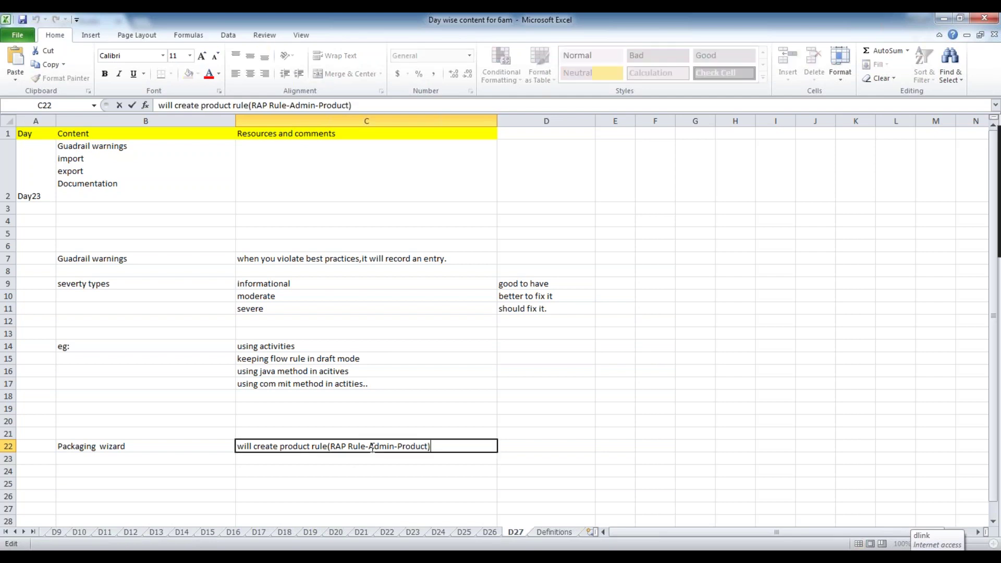
left_click(359, 470)
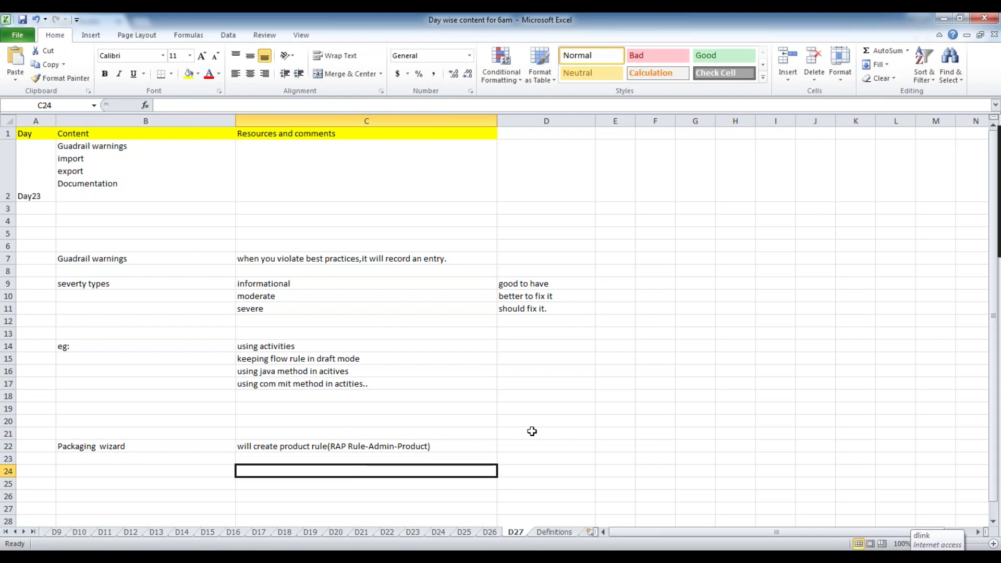
left_click(451, 446)
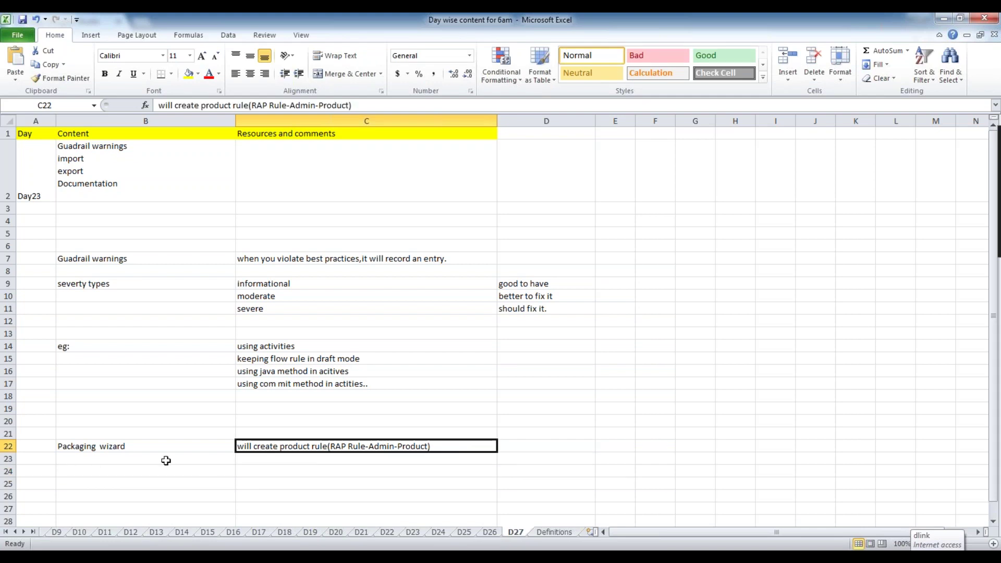
double_click(310, 446)
left_click(309, 481)
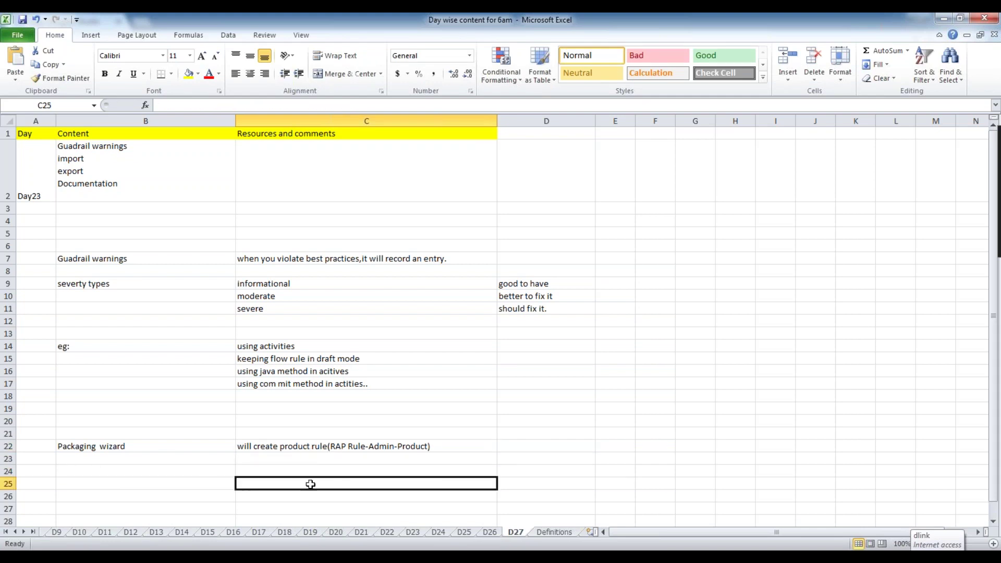
double_click(285, 447)
left_click_drag(280, 446, 321, 446)
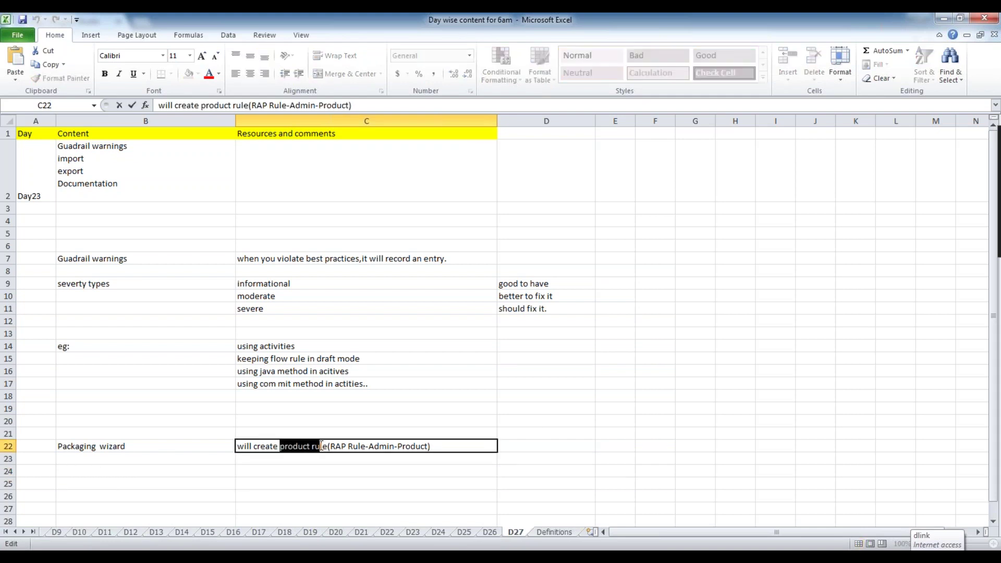
left_click(305, 485)
double_click(285, 445)
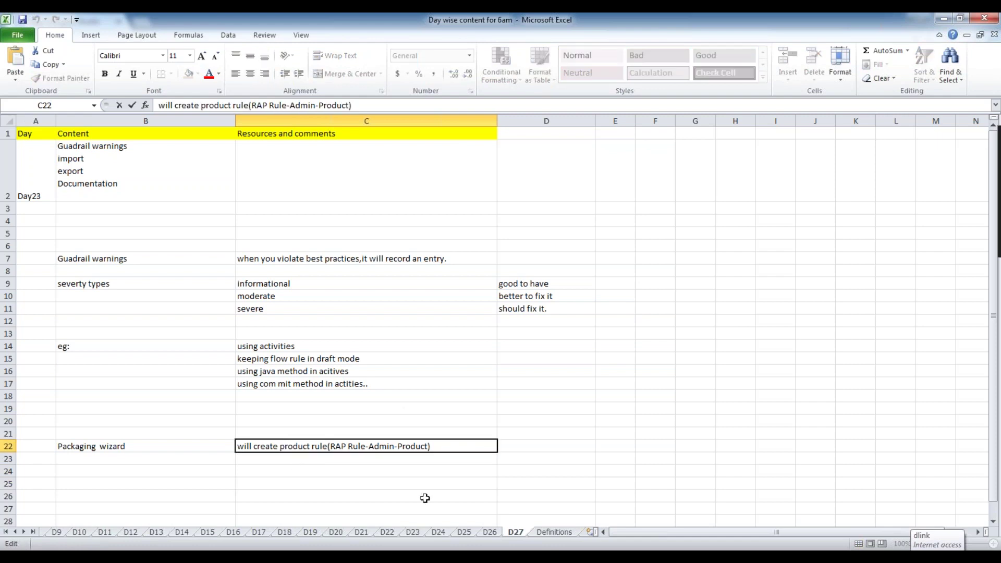
key("alt+Tab")
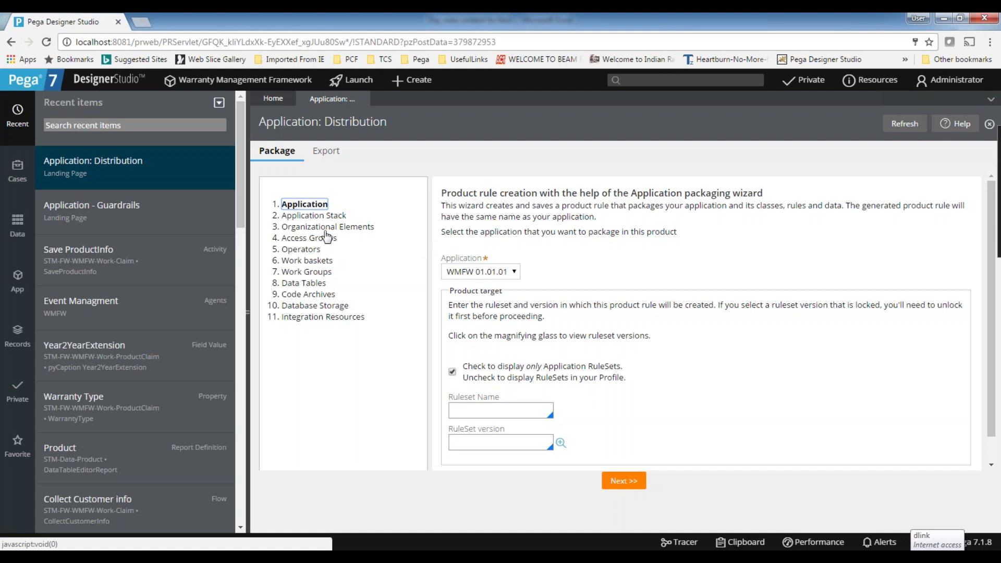
Target ruleset WMFW version 01-01-01 for the product.
left_click(492, 412)
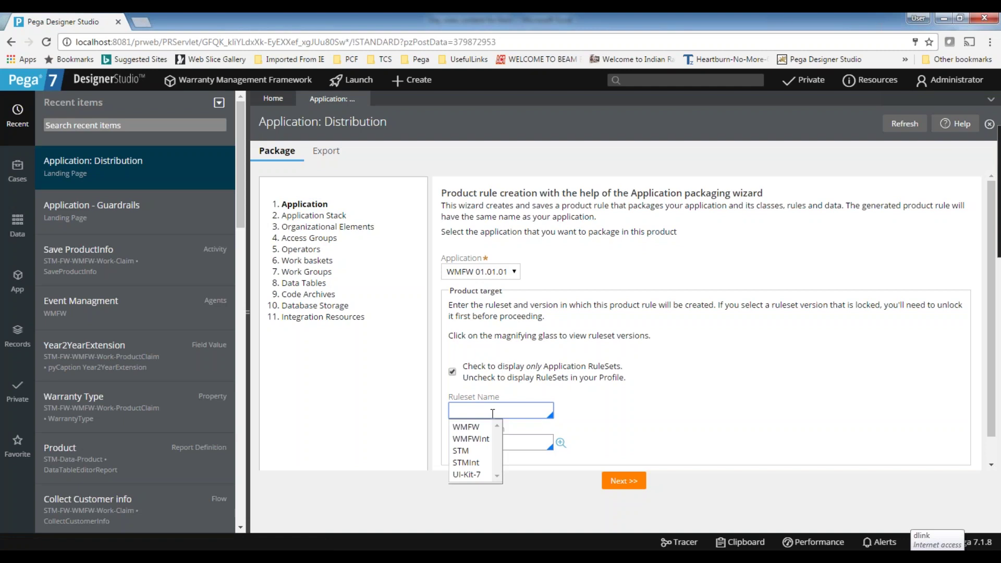
left_click(479, 431)
left_click(480, 441)
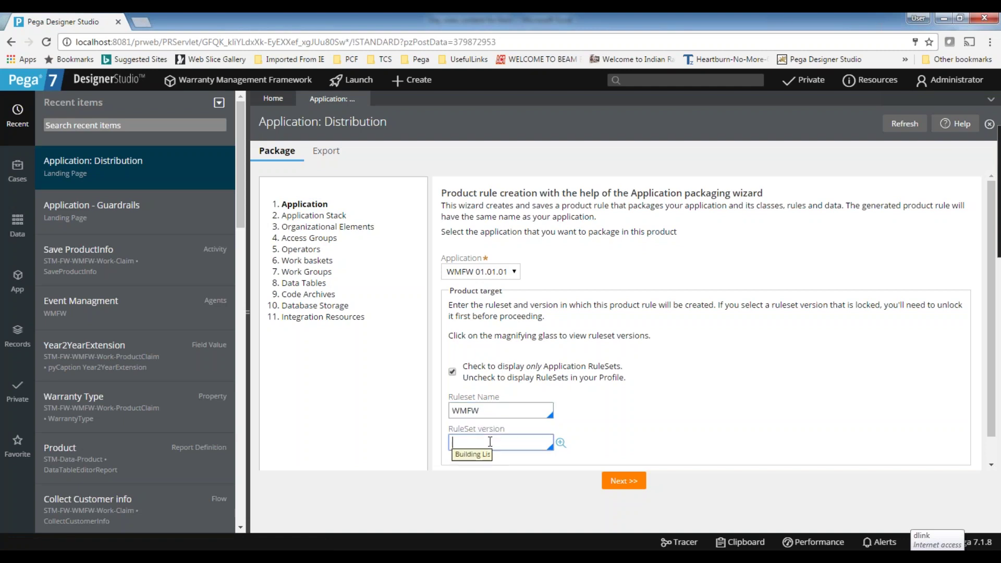
left_click(478, 459)
left_click(632, 485)
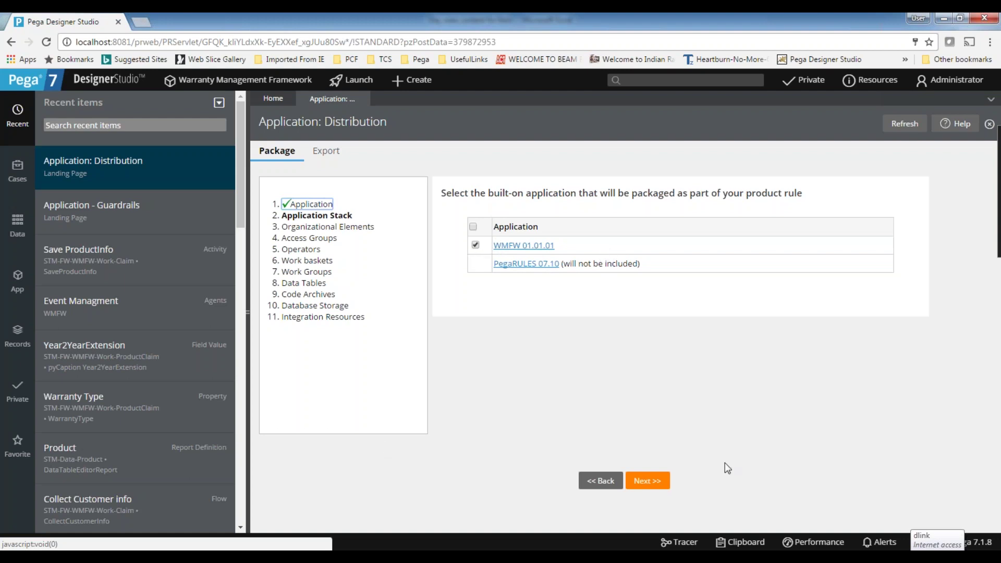
Step through Application Stack, Organizational Elements, Access Groups, Operators, Work baskets and Work Groups.
left_click(653, 483)
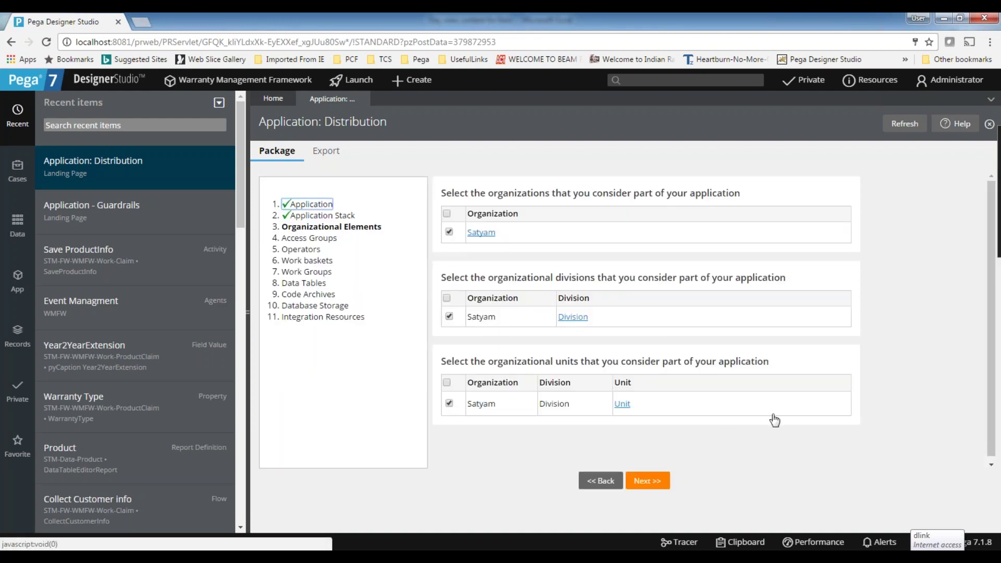
left_click(652, 482)
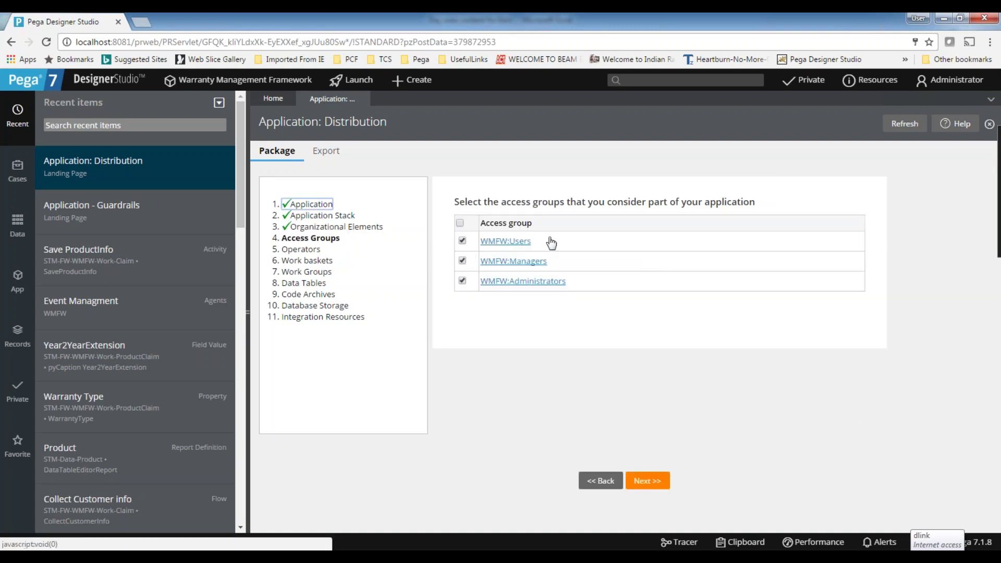
left_click(647, 481)
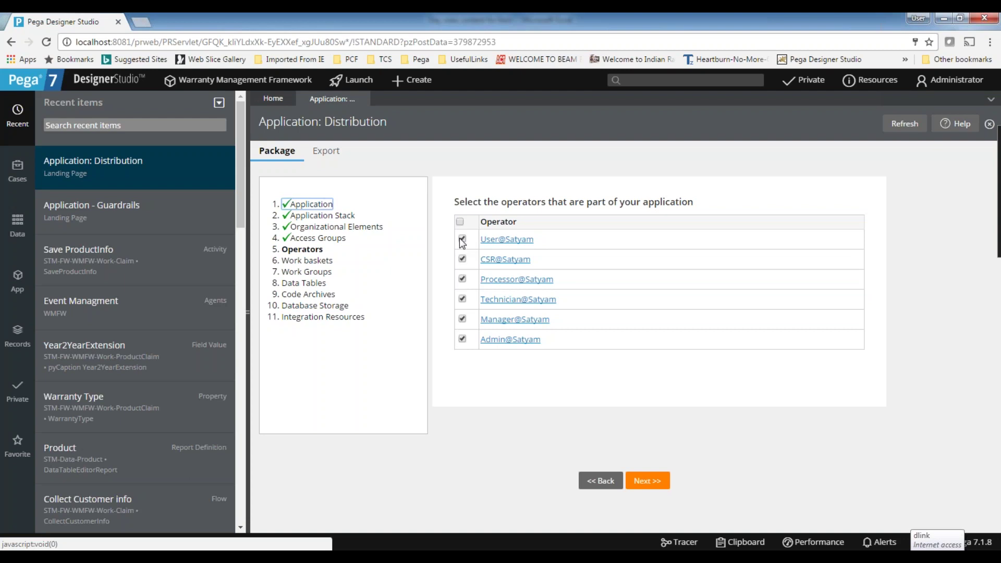
left_click(462, 339)
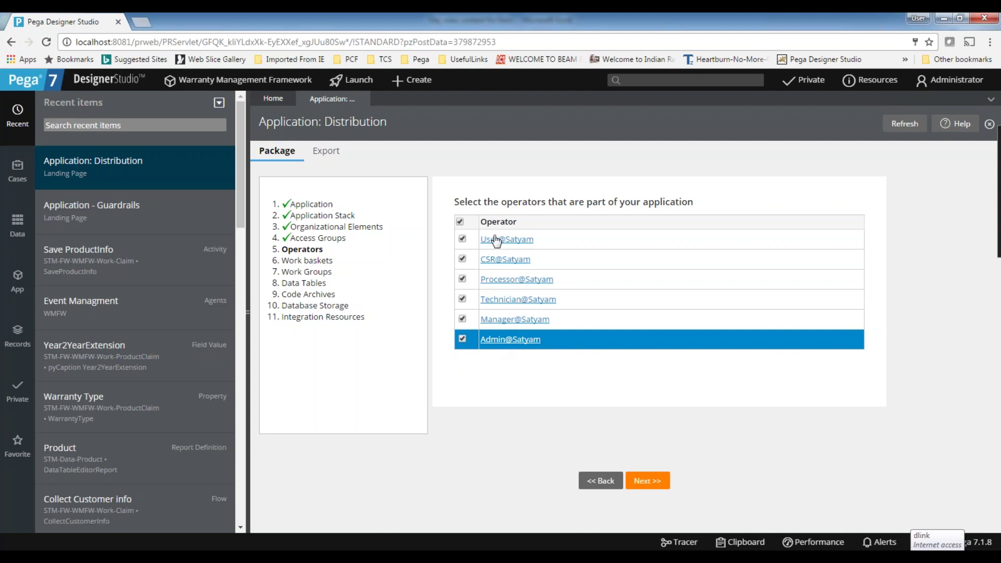
left_click(629, 484)
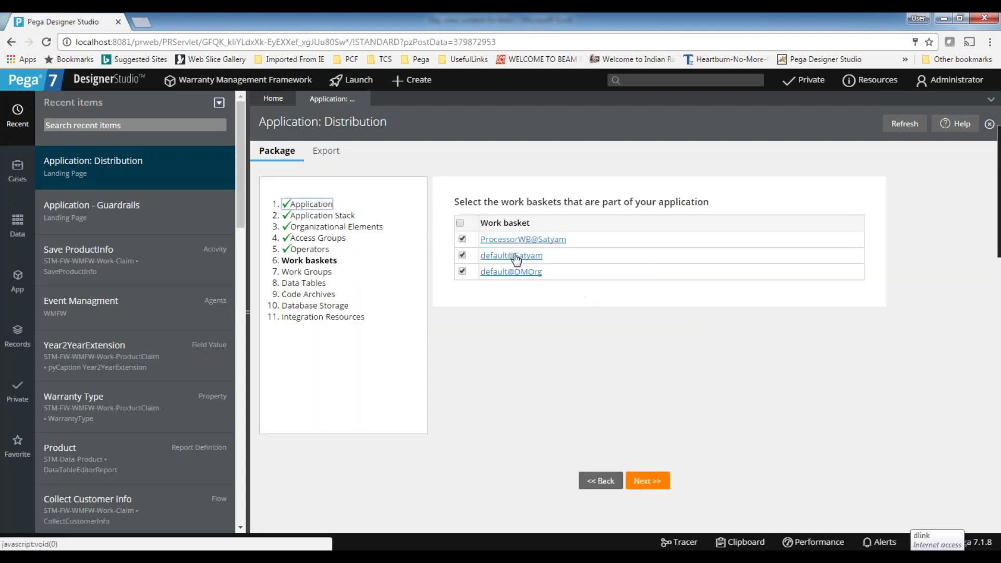
left_click(649, 483)
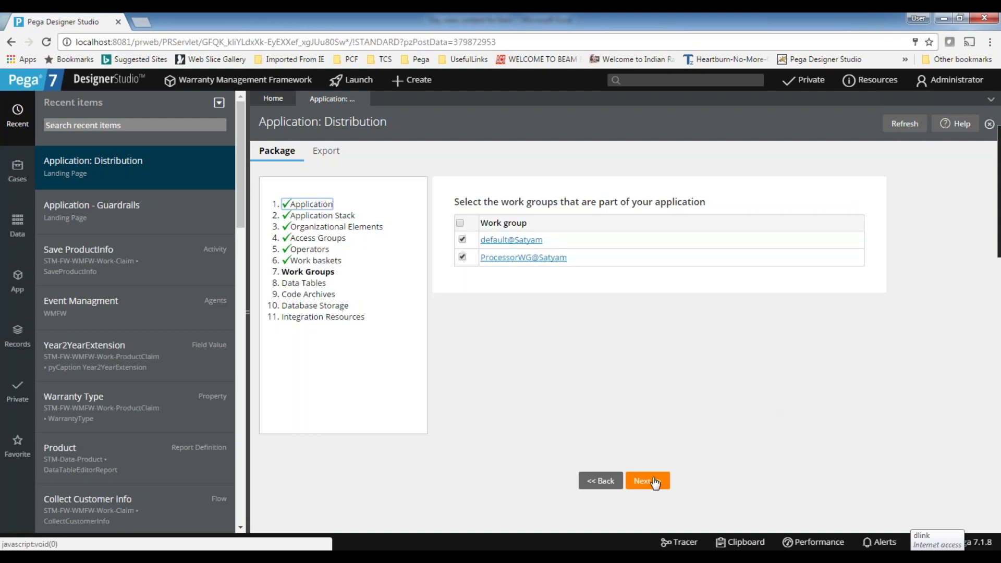
left_click(656, 482)
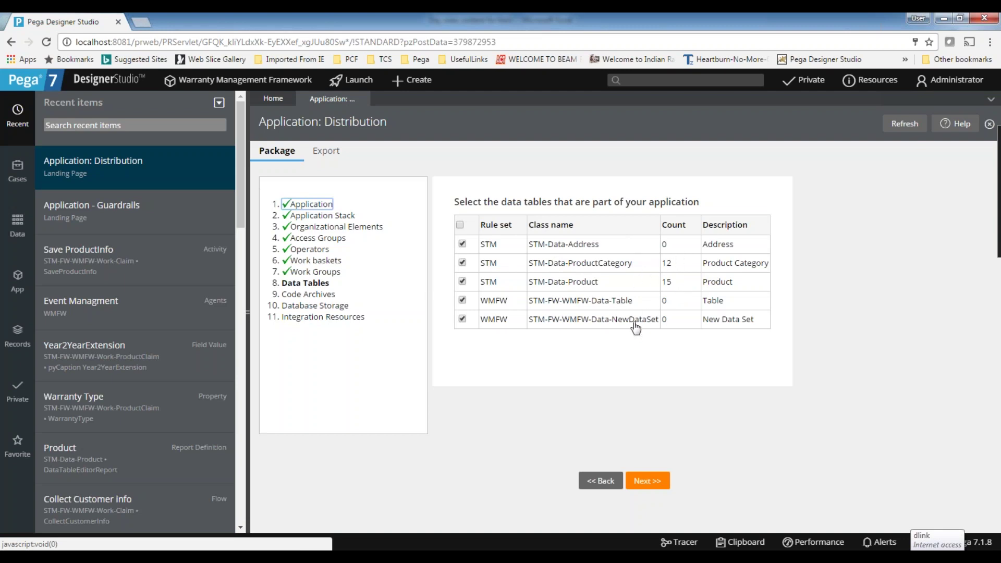
Accept the Data Tables, Code Archives, Database Storage and Integration Resources steps and finish the wizard.
left_click(646, 480)
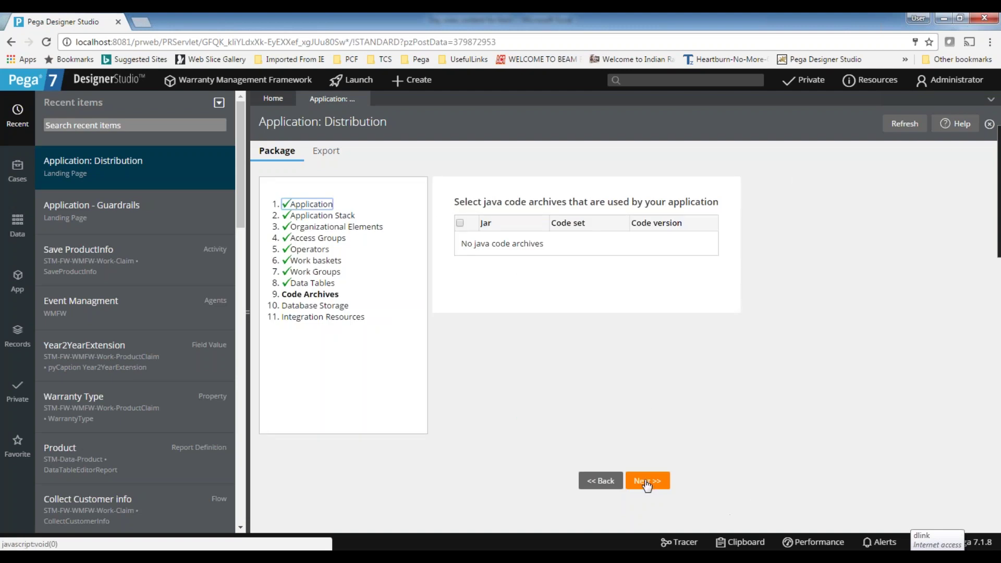
left_click(647, 480)
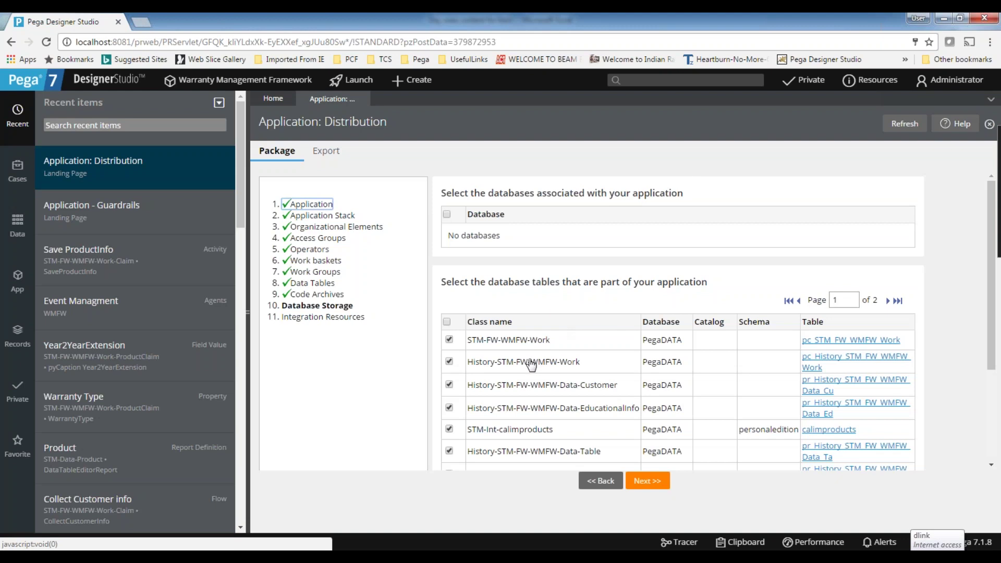
scroll(531, 364, "down", 3)
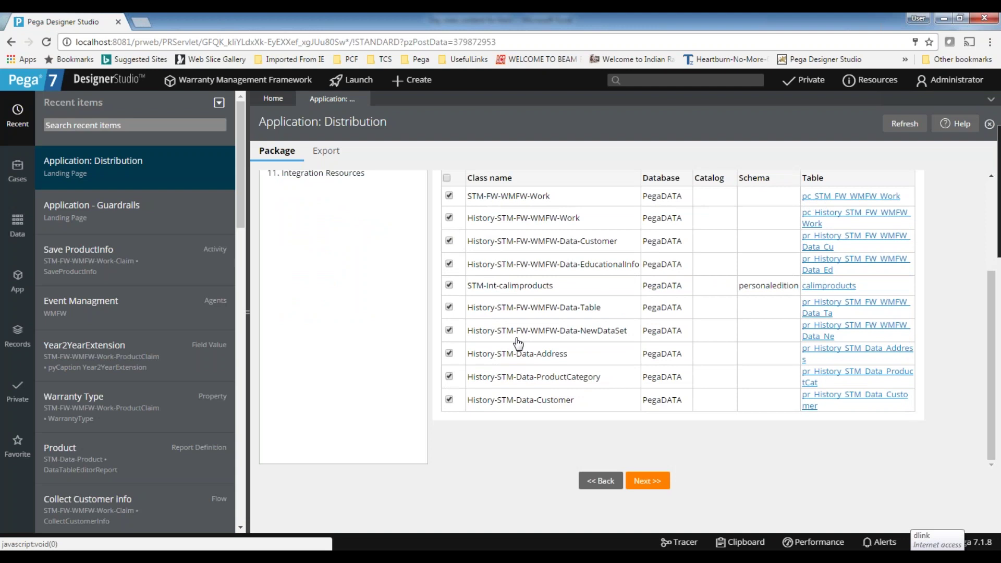
scroll(547, 309, "up", 1)
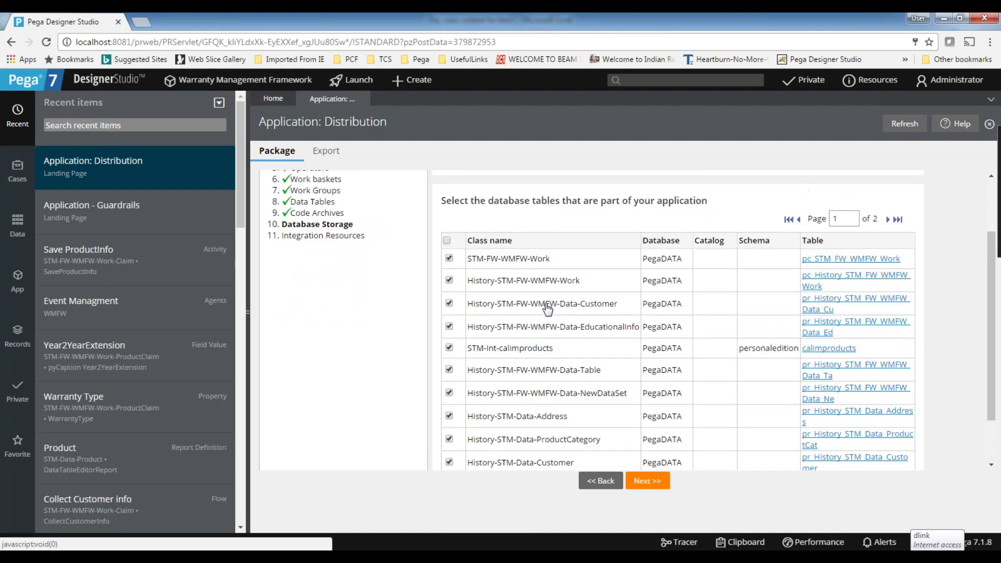
left_click(650, 482)
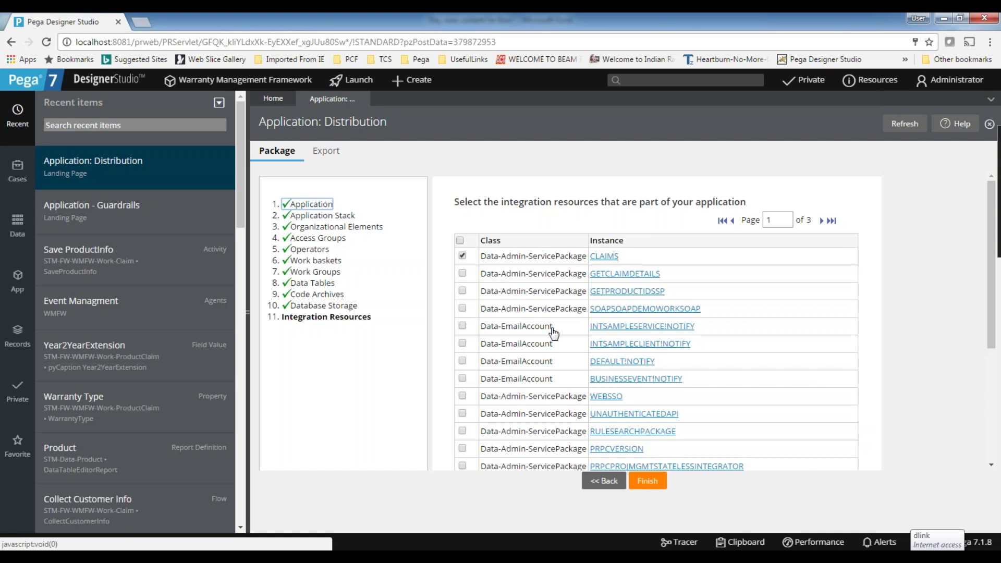
scroll(554, 334, "down", 3)
scroll(554, 333, "up", 3)
scroll(443, 285, "down", 2)
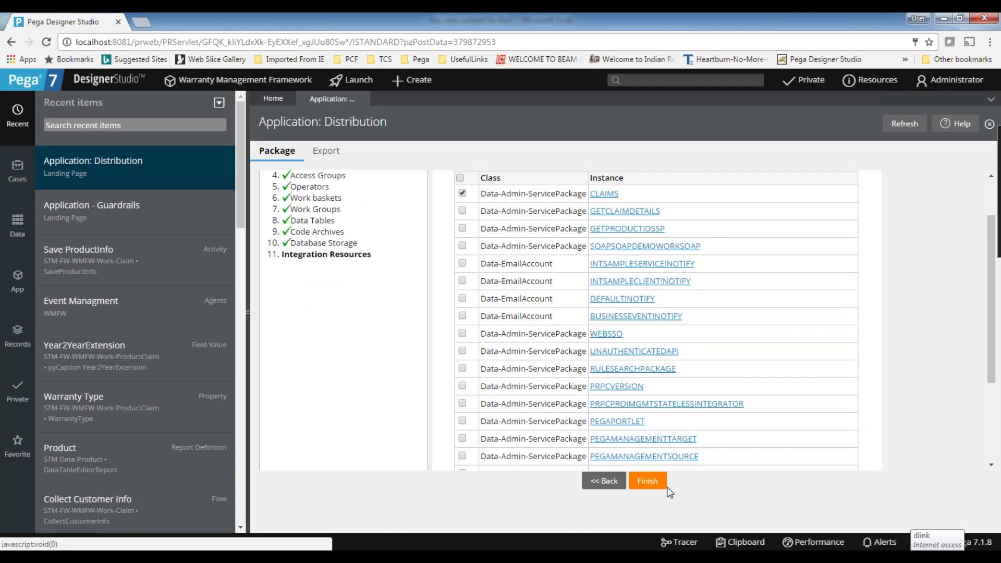
left_click(648, 481)
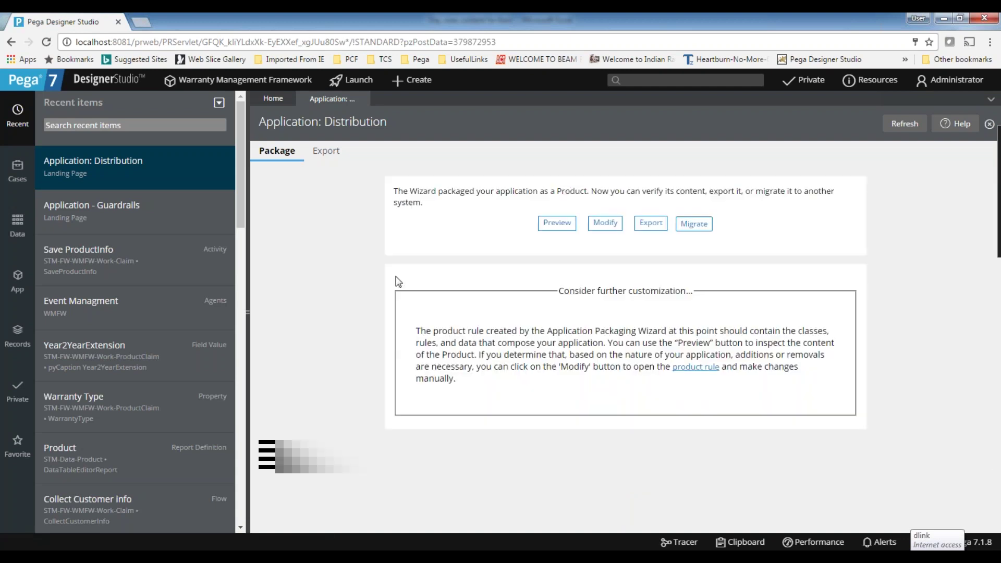
Highlight Wizard, application, Product, content and migrate in the completion message, then preview the package.
double_click(412, 192)
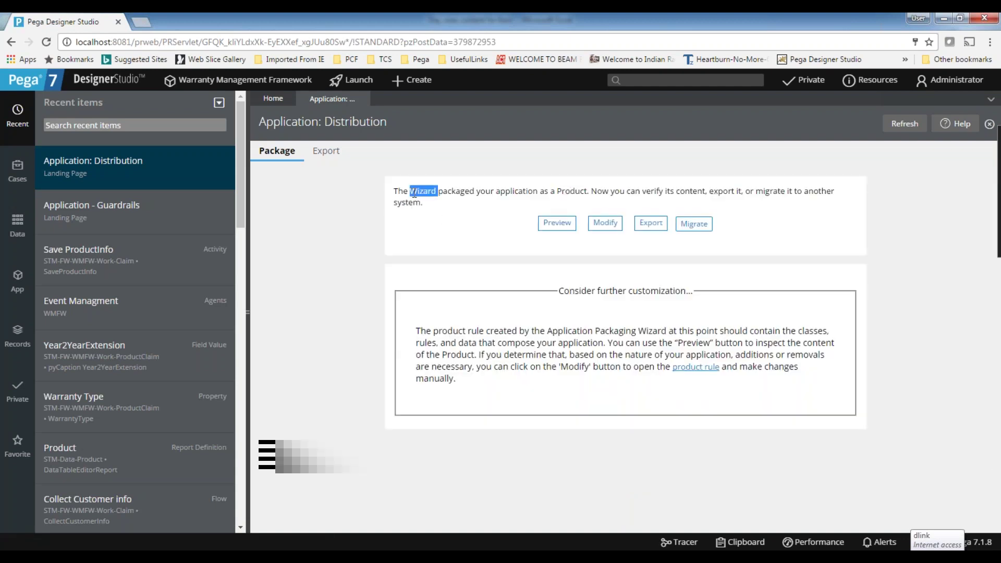
double_click(524, 190)
double_click(564, 190)
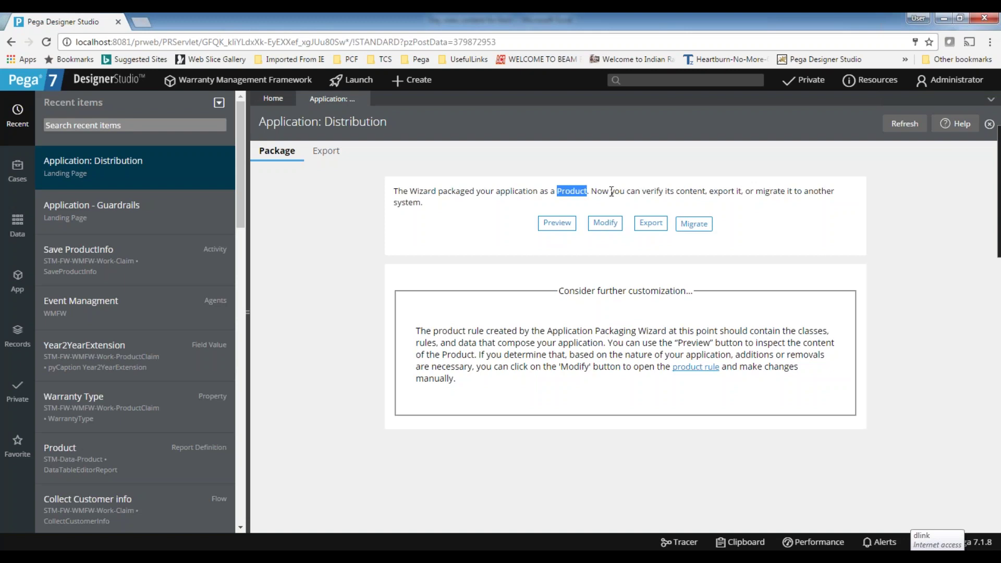
double_click(678, 192)
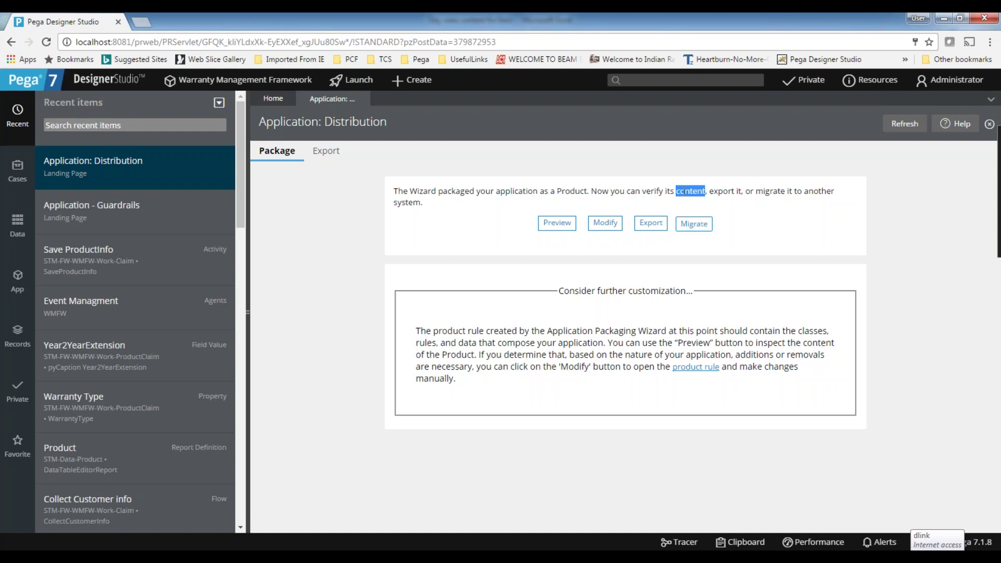
double_click(763, 191)
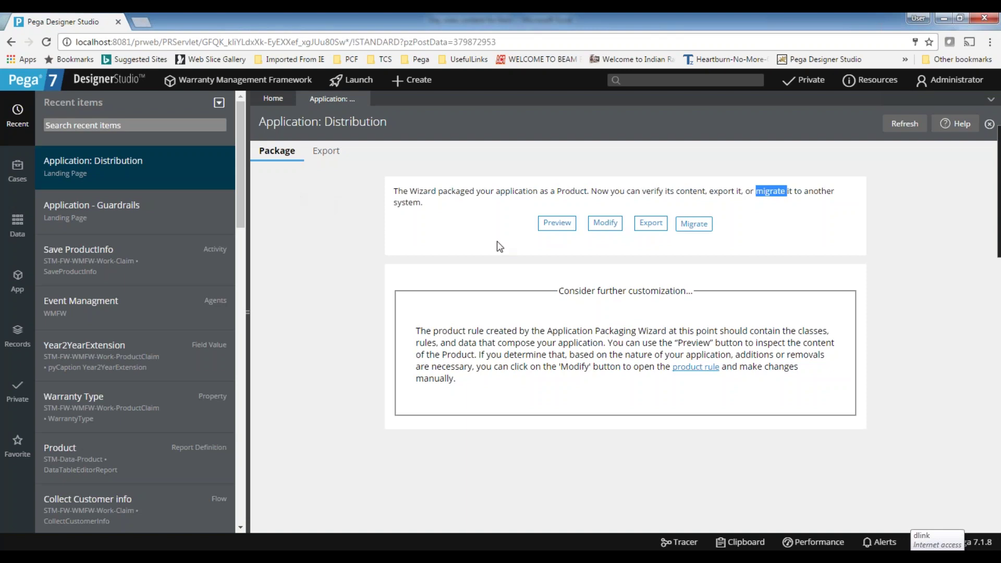
left_click(557, 224)
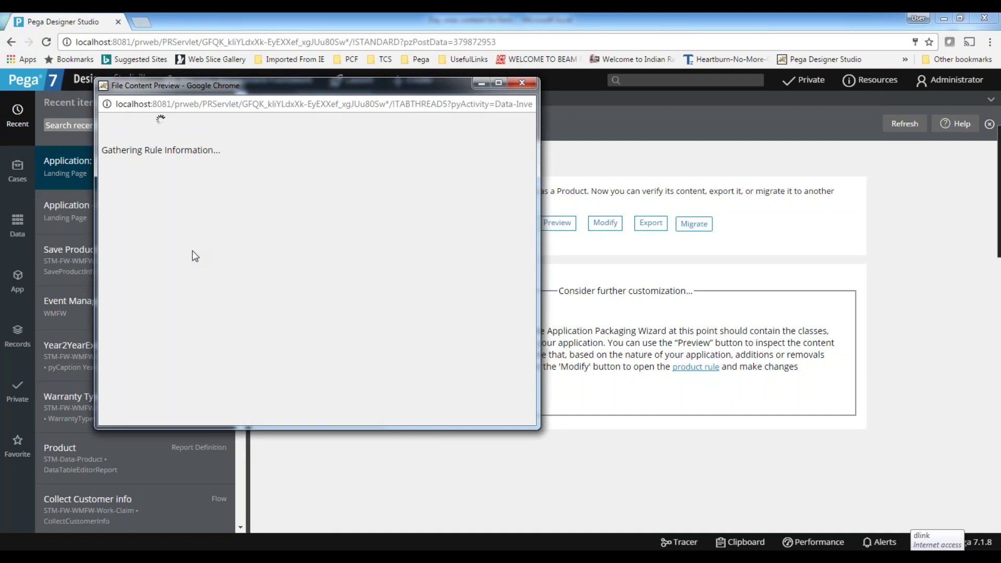
Maximize the content preview and briefly expand the STM and STMInt ruleset breakdowns.
left_click(499, 82)
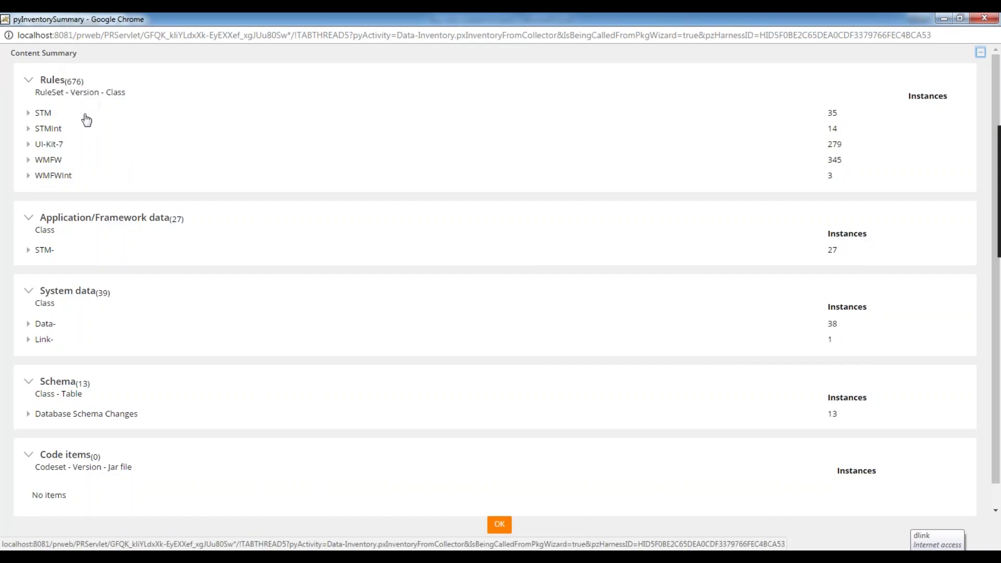
left_click(29, 113)
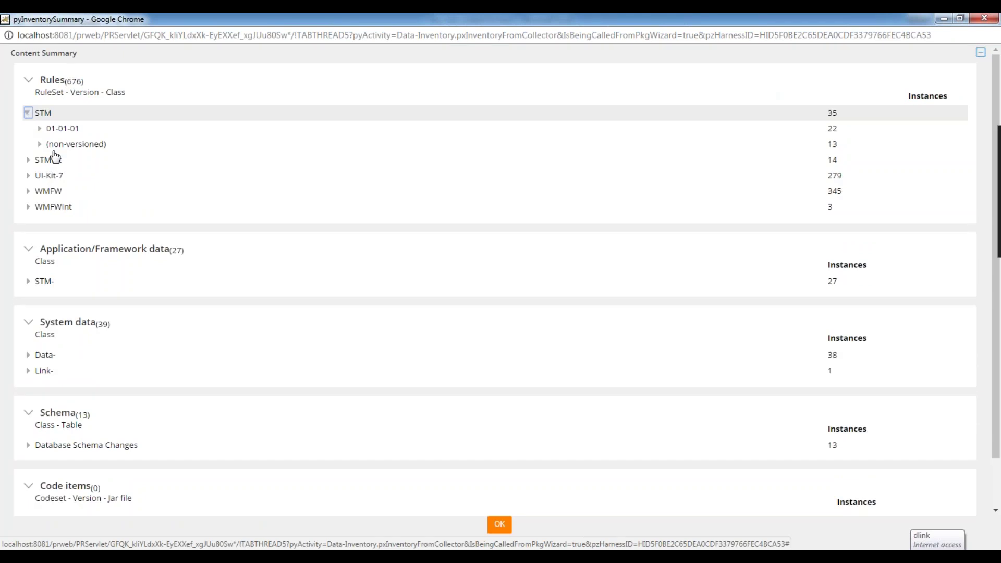
left_click(29, 112)
left_click(29, 128)
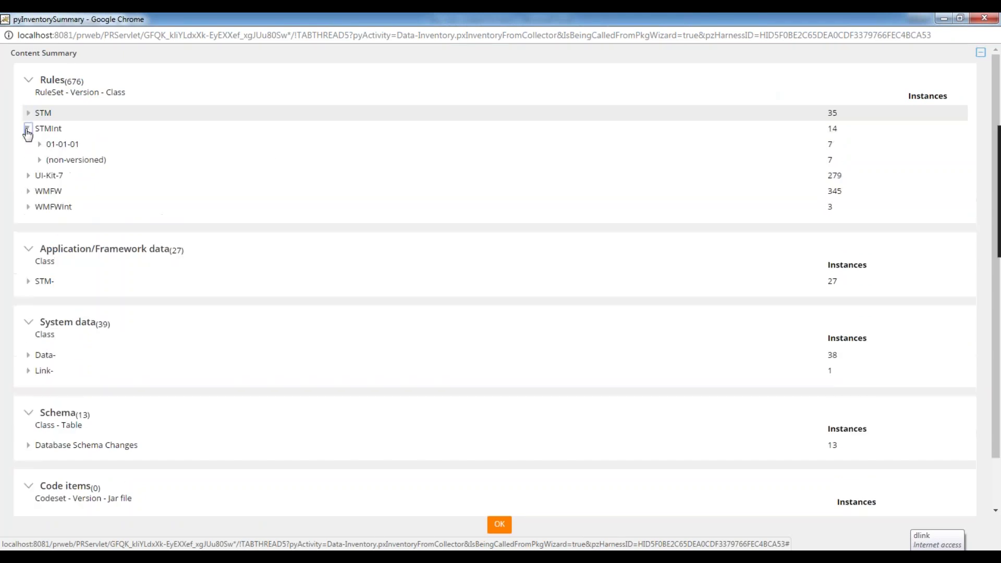
left_click(28, 128)
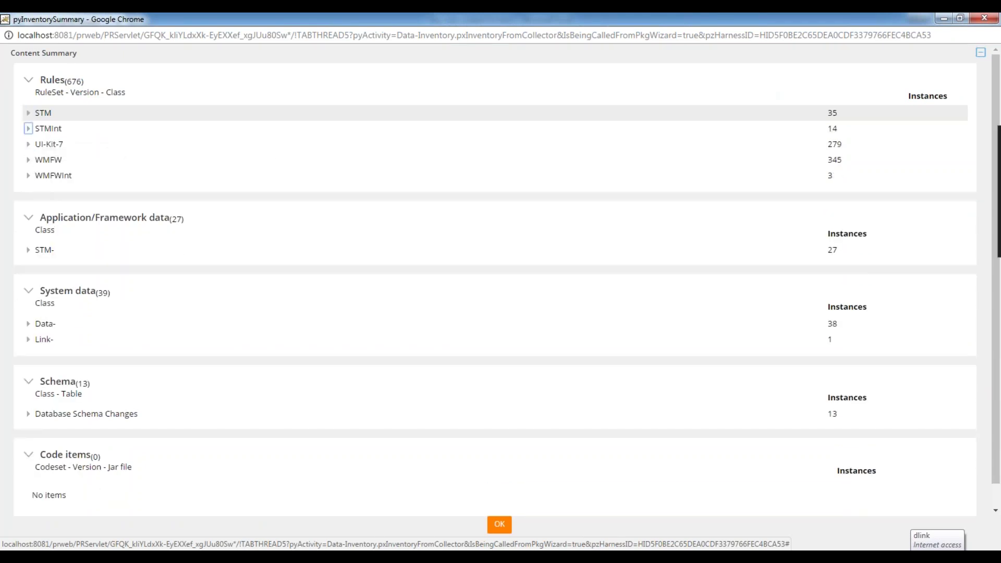
Expand STM- and STM-Data- and view the 15 STM-Data-Product instances.
left_click(28, 250)
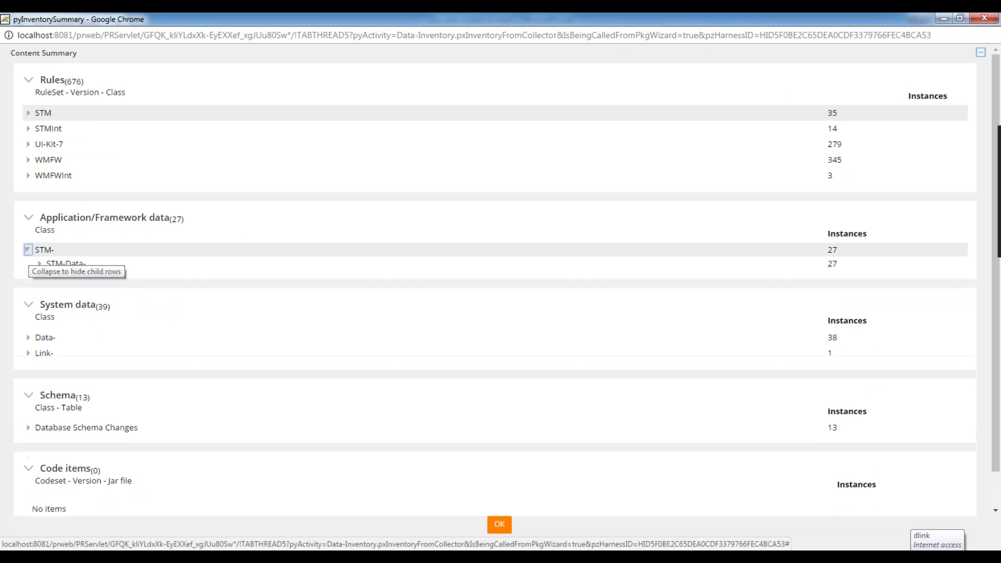
left_click(39, 264)
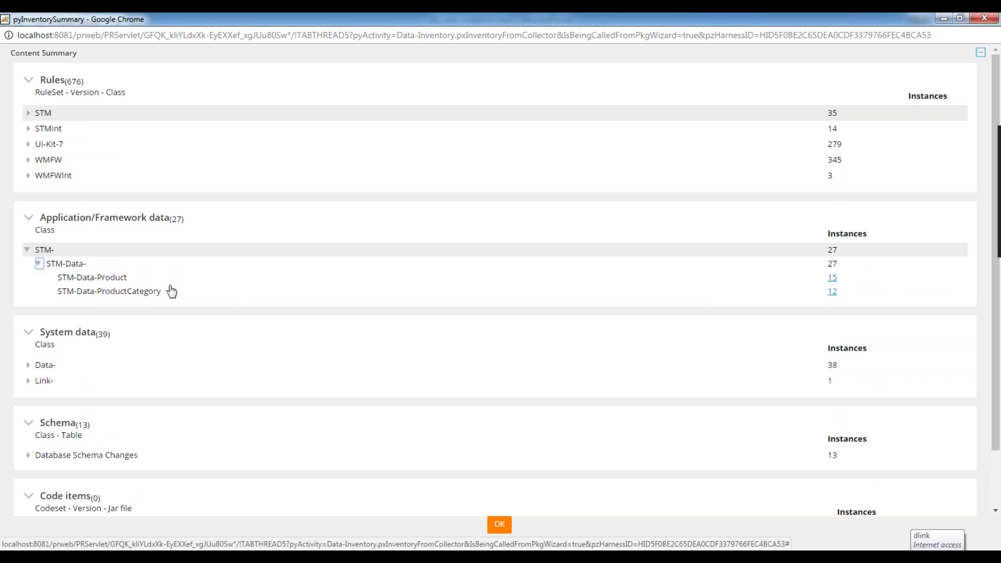
left_click(39, 265)
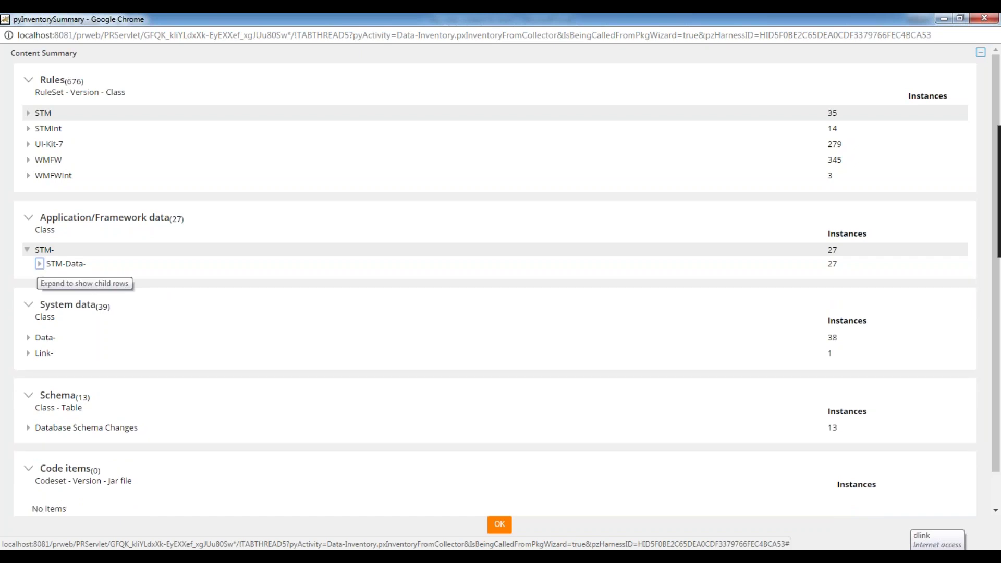
left_click(39, 264)
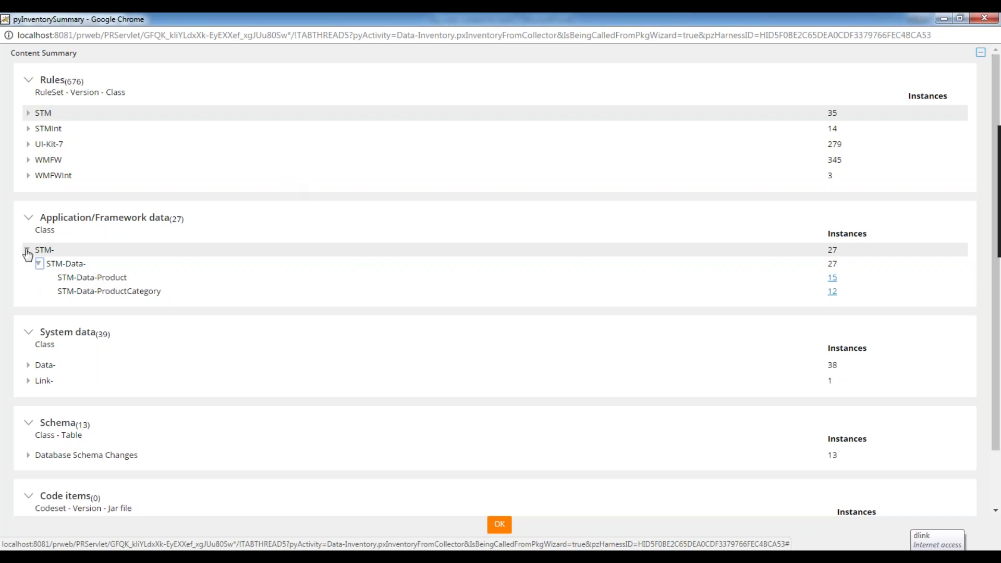
left_click(832, 278)
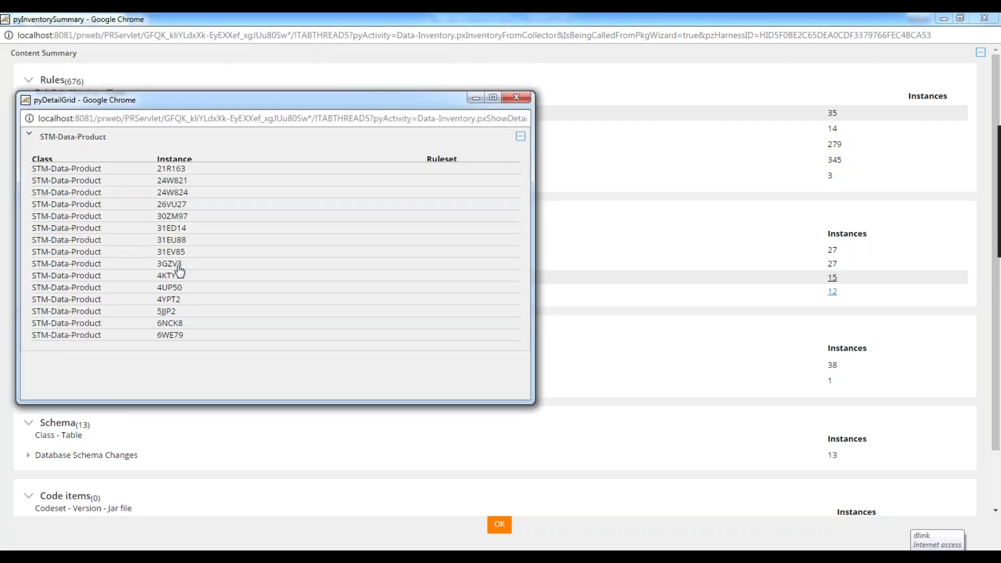
left_click(516, 97)
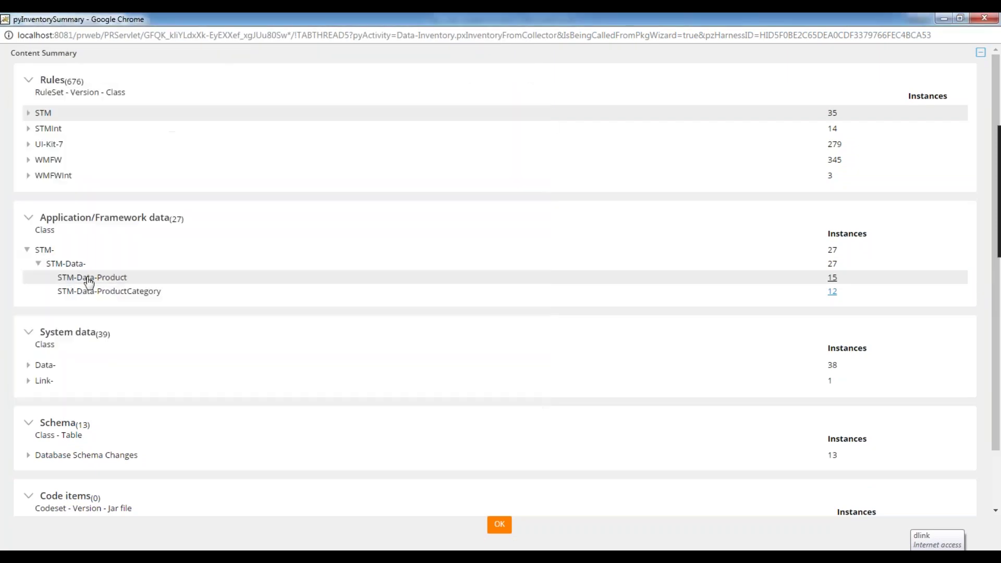
left_click(27, 251)
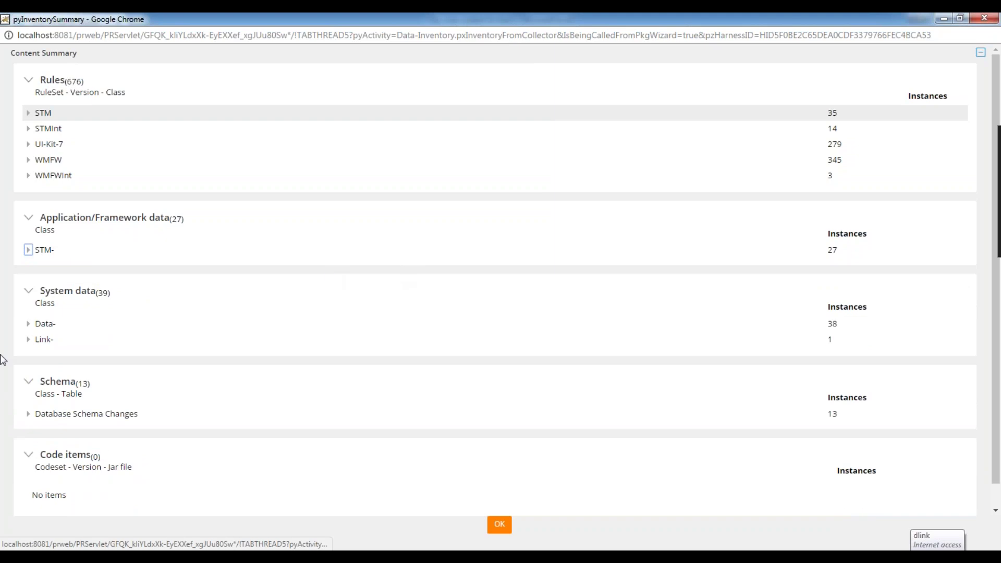
Inspect the HISTORY-STM-DATA-ADDRESS, CUSTOMER, PRODUCT and STM-DATA-PRODUCT tables, then collapse Database Schema Changes.
scroll(168, 375, "down", 4)
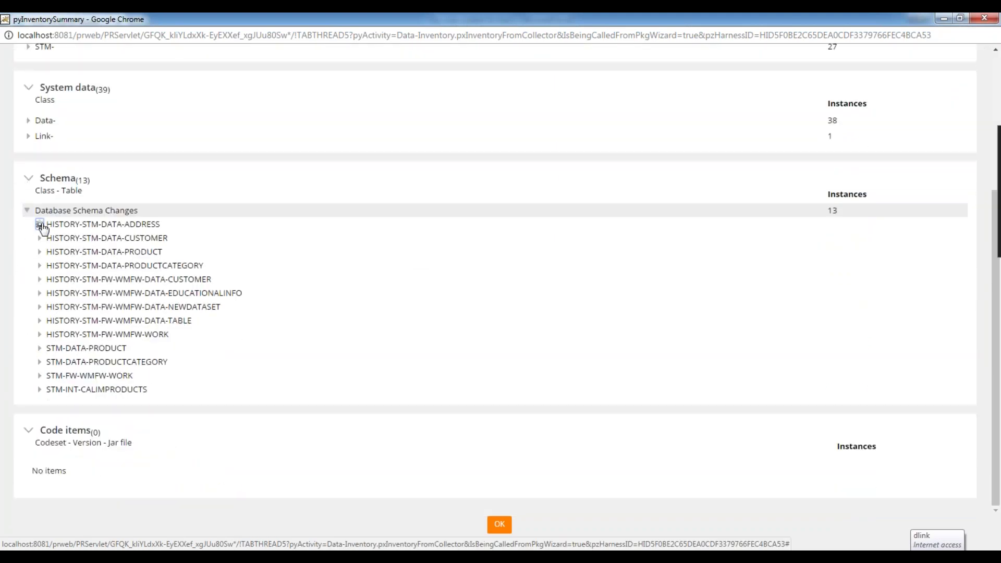
left_click(40, 225)
left_click(39, 252)
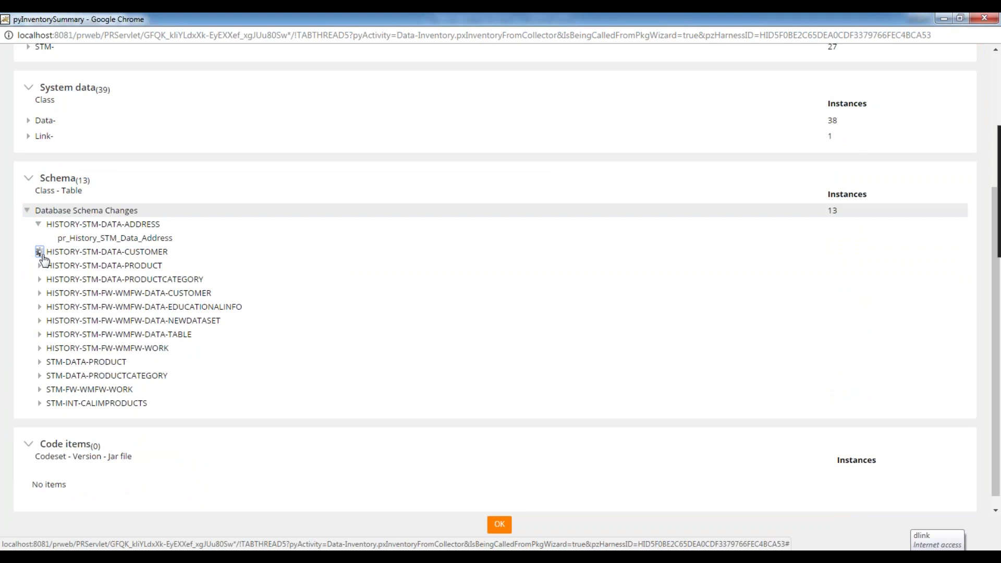
left_click(39, 279)
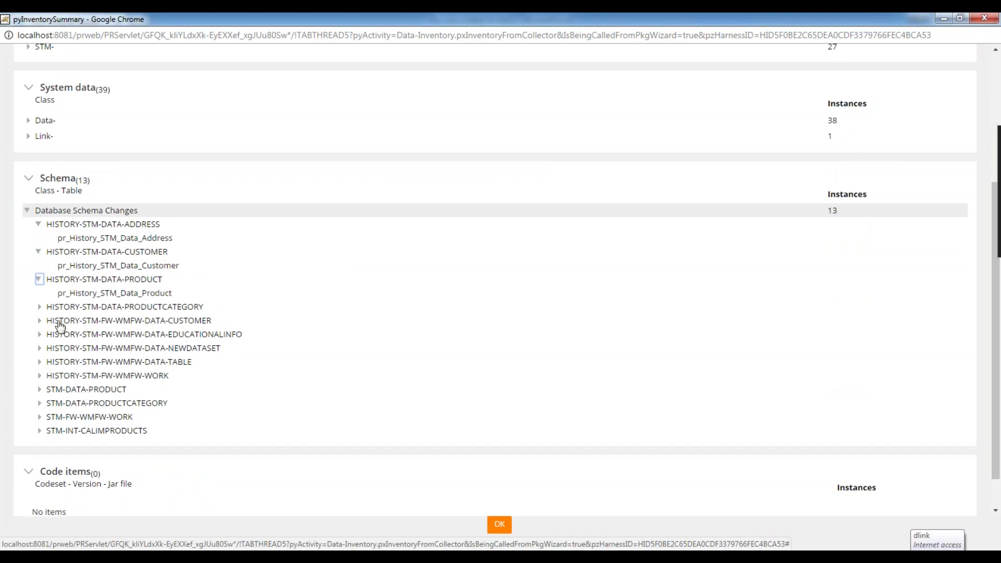
left_click(40, 390)
scroll(177, 380, "down", 1)
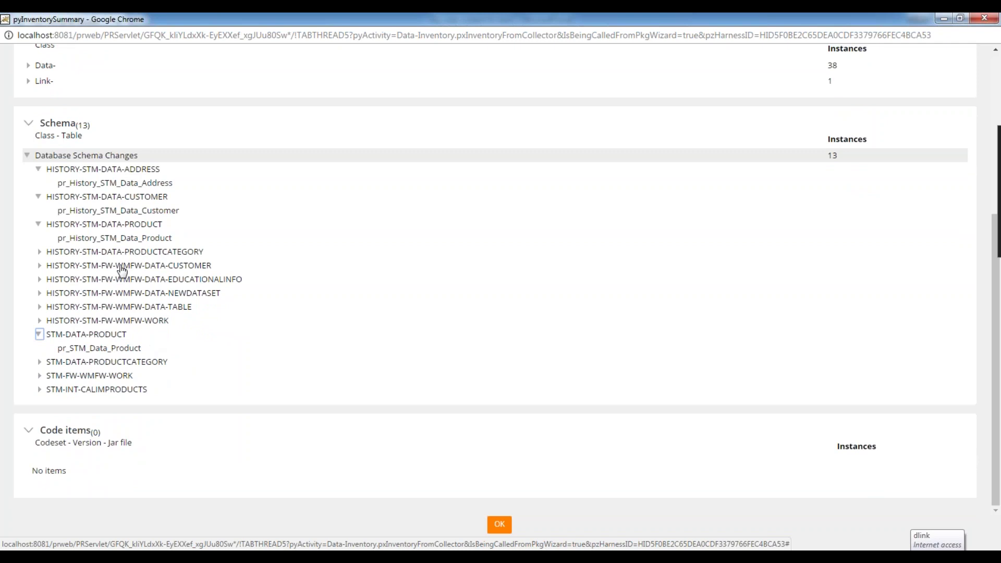
left_click(30, 156)
left_click(30, 156)
scroll(177, 237, "up", 1)
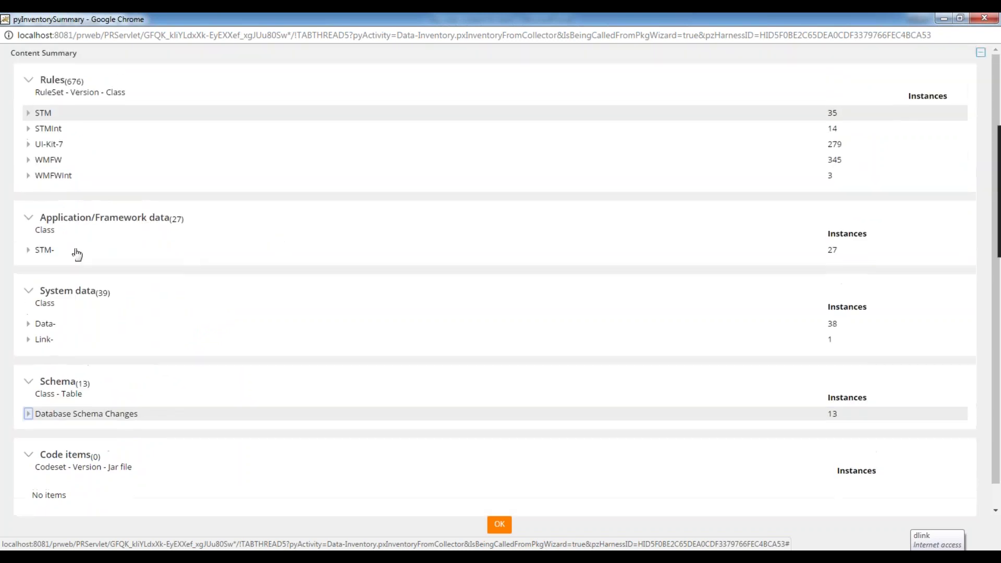
Expand the Data- system class with its Data-Rule- and Data-Admin- subclasses, then collapse it.
left_click(27, 324)
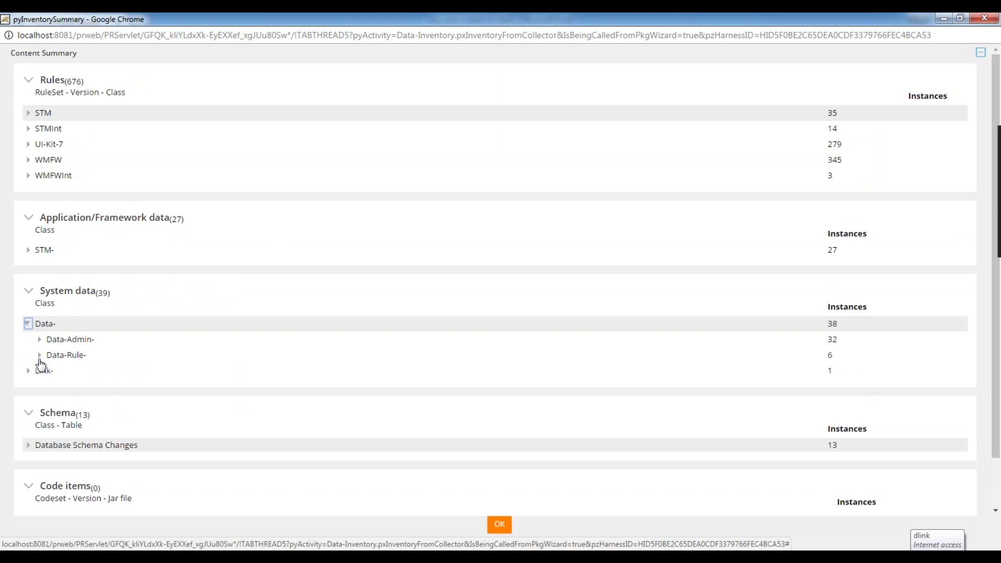
left_click(40, 355)
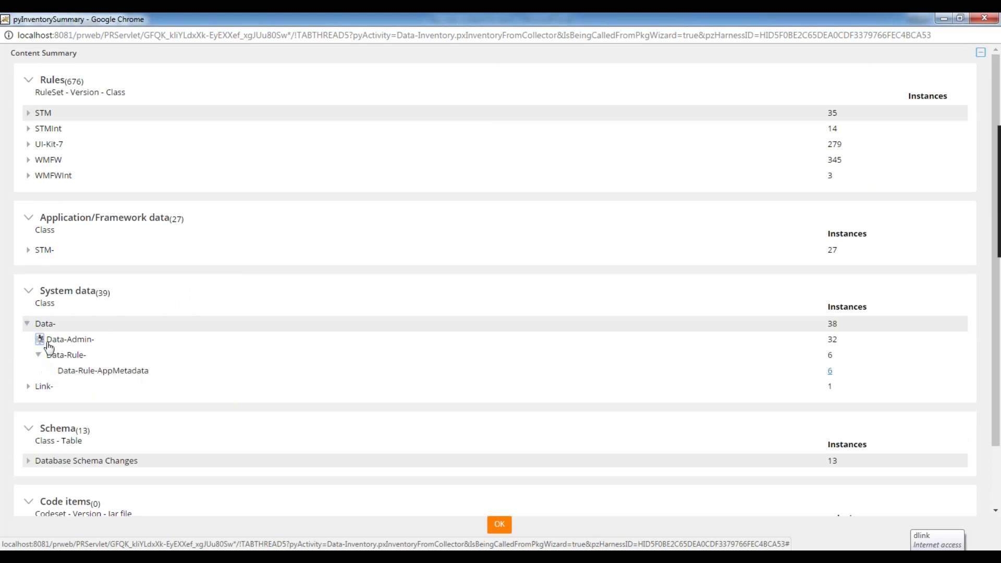
left_click(40, 338)
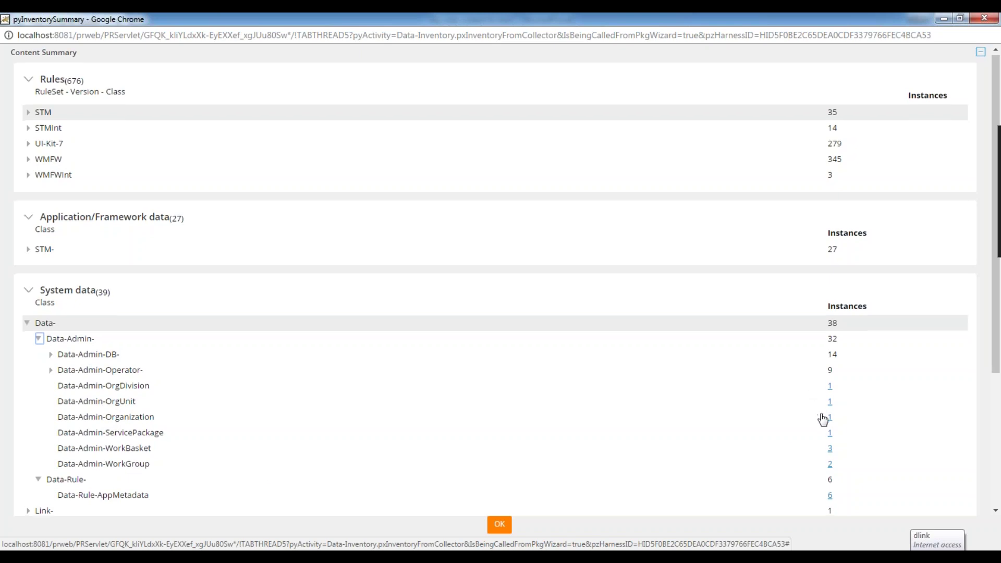
scroll(822, 417, "down", 3)
scroll(54, 336, "up", 3)
left_click(44, 326)
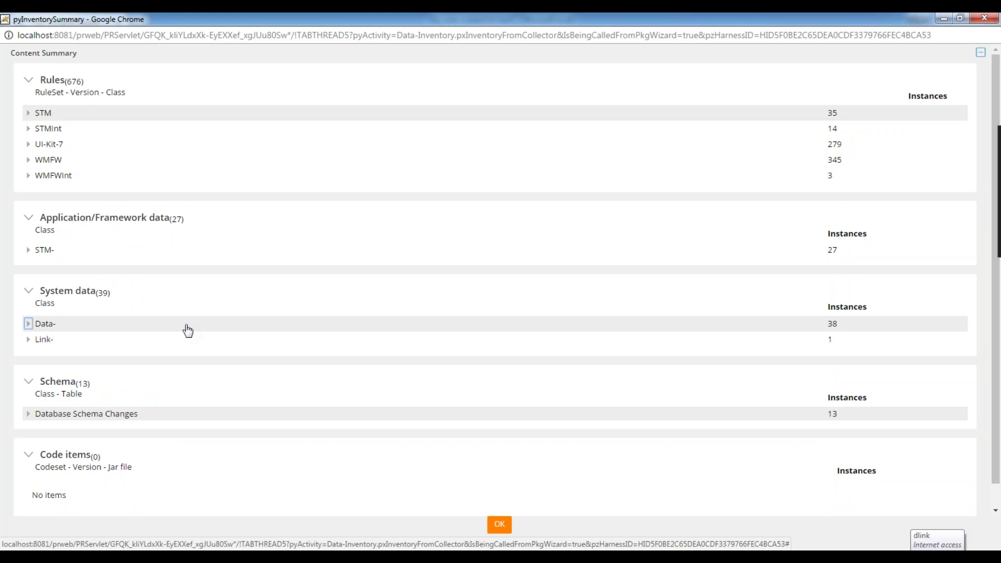
Review the Data-Admin-DB-ClassGroup instance STM-FW-WMFW-WORK, then close the list.
left_click(29, 326)
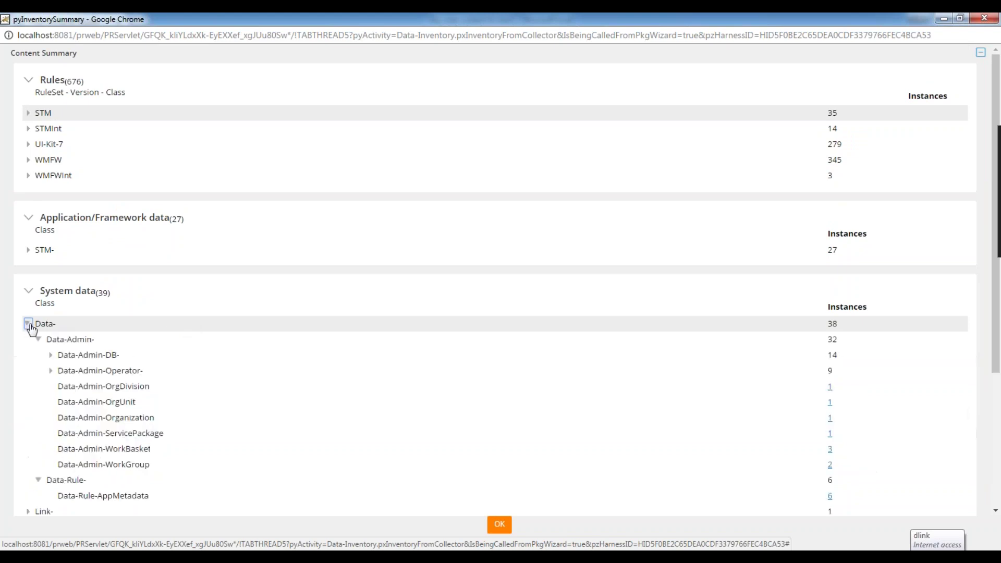
left_click(50, 355)
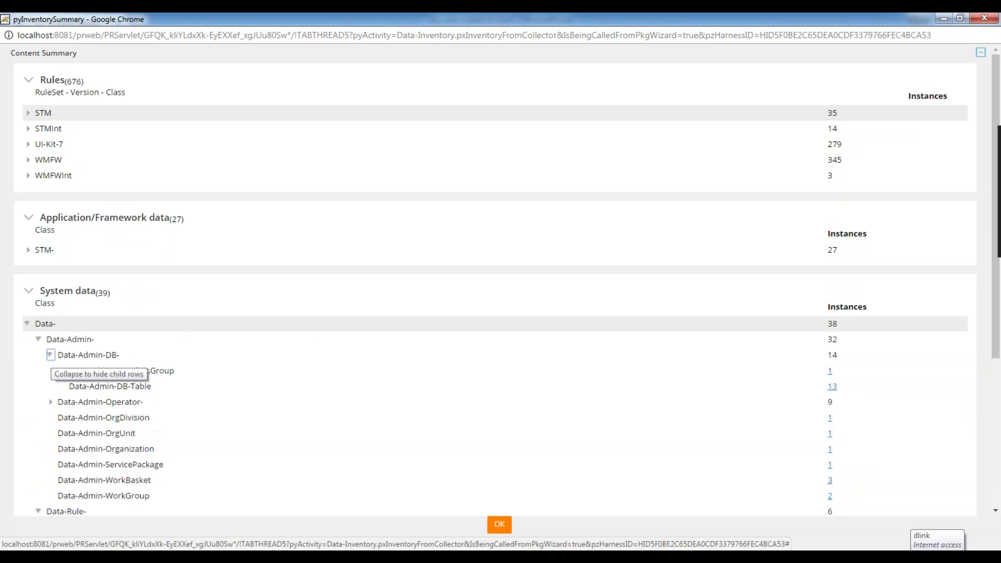
left_click(49, 356)
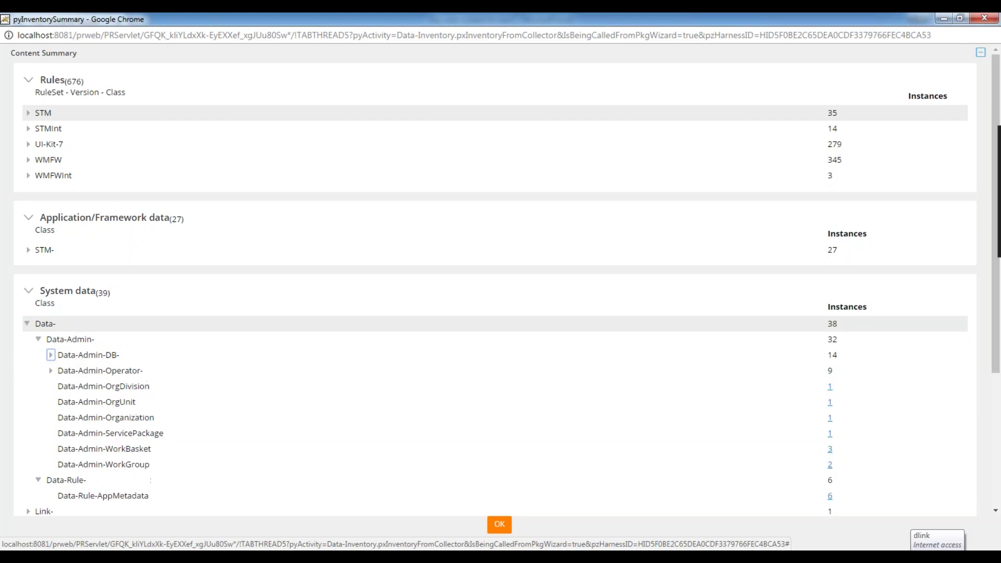
left_click(50, 355)
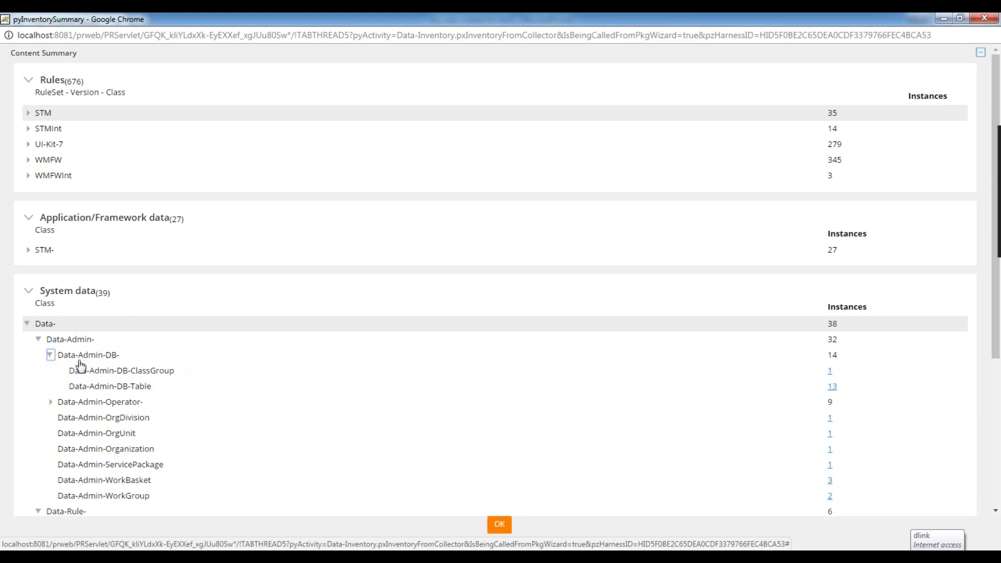
left_click(830, 372)
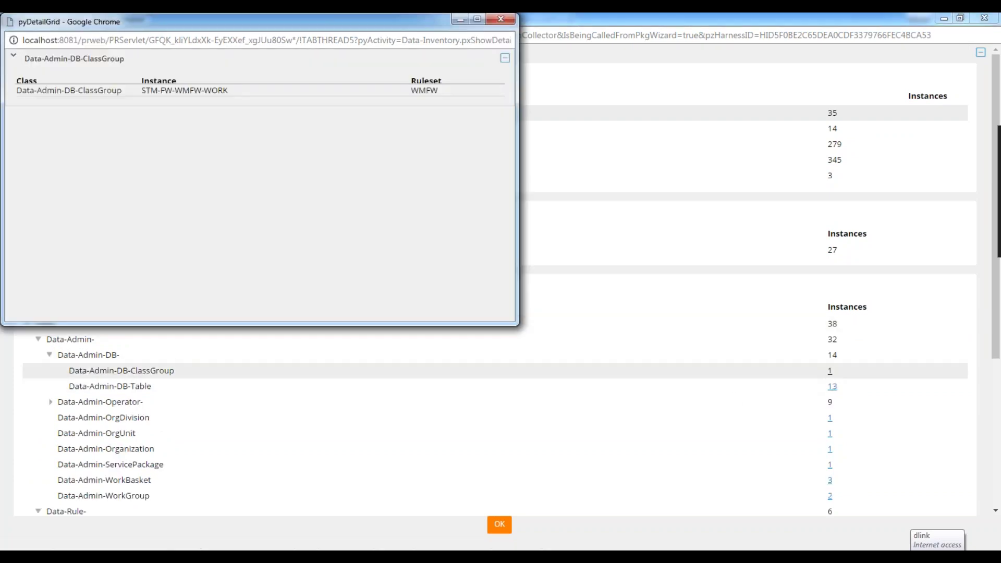
left_click(163, 94)
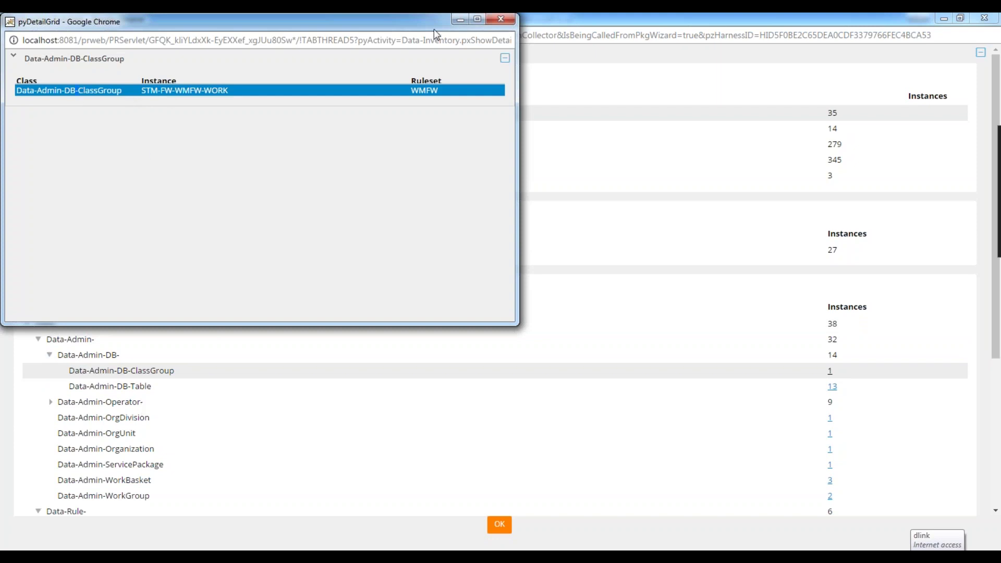
left_click_drag(400, 27, 400, 104)
left_click(501, 98)
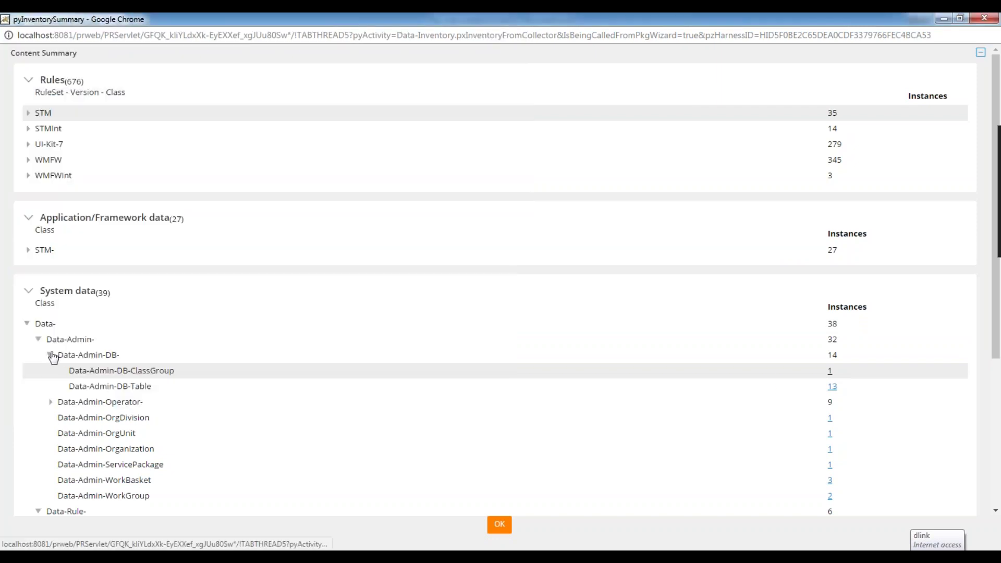
left_click(49, 354)
List the six Data-Admin-Operator-ID instances, select the administrator row, and minimize the summary window.
scroll(74, 398, "down", 1)
scroll(75, 398, "down", 2)
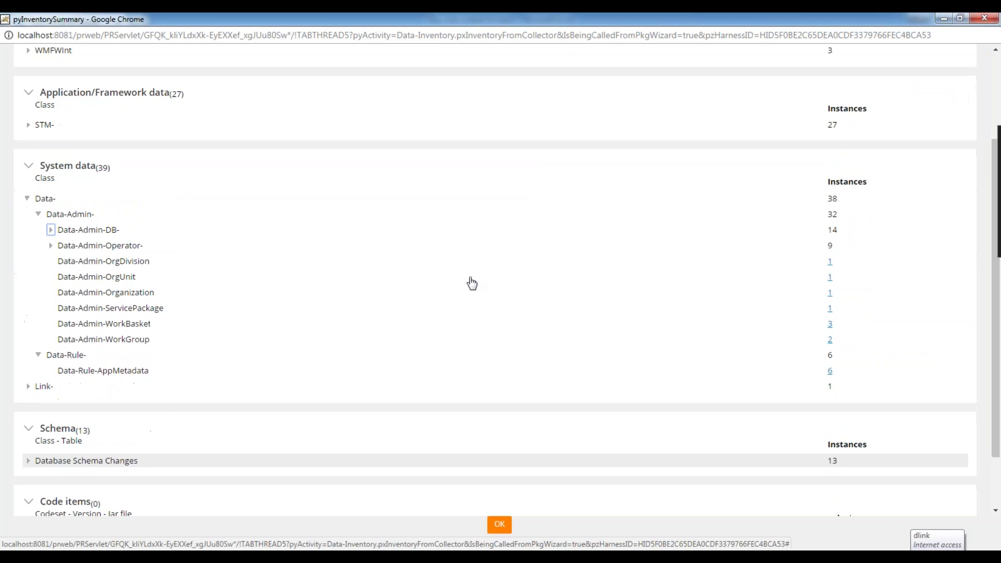
scroll(191, 251, "down", 1)
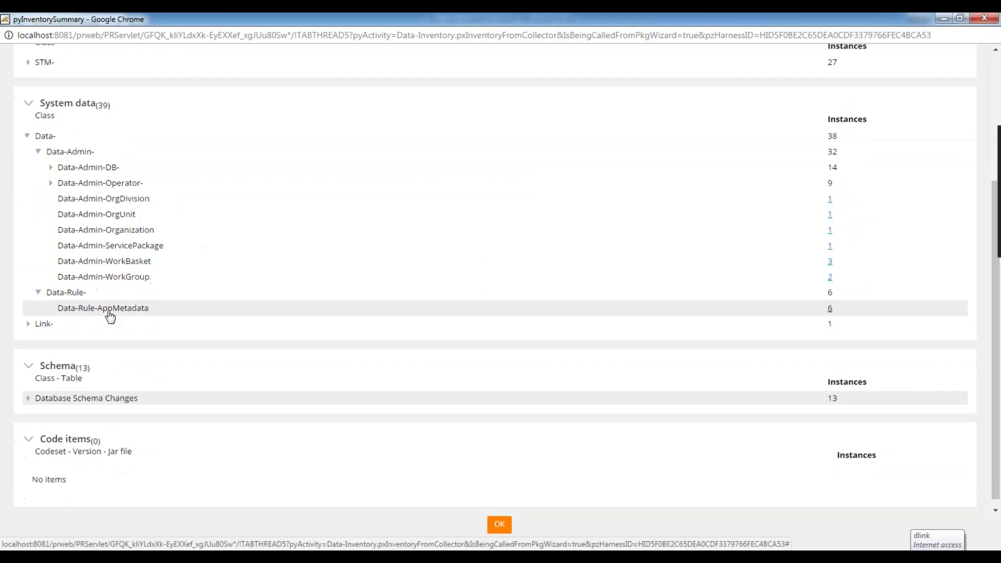
left_click(28, 398)
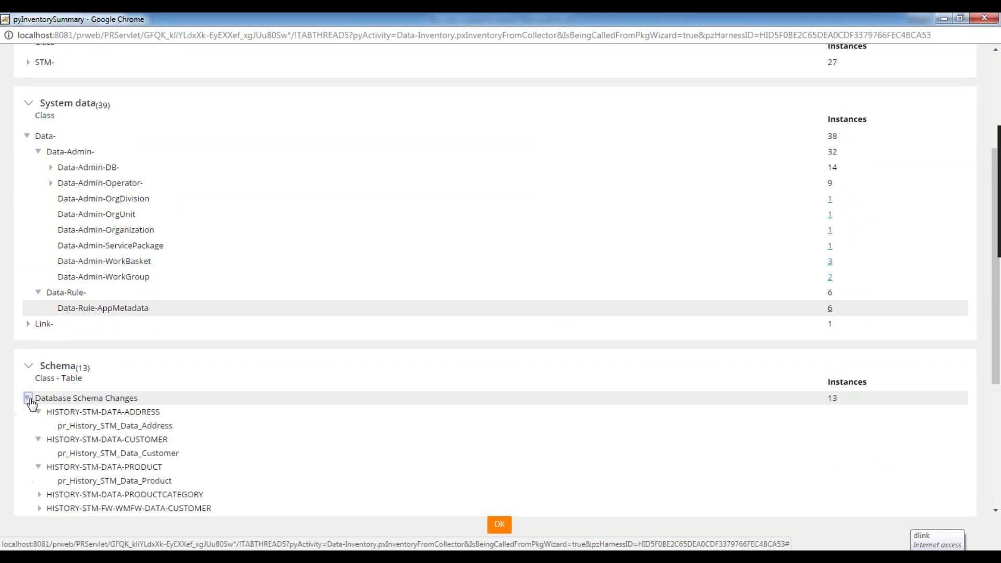
left_click(28, 398)
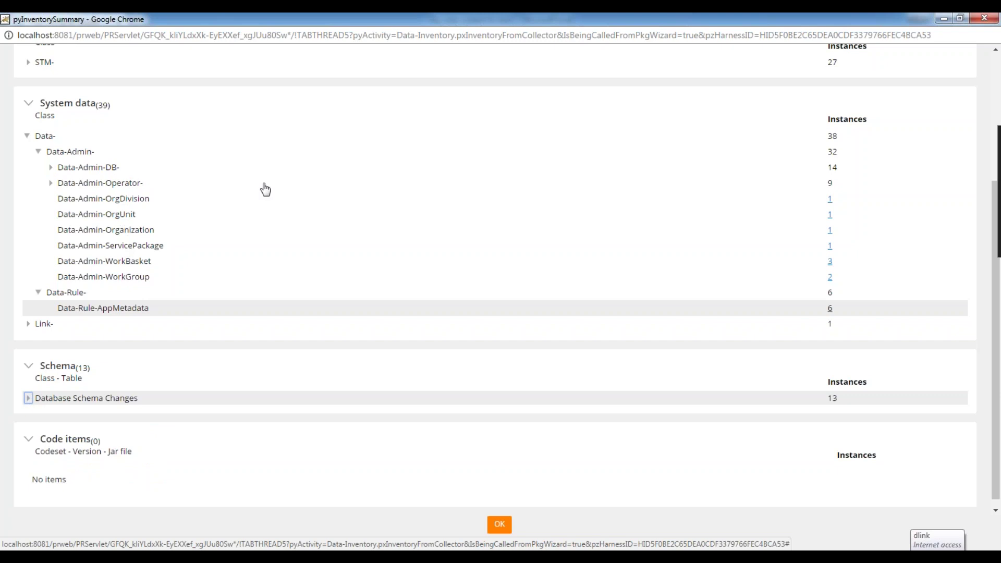
left_click(50, 183)
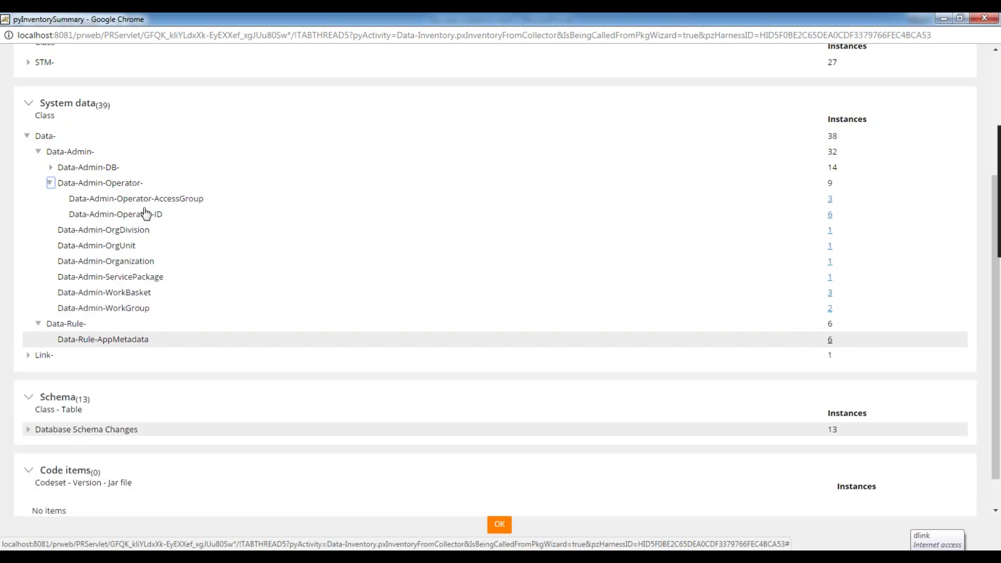
left_click(830, 215)
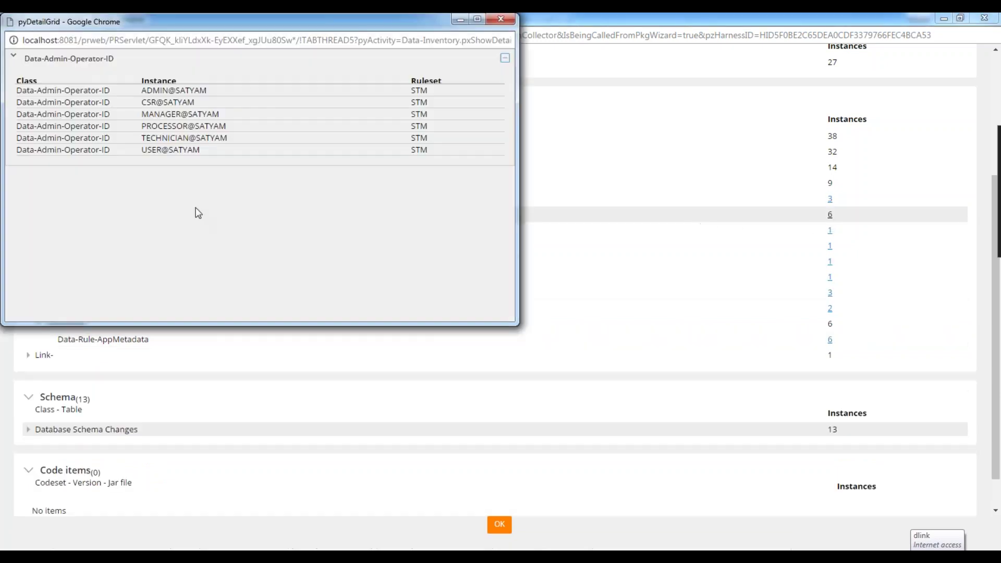
left_click(171, 93)
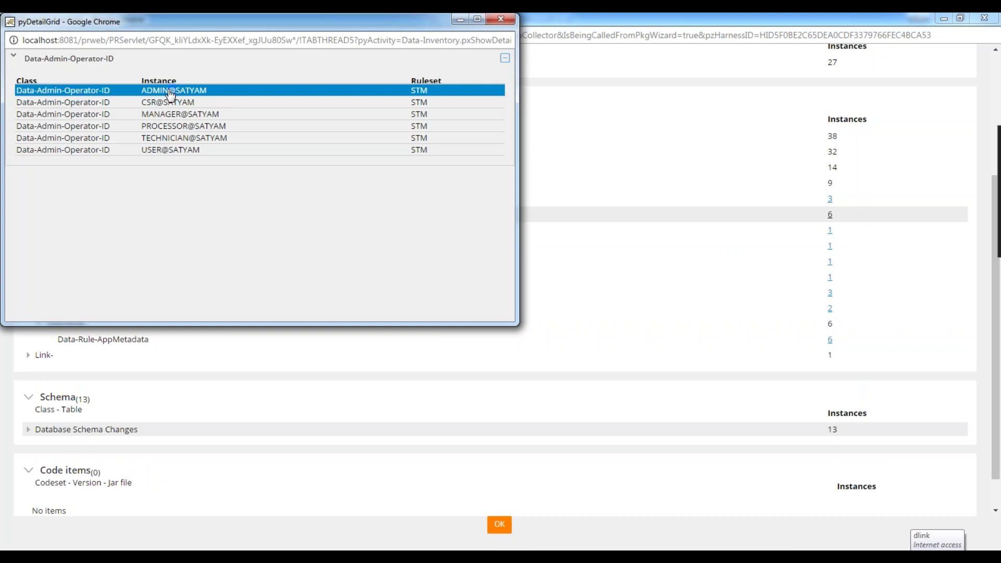
left_click(944, 18)
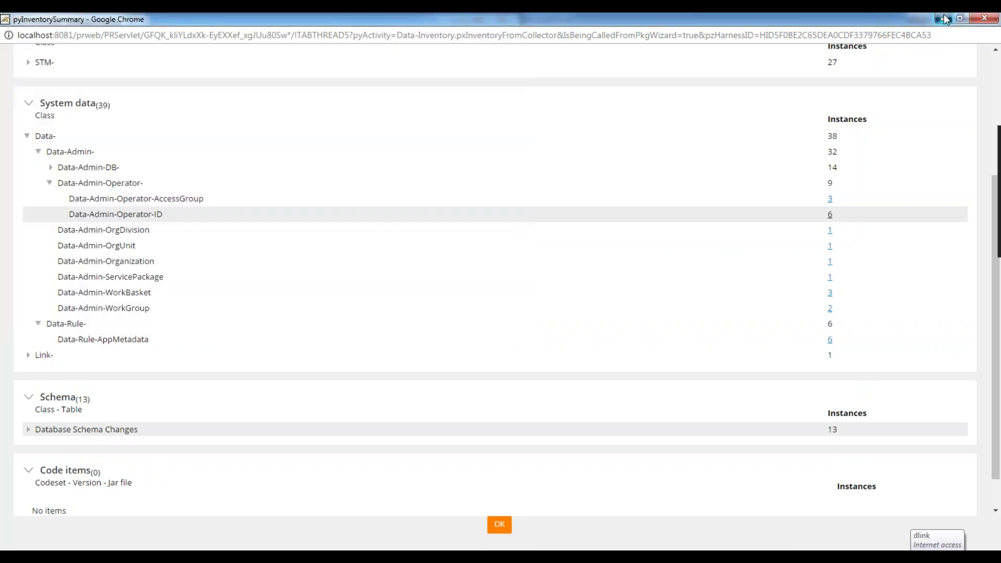
left_click_drag(261, 21, 352, 287)
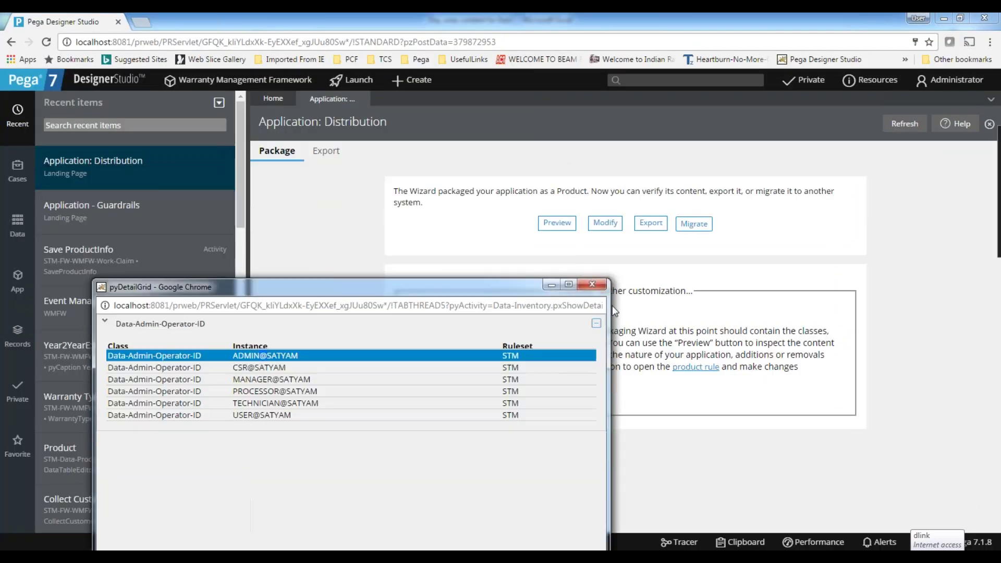
Open the current Administrator operator record from the account menu.
left_click(550, 286)
left_click(955, 80)
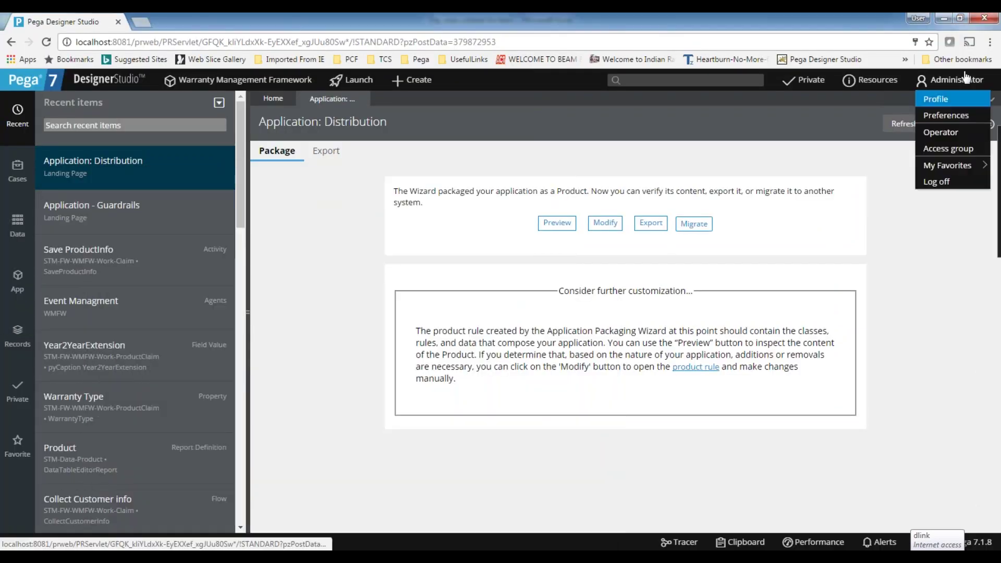
left_click(957, 140)
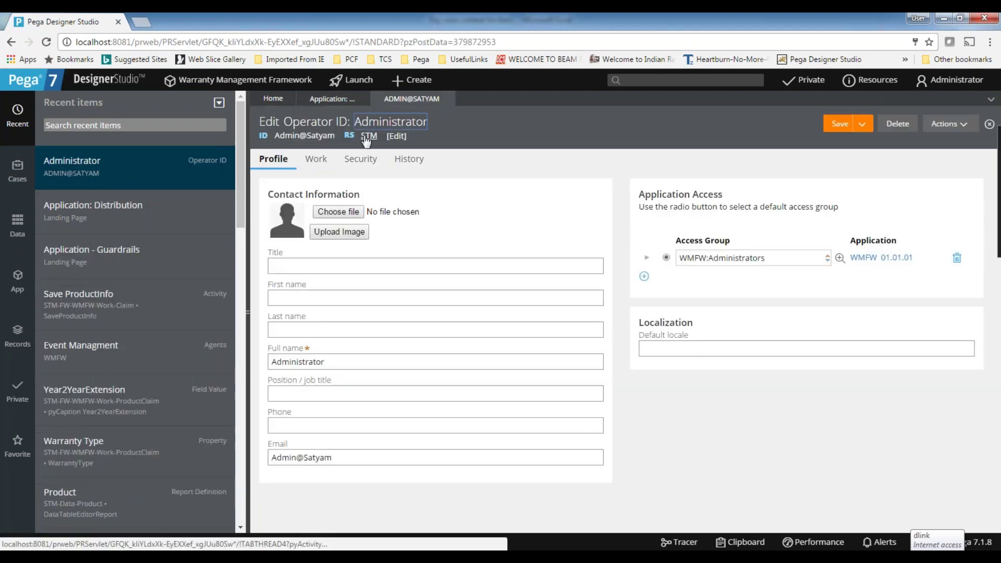
double_click(294, 121)
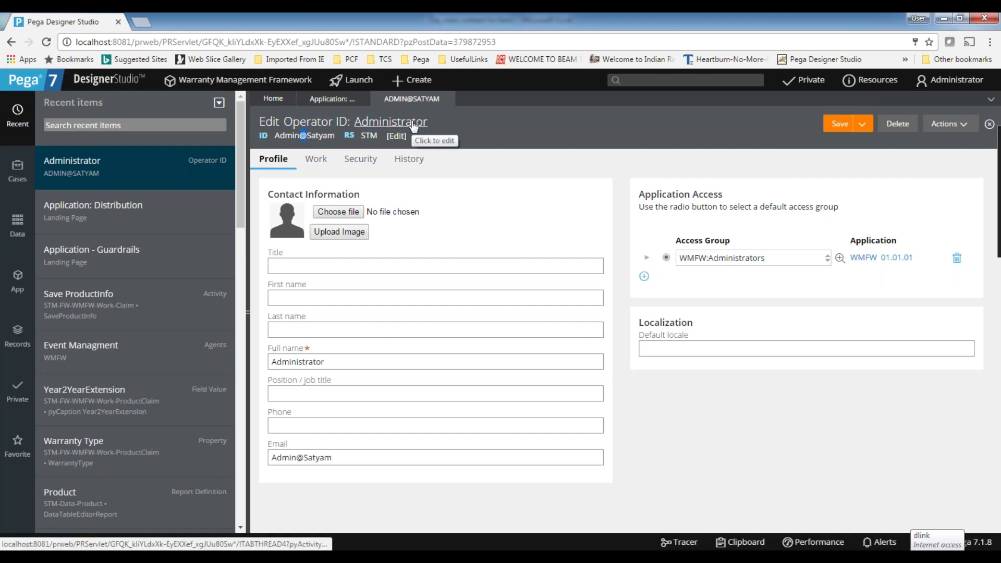
left_click(369, 136)
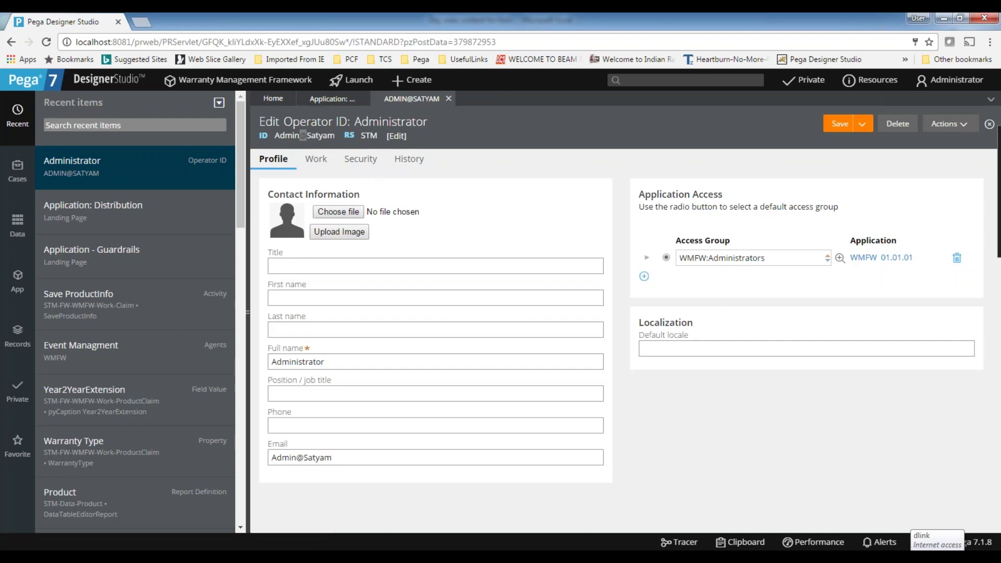
Replace the operator's associated ruleset value with STM.
left_click(398, 136)
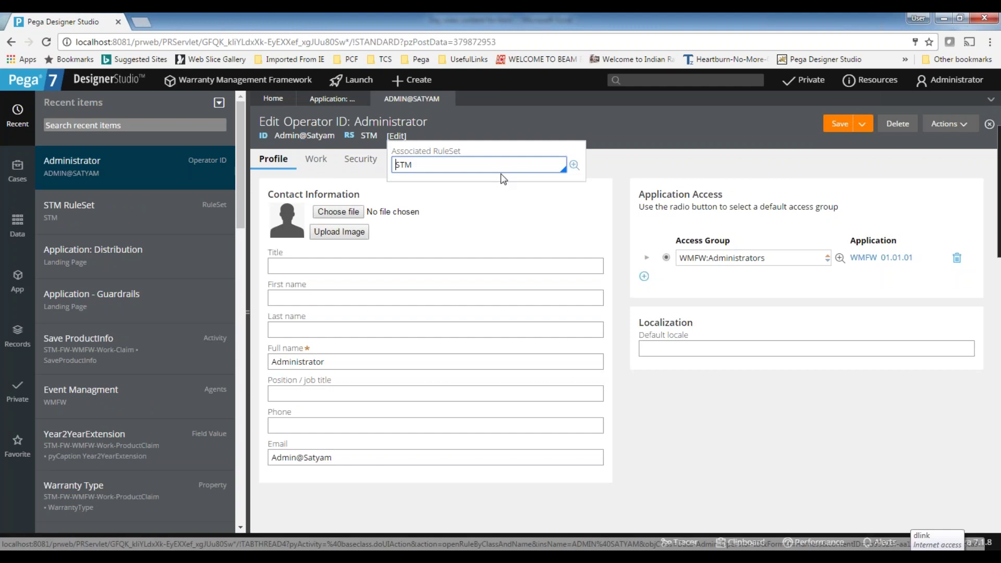
key("BackSpace")
left_click(486, 219)
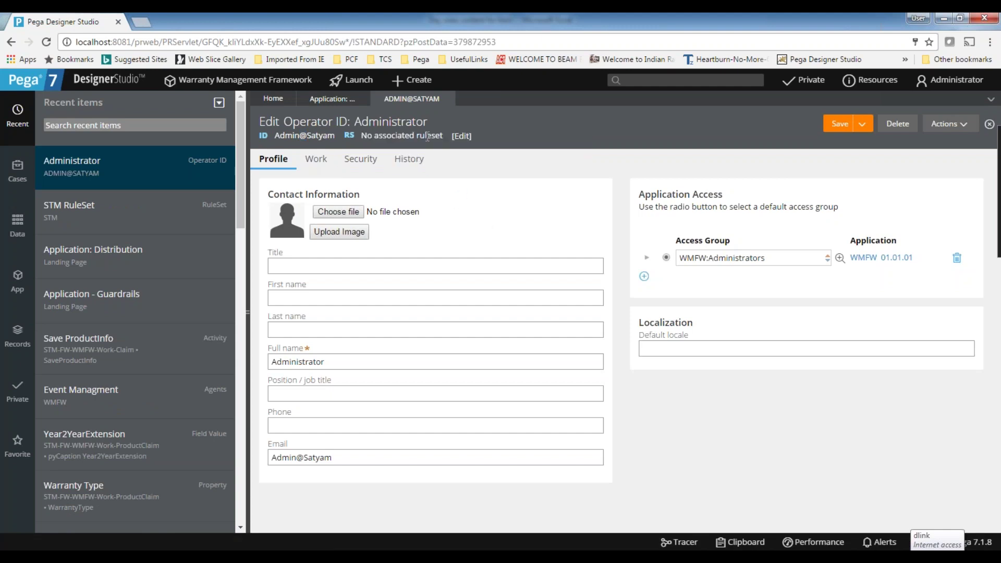
left_click(462, 137)
left_click(489, 161)
type("st")
key("Return")
left_click(508, 234)
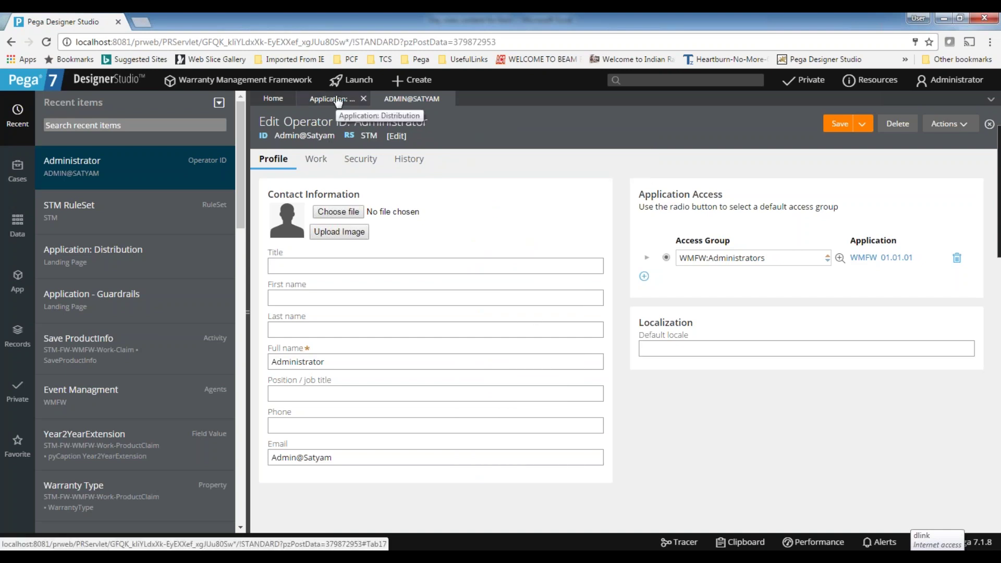
Export the Distribution product under the file name MyWarrantyCode.zip.
left_click(338, 100)
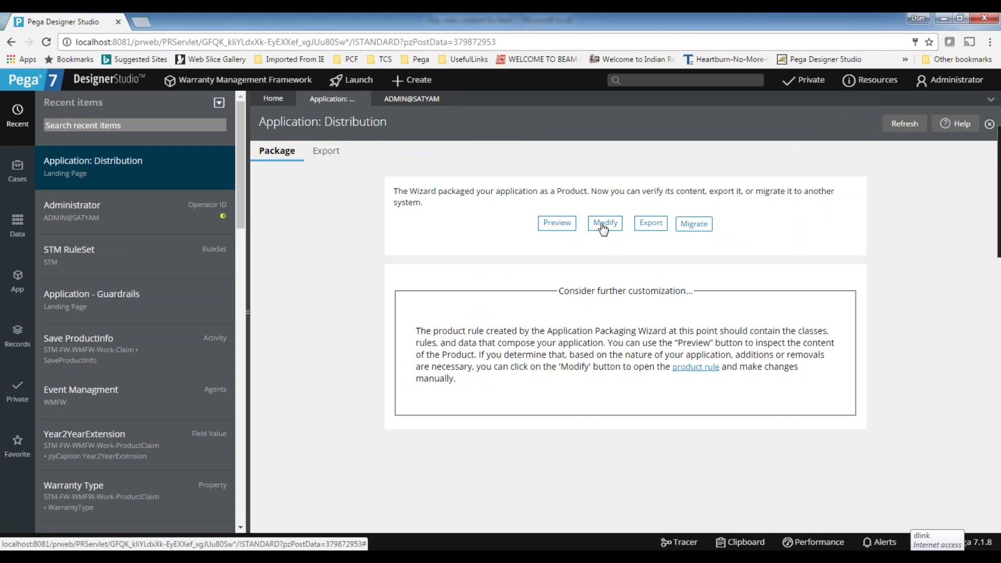
left_click(651, 224)
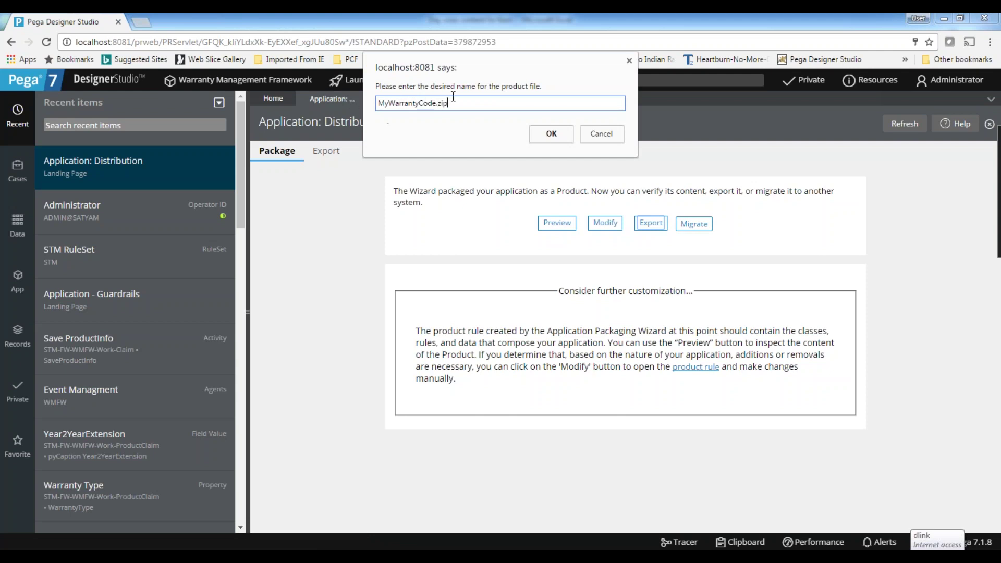
left_click(549, 135)
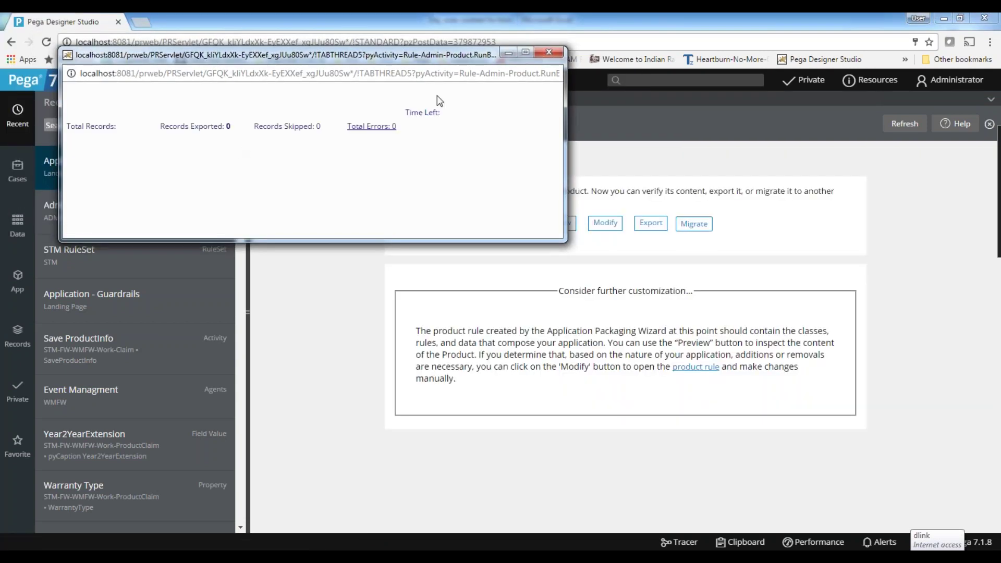
Open the unlocked STM:01-01-01 ruleset version named in the export warning.
double_click(143, 88)
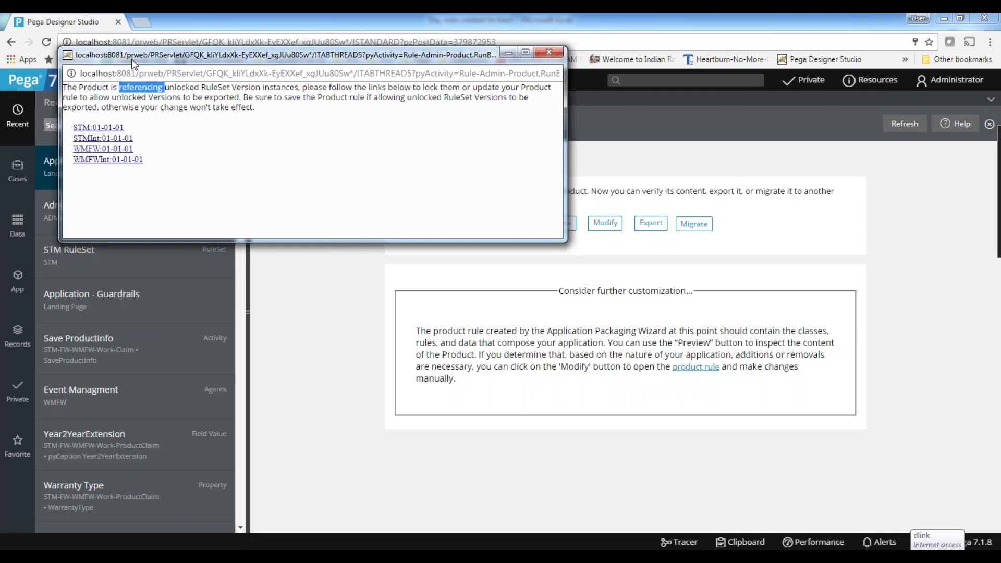
left_click_drag(134, 58, 327, 136)
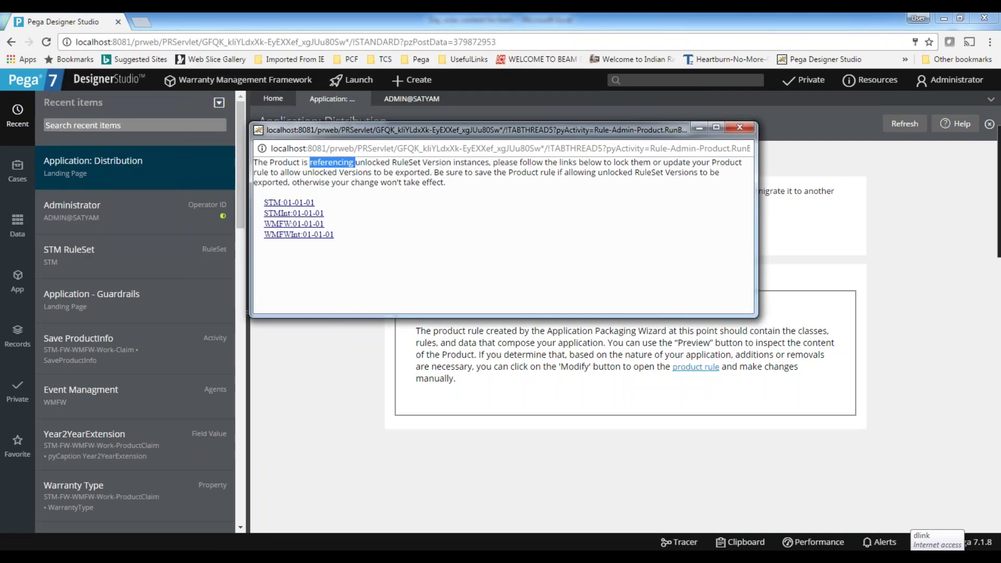
left_click(289, 202)
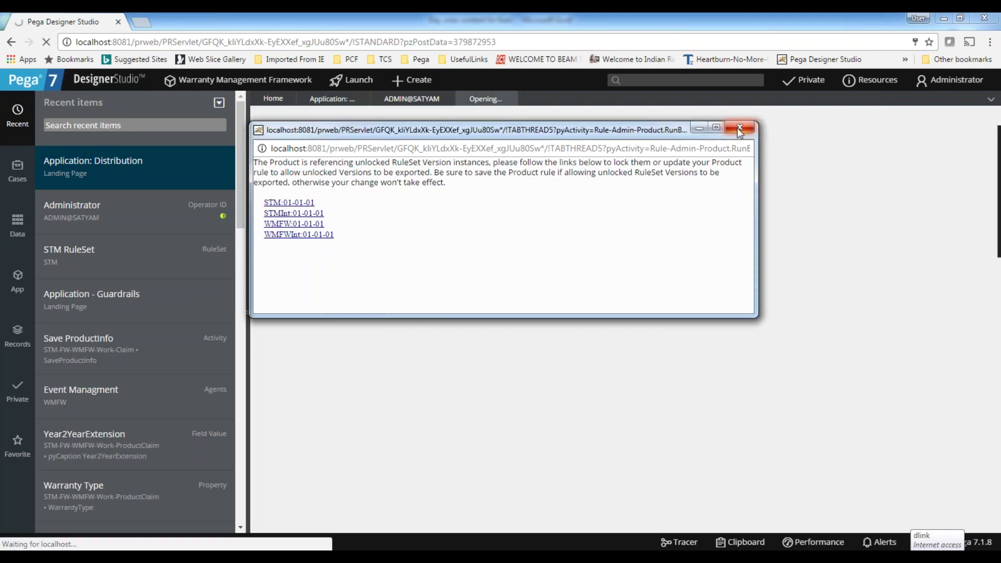
Lock and save STM version 01-01-01, entering and confirming a lock password.
scroll(469, 379, "down", 1)
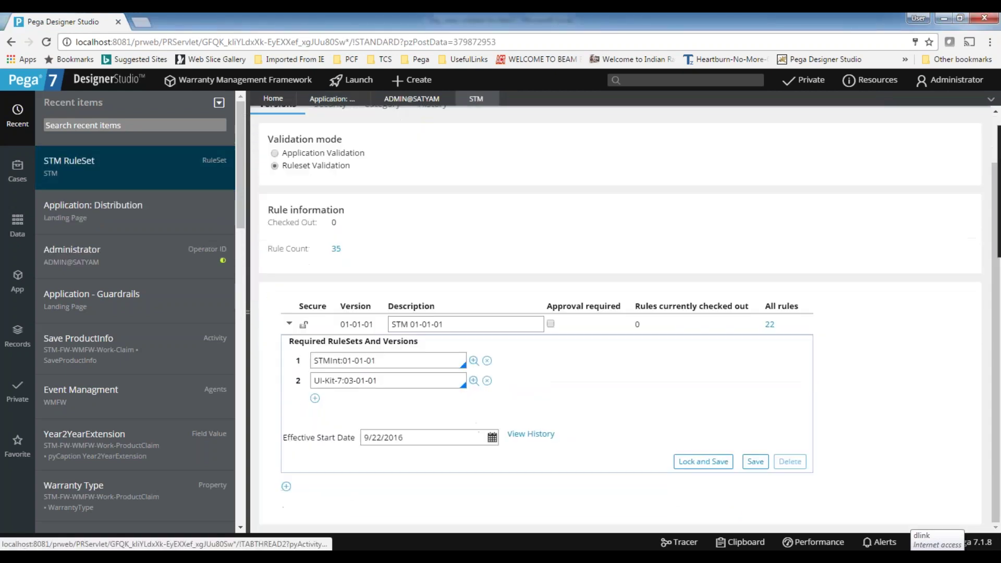
left_click(710, 462)
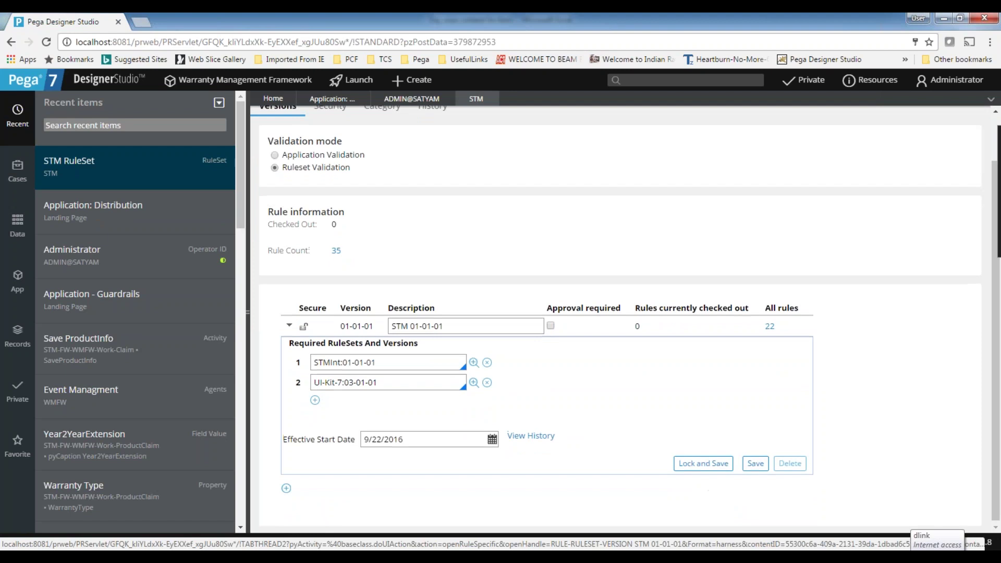
scroll(729, 500, "down", 1)
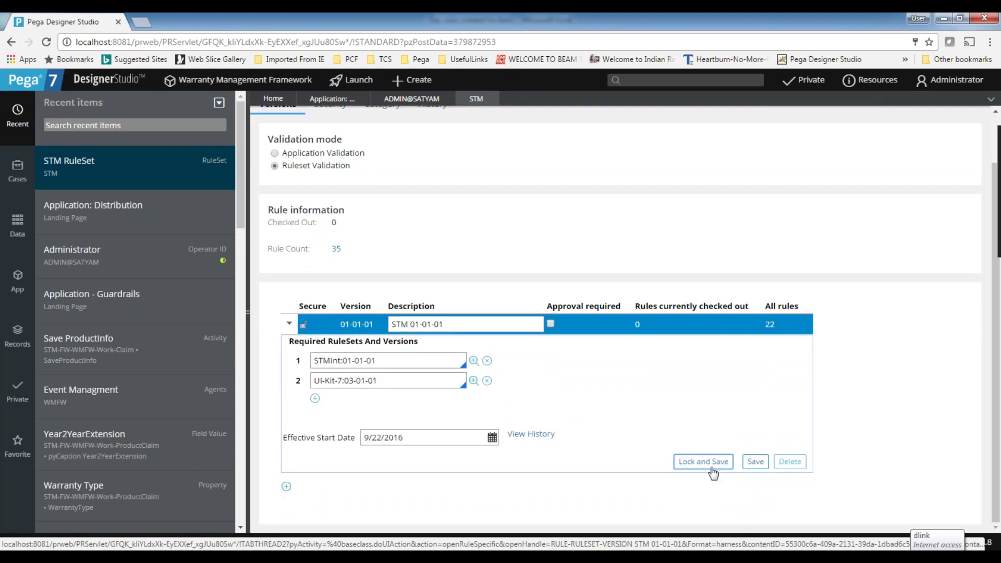
left_click(710, 462)
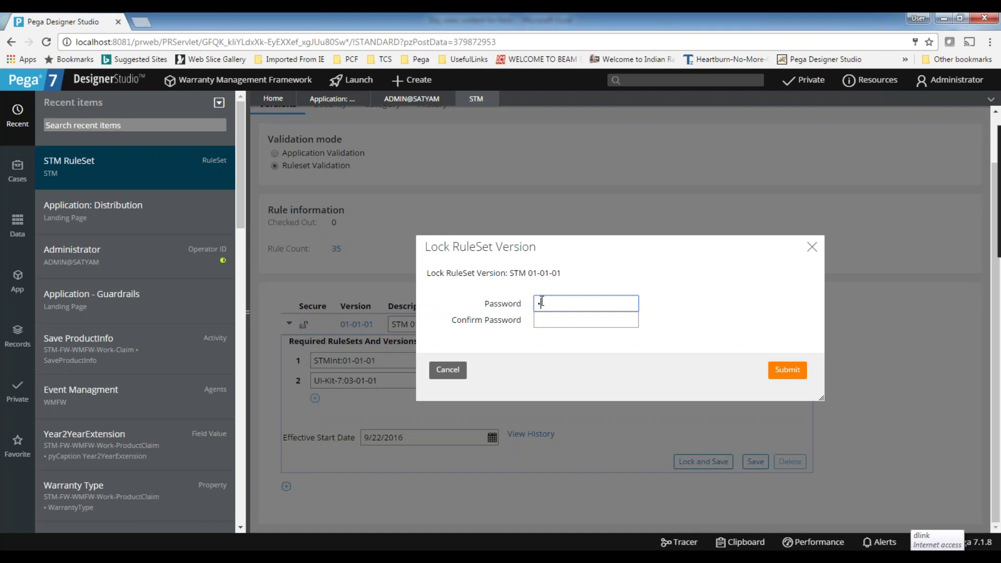
key("Tab")
type("••")
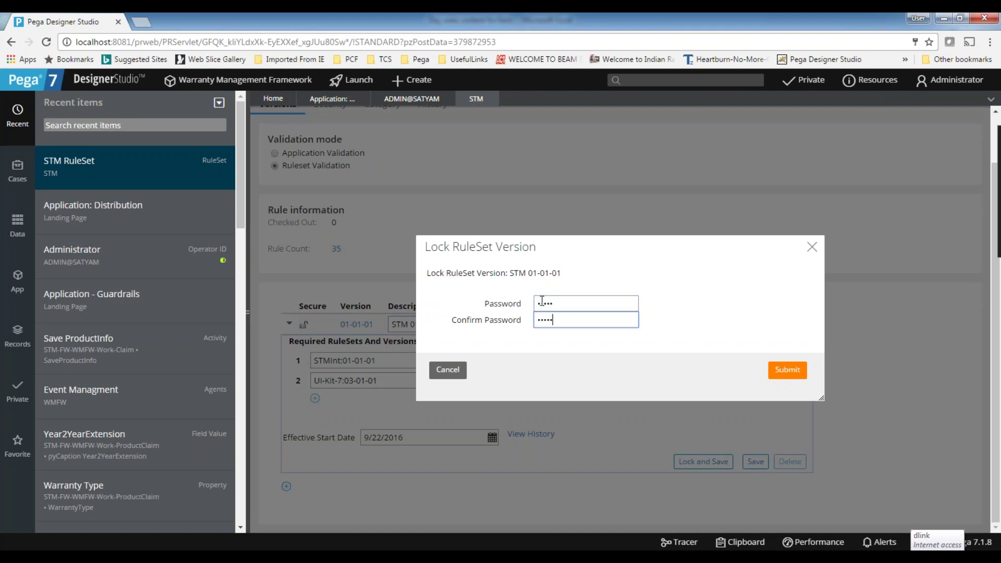
key("BackSpace")
key("BackSpace")
key("BackSpace")
key("BackSpace")
type("••")
left_click(802, 371)
left_click(770, 369)
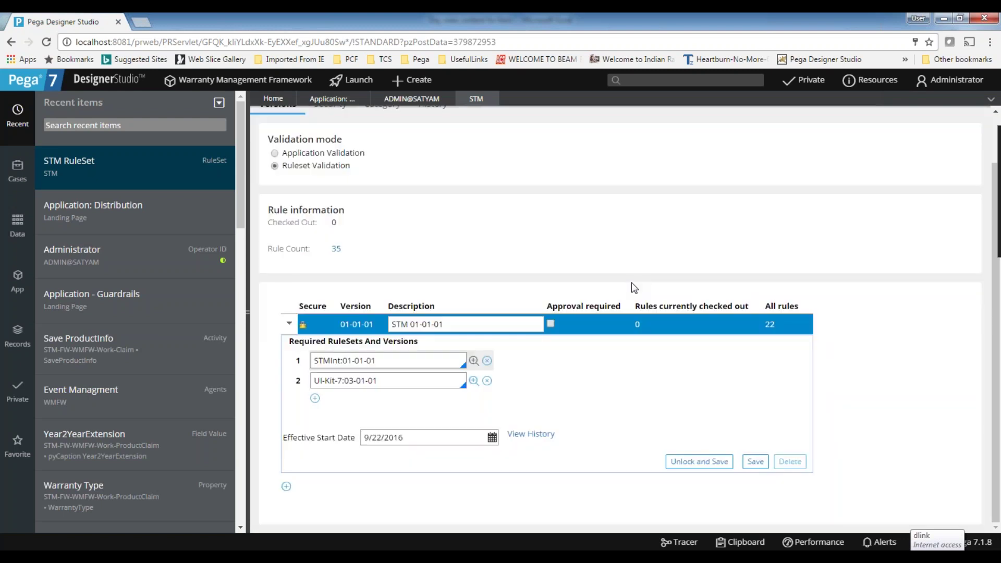
left_click(289, 324)
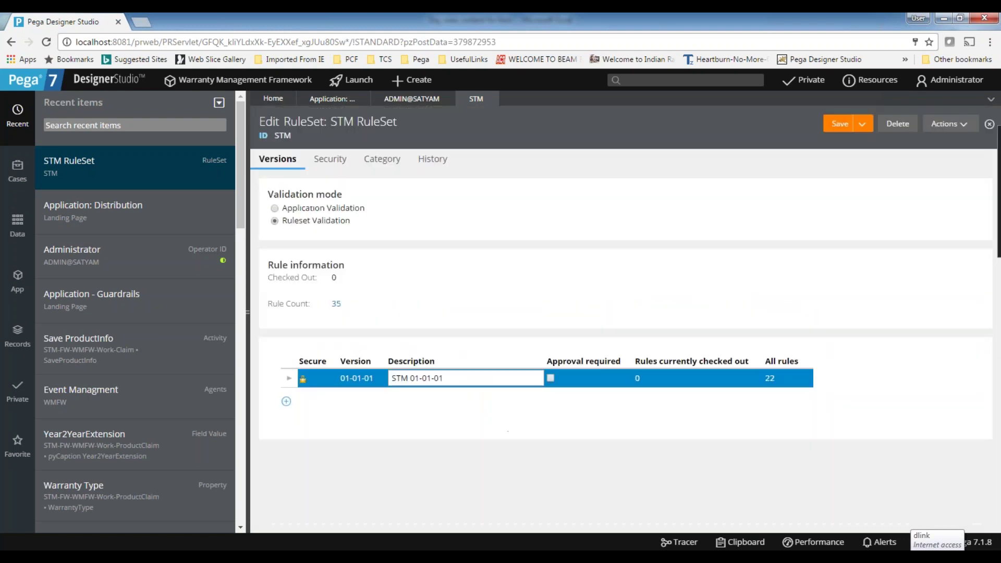
left_click(286, 401)
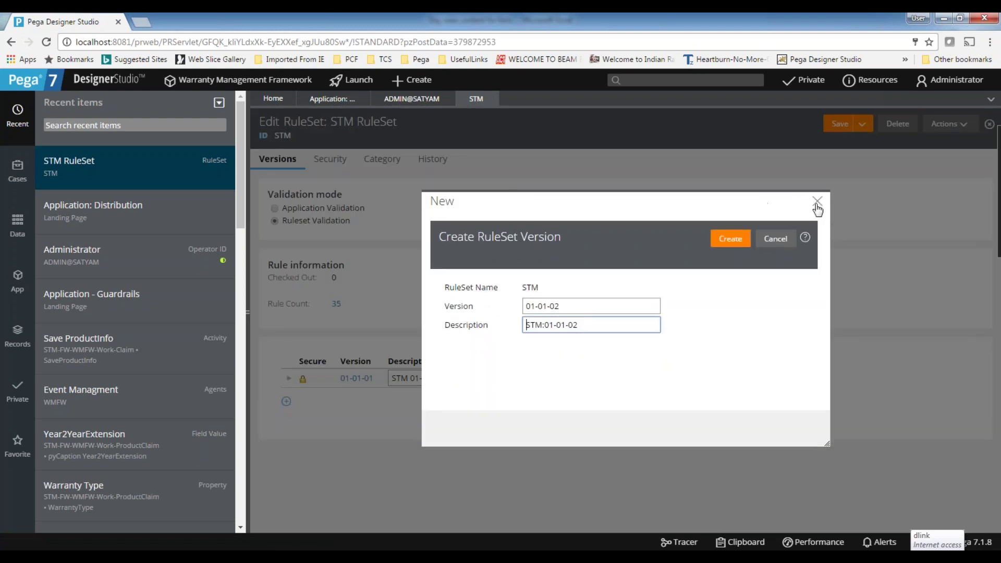
left_click(816, 204)
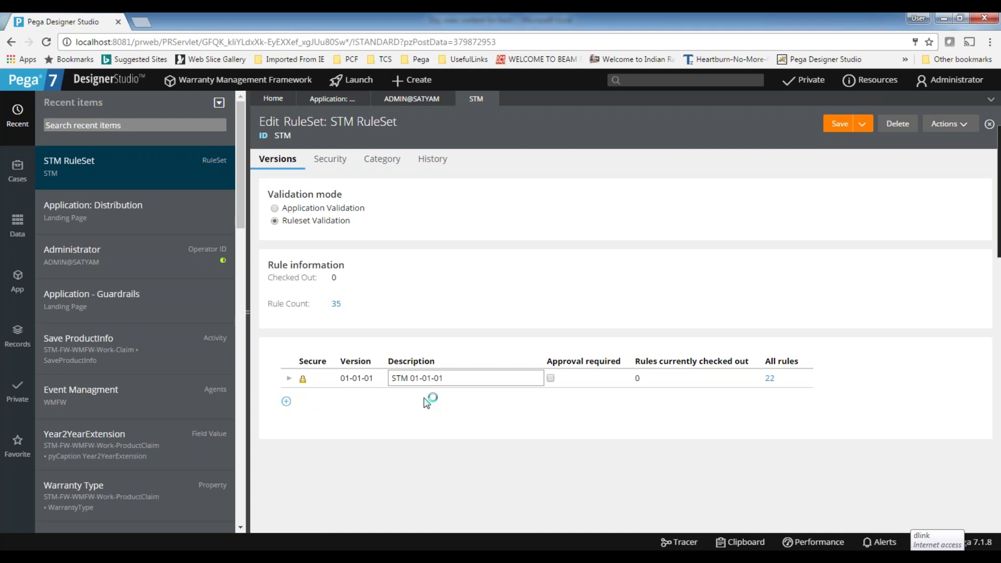
left_click(293, 384)
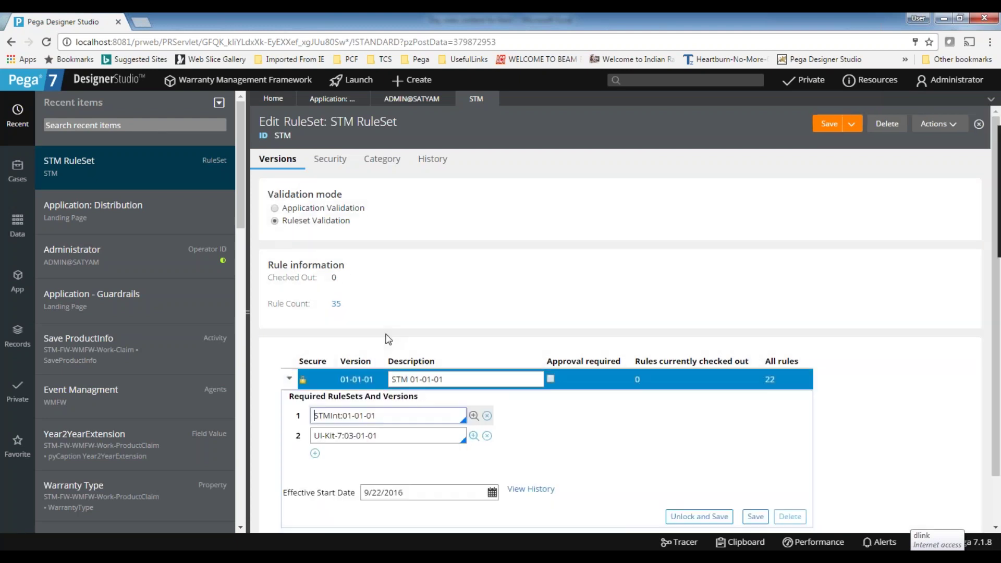
scroll(465, 358, "down", 1)
left_click(288, 327)
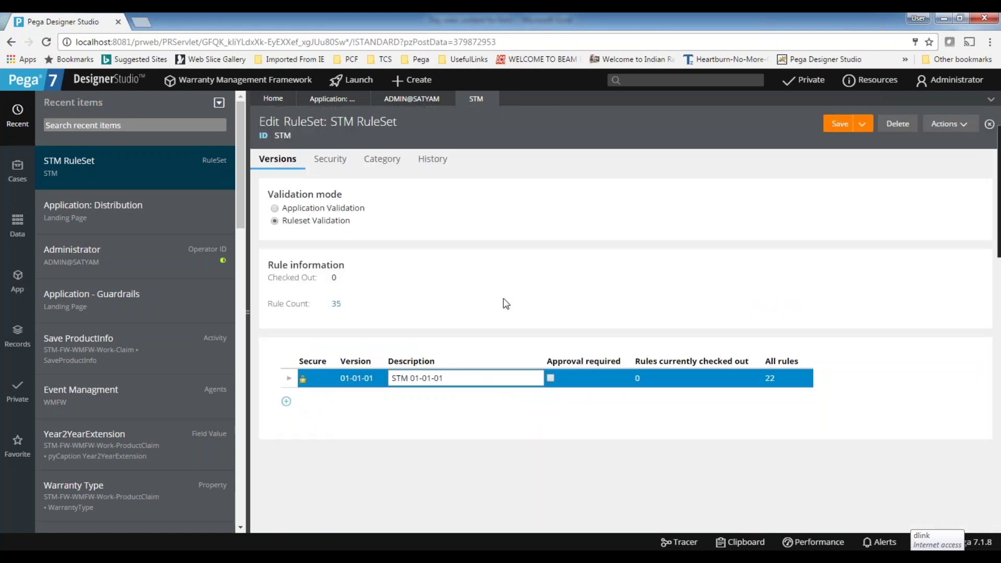
triple_click(469, 381)
left_click(483, 376)
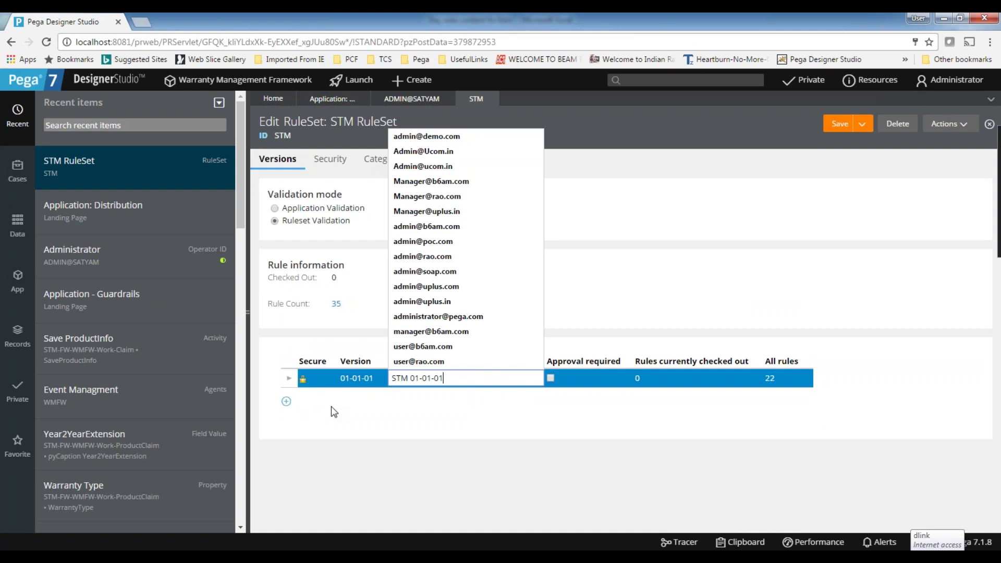
left_click(342, 421)
left_click(456, 374)
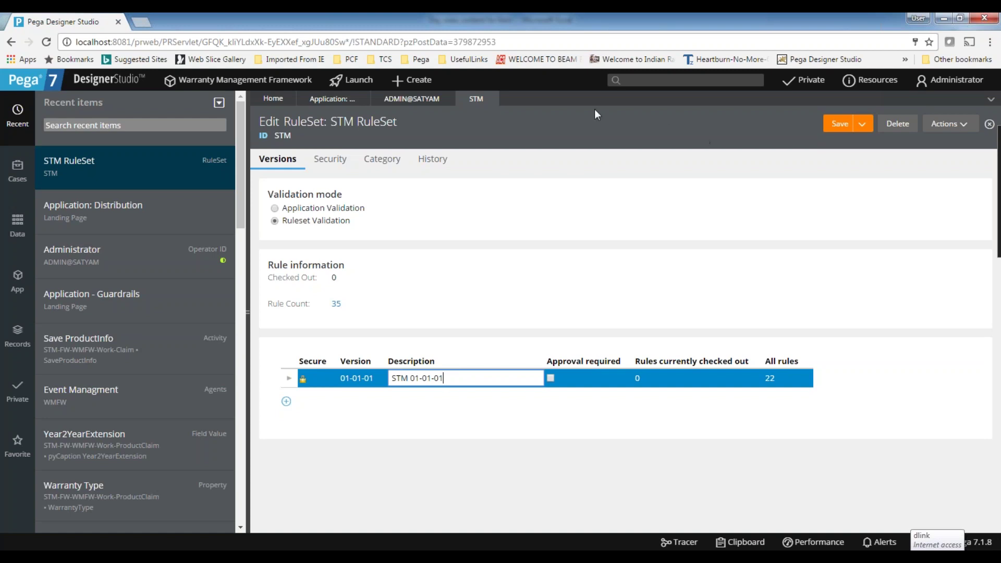
Close the Administrator operator record, discarding its unsaved changes.
left_click(417, 100)
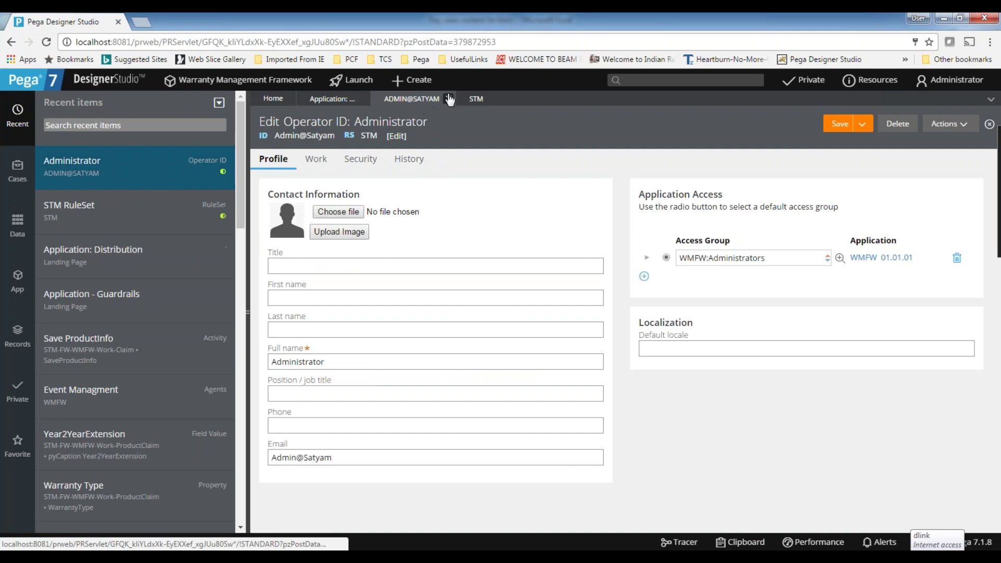
left_click(449, 99)
left_click(789, 347)
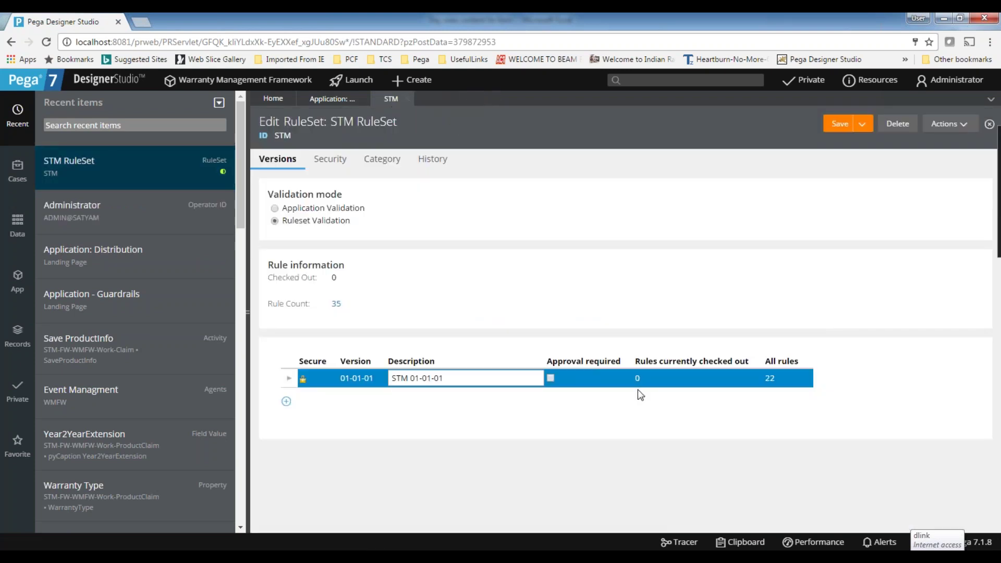
Close the STM ruleset record without saving, then open the WMFW product rule.
left_click(452, 380)
left_click(457, 381)
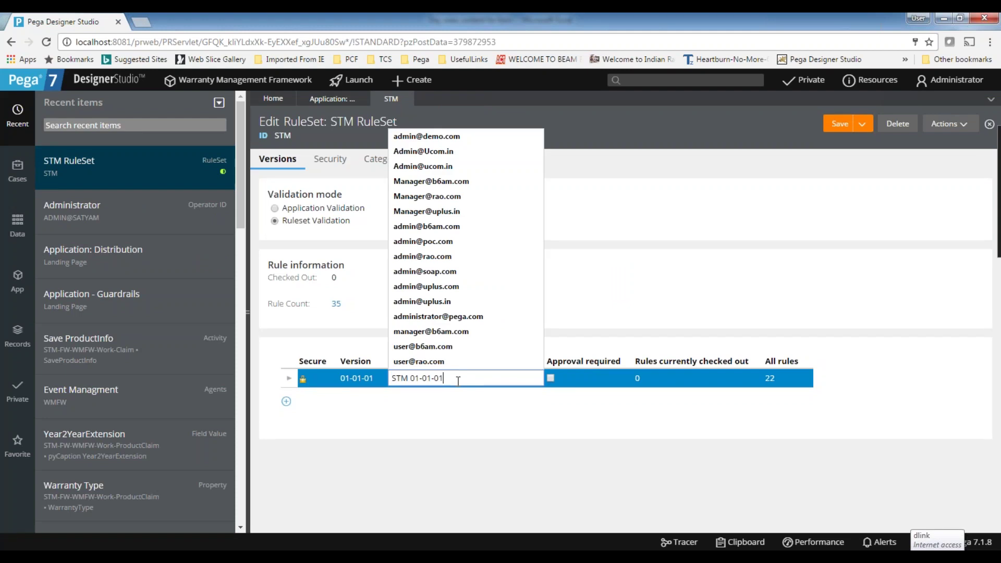
left_click(699, 302)
left_click(485, 379)
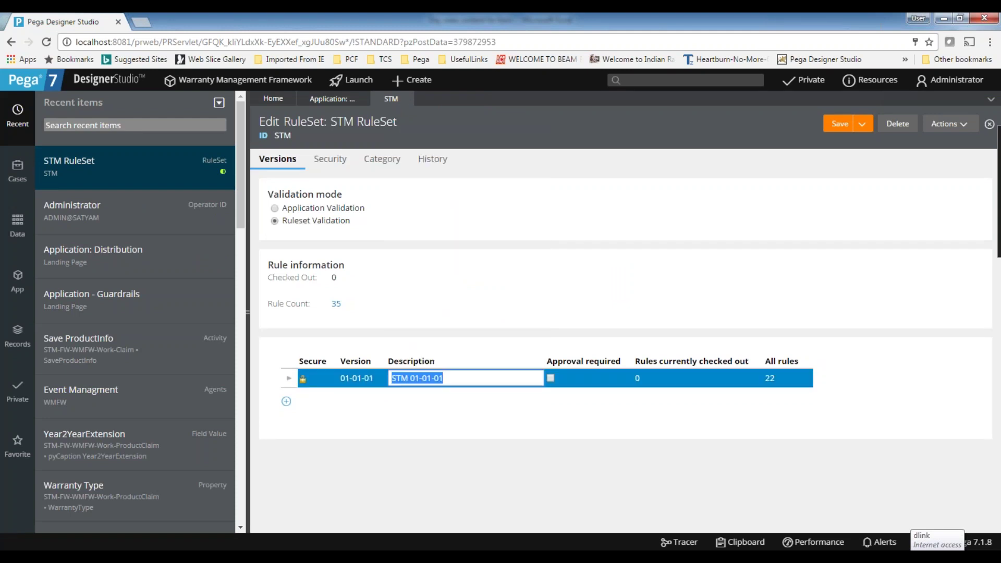
left_click(407, 99)
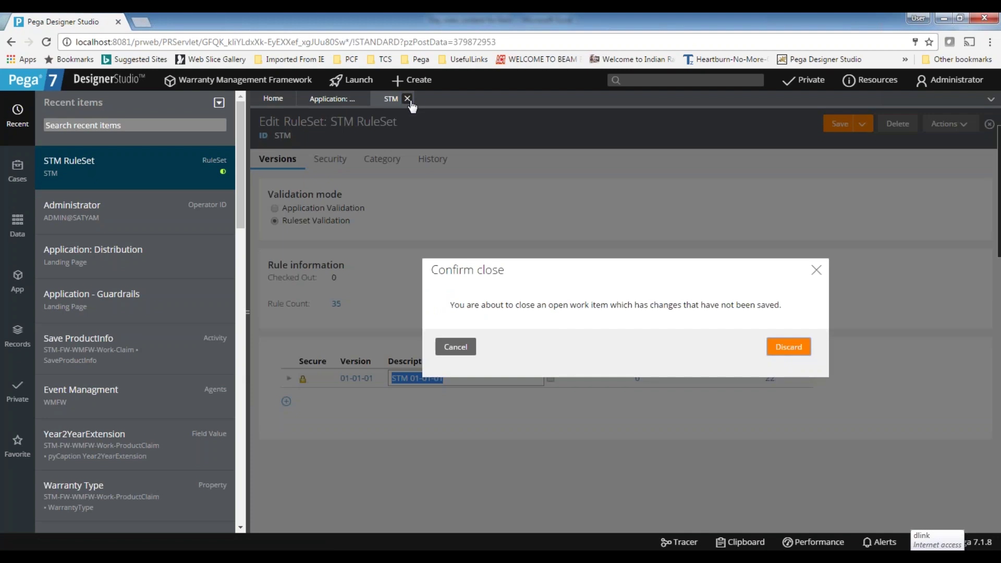
left_click(786, 352)
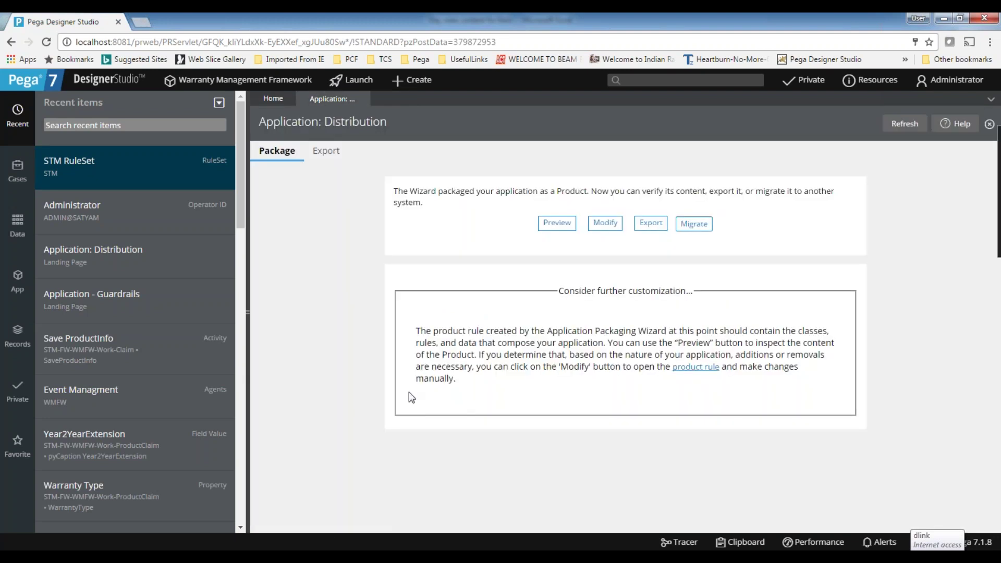
left_click(710, 368)
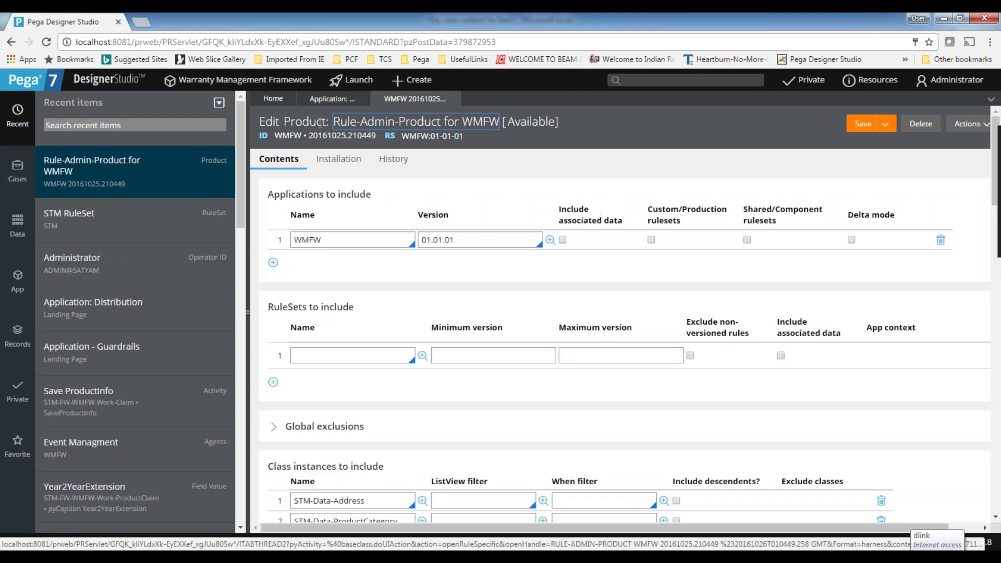
Check application WMFW and class STM-Data-Address, then tick 'Allow unlocked ruleset versions?'.
double_click(334, 240)
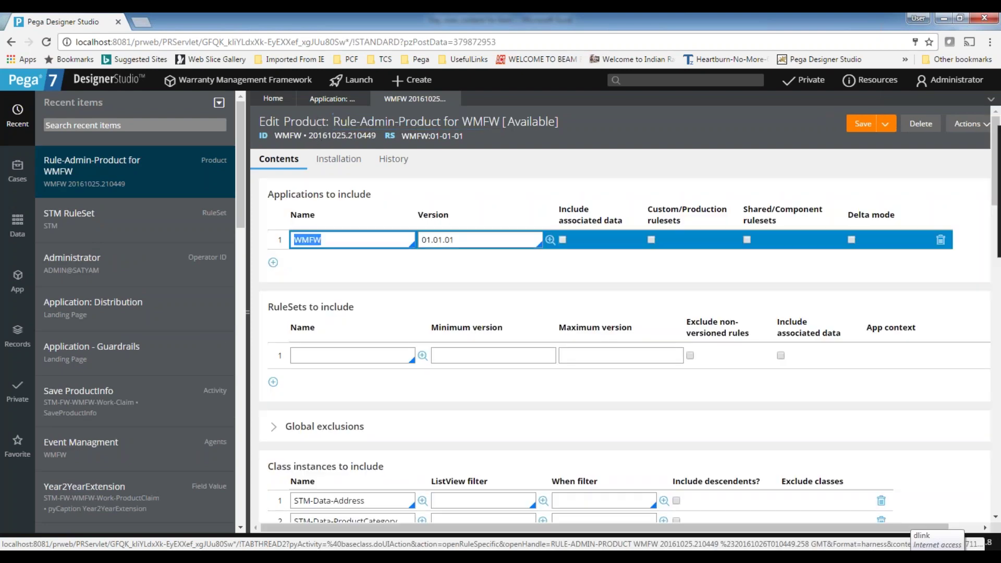
scroll(437, 397, "down", 5)
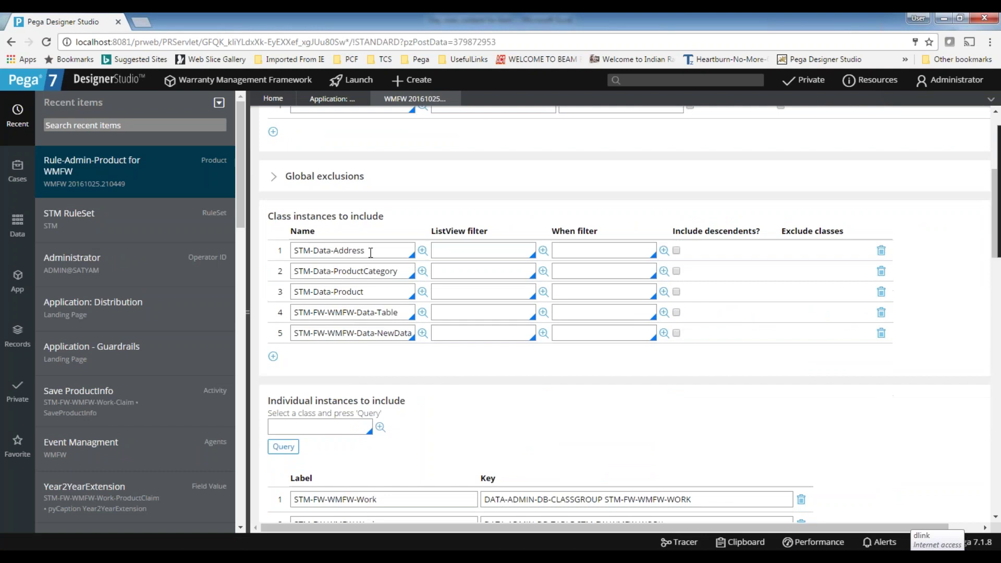
triple_click(370, 253)
scroll(378, 364, "down", 5)
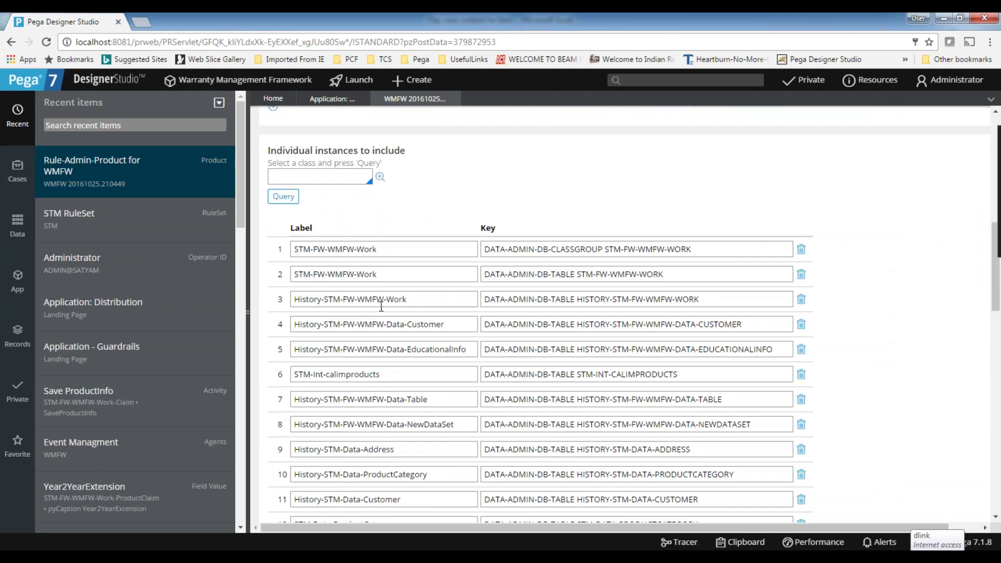
scroll(381, 307, "down", 18)
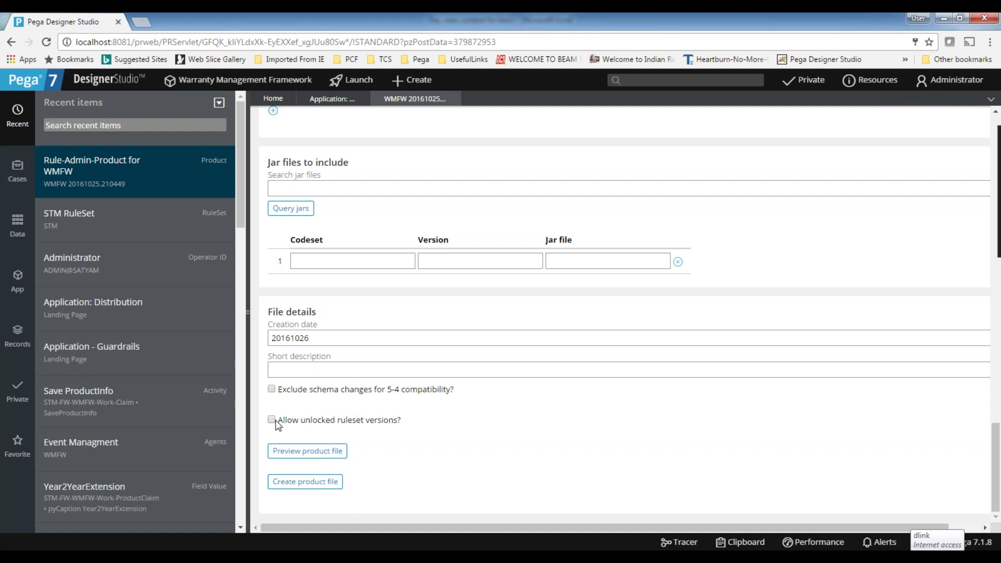
scroll(631, 474, "up", 6)
scroll(281, 433, "down", 6)
left_click(271, 419)
left_click(300, 482)
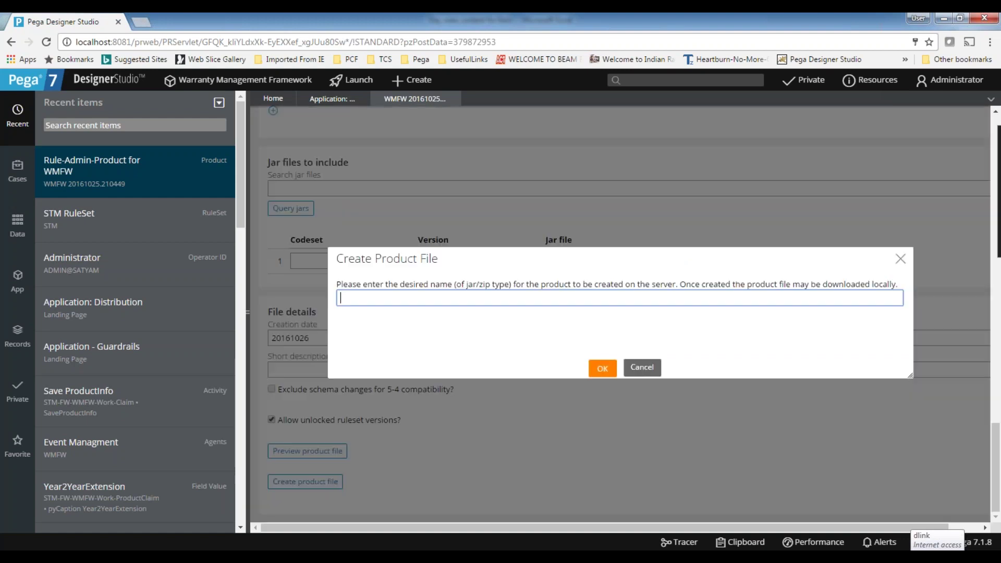
type("MyWarrantyApp.ja")
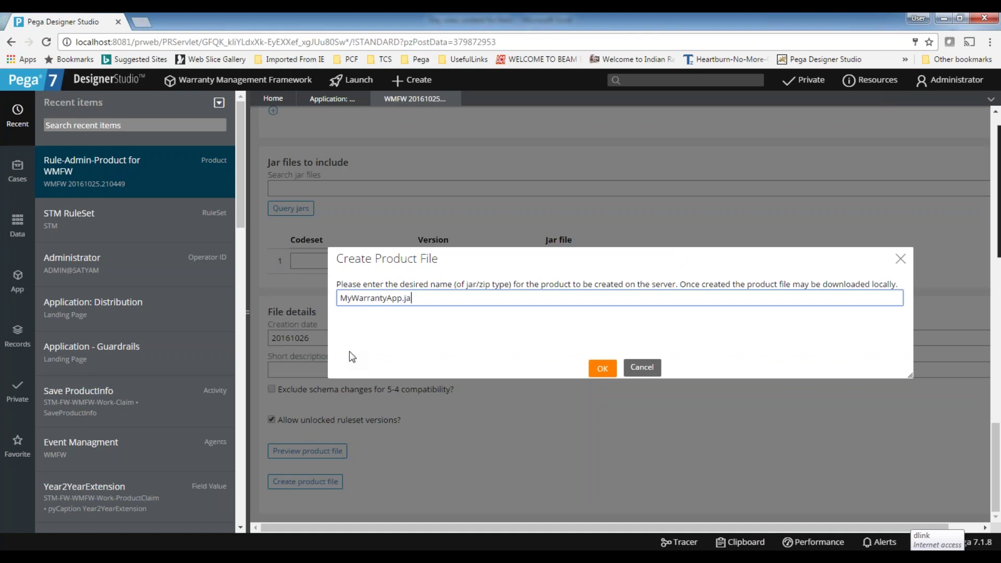
key("BackSpace")
type("zip")
left_click(603, 368)
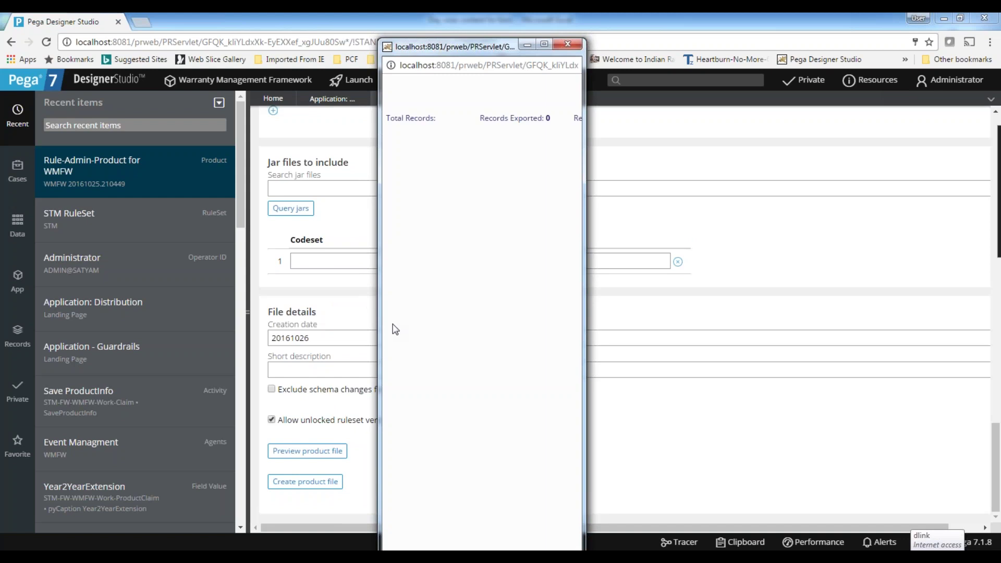
double_click(423, 47)
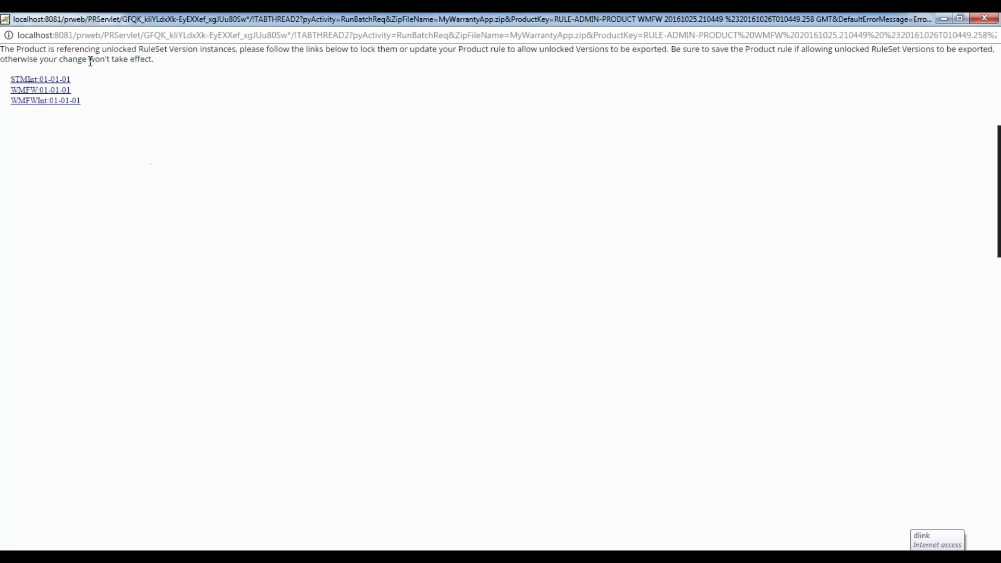
left_click(995, 22)
scroll(509, 467, "up", 5)
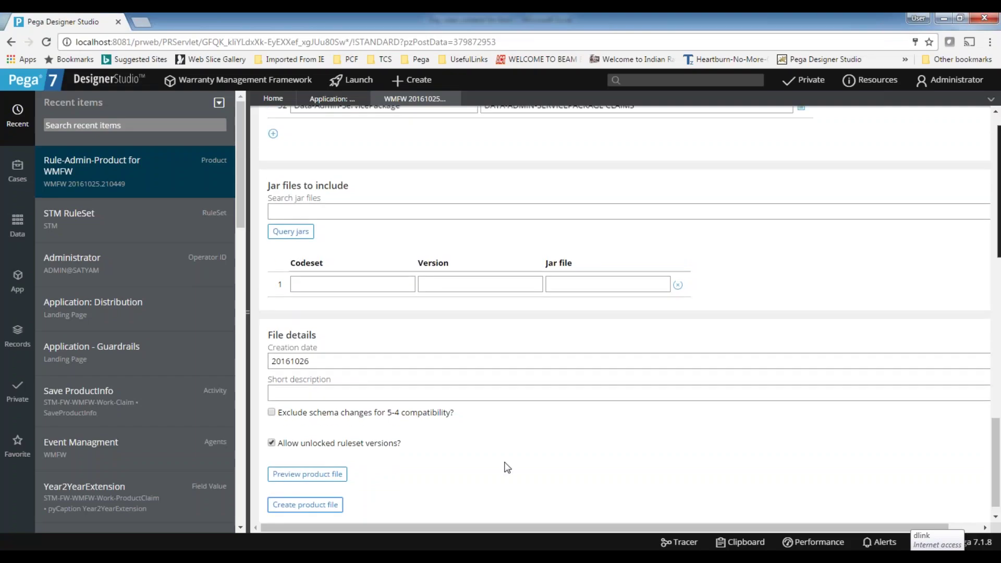
Start creating the product file, keeping the name MyWarrantyApp.zip.
scroll(509, 468, "up", 15)
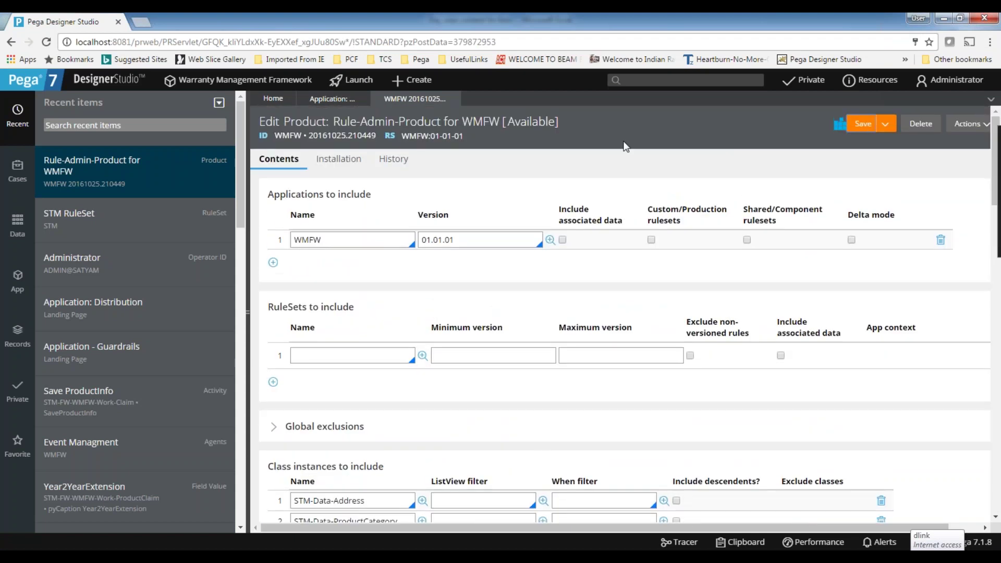
scroll(626, 147, "down", 15)
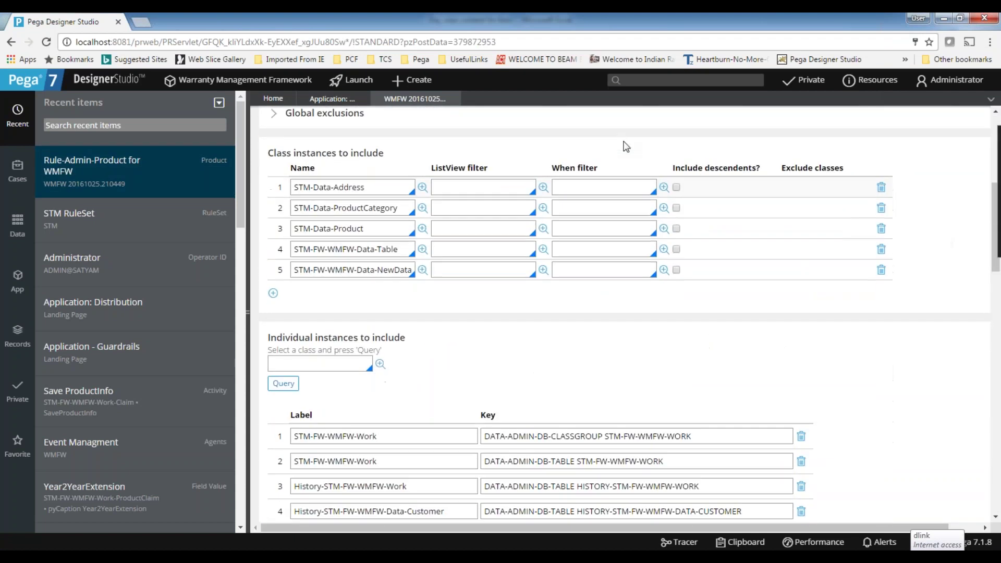
scroll(626, 313, "down", 3)
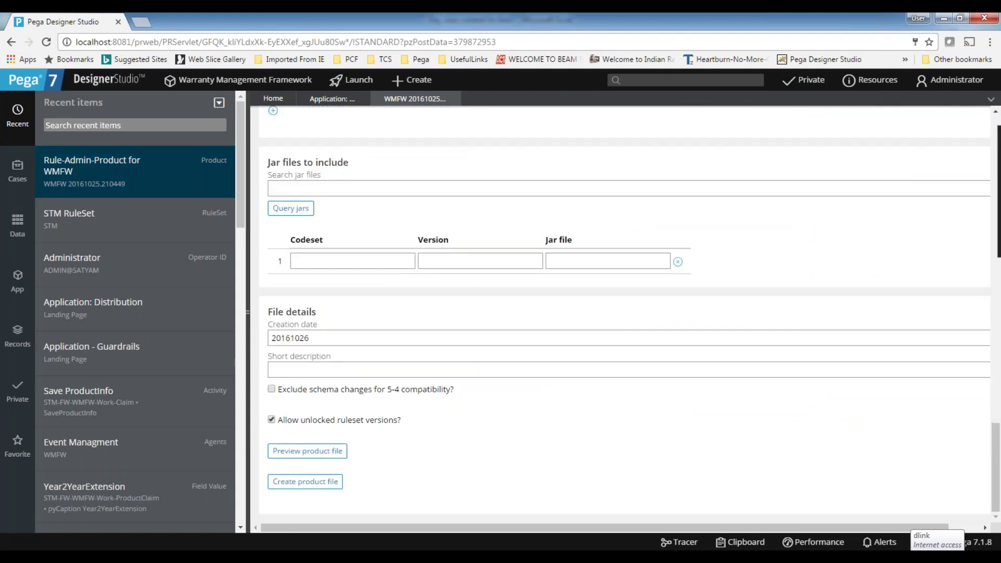
left_click(308, 485)
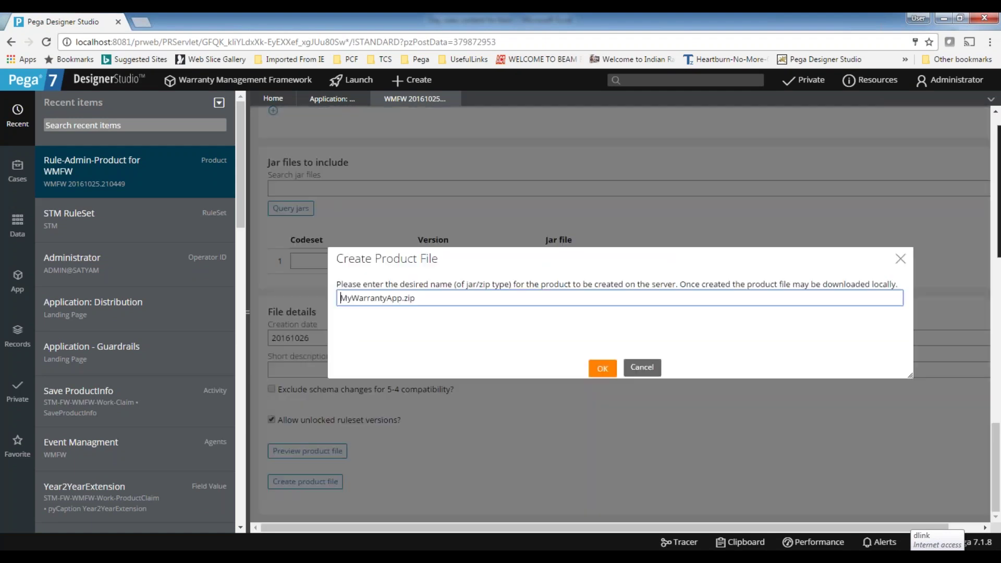
key("ctrl+a")
left_click(428, 304)
left_click(603, 373)
Confirm MyWarrantyApp.zip and run the export, enlarging the progress window until 755 records finish.
double_click(435, 297)
left_click(453, 303)
double_click(448, 300)
left_click(433, 301)
left_click(603, 369)
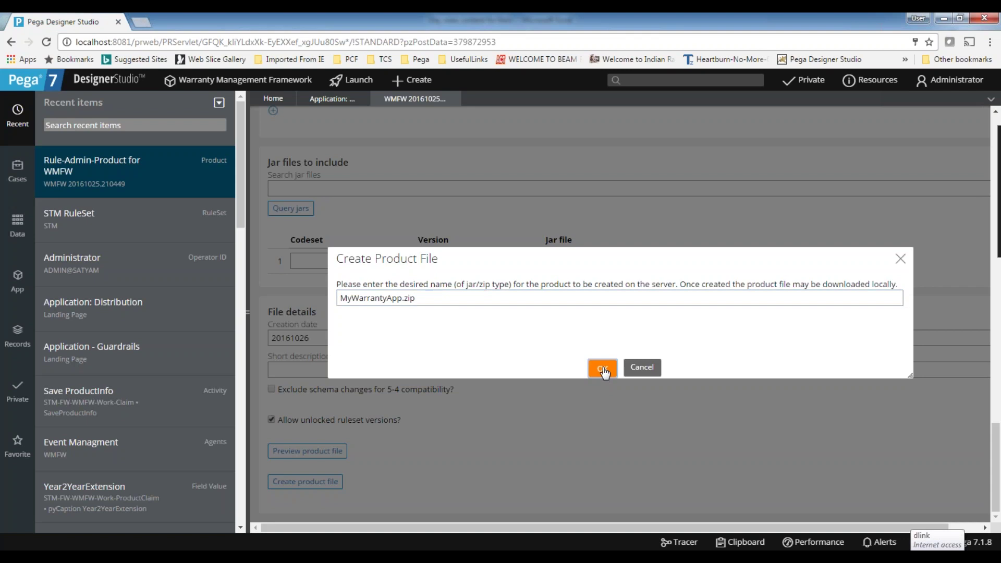
left_click_drag(444, 48, 627, 124)
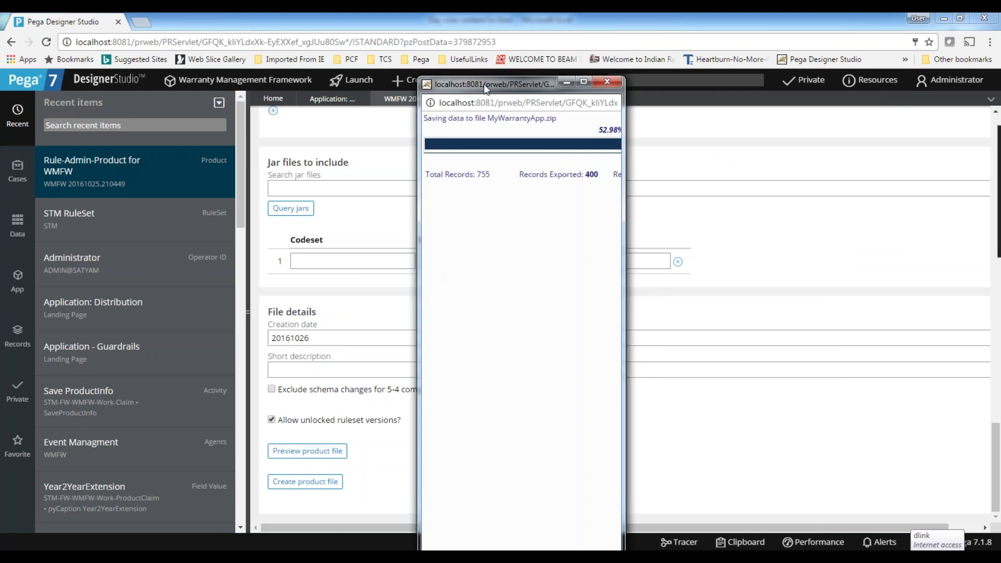
double_click(484, 84)
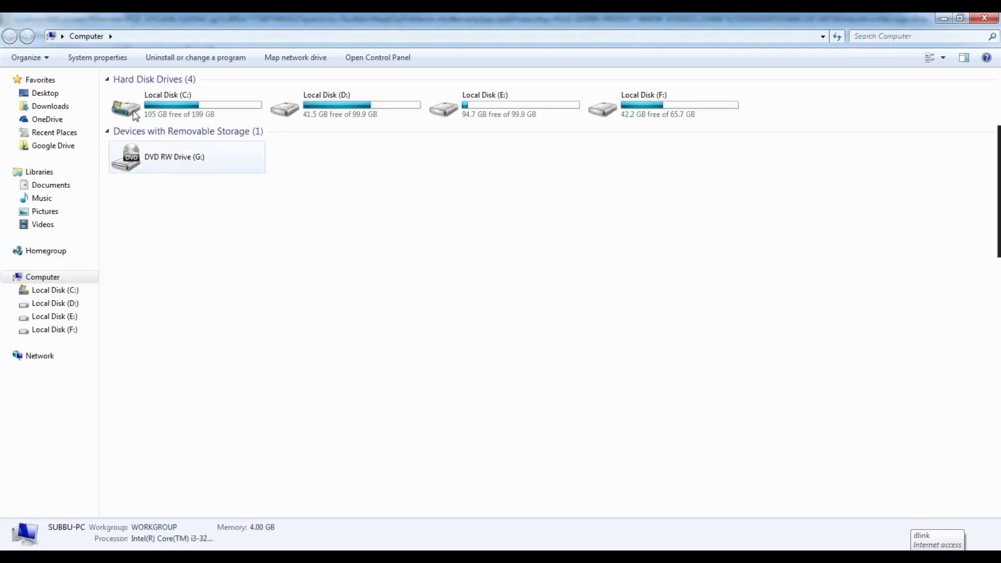
Browse C: > PRPCPersonalEdition > tomcat > webapps > examples, then back up to C:.
left_click(135, 116)
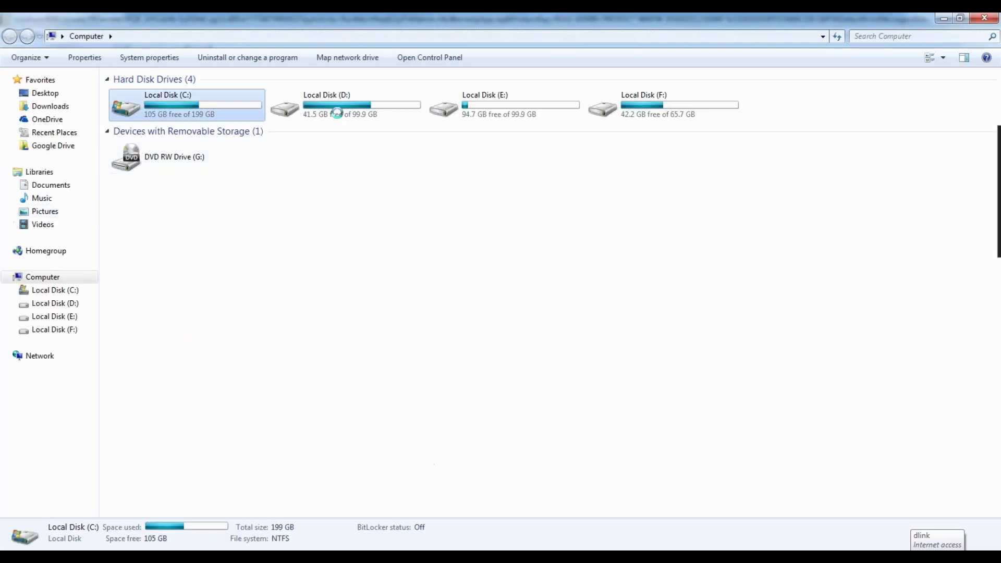
double_click(158, 127)
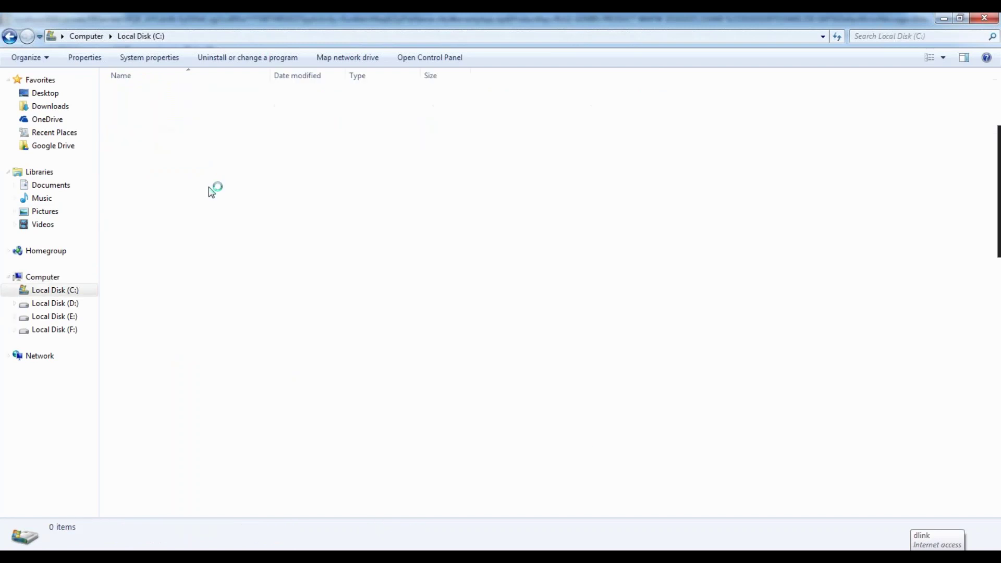
double_click(118, 237)
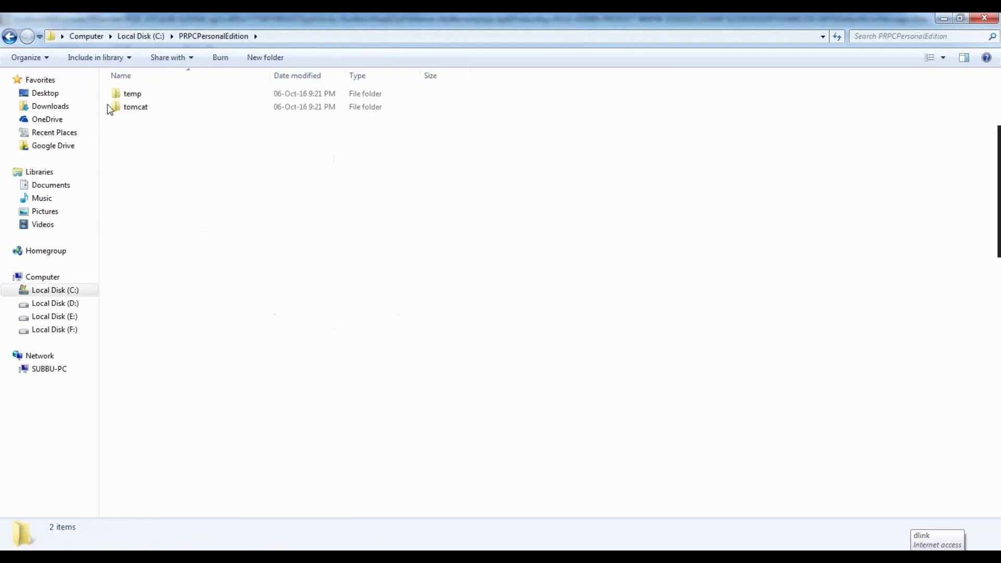
double_click(133, 107)
double_click(132, 99)
double_click(131, 95)
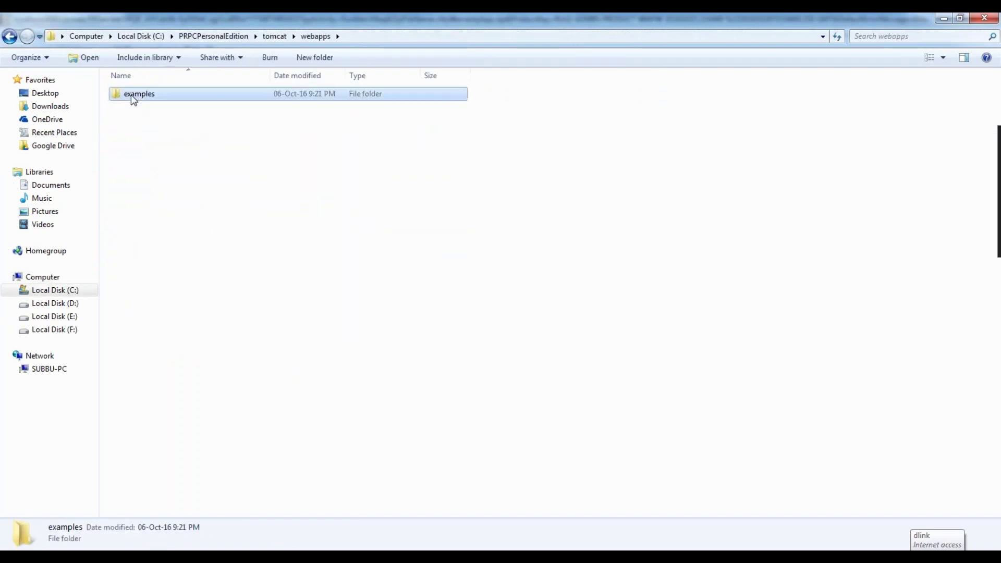
left_click(9, 36)
left_click(9, 37)
left_click(9, 36)
left_click(9, 36)
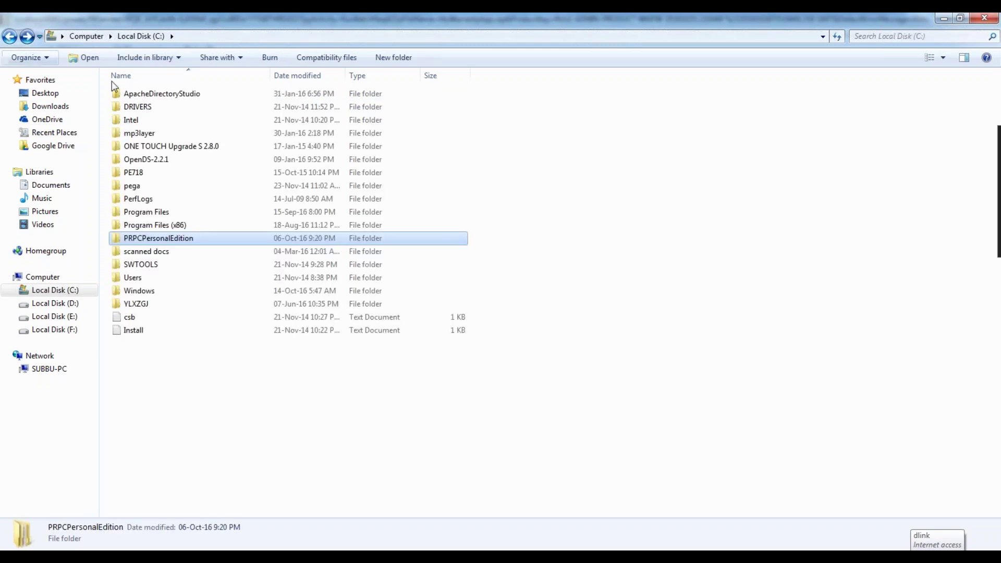
Open C: > PE718 > PRPCPersonalEdition > tomcat > webapps, then close Explorer.
double_click(144, 174)
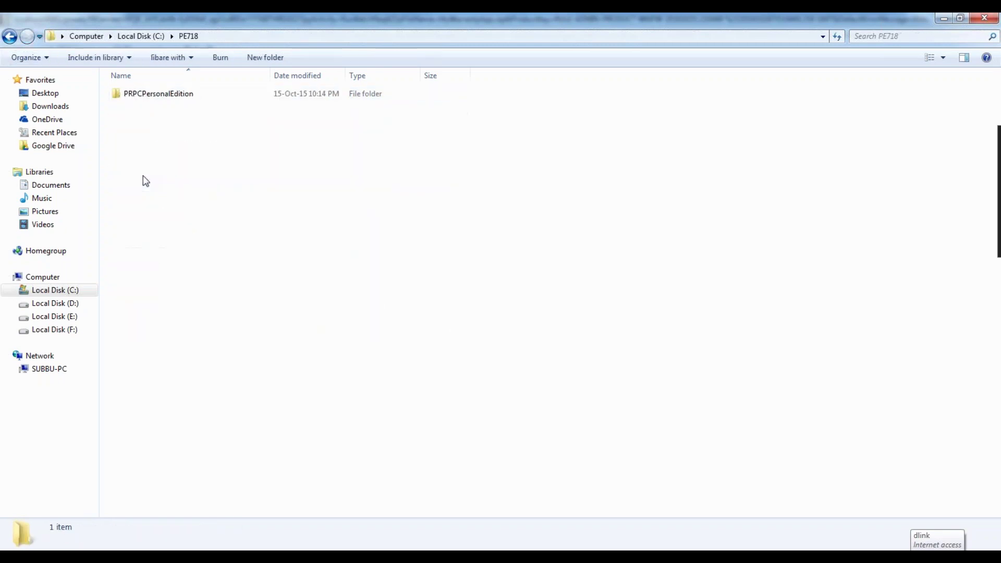
double_click(154, 93)
double_click(138, 146)
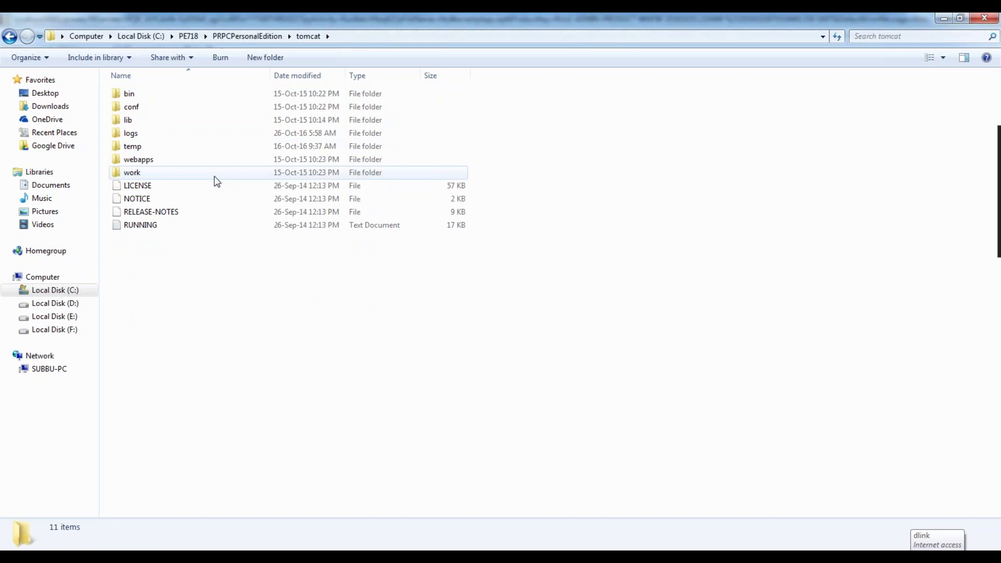
double_click(137, 159)
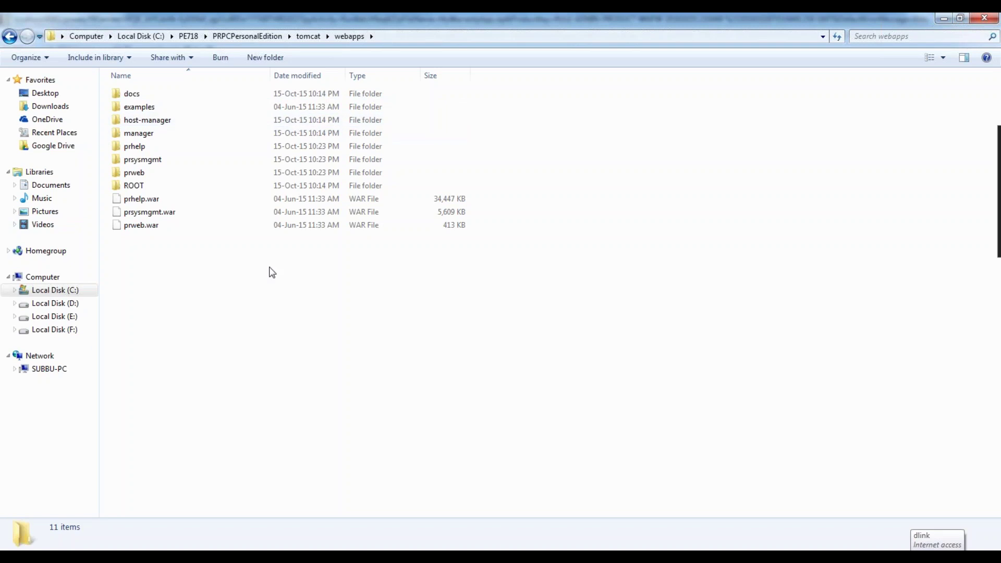
left_click(985, 19)
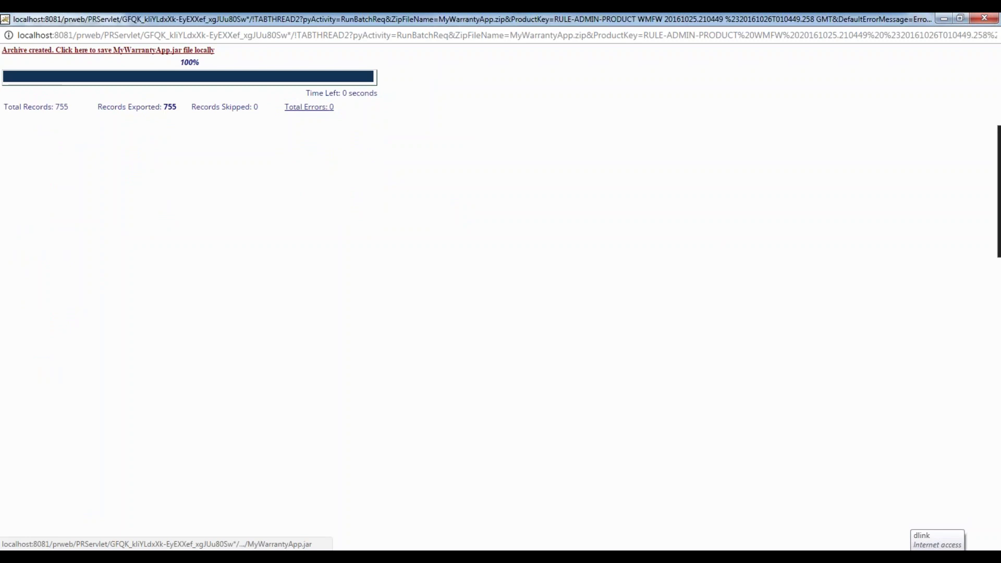
Save MyWarrantyApp.jar locally, keep the download, and return to Designer Studio.
left_click(149, 53)
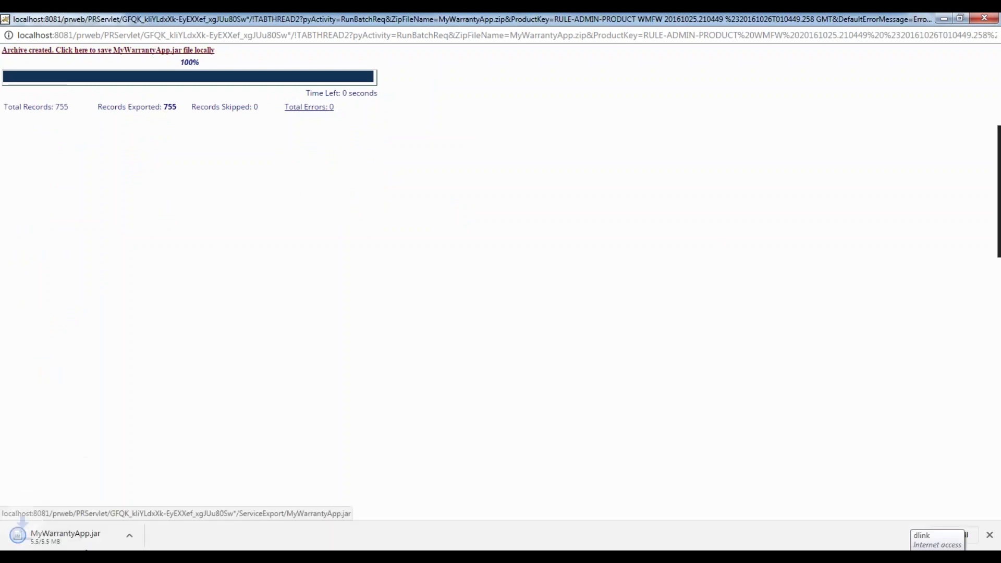
left_click(210, 539)
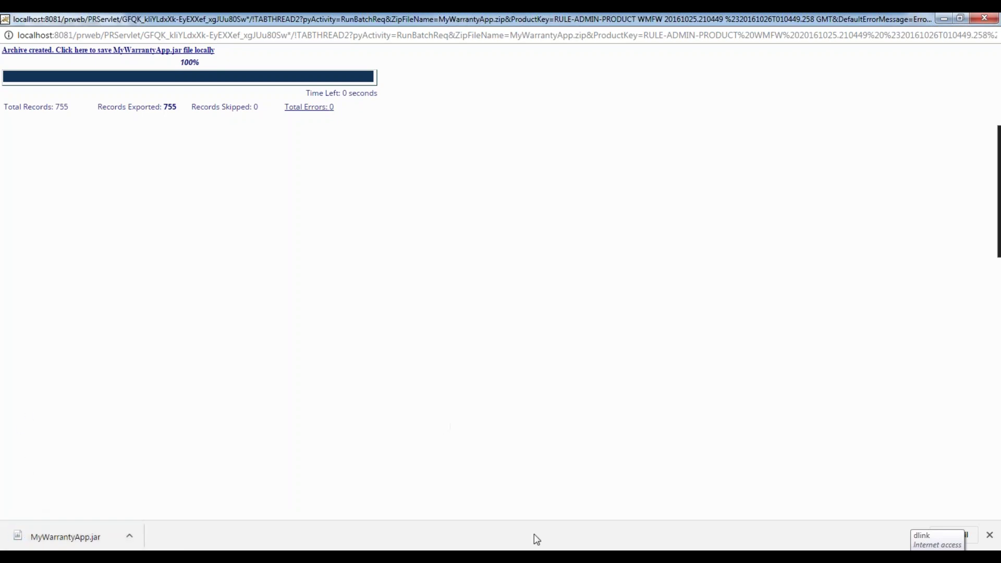
mouse_move(469, 557)
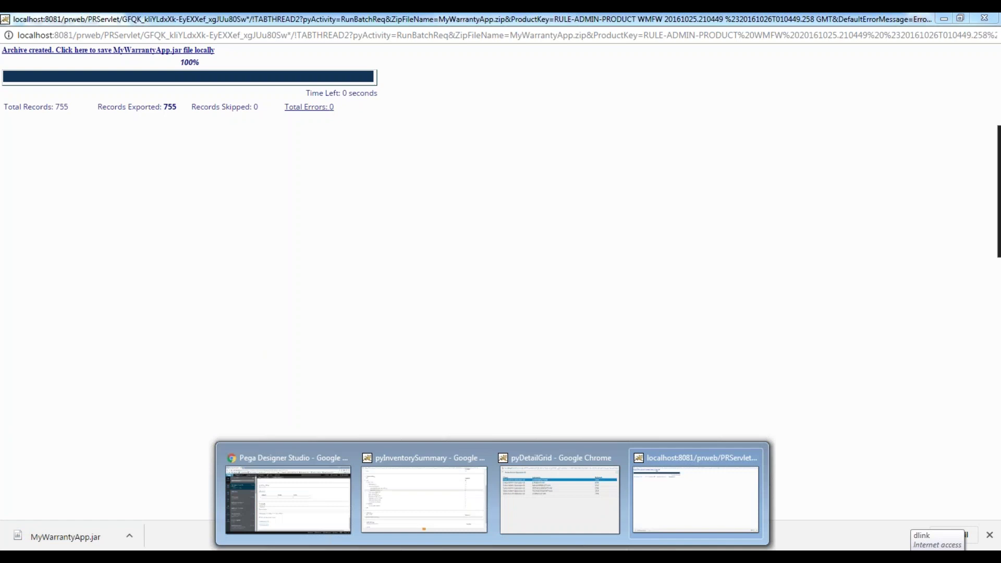
left_click(290, 504)
scroll(366, 141, "up", 10)
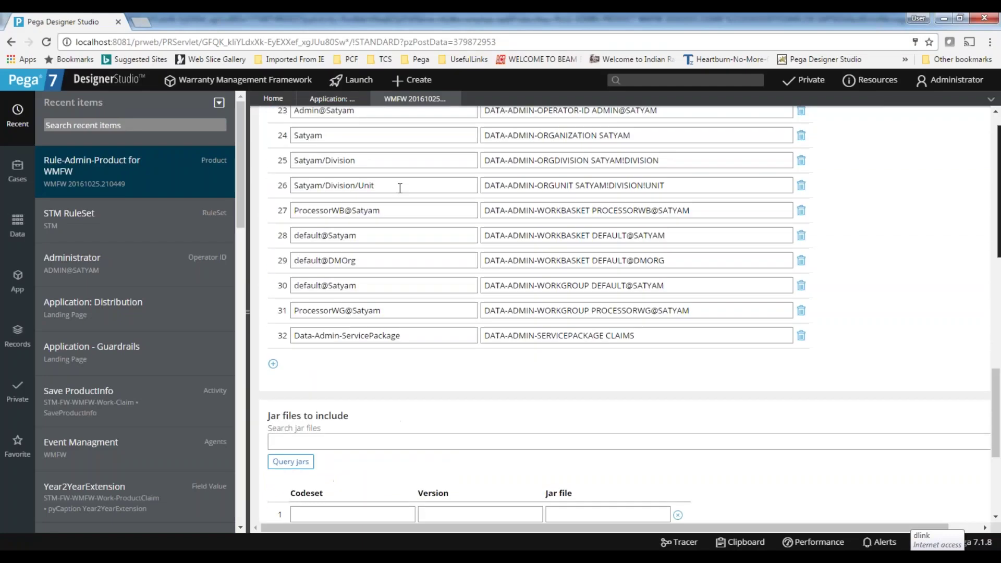
Preview the WMFW product file contents, then close the Product Preview.
left_click(333, 99)
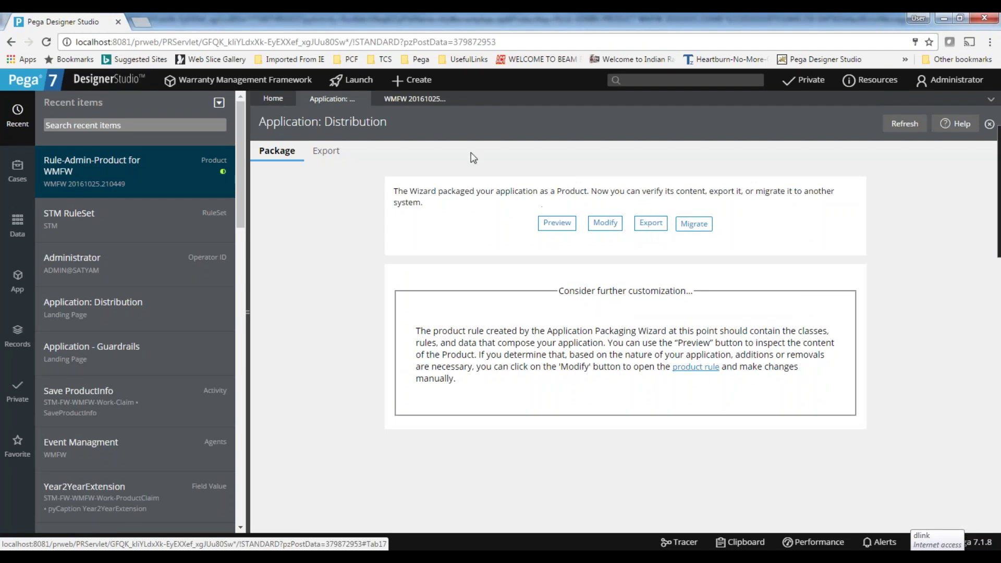
left_click(453, 98)
scroll(356, 274, "down", 15)
scroll(626, 313, "down", 10)
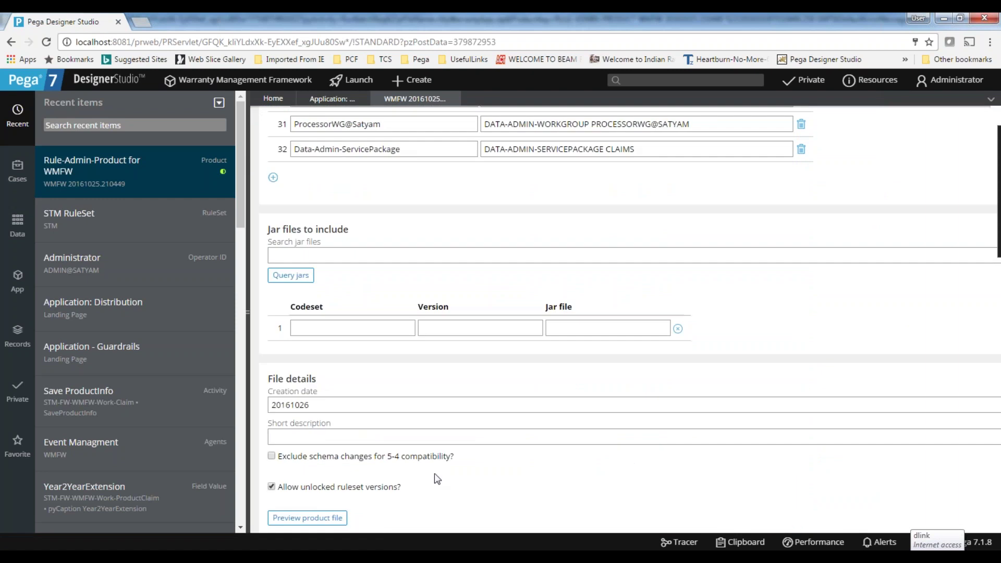
scroll(343, 521, "down", 1)
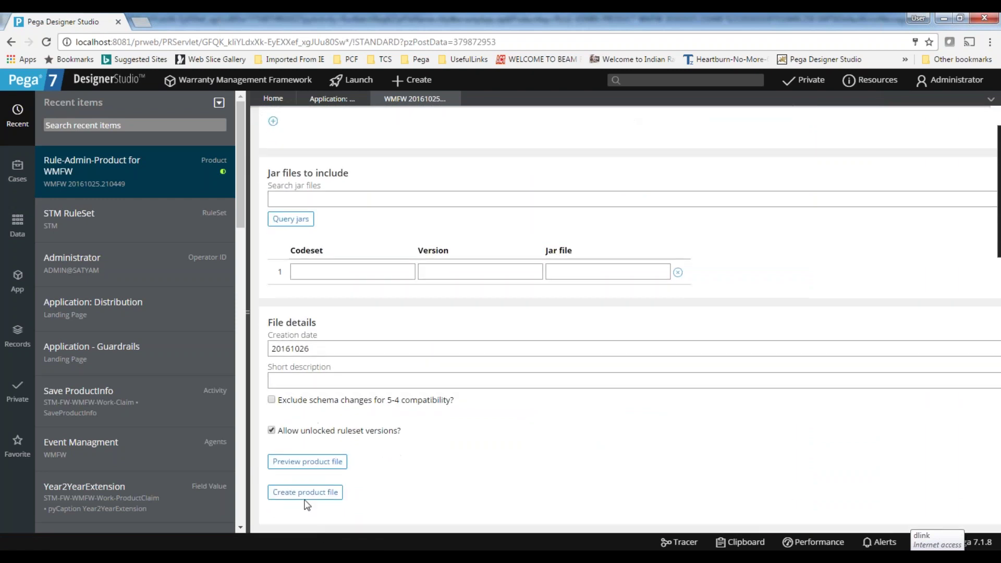
left_click(320, 468)
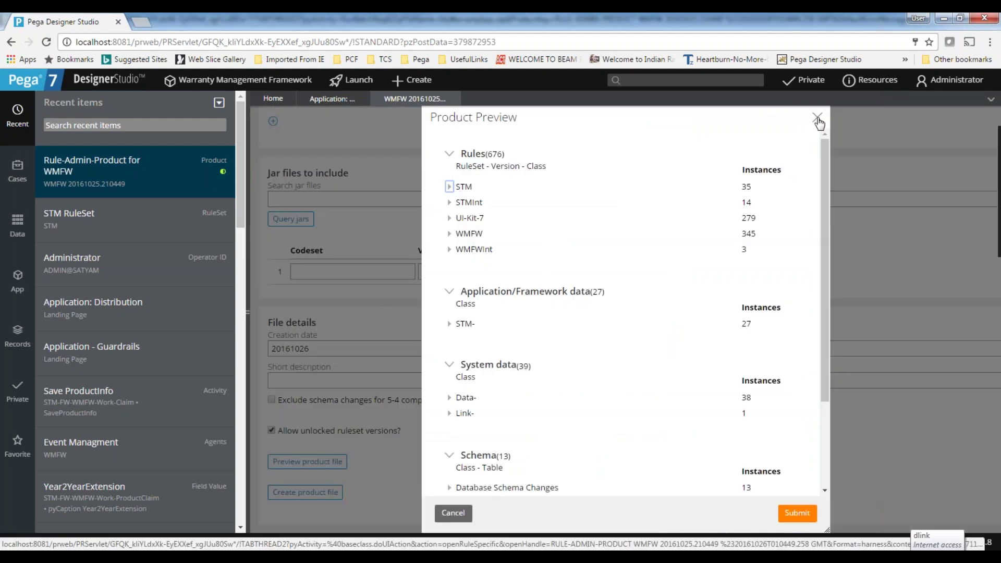
left_click(817, 119)
Launch the Migrate wizard from the Application: Distribution page.
scroll(789, 422, "up", 6)
scroll(540, 313, "up", 5)
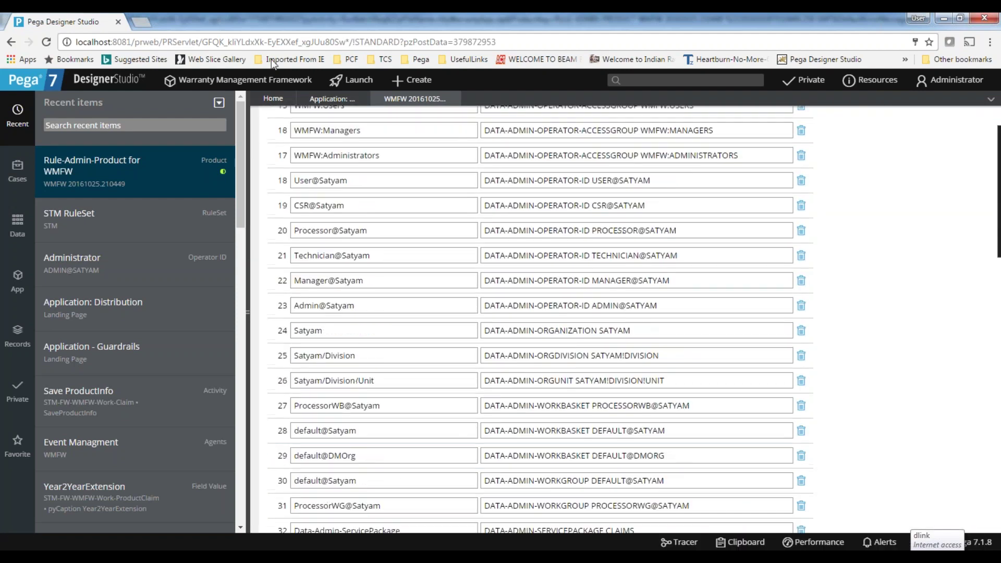
left_click(334, 99)
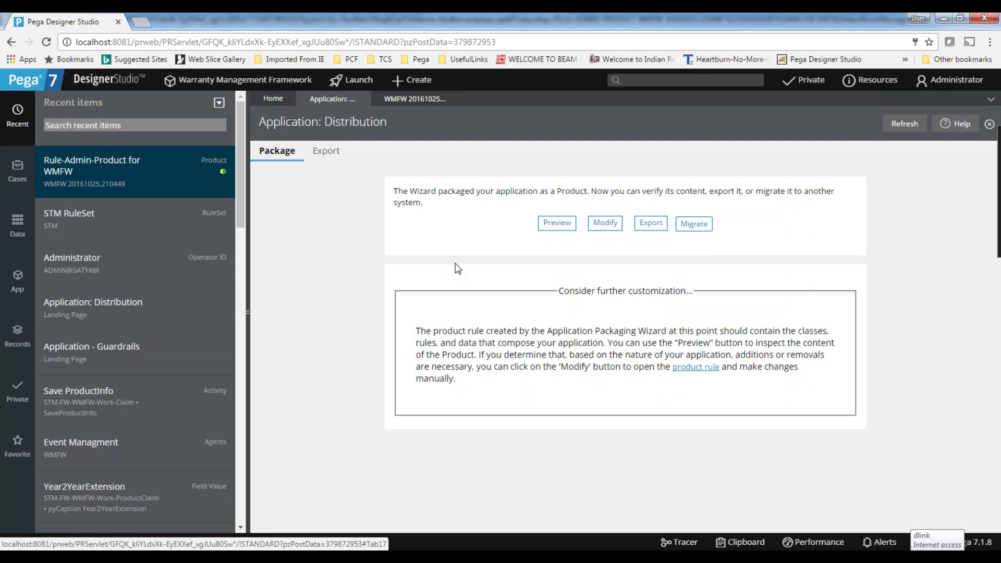
left_click(694, 225)
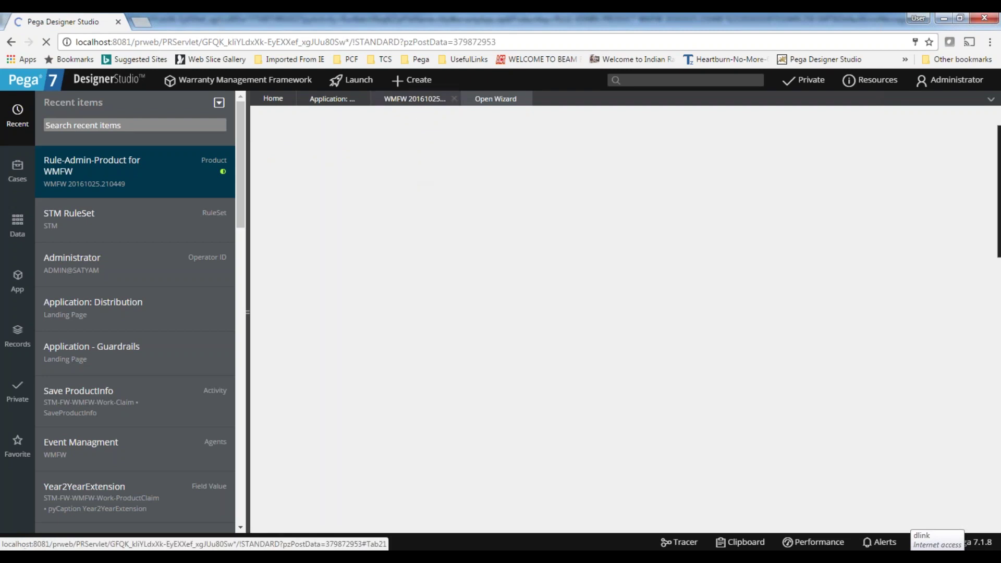
Choose product WMFW with version 20161025.210449 for migration.
left_click(410, 162)
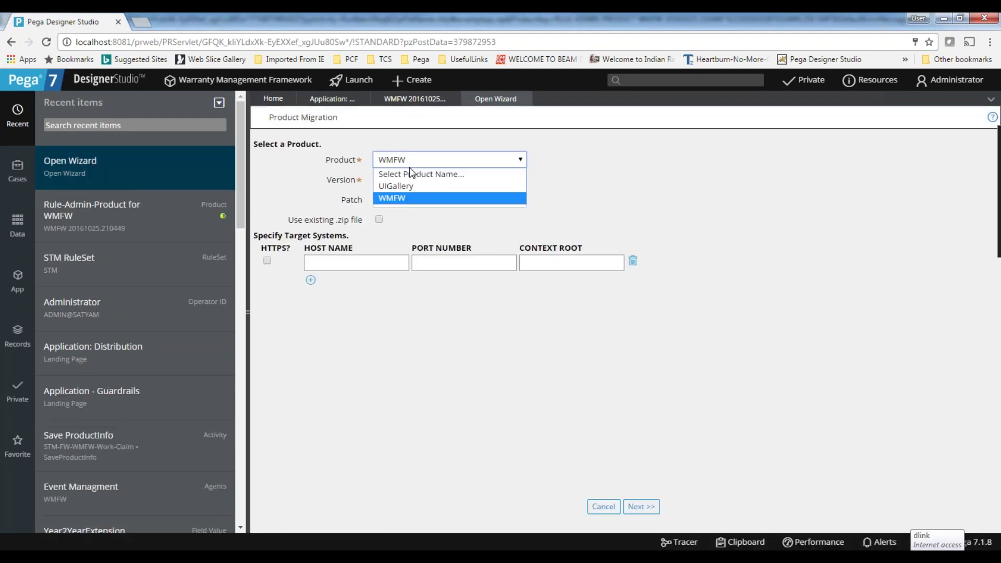
left_click(635, 211)
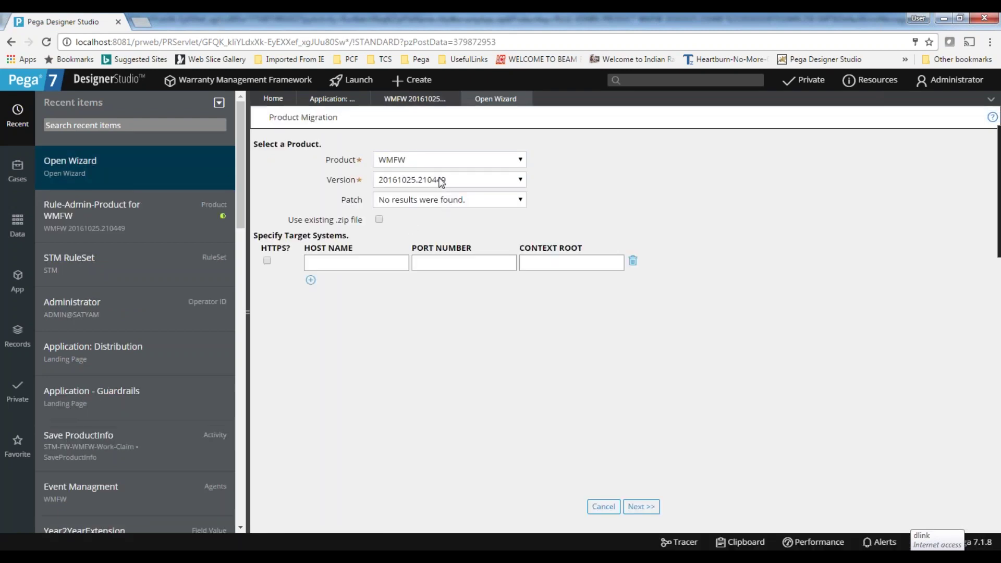
left_click(417, 204)
left_click(401, 160)
left_click(399, 201)
left_click(398, 183)
left_click(401, 207)
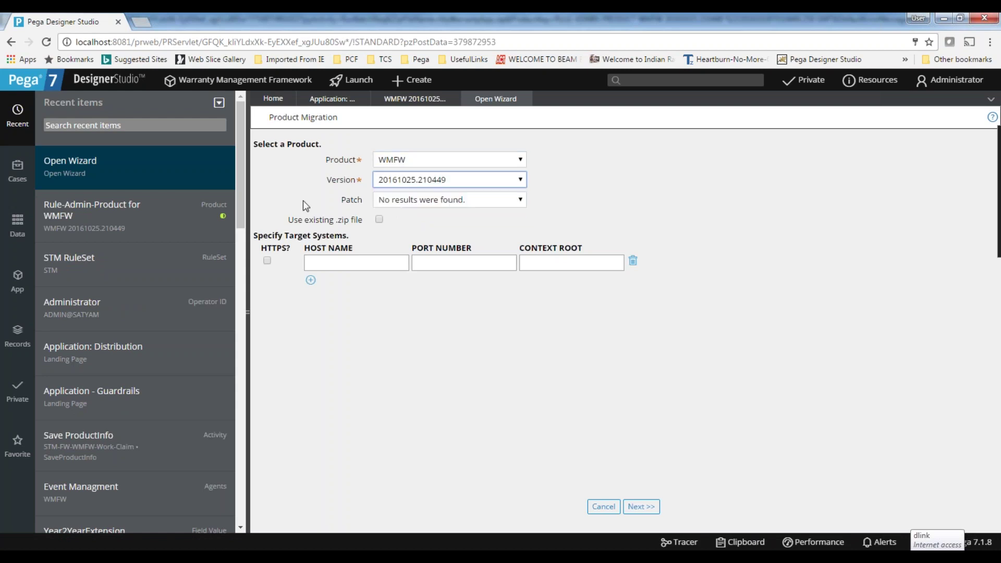
Tick the existing .zip file option and step through the host, port and context root fields.
left_click(331, 267)
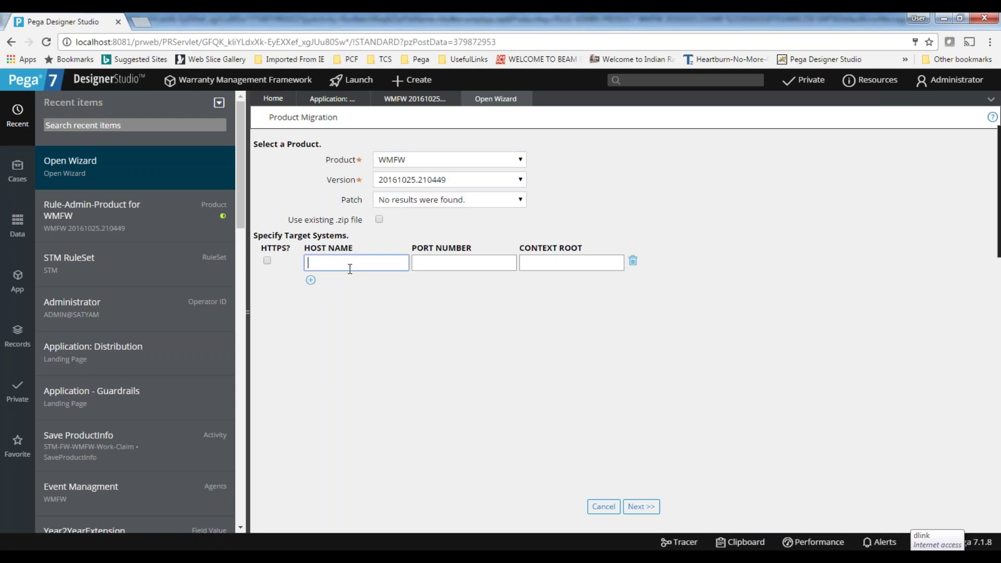
left_click(380, 219)
left_click(333, 261)
left_click(424, 266)
left_click(539, 261)
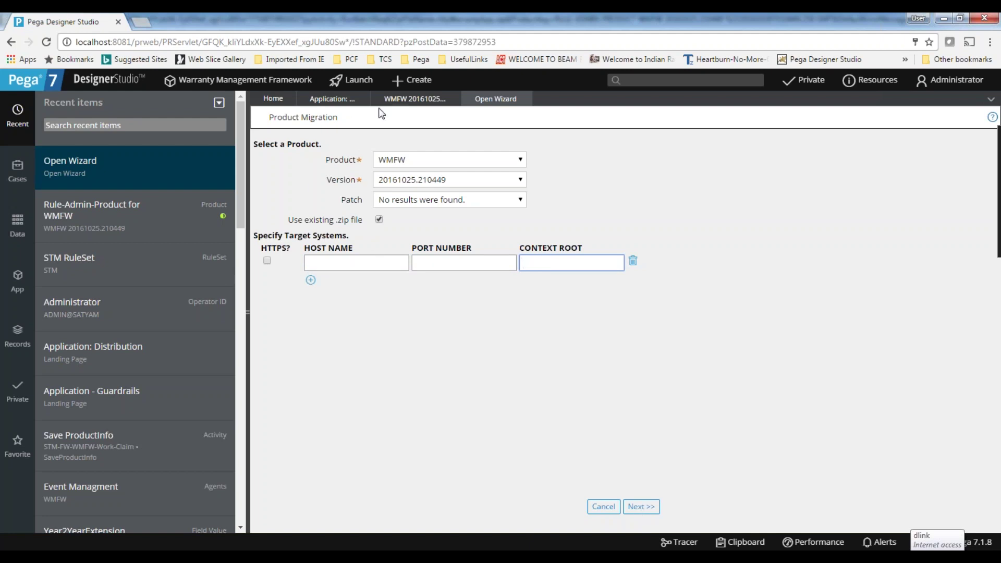
Glance over the WMFW product rule, then return to the migration wizard's target fields.
left_click(402, 101)
scroll(465, 424, "down", 15)
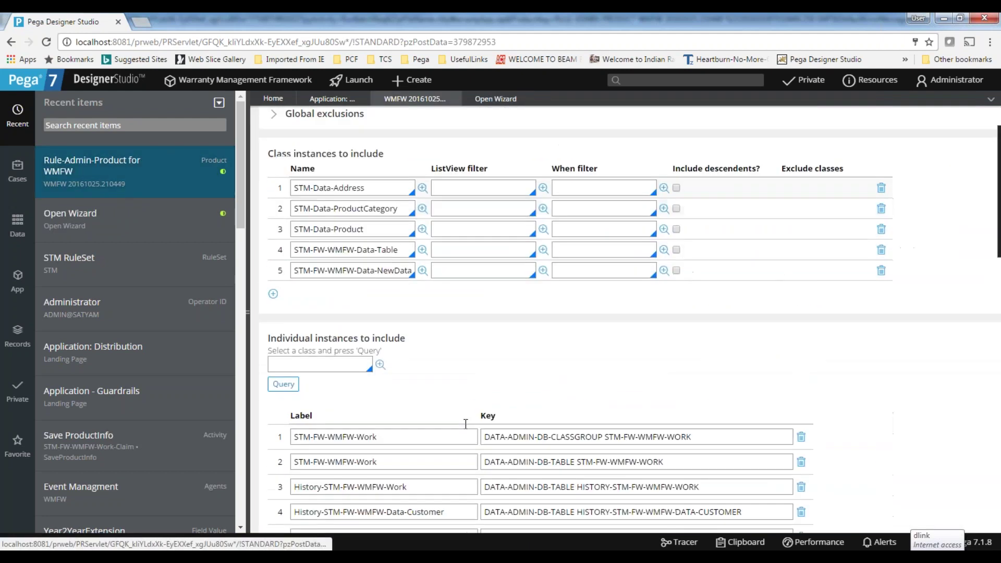
scroll(466, 424, "down", 5)
scroll(466, 424, "up", 15)
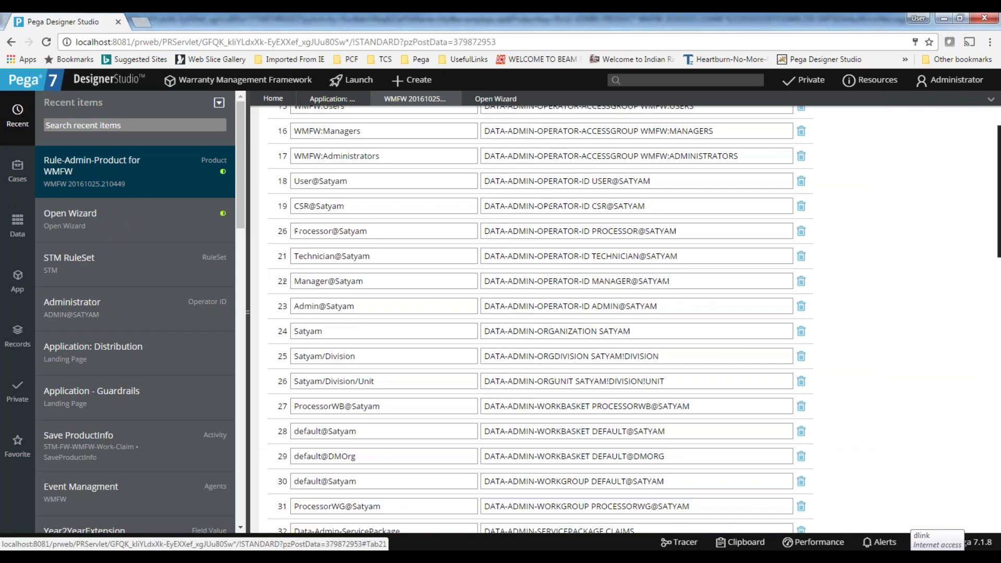
left_click(495, 99)
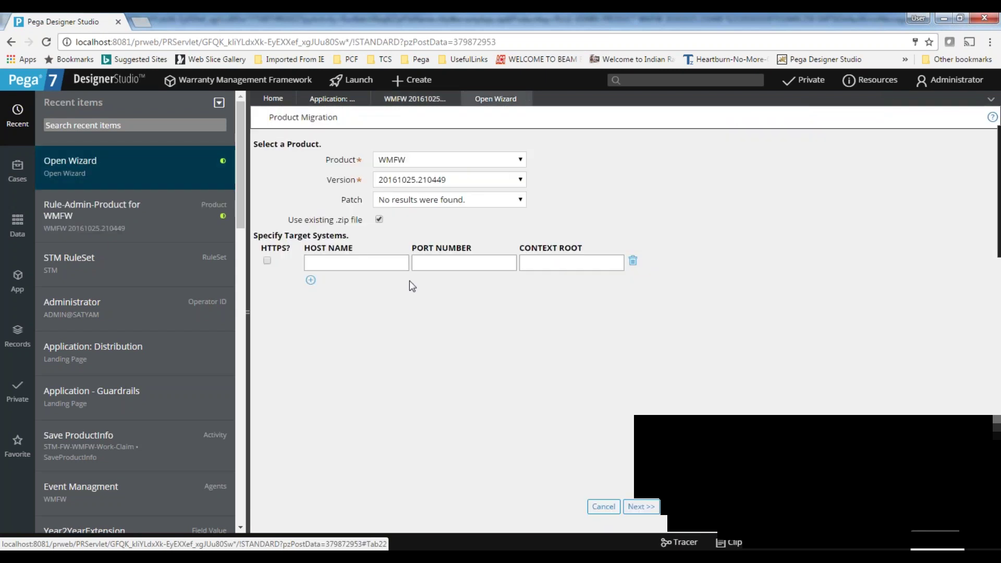
left_click(455, 262)
left_click(104, 81)
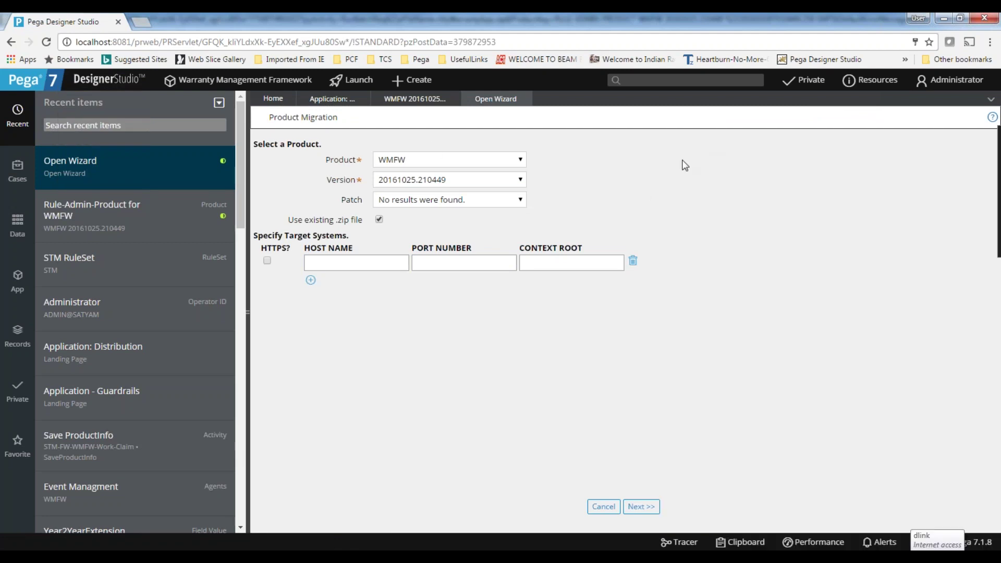
left_click(369, 263)
left_click(476, 263)
Enter target host 'ngn', port 'nghn' and context root 'nbvn', then continue.
left_click(645, 509)
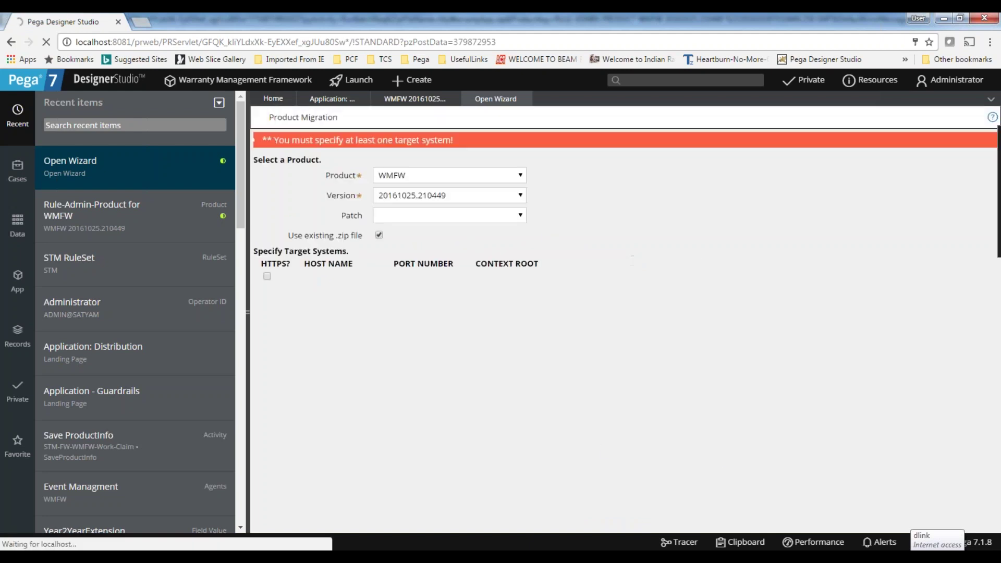
left_click(357, 276)
type("ngn")
left_click(446, 281)
type("nghn")
key("Tab")
type("nbvn")
left_click(643, 509)
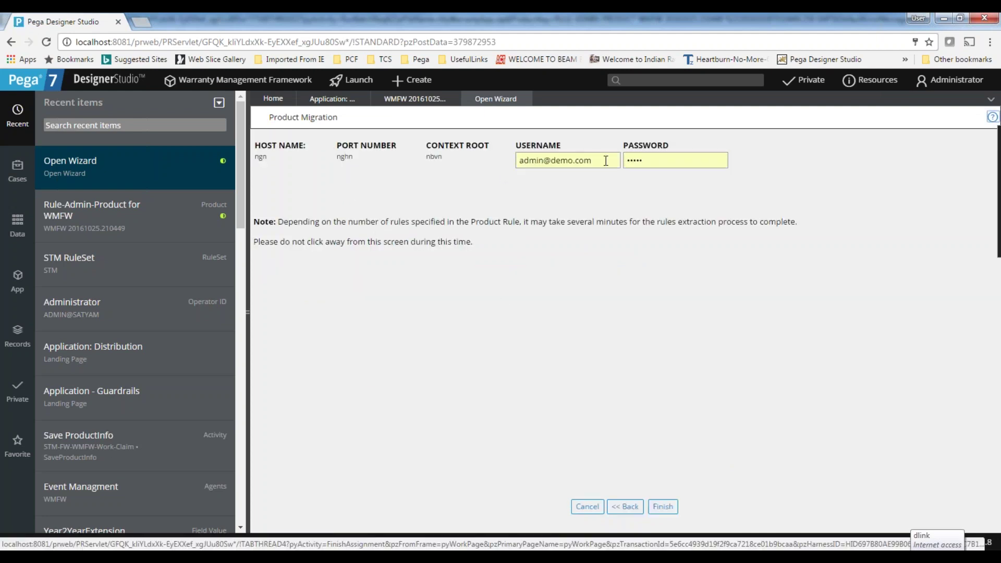
Check the target username field, then close the unsaved migration wizard.
left_click(607, 161)
left_click(448, 439)
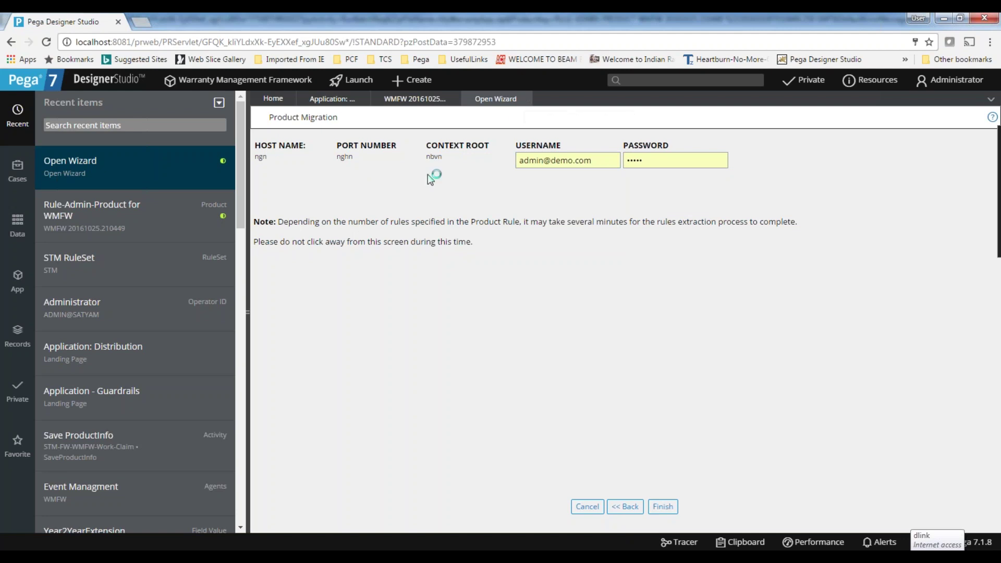
left_click(530, 99)
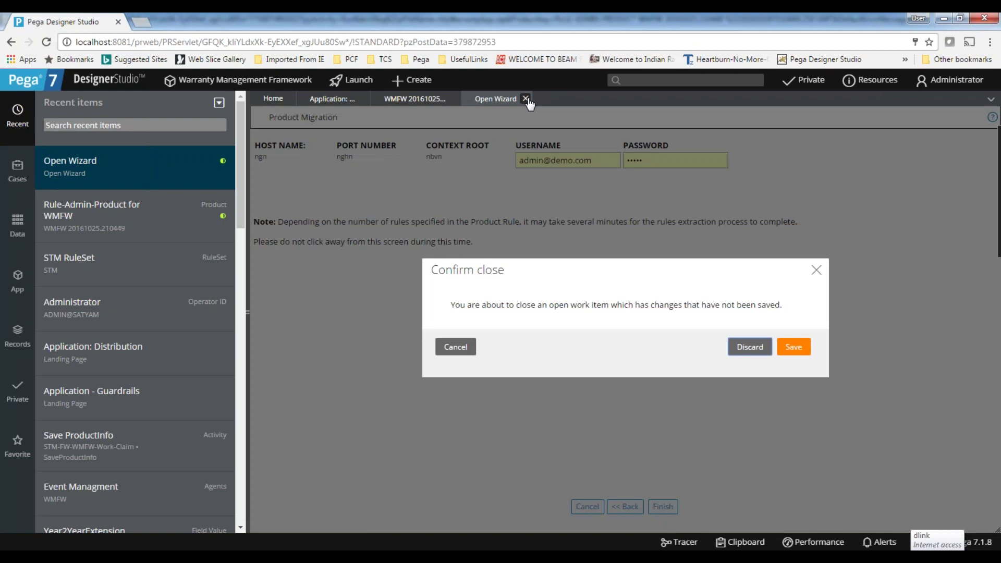
Discard the migration and load MyWarrantyApp.jar from Downloads into the Import wizard, accepting the overwrite.
left_click(740, 347)
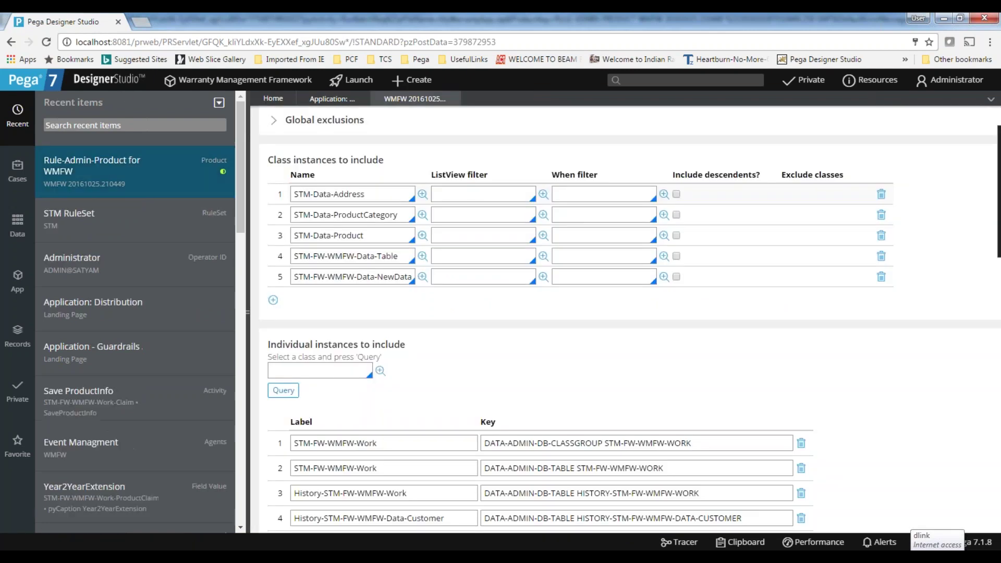
mouse_move(106, 82)
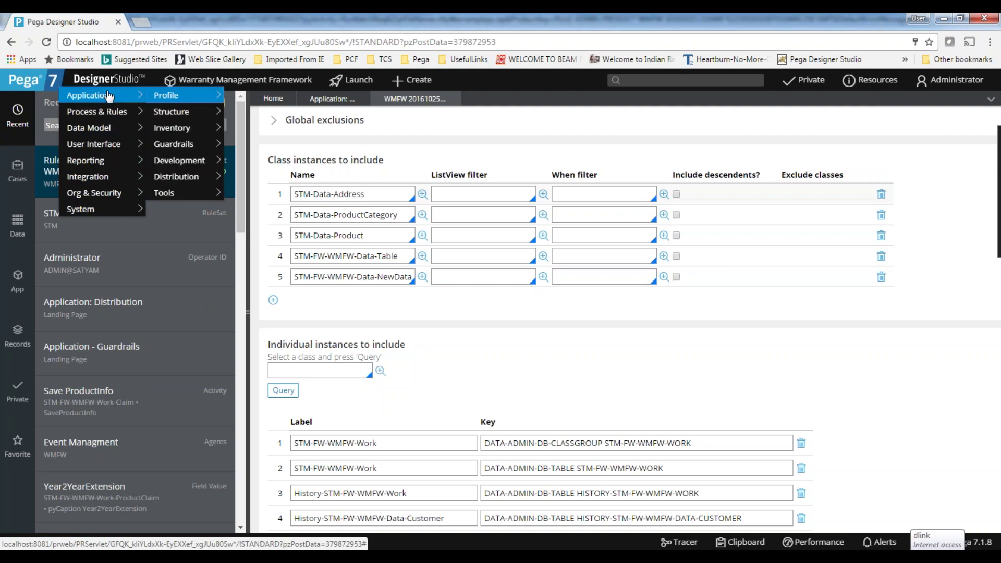
mouse_move(180, 179)
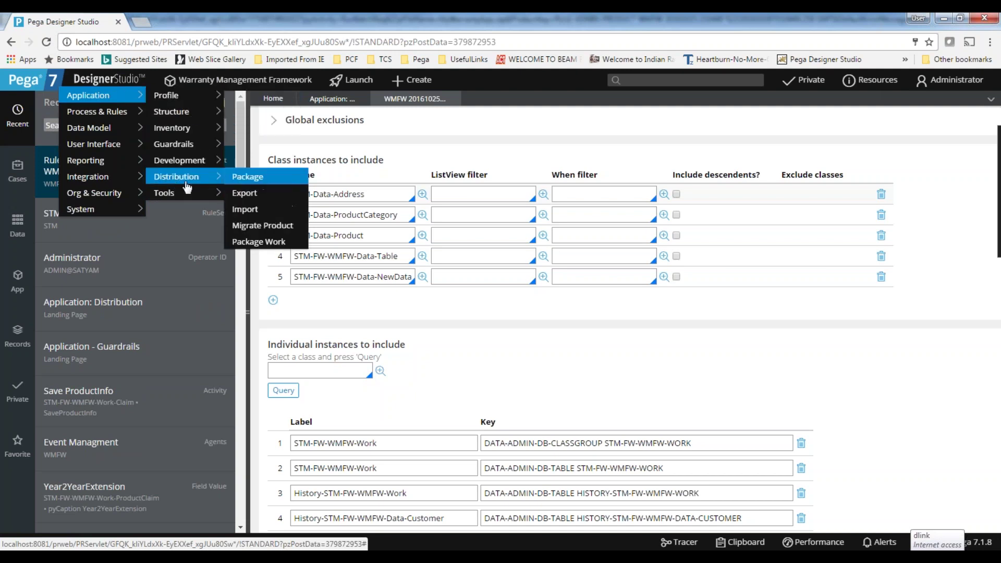
left_click(245, 210)
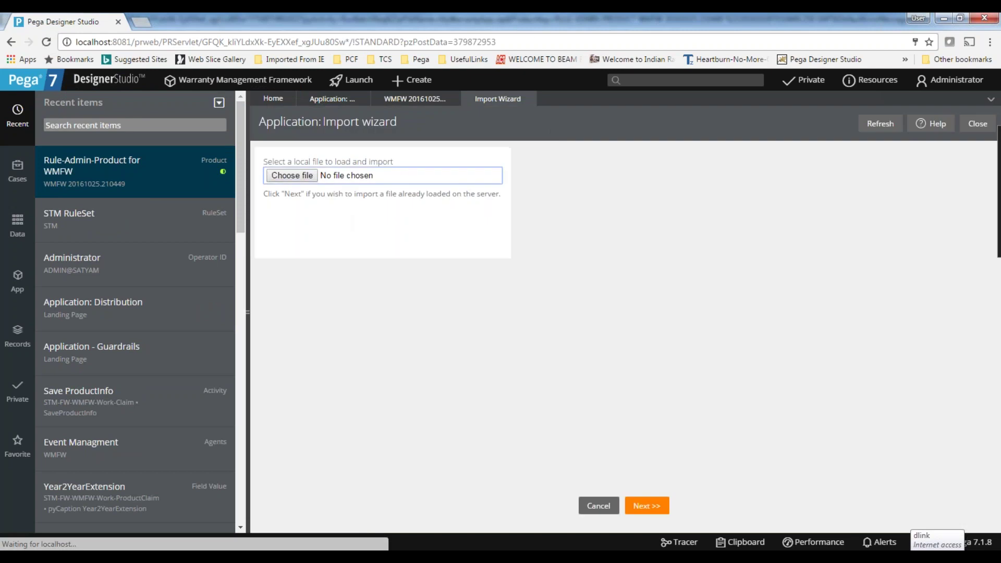
left_click(294, 176)
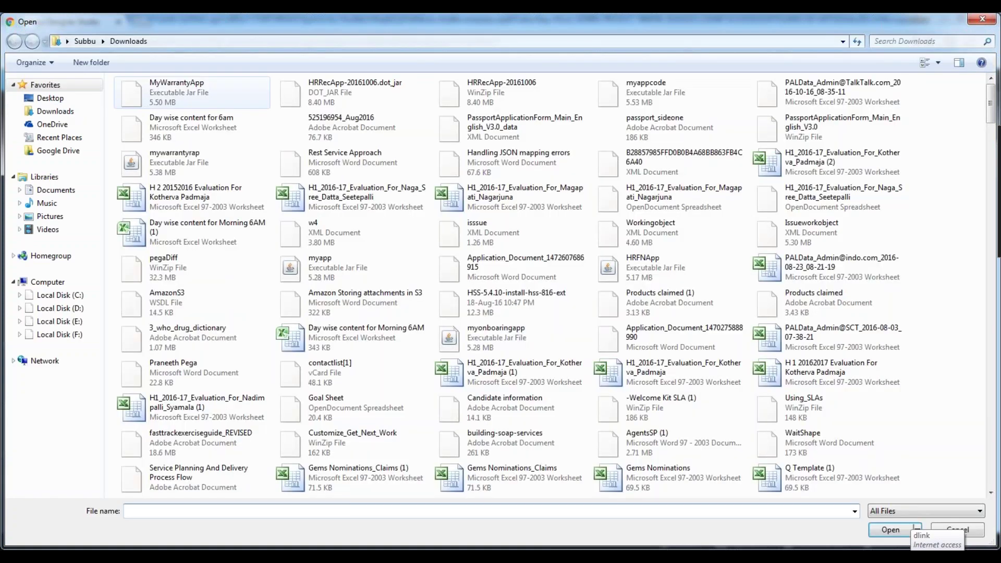
left_click(177, 91)
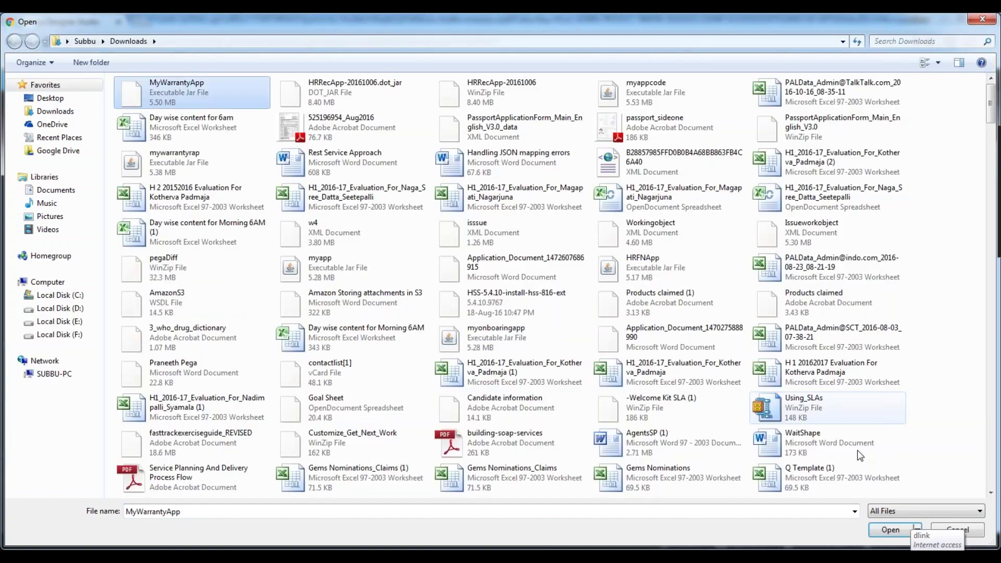
key("Return")
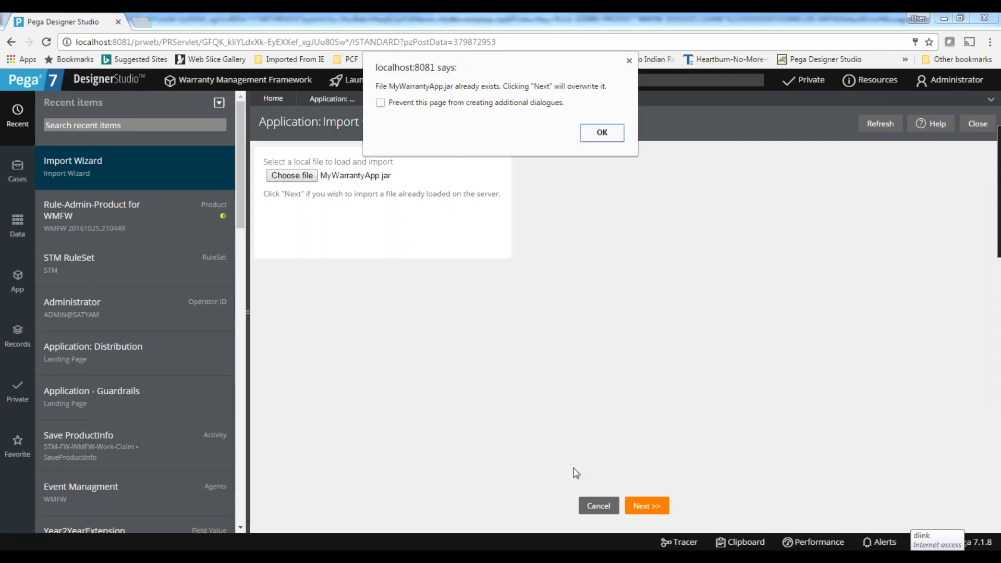
left_click(600, 133)
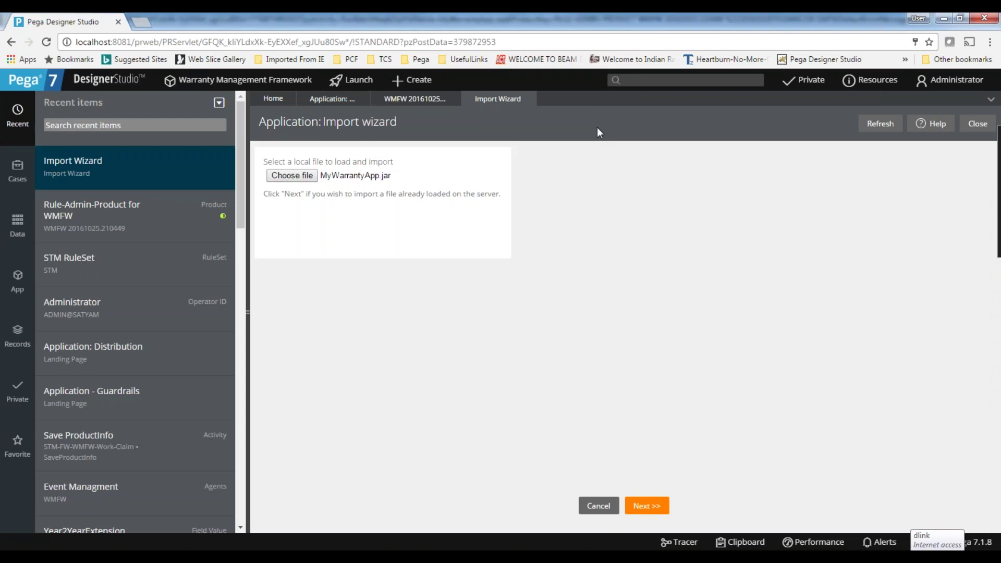
Upload MyWarrantyApp.jar, review its 742 instances and content details, then run the import.
left_click(642, 507)
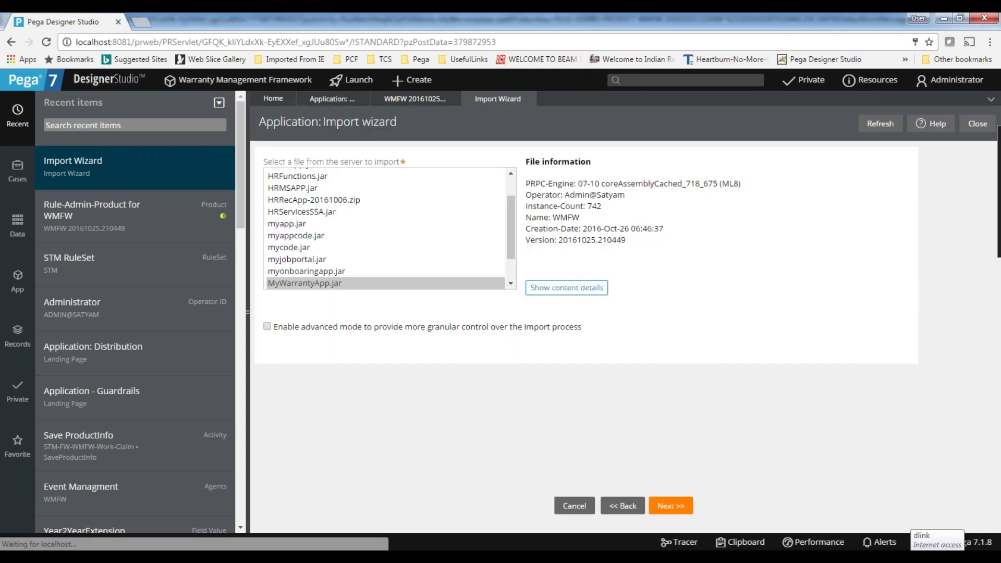
double_click(595, 206)
left_click(606, 213)
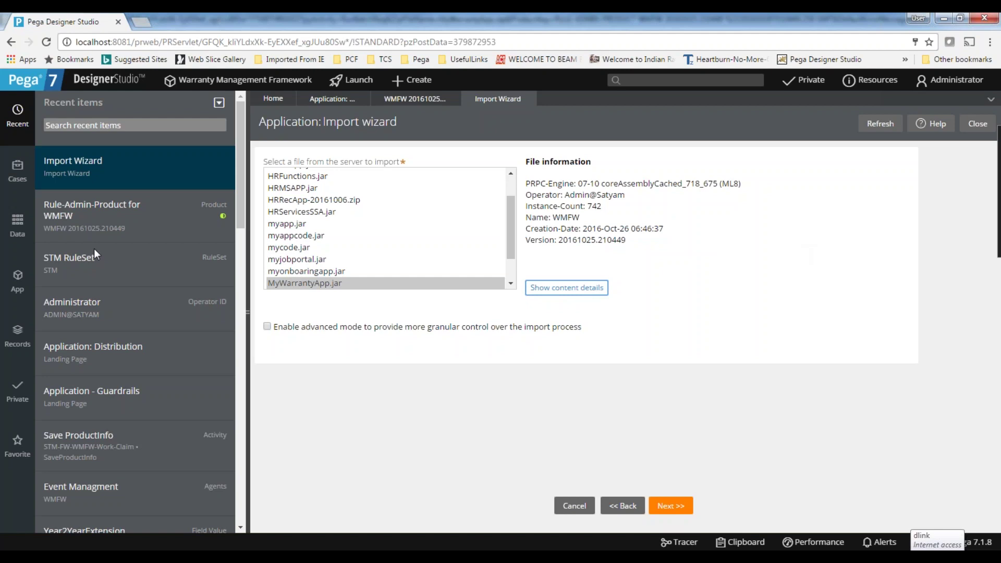
left_click(588, 287)
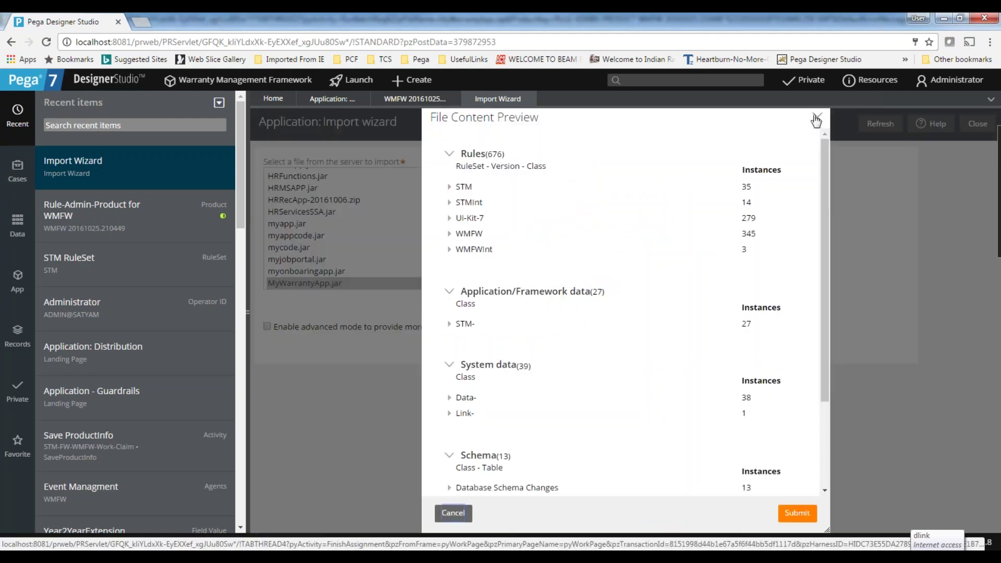
left_click(453, 513)
left_click(672, 506)
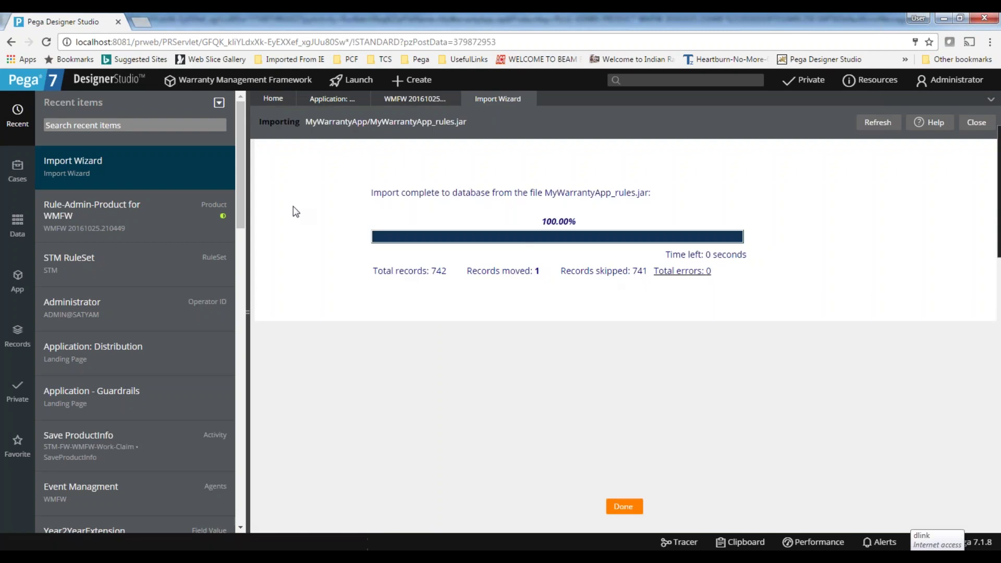
Review the 1 moved and 741 skipped record counts and finish the import wizard.
left_click_drag(531, 271, 540, 271)
double_click(641, 271)
double_click(513, 272)
left_click(622, 509)
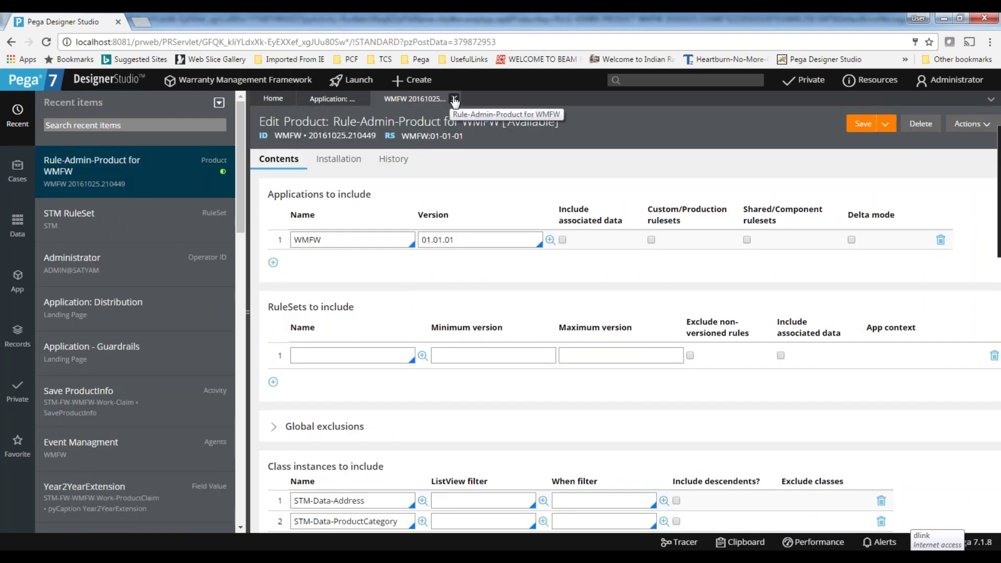
Close the WMFW product rule and distribution page, copy the Designer Studio address, and start a new tab.
left_click(455, 102)
left_click(793, 349)
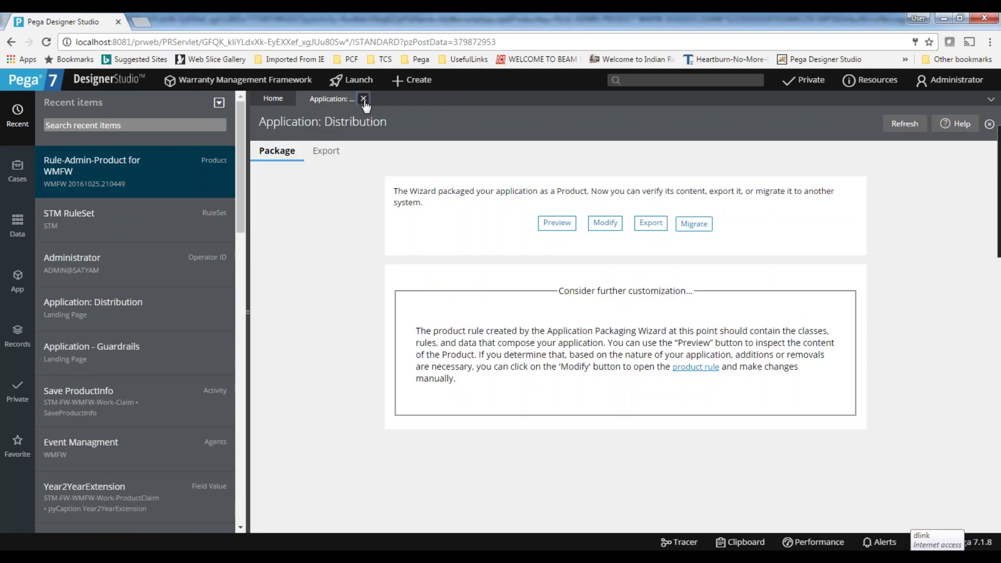
left_click(364, 100)
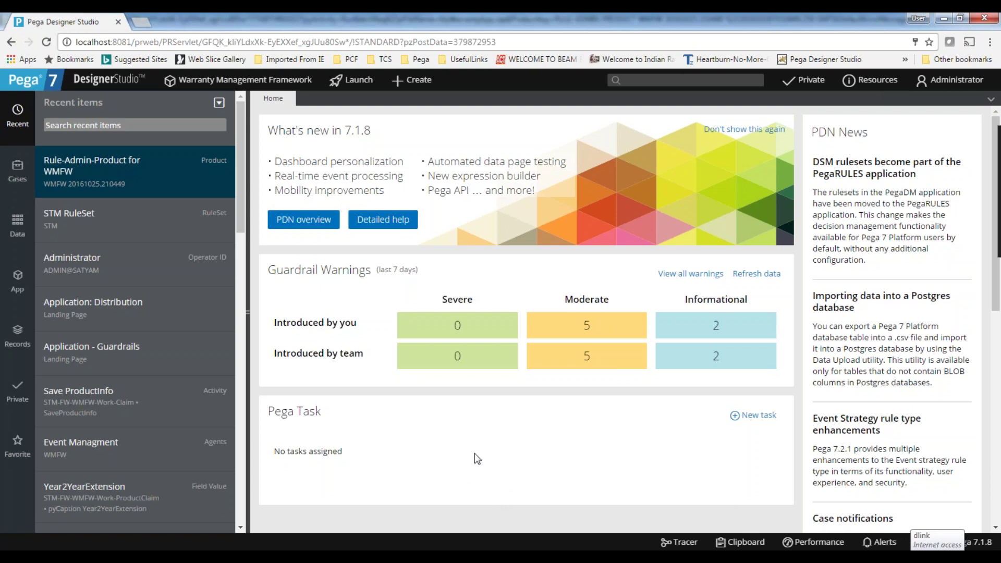
left_click(316, 45)
key("ctrl+c")
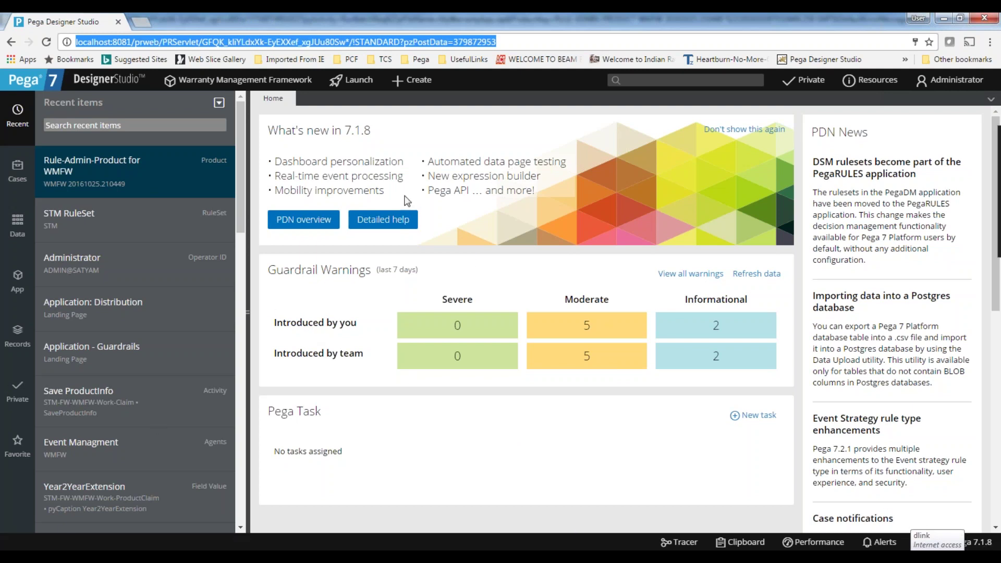
left_click(149, 24)
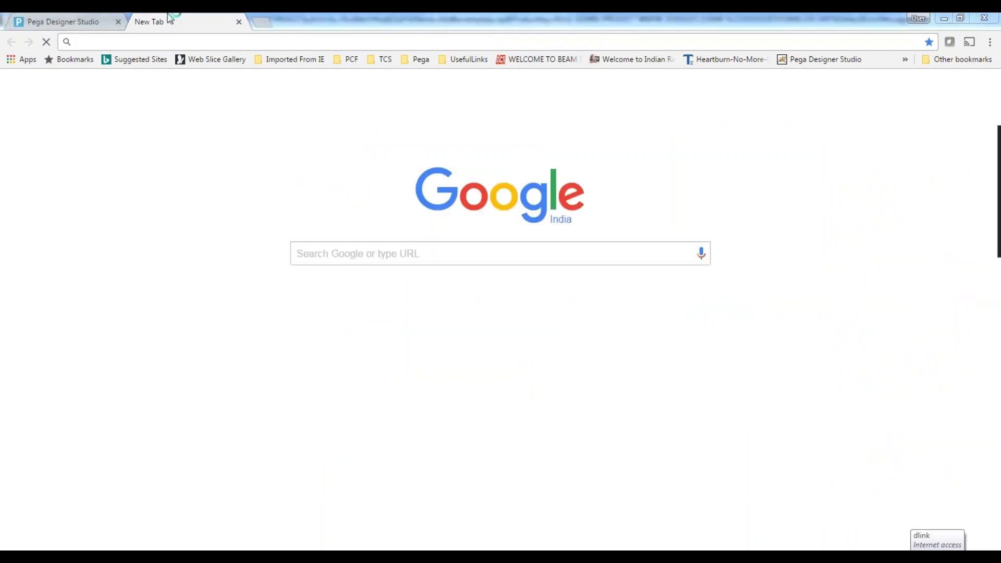
Paste and load the Designer Studio address in the new tab, then close that tab.
left_click(65, 25)
left_click(184, 24)
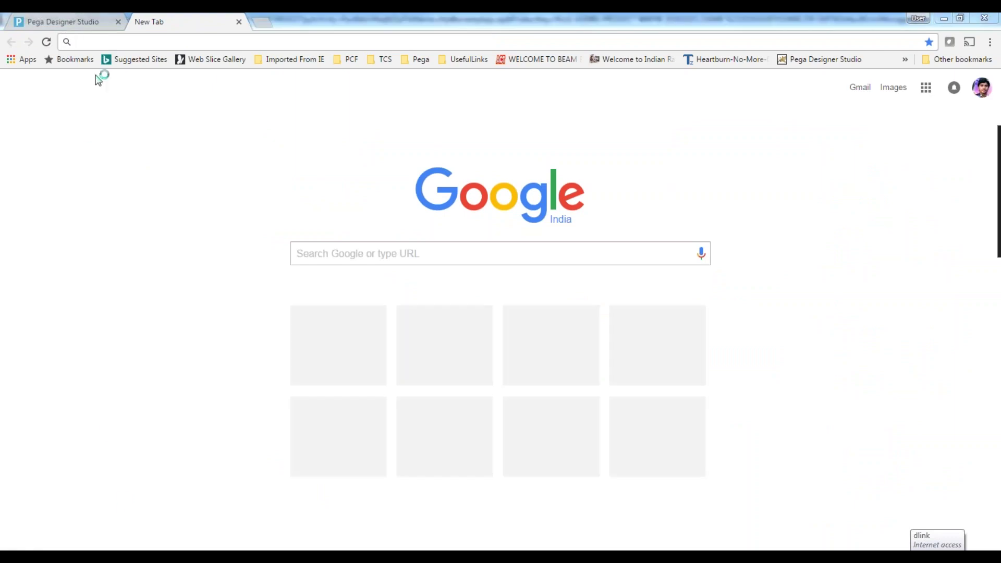
key("ctrl+v")
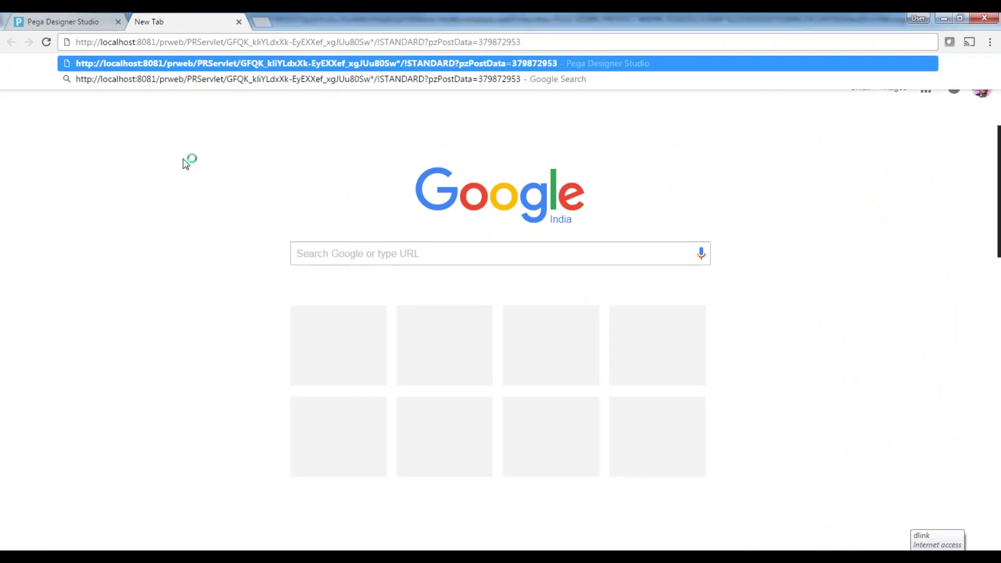
key("Return")
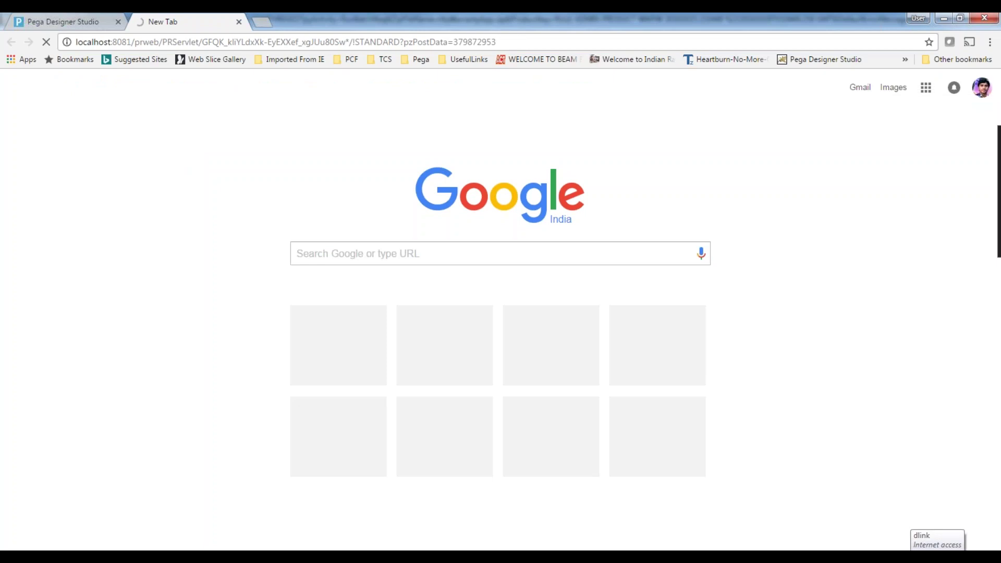
left_click(239, 21)
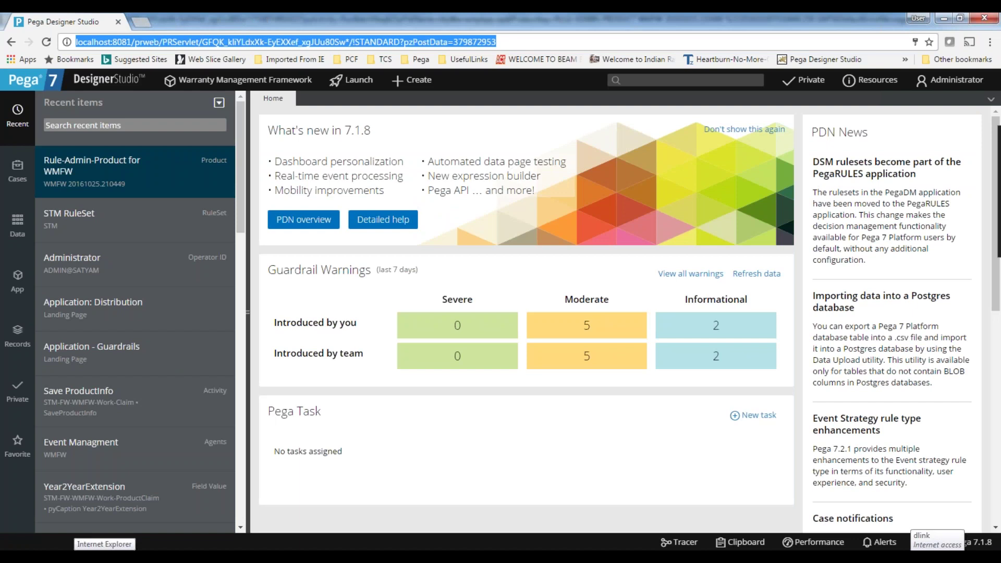
Close the blank Internet Explorer window from the taskbar preview.
mouse_move(104, 556)
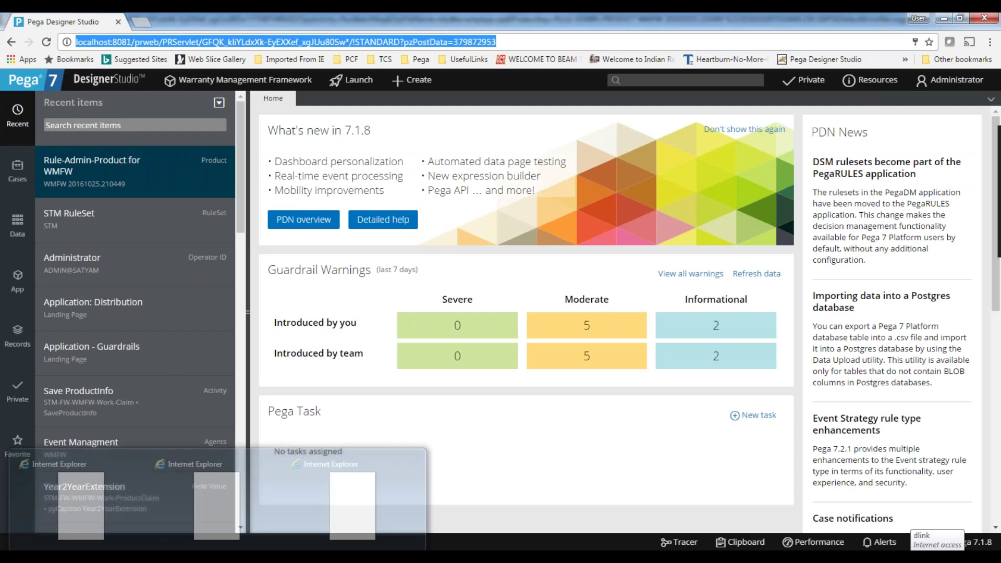
left_click(361, 485)
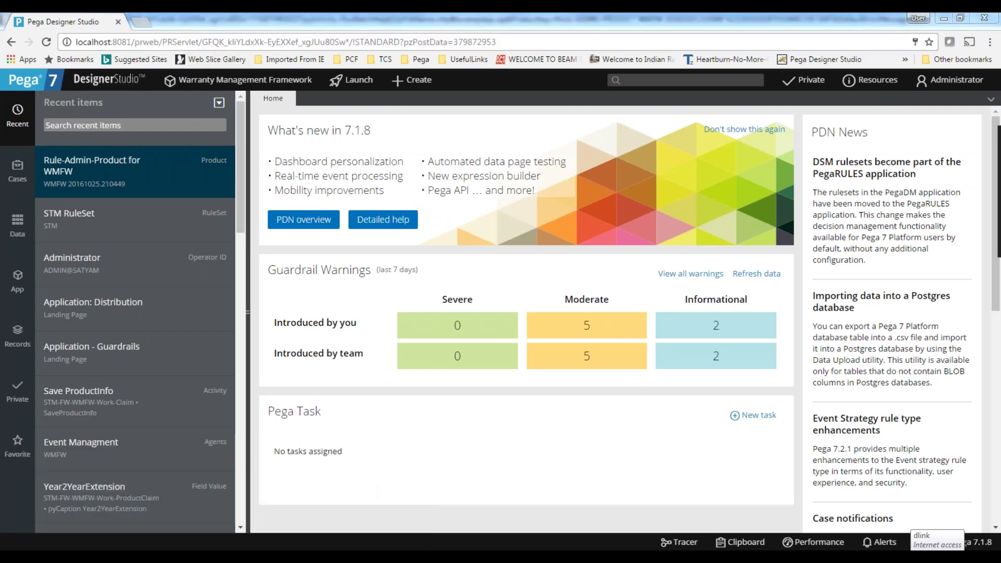
mouse_move(104, 556)
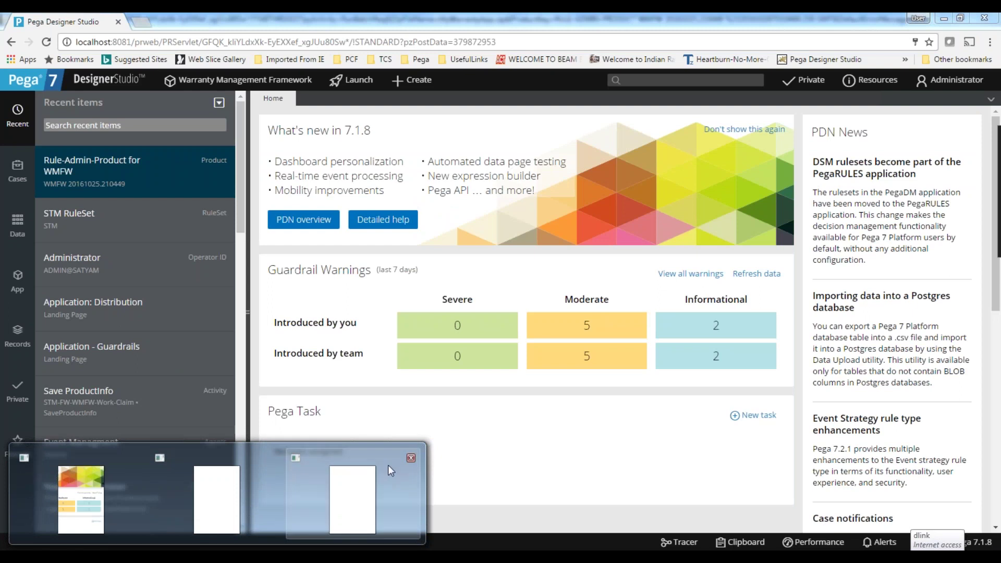
mouse_move(388, 465)
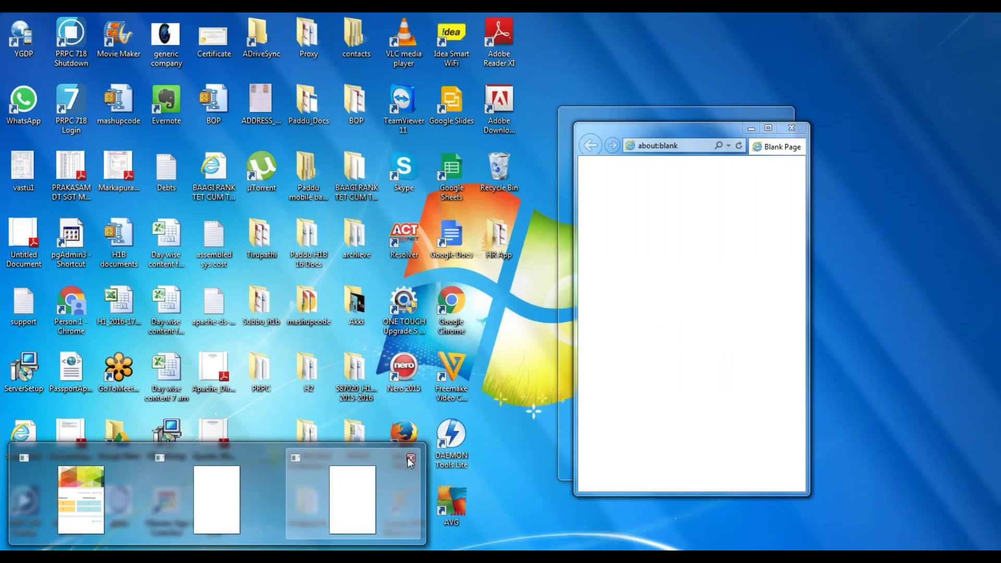
left_click(410, 458)
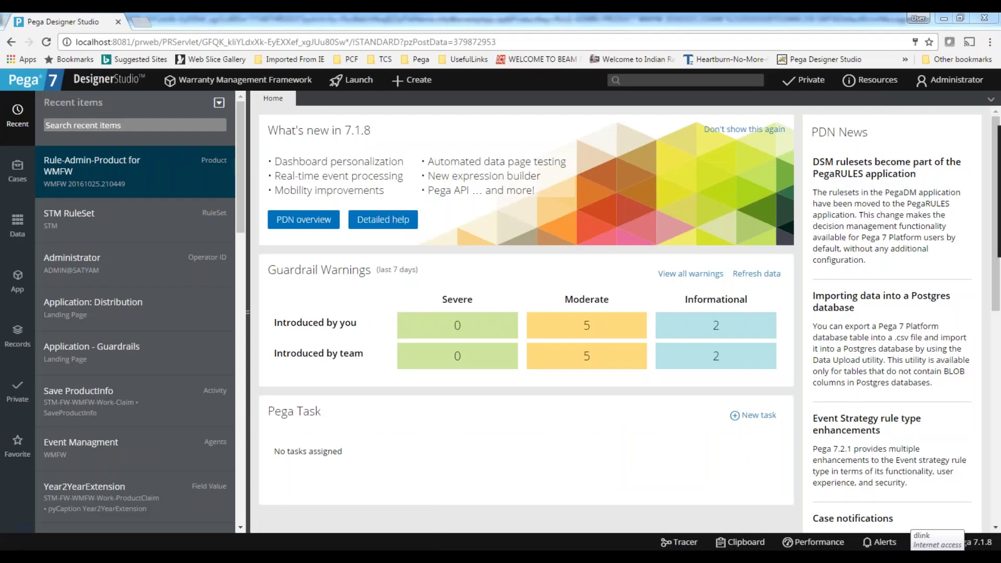
mouse_move(493, 550)
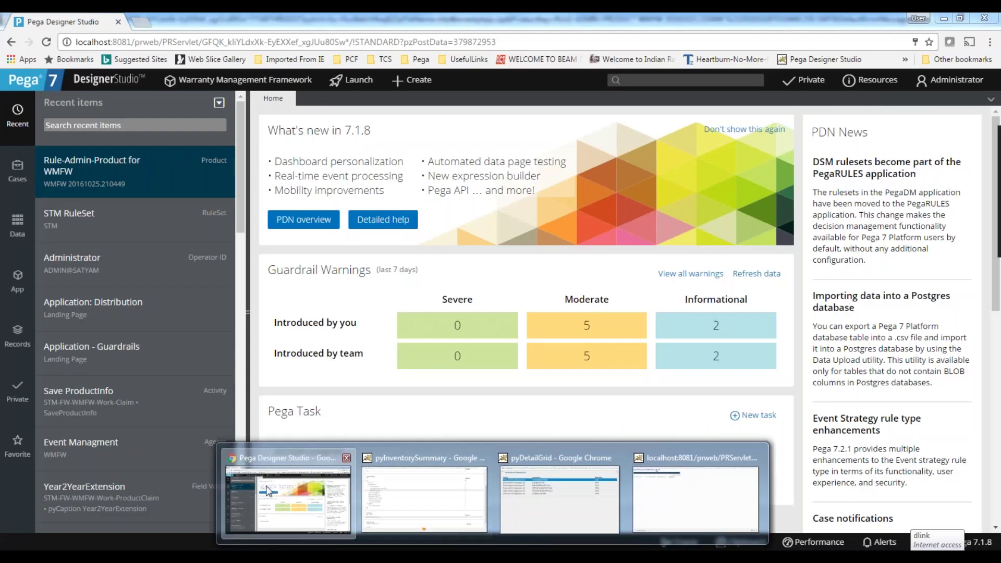
left_click(268, 491)
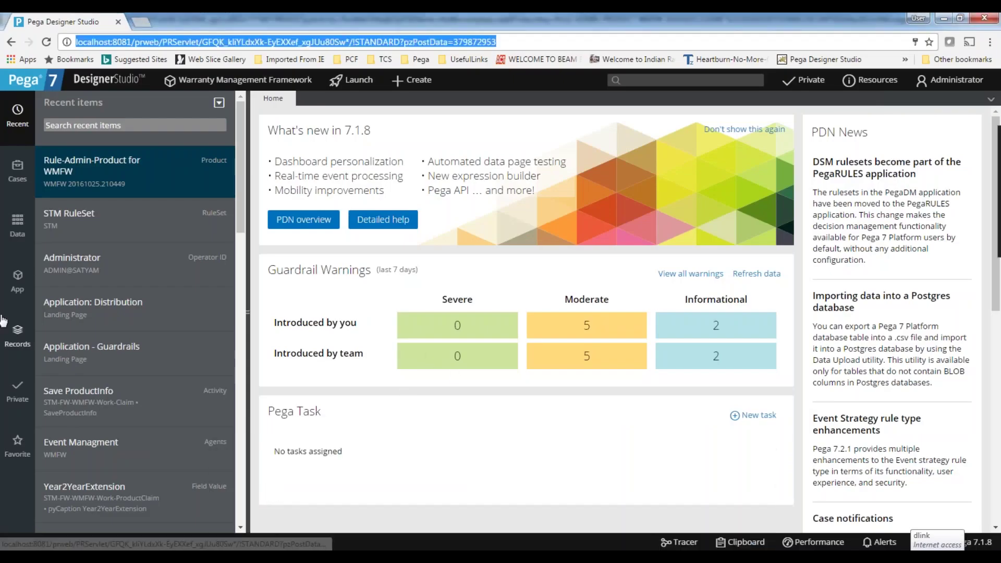
left_click(94, 171)
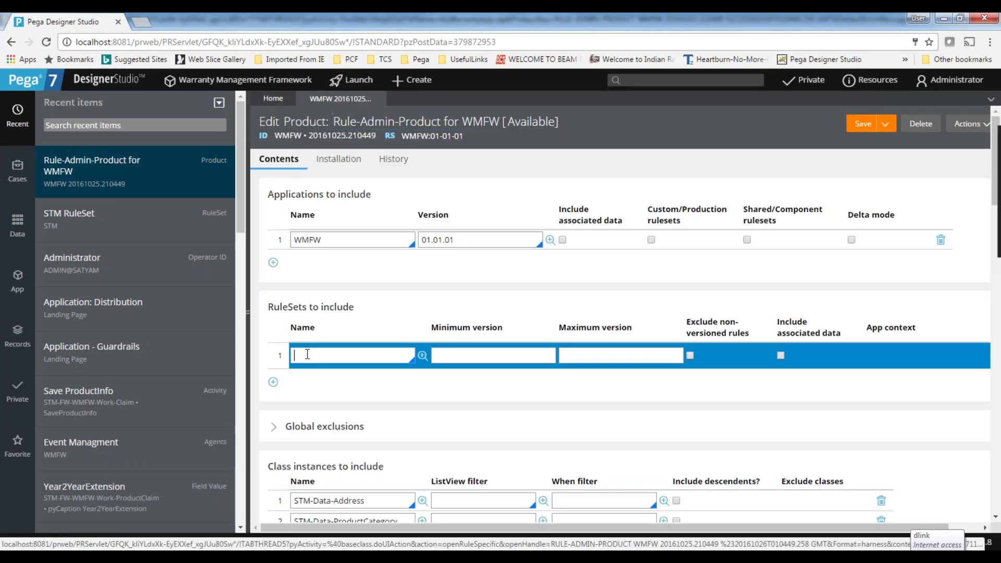
left_click_drag(268, 307, 367, 303)
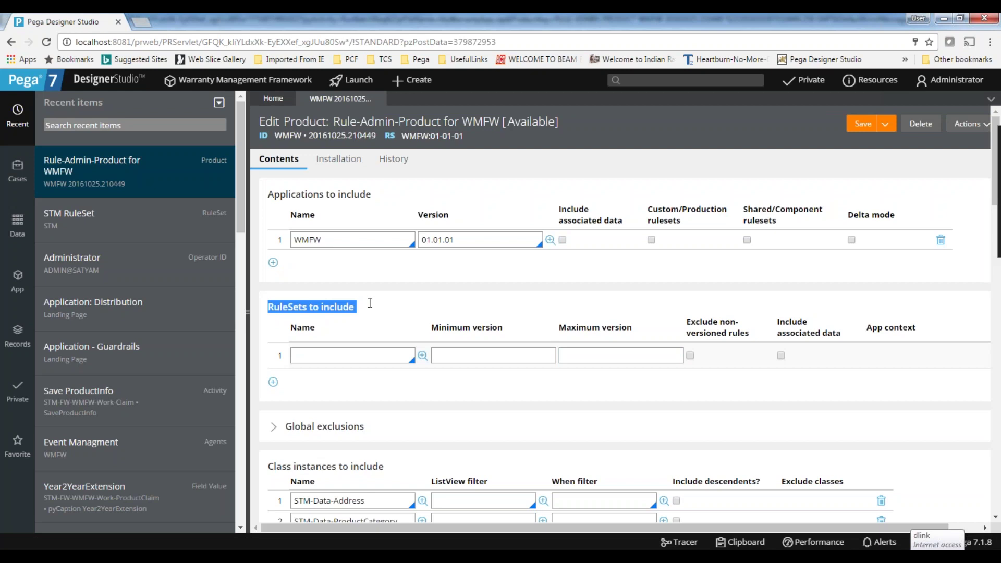
left_click(339, 356)
left_click(354, 355)
left_click(437, 356)
left_click_drag(262, 304, 402, 306)
left_click(366, 355)
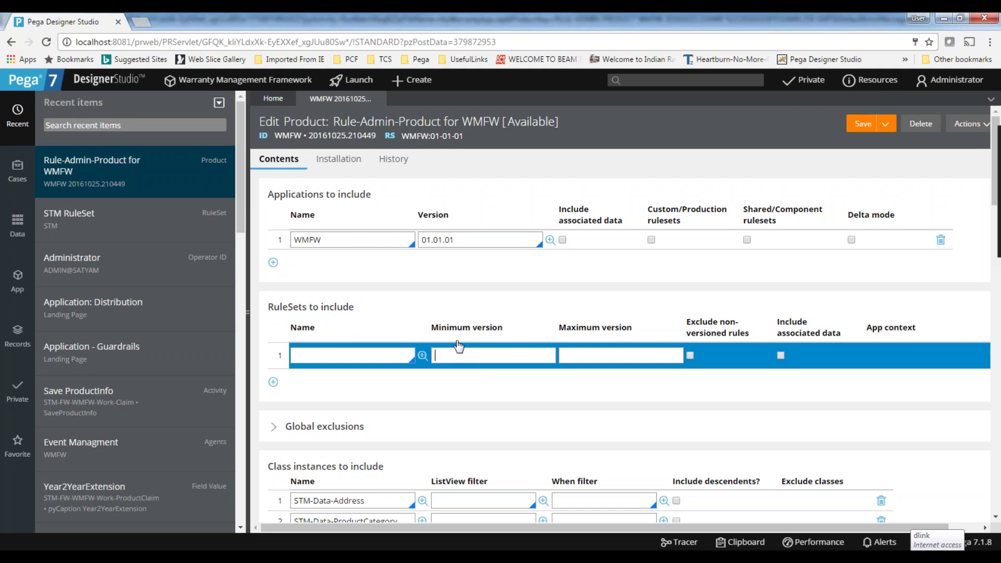
left_click(600, 351)
scroll(341, 361, "down", 15)
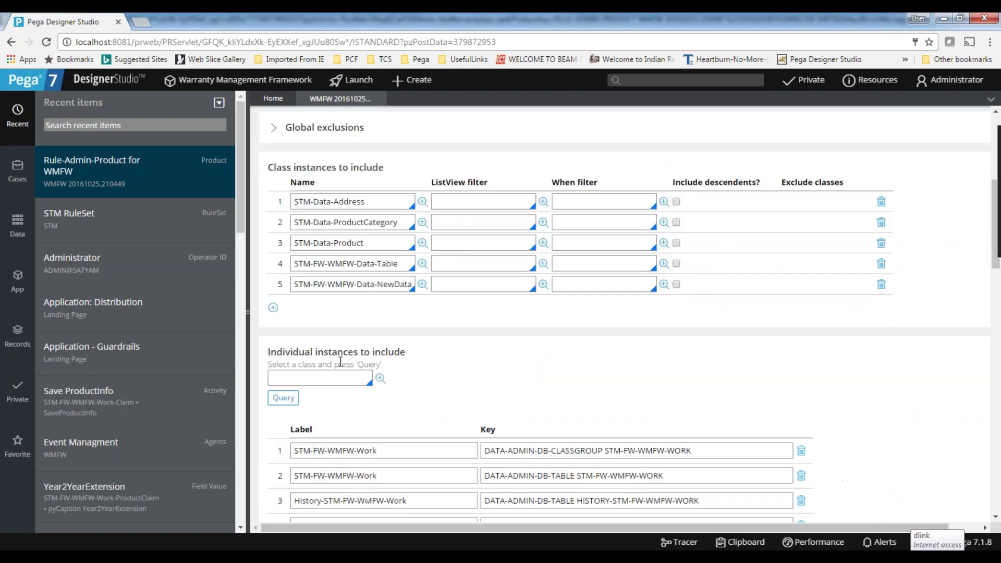
scroll(630, 313, "down", 5)
scroll(631, 313, "up", 15)
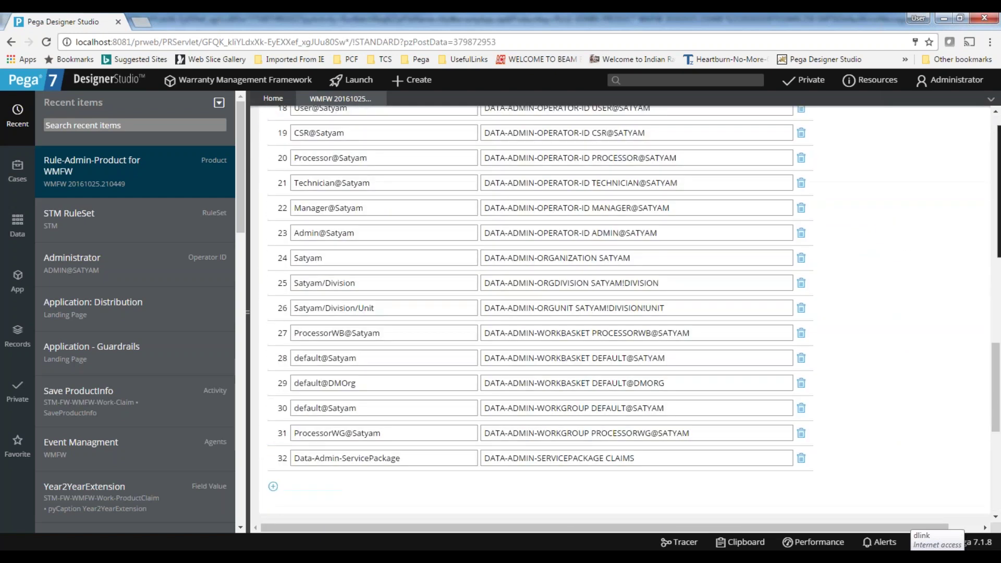
scroll(630, 314, "up", 2)
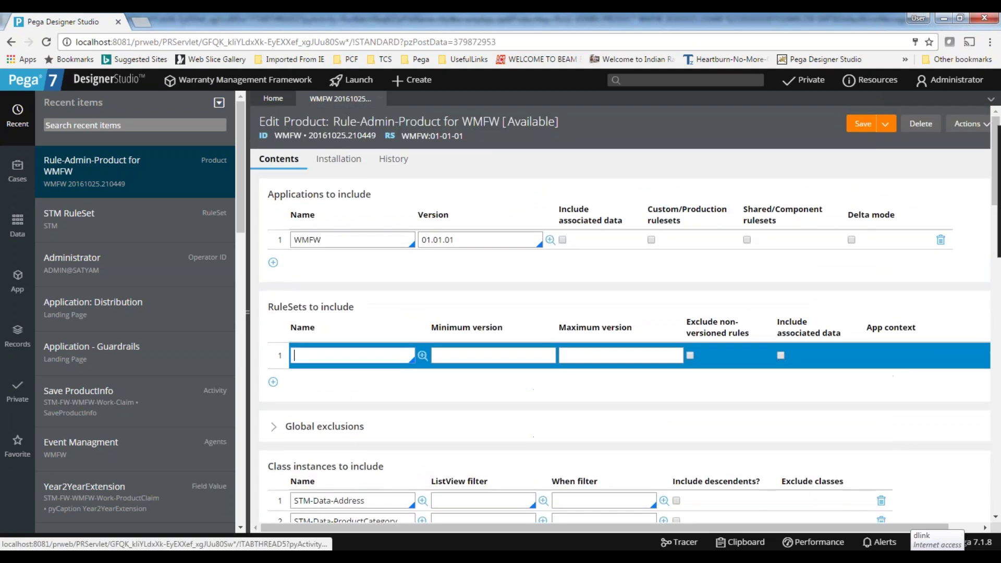
left_click(380, 98)
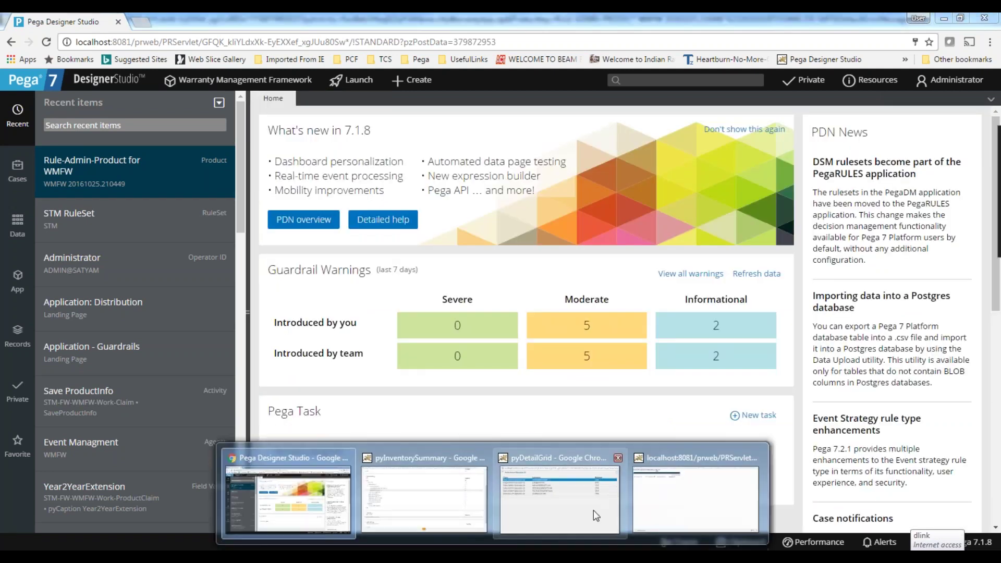
Close the export archive window and maximize the Internet Explorer AVG Secure Search window.
left_click(688, 495)
left_click(985, 18)
left_click(335, 480)
left_click(759, 114)
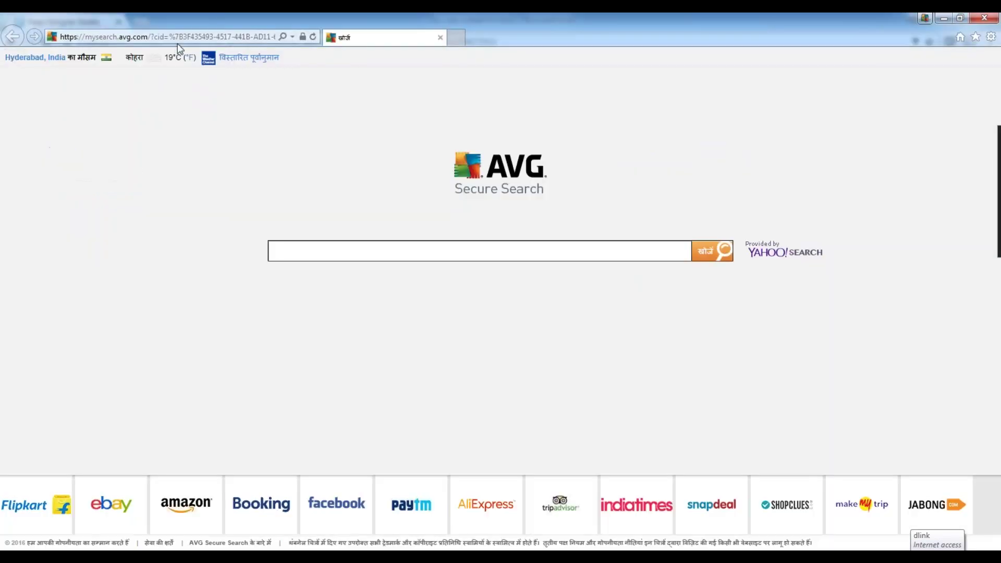
Start typing a localhost address into Internet Explorer's address bar.
left_click(183, 36)
type("localhost")
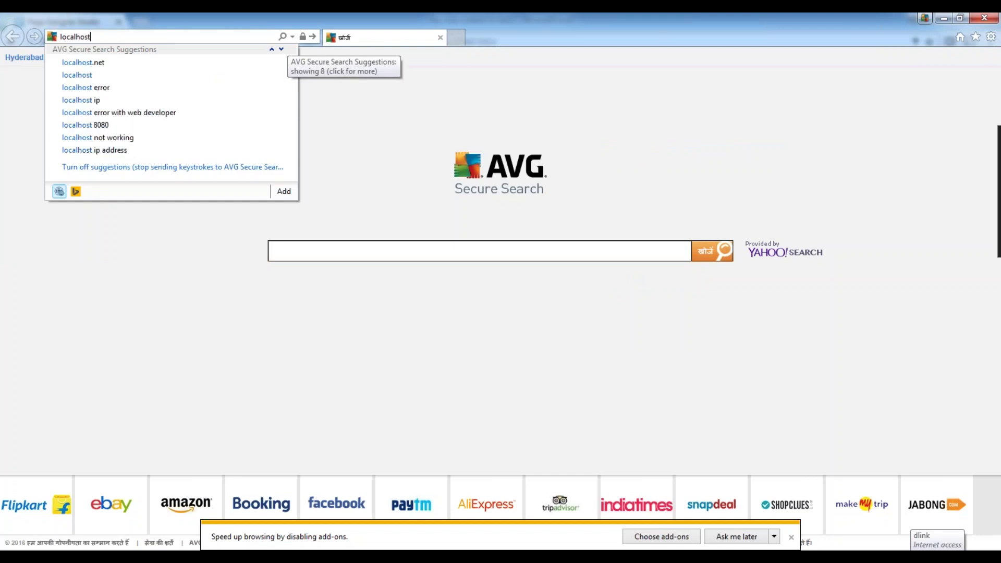
type("https")
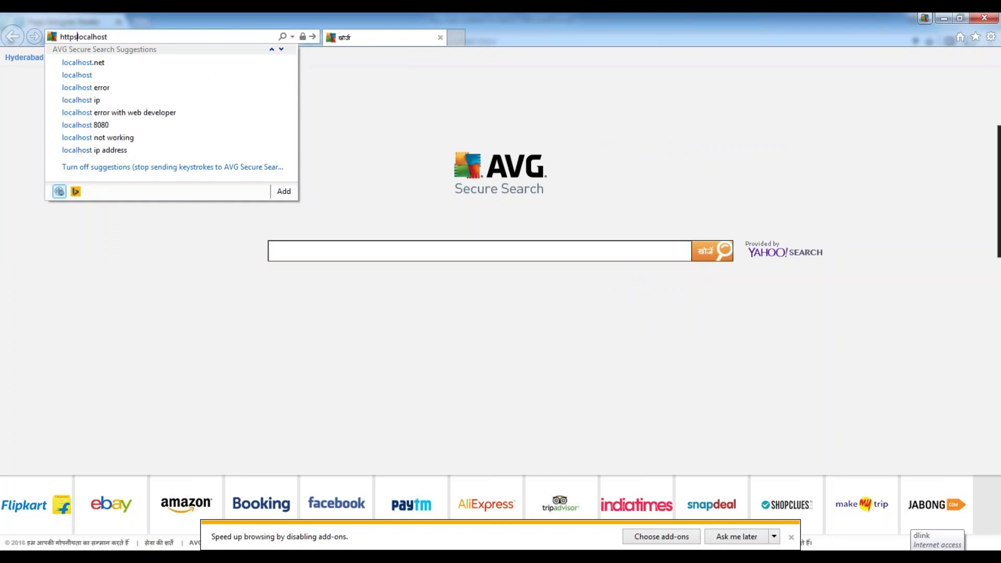
key("BackSpace")
type("://")
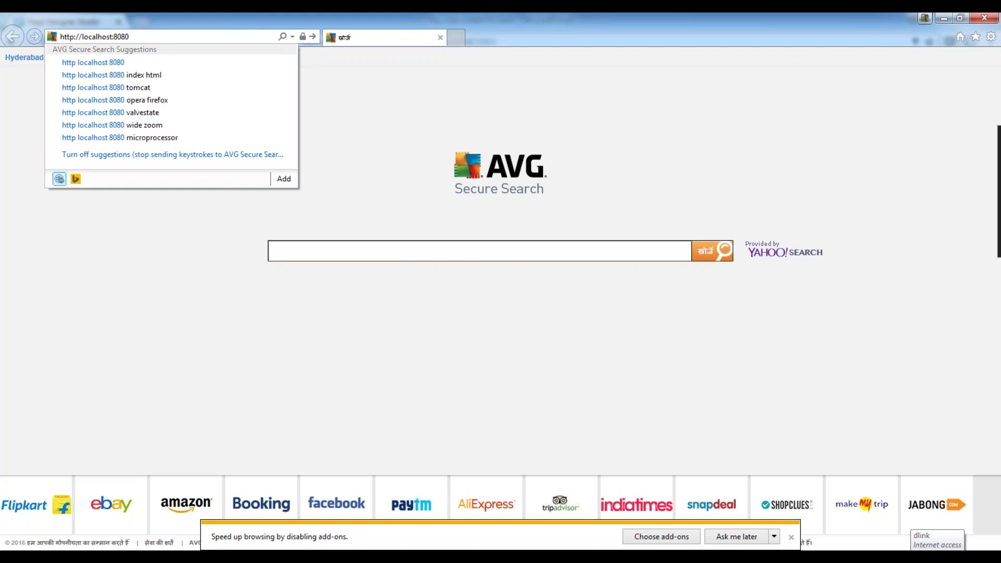
Paste the localhost:8081/prweb/PRServlet address into Internet Explorer and load it.
left_click(492, 556)
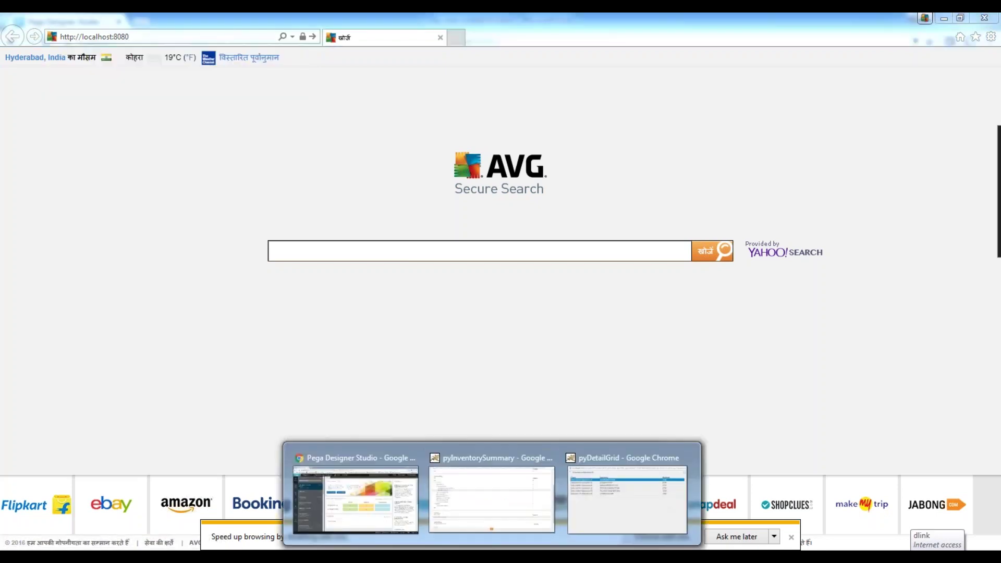
left_click(355, 500)
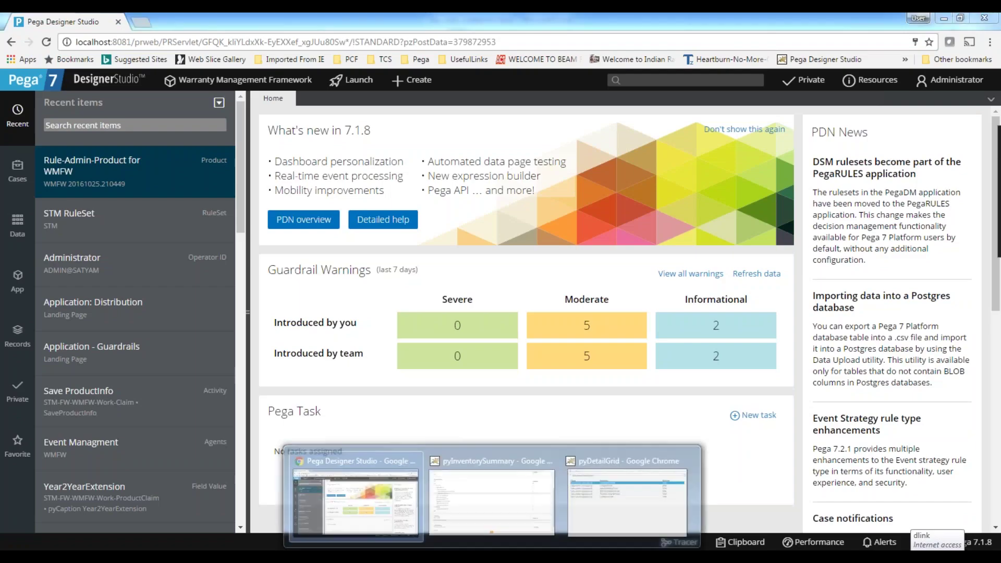
mouse_move(218, 556)
left_click(95, 501)
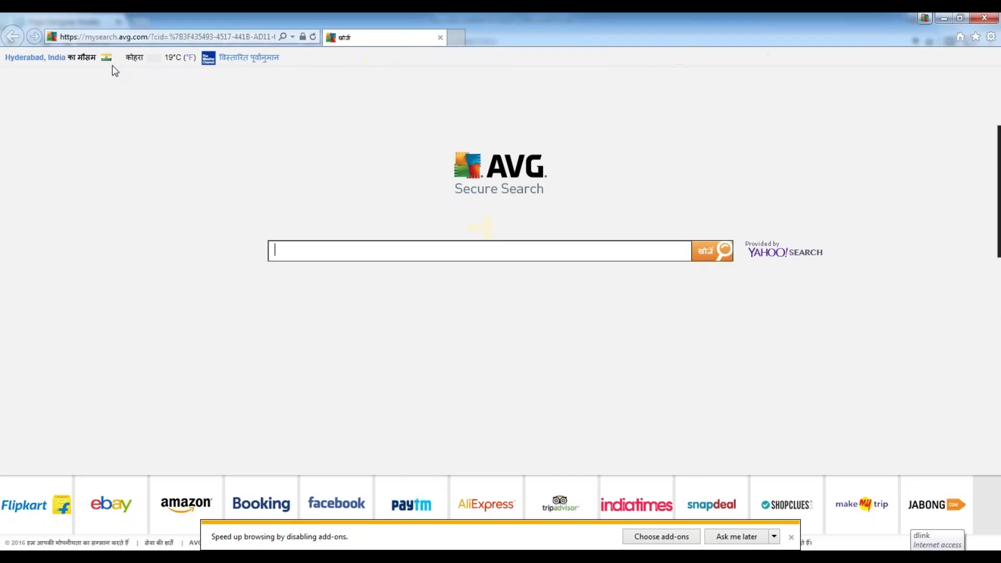
type("h")
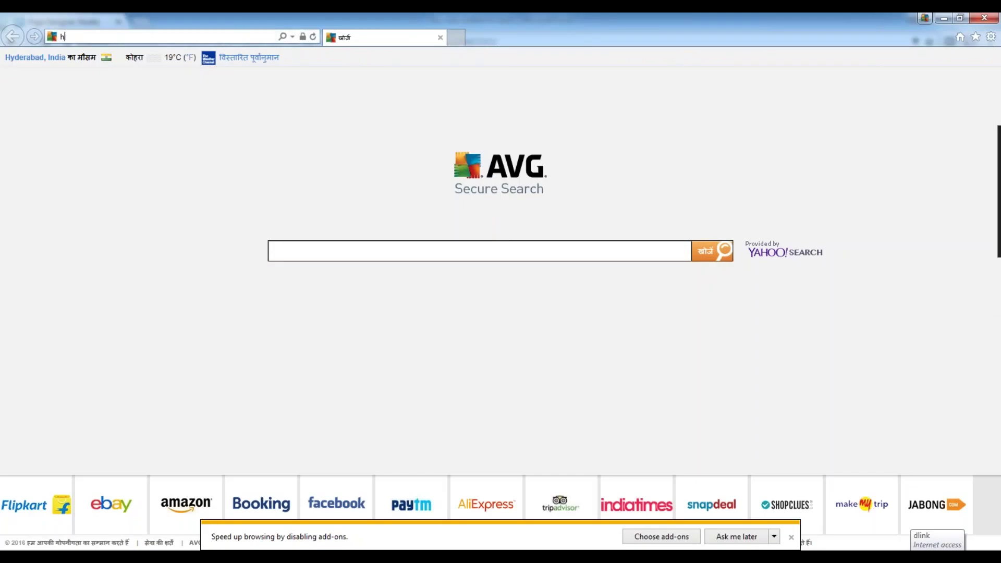
type("tt")
key("BackSpace")
key("BackSpace")
key("BackSpace")
left_click(485, 504)
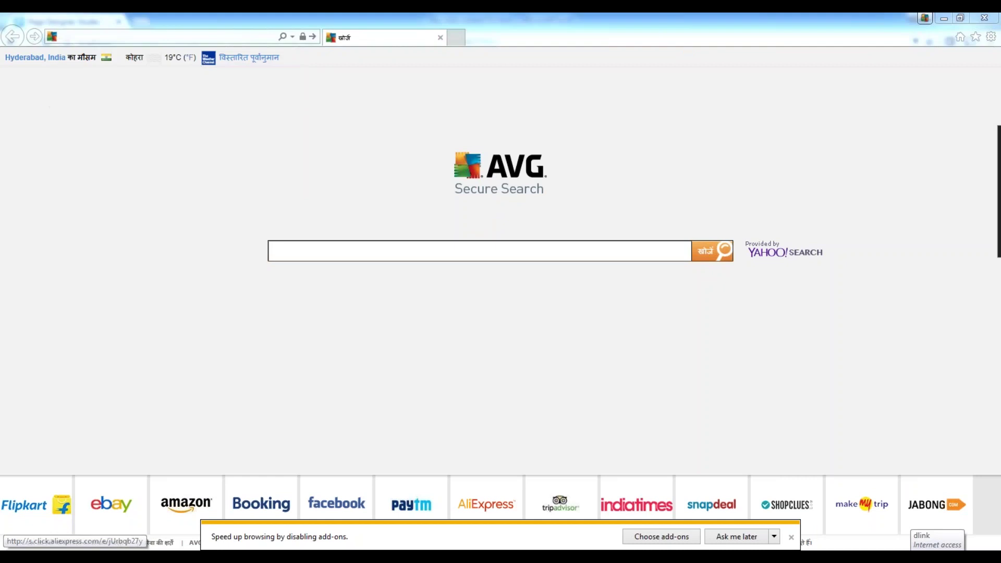
left_click(354, 485)
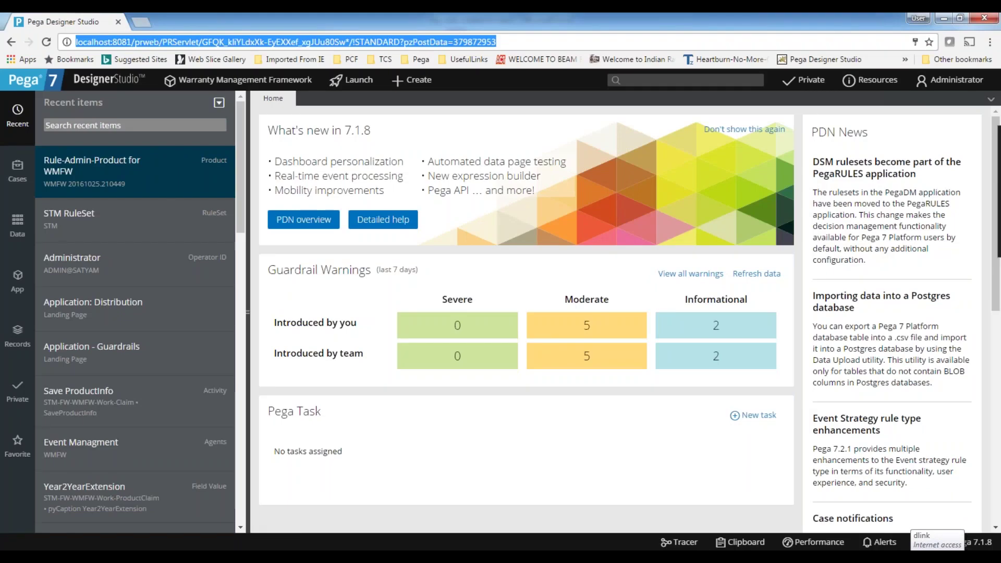
left_click(159, 509)
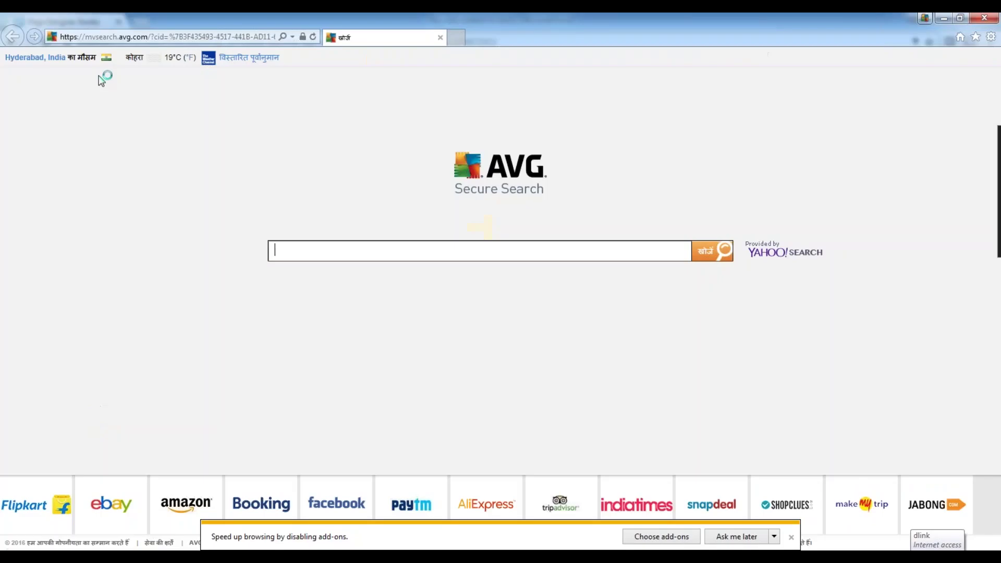
key("ctrl+v")
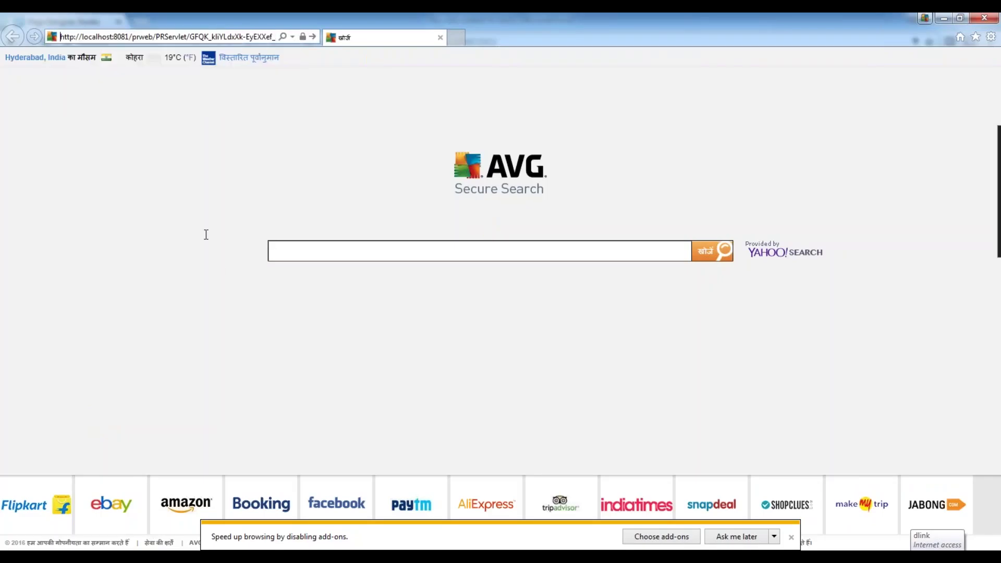
key("Return")
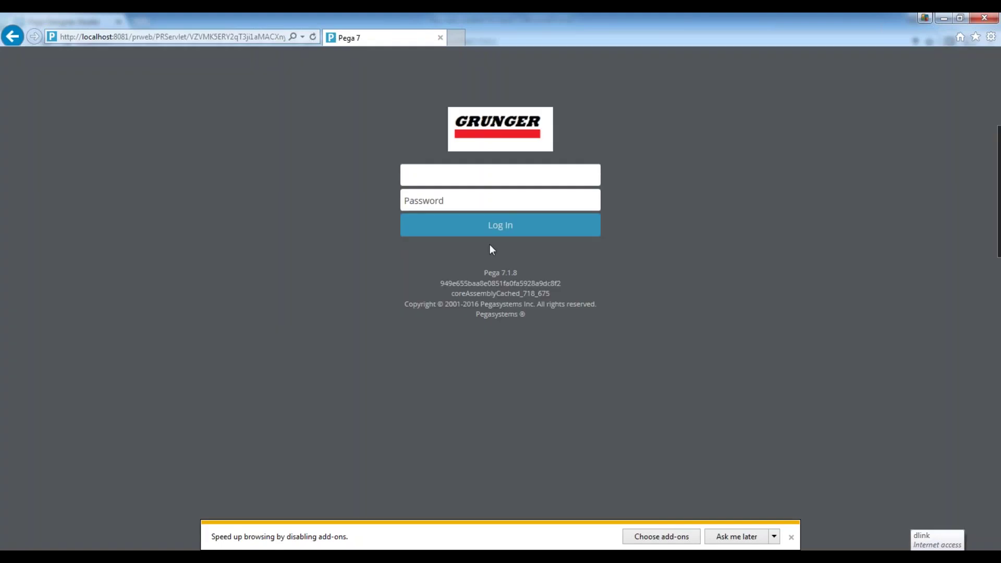
Log in with the administrator username and password, declining to store the password.
type("admin@")
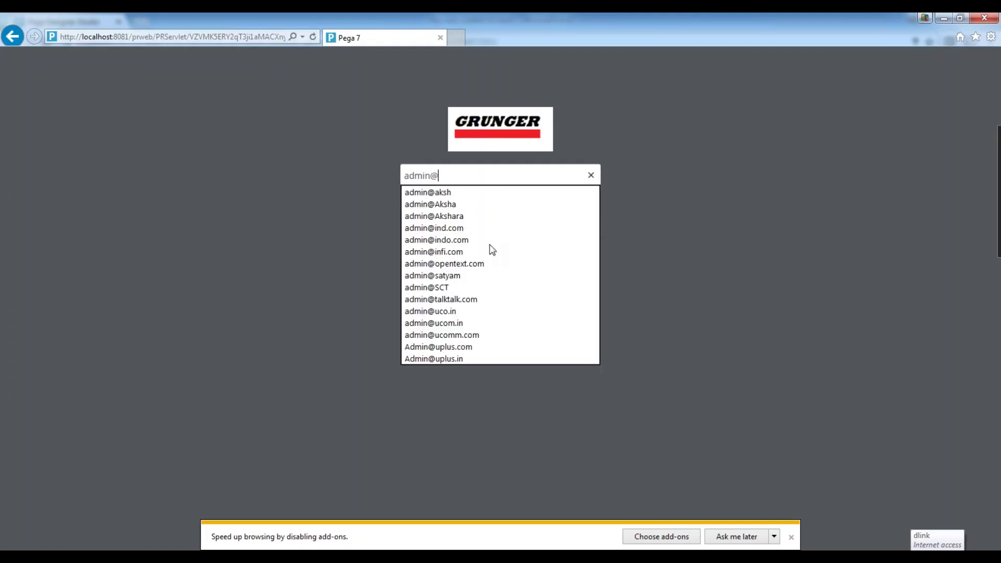
type("satyam")
key("Tab")
type("rules")
key("Return")
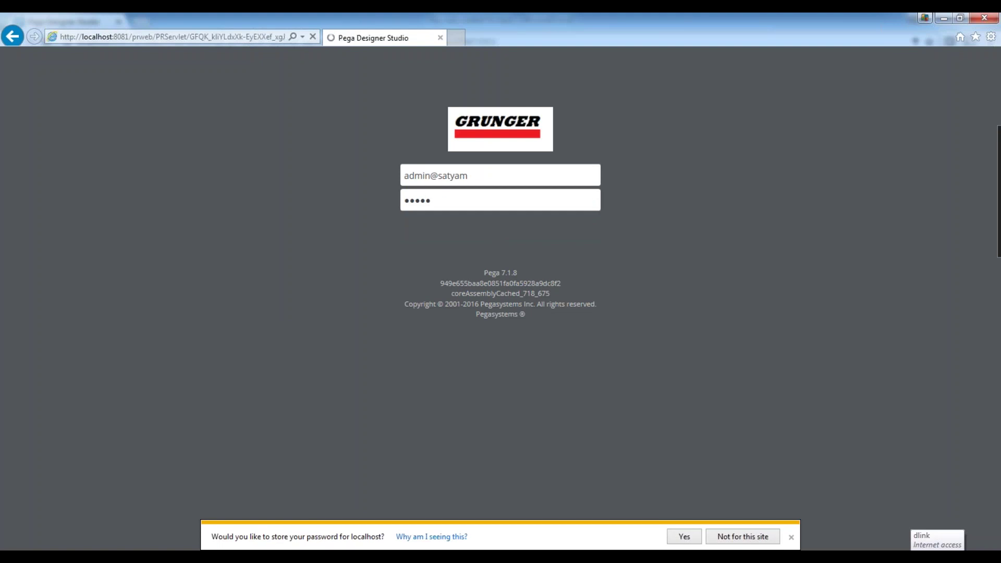
left_click(791, 538)
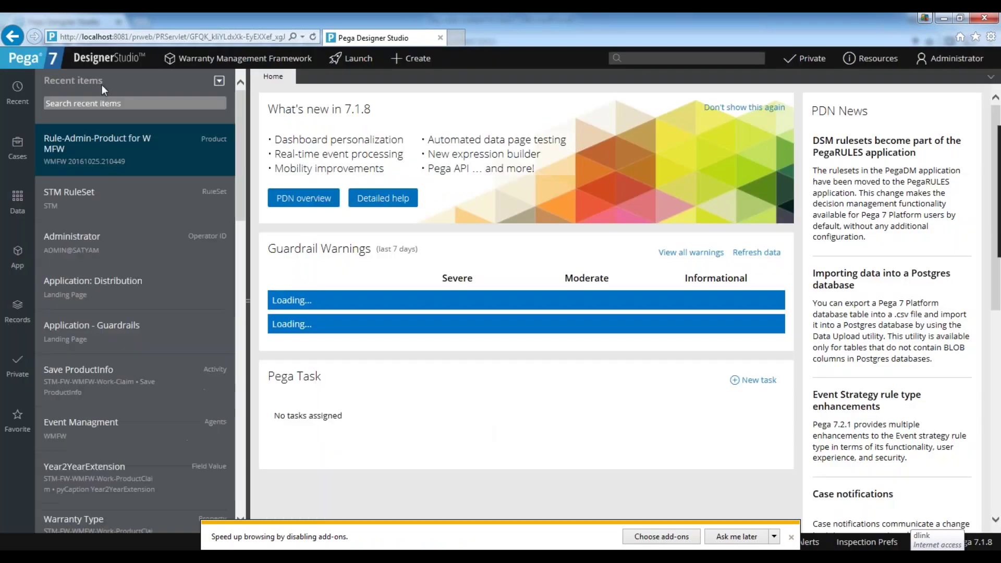
Open the Document tool from Designer Studio > Application > Tools.
left_click(103, 63)
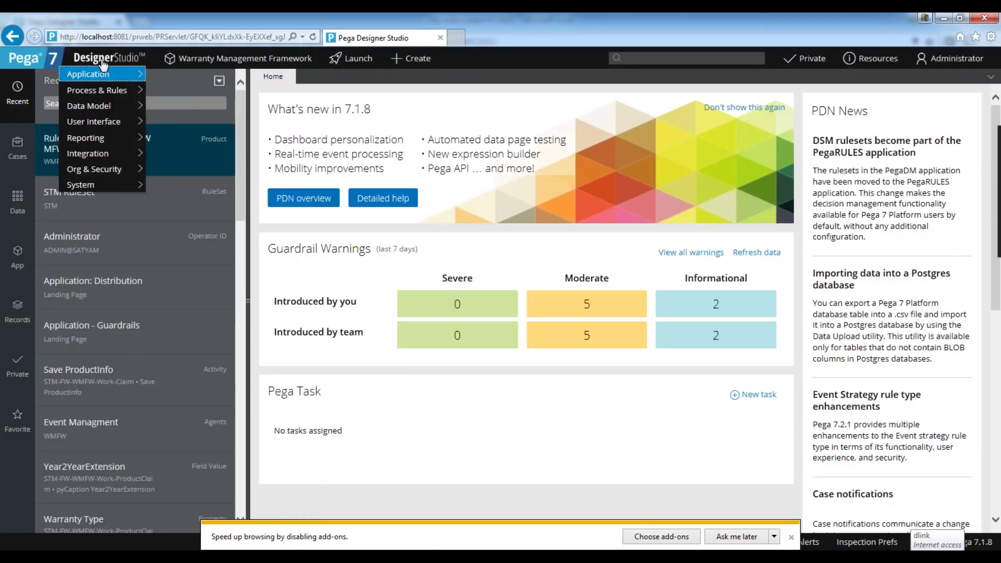
mouse_move(91, 79)
mouse_move(193, 83)
mouse_move(180, 170)
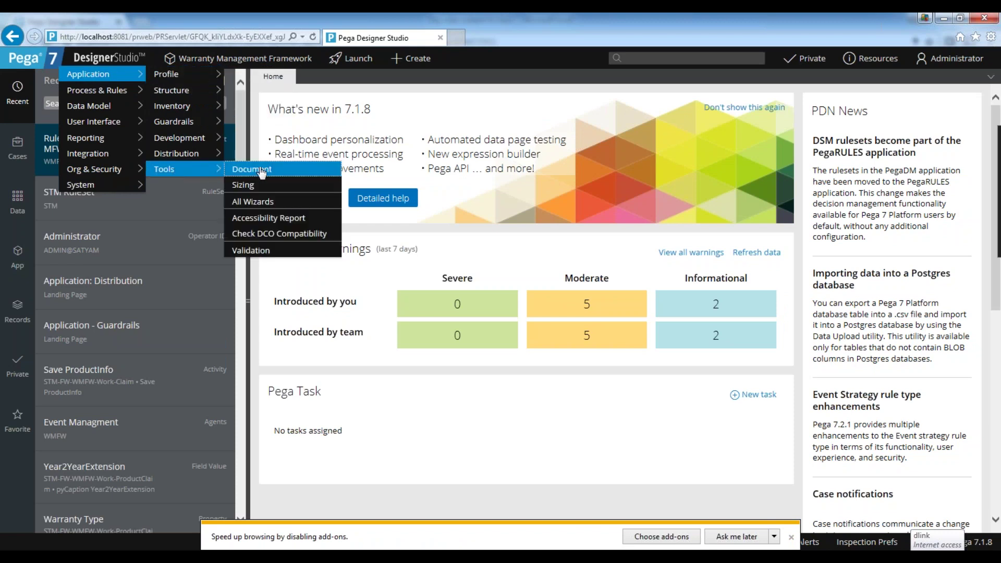
left_click(258, 170)
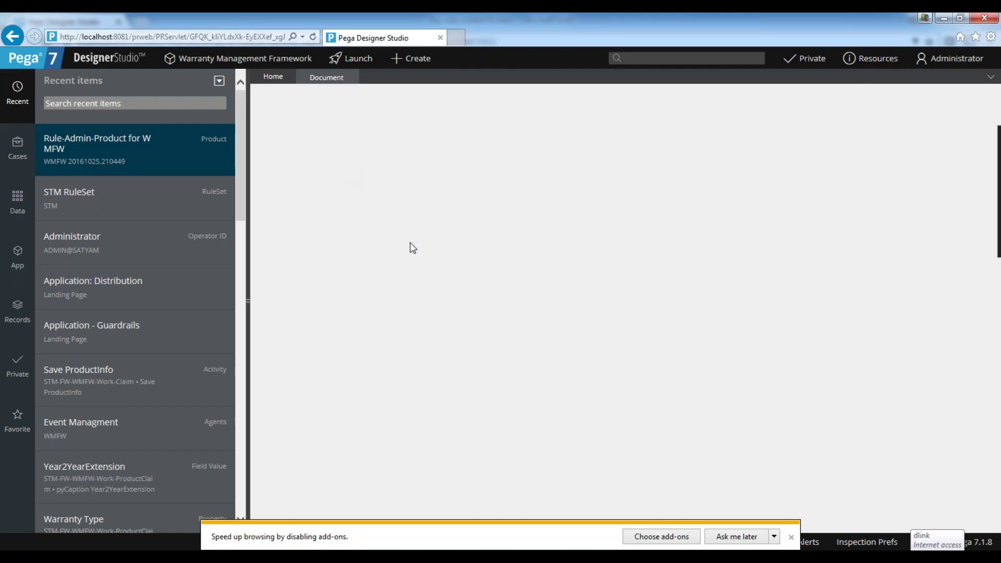
Keep the Application Document template and set Detail level to Full Application Documentation.
left_click(791, 537)
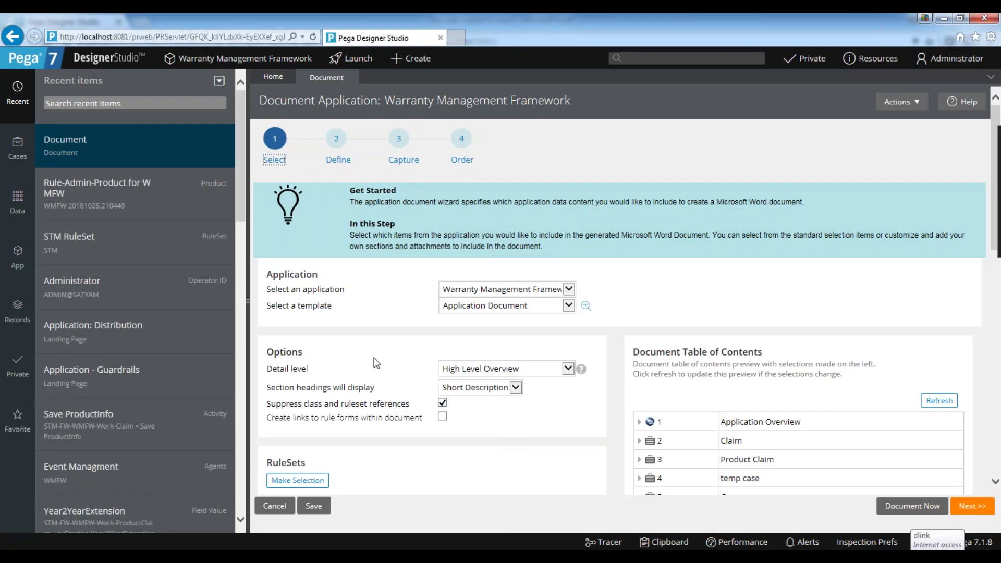
scroll(368, 342, "down", 2)
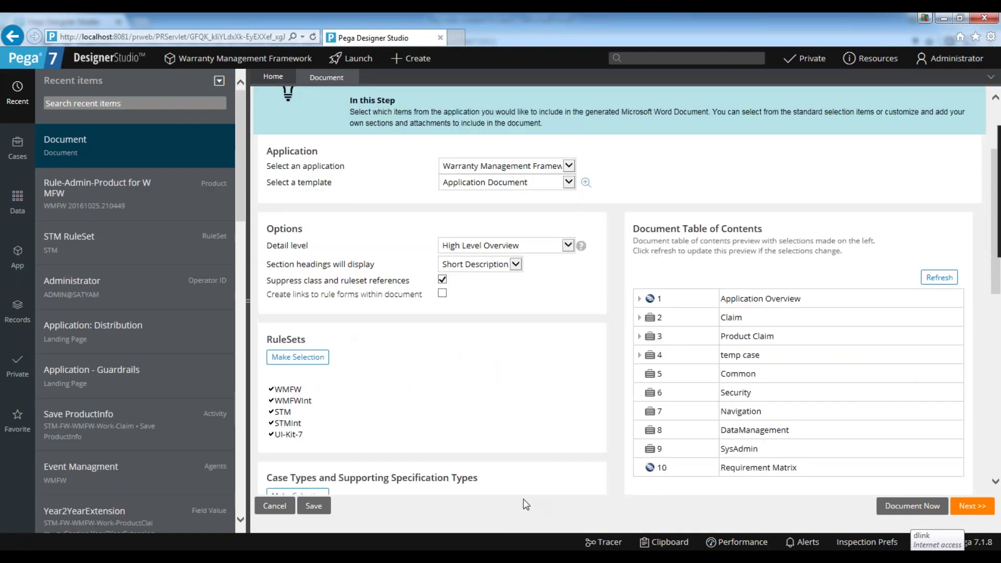
left_click(503, 167)
left_click(502, 167)
left_click(504, 182)
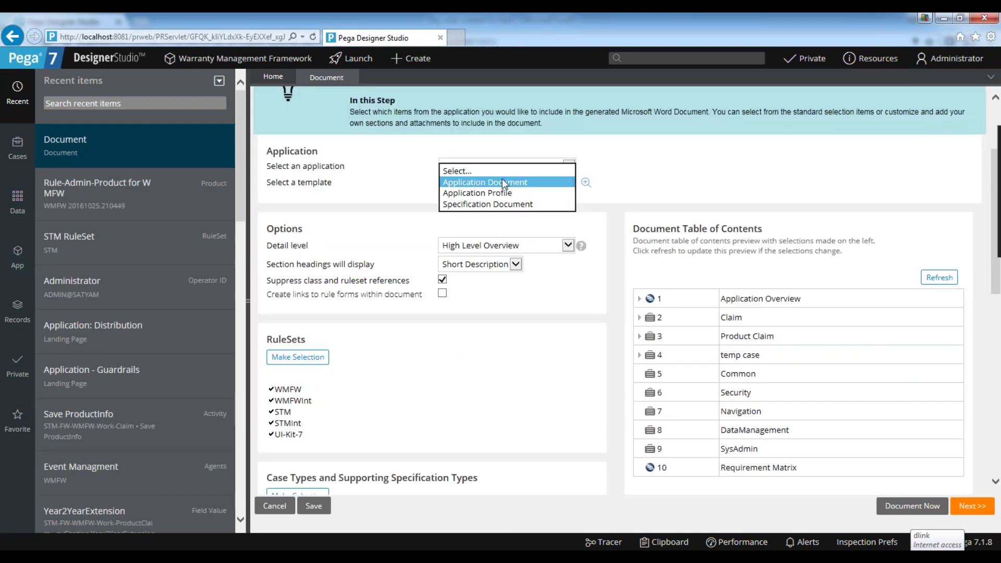
left_click(504, 183)
left_click(488, 247)
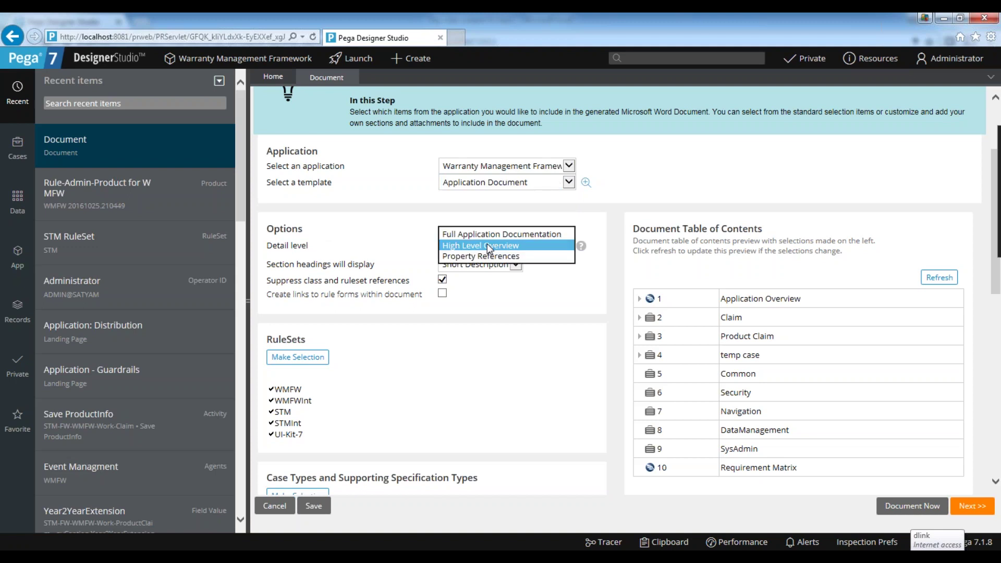
left_click(489, 247)
left_click(469, 246)
left_click(465, 235)
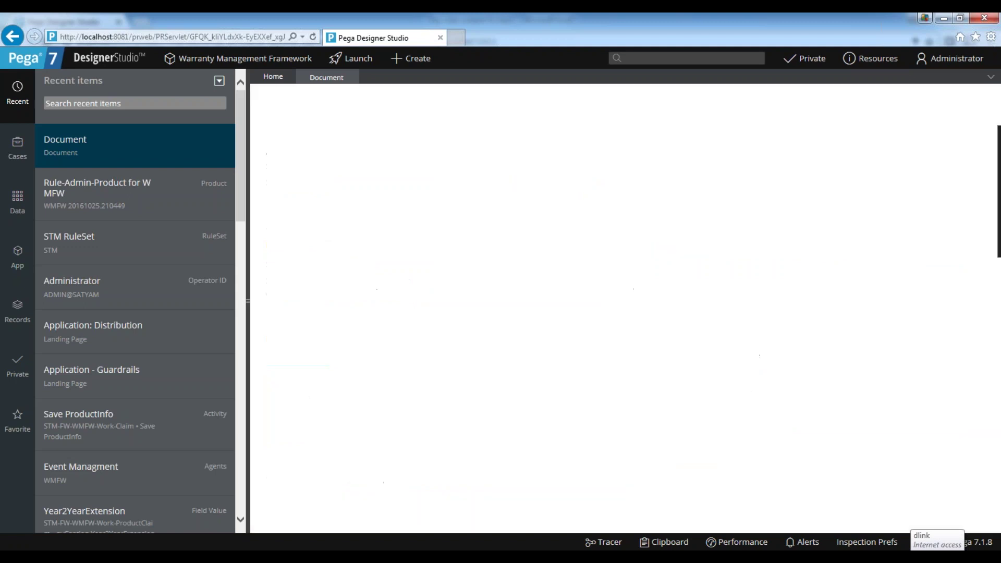
Review the Case Type Criteria selection, all checked, and close it unchanged.
scroll(509, 289, "down", 5)
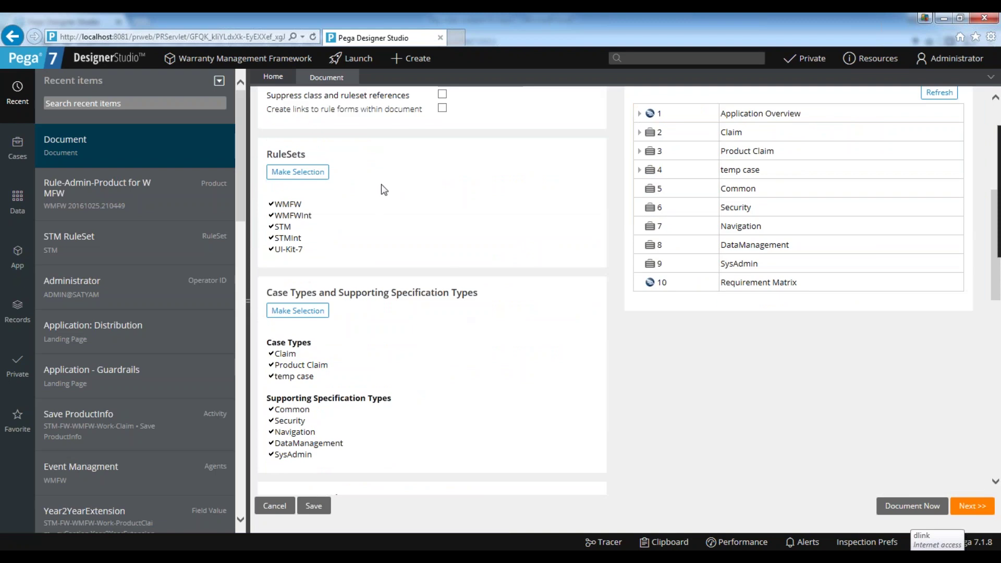
scroll(438, 262, "down", 2)
scroll(368, 199, "up", 2)
double_click(290, 154)
scroll(380, 174, "down", 3)
scroll(352, 241, "down", 6)
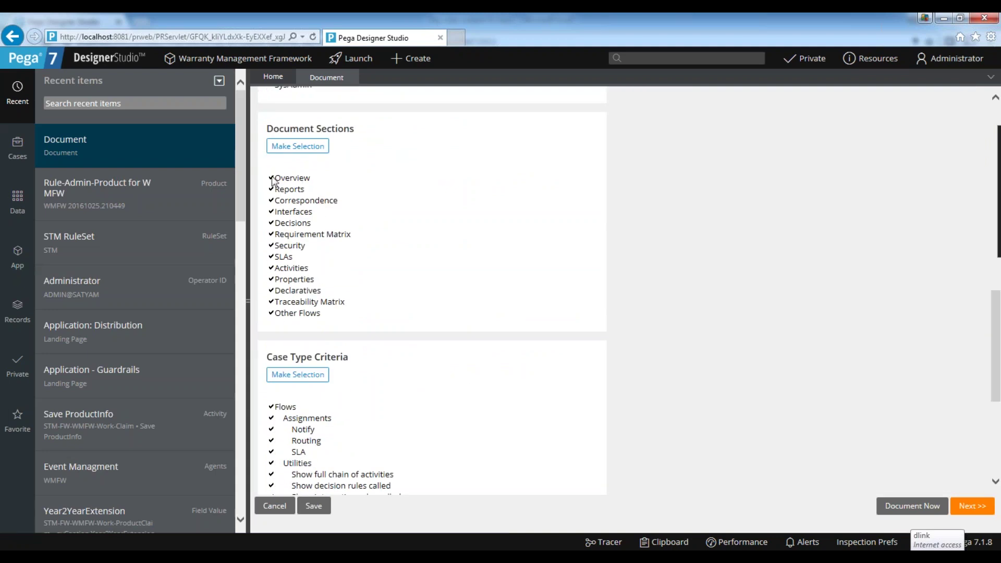
scroll(394, 297, "down", 3)
scroll(321, 245, "down", 3)
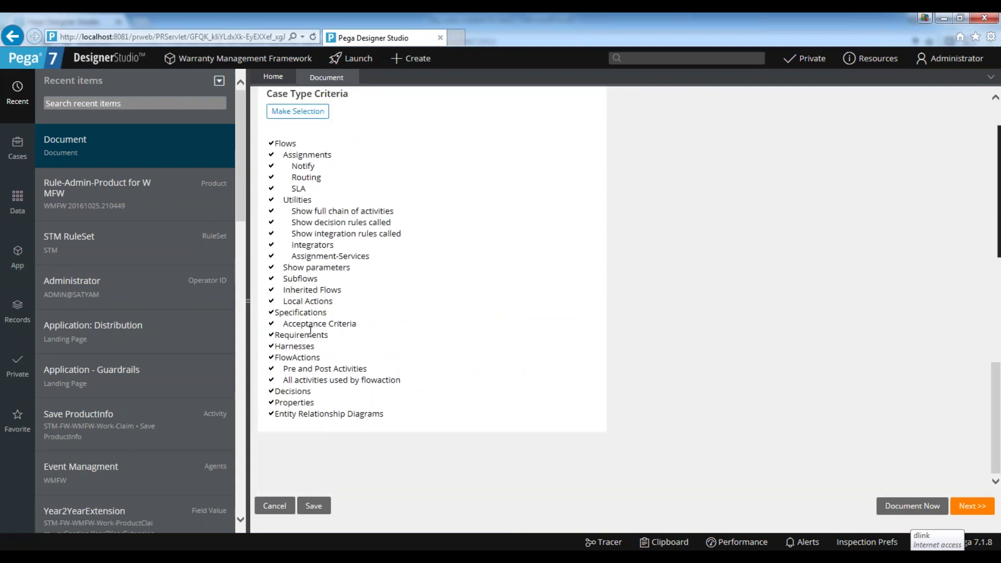
scroll(324, 349, "up", 3)
scroll(324, 349, "down", 3)
scroll(290, 278, "up", 3)
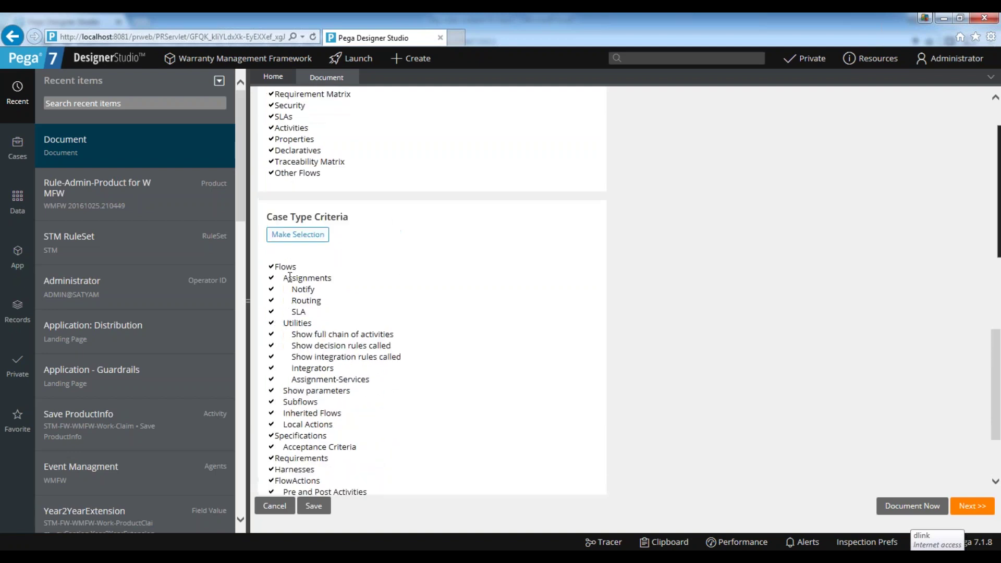
left_click(291, 235)
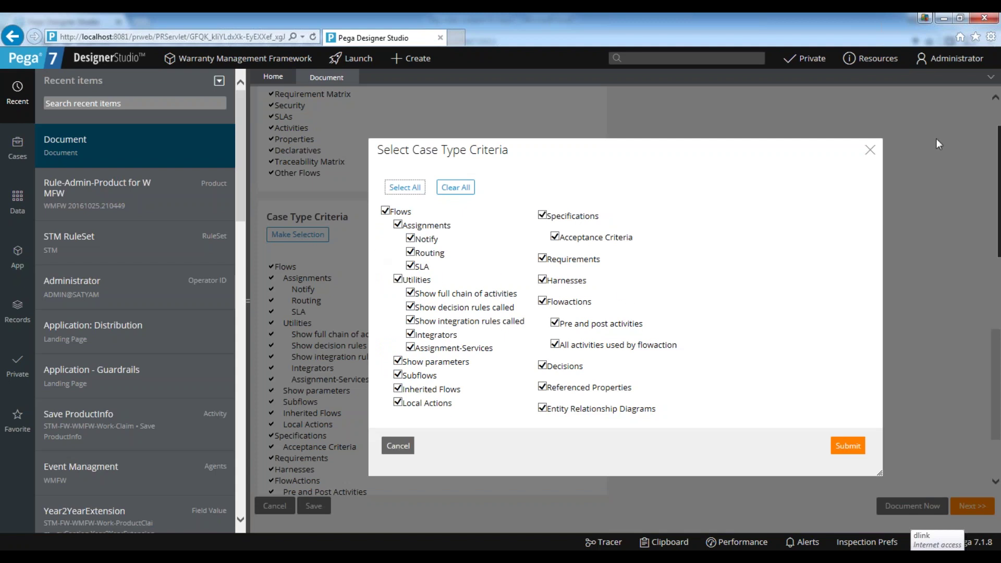
left_click(870, 152)
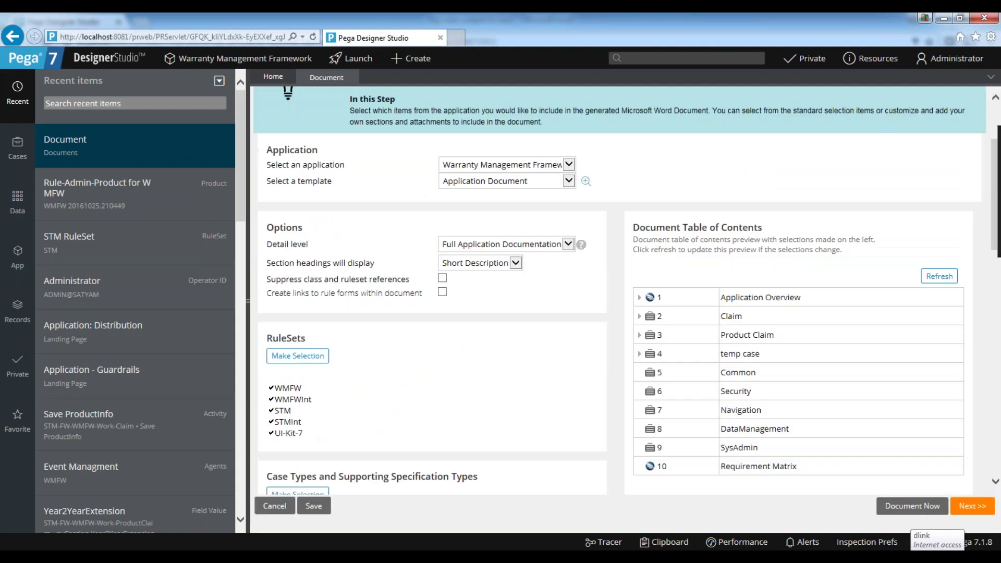
scroll(418, 391, "down", 15)
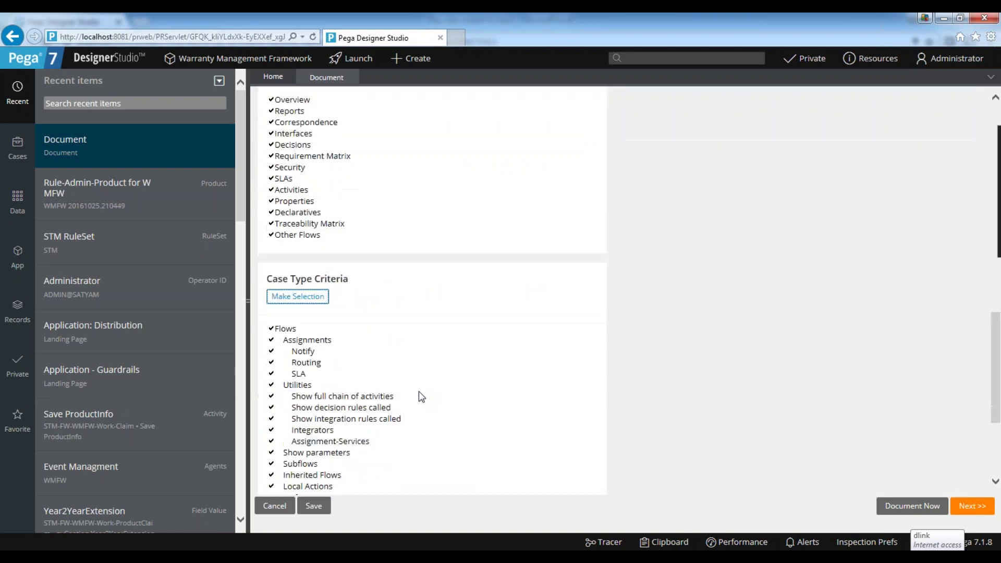
Start Document Now and maximize the Document an Application progress window while it generates.
left_click(918, 512)
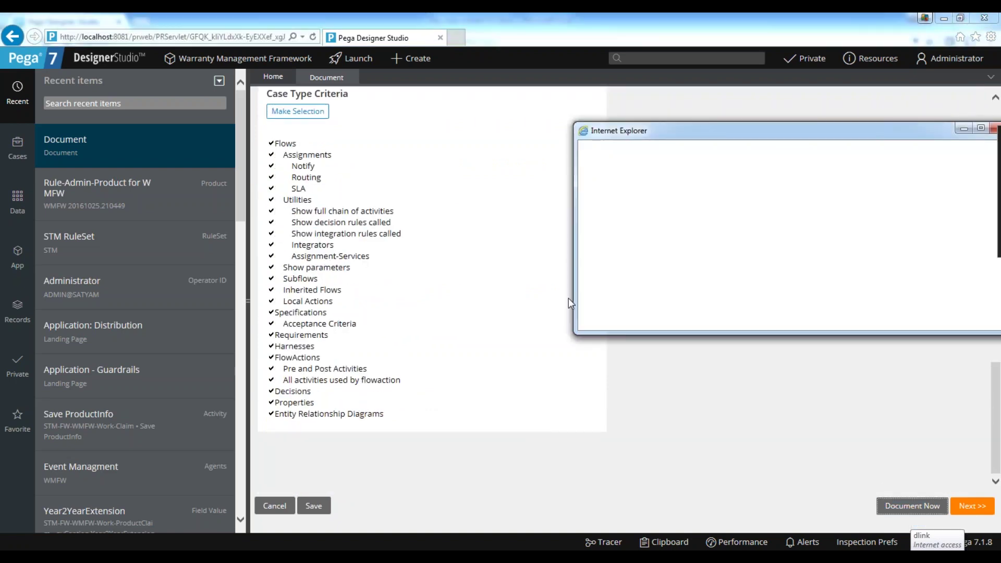
left_click_drag(691, 137, 380, 138)
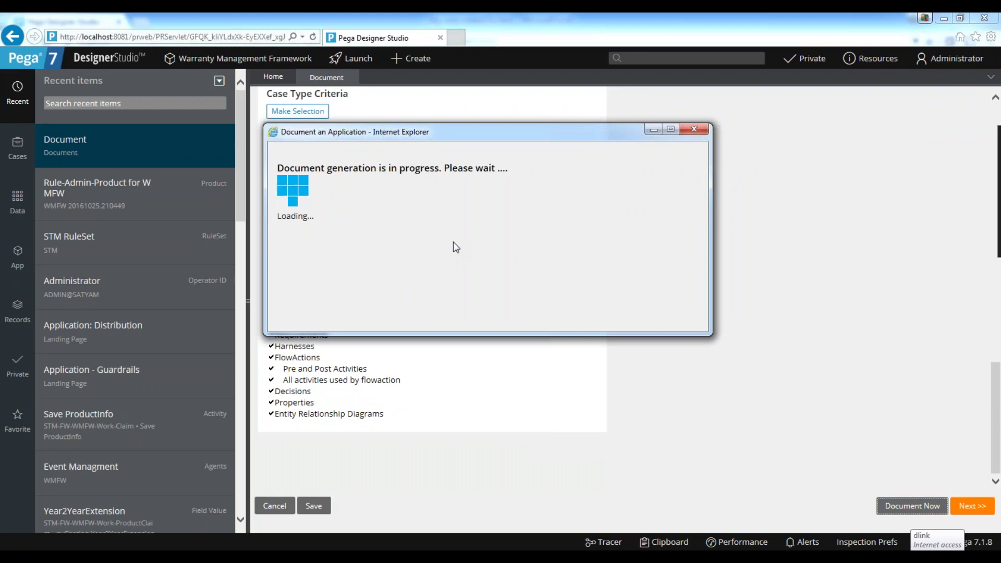
double_click(410, 138)
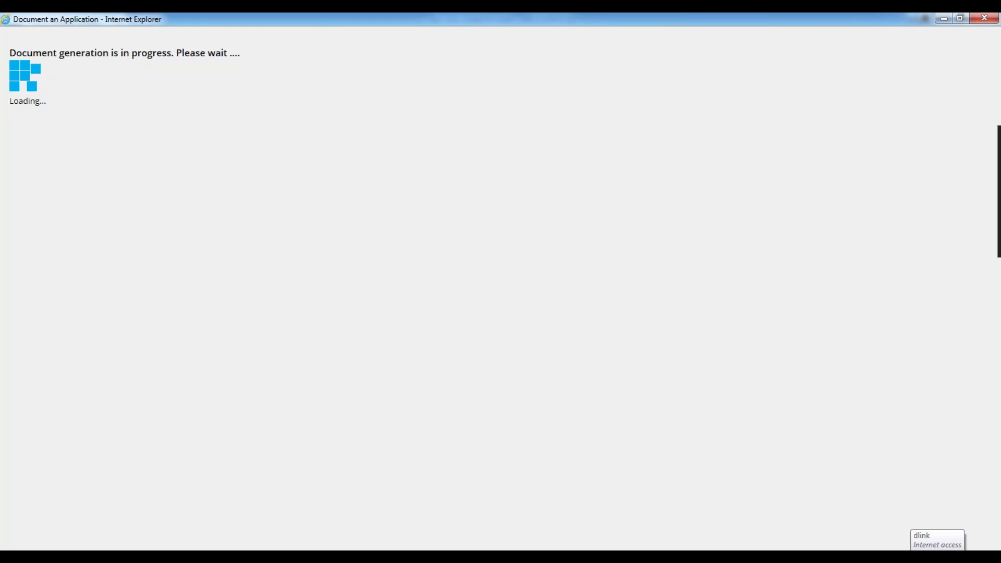
double_click(276, 18)
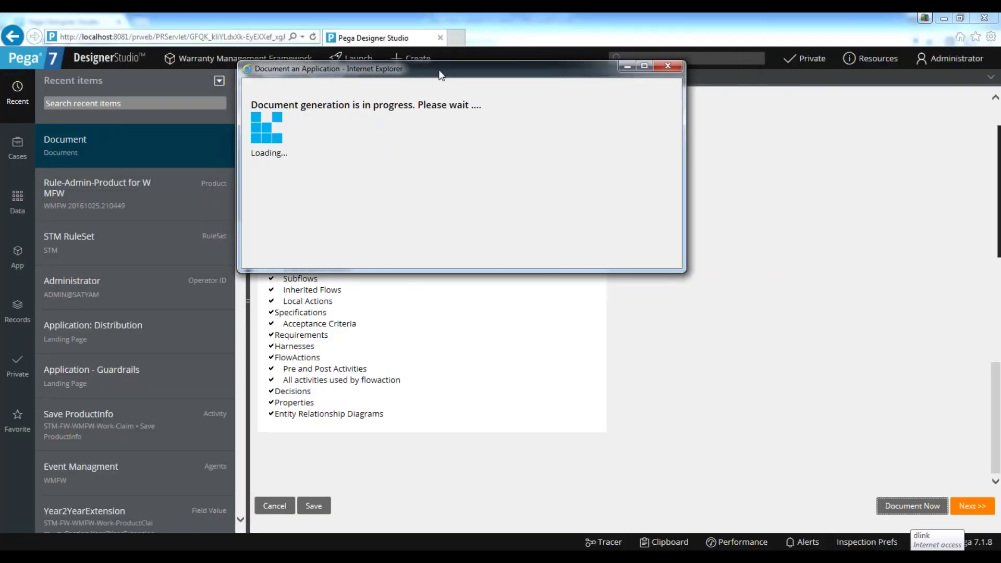
double_click(439, 73)
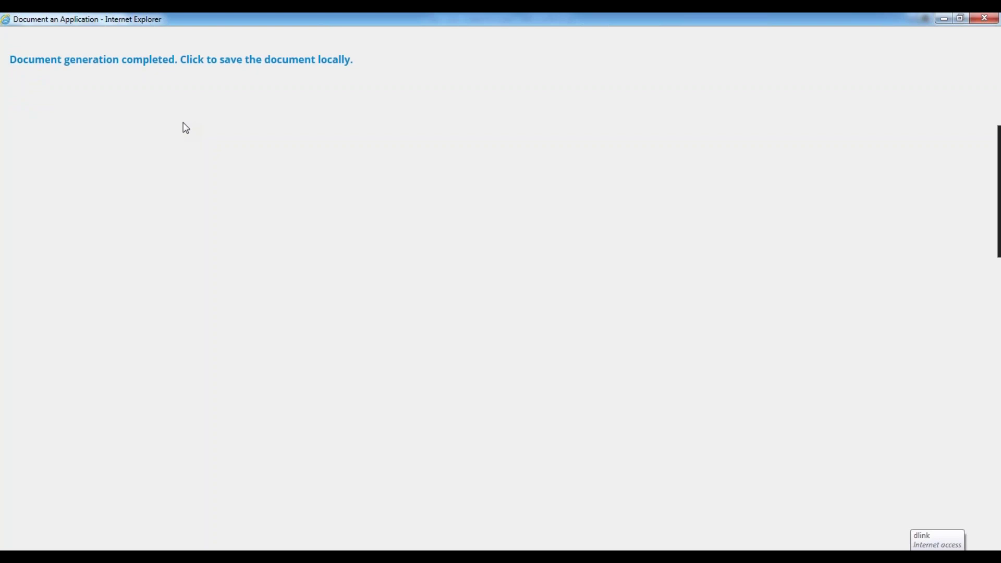
Save Application_Document_1477444994012.docx locally, then return to the generation window.
left_click(201, 68)
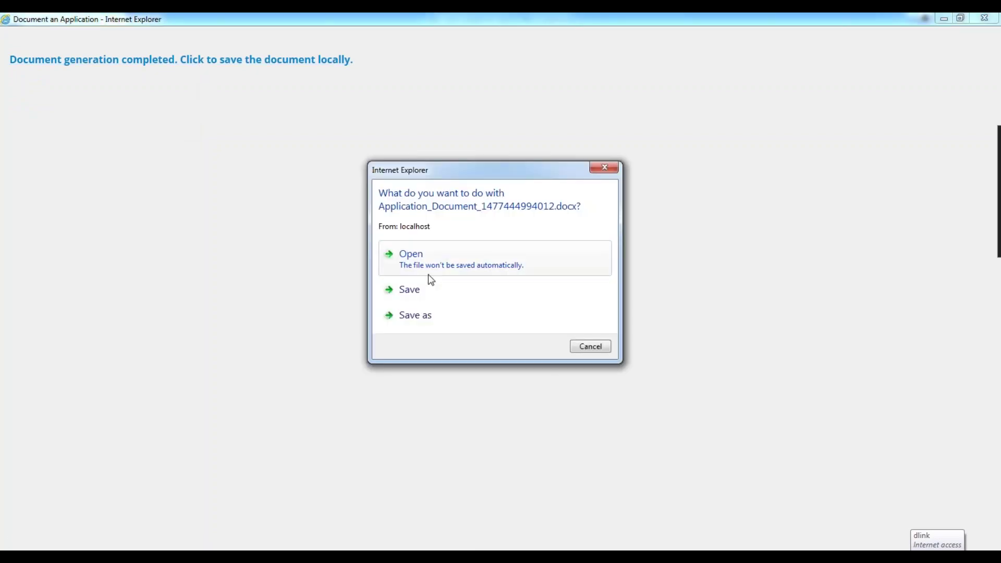
left_click(418, 286)
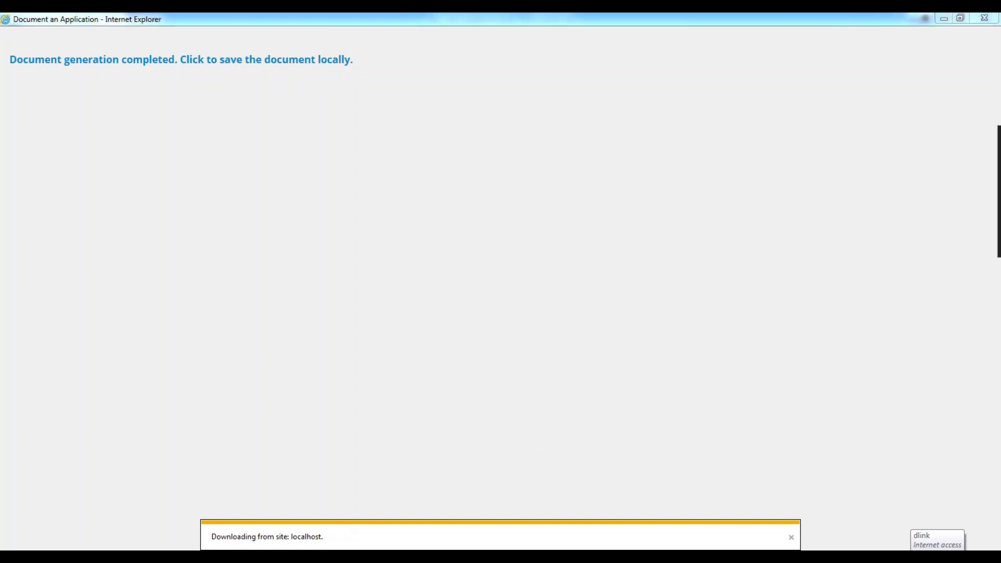
mouse_move(340, 557)
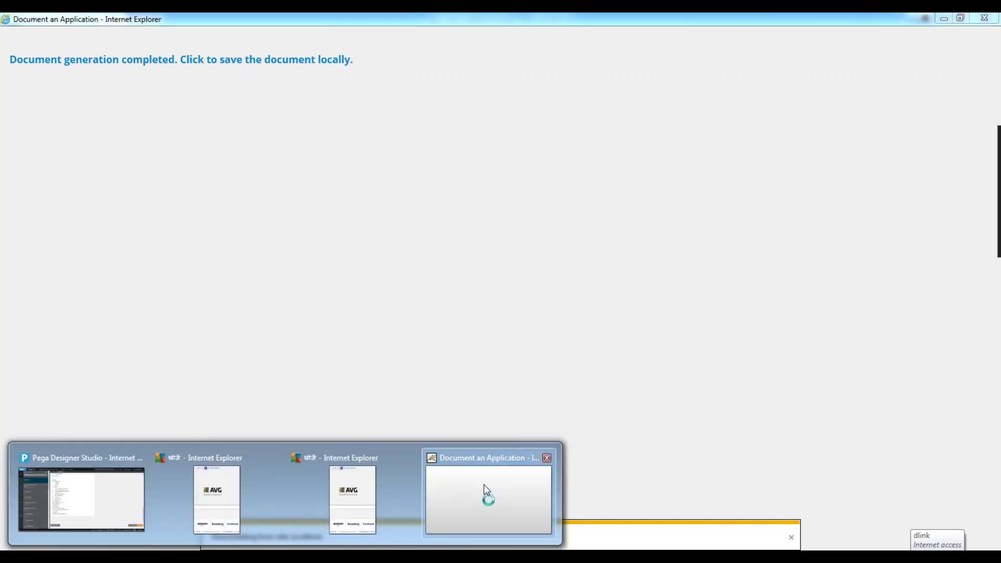
left_click(485, 486)
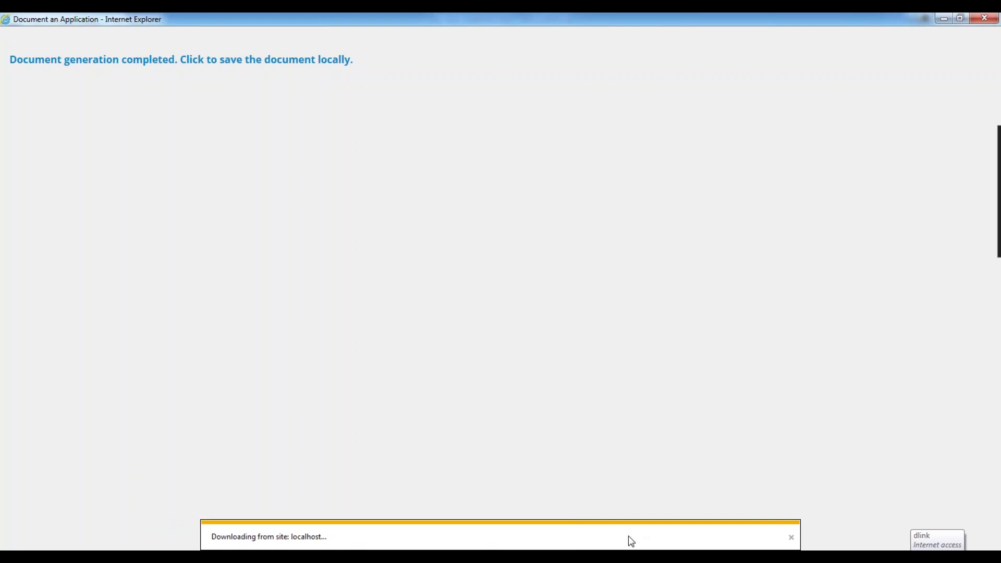
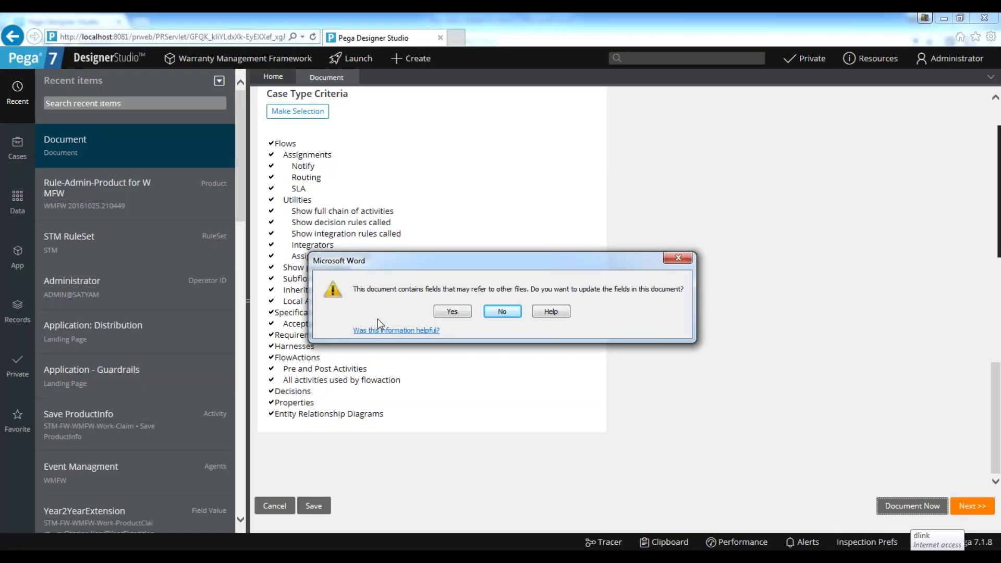
Accept the field update so the downloaded WMFW application document opens in Word.
left_click(467, 312)
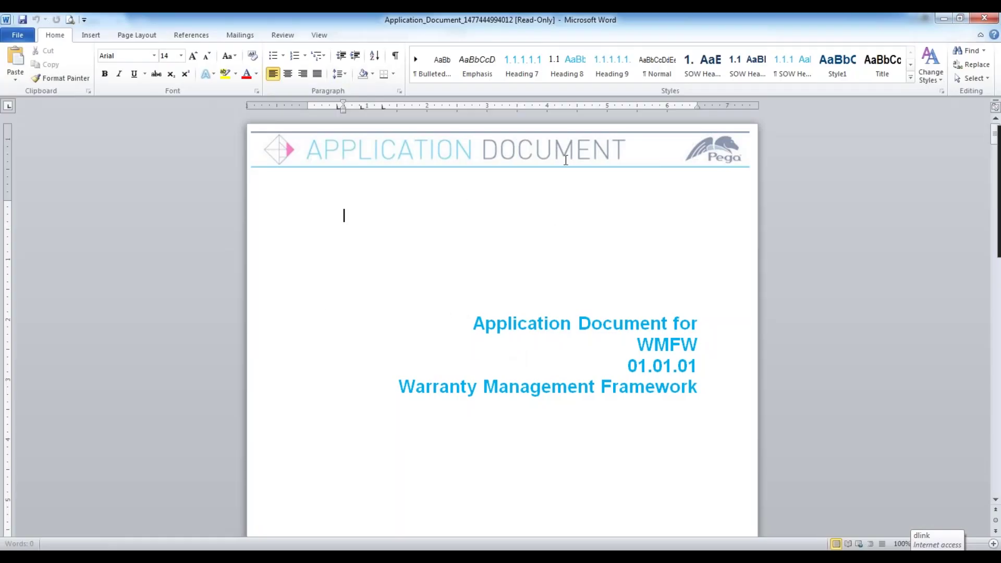
Select WMFW on the title page, then scroll through the contents to section 1 Application Overview.
scroll(602, 257, "down", 5)
left_click(699, 254)
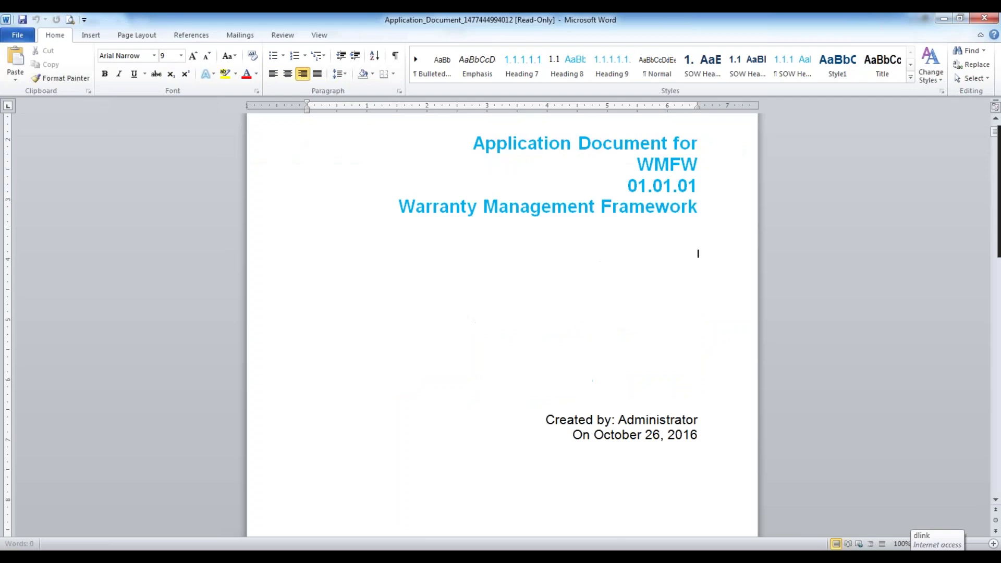
double_click(668, 161)
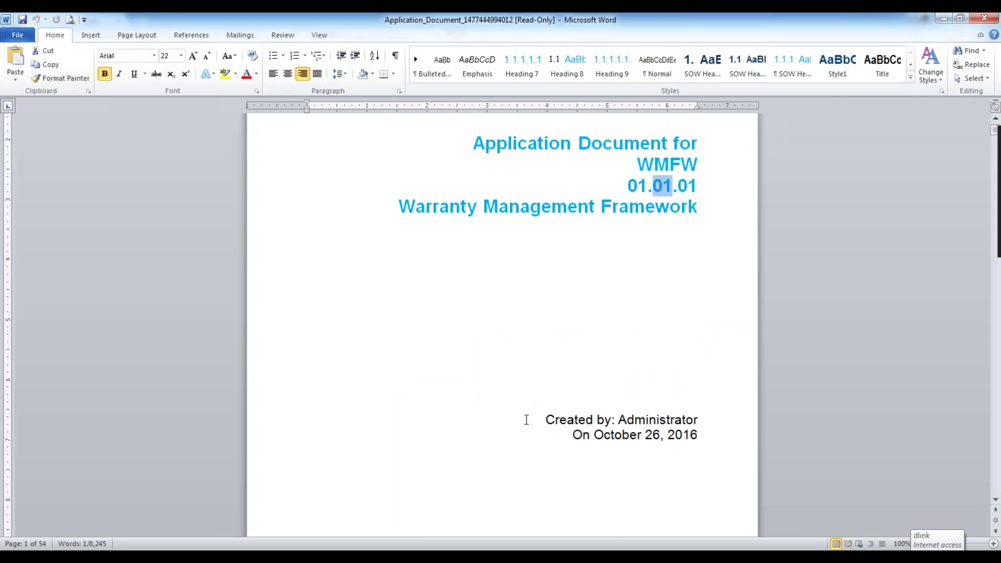
scroll(548, 417, "down", 1)
scroll(684, 367, "down", 7)
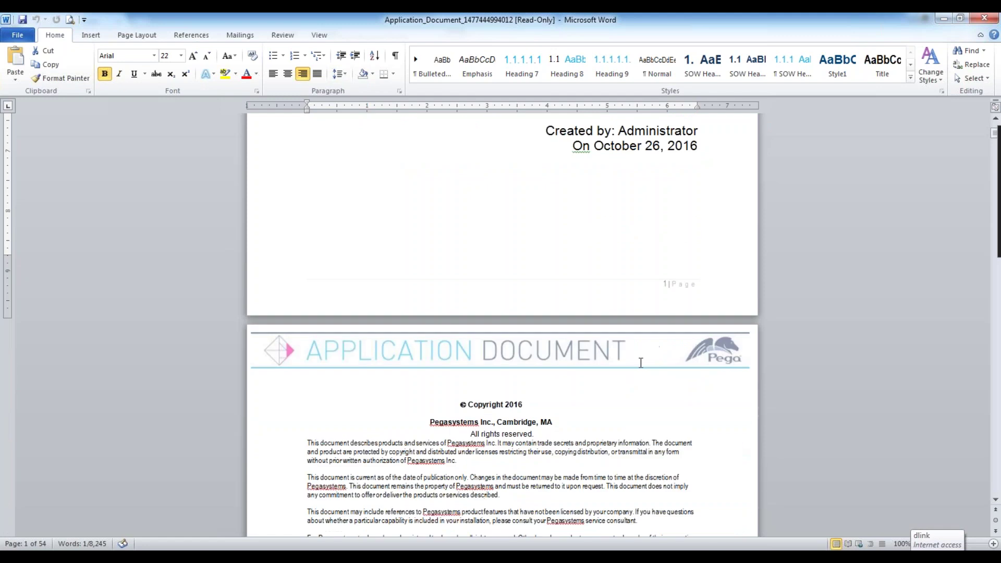
scroll(534, 346, "down", 15)
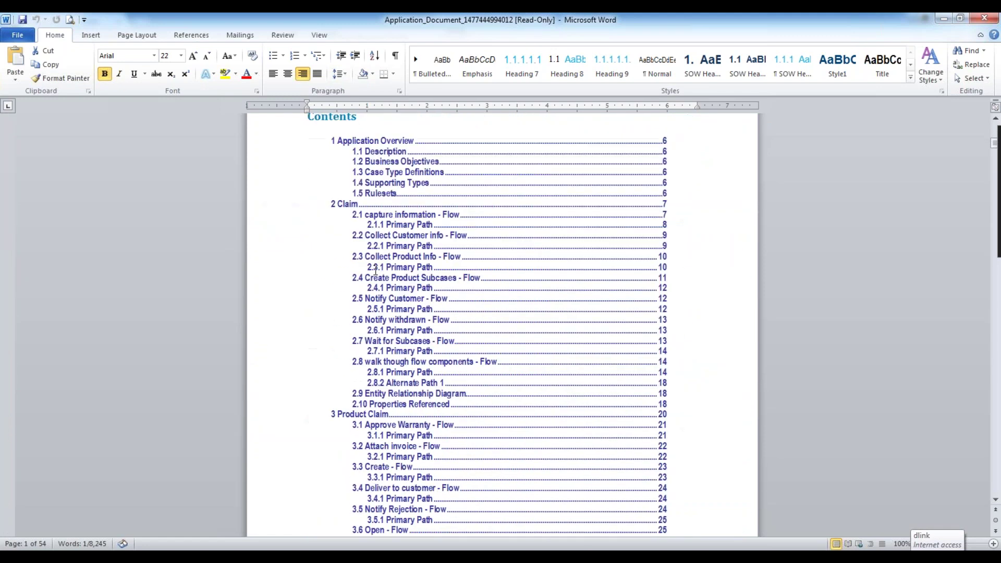
scroll(396, 279, "up", 2)
scroll(396, 279, "down", 10)
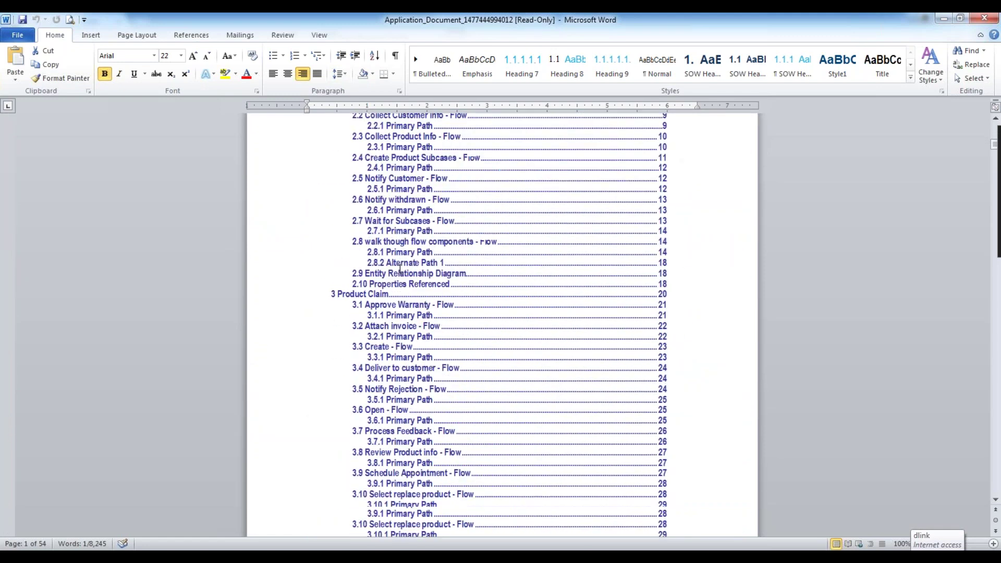
scroll(503, 323, "down", 20)
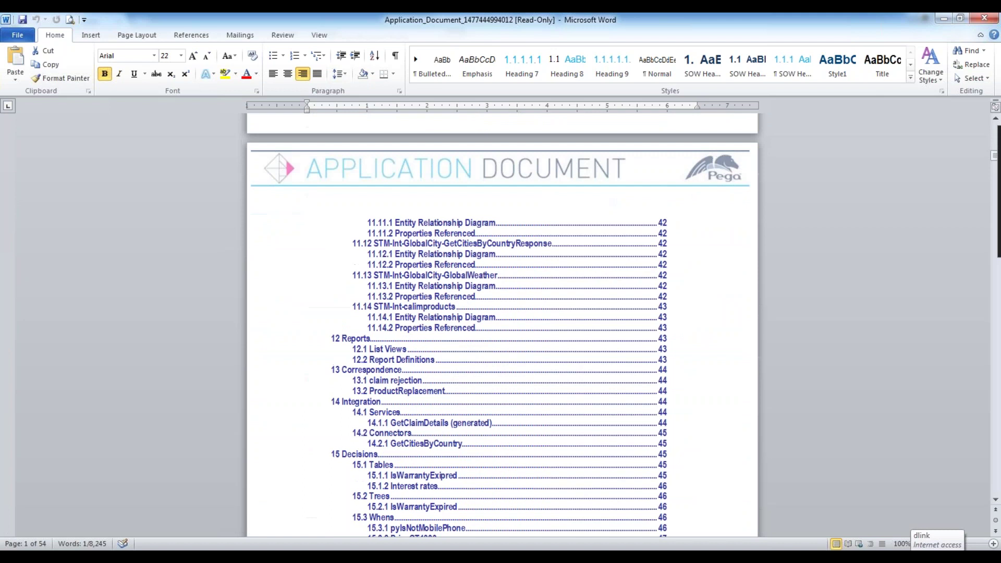
scroll(403, 271, "up", 8)
scroll(403, 270, "down", 10)
scroll(403, 270, "down", 6)
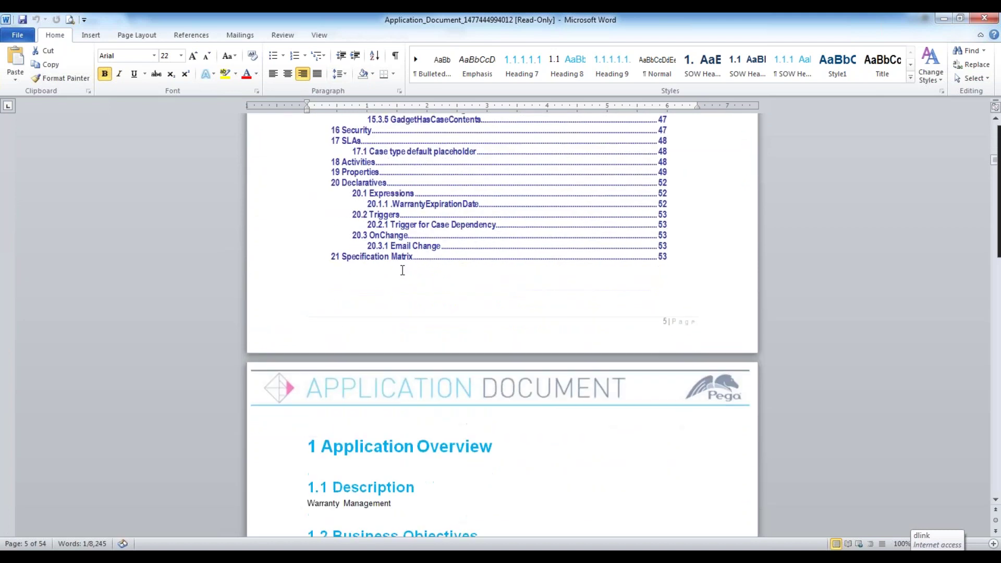
scroll(403, 270, "down", 9)
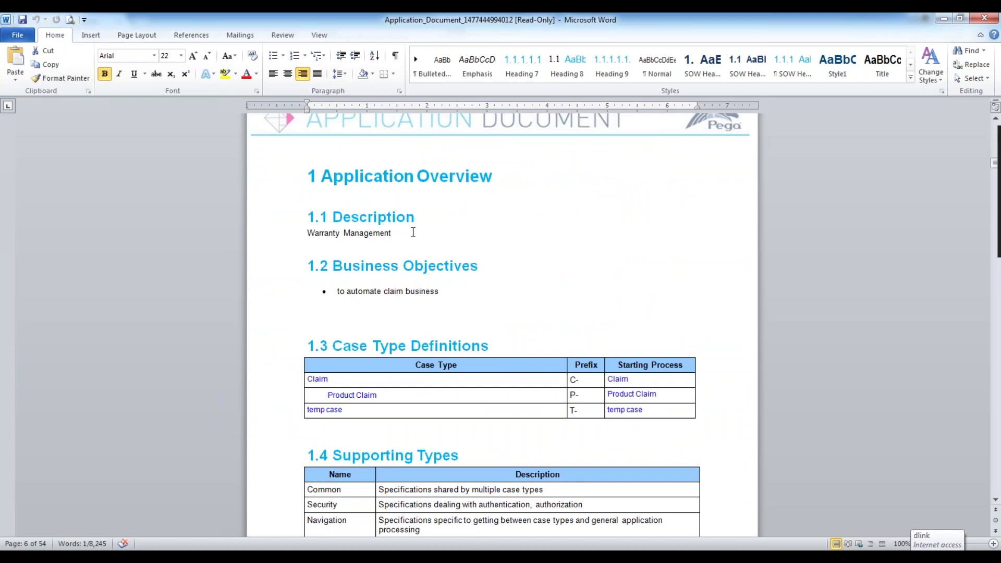
Highlight the Warranty Management description and Business Objectives bullet, then scroll to the 1.3 and 1.4 tables.
left_click_drag(411, 230, 275, 230)
key("End")
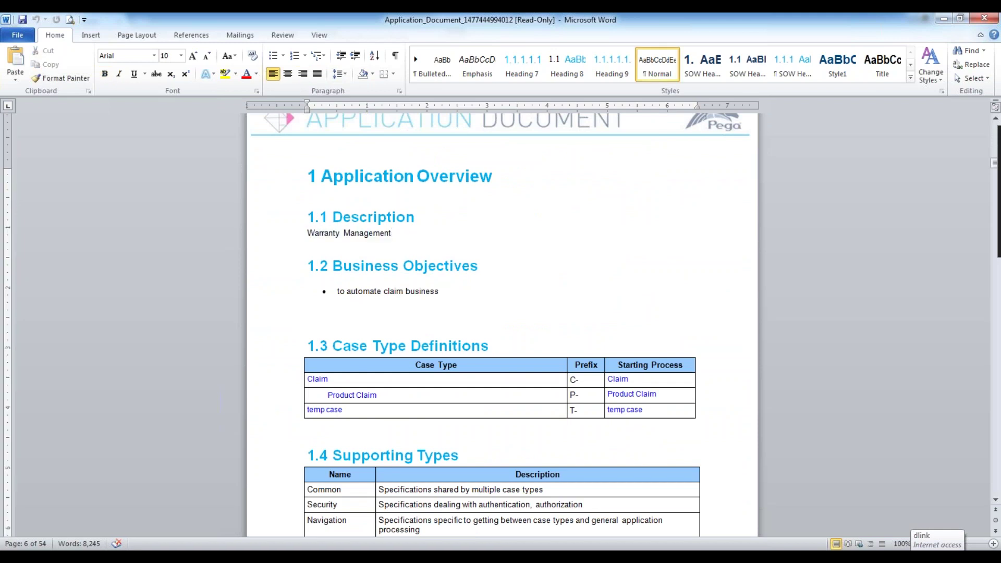
left_click_drag(376, 230, 277, 233)
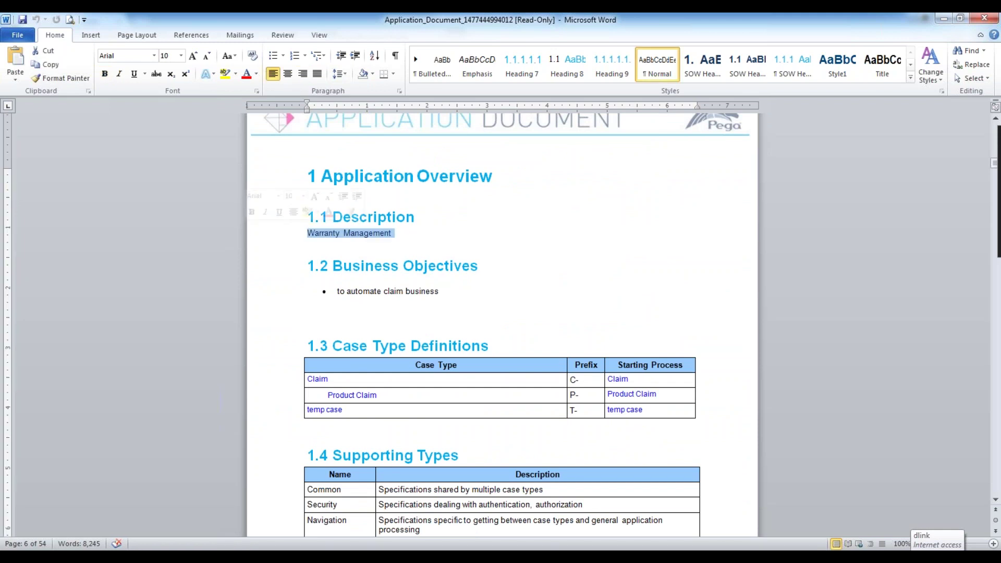
left_click(451, 239)
left_click(463, 297)
left_click_drag(289, 269, 574, 308)
left_click(532, 299)
left_click_drag(333, 290, 443, 291)
left_click_drag(396, 232, 287, 233)
key("End")
scroll(345, 247, "down", 4)
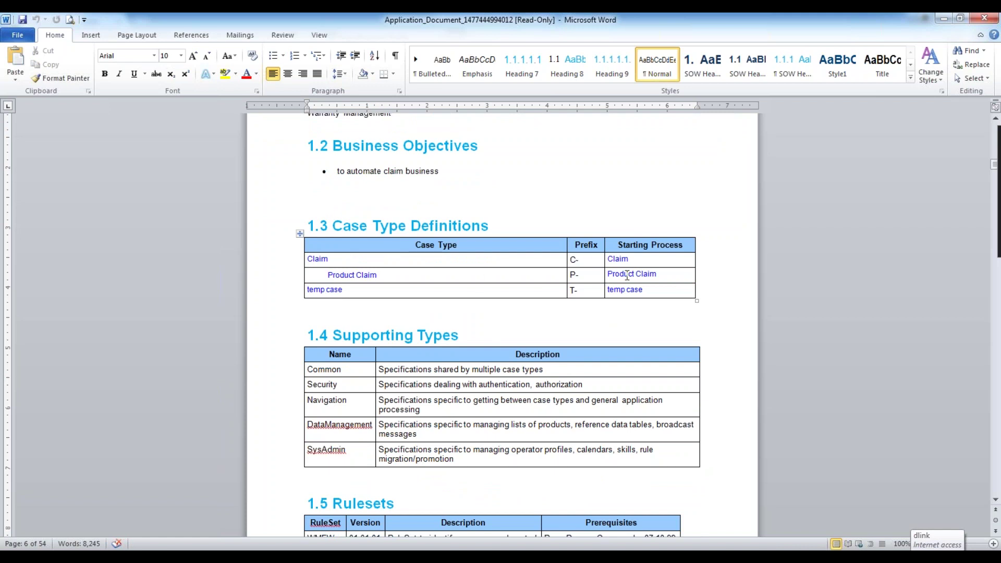
Scroll past 1.5 Rulesets and the 2.x Claim sections to the page 19 Properties Referenced table.
scroll(374, 262, "down", 4)
scroll(374, 262, "down", 8)
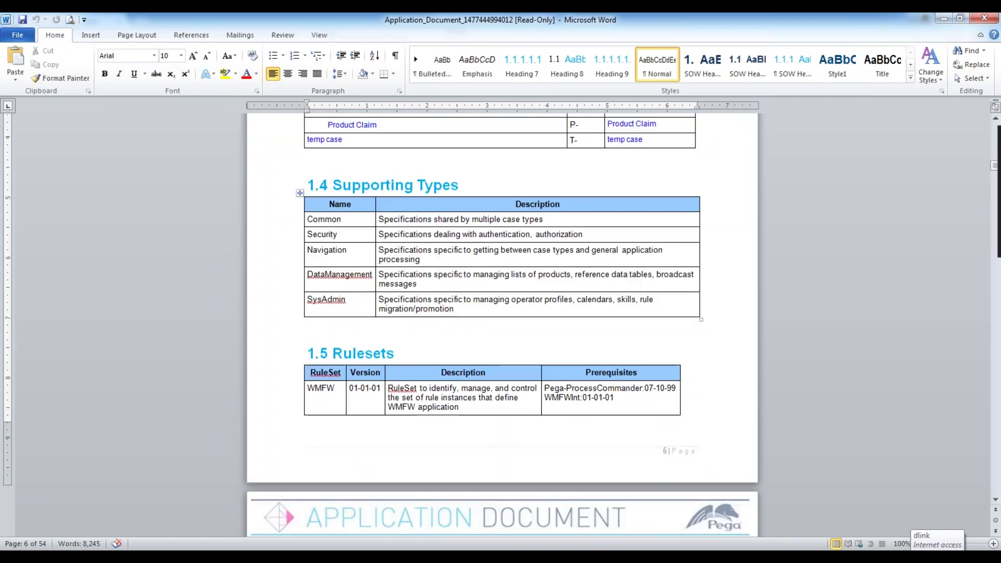
scroll(302, 366, "down", 7)
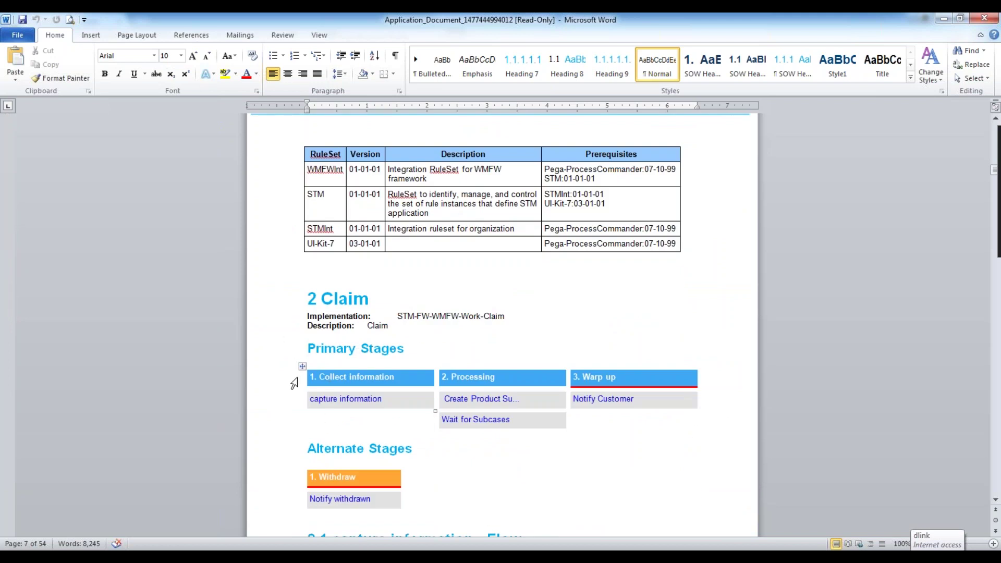
scroll(293, 380, "down", 2)
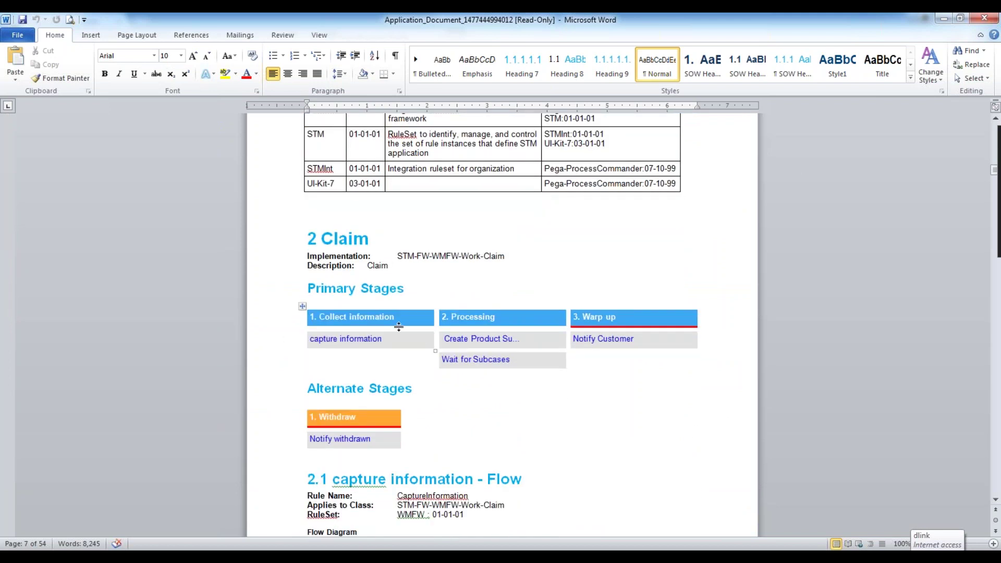
scroll(399, 327, "down", 2)
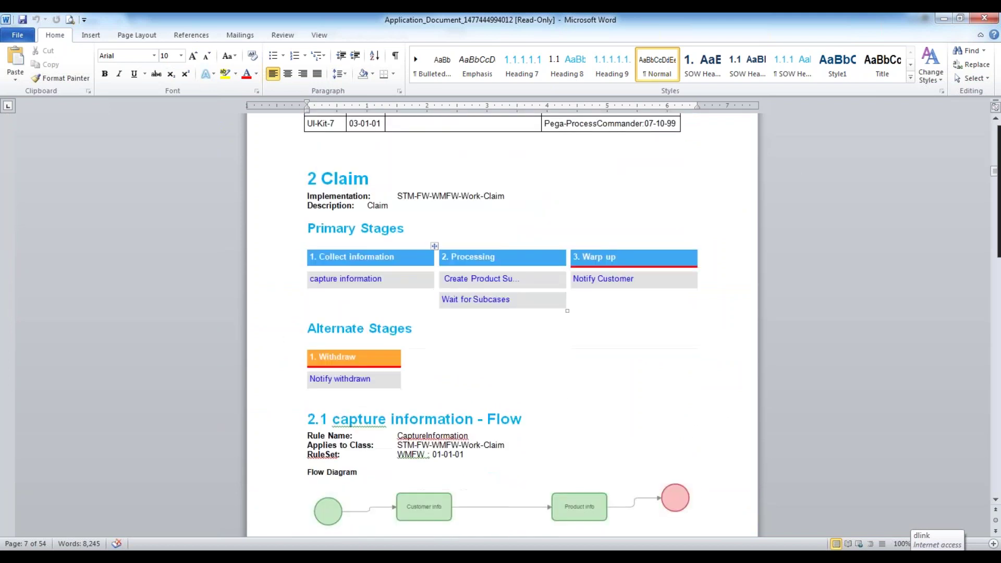
scroll(293, 346, "down", 4)
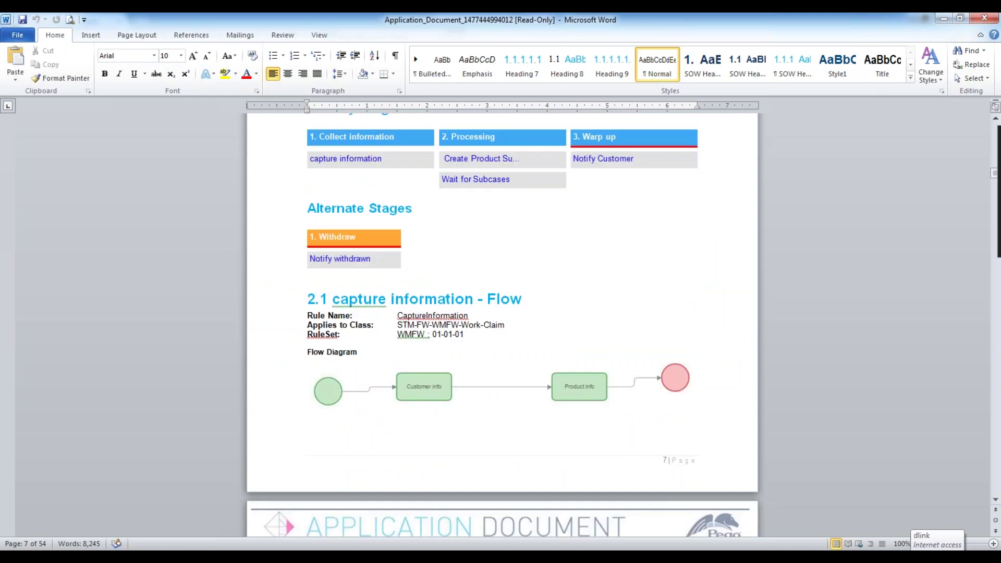
scroll(397, 379, "down", 20)
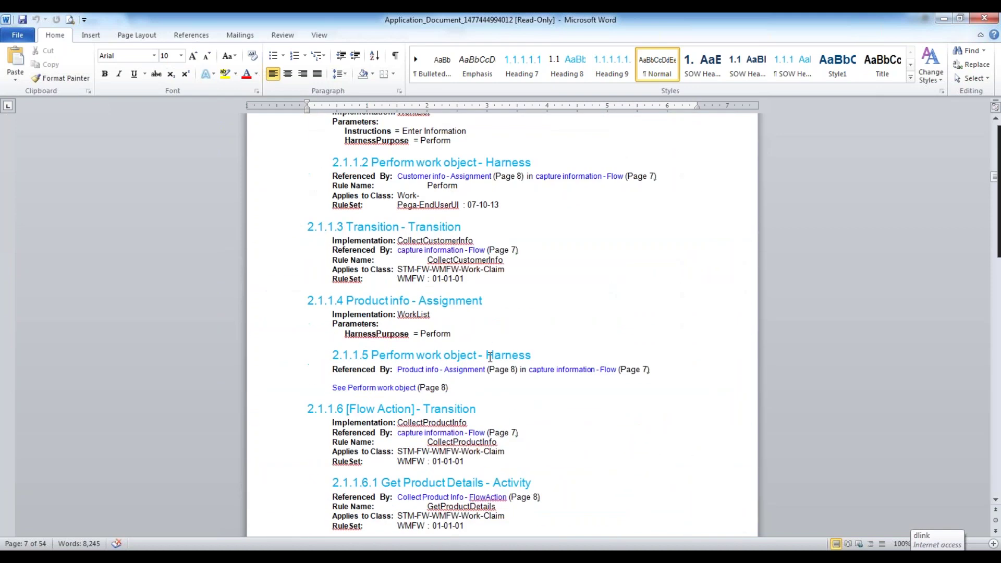
scroll(490, 357, "down", 18)
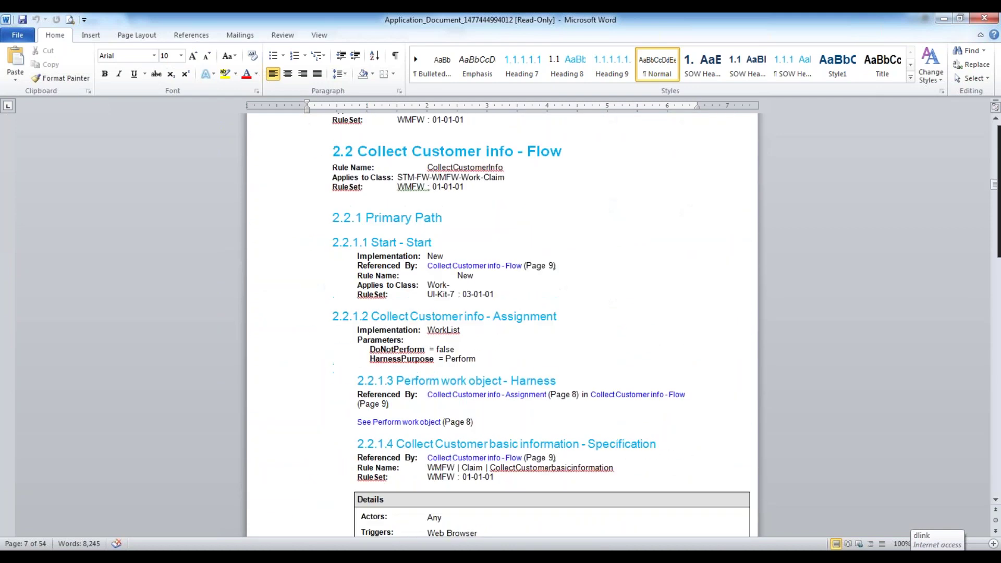
scroll(502, 323, "down", 18)
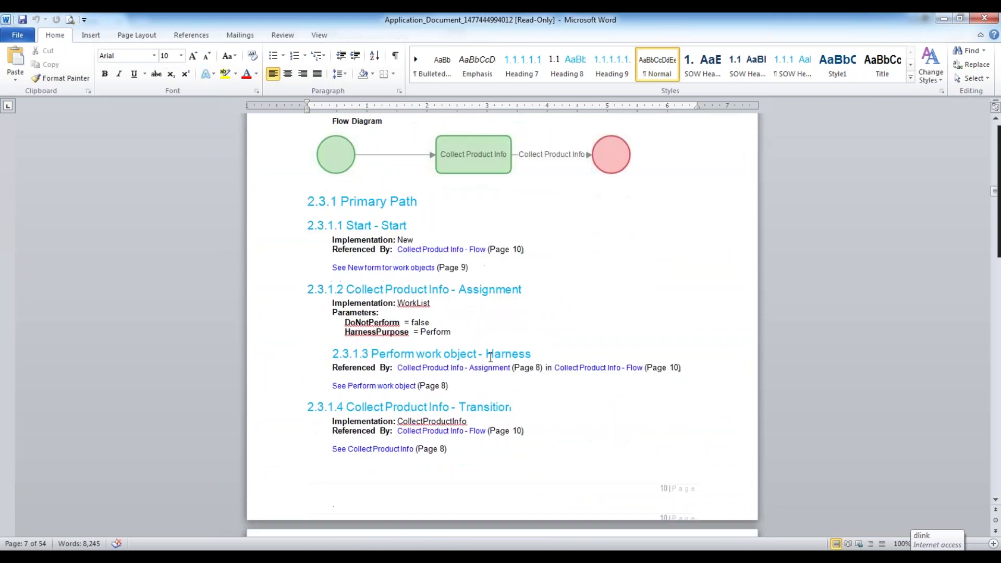
scroll(503, 324, "down", 20)
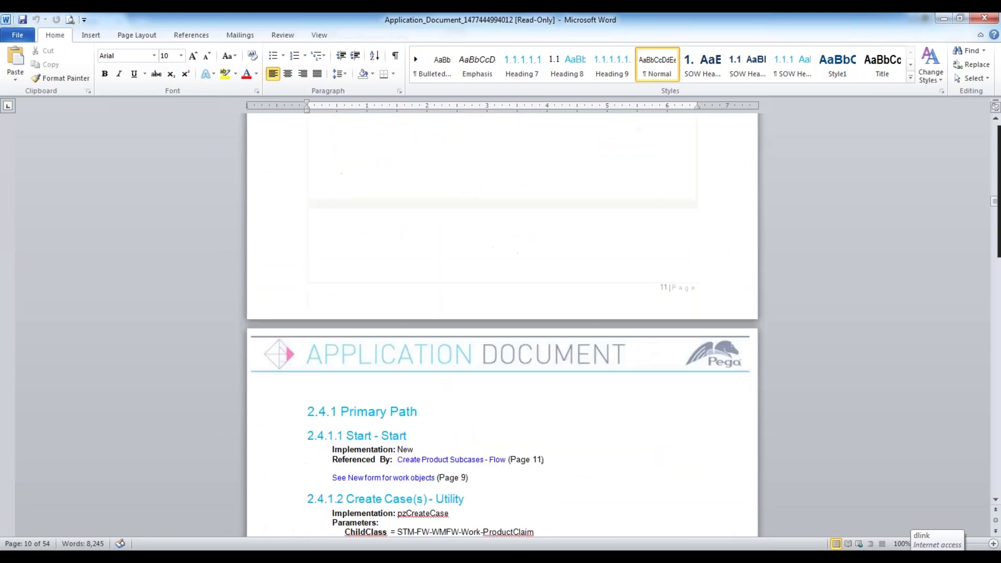
scroll(502, 324, "down", 20)
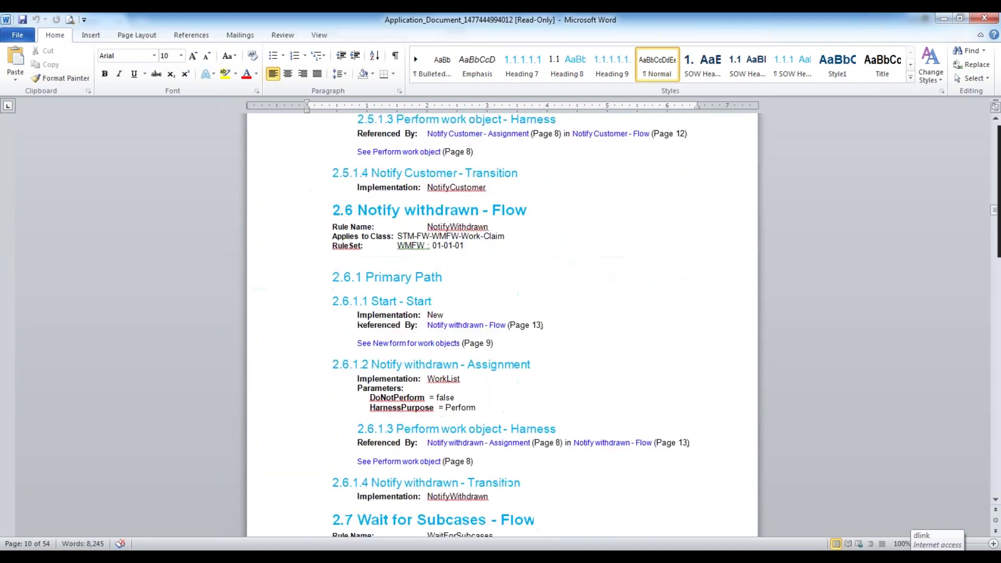
scroll(502, 323, "down", 20)
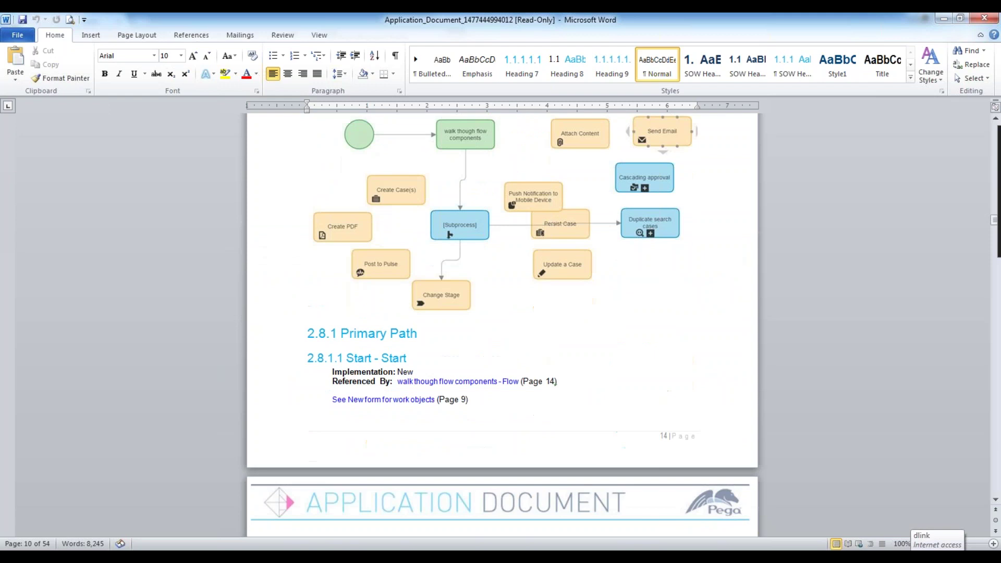
scroll(502, 323, "down", 20)
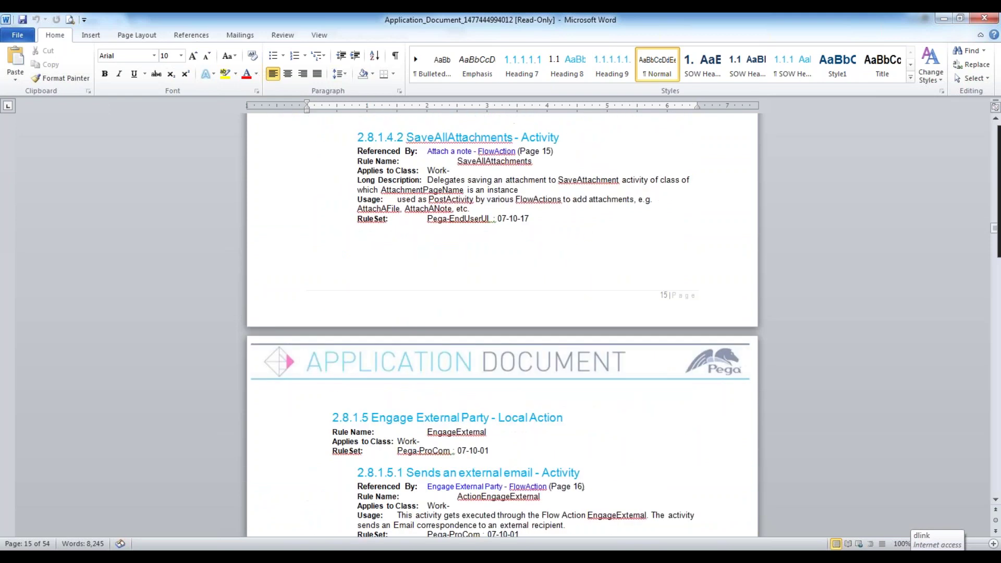
scroll(502, 324, "down", 20)
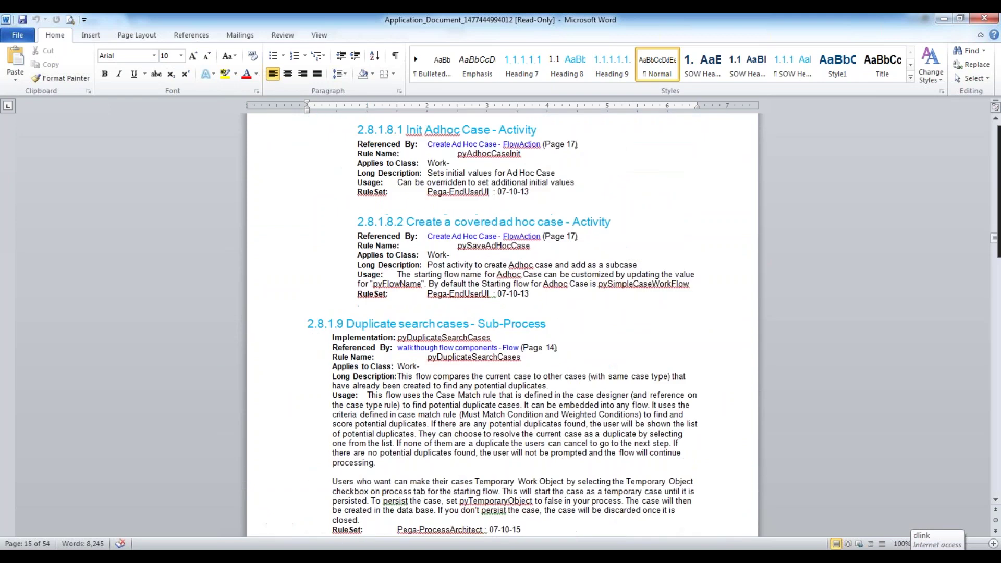
scroll(367, 211, "down", 3)
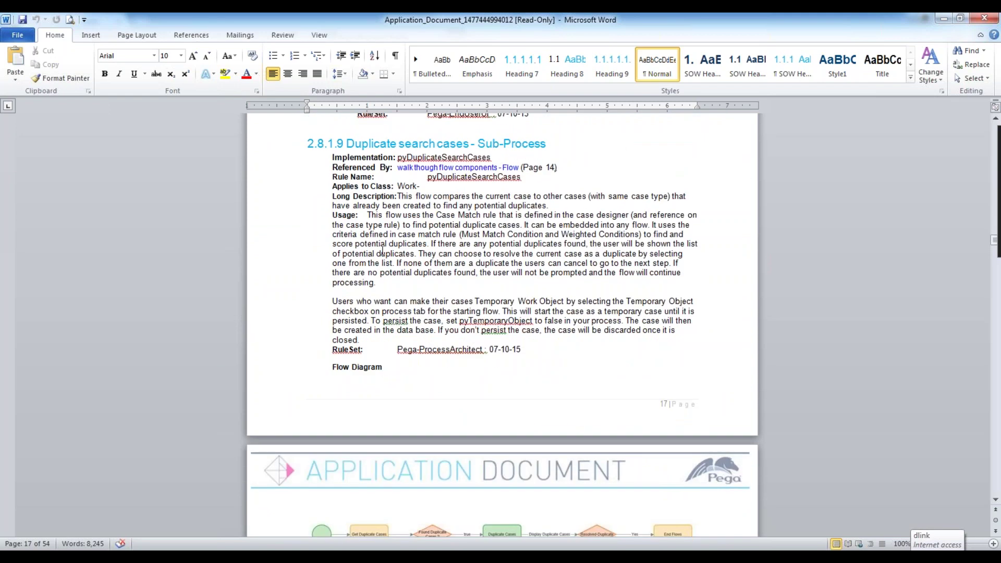
scroll(382, 251, "down", 20)
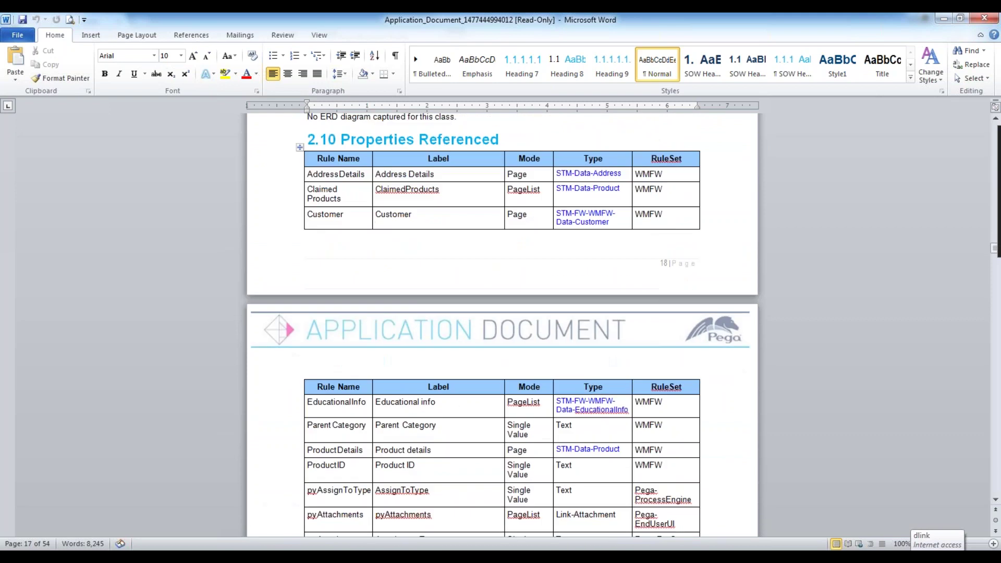
scroll(502, 324, "down", 7)
scroll(407, 249, "down", 20)
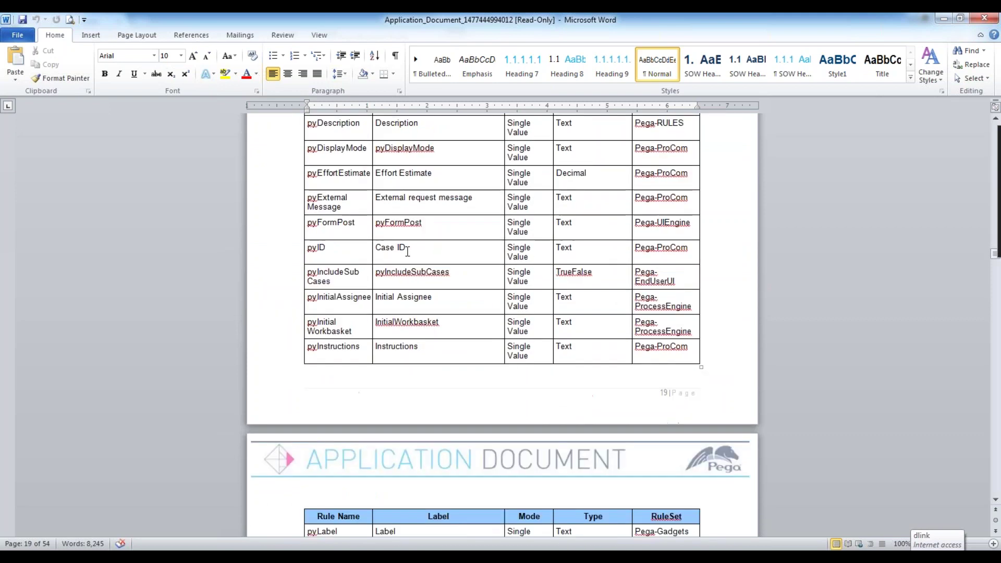
Page through the rest of the application document, then close Word choosing Don't Save.
scroll(502, 324, "down", 20)
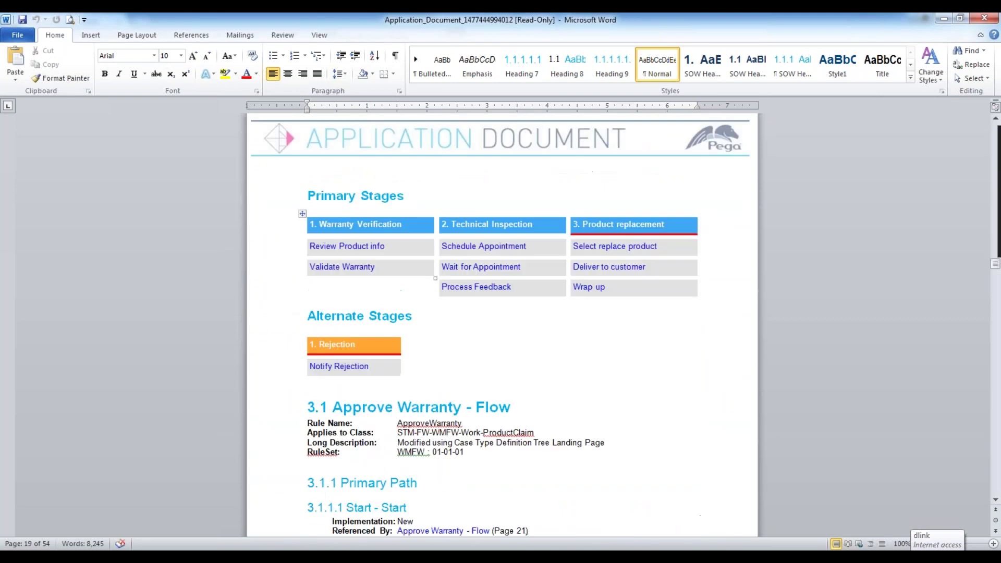
scroll(502, 323, "down", 20)
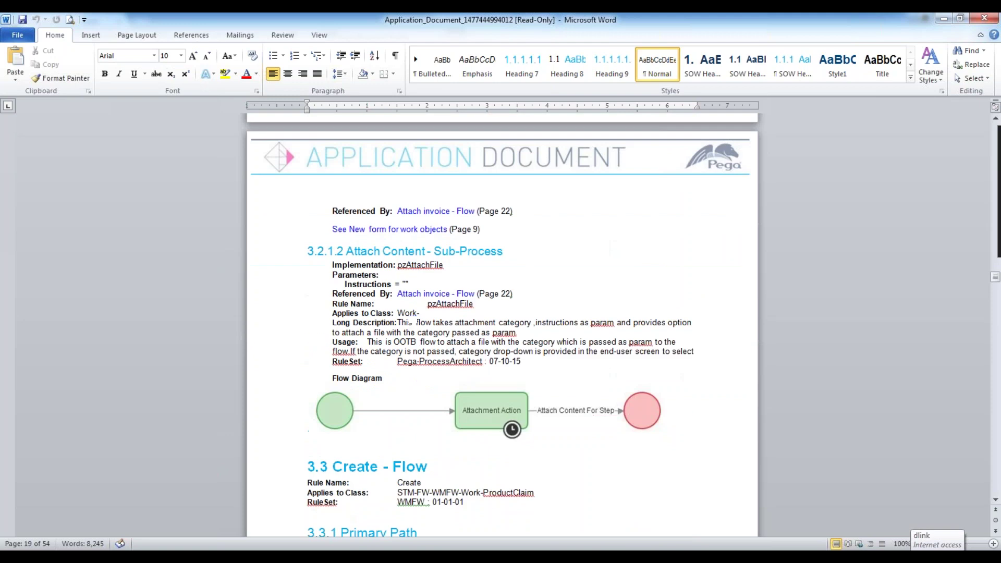
scroll(502, 324, "down", 20)
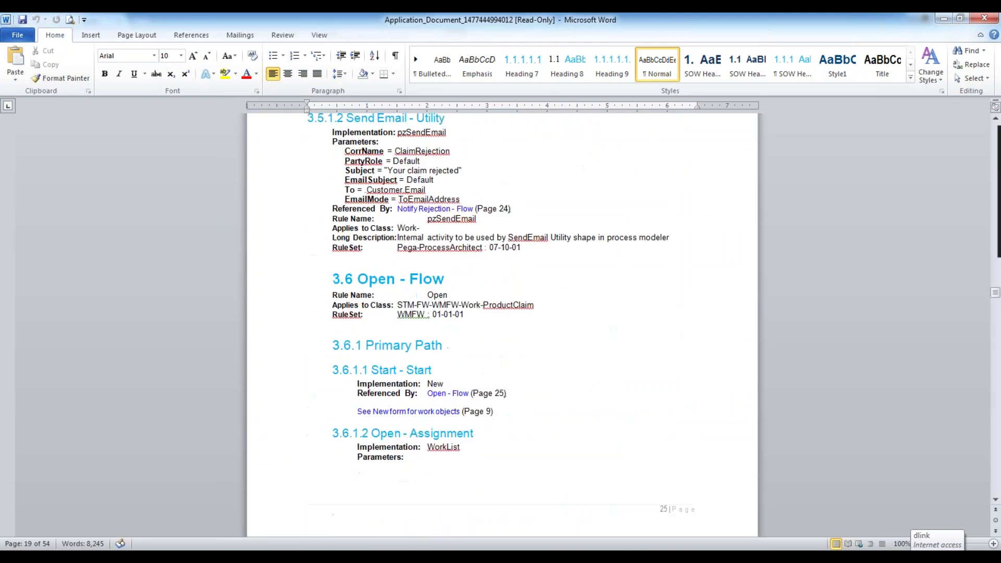
scroll(502, 323, "down", 20)
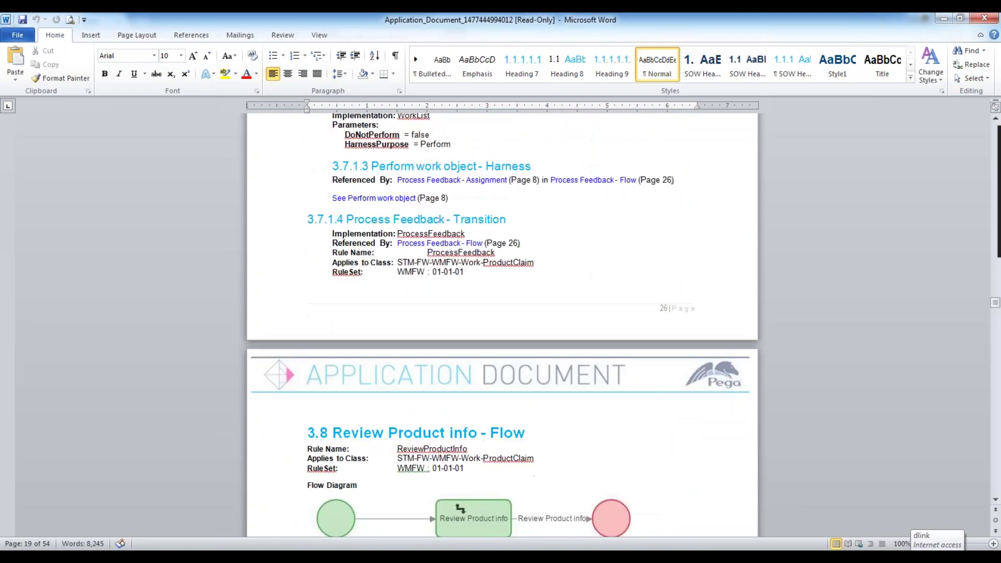
scroll(502, 323, "down", 6)
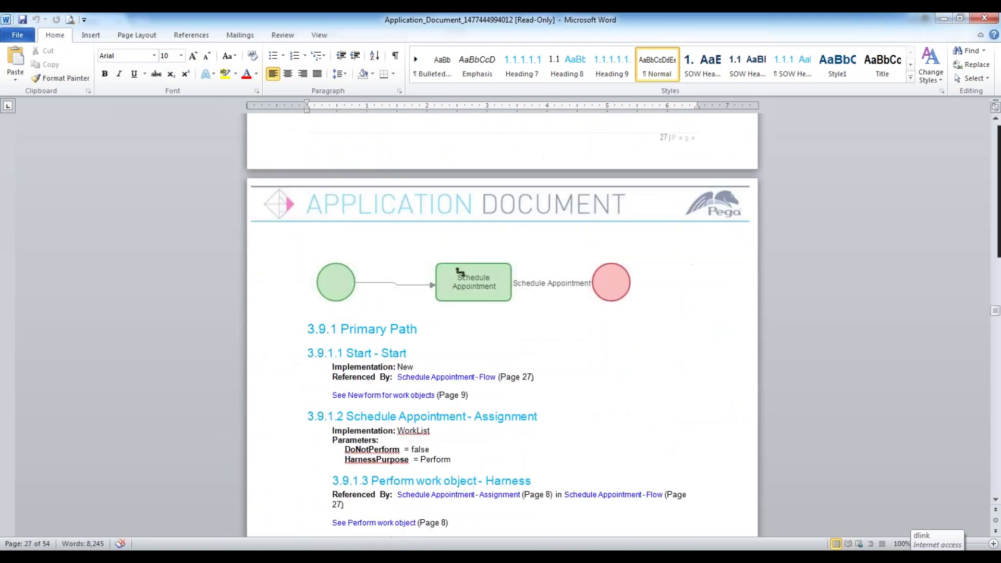
scroll(369, 230, "up", 8)
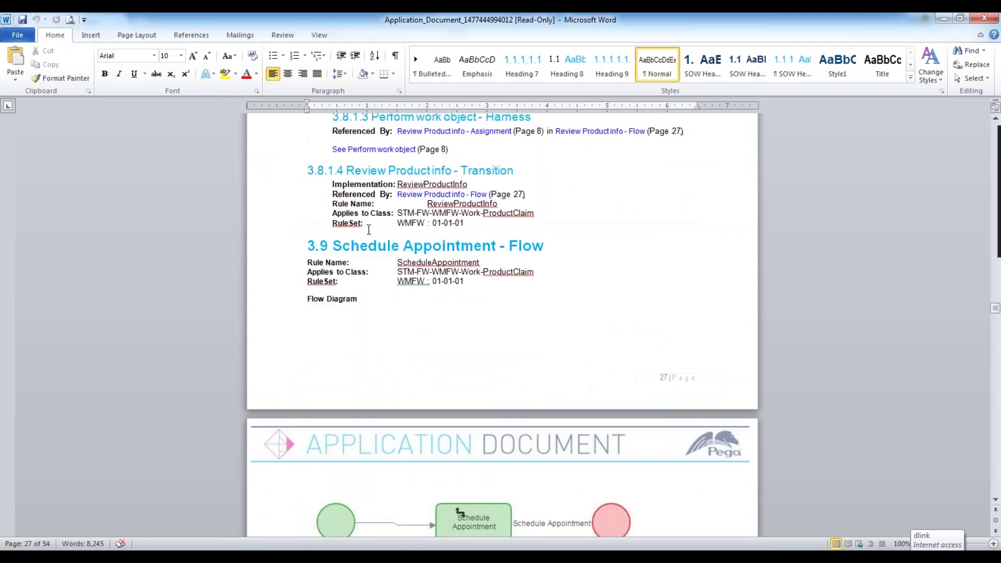
scroll(731, 306, "down", 20)
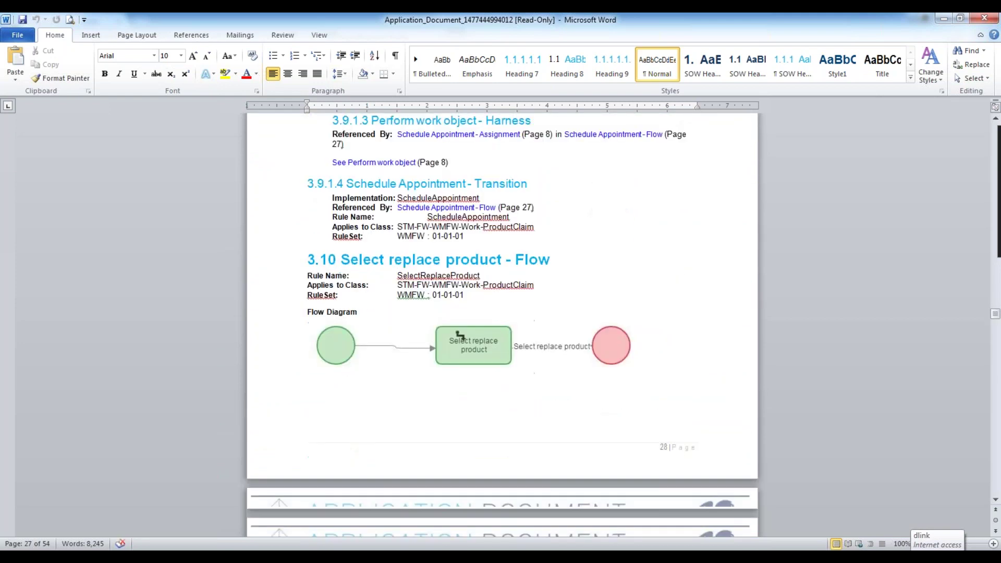
scroll(684, 286, "down", 20)
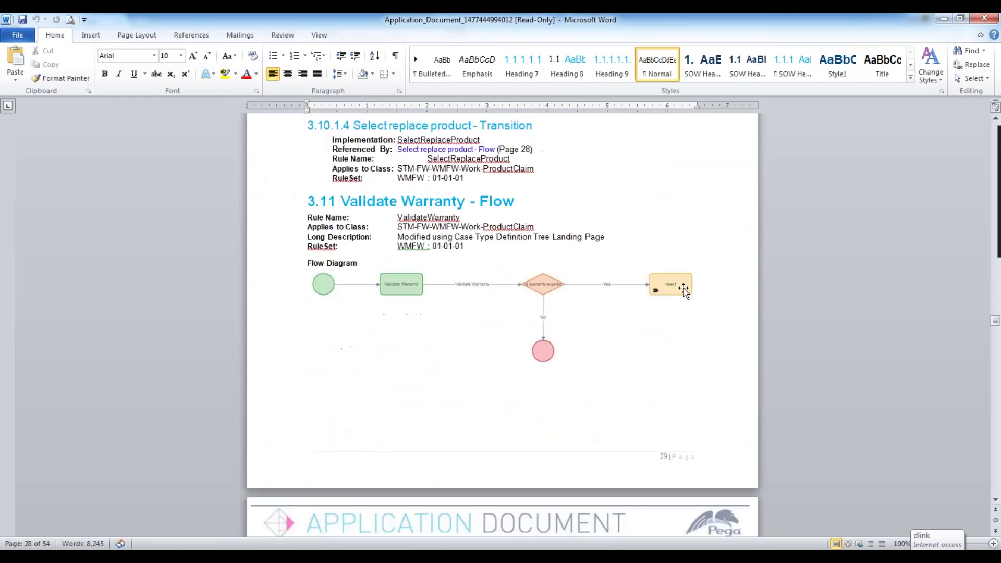
scroll(376, 308, "down", 20)
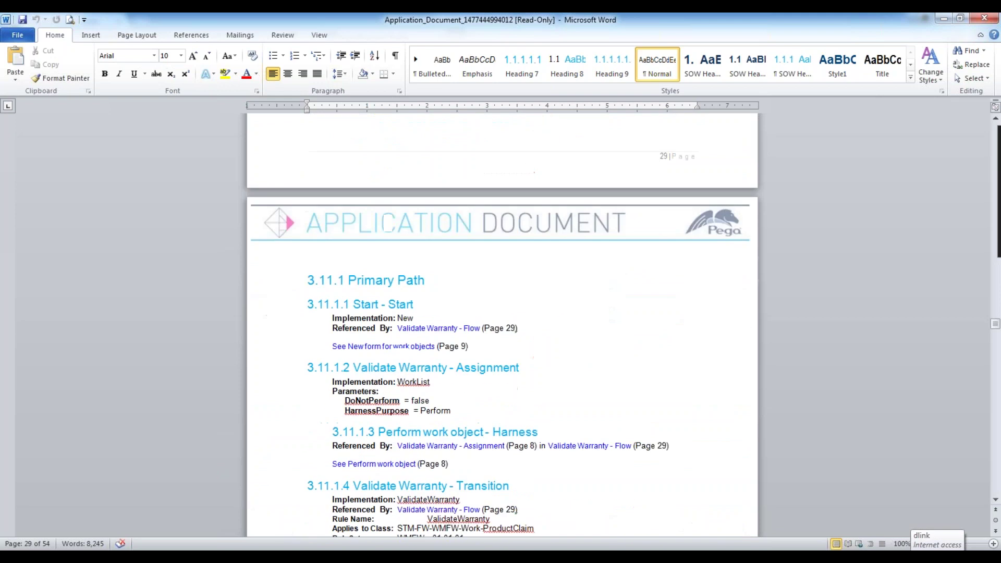
scroll(503, 325, "down", 20)
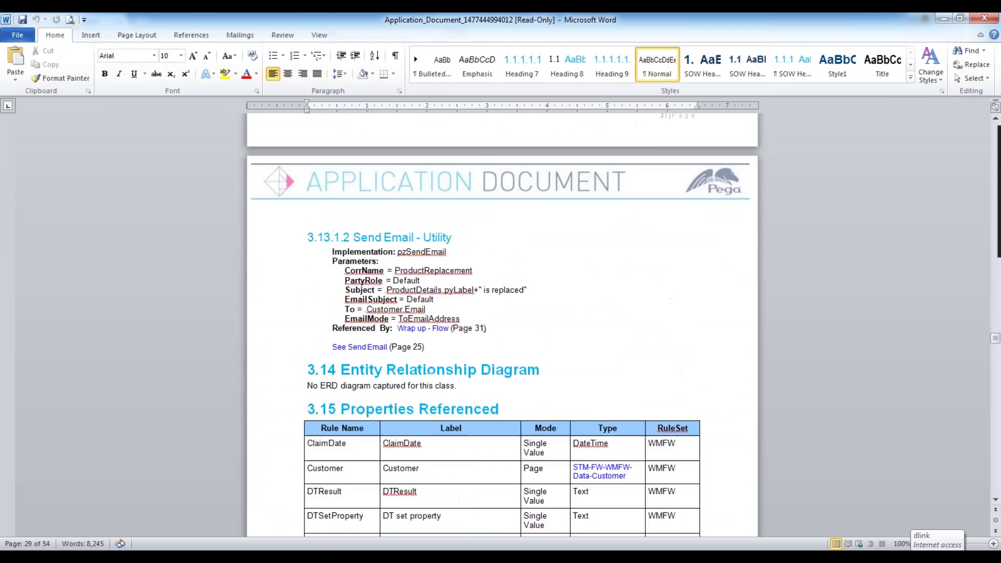
scroll(502, 325, "down", 19)
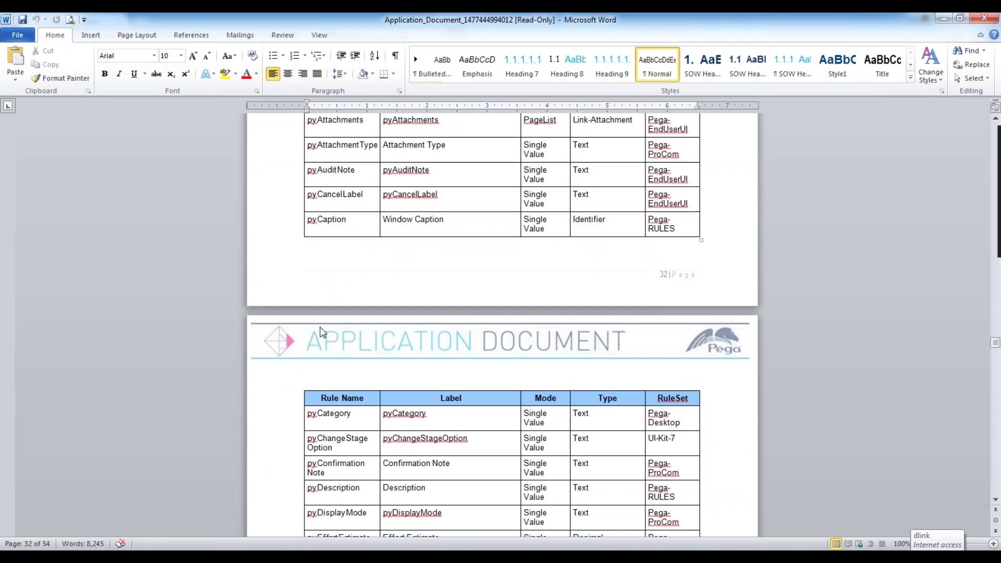
left_click(995, 21)
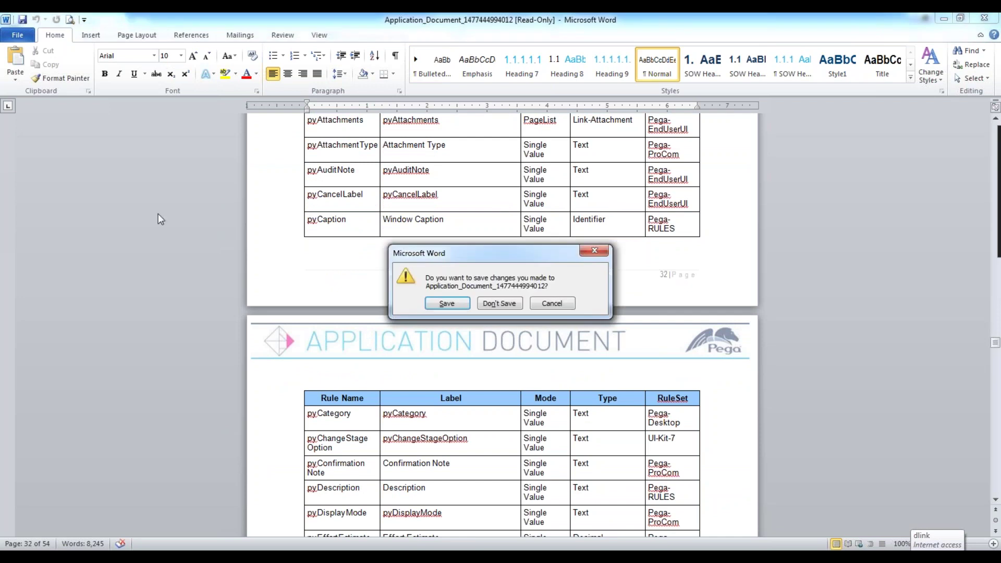
left_click(513, 307)
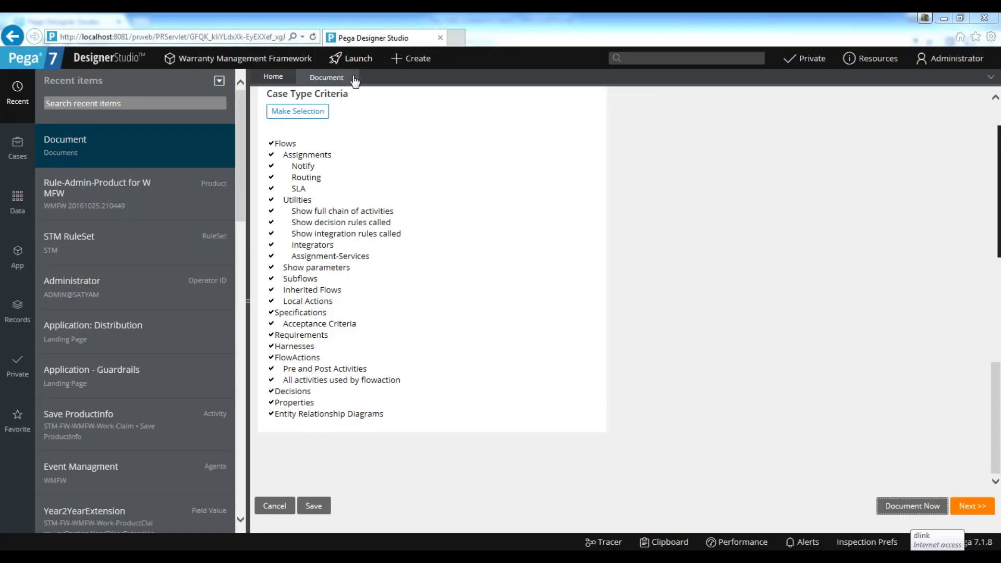
Close the Document tab, then switch to the 'Day wise content for 6am' workbook and select cell B2.
left_click(352, 77)
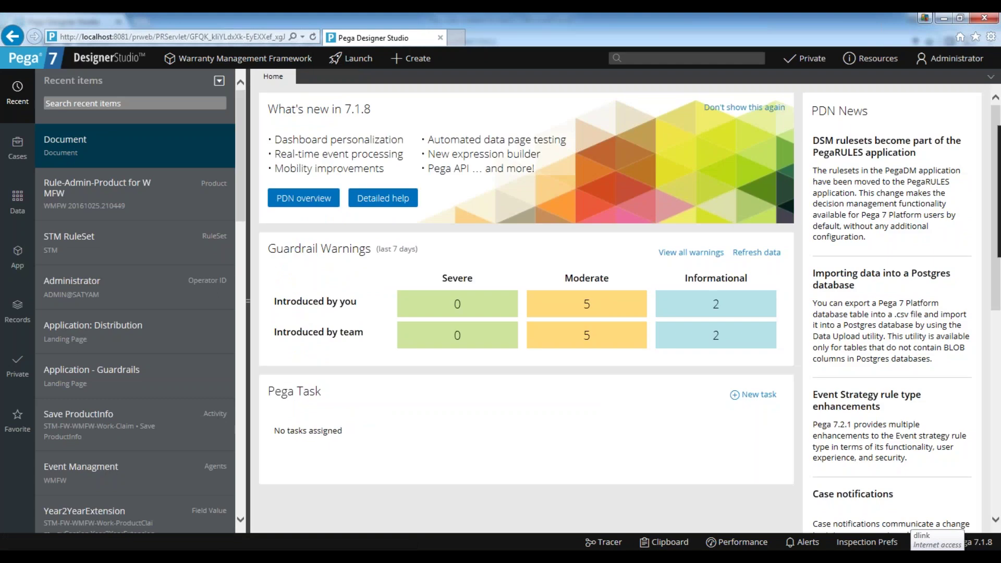
mouse_move(286, 557)
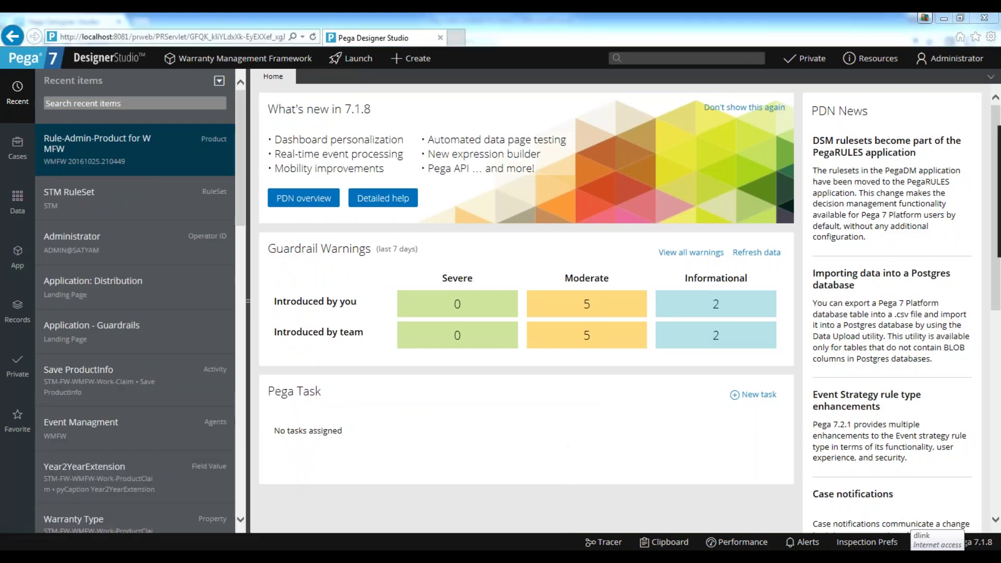
scroll(497, 422, "down", 3)
scroll(496, 422, "up", 3)
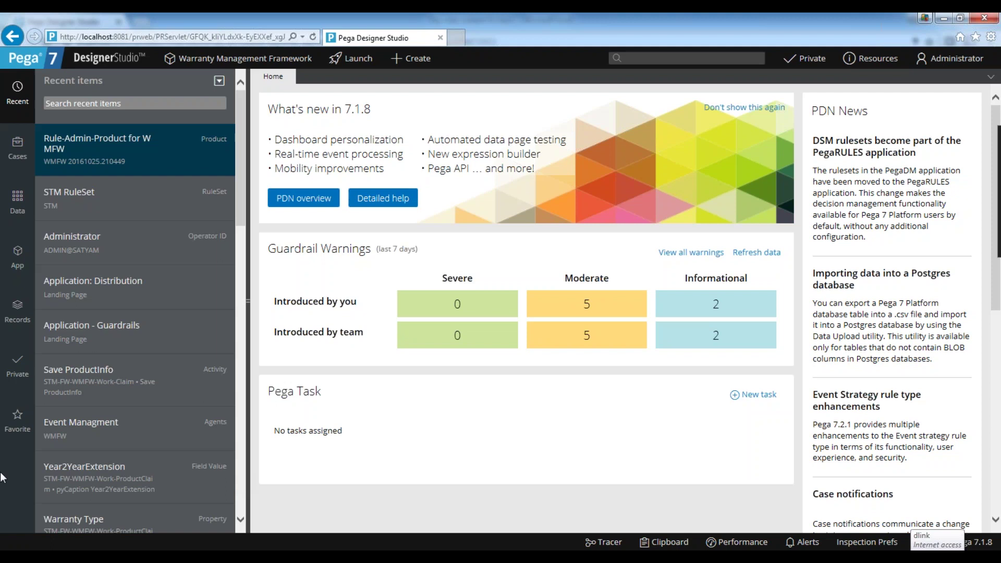
key("alt+Tab")
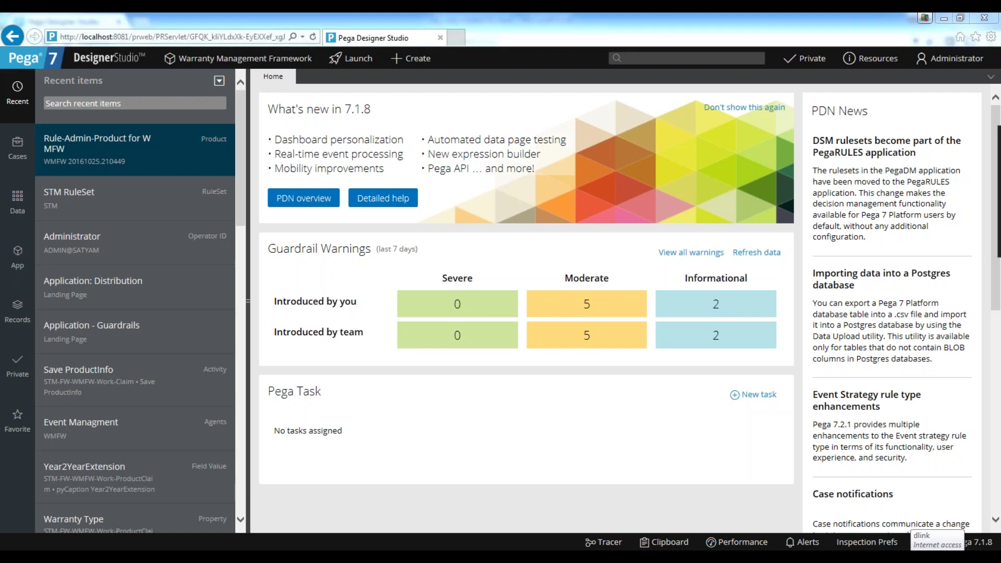
left_click(159, 180)
left_click(318, 162)
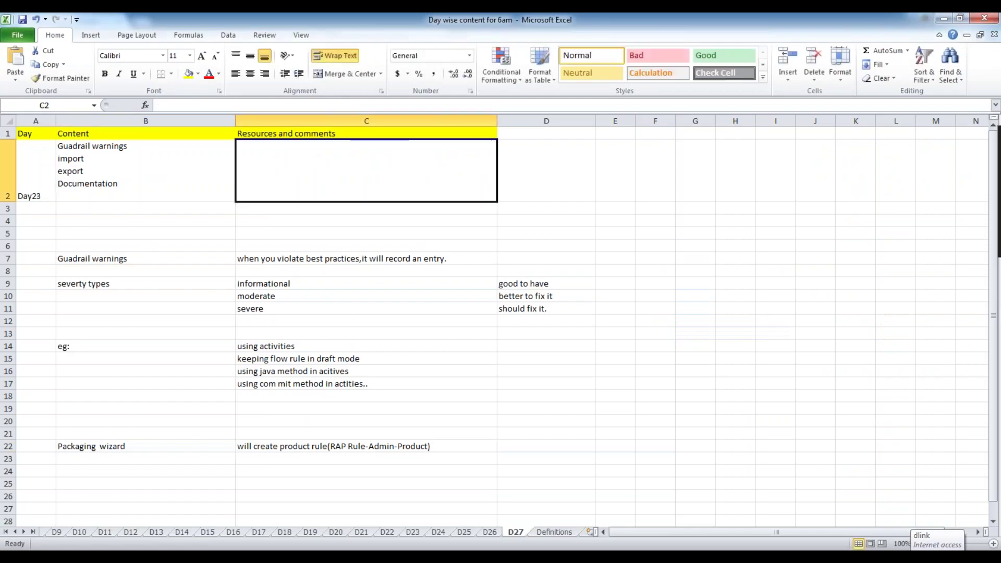
left_click(132, 165)
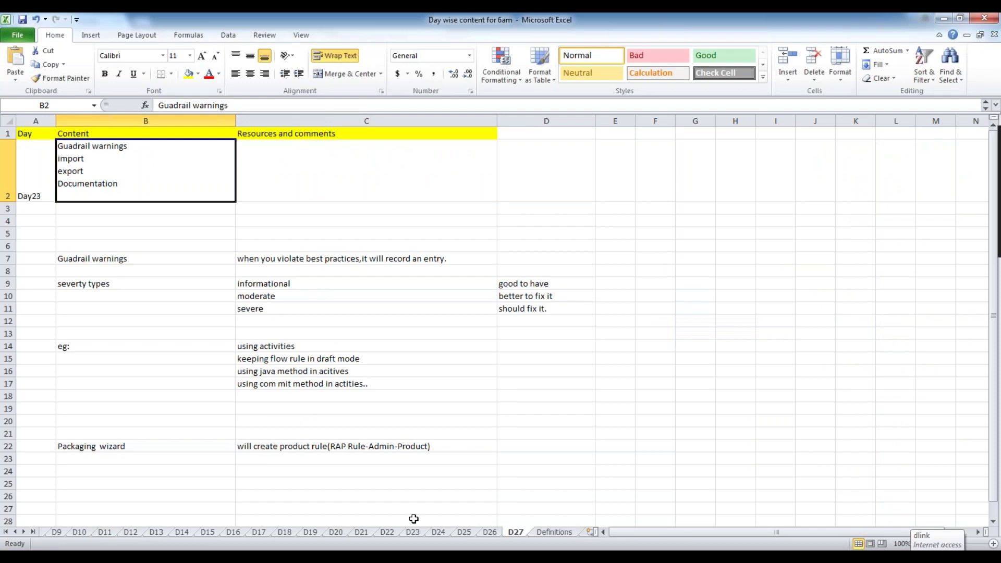
left_click(490, 531)
left_click(515, 532)
Open the Claim case type, inspect the Withdraw stage, then close it discarding the changes.
left_click(100, 493)
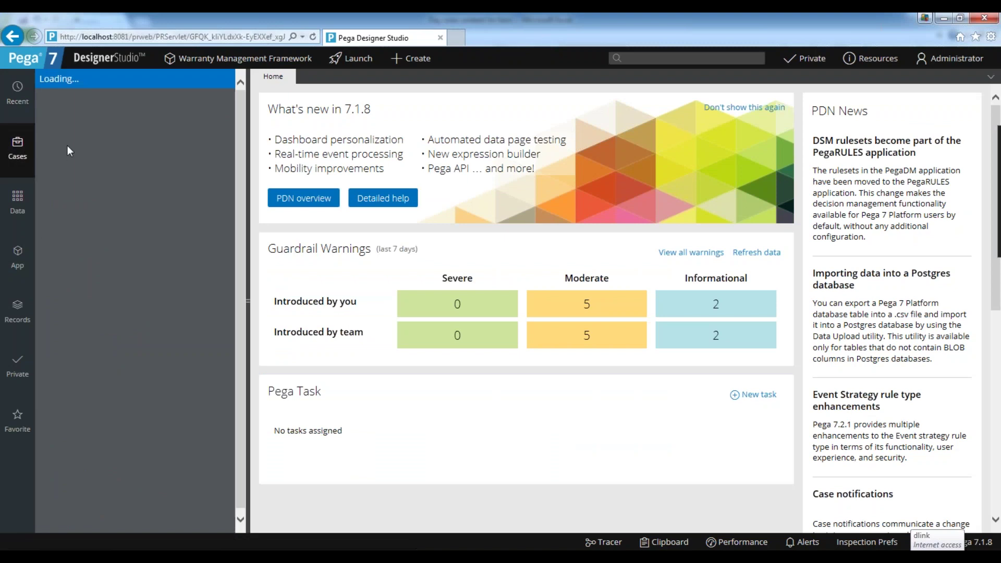
left_click(79, 152)
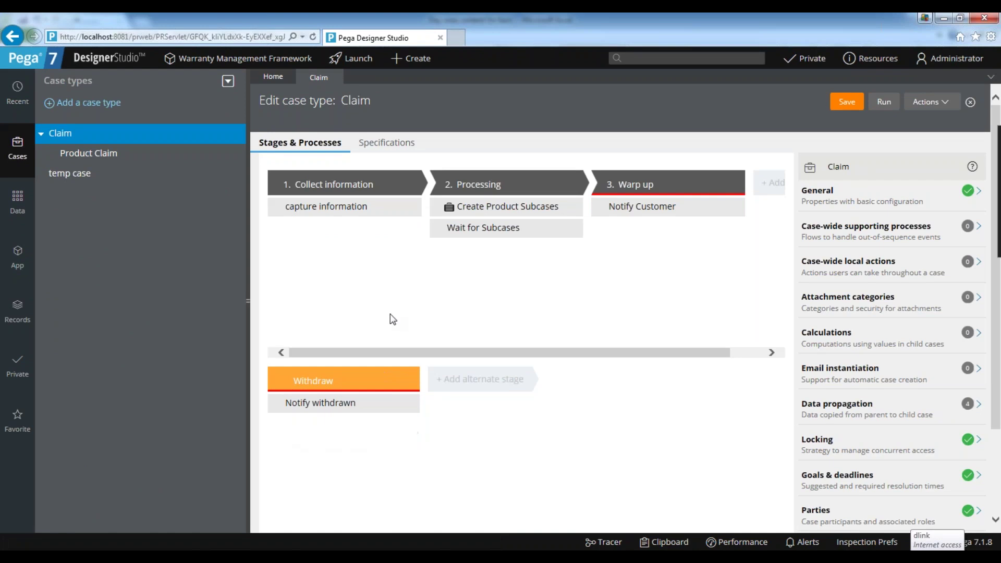
left_click(339, 379)
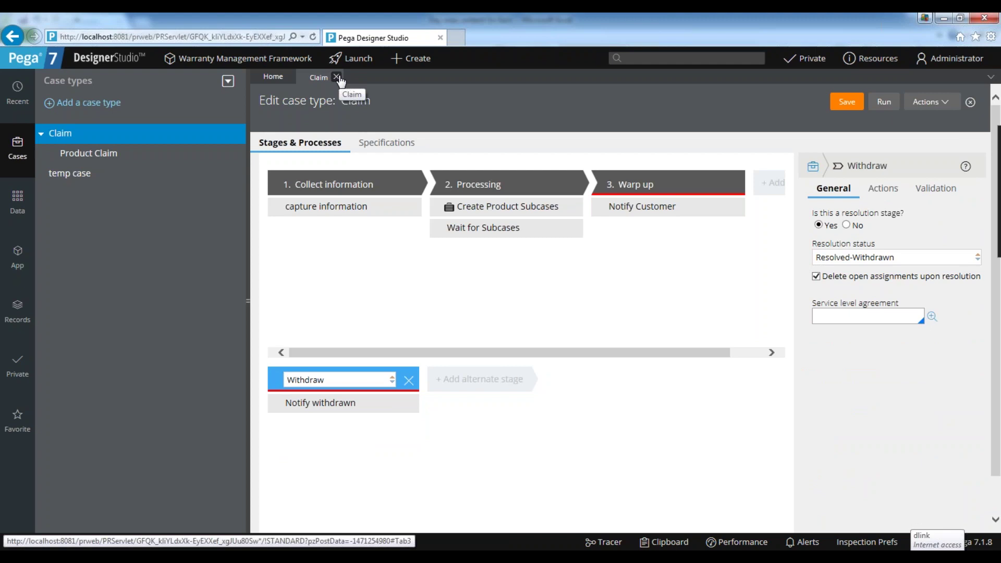
left_click(336, 78)
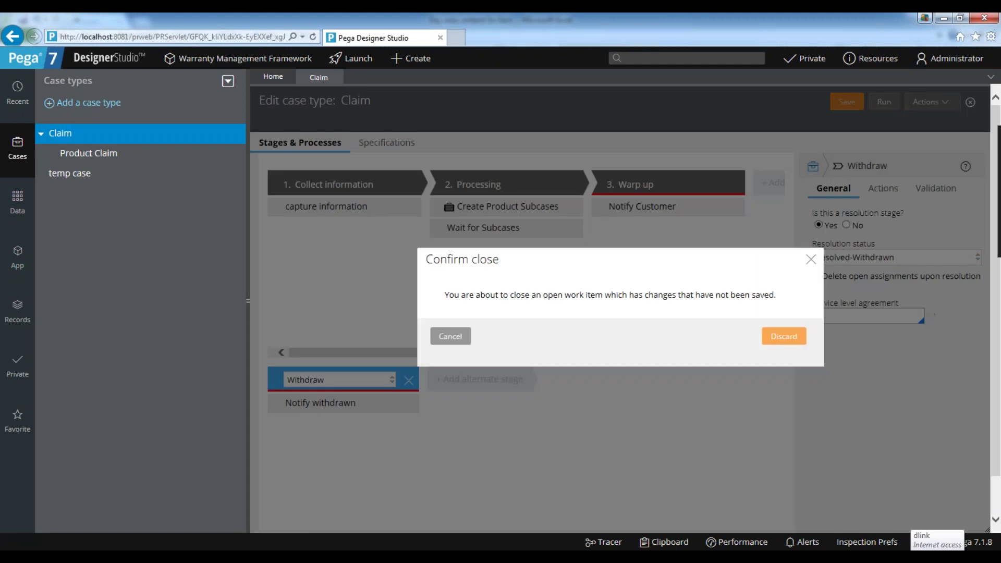
left_click(784, 335)
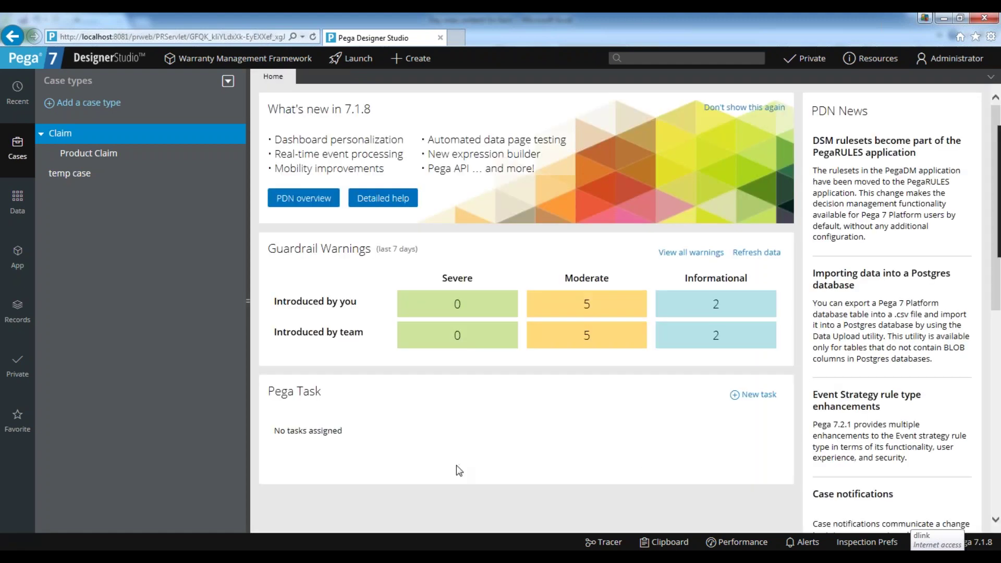
Close the pyDetailGrid and pyInventorySummary windows.
mouse_move(492, 548)
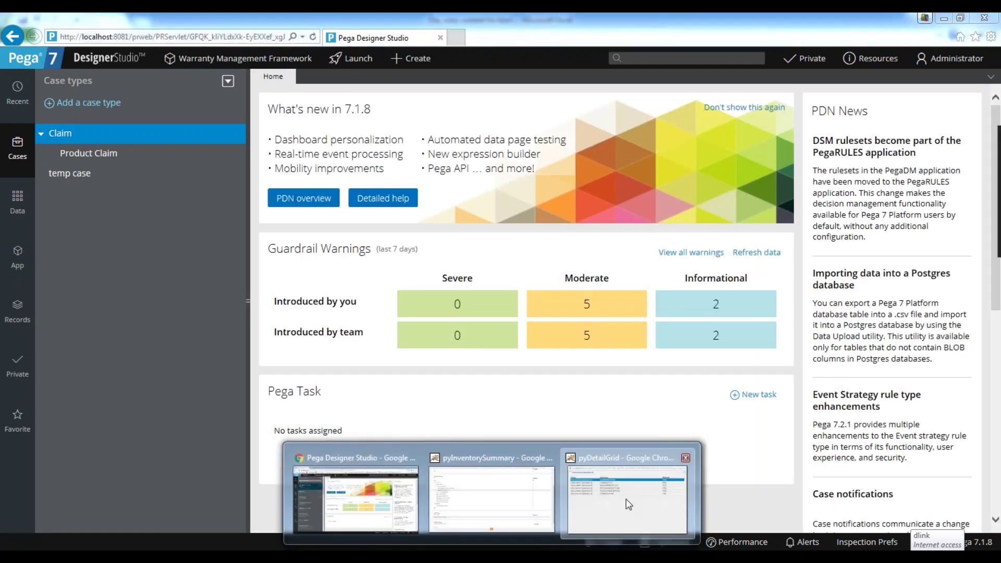
left_click(652, 493)
left_click(593, 284)
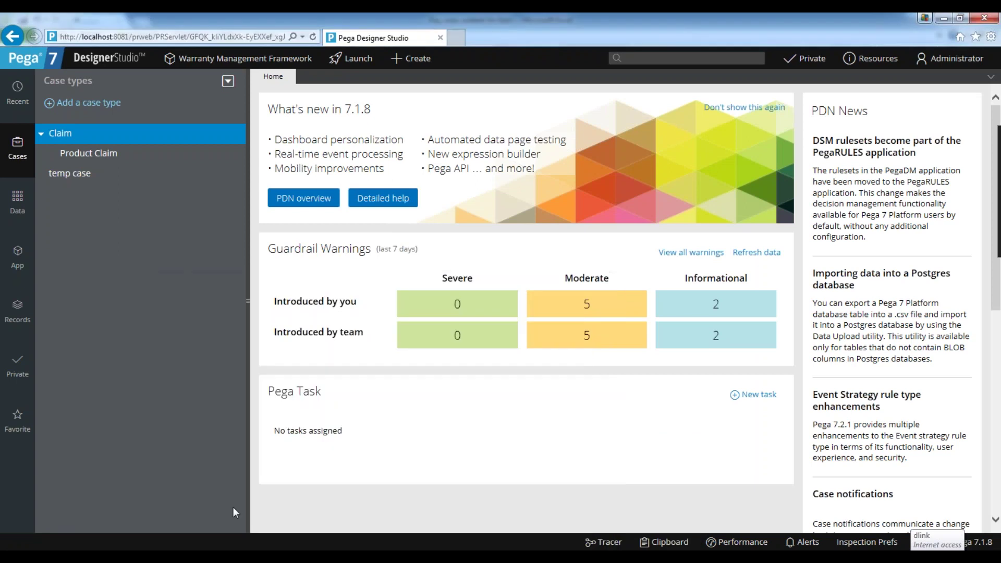
mouse_move(492, 548)
left_click(548, 496)
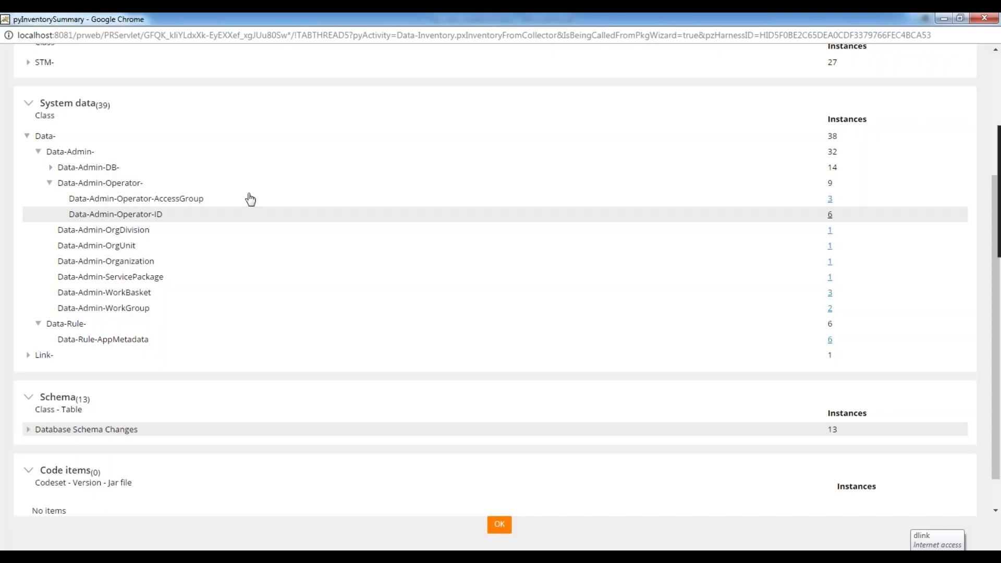
left_click(986, 20)
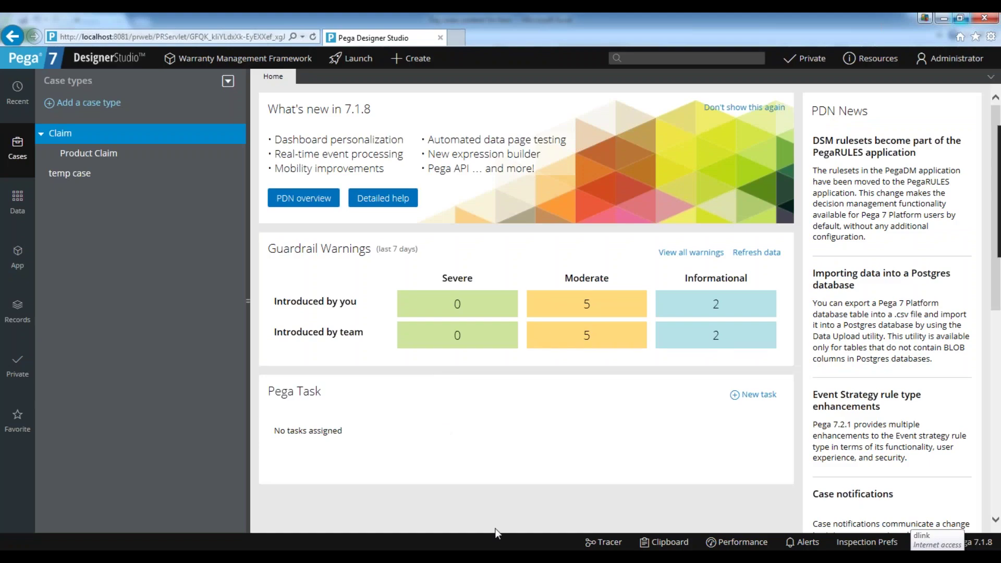
scroll(434, 425, "down", 5)
scroll(438, 428, "up", 5)
In Records, list SysAdmin > Agents and open the Pega-ProCom 07-10-09 agent record.
left_click(20, 264)
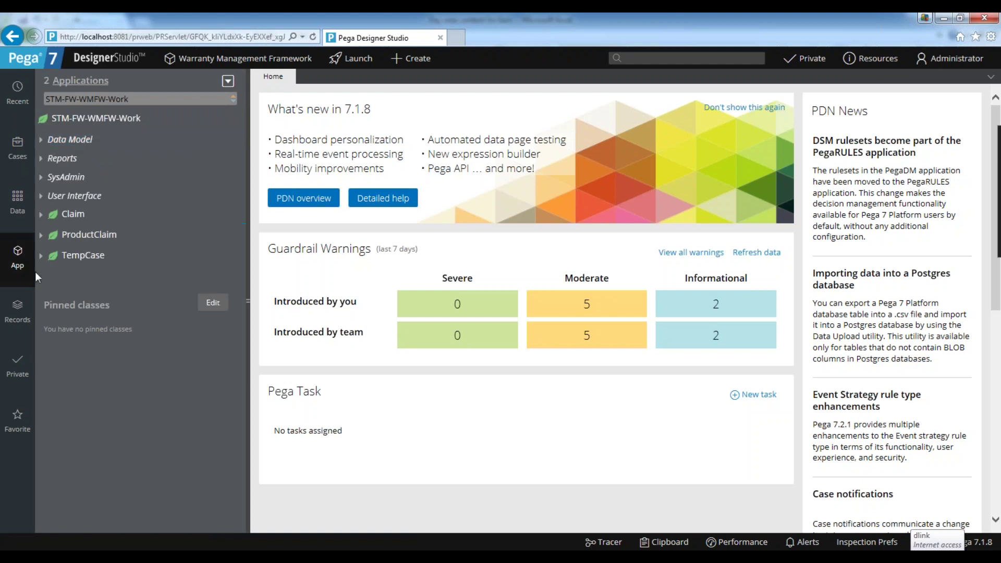
left_click(18, 313)
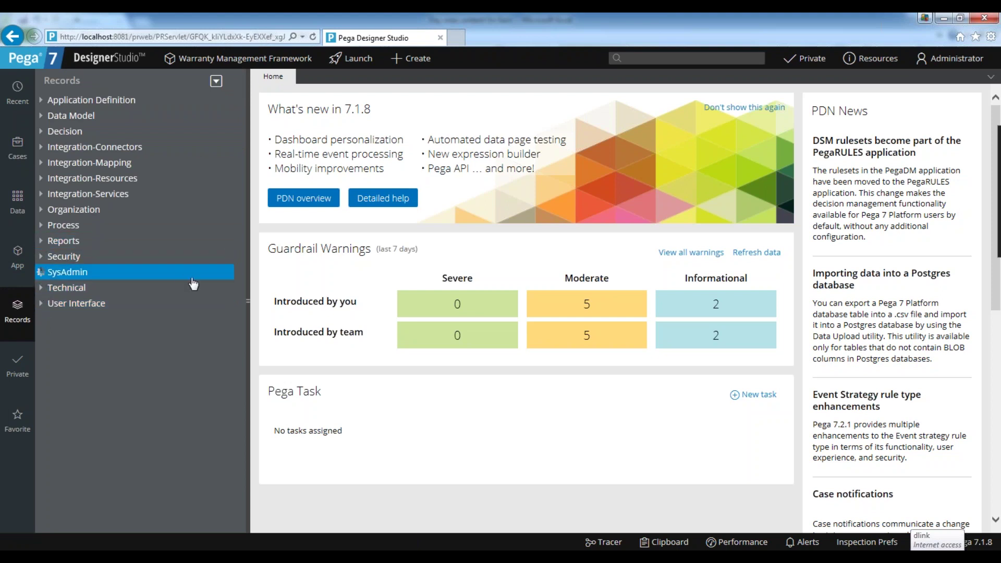
left_click(42, 272)
left_click(52, 303)
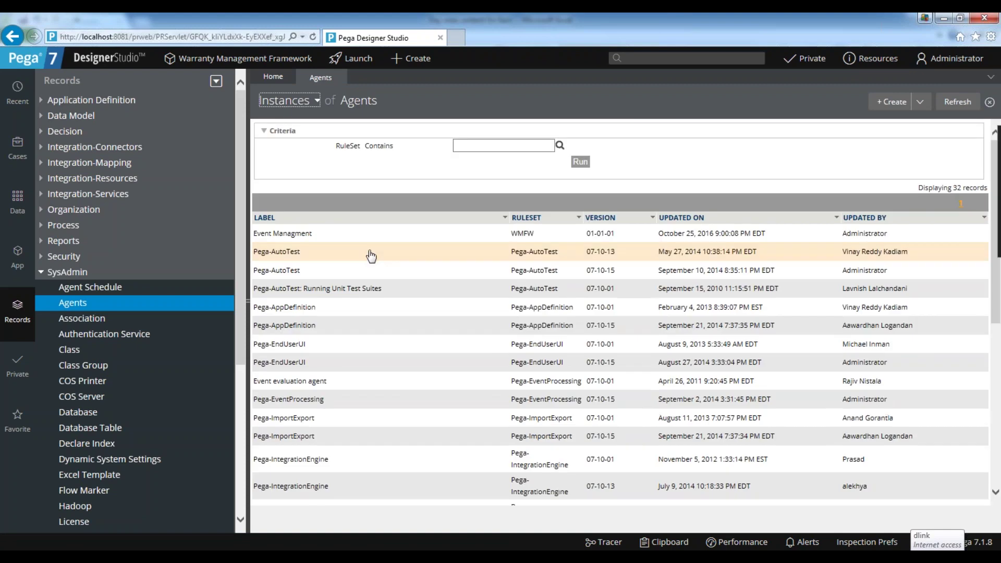
scroll(302, 443, "down", 2)
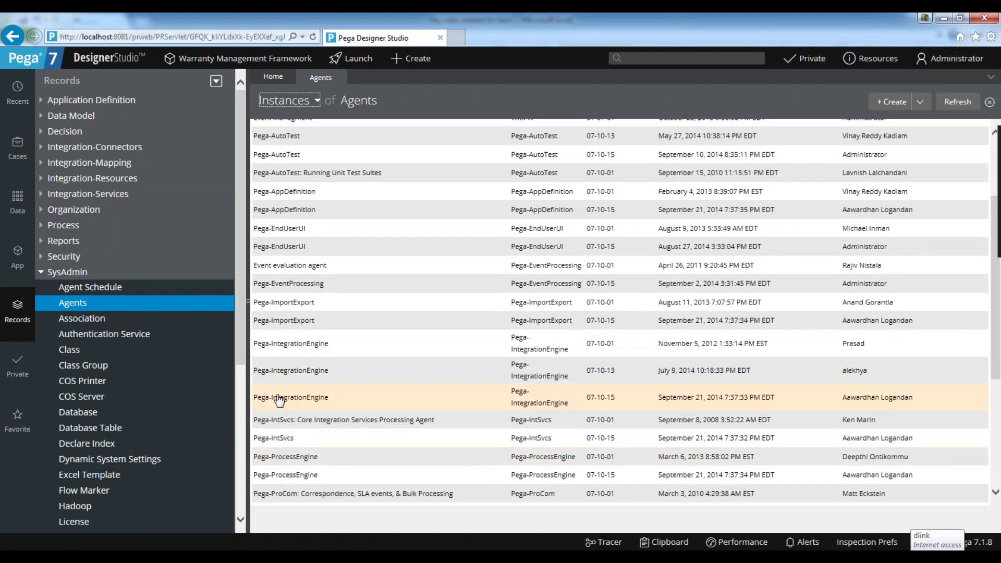
scroll(467, 331, "down", 1)
scroll(274, 424, "down", 3)
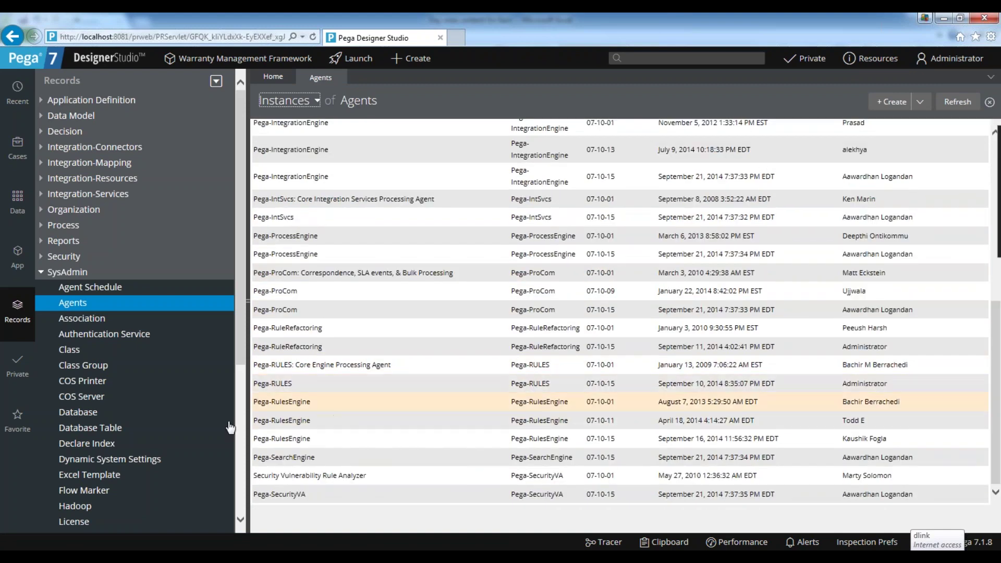
left_click(279, 297)
left_click(279, 297)
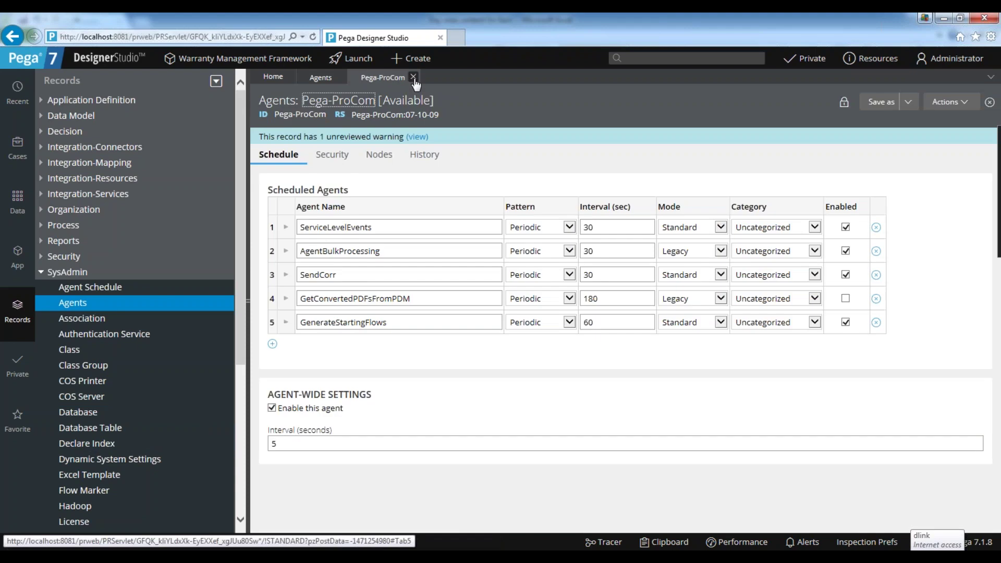
Close the Pega-ProCom agent and Agents list, and collapse the SysAdmin category.
left_click(413, 77)
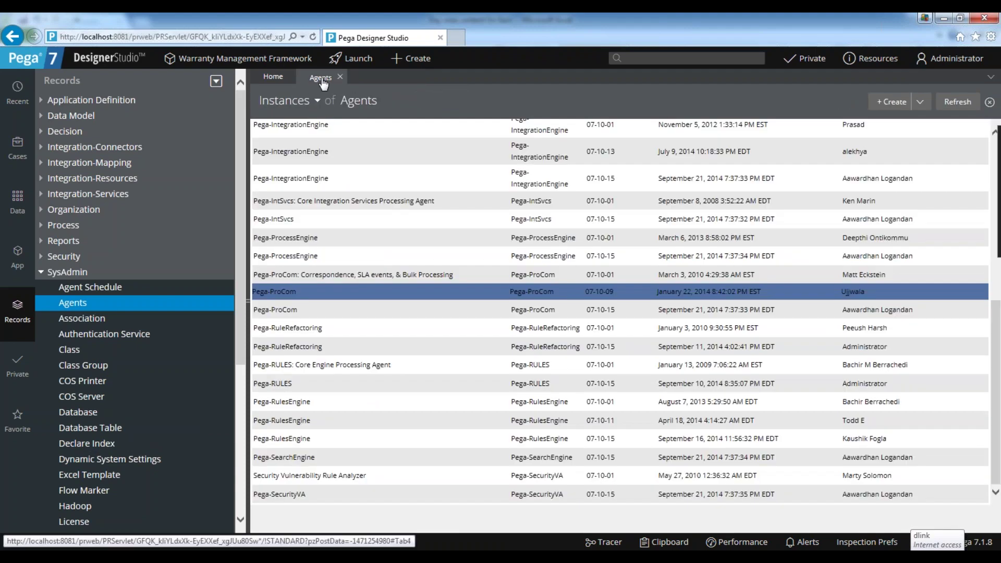
left_click(340, 76)
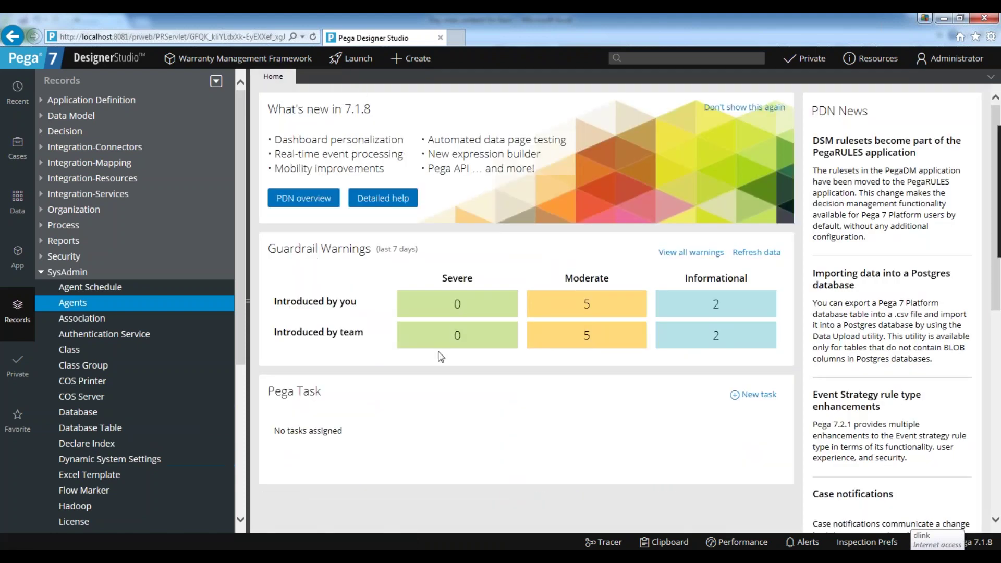
scroll(434, 411, "down", 5)
scroll(434, 412, "up", 5)
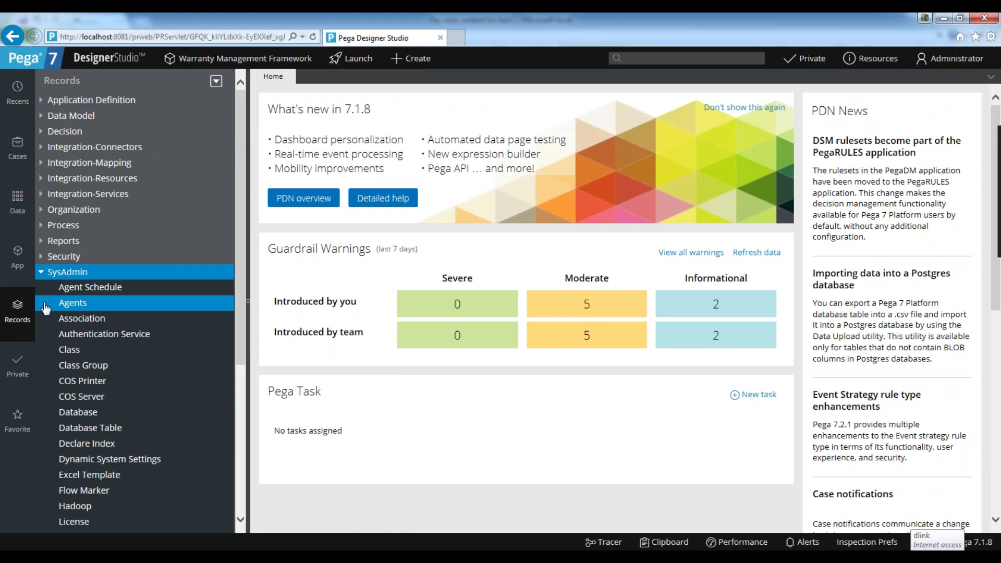
left_click(44, 272)
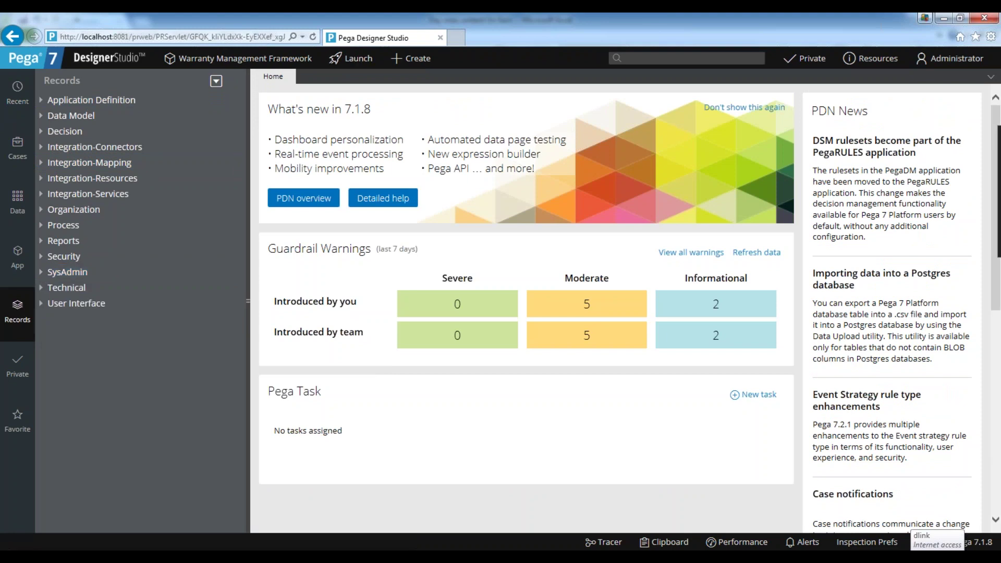
Open the Warranty Management Framework application rule and its WMFW:01-01 ruleset.
mouse_move(211, 63)
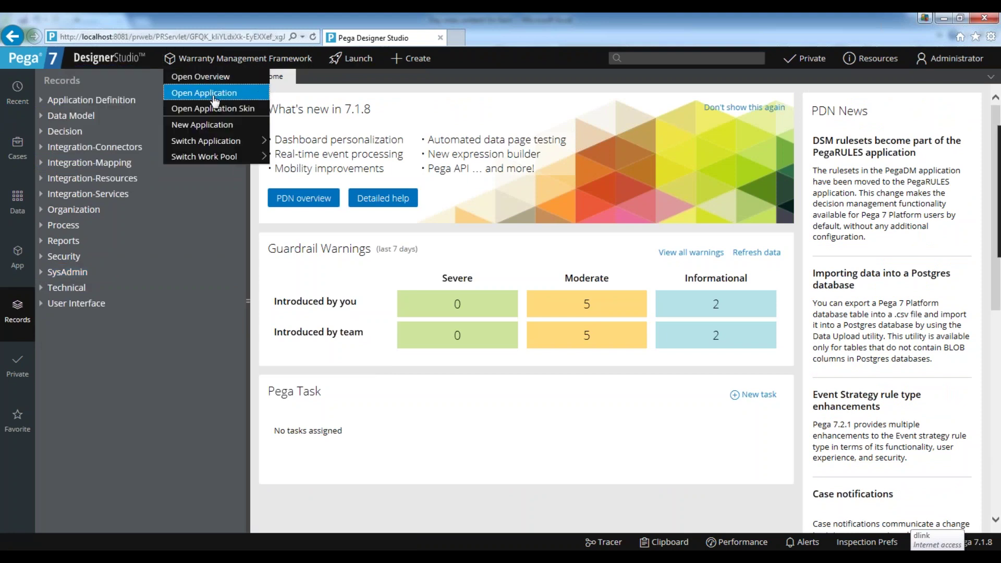
left_click(213, 94)
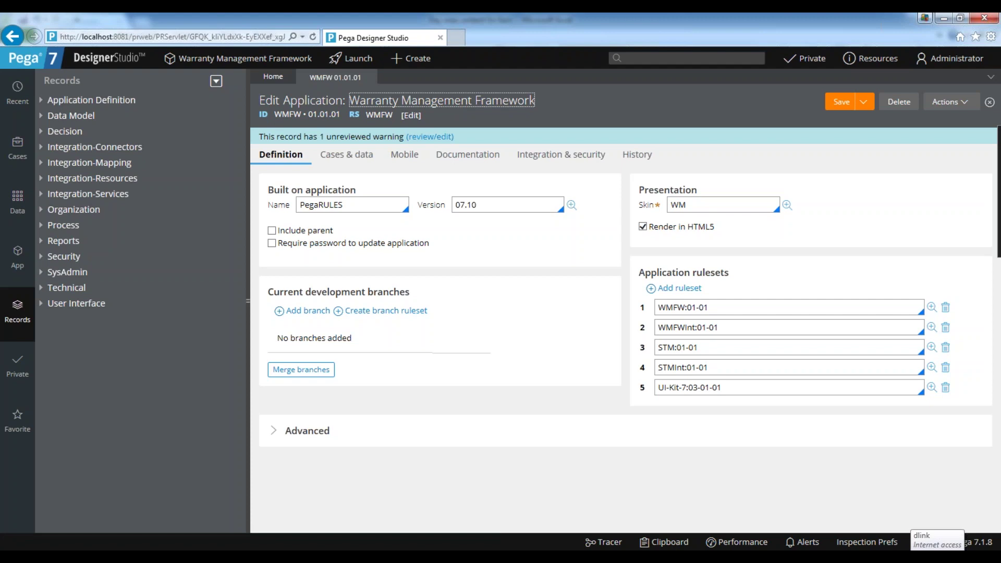
left_click(731, 313)
double_click(728, 314)
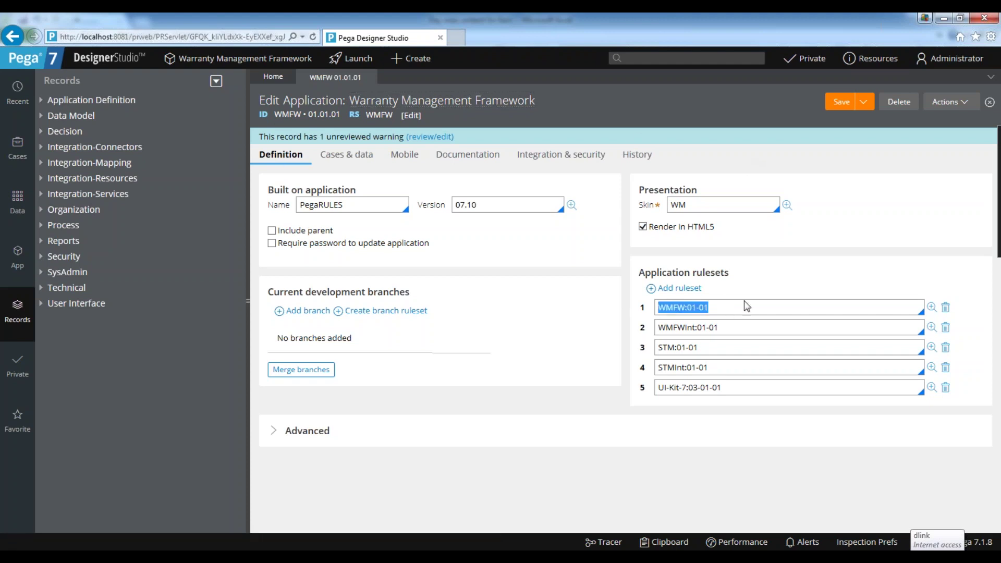
left_click(932, 308)
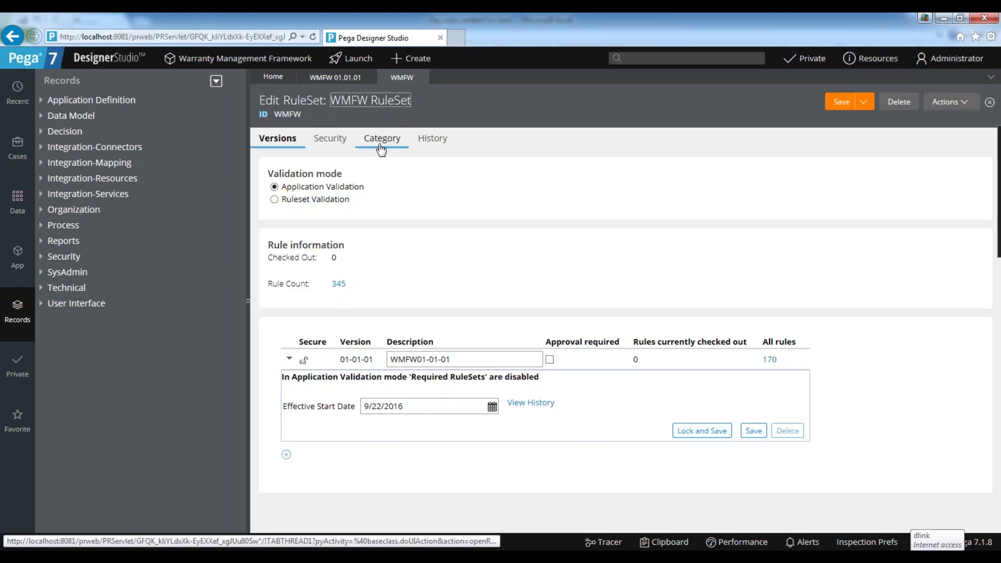
On the ruleset's Security tab, tick Use check-out? and save.
left_click(339, 140)
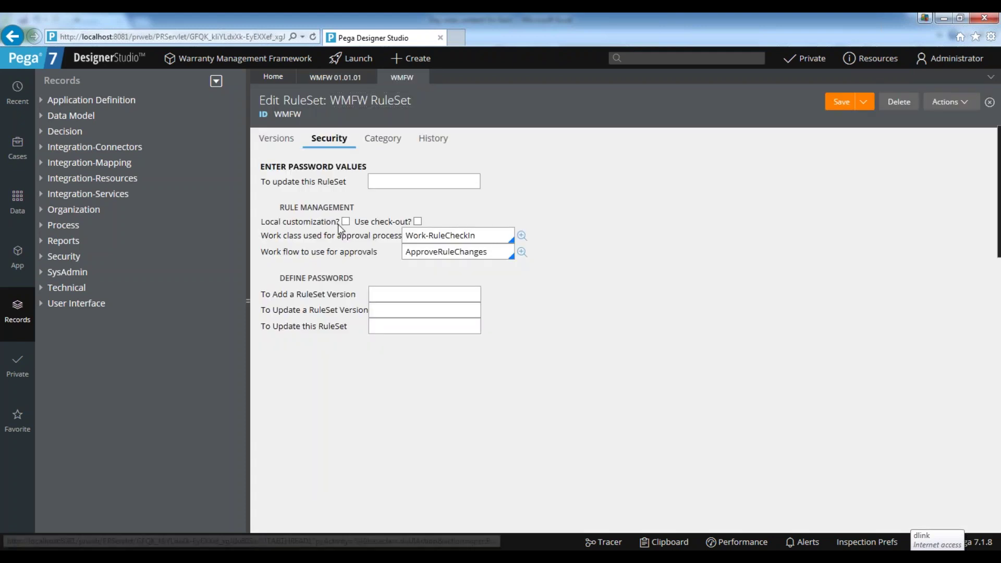
left_click_drag(356, 222, 419, 225)
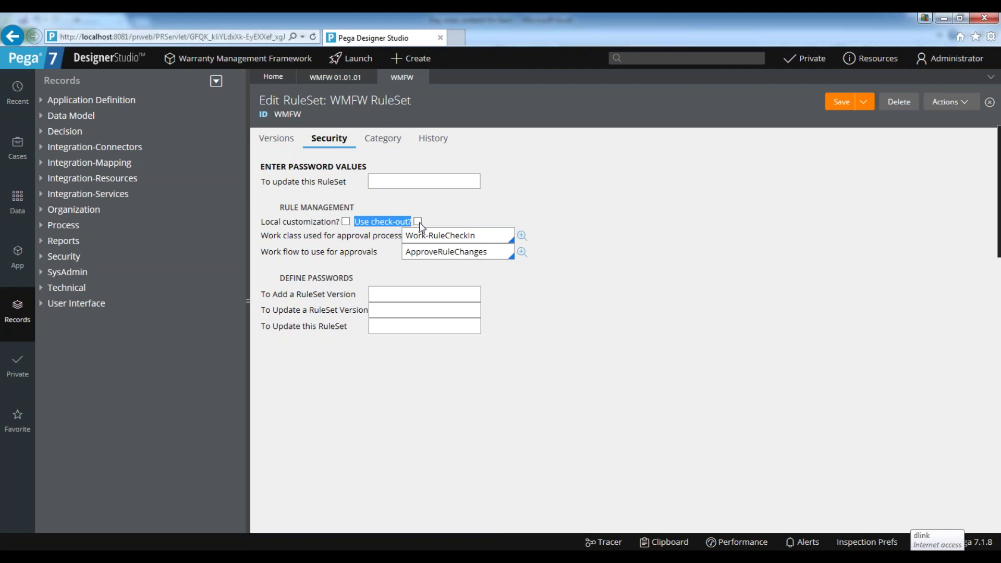
left_click(402, 208)
left_click(418, 222)
left_click(836, 104)
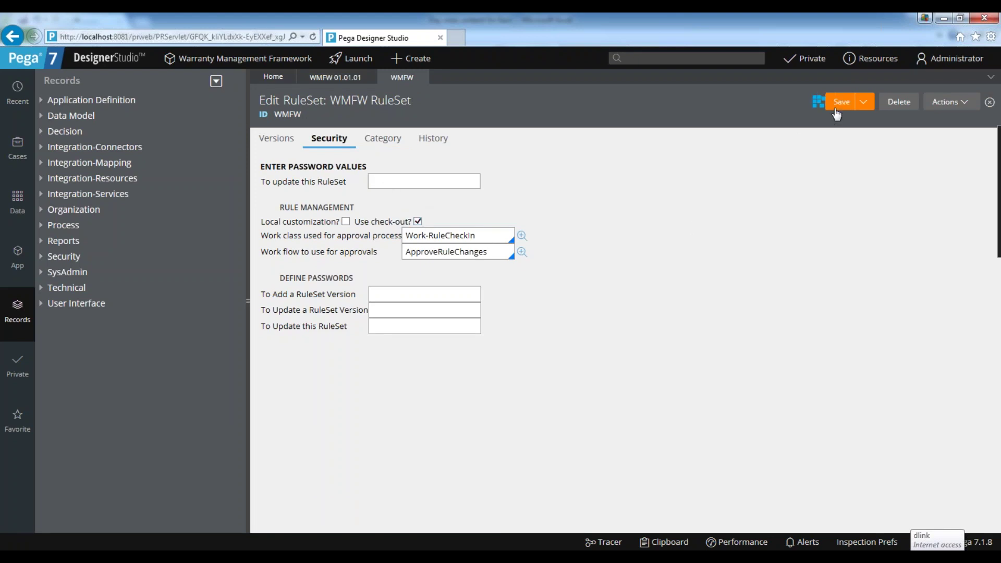
Close the ruleset and application rule, then expand the Claim class in App Explorer.
left_click(422, 78)
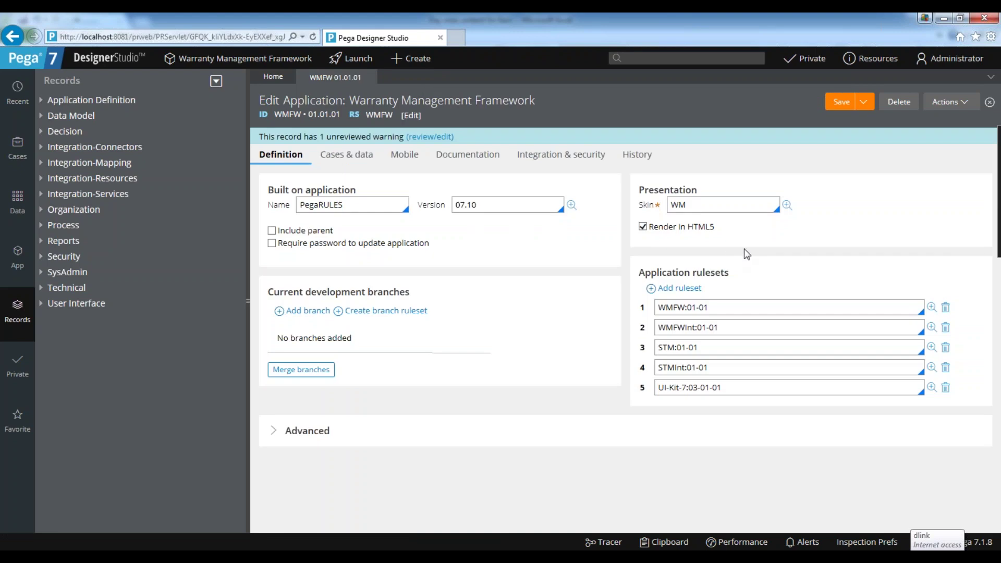
left_click_drag(746, 308, 628, 302)
left_click(725, 309)
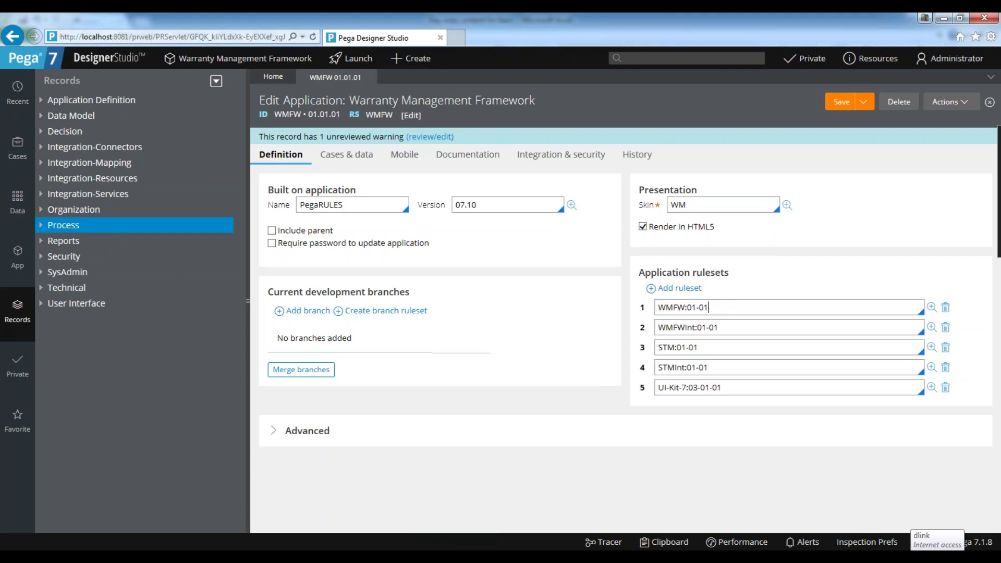
left_click(17, 256)
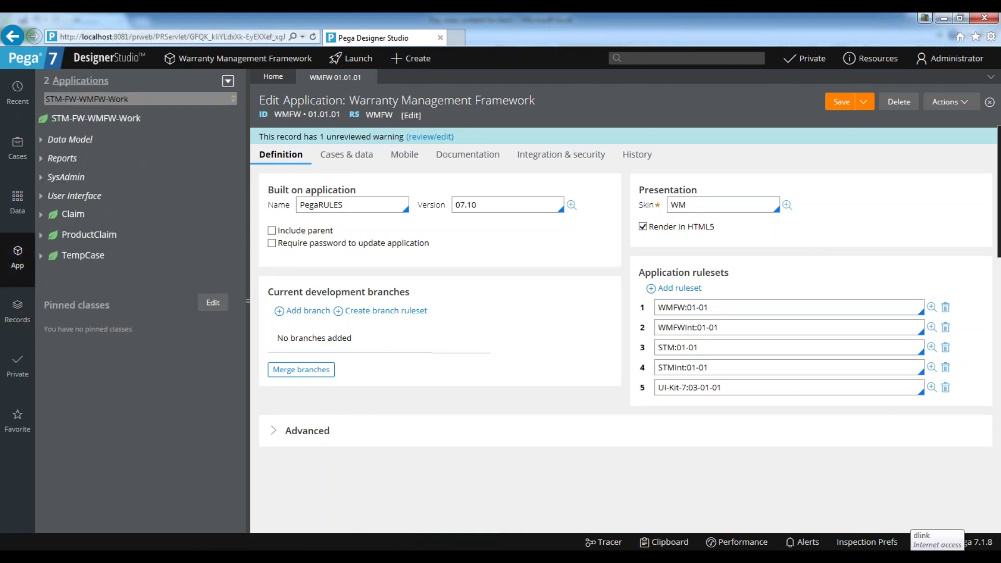
left_click(369, 77)
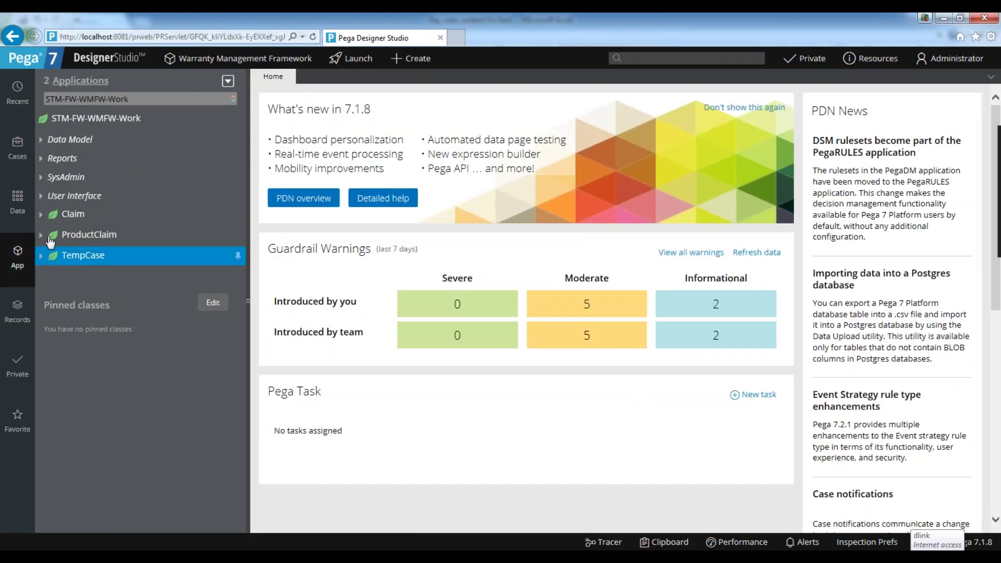
left_click(44, 214)
Expand Claim > Data Model > Property, open ParentCategory, and check it out.
left_click(93, 235)
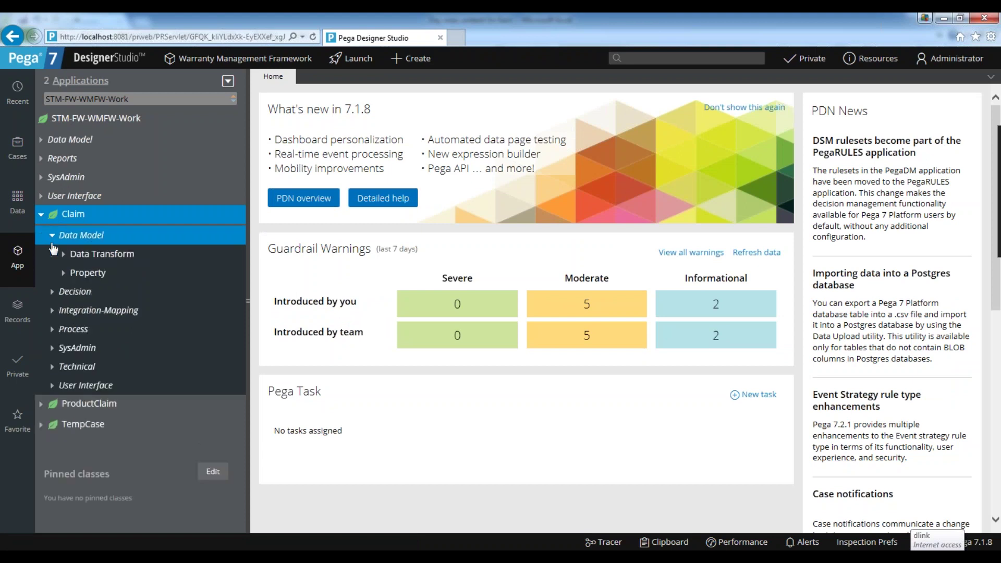
left_click(66, 276)
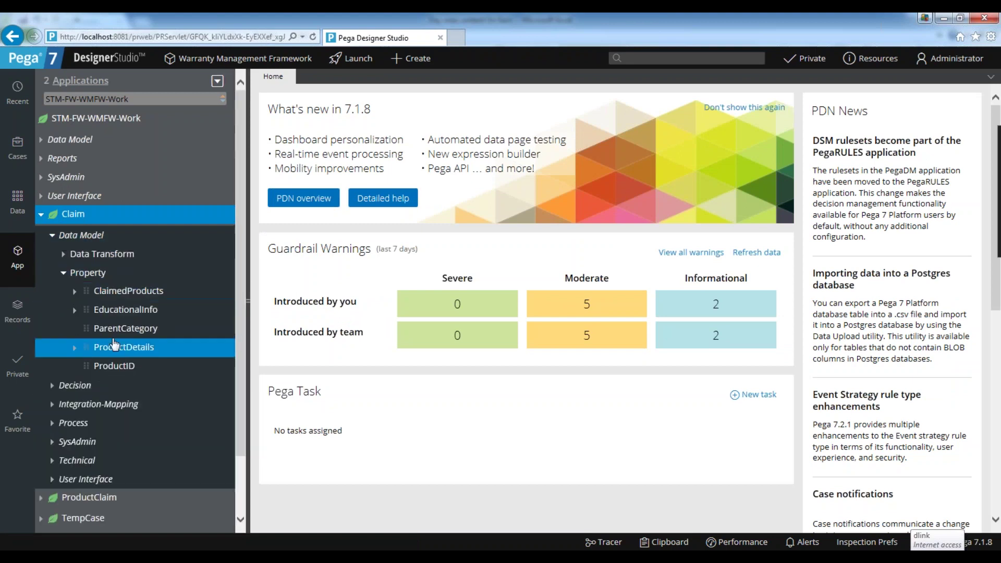
left_click(113, 334)
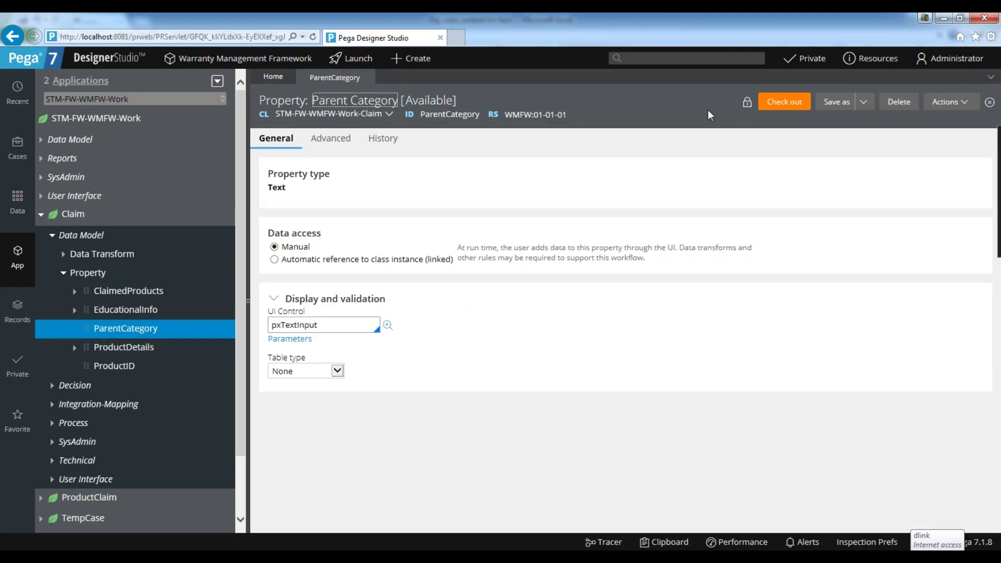
left_click(792, 101)
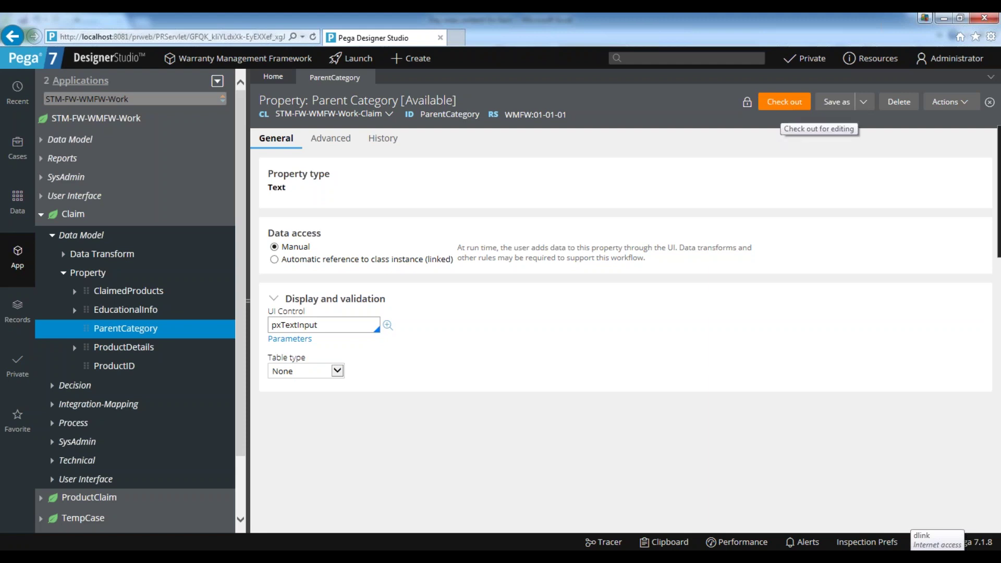
left_click(788, 108)
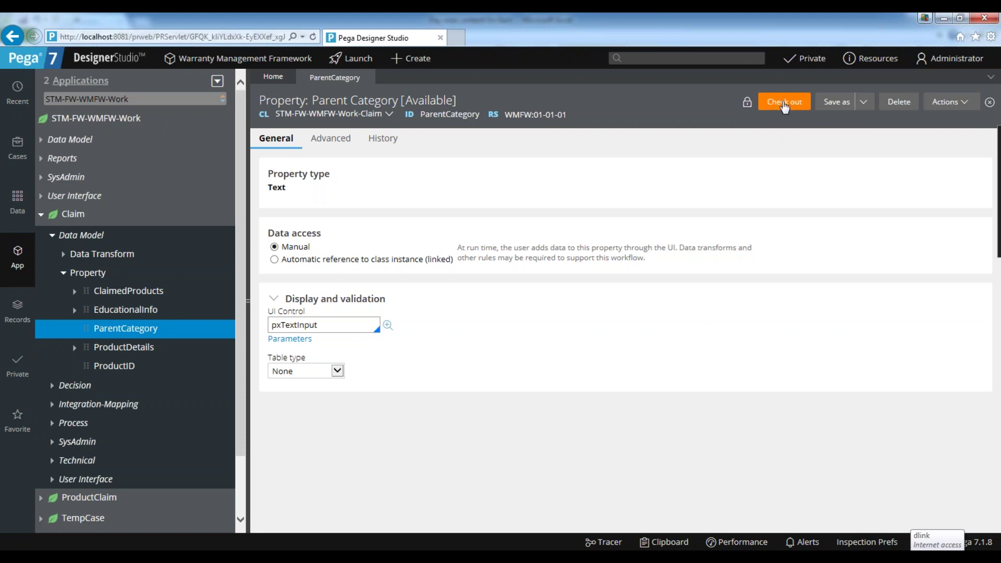
left_click(784, 103)
Save ParentCategory, enter the History usage note 'check out demo', and save again.
left_click(785, 104)
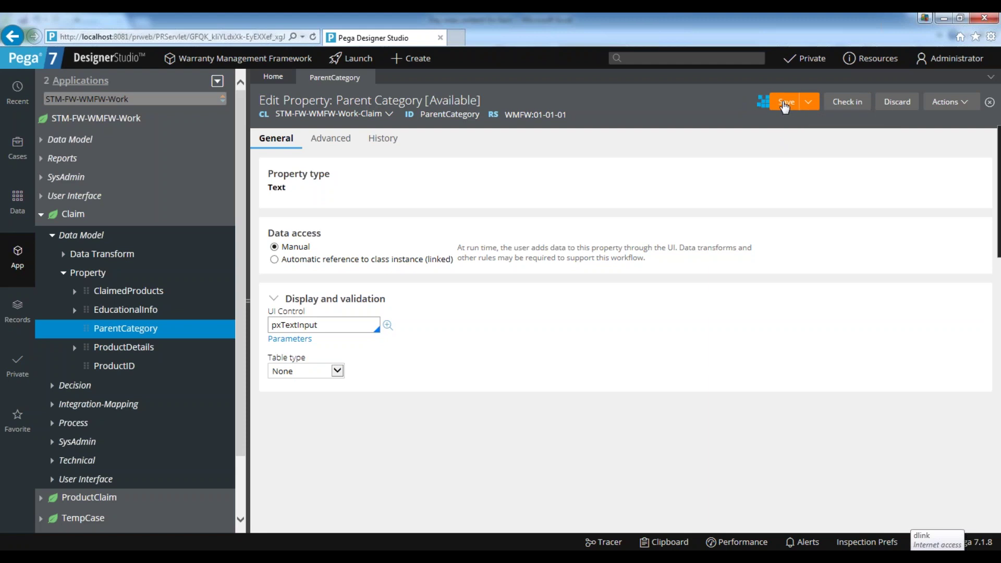
left_click(383, 138)
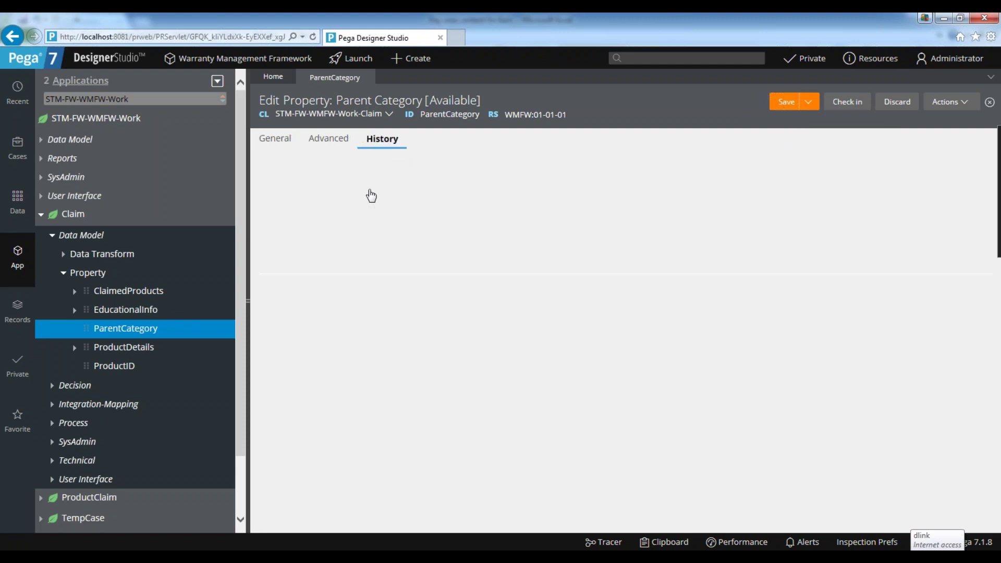
left_click(345, 294)
type("ch")
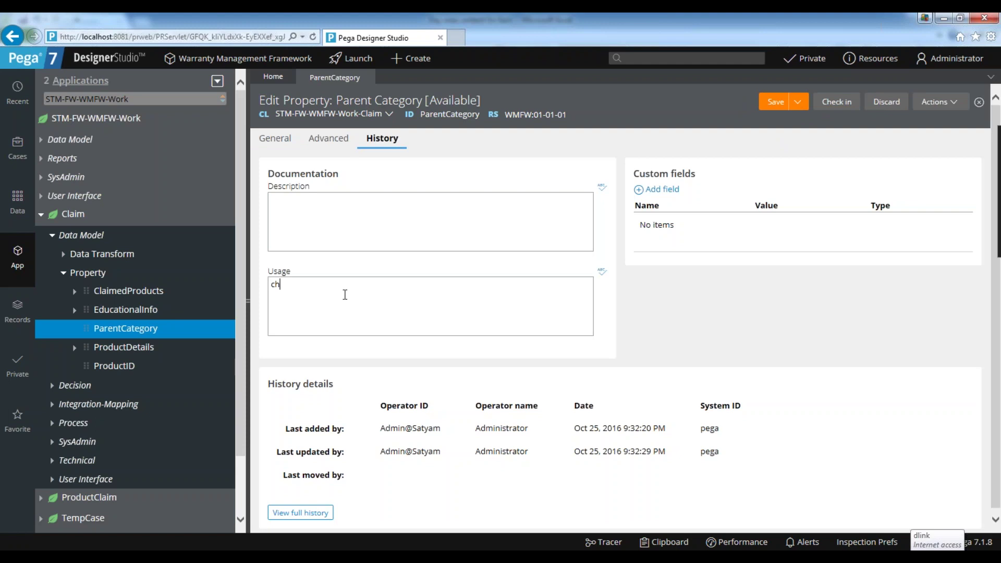
type("eck out demo")
left_click(776, 103)
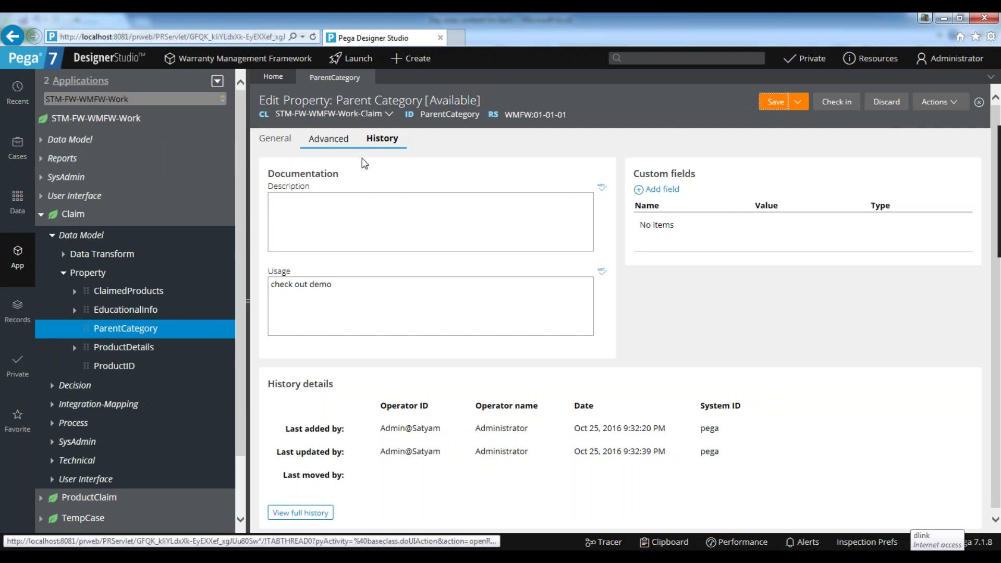
left_click_drag(371, 284, 235, 284)
left_click(323, 213)
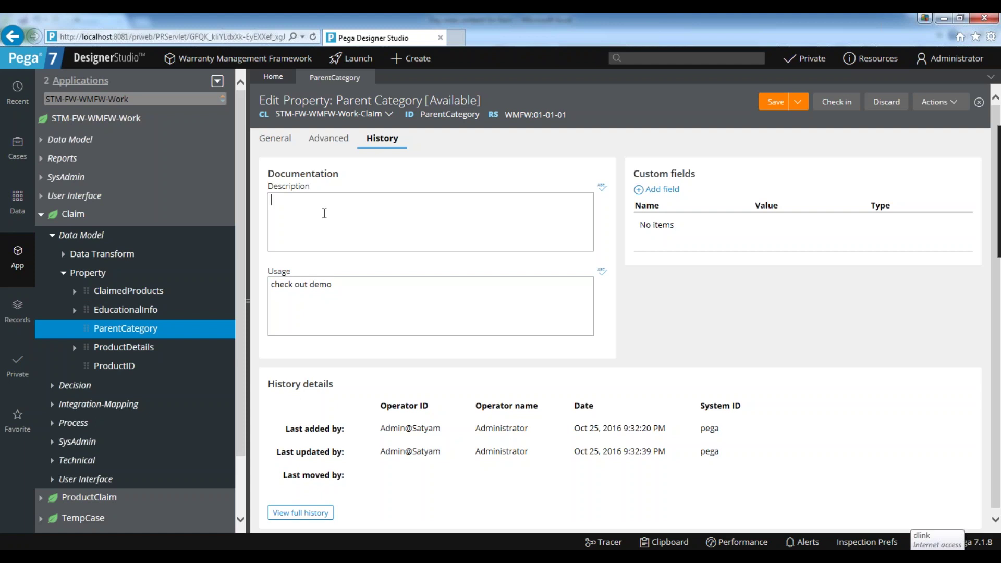
left_click(947, 62)
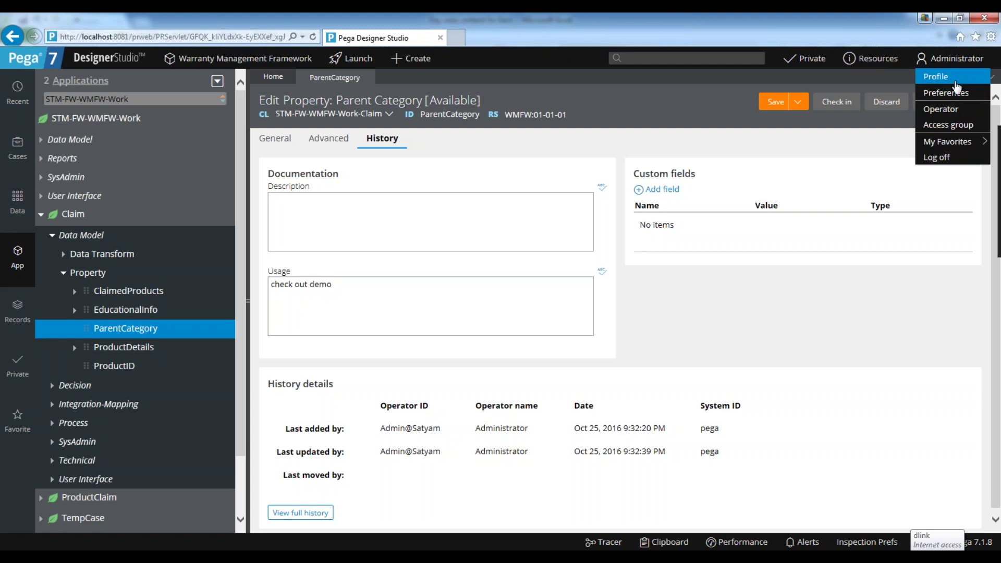
Open the operator profile and inspect the operator's private ruleset entry in the RuleSets list.
left_click(957, 83)
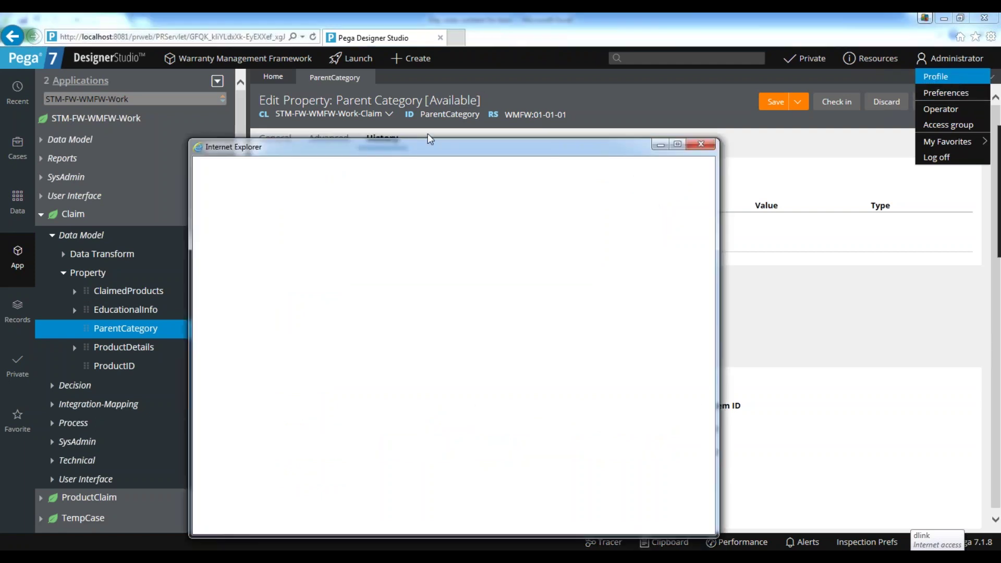
left_click_drag(452, 140, 481, 77)
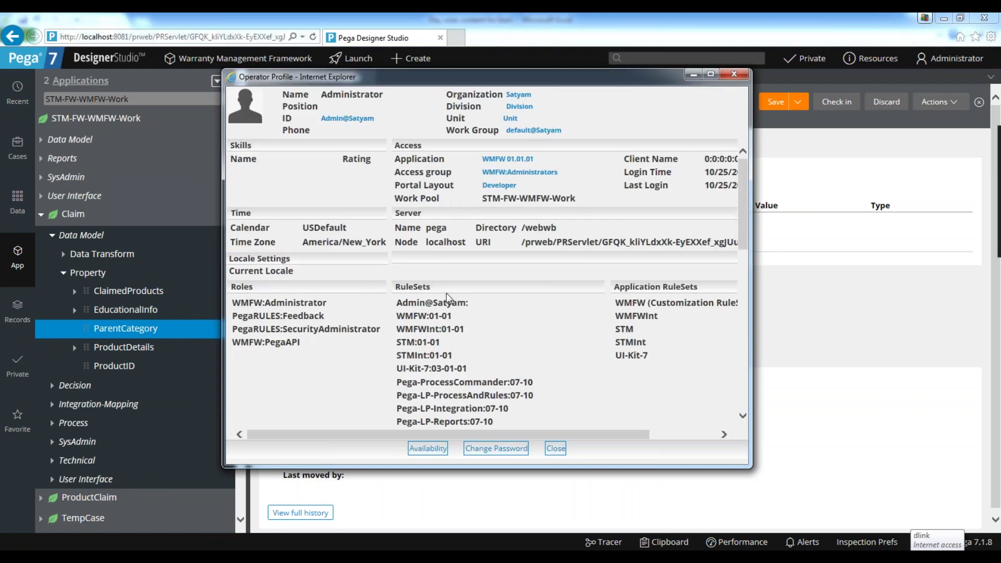
scroll(446, 293, "down", 3)
left_click_drag(399, 216, 470, 215)
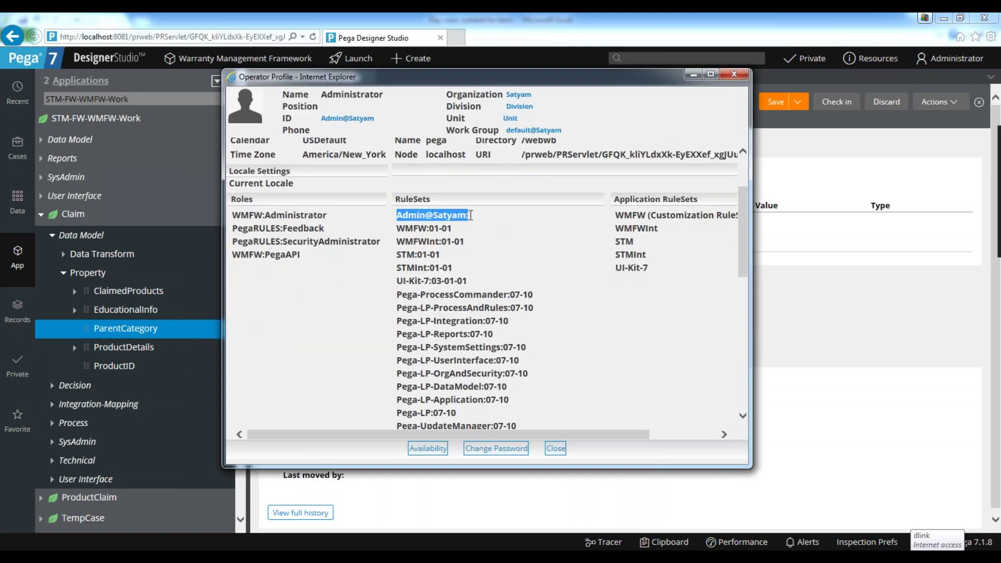
left_click(433, 216)
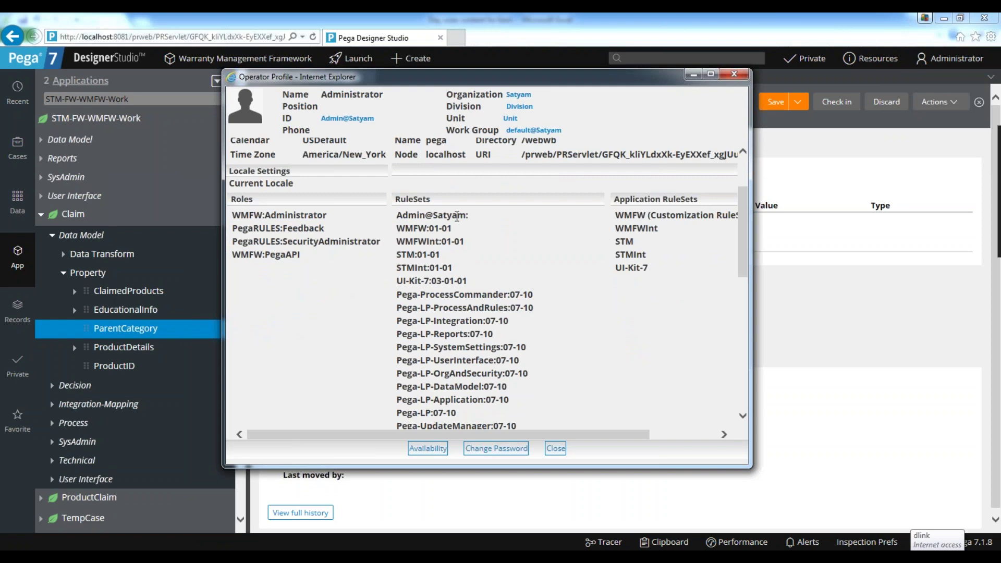
left_click_drag(471, 216, 396, 216)
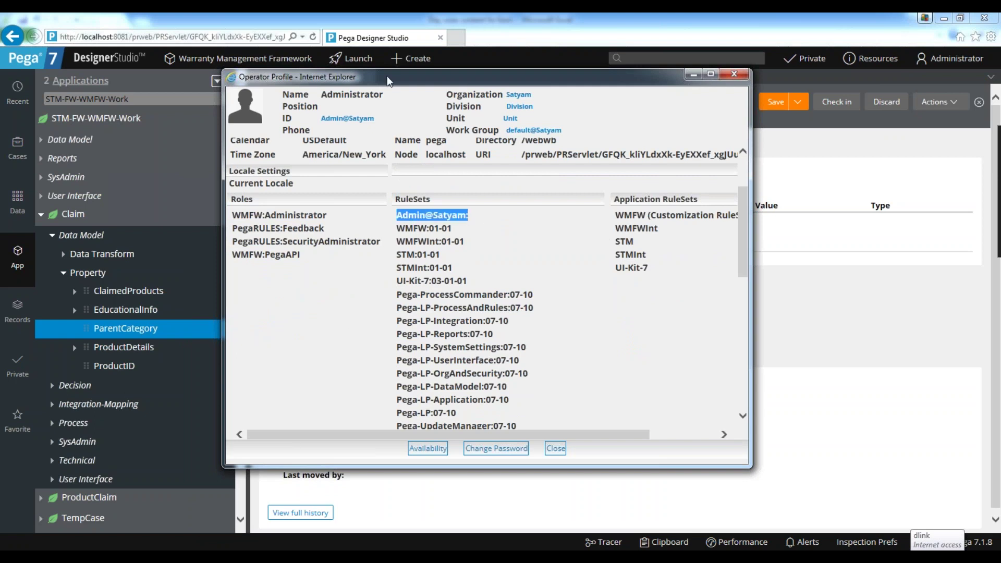
left_click_drag(387, 76, 608, 76)
left_click(704, 219)
left_click_drag(704, 219, 619, 218)
left_click(699, 221)
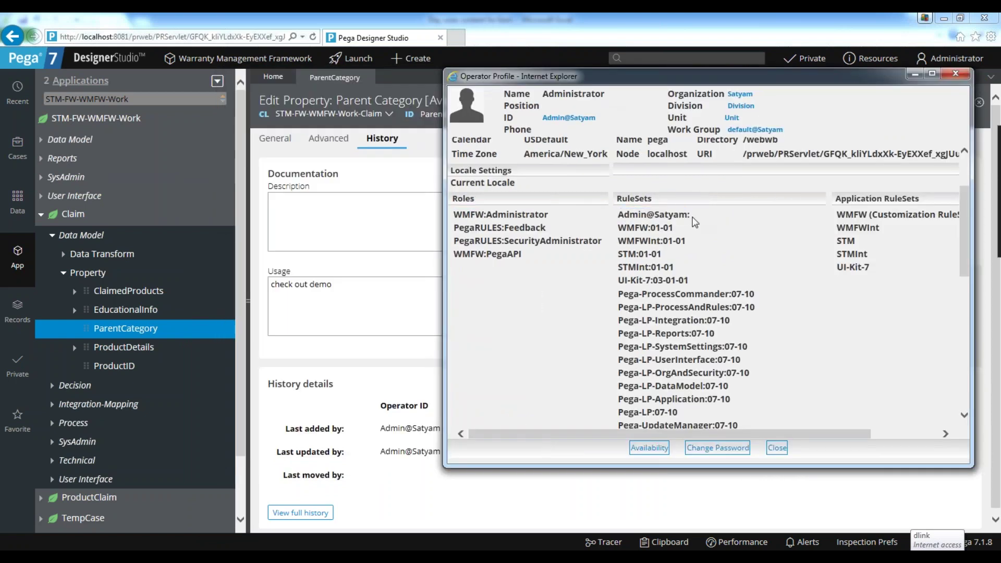
left_click_drag(619, 219, 703, 221)
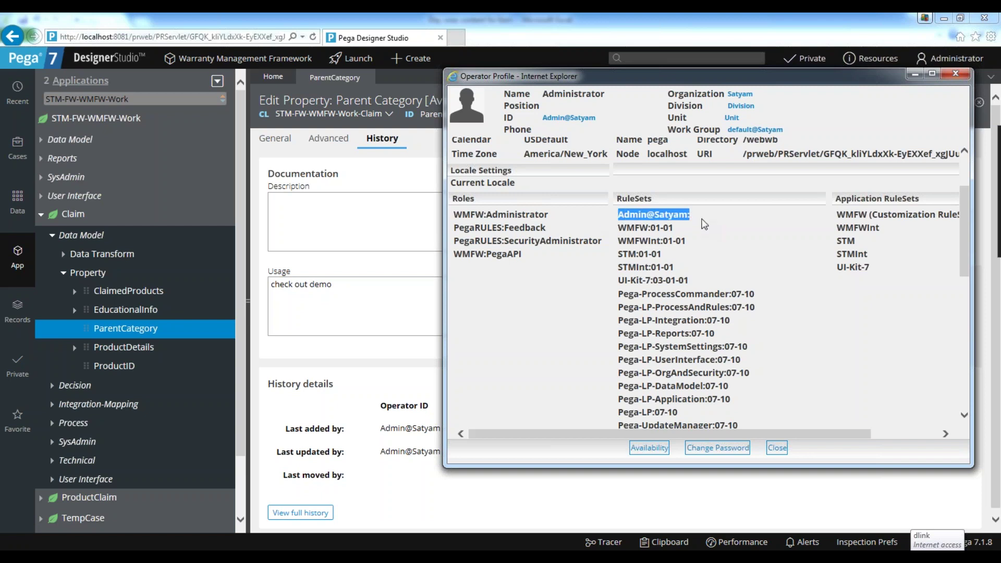
left_click(721, 252)
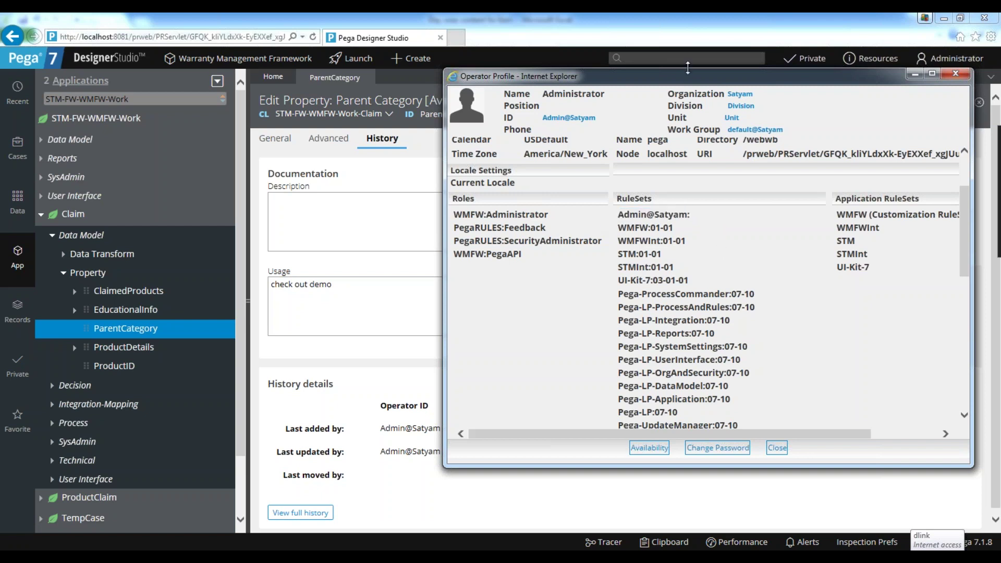
left_click_drag(688, 76, 538, 110)
Examine the operator entry heading the ruleset list, then close the operator profile window.
left_click_drag(542, 248, 469, 249)
left_click(600, 286)
left_click_drag(476, 245, 587, 249)
left_click(592, 269)
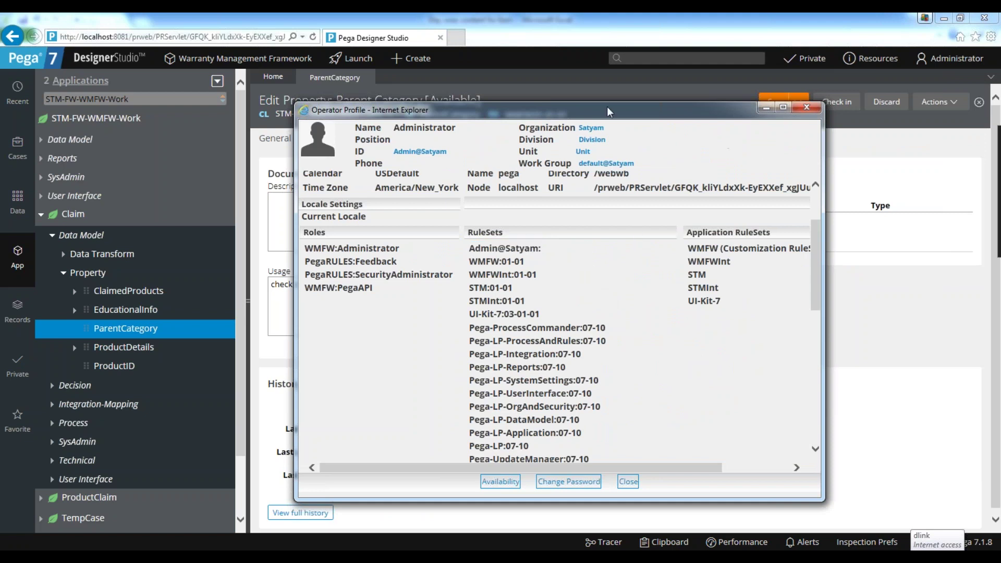
left_click_drag(607, 106, 626, 117)
left_click_drag(488, 260, 605, 260)
left_click(599, 290)
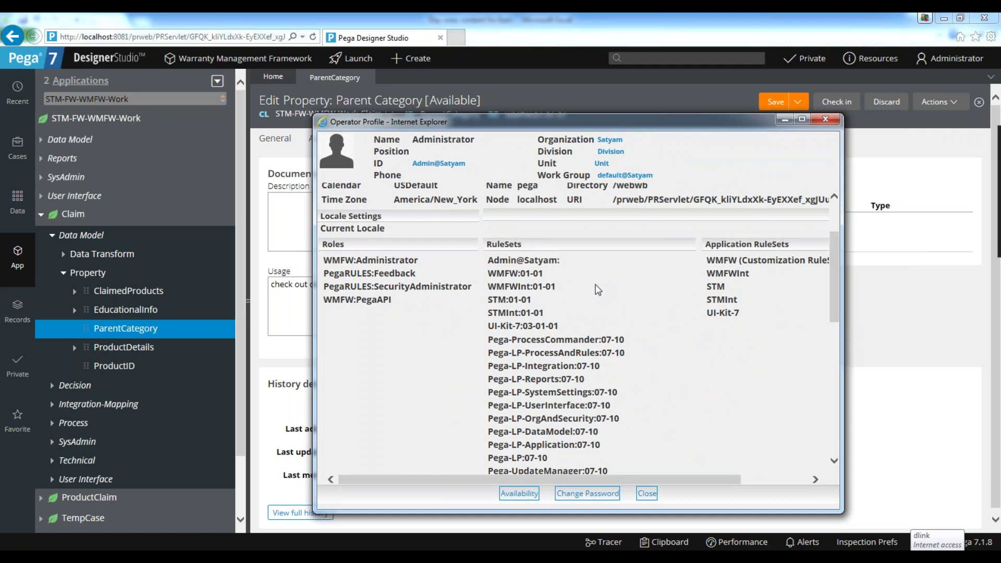
left_click_drag(488, 260, 588, 270)
left_click(589, 269)
double_click(565, 261)
left_click(567, 265)
left_click_drag(567, 265, 479, 260)
left_click(640, 270)
left_click_drag(488, 260, 564, 263)
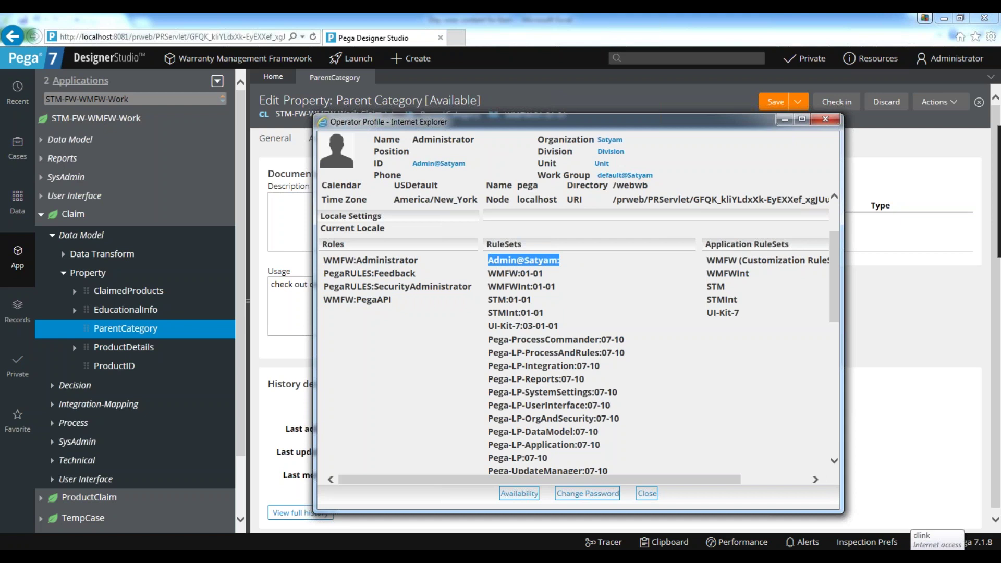
left_click(570, 268)
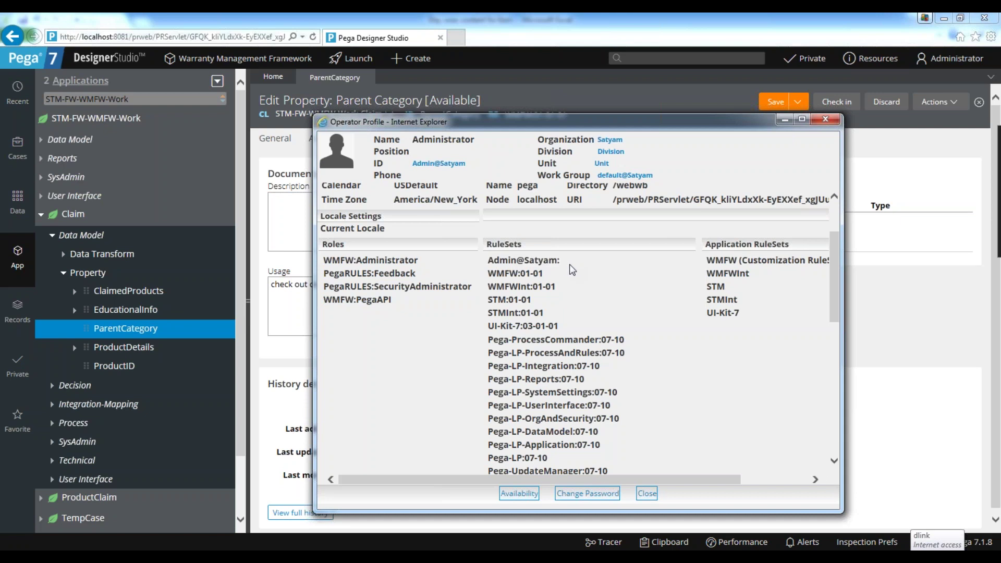
left_click(821, 120)
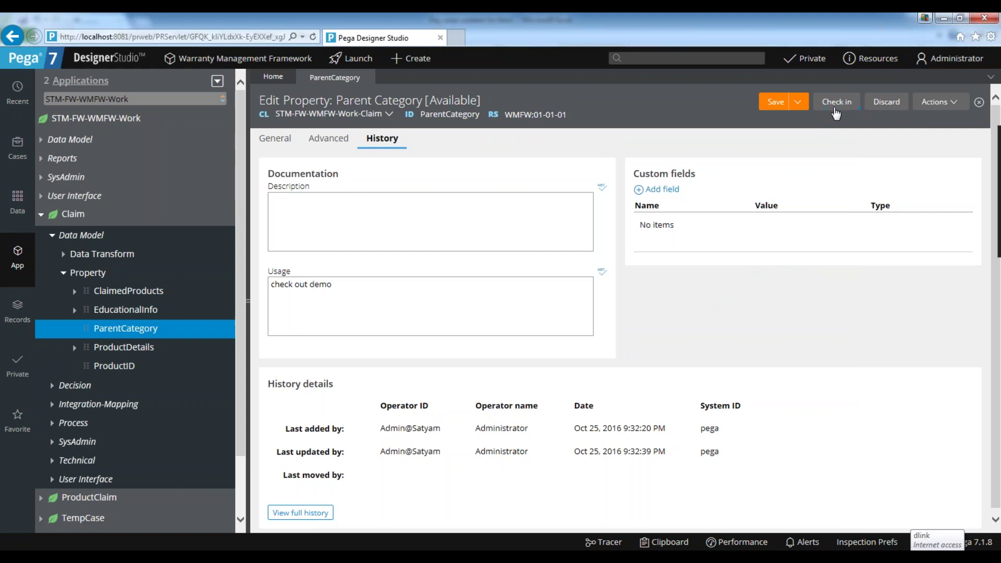
Check the ParentCategory property in with the comment 'wip'.
left_click(836, 108)
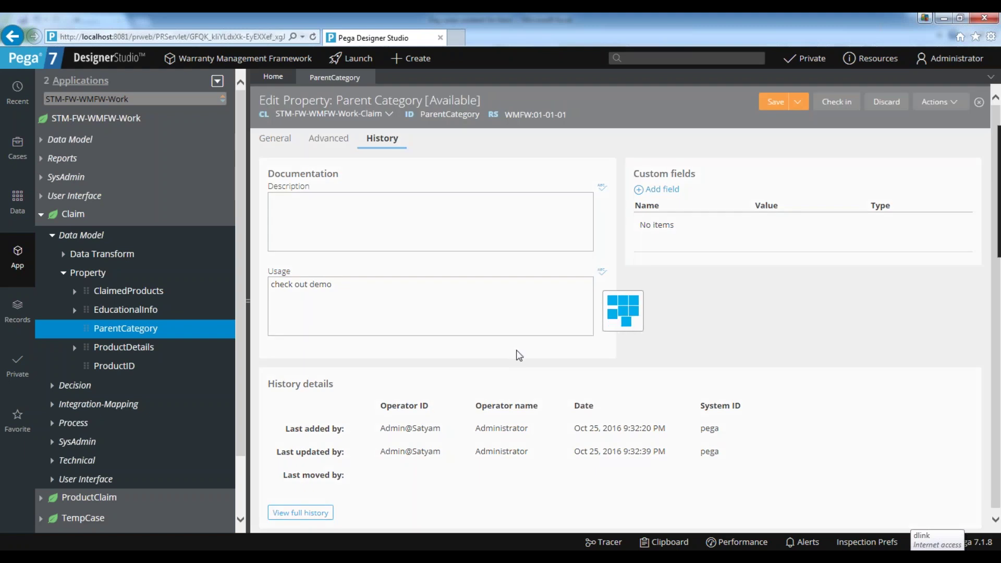
type("wip")
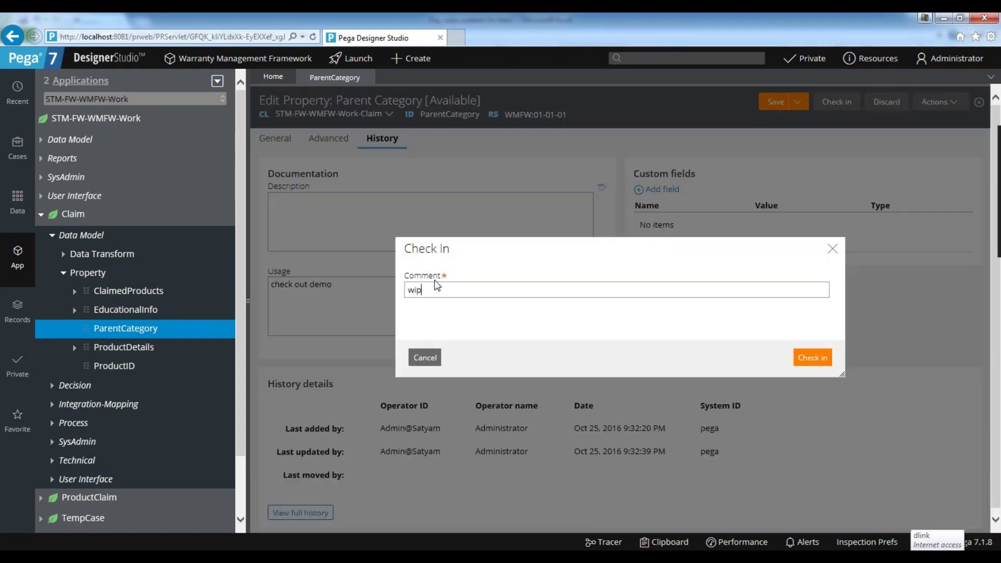
key("Return")
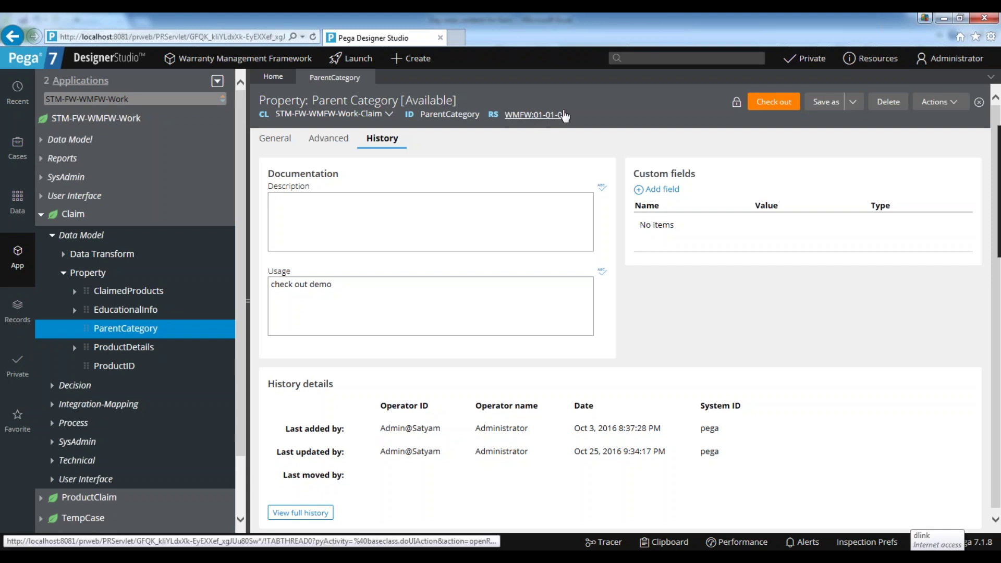
left_click(771, 103)
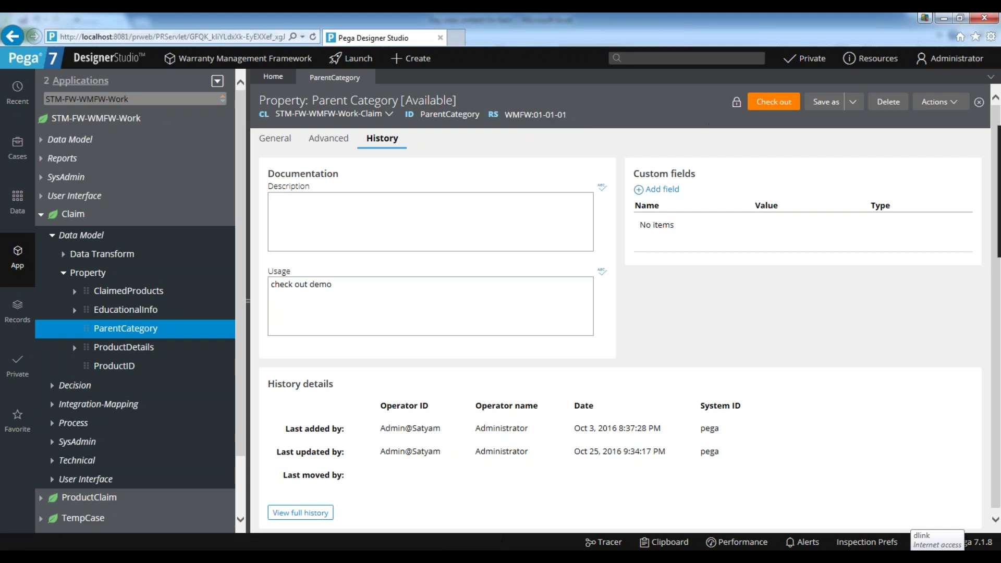
Check out ParentCategory, then try locking WMFW version 01-01-01, which is refused.
left_click(764, 108)
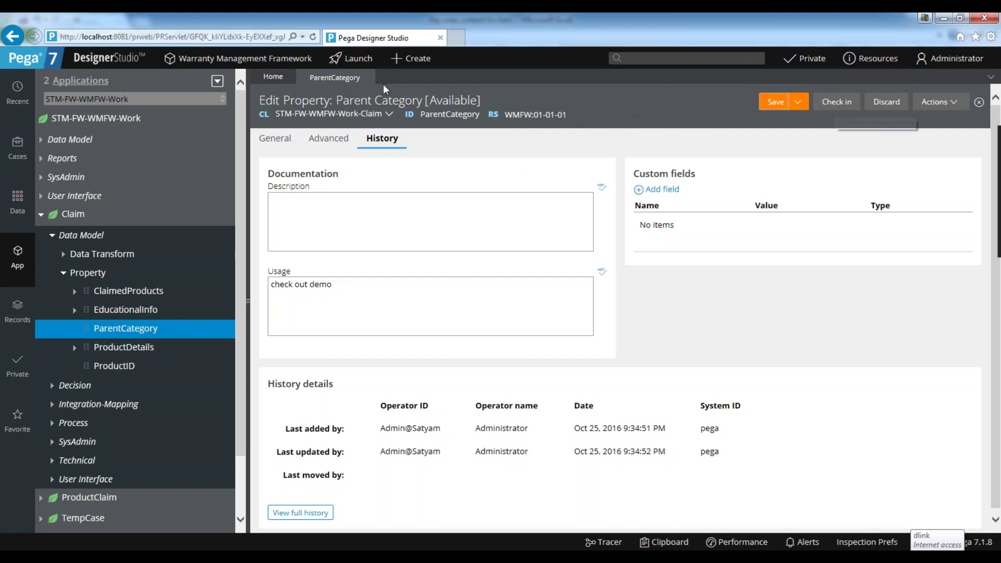
left_click(535, 115)
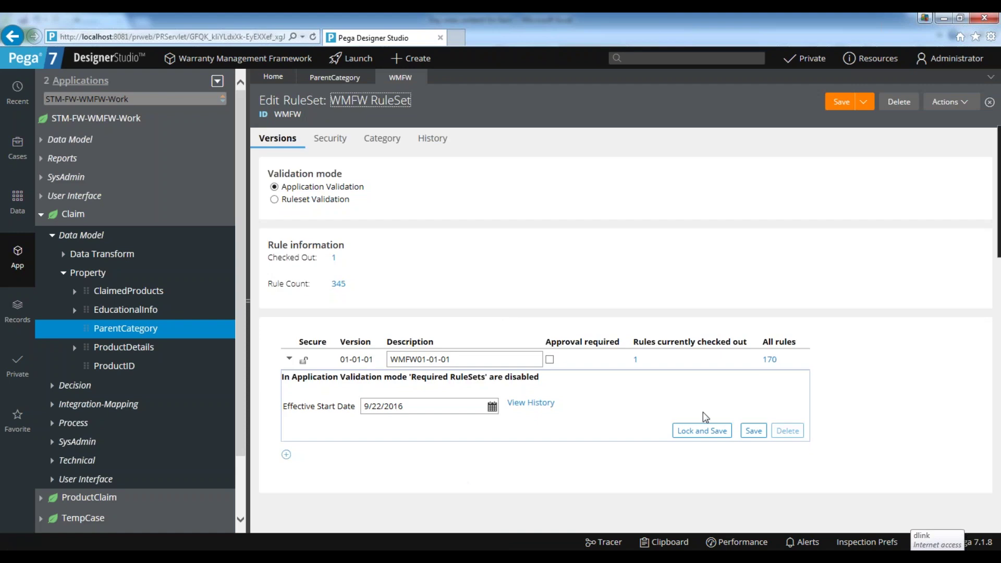
left_click(701, 430)
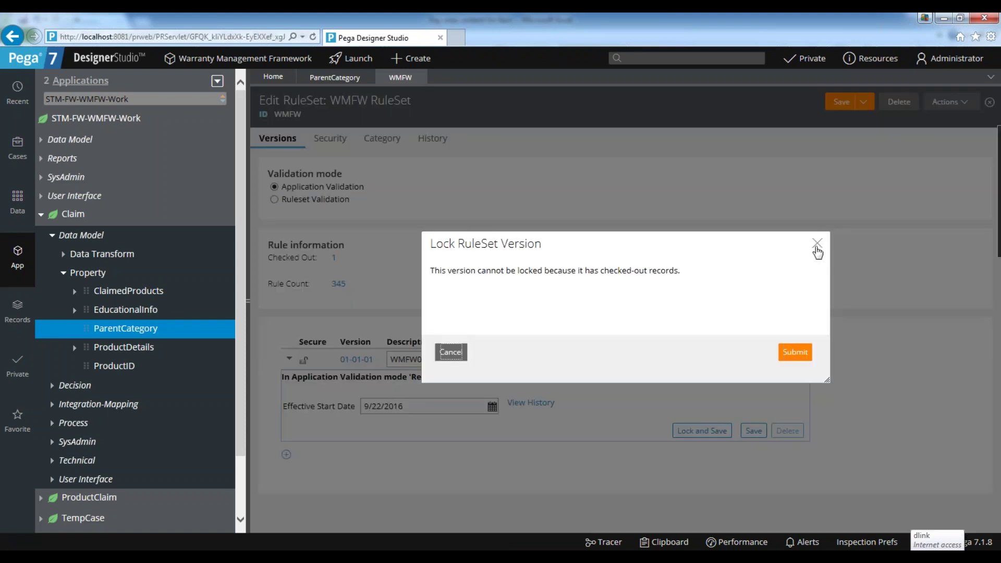
left_click(817, 248)
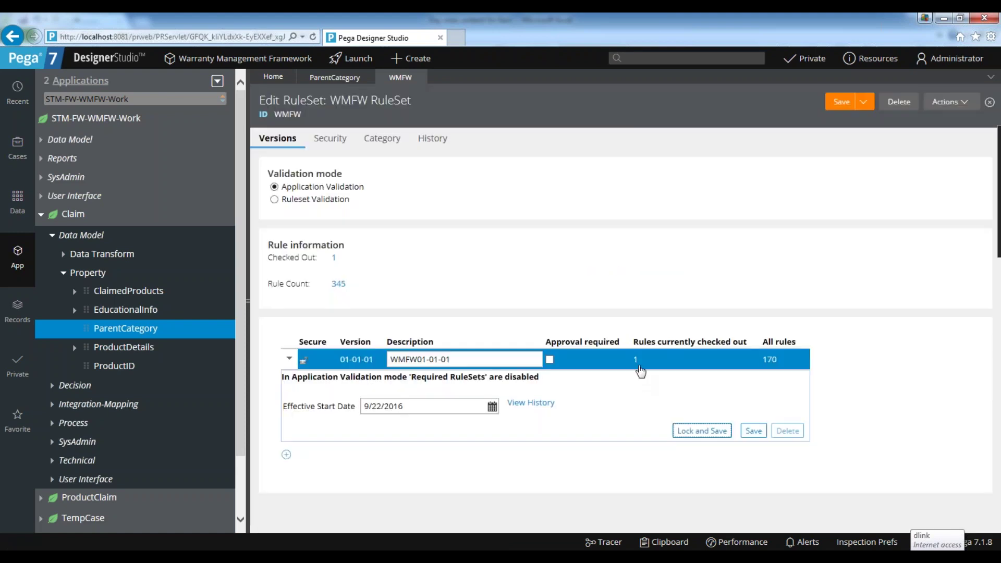
left_click(702, 430)
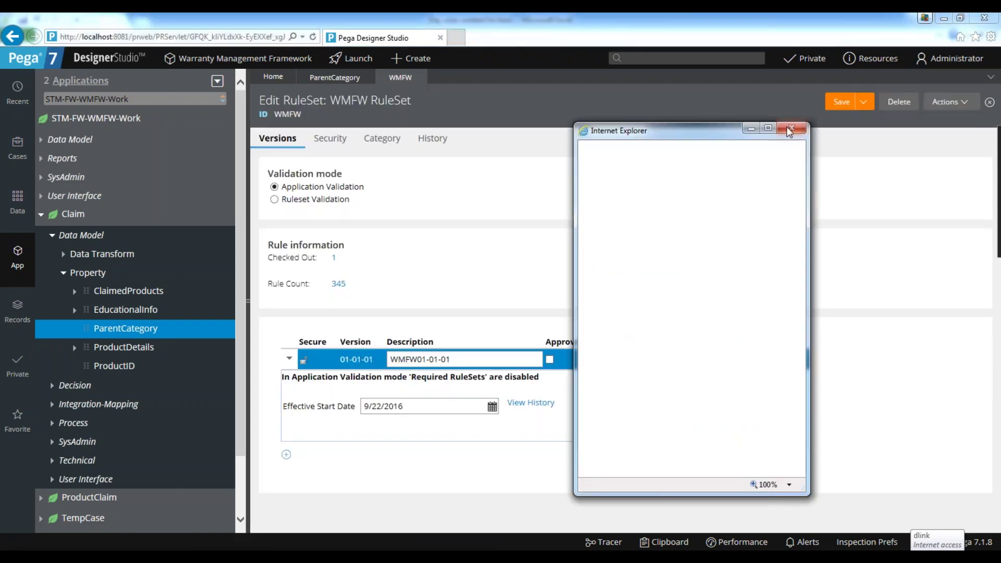
left_click(792, 128)
Discard the ParentCategory checkout and return to the WMFW ruleset.
left_click(334, 77)
left_click(887, 102)
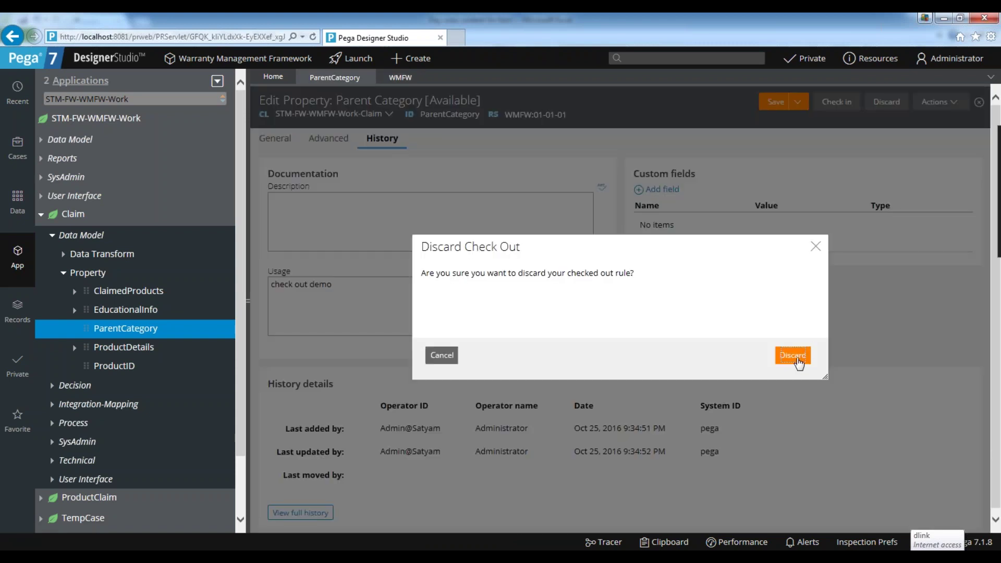
left_click(793, 356)
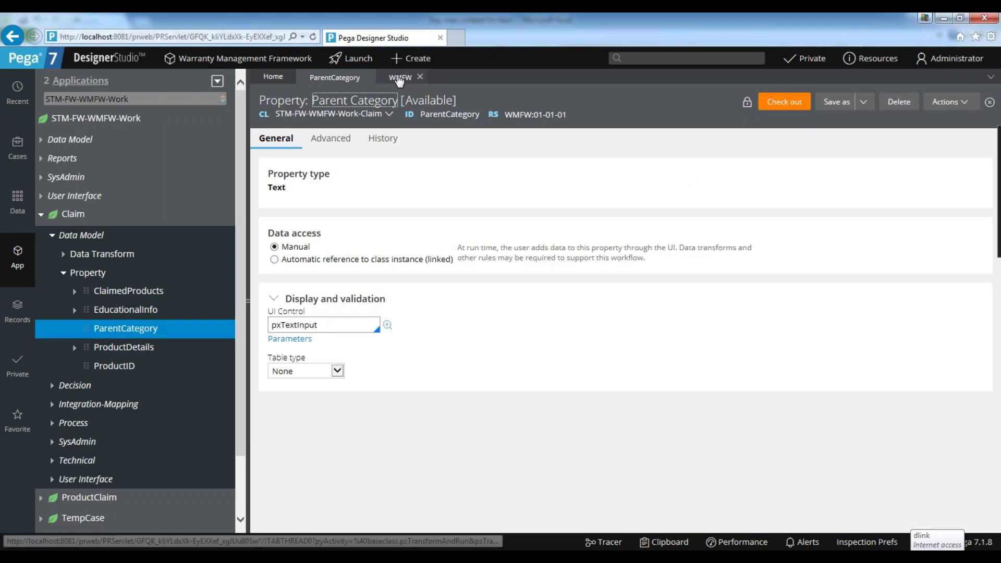
left_click(400, 78)
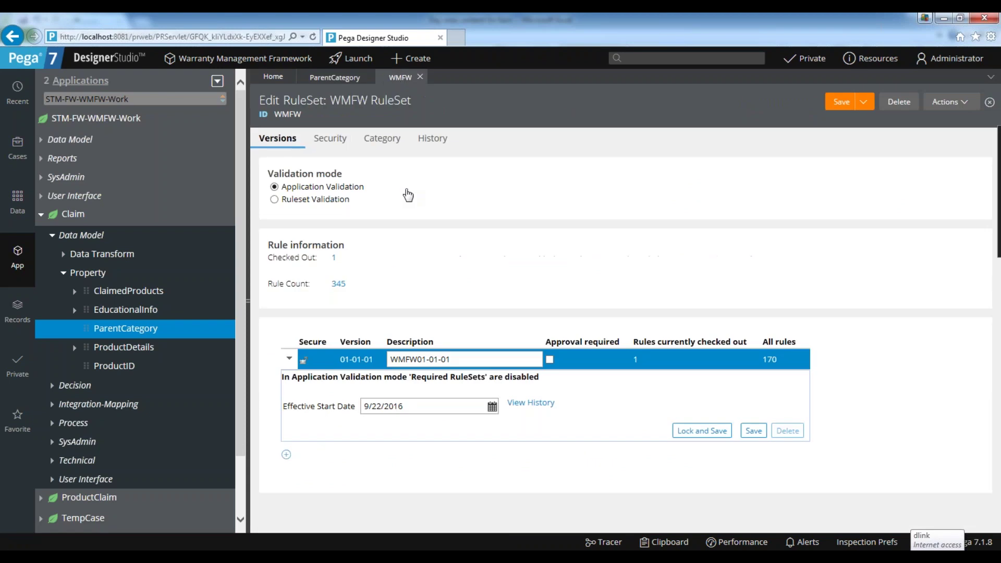
Refresh the WMFW ruleset and lock version 01-01-01, entering and confirming the lock password.
left_click(949, 102)
left_click(919, 119)
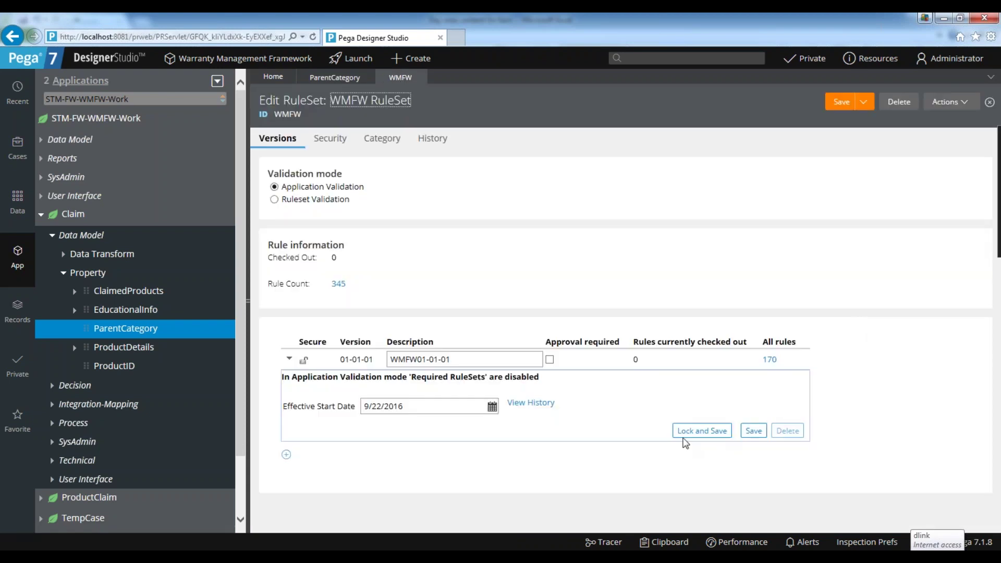
left_click(693, 432)
type("rules")
key("Tab")
type("rules")
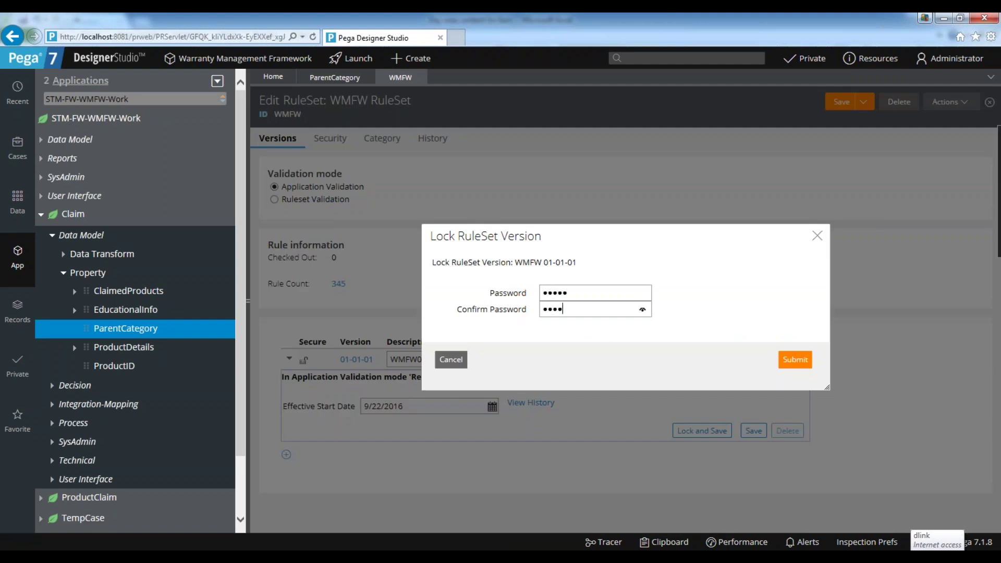
key("Return")
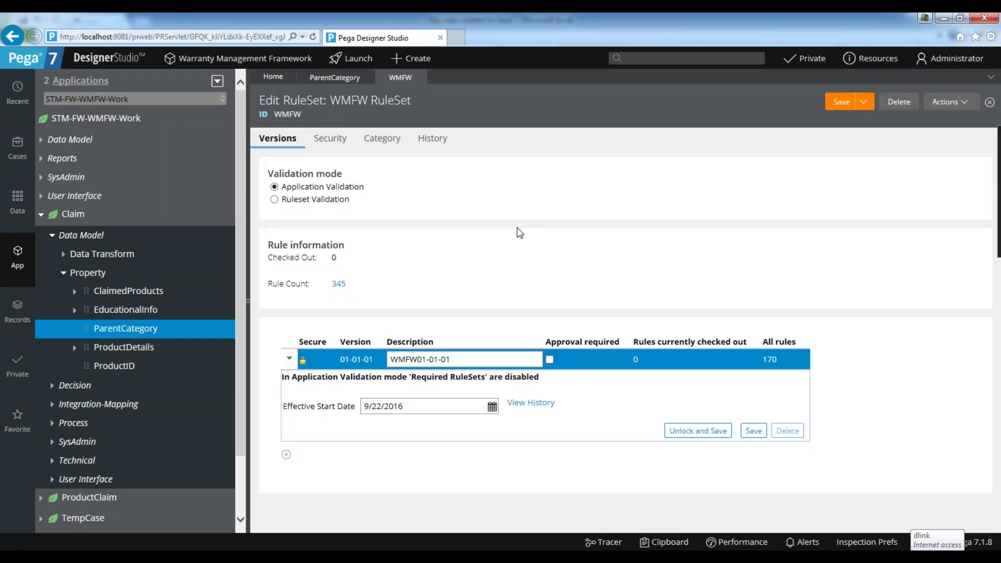
Refresh the ParentCategory property from its Actions menu.
left_click(318, 83)
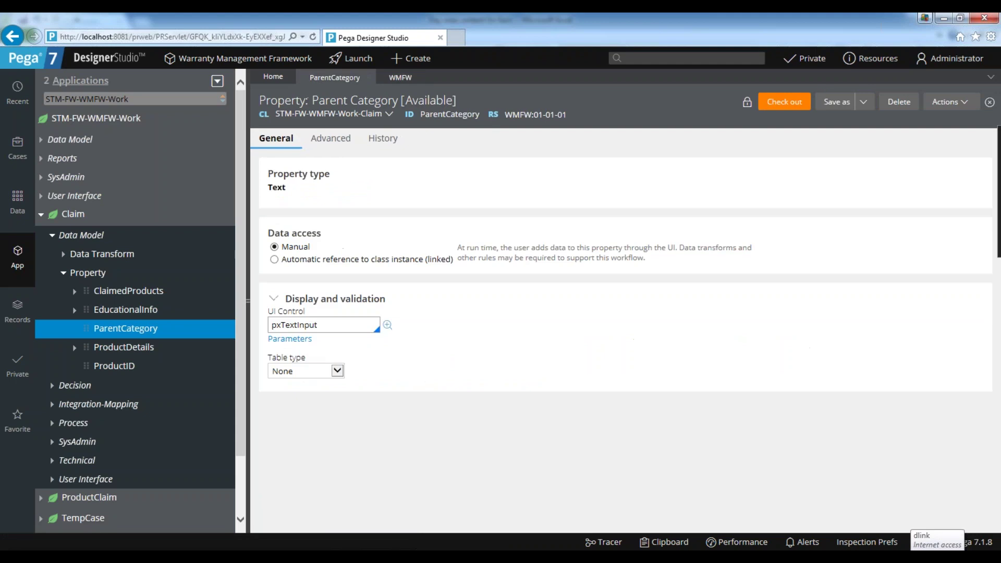
left_click(963, 103)
left_click(933, 136)
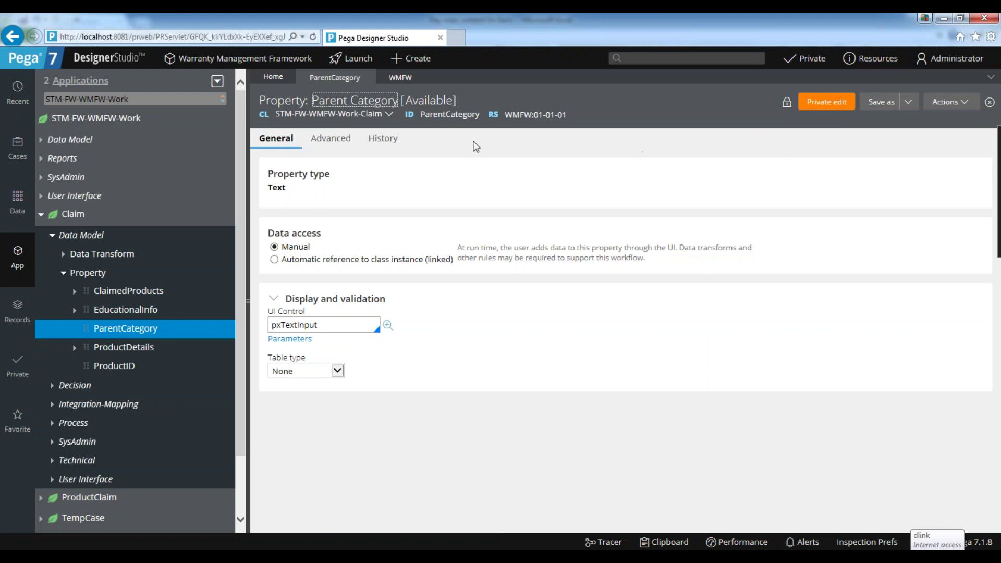
Continue with a private edit of ParentCategory, save it, and start its check-in.
left_click(826, 106)
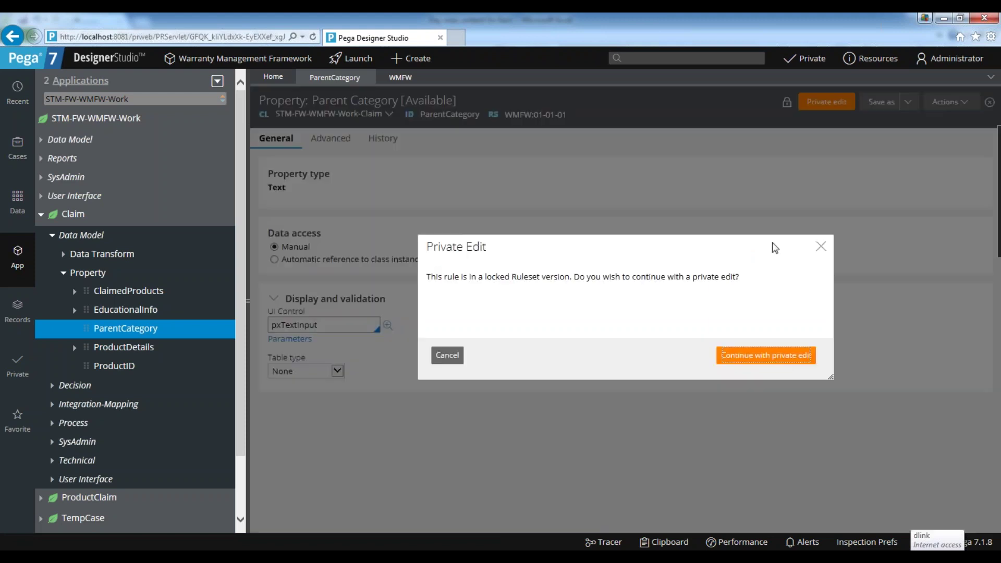
left_click(775, 360)
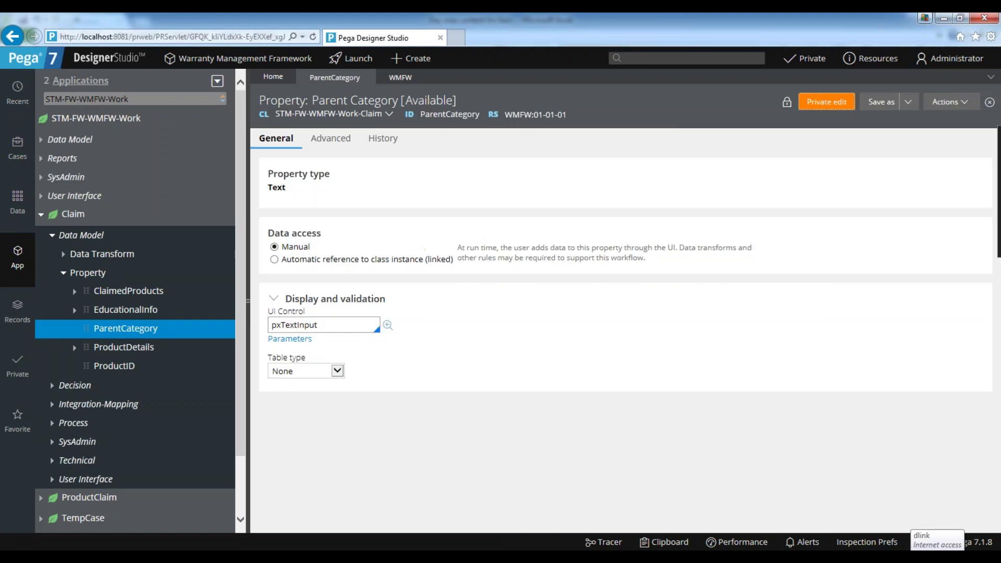
left_click(787, 105)
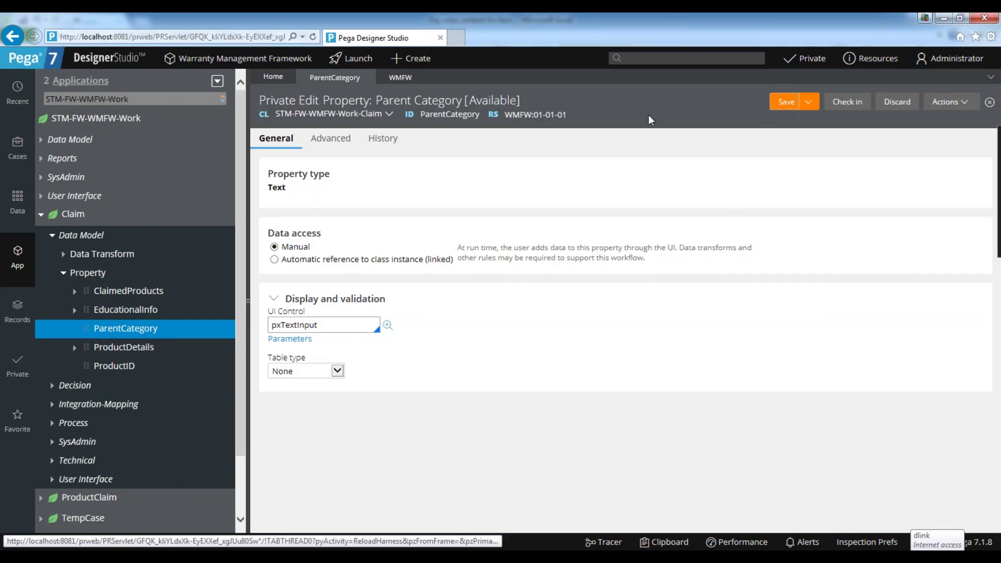
left_click(843, 103)
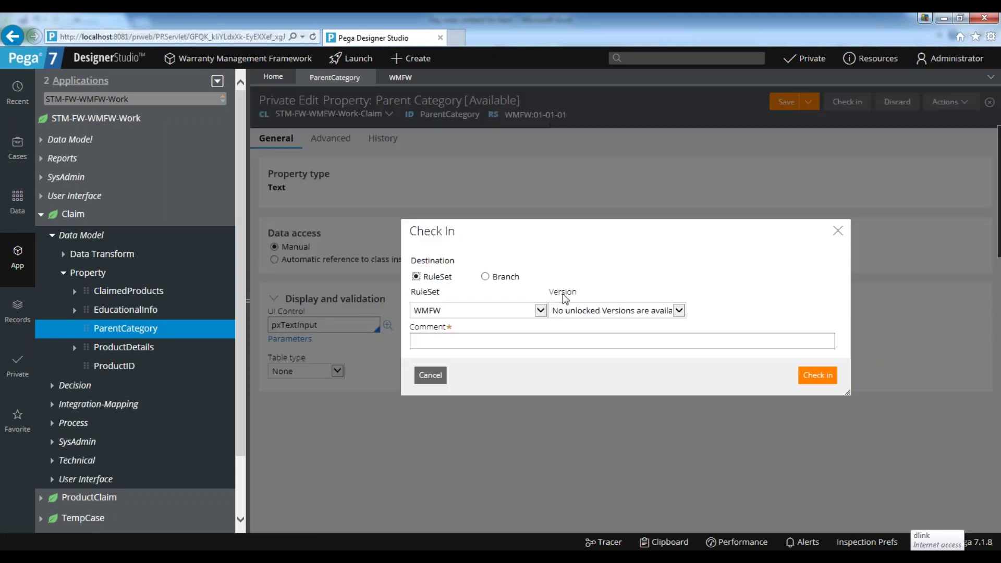
left_click(585, 311)
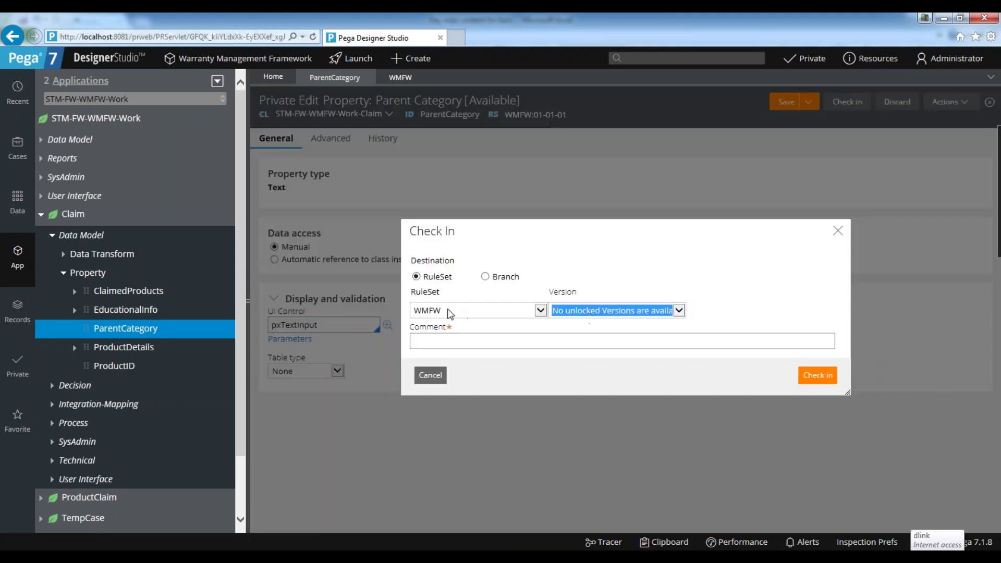
Check the Version list and WMFW tab for an unlocked version, then cancel the check-in.
left_click(565, 306)
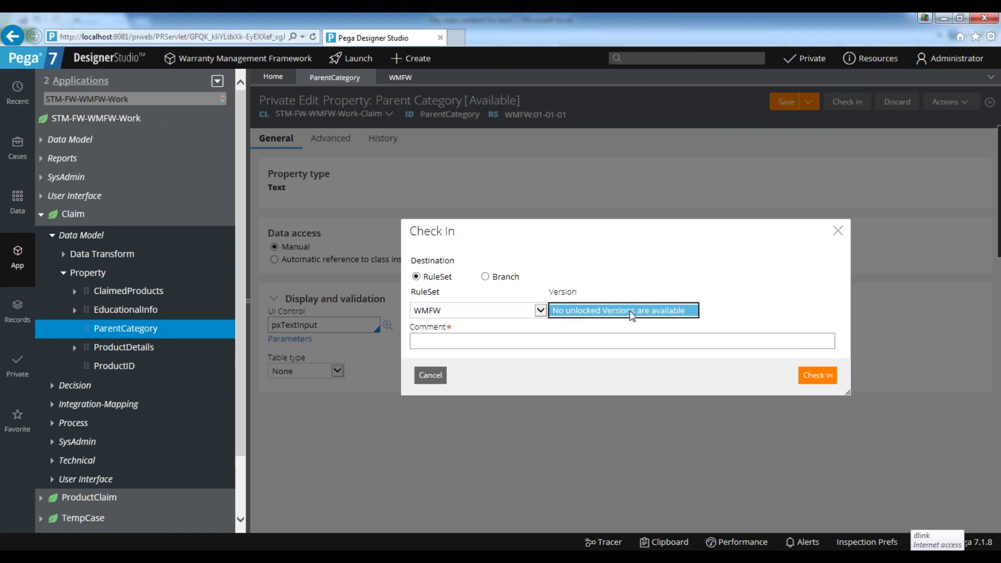
left_click(633, 311)
left_click(401, 77)
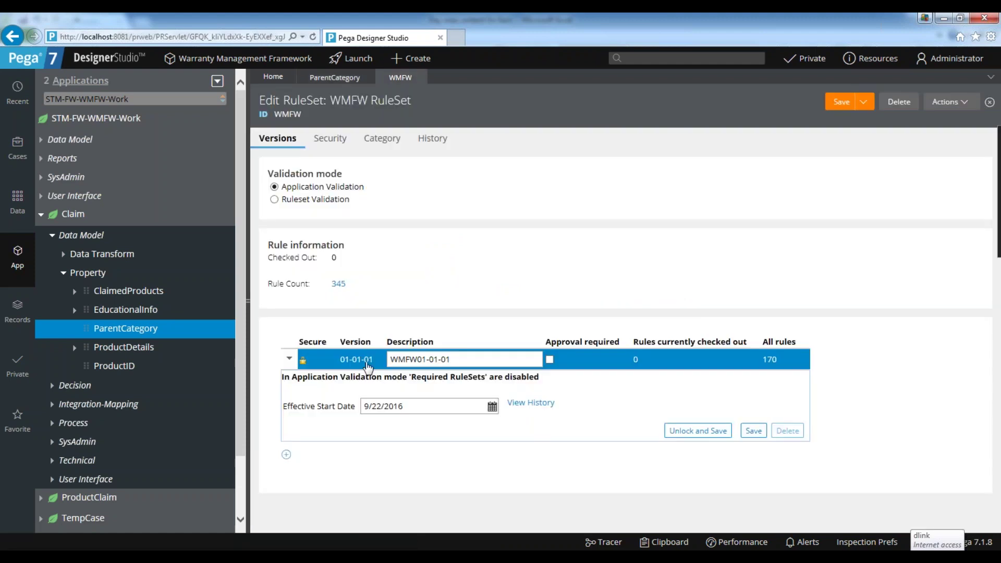
left_click(338, 79)
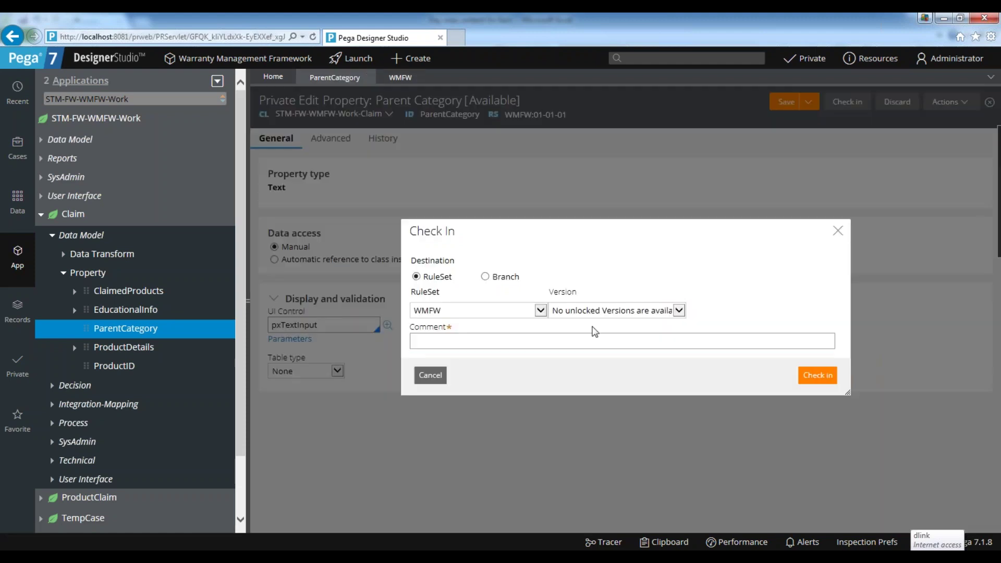
left_click(579, 312)
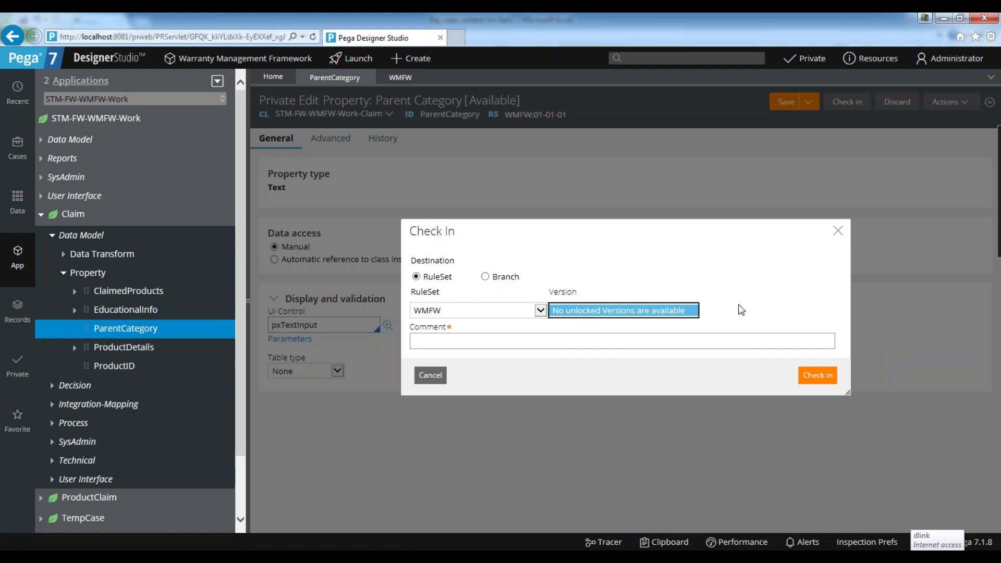
left_click(647, 268)
left_click(837, 231)
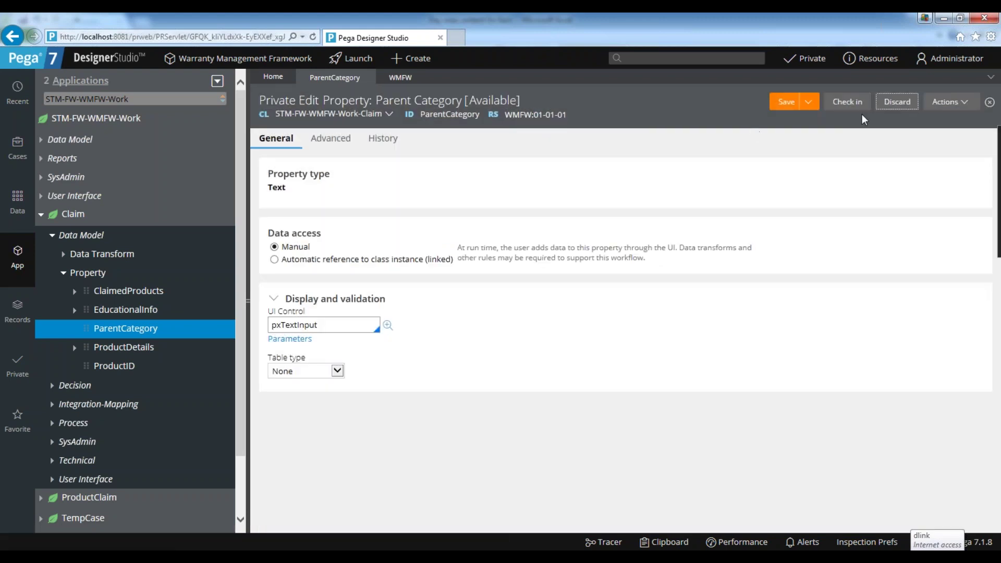
Add and create the new WMFW ruleset version 01-01-02.
left_click(398, 77)
left_click(286, 454)
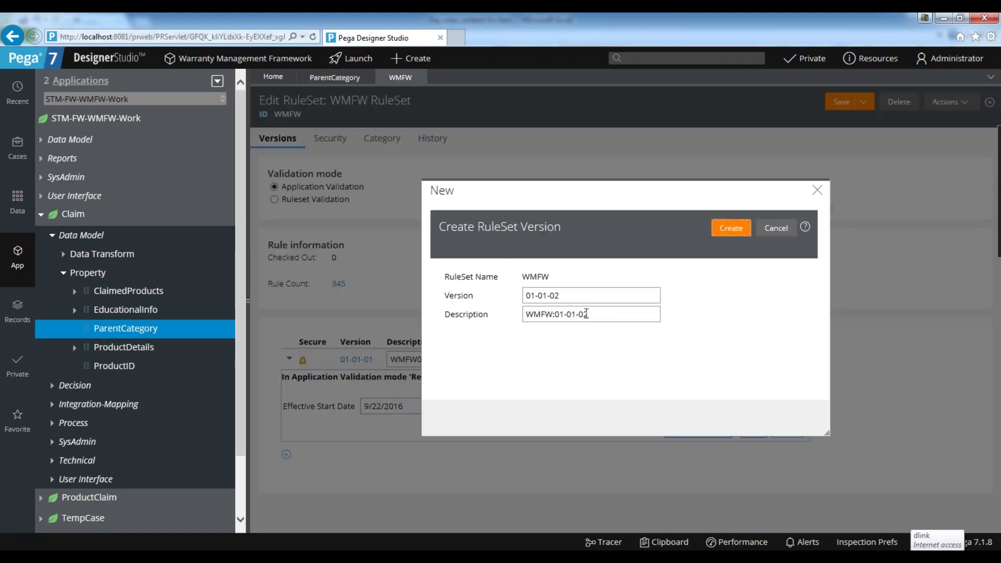
left_click(740, 229)
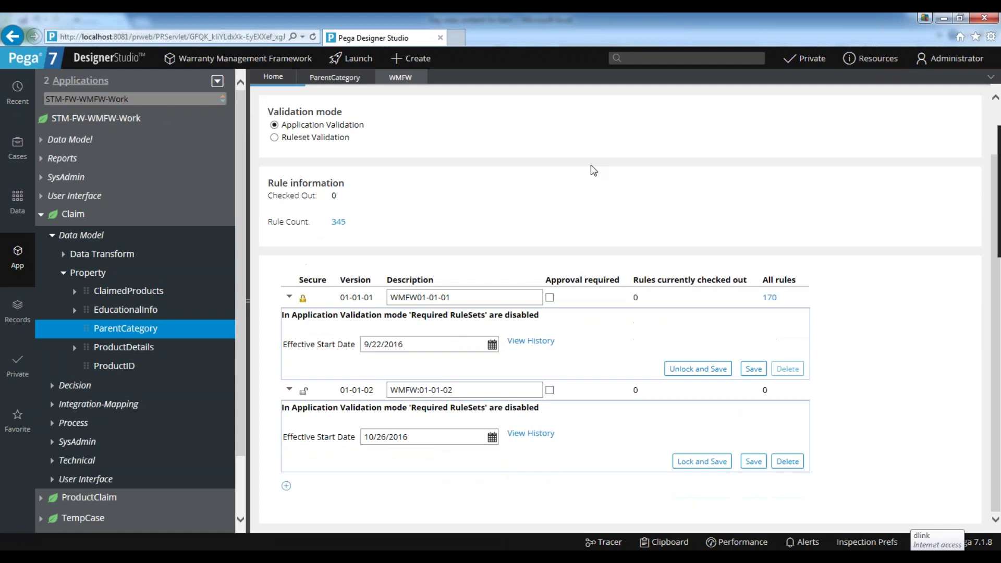
Restart the ParentCategory check-in after rechecking the WMFW versions.
left_click(335, 79)
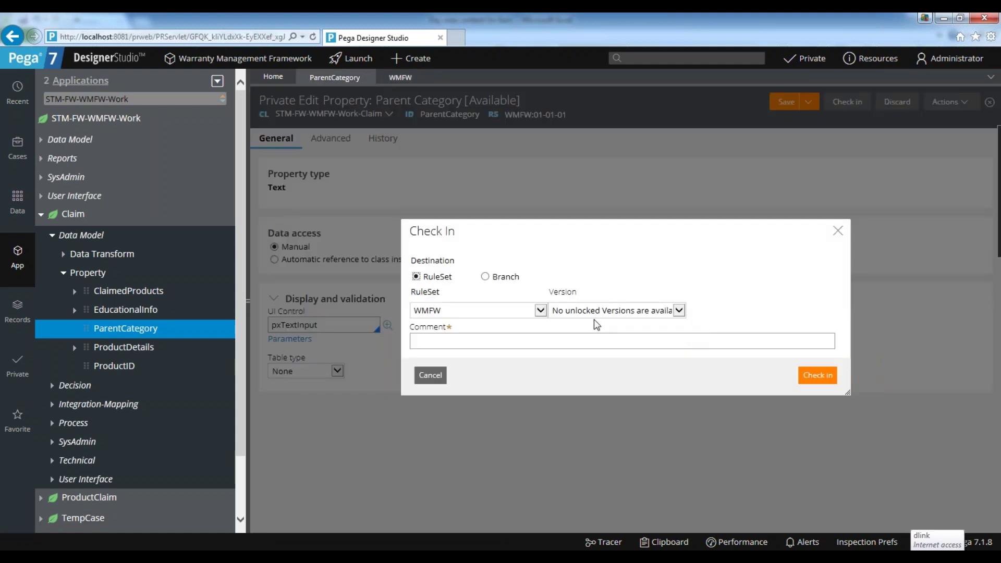
left_click(593, 312)
left_click(840, 228)
left_click(401, 77)
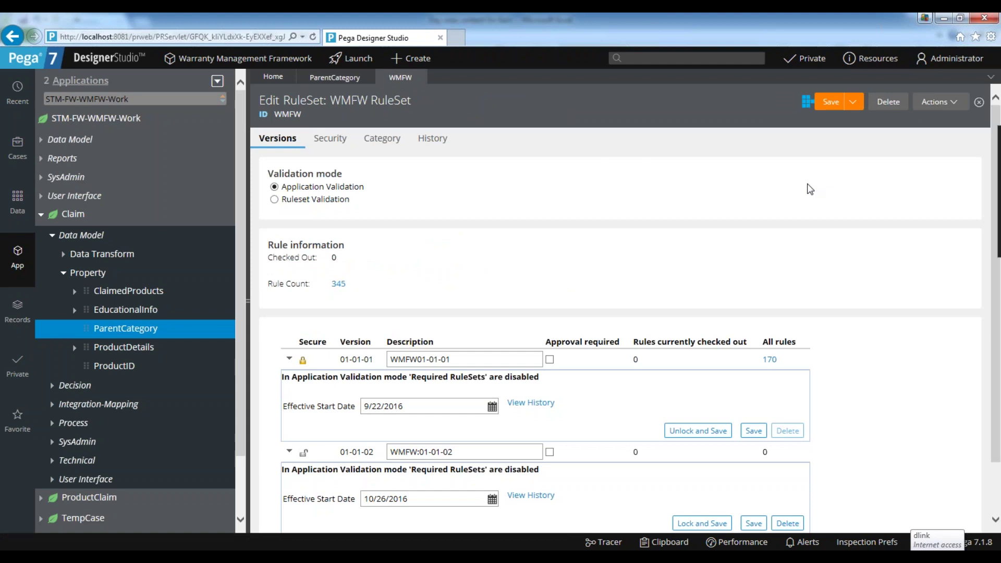
left_click(359, 78)
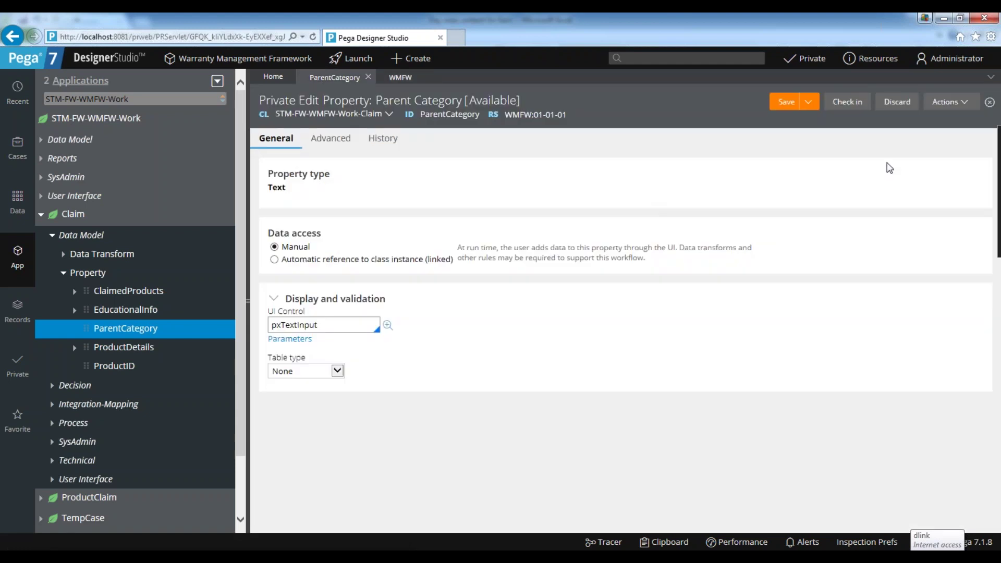
left_click(855, 102)
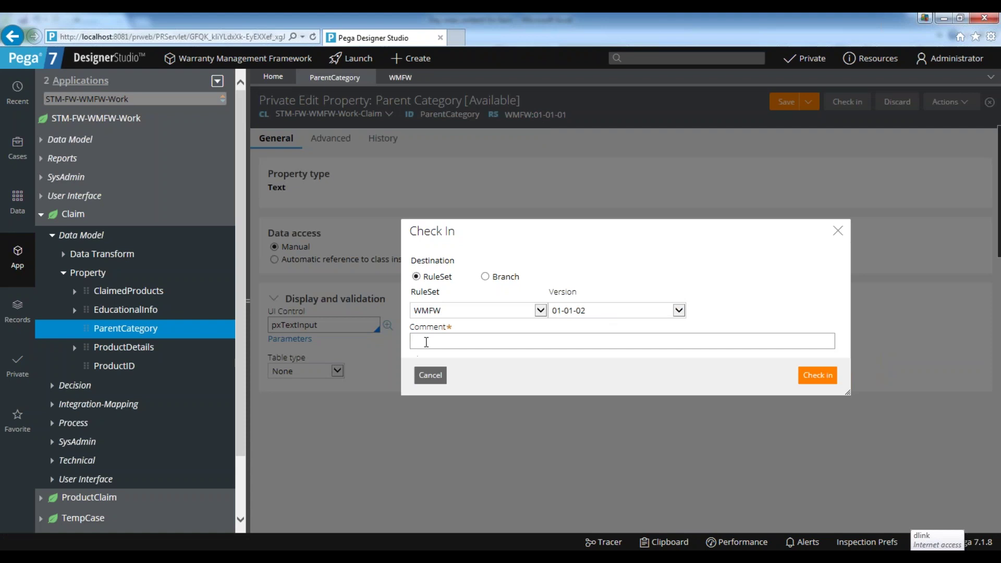
Enter the comment 'wip' and check ParentCategory into WMFW 01-01-02.
type("wip")
left_click(818, 375)
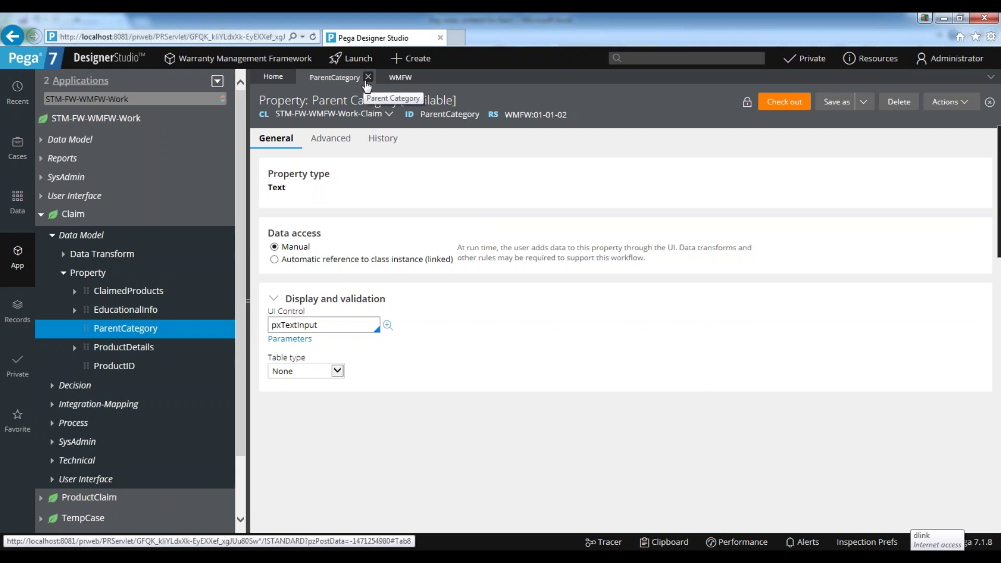
Close the ParentCategory tab, dismiss the Facebook notification, and close the WMFW tab.
left_click(368, 77)
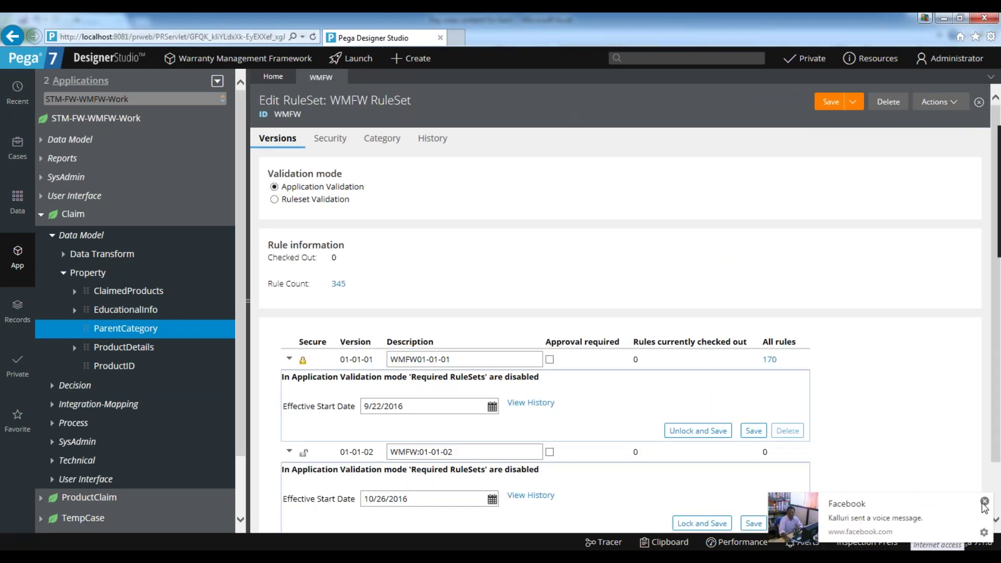
left_click(985, 502)
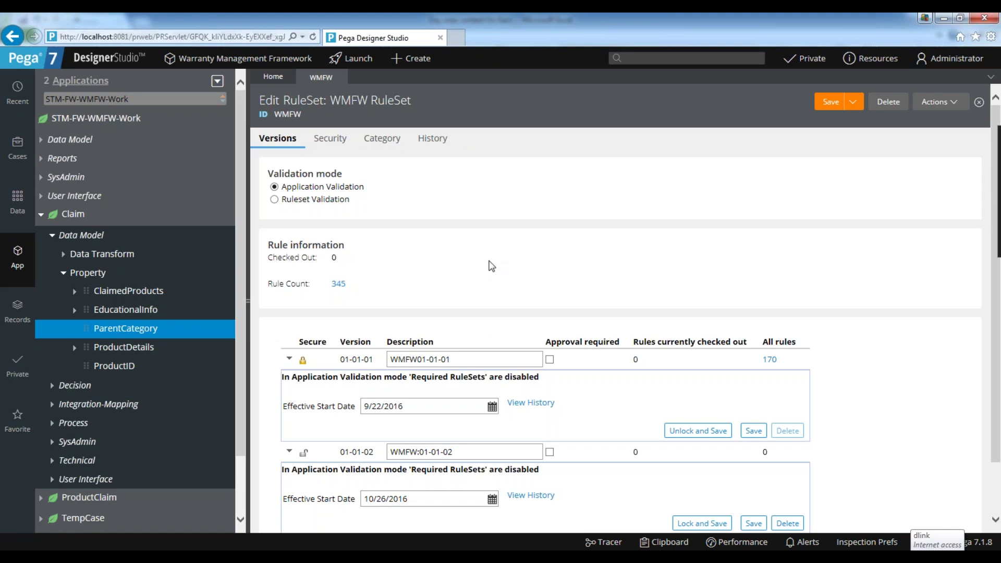
left_click(340, 77)
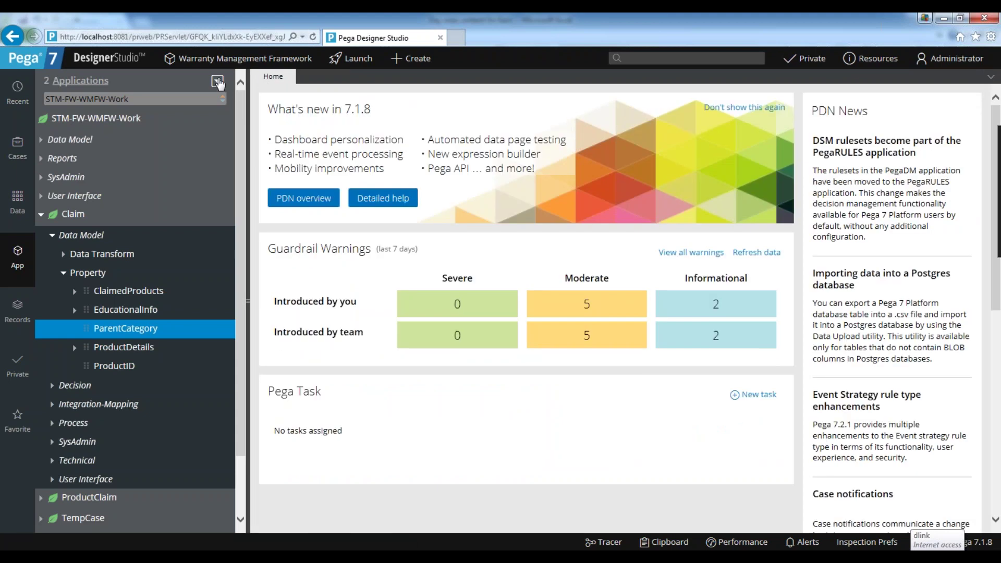
Close the two AVG browser windows and the Document an Application window from the taskbar previews.
mouse_move(287, 557)
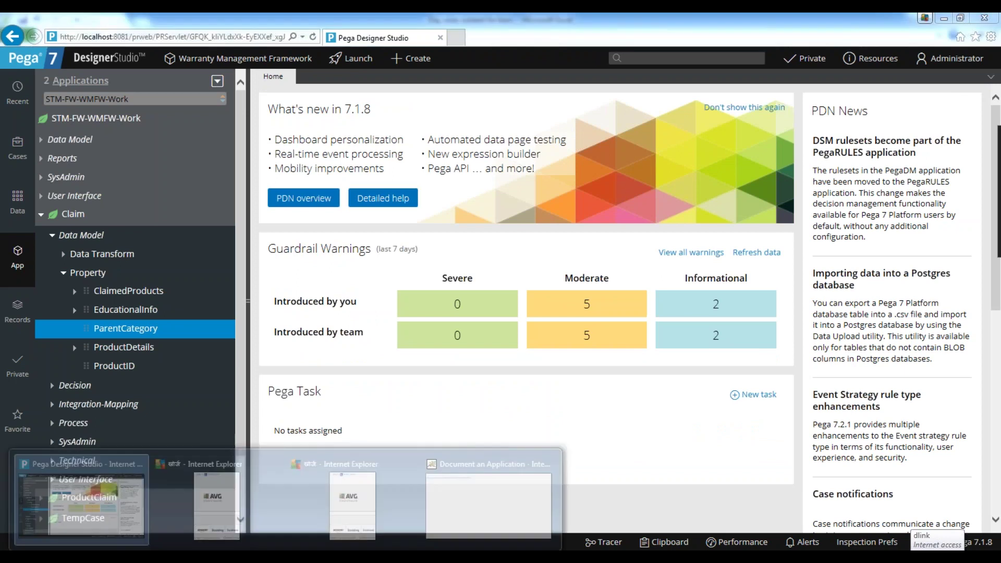
left_click(275, 458)
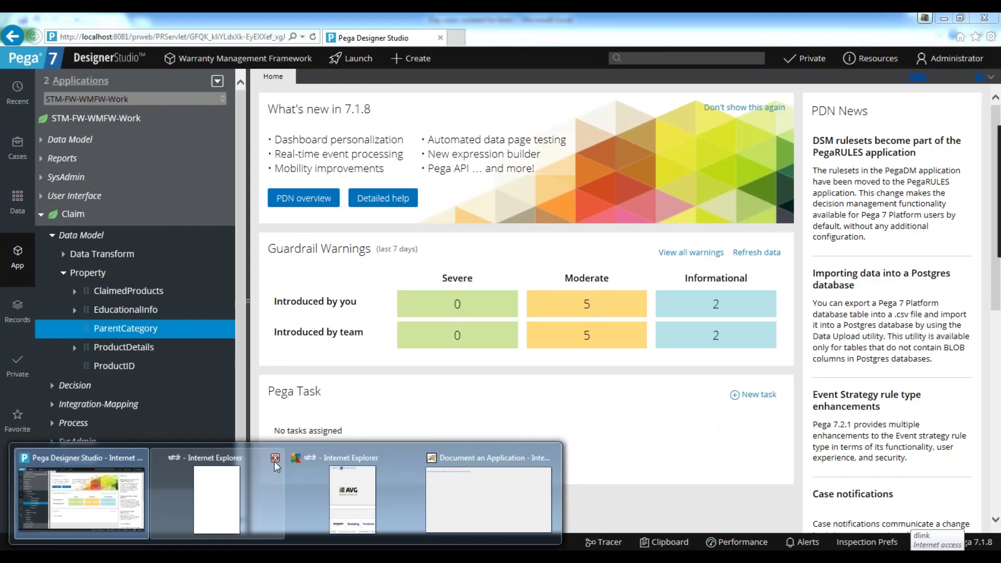
left_click(275, 458)
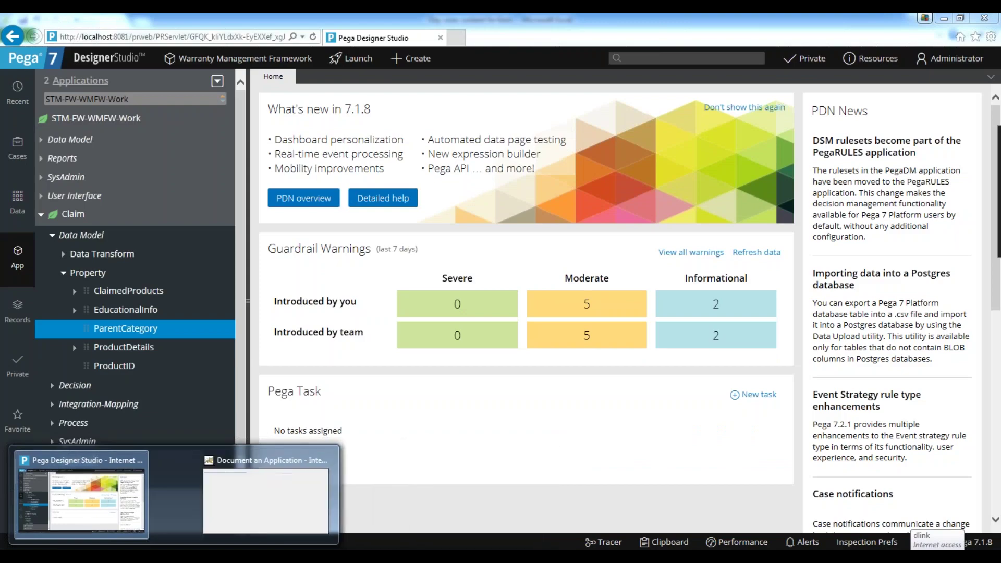
left_click(276, 458)
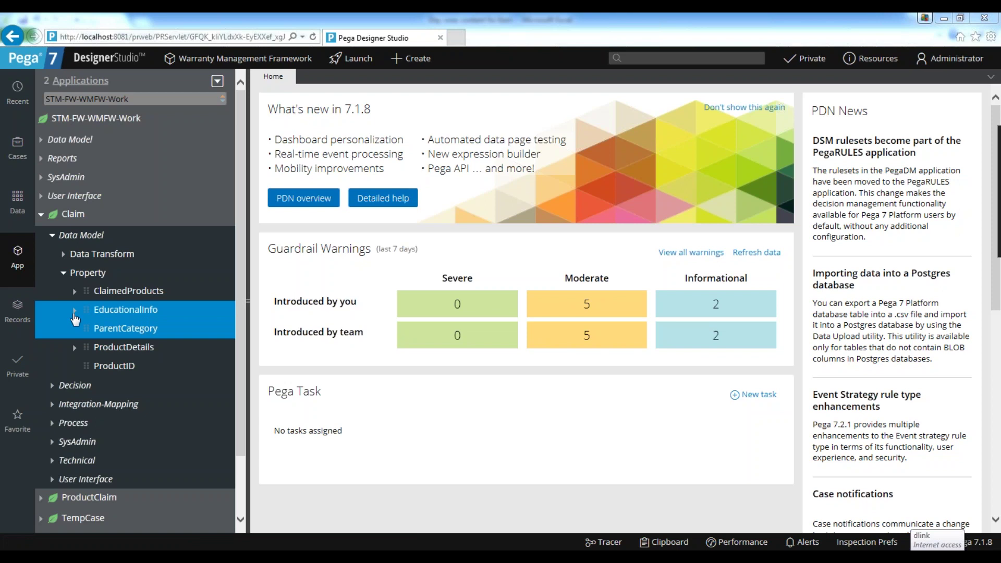
Collapse the Property, Data Model and Claim branches in App Explorer.
left_click(64, 273)
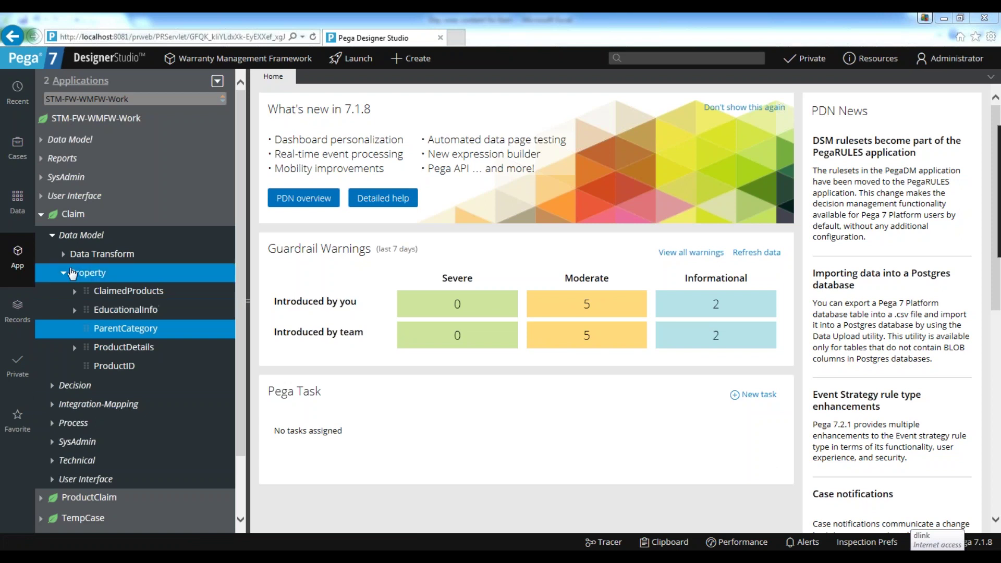
left_click(64, 254)
left_click(52, 235)
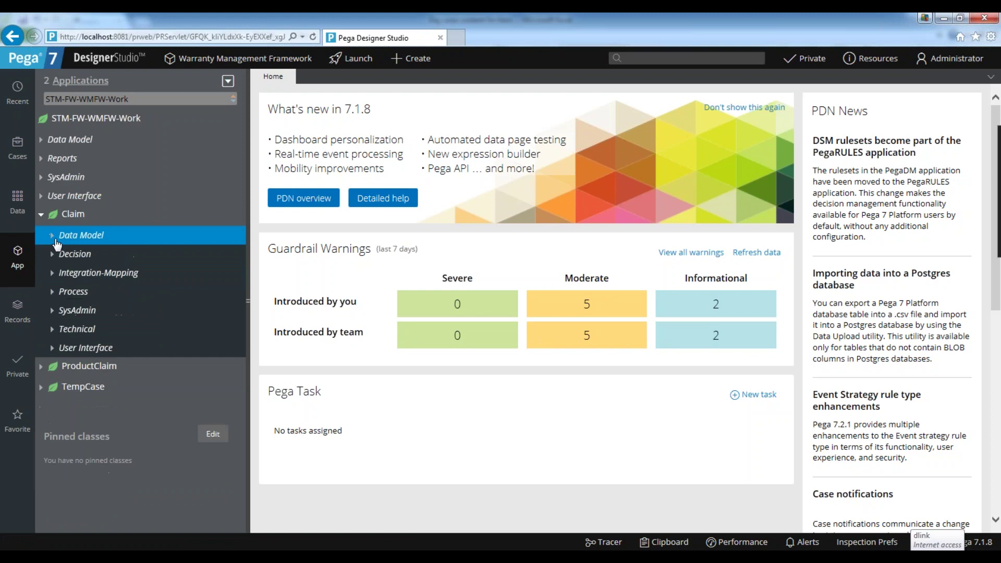
left_click(43, 216)
left_click(41, 217)
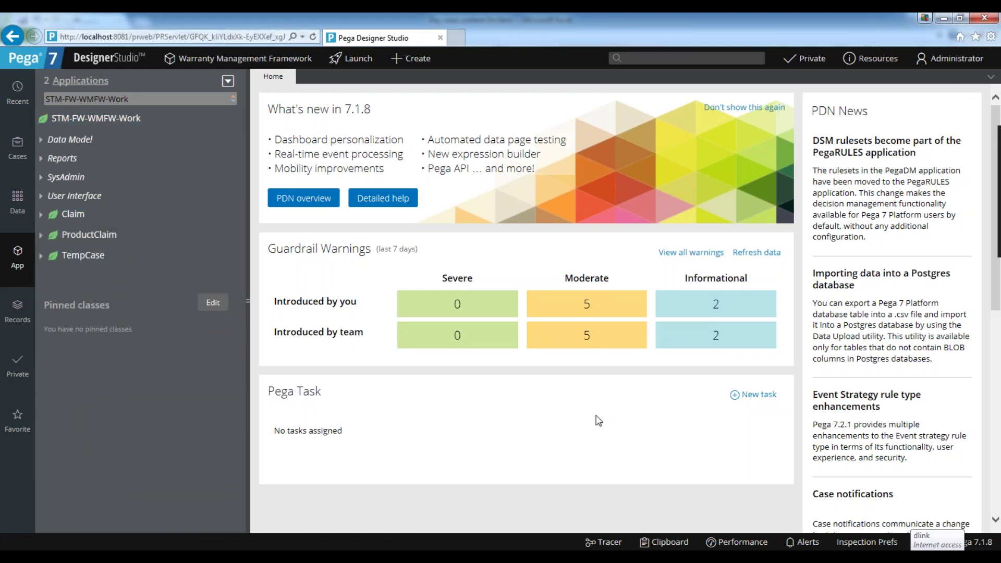
Bring up the day-wise notes workbook and flip through sheets D26 and D25, returning to D27.
key("alt+Tab")
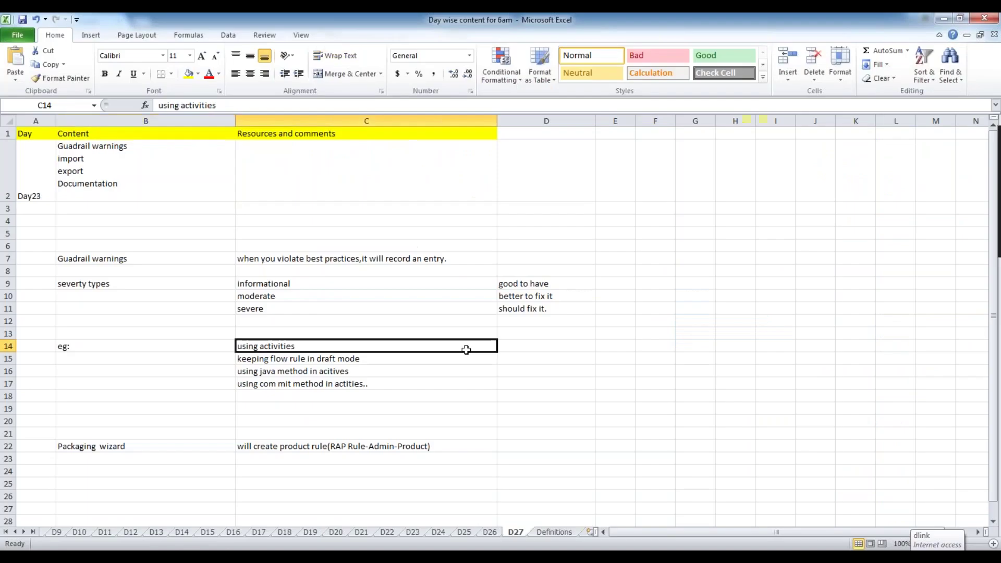
left_click(542, 346)
left_click(138, 224)
left_click(150, 182)
left_click(330, 179)
scroll(561, 402, "down", 1)
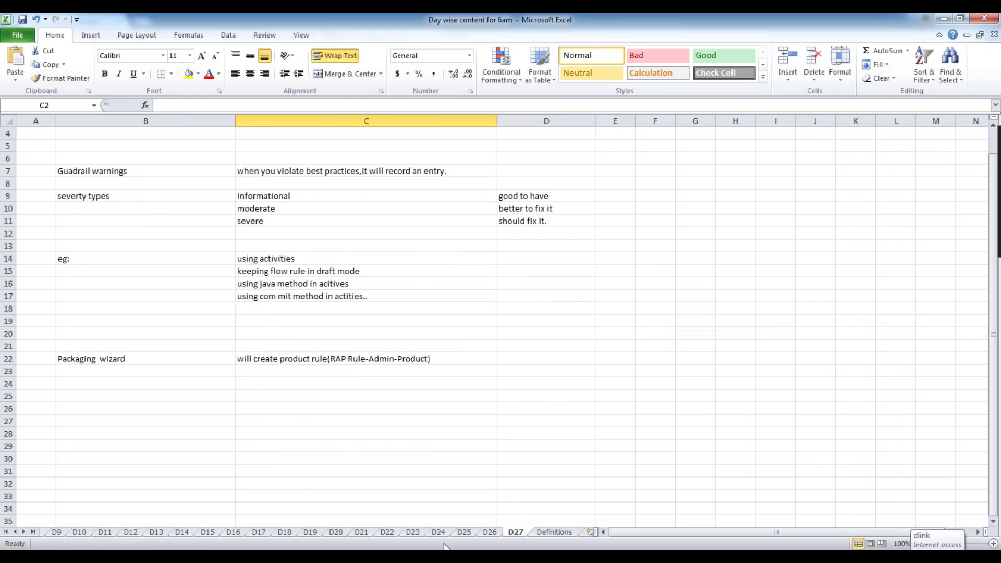
left_click(490, 532)
left_click(463, 532)
left_click(515, 532)
scroll(507, 475, "up", 1)
Review the guardrail warnings topic list in B2 alongside the notes in C2.
double_click(308, 178)
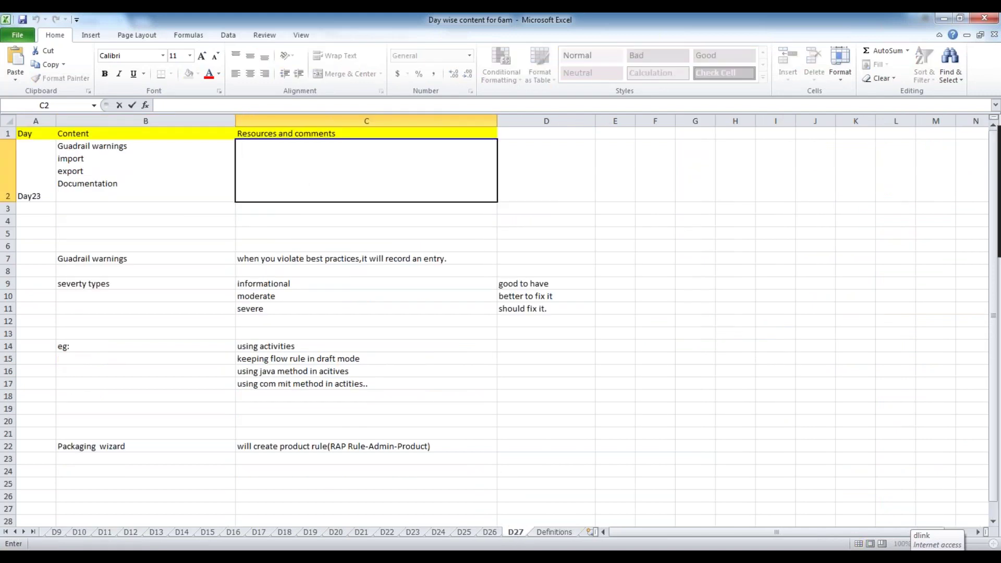
left_click(554, 172)
left_click(402, 174)
left_click(122, 151)
left_click(309, 159)
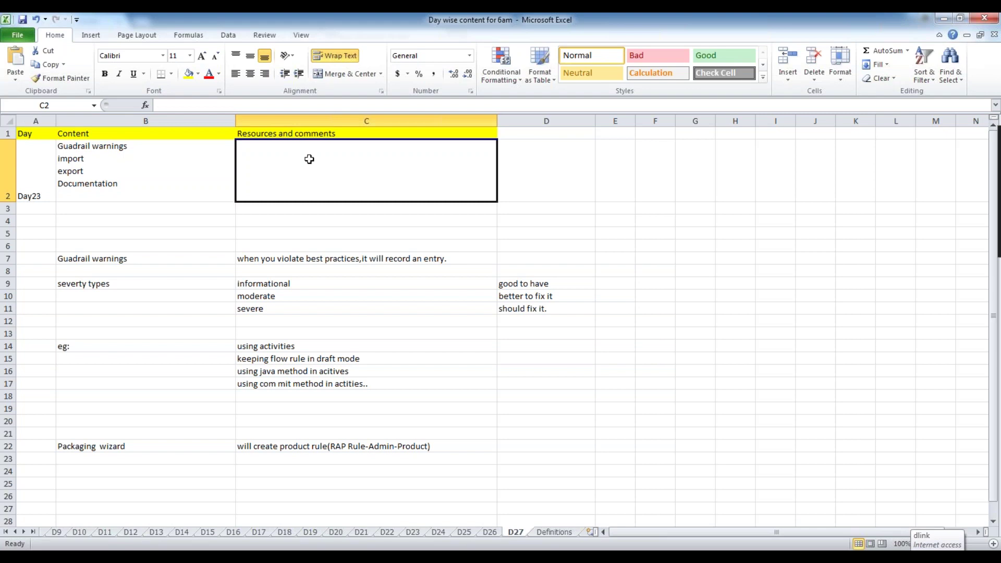
left_click(204, 173)
left_click(313, 172)
left_click(220, 169)
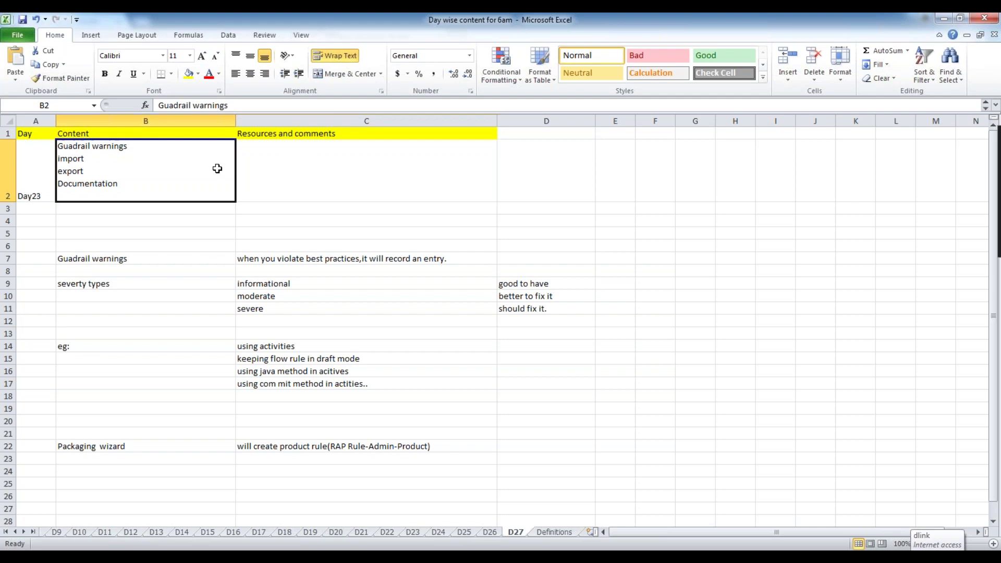
left_click(342, 169)
left_click(217, 171)
left_click(321, 180)
Highlight the four guardrail topic lines inside cell B2 to read them.
double_click(190, 172)
left_click(371, 174)
double_click(214, 171)
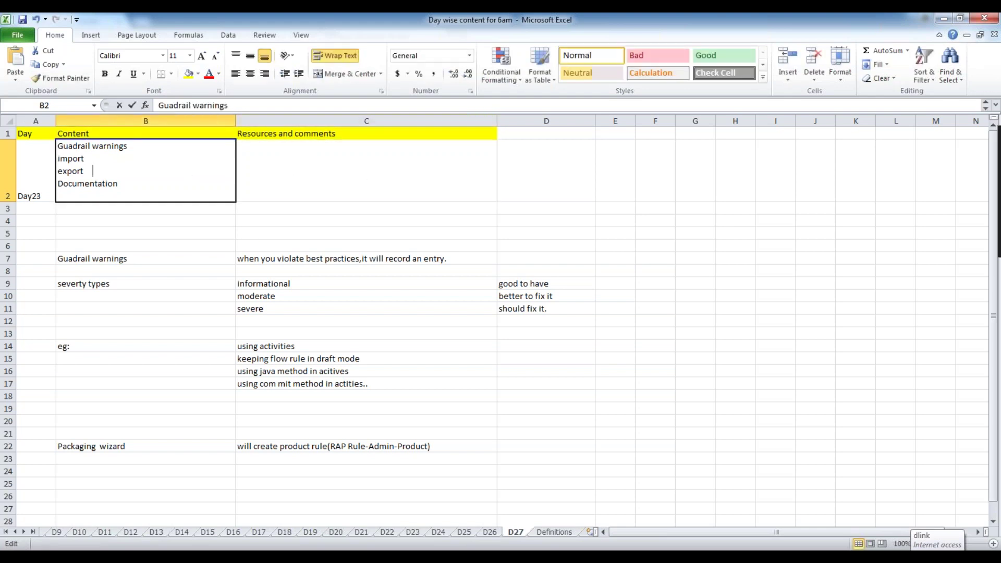
left_click_drag(150, 191, 59, 145)
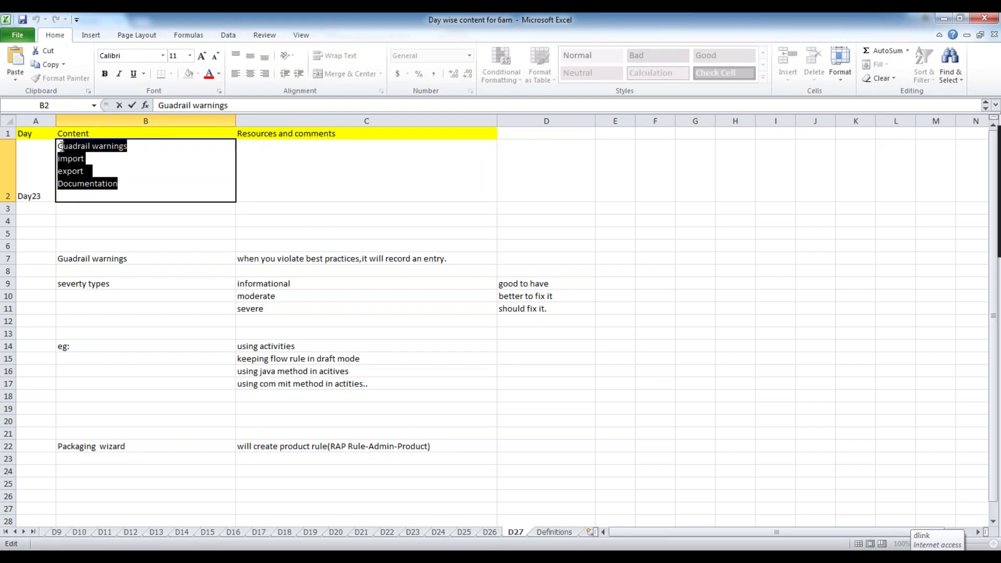
left_click(207, 174)
left_click(329, 183)
left_click(520, 172)
left_click(316, 152)
left_click(154, 172)
double_click(151, 175)
left_click_drag(131, 189, 59, 145)
left_click(295, 172)
Select all text in B2 once more, then close Excel.
left_click(154, 184)
left_click(318, 171)
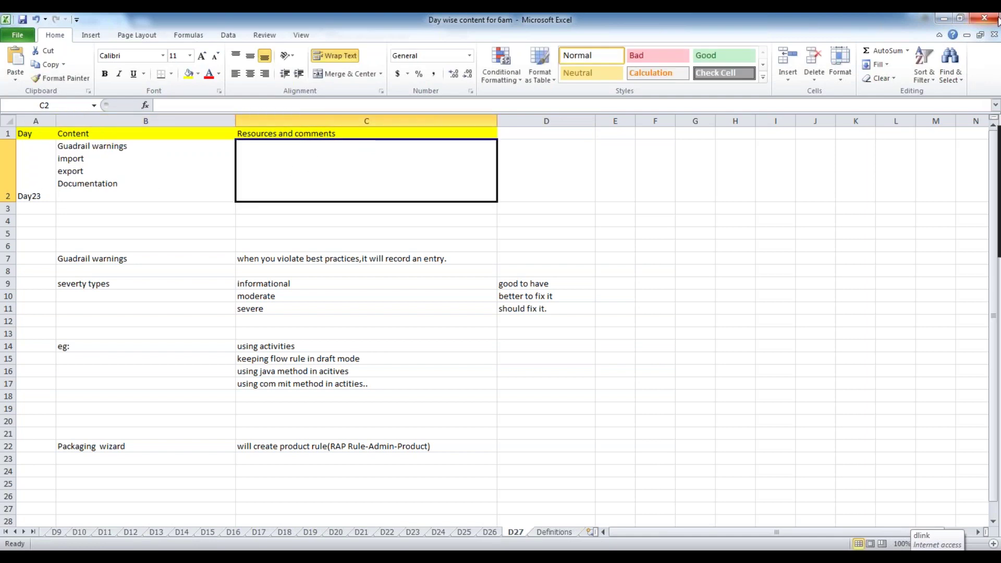
left_click(168, 181)
double_click(164, 185)
key("ctrl+shift+Home")
left_click(375, 186)
left_click(90, 188)
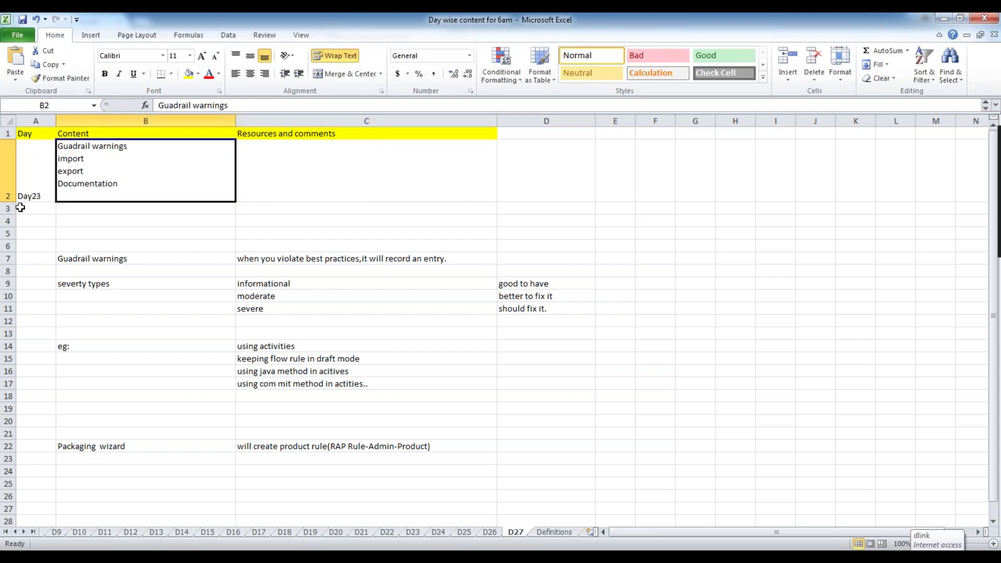
left_click(476, 335)
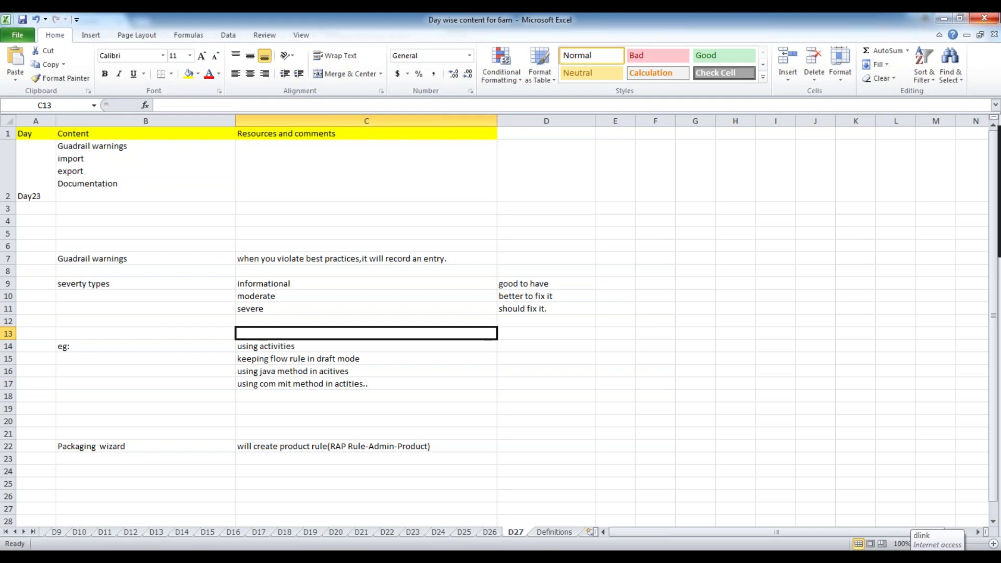
left_click(992, 20)
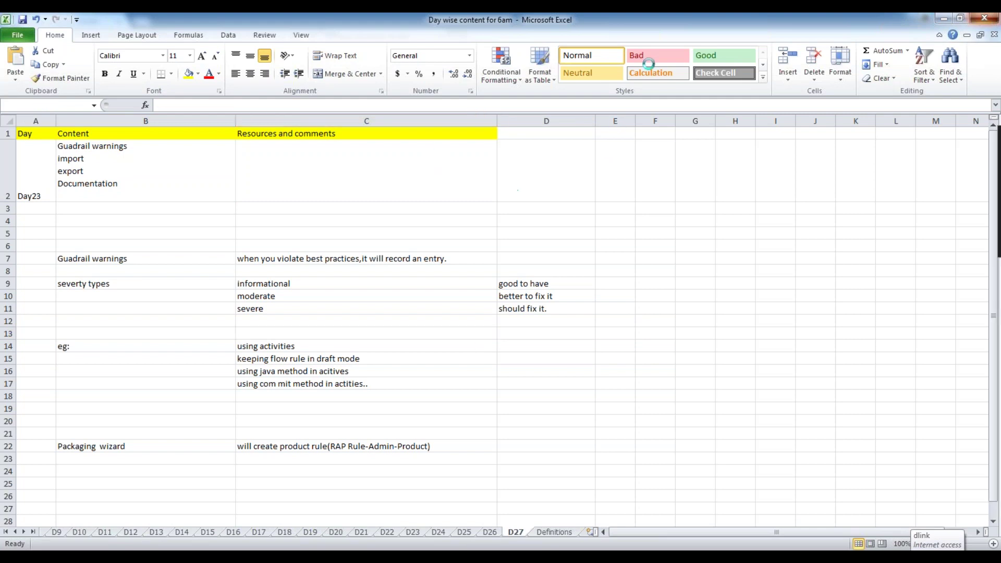